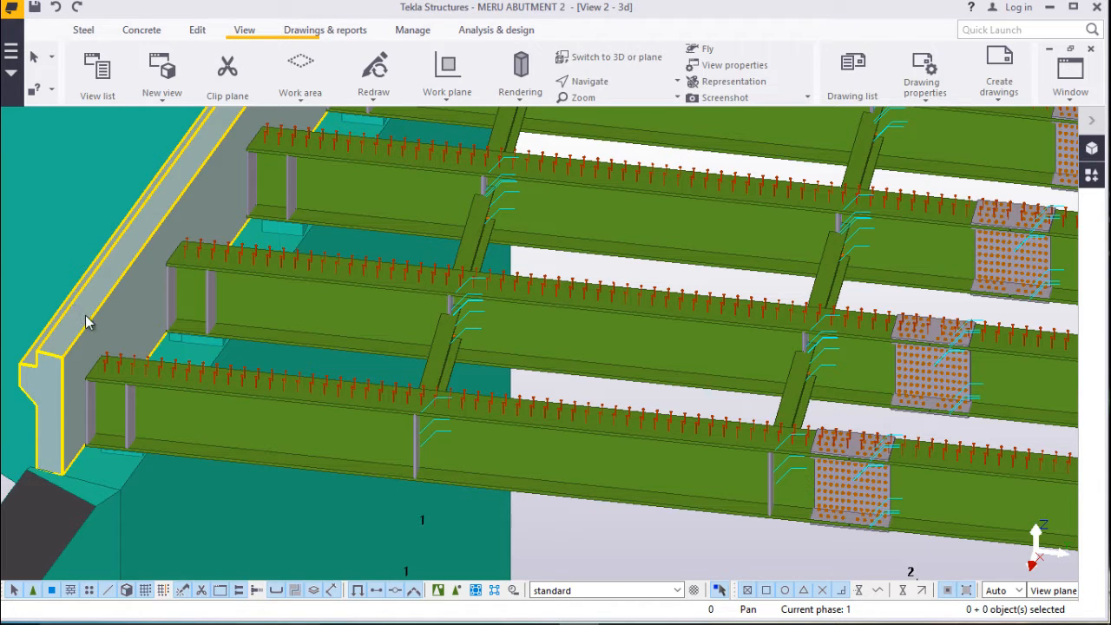
Launch the Template Editor from Tekla Structures' File > Editors menu.
left_click(10, 52)
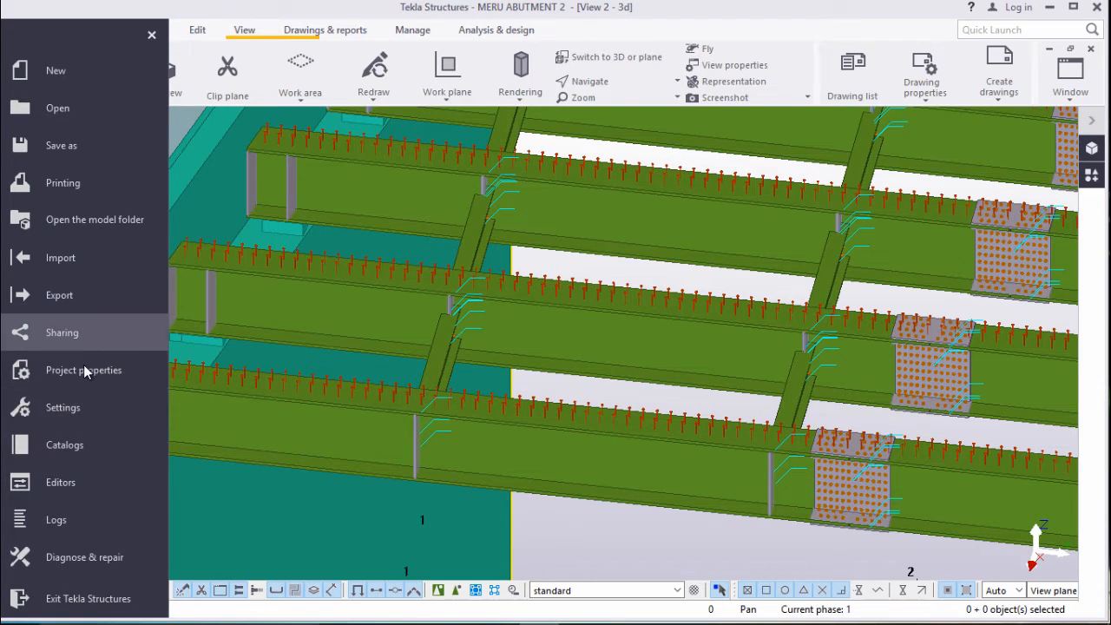
left_click(77, 482)
left_click(228, 91)
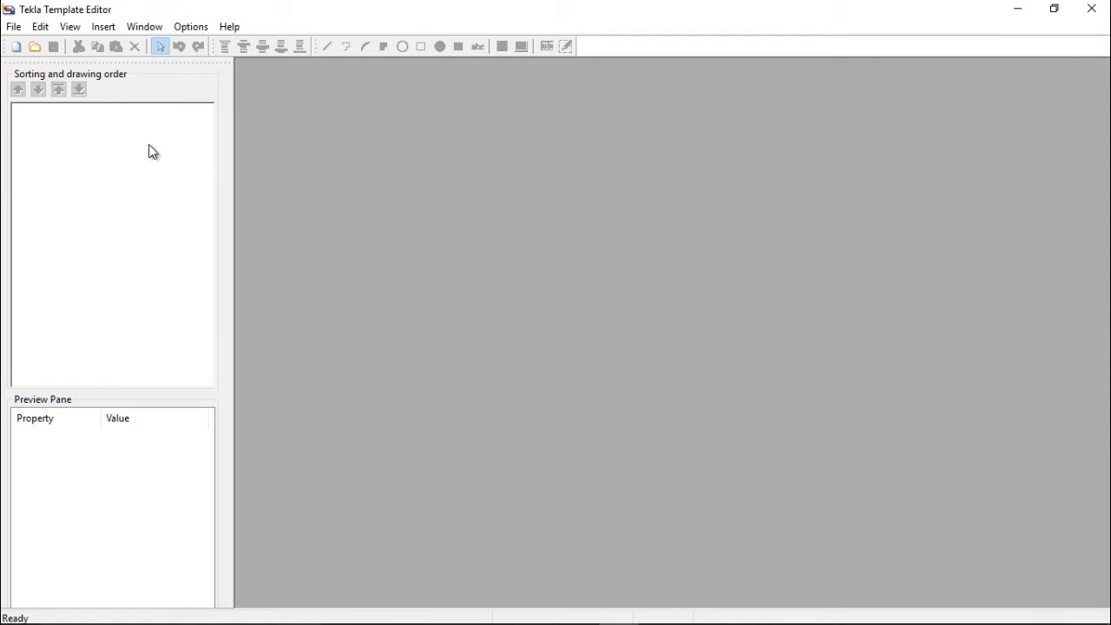
Create a new graphical template, tpled_template1, and bring up its grid density settings.
left_click(15, 48)
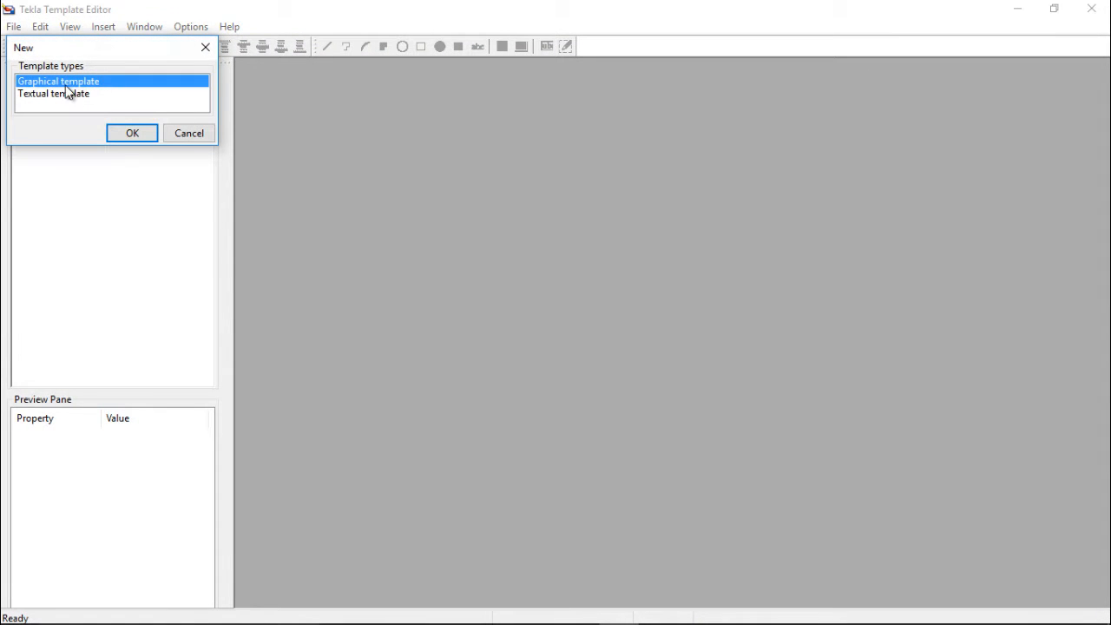
left_click(126, 134)
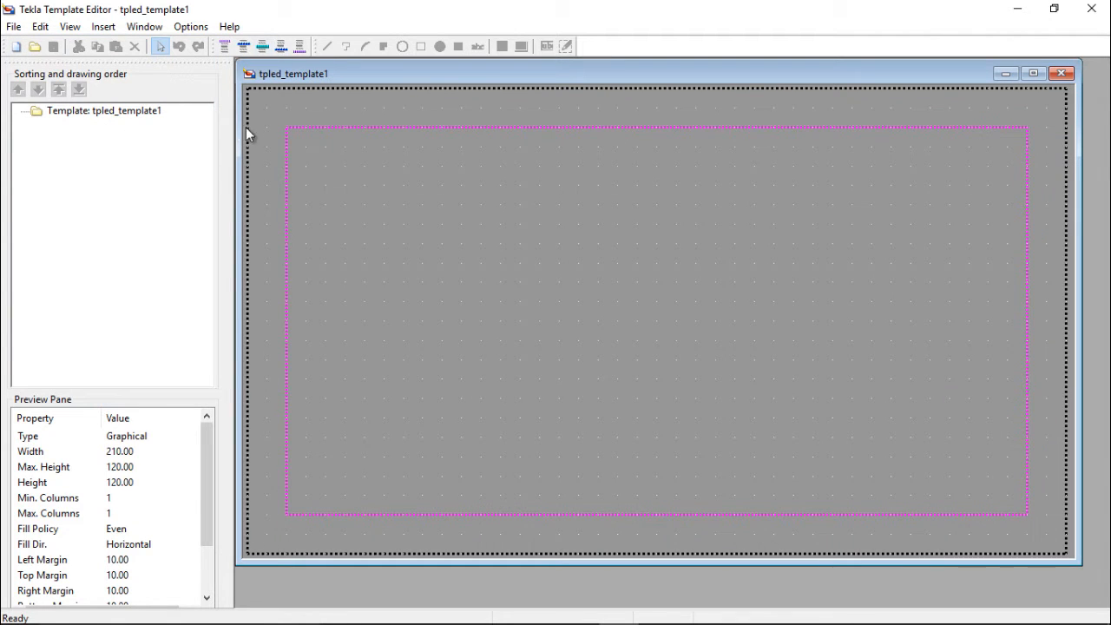
left_click(193, 28)
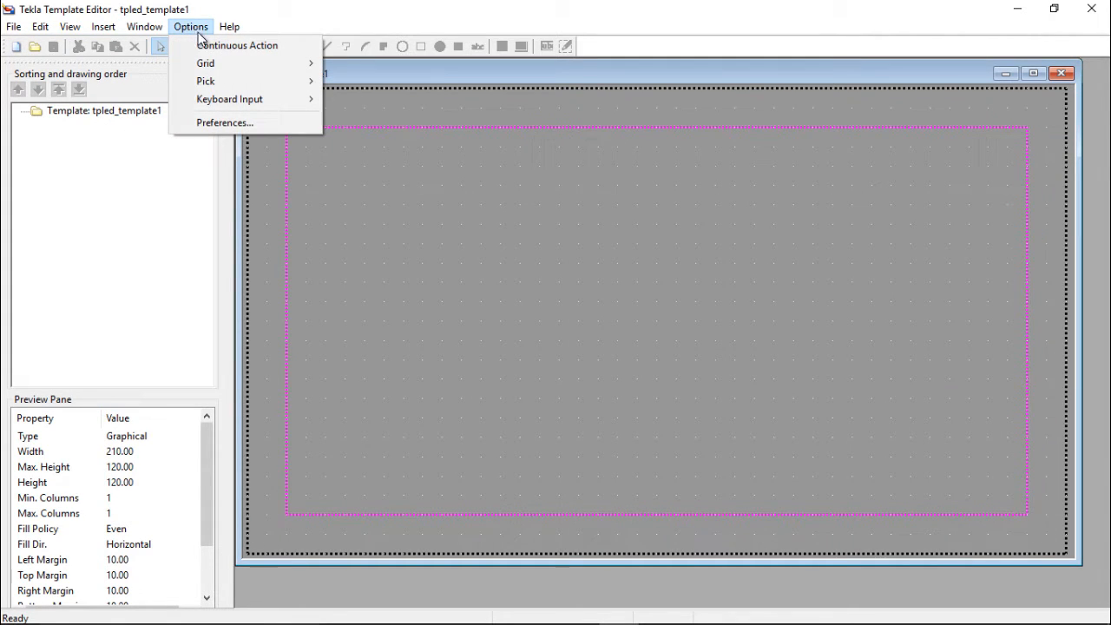
mouse_move(220, 67)
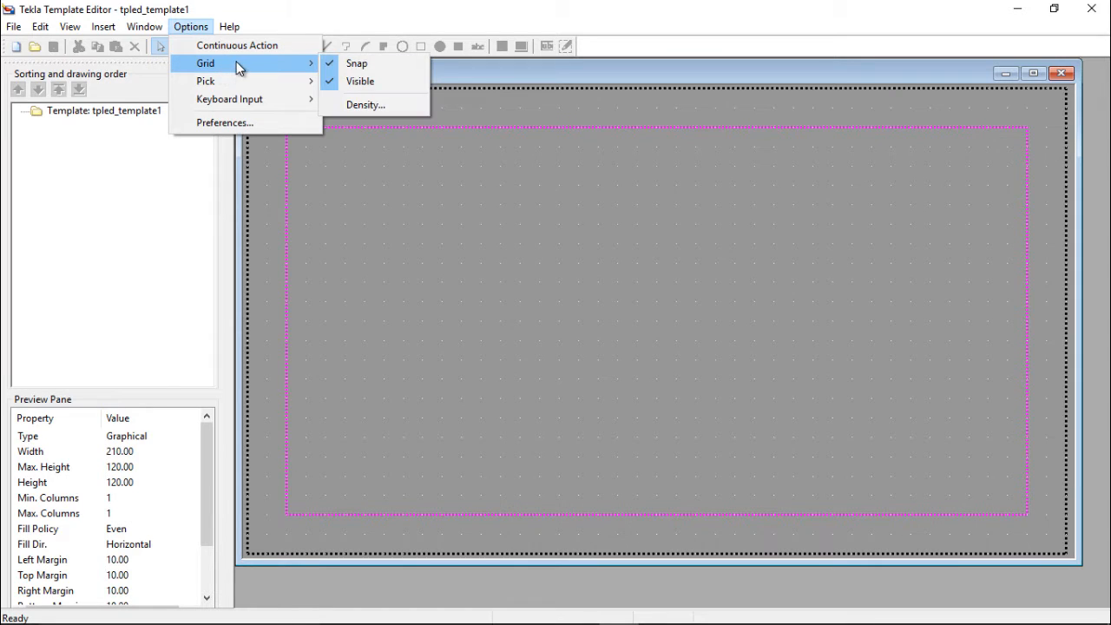
left_click(372, 108)
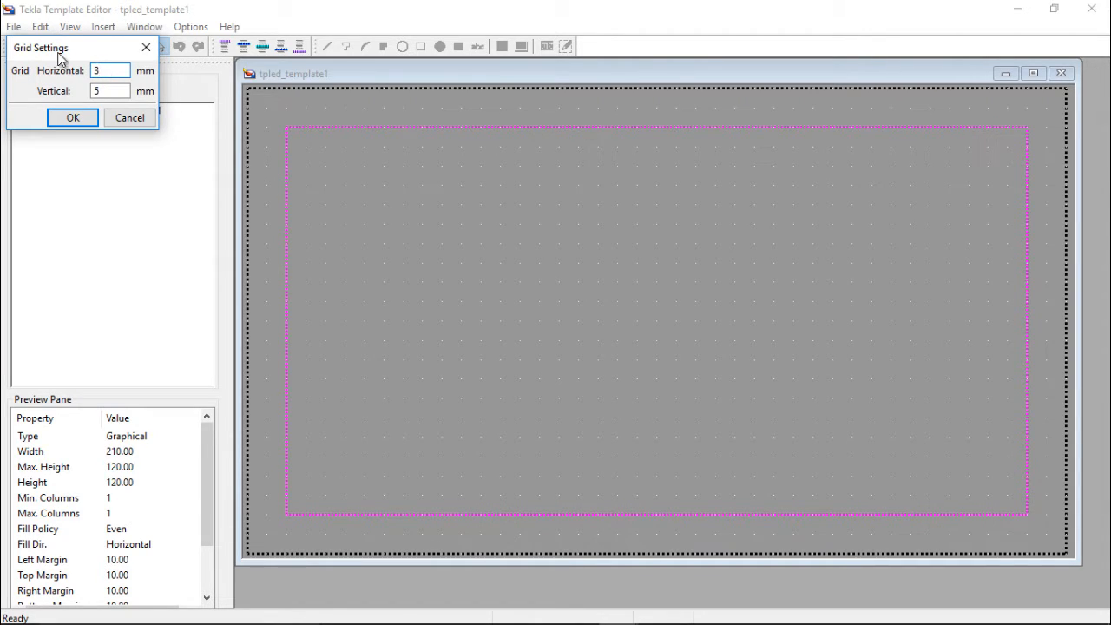
Set the vertical grid spacing to 3 mm to match the 3 mm horizontal spacing.
double_click(93, 91)
type("3")
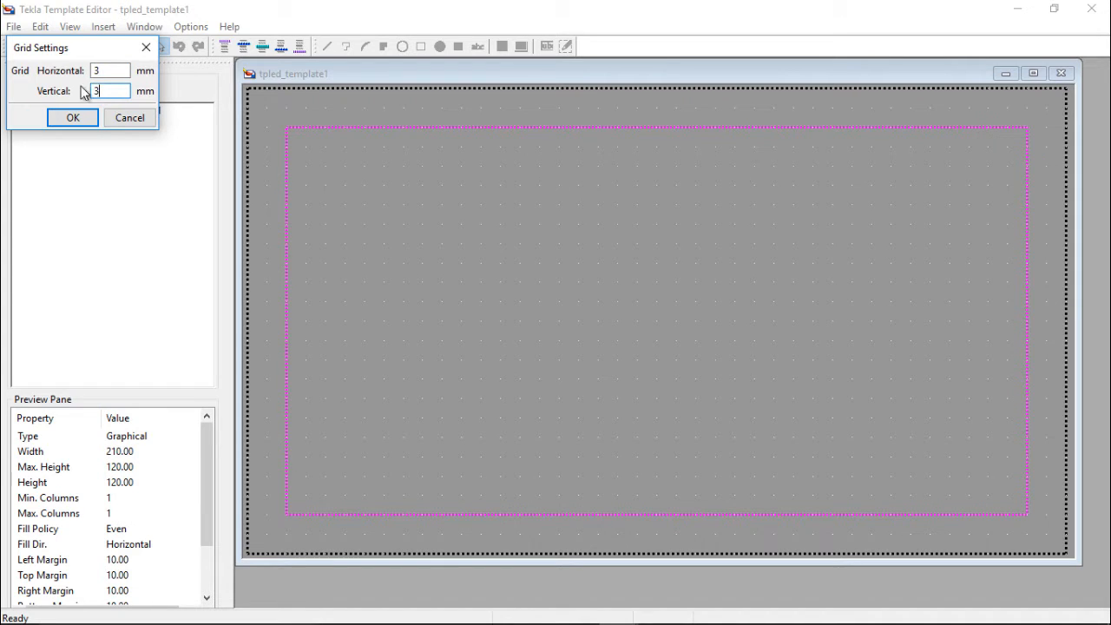
left_click(73, 122)
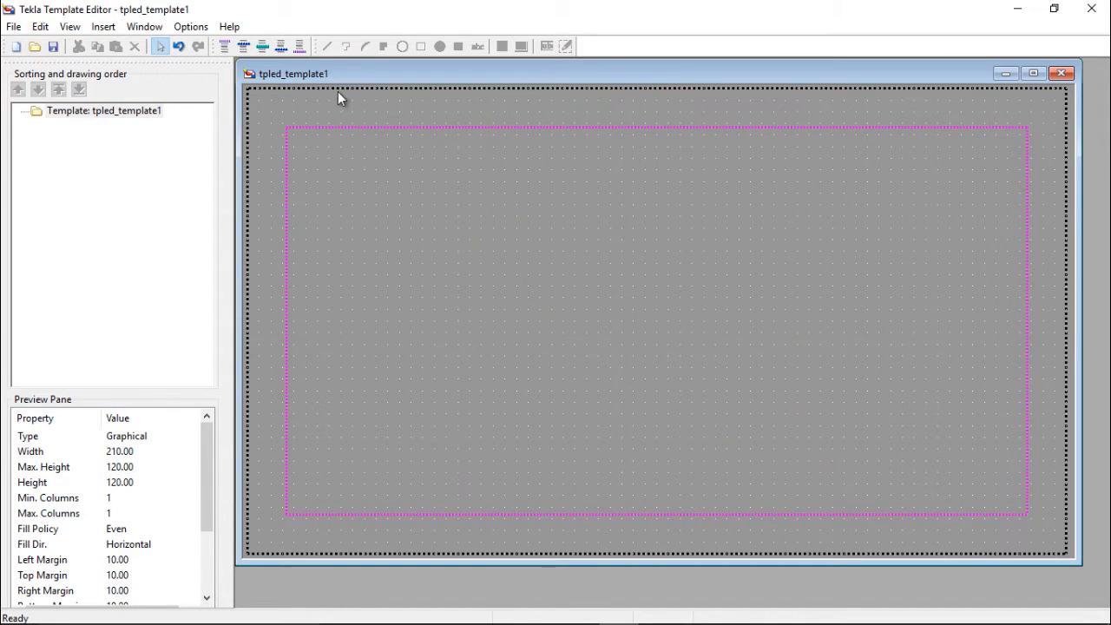
Add a DRAWING content row and stretch it to a height of 83.00.
left_click(265, 46)
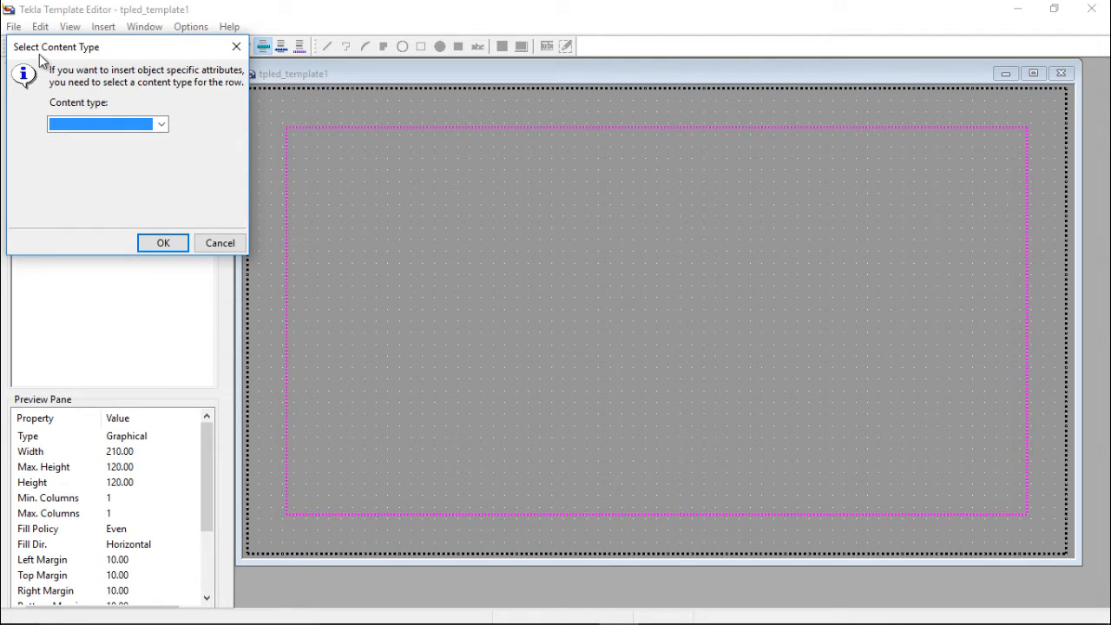
left_click(162, 125)
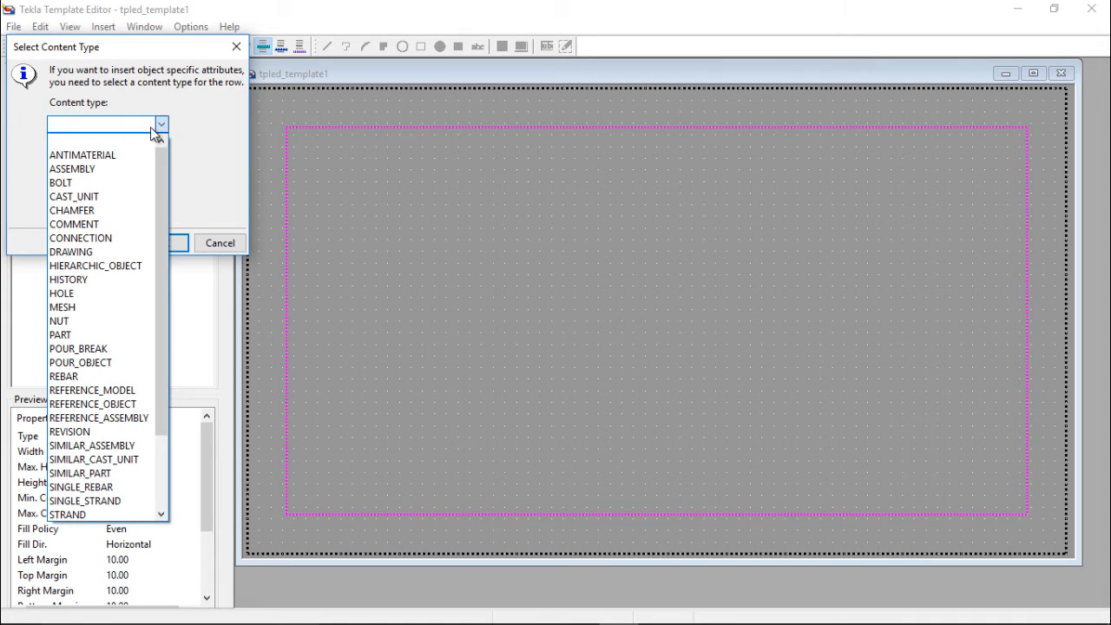
left_click(93, 252)
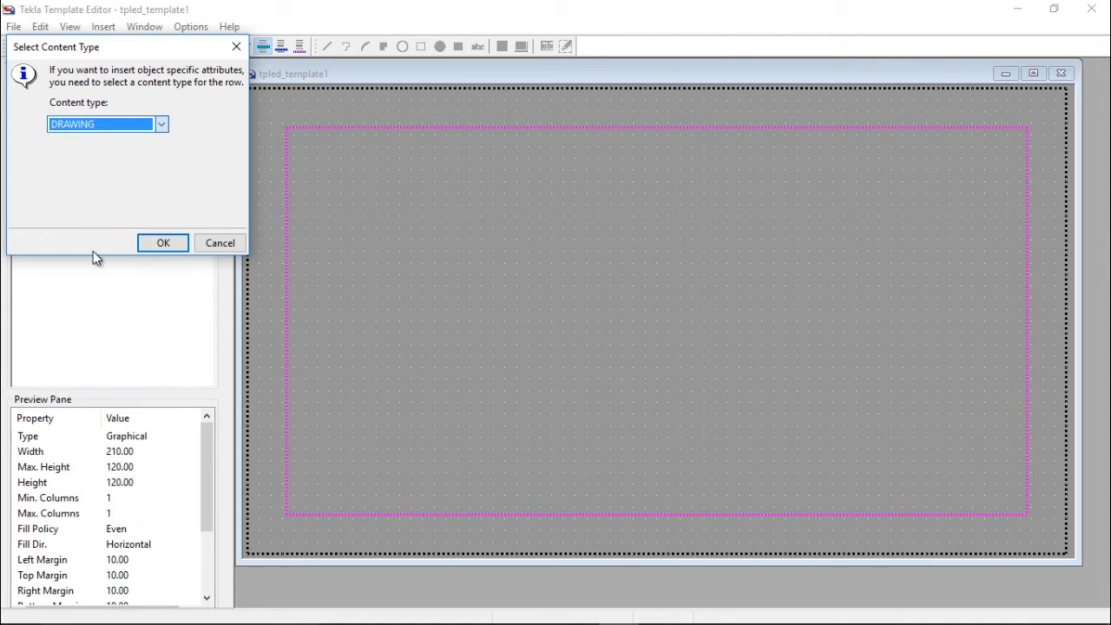
left_click(154, 243)
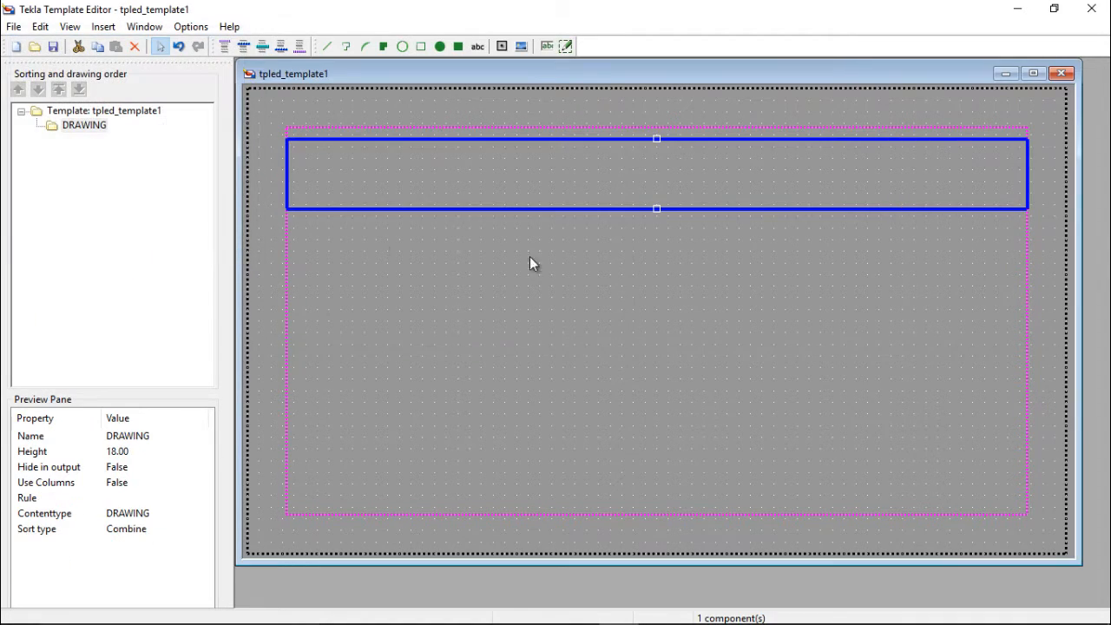
mouse_move(653, 215)
left_mouse_down()
mouse_move(639, 330)
mouse_move(644, 458)
left_mouse_up()
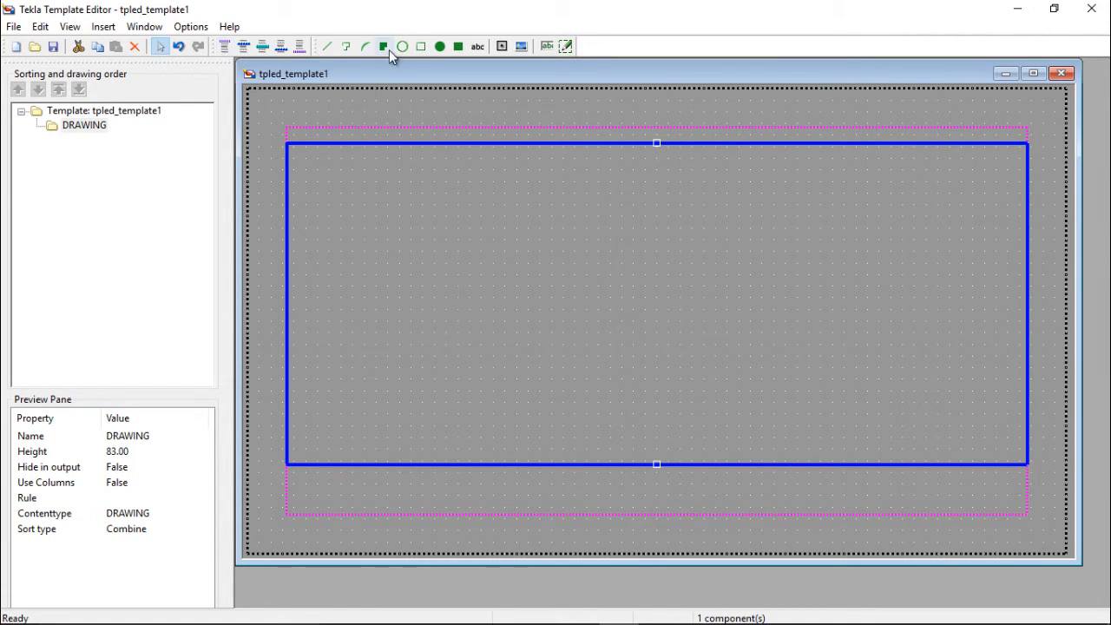
Place a CLIENT text label at the top-left corner of the DRAWING row.
left_click(477, 46)
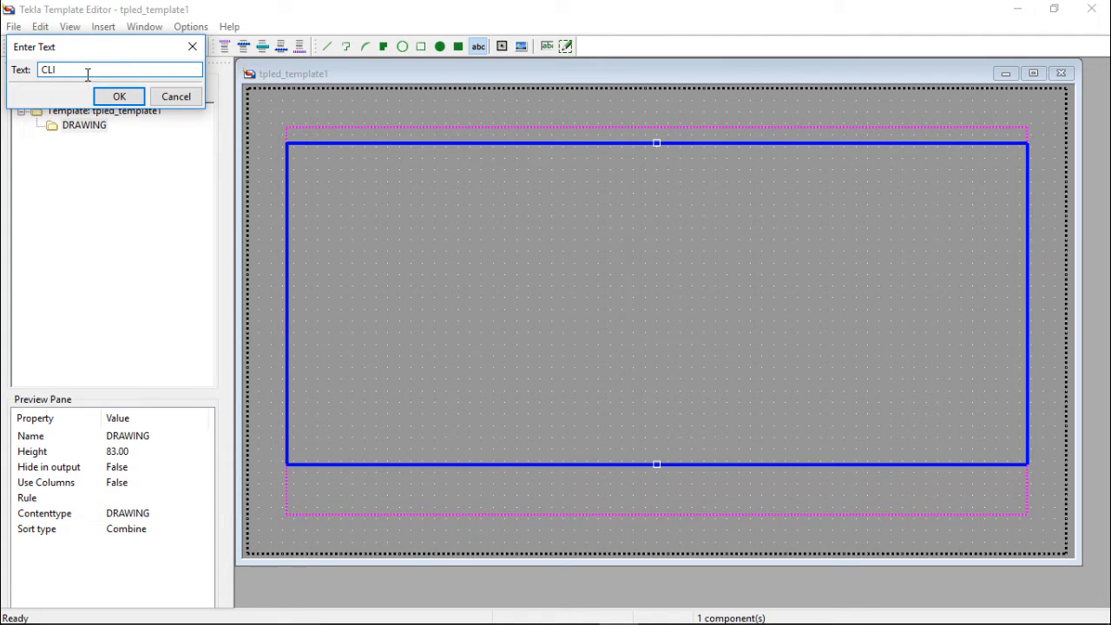
type("T")
left_click(119, 97)
scroll(330, 171, "up", 2)
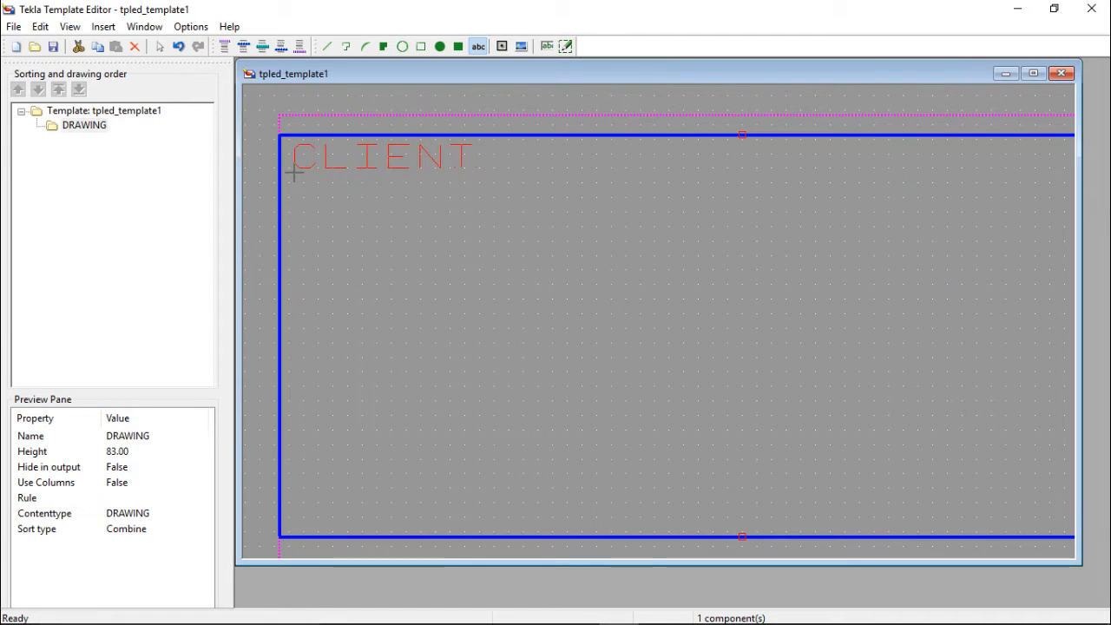
left_click(295, 172)
scroll(363, 167, "up", 3)
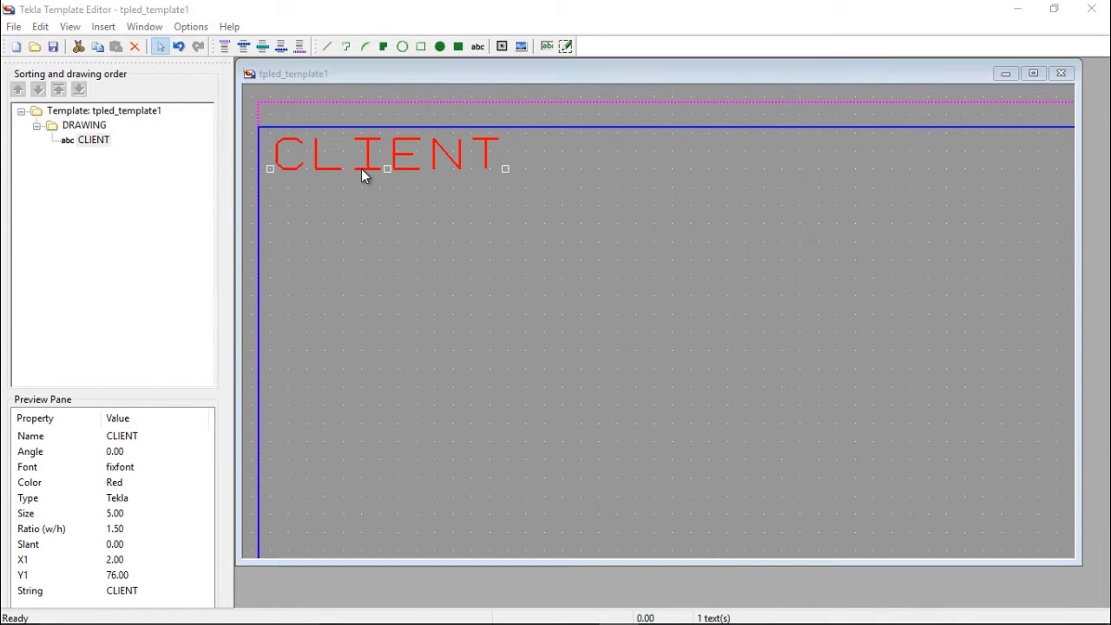
Change the CLIENT text to black RomanD at size 3.
double_click(361, 168)
left_click(117, 139)
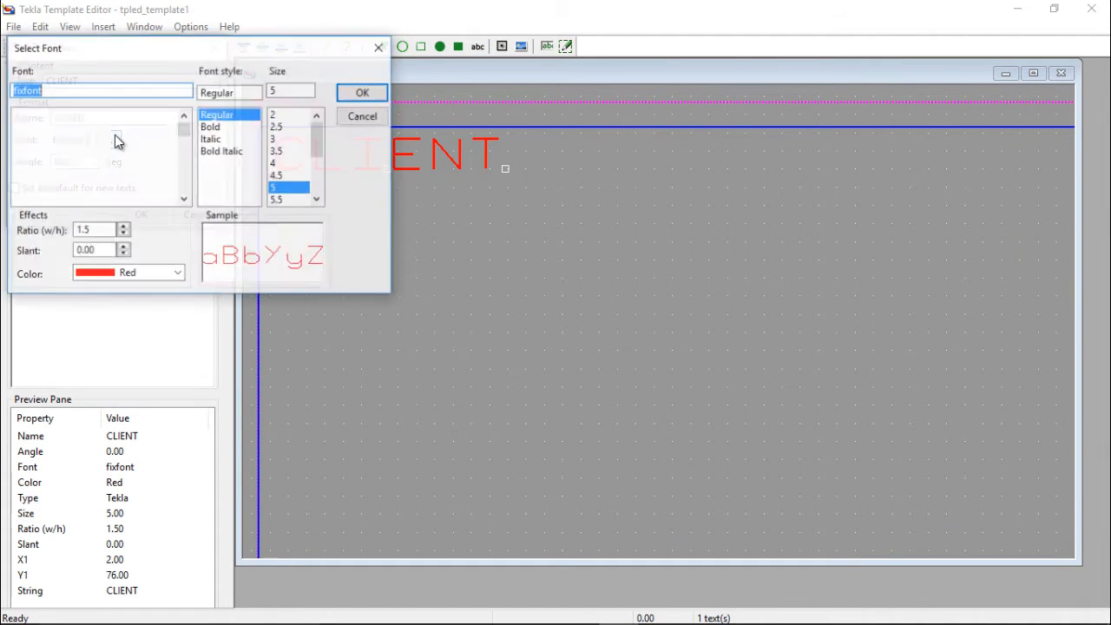
left_click(151, 274)
left_click(134, 289)
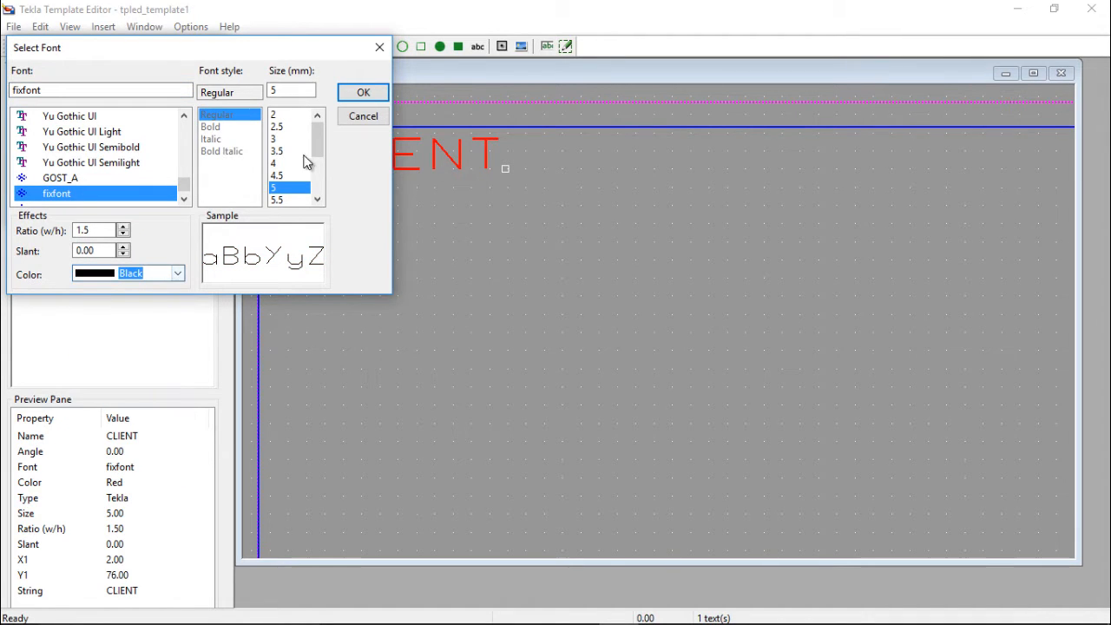
left_click(83, 143)
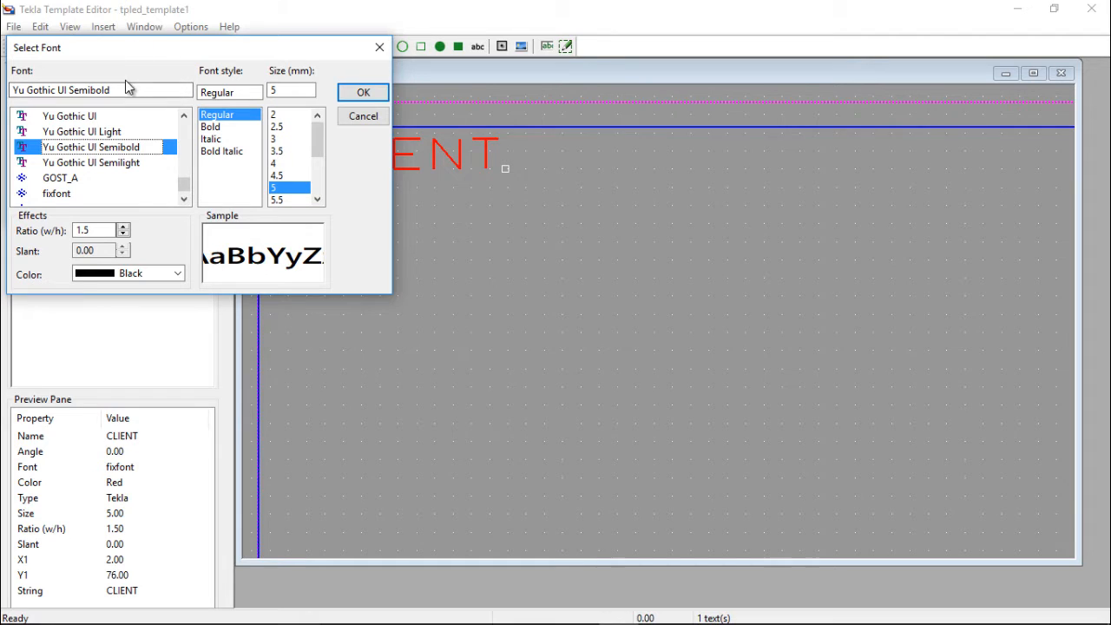
left_click_drag(116, 93, 3, 99)
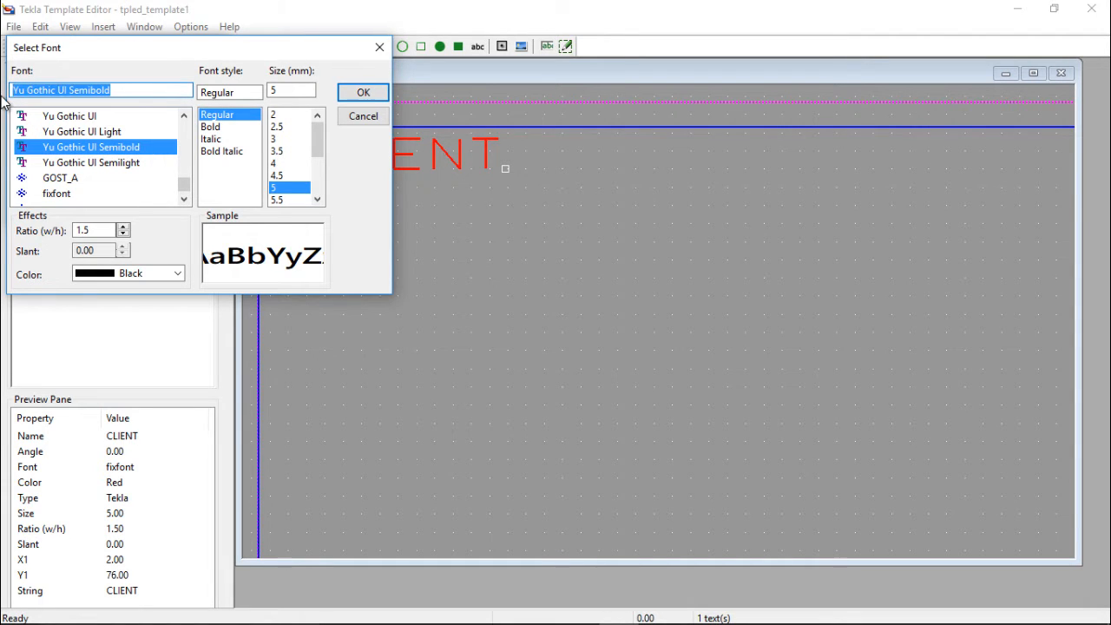
type("R")
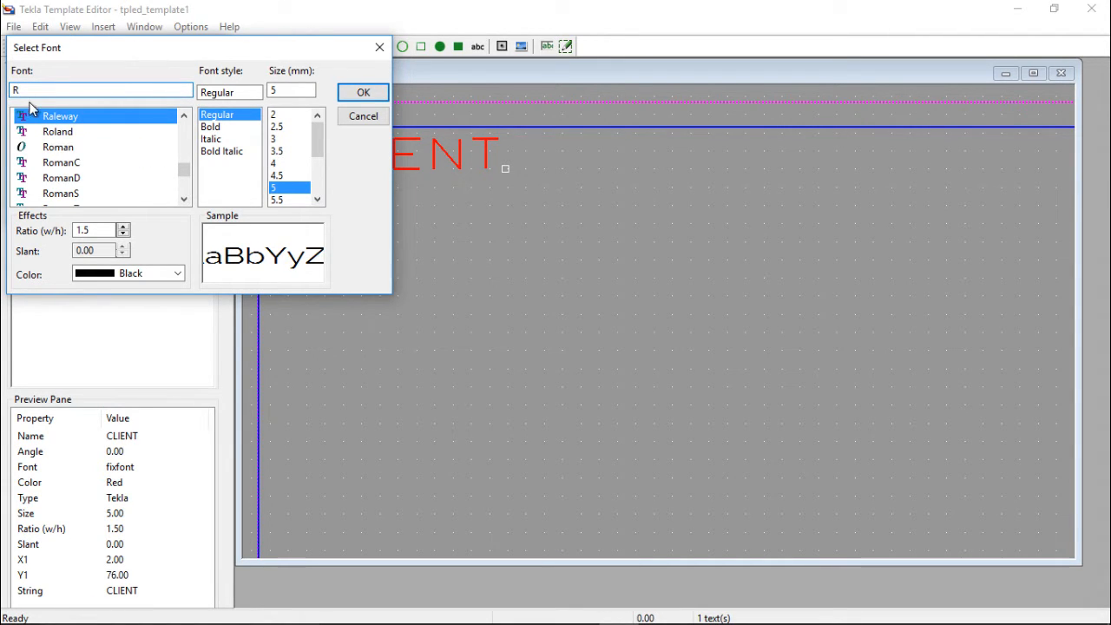
type("O")
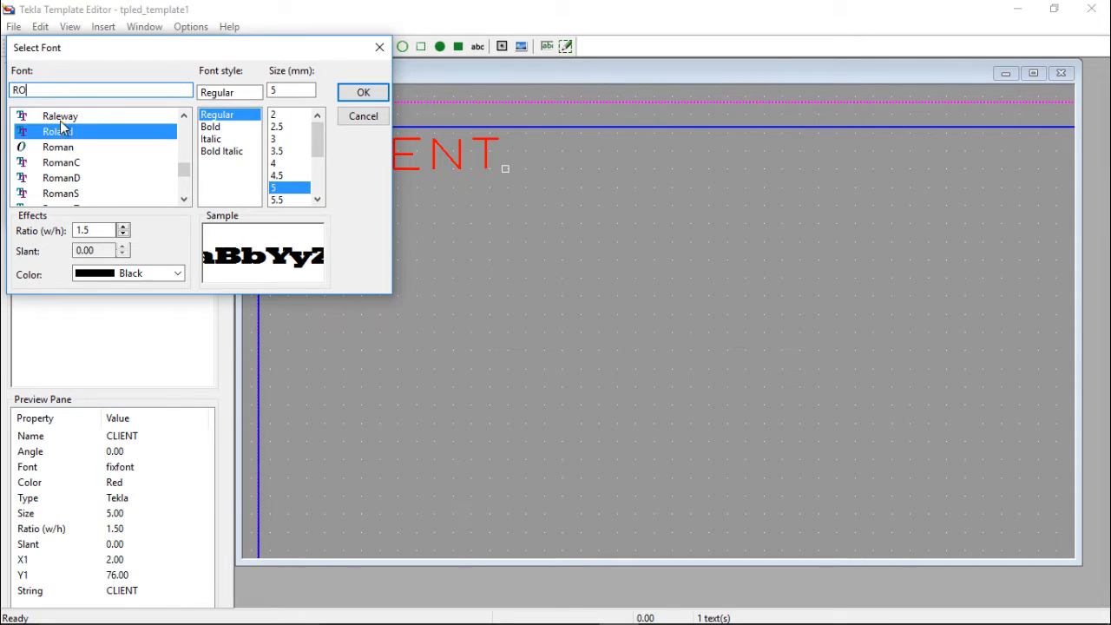
left_click(66, 178)
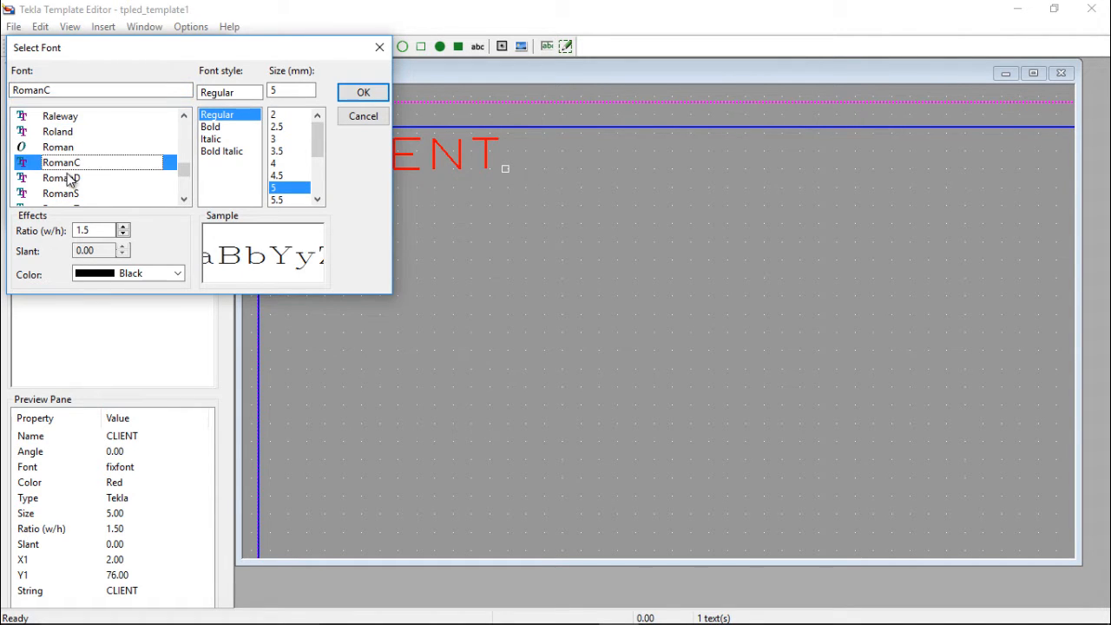
left_click(280, 140)
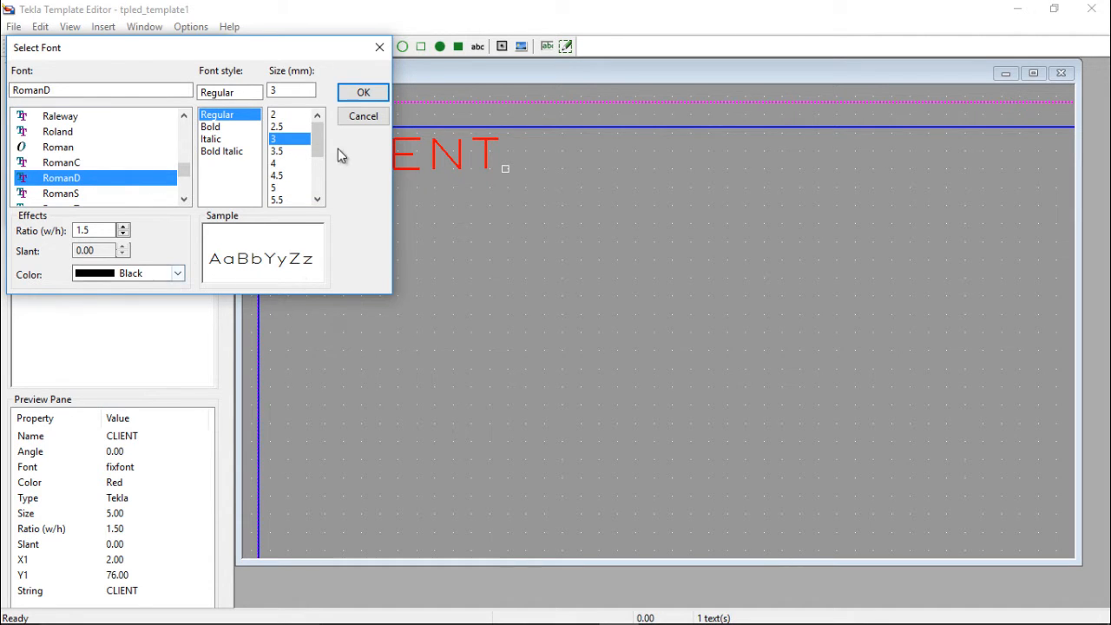
left_click(362, 95)
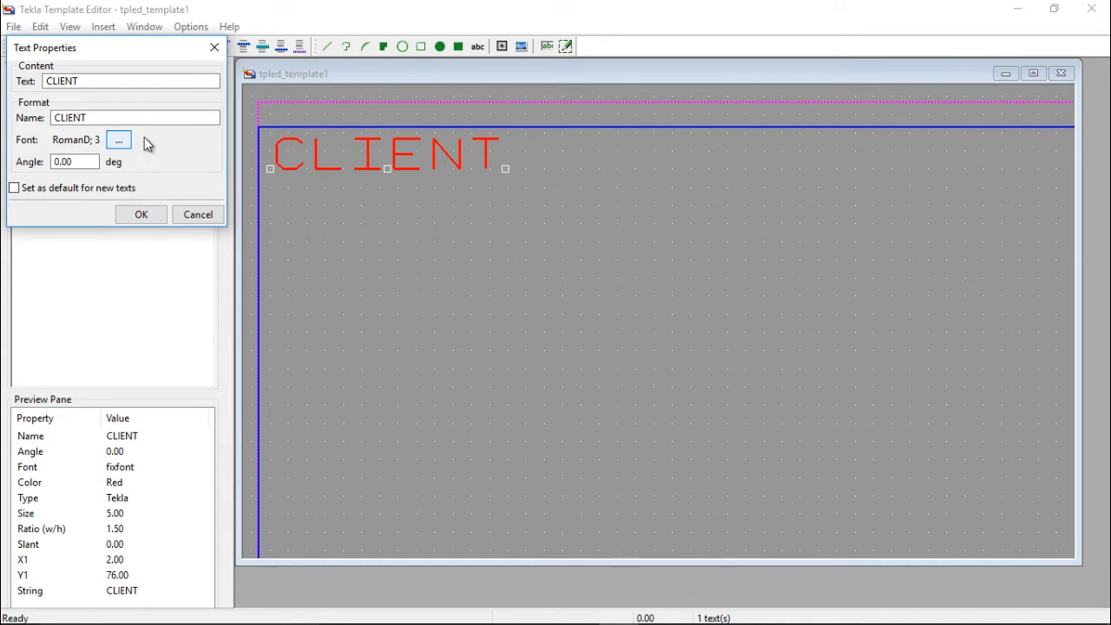
Increase the CLIENT text size to 3.5 and apply the new font.
left_click(118, 140)
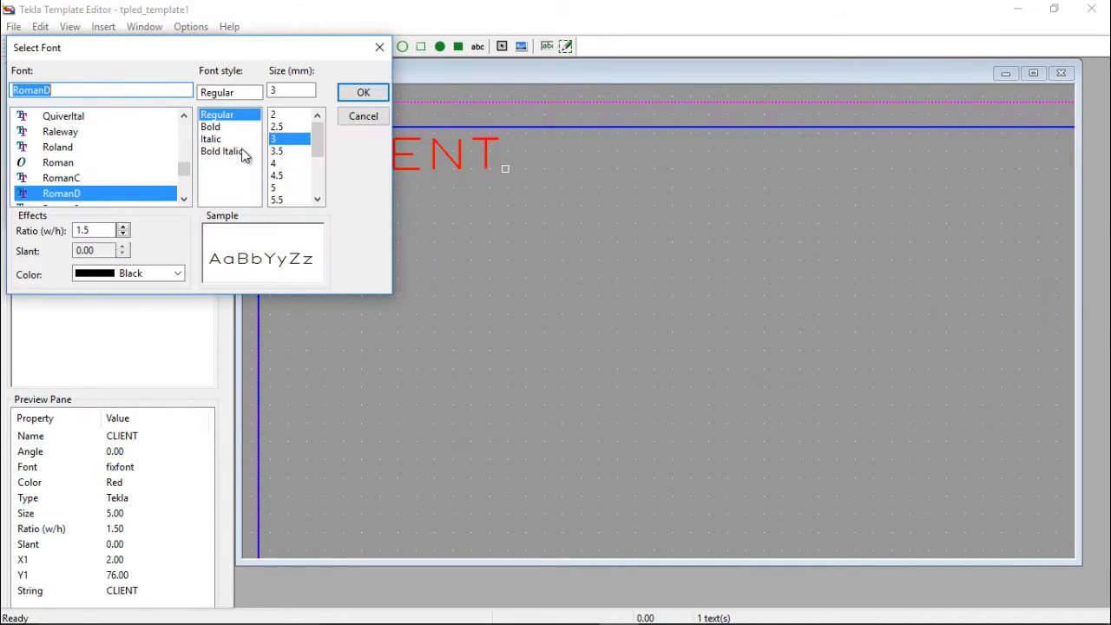
left_click(279, 151)
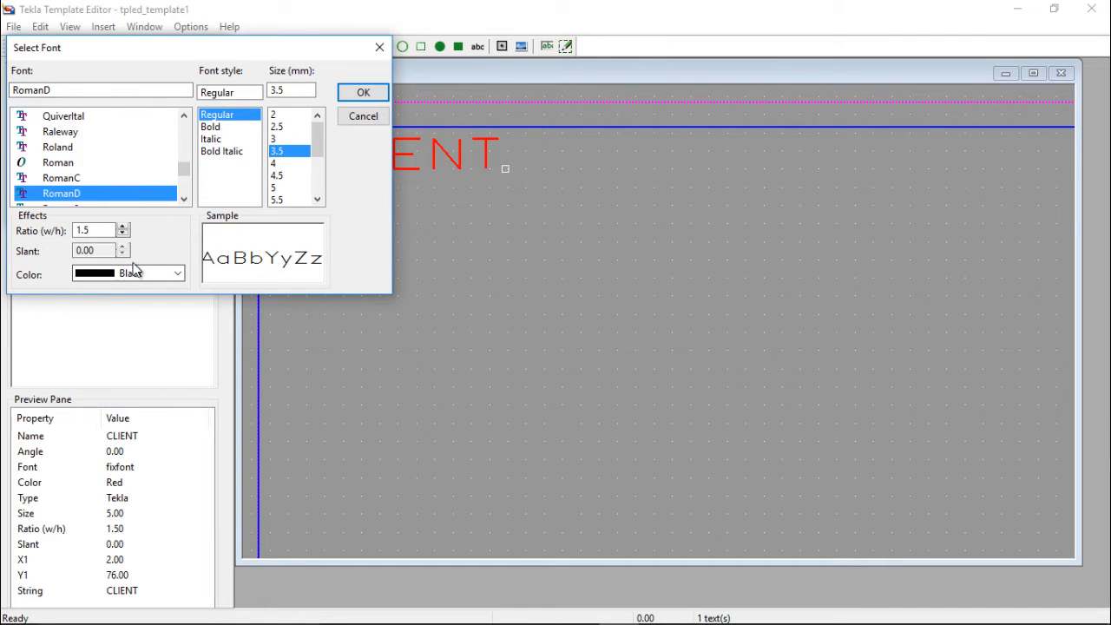
left_click(357, 96)
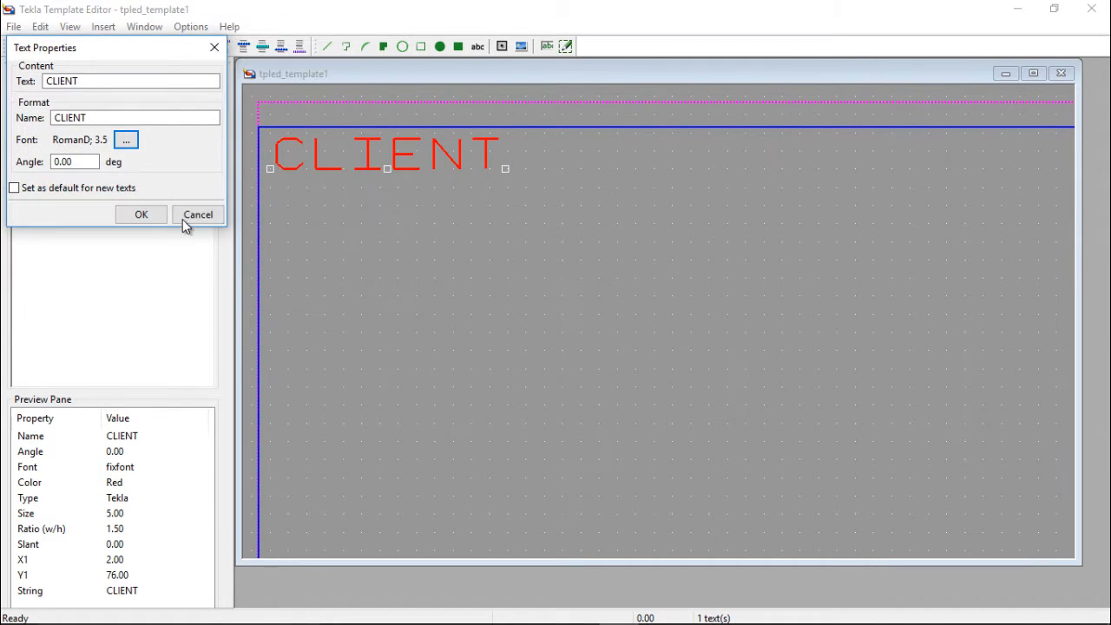
left_click(149, 217)
scroll(334, 177, "down", 2)
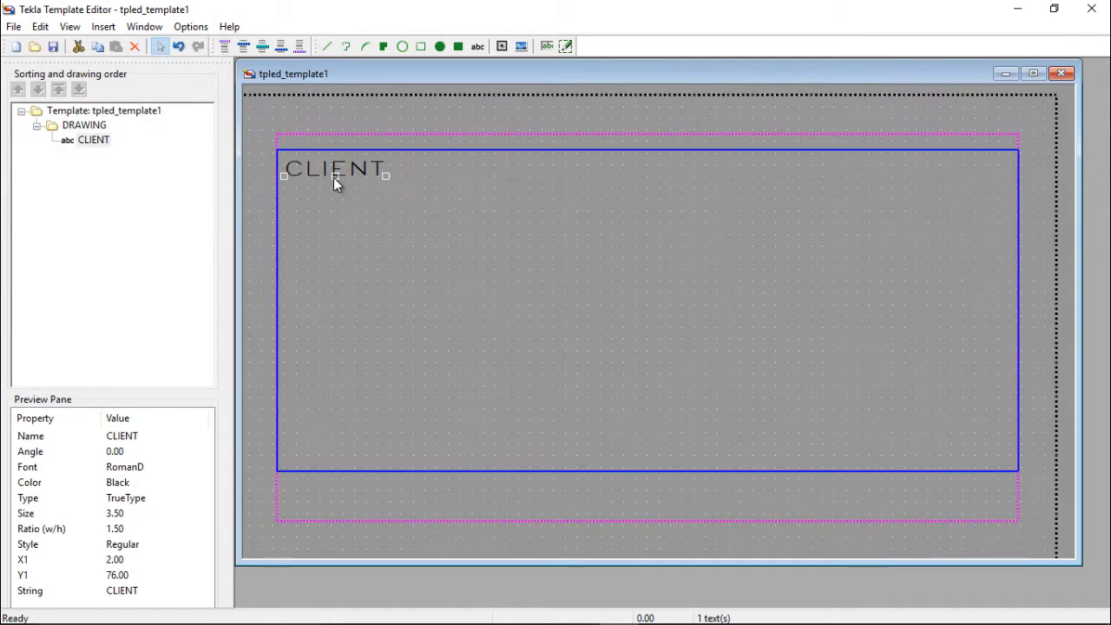
scroll(333, 177, "up", 1)
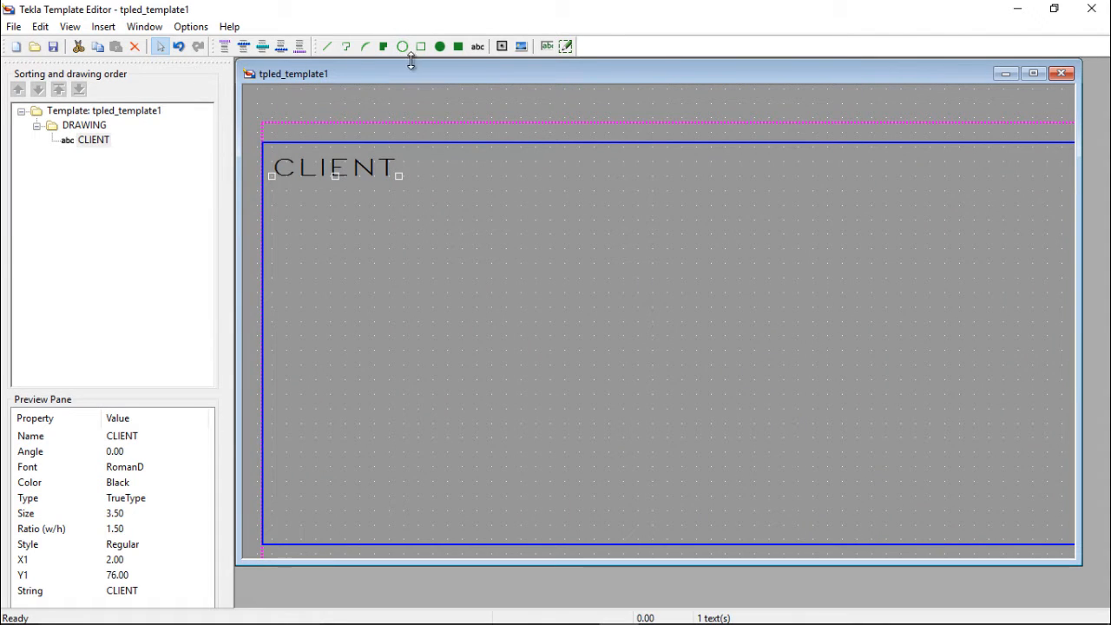
left_click(477, 46)
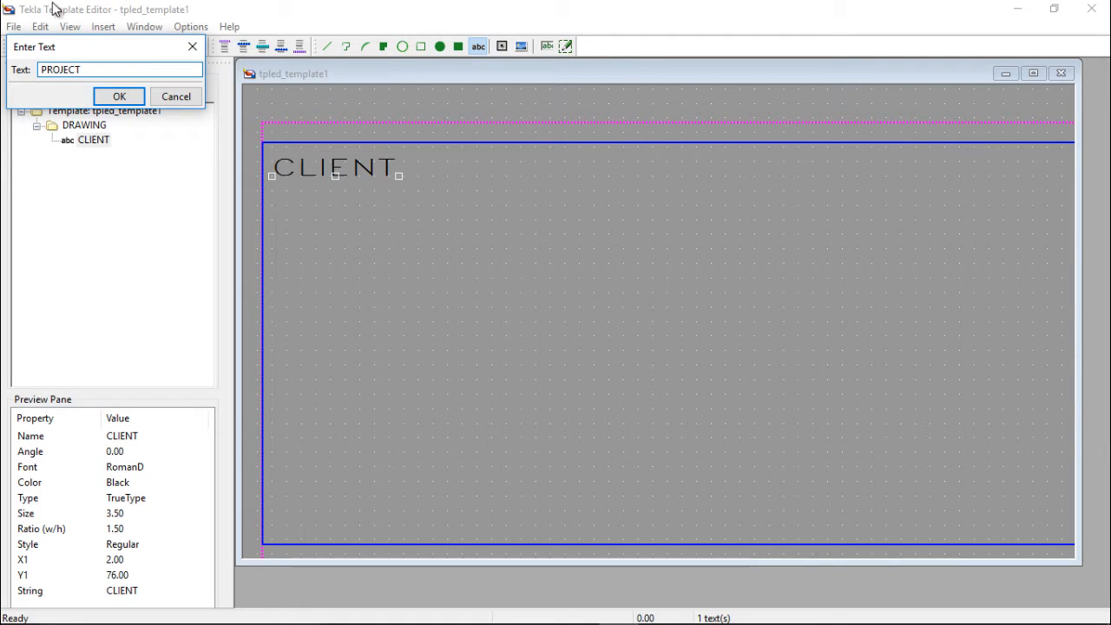
Place the PROJECT label below CLIENT and bring up its text properties.
key("Return")
scroll(286, 213, "up", 1)
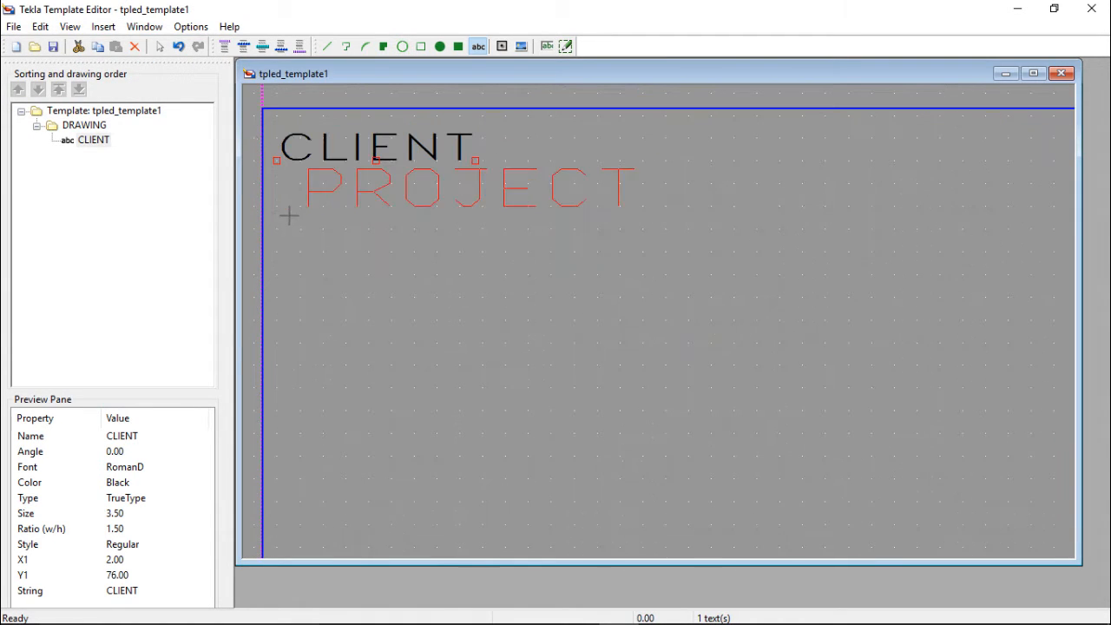
left_click(290, 223)
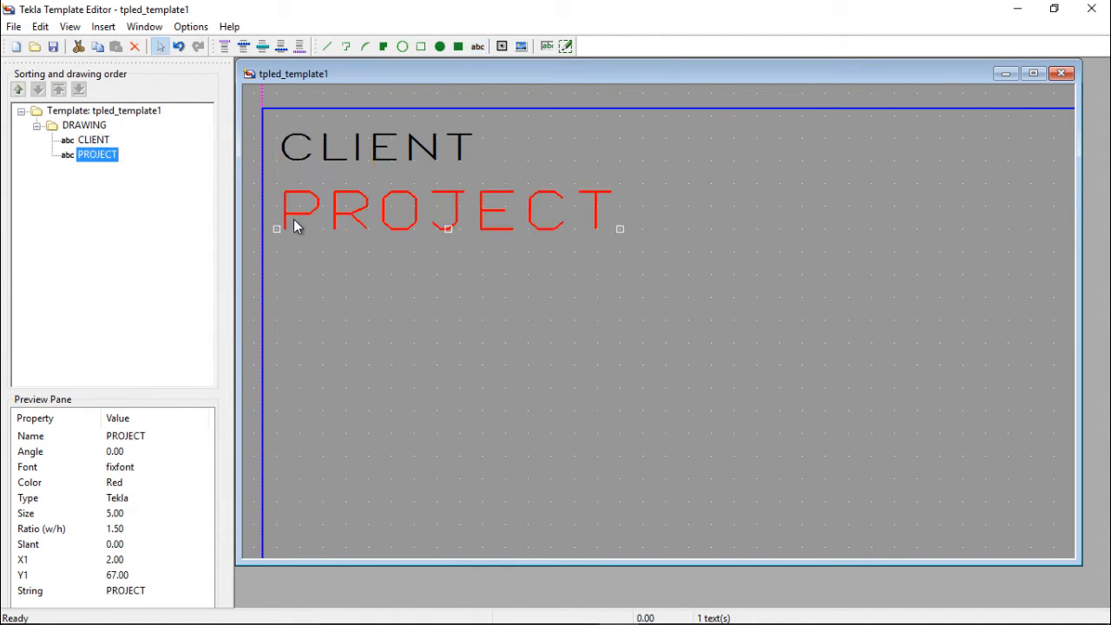
double_click(306, 216)
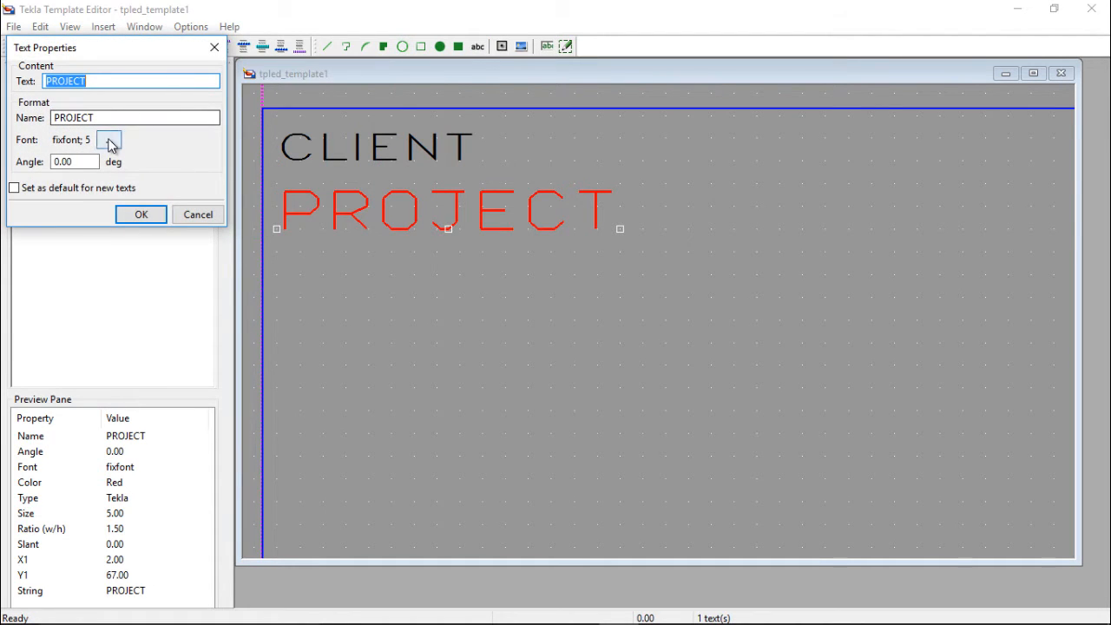
Format the PROJECT text as black RomanD at size 3.5, matching CLIENT.
left_click(109, 140)
left_click(160, 281)
left_click(104, 287)
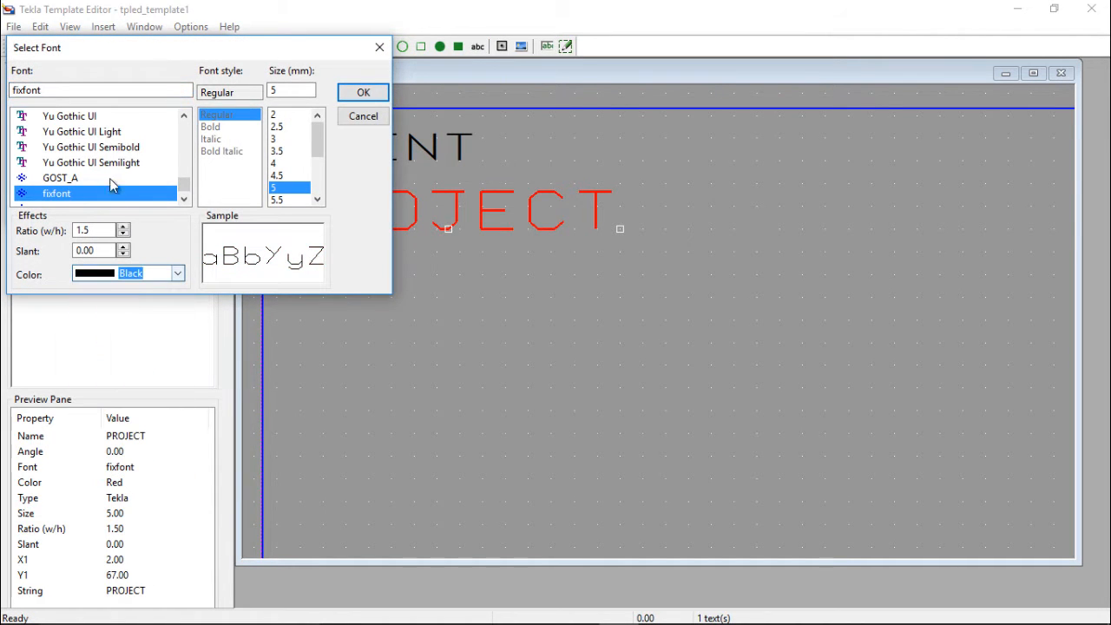
left_click(42, 92)
left_click_drag(42, 94, 5, 104)
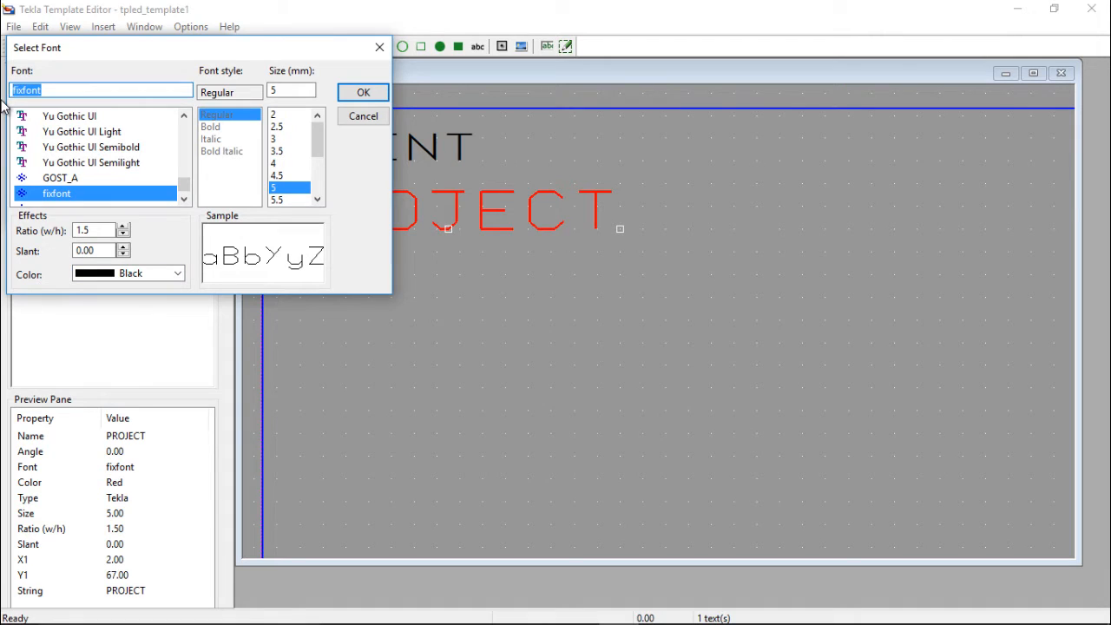
type("ROM")
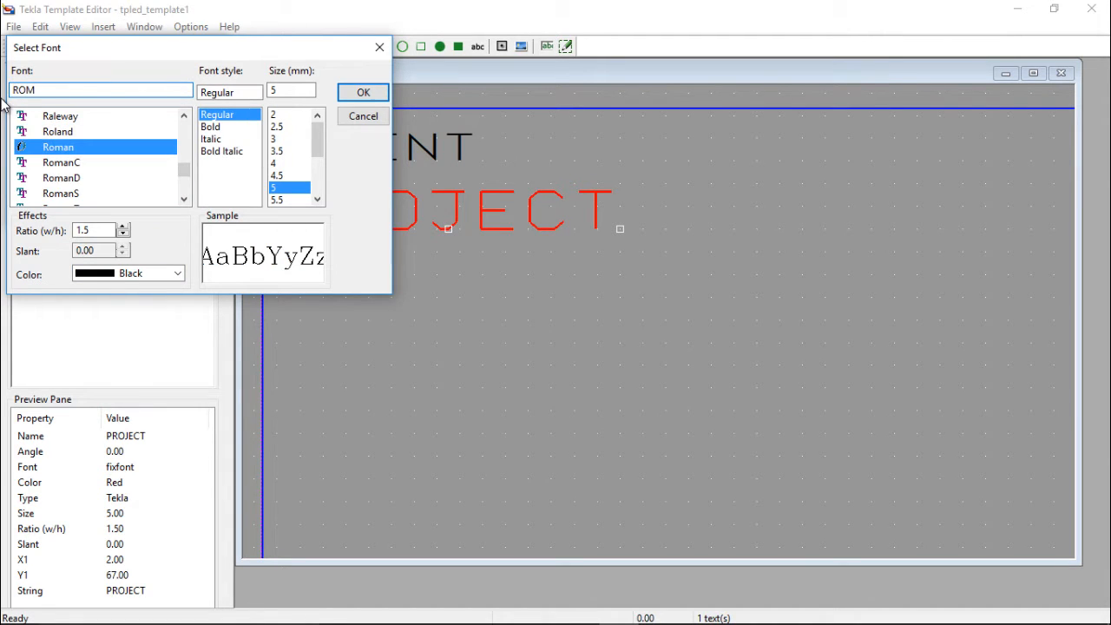
left_click(59, 178)
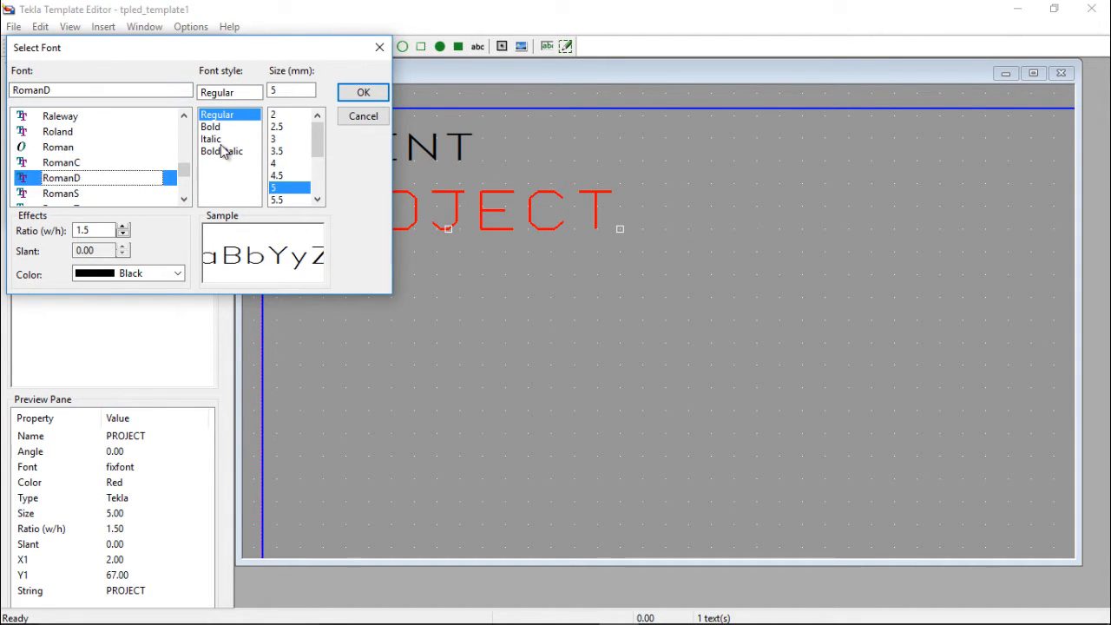
left_click(278, 151)
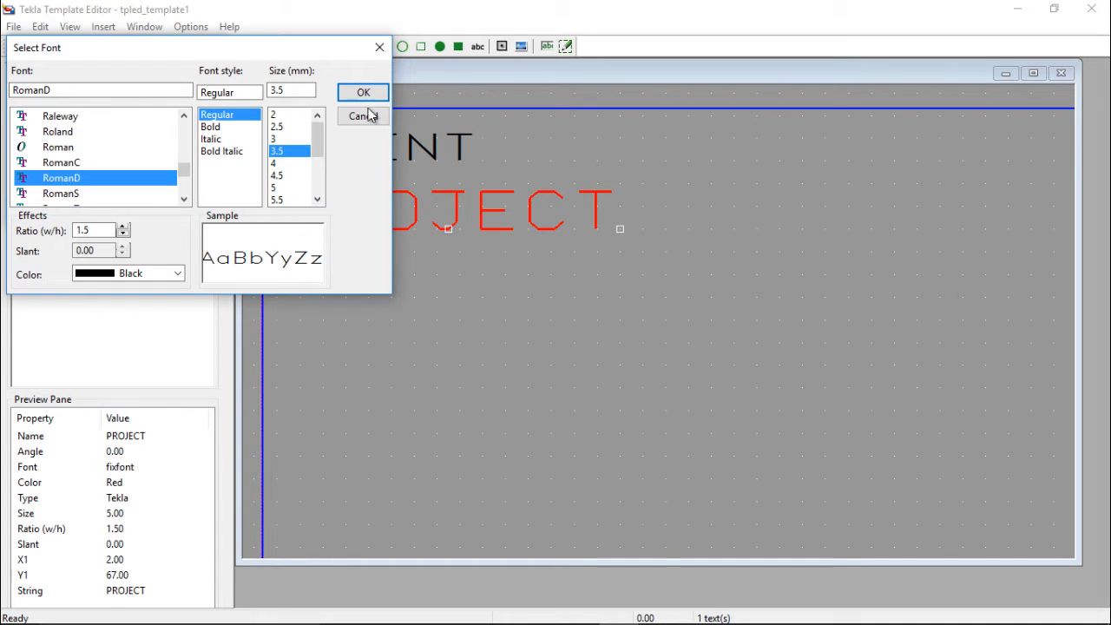
left_click(368, 97)
left_click(142, 215)
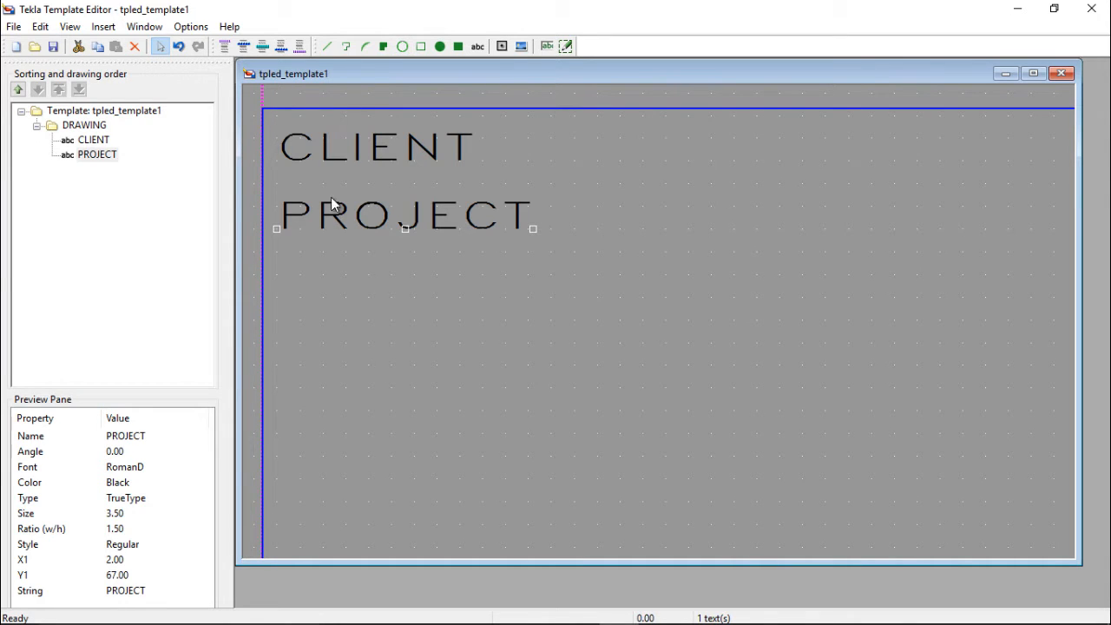
scroll(331, 197, "down", 2)
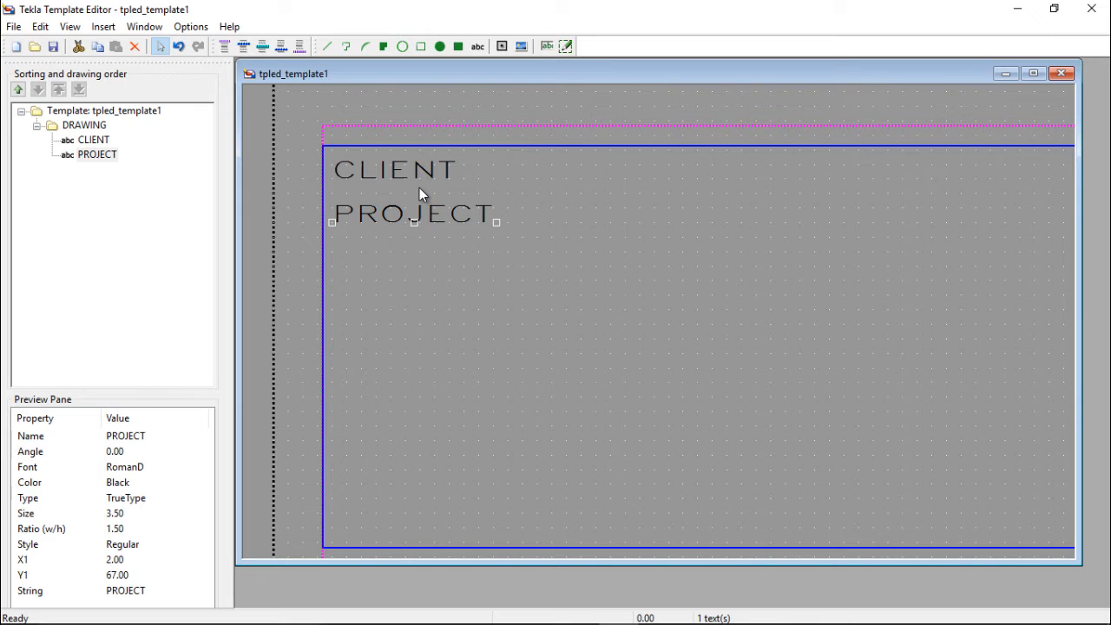
double_click(375, 215)
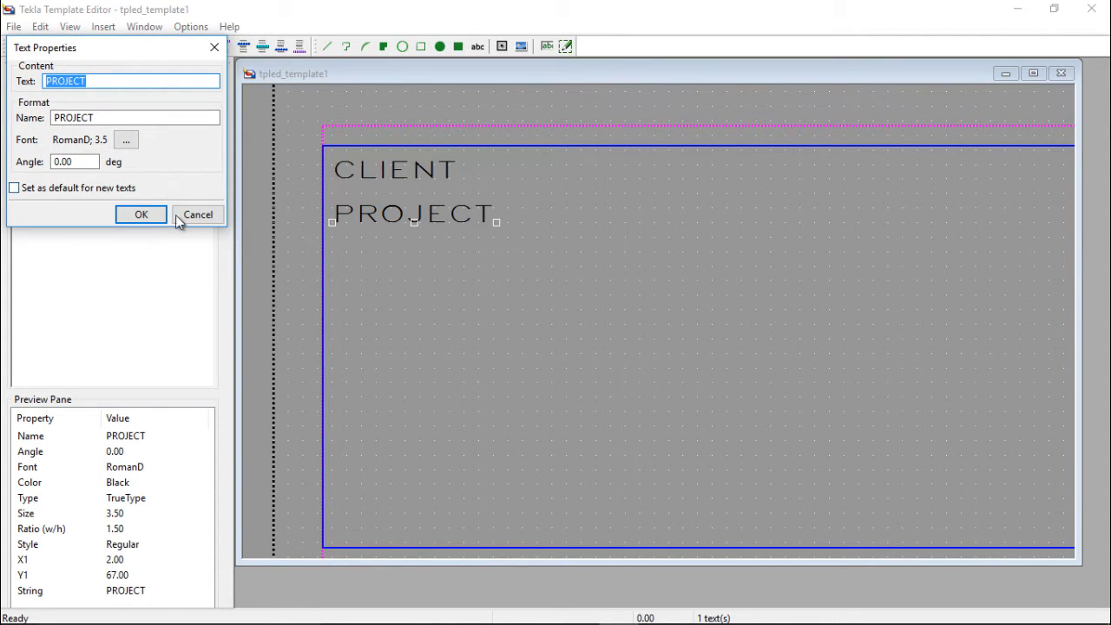
left_click(196, 217)
left_click_drag(368, 209, 369, 196)
left_click(534, 226)
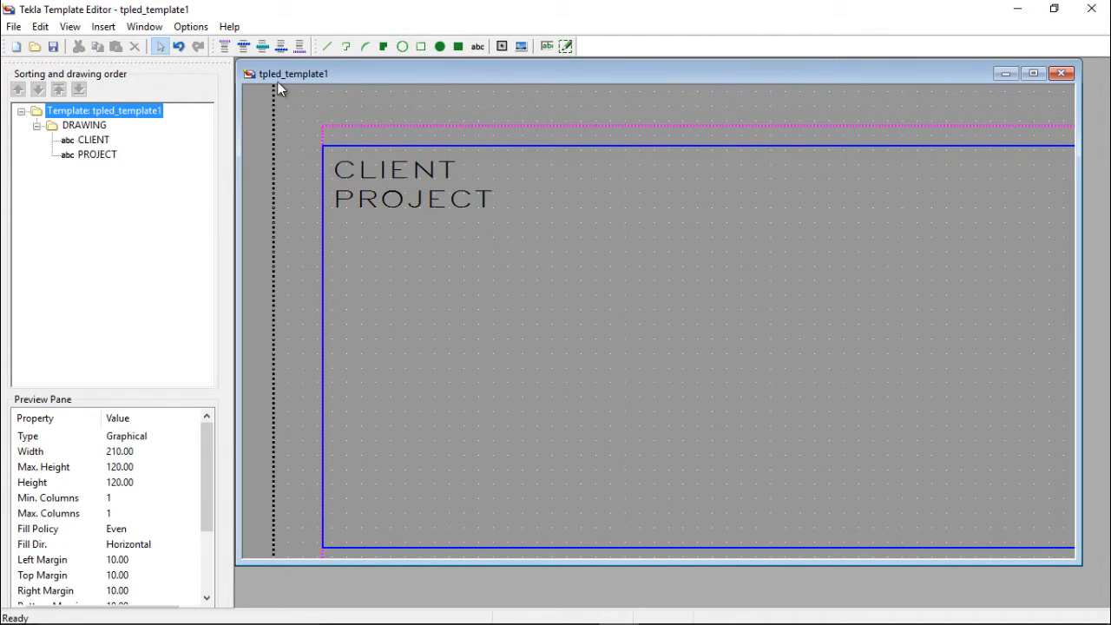
left_click(328, 46)
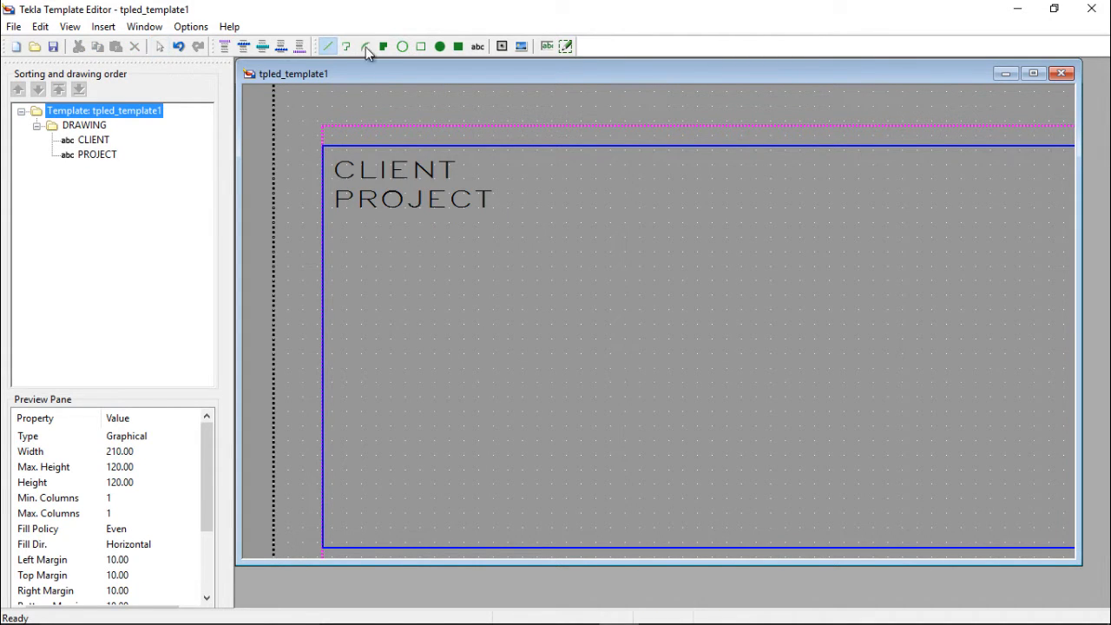
scroll(394, 156, "up", 1)
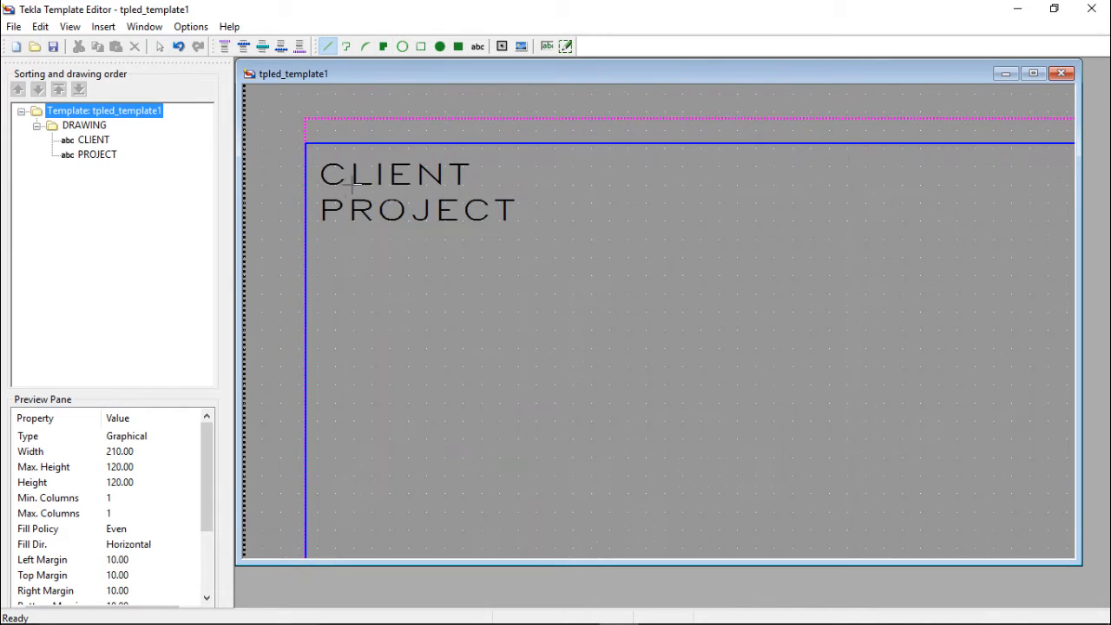
left_click(306, 186)
scroll(562, 213, "down", 1)
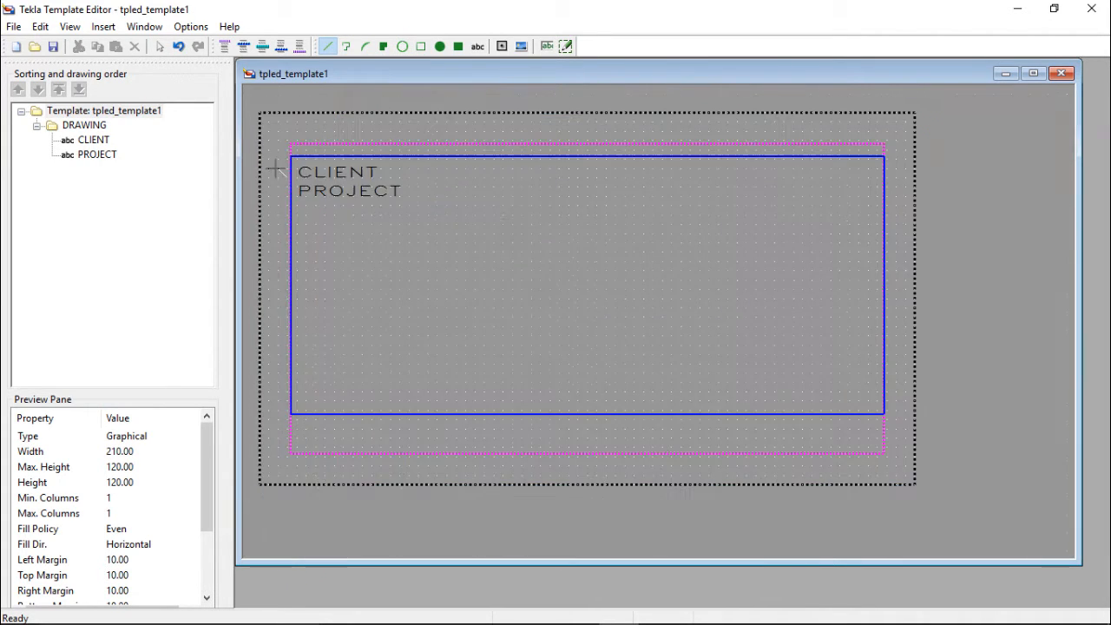
scroll(765, 236, "up", 2)
scroll(704, 159, "down", 2)
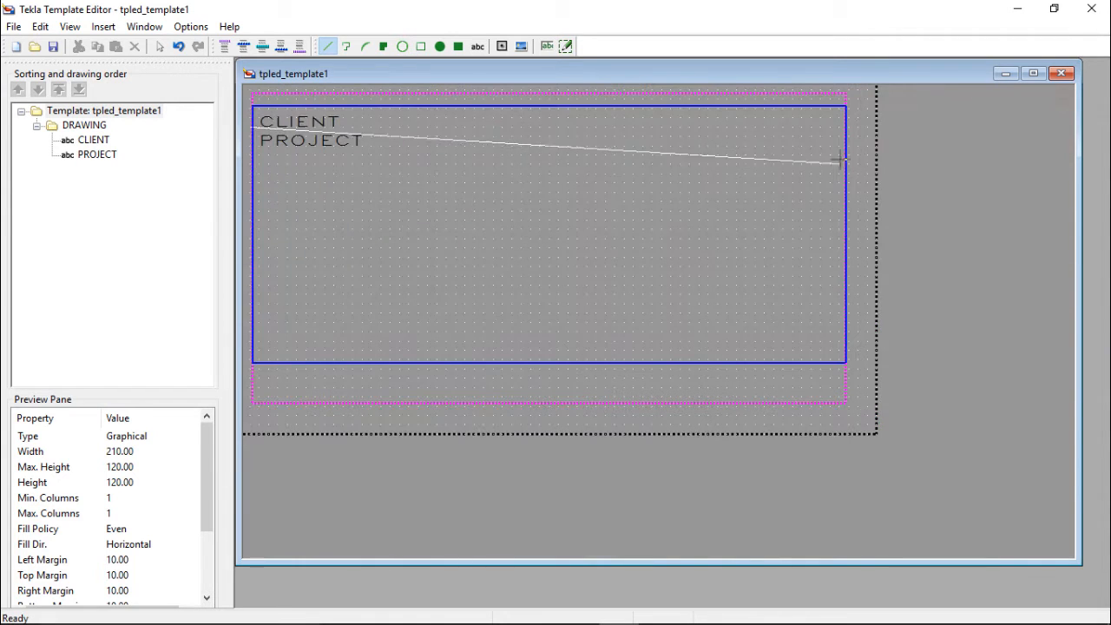
right_click(660, 139)
left_click(697, 148)
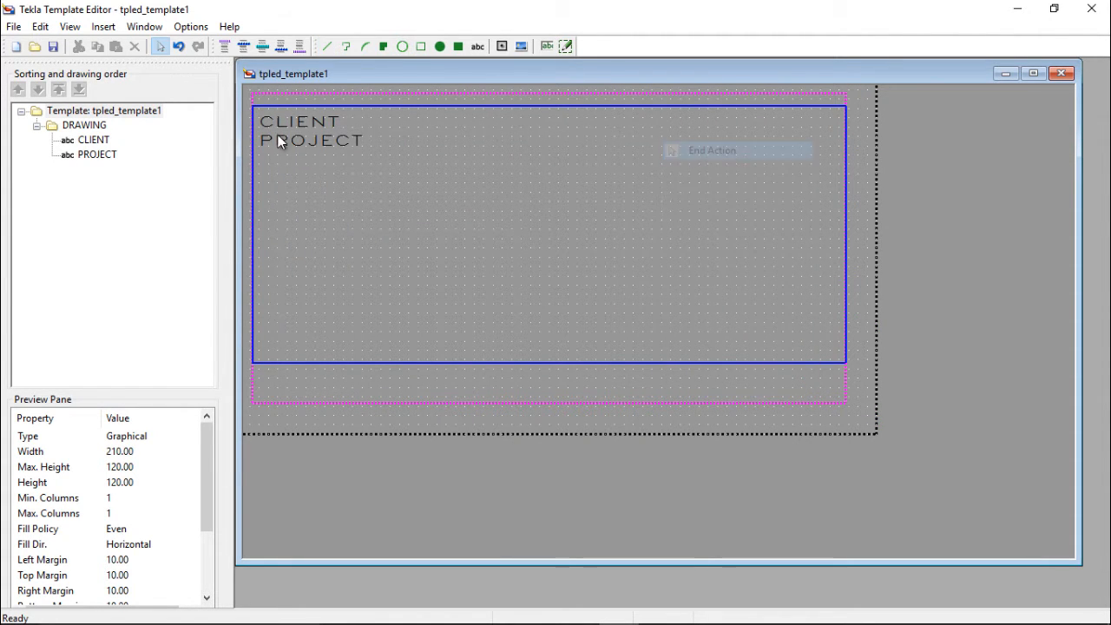
scroll(247, 137, "up", 2)
scroll(247, 137, "up", 1)
scroll(434, 178, "down", 2)
scroll(436, 188, "up", 1)
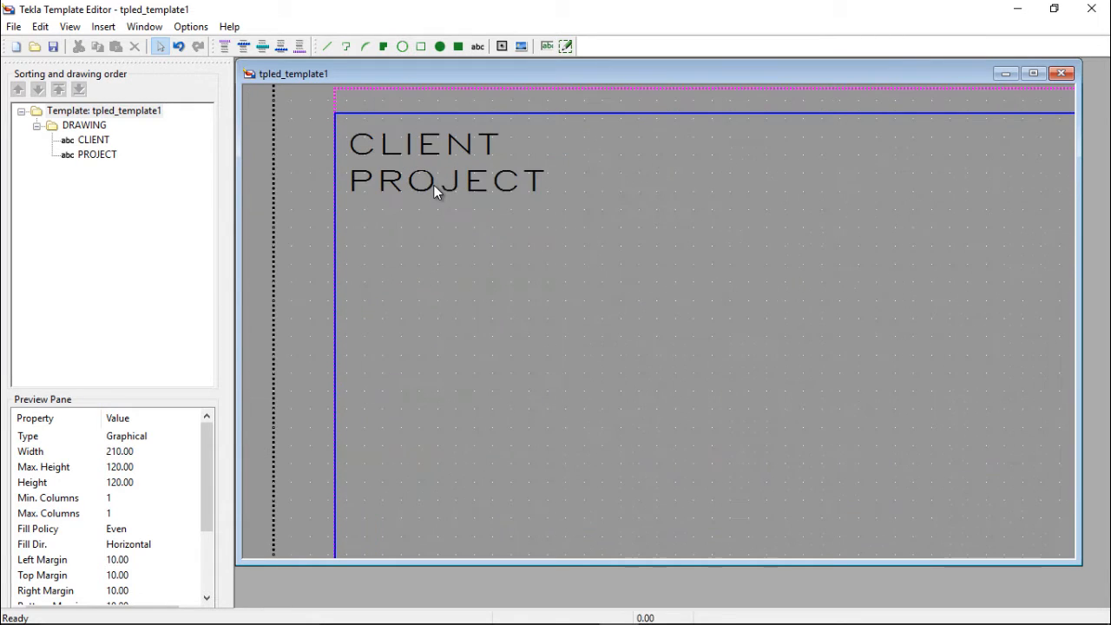
left_click(436, 190)
left_click_drag(432, 195, 431, 201)
left_click(554, 172)
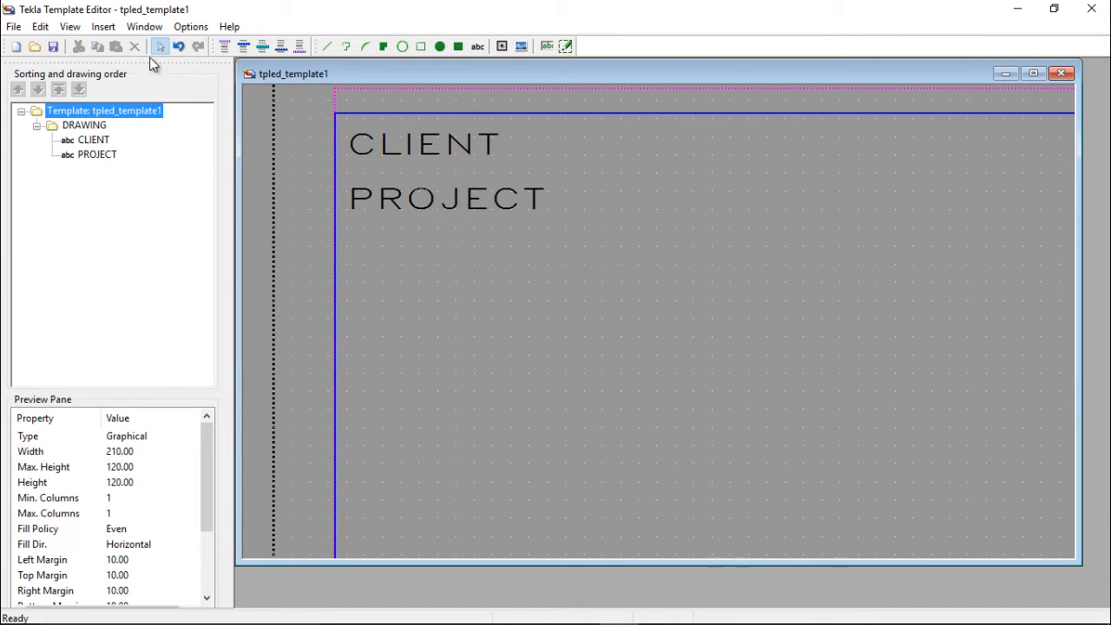
left_click(335, 171)
scroll(415, 169, "down", 1)
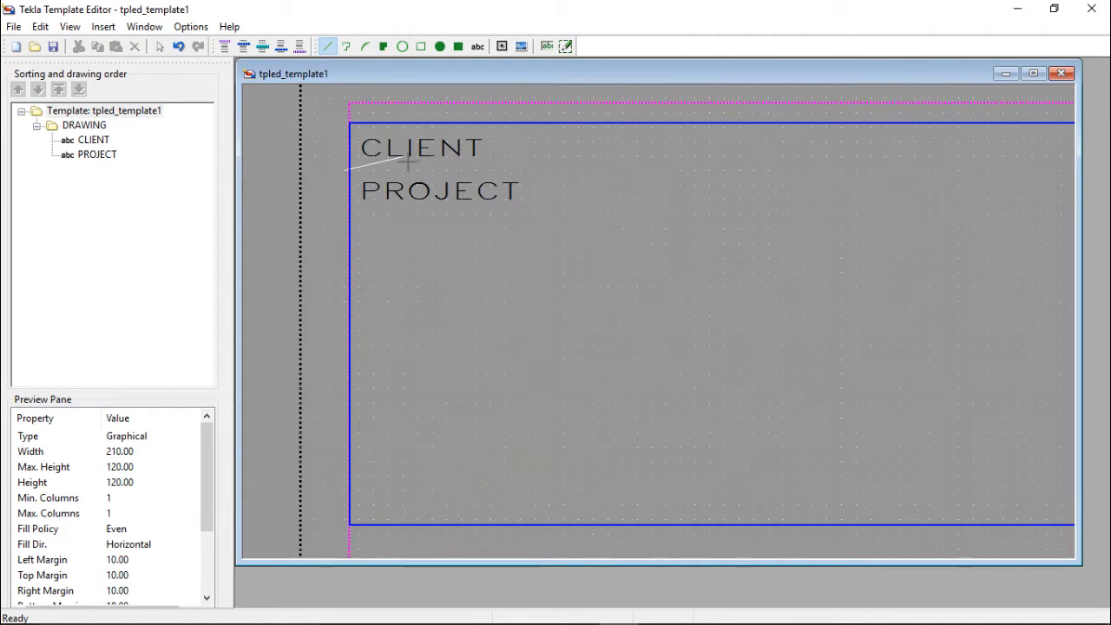
right_click(521, 184)
mouse_move(583, 408)
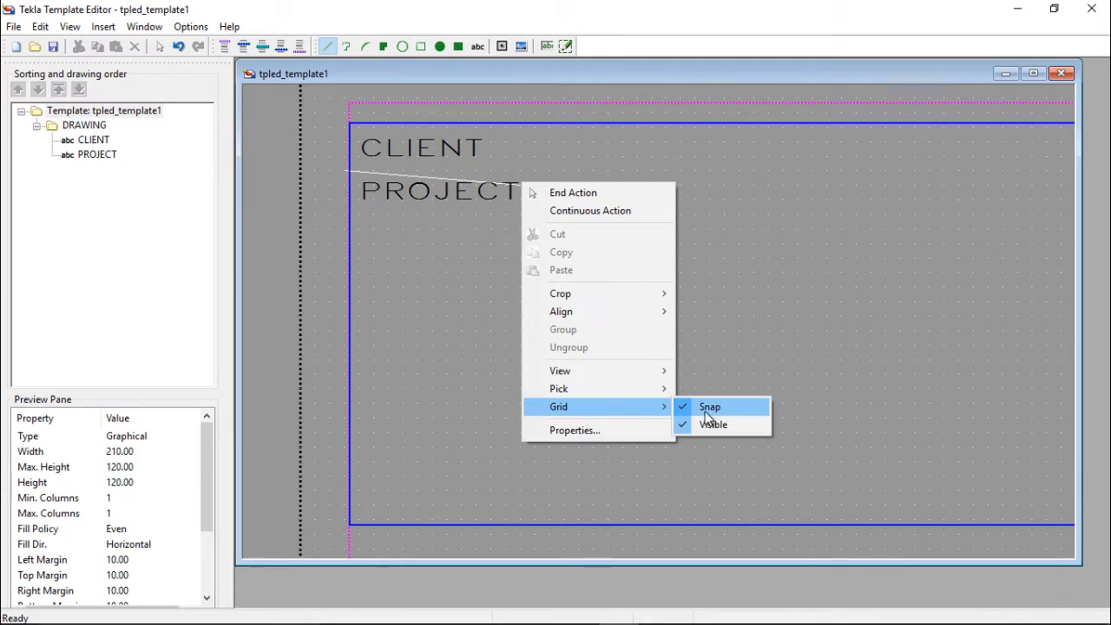
left_click(710, 406)
left_click(544, 341)
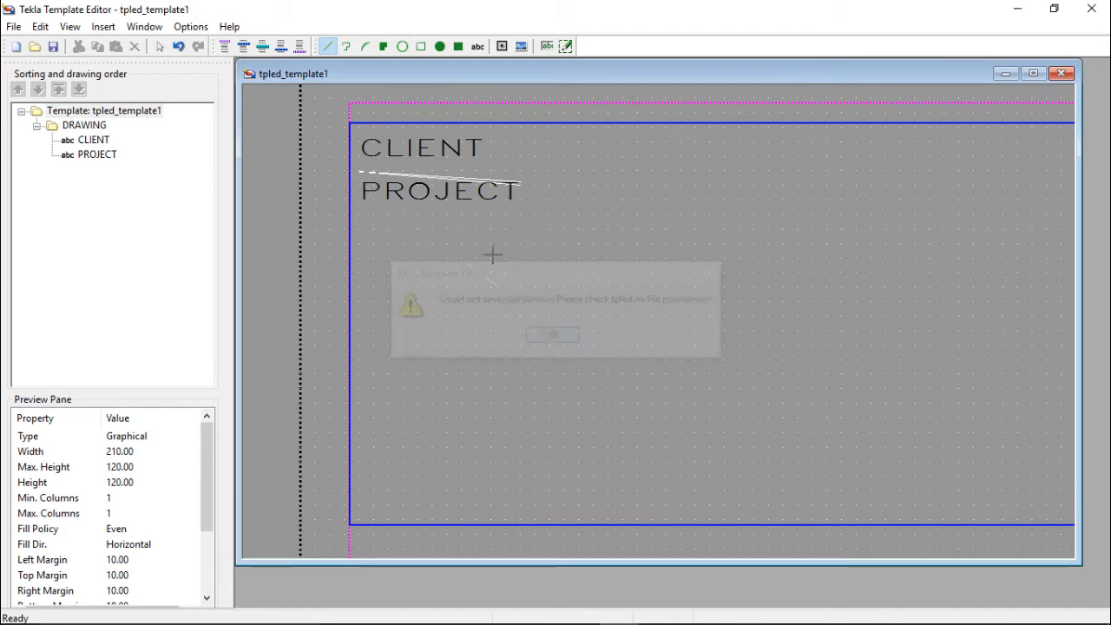
right_click(415, 165)
left_click(441, 177)
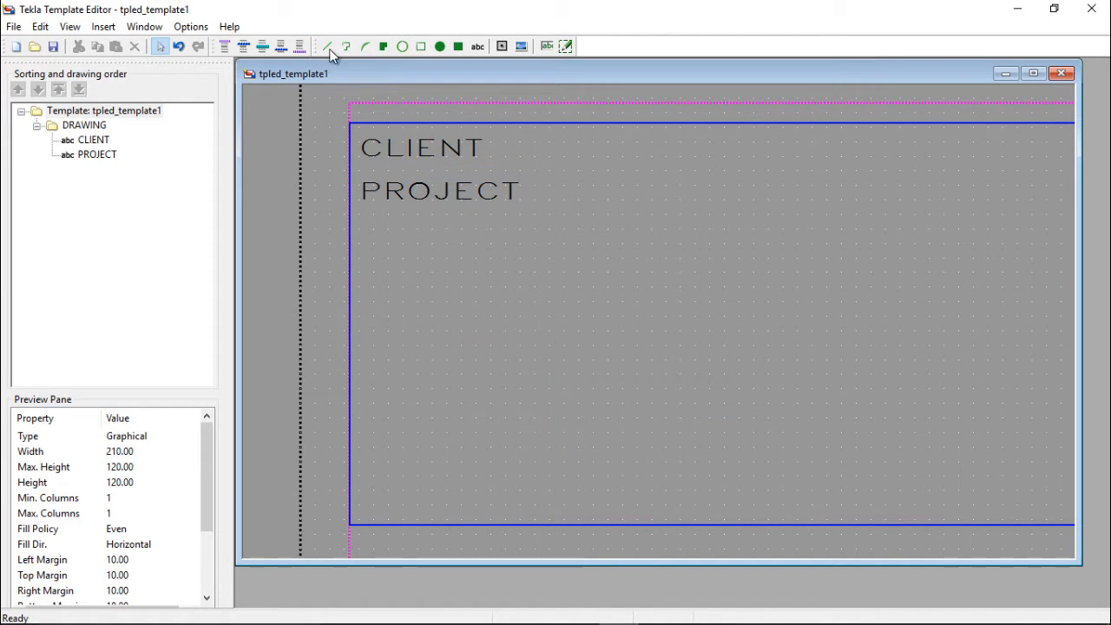
Draw a horizontal divider line across the frame between CLIENT and PROJECT.
scroll(365, 166, "up", 1)
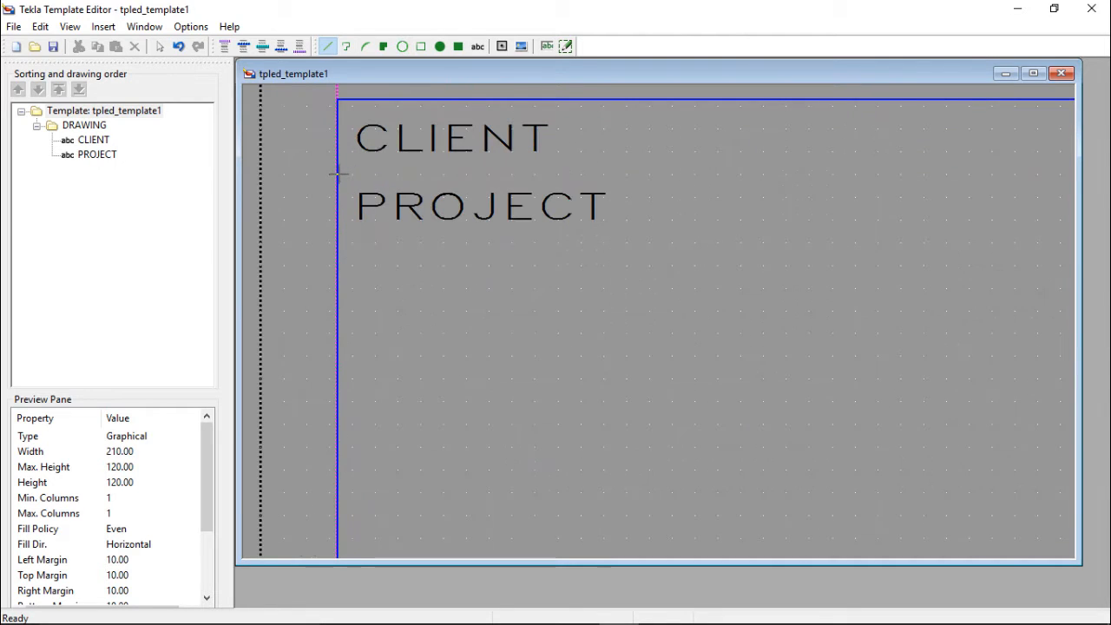
left_click(352, 172)
scroll(468, 167, "down", 3)
scroll(877, 179, "up", 4)
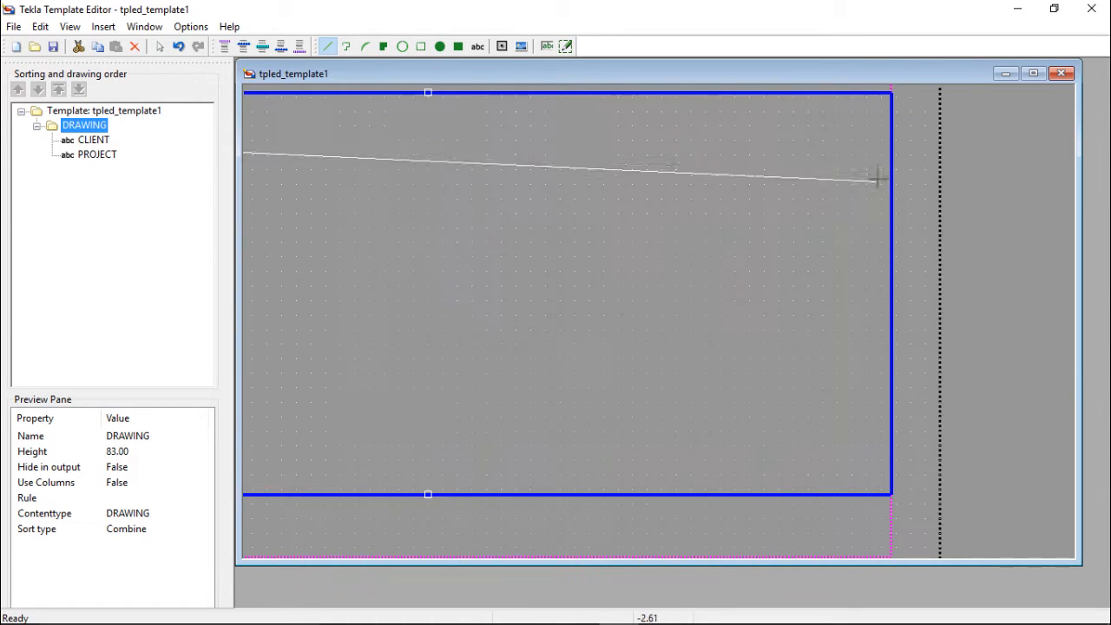
scroll(883, 166, "down", 3)
scroll(883, 164, "up", 2)
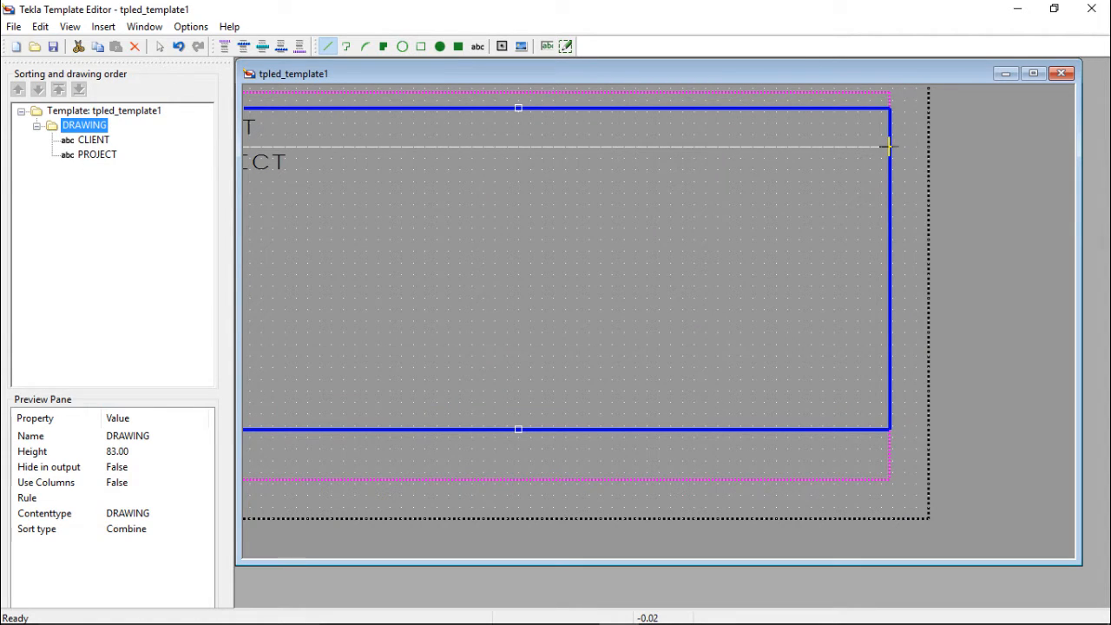
left_click(889, 145)
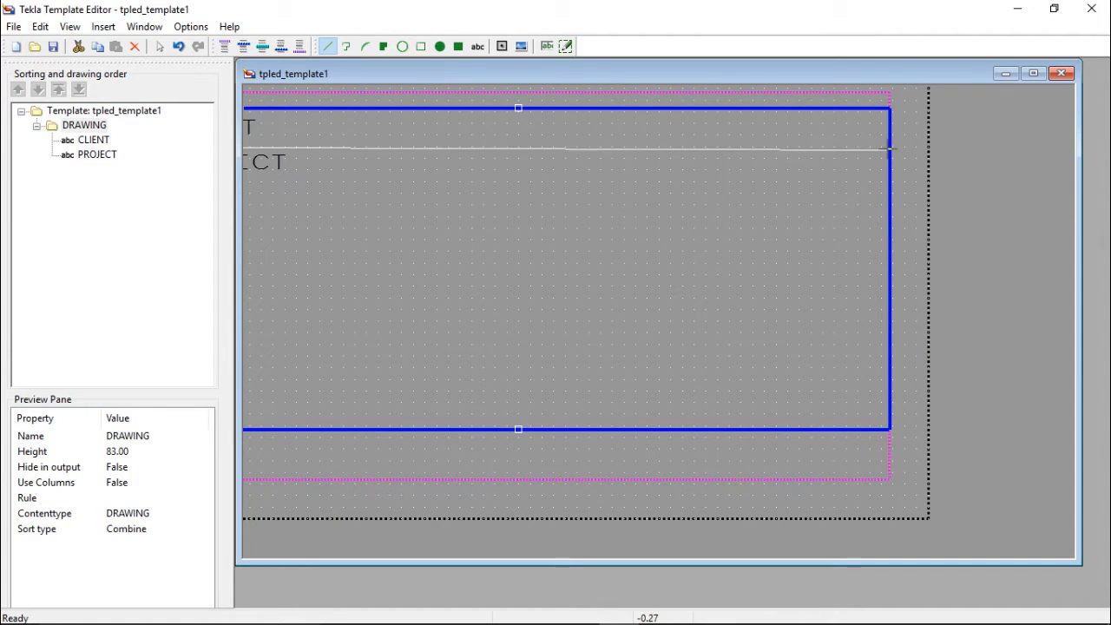
left_click(888, 150)
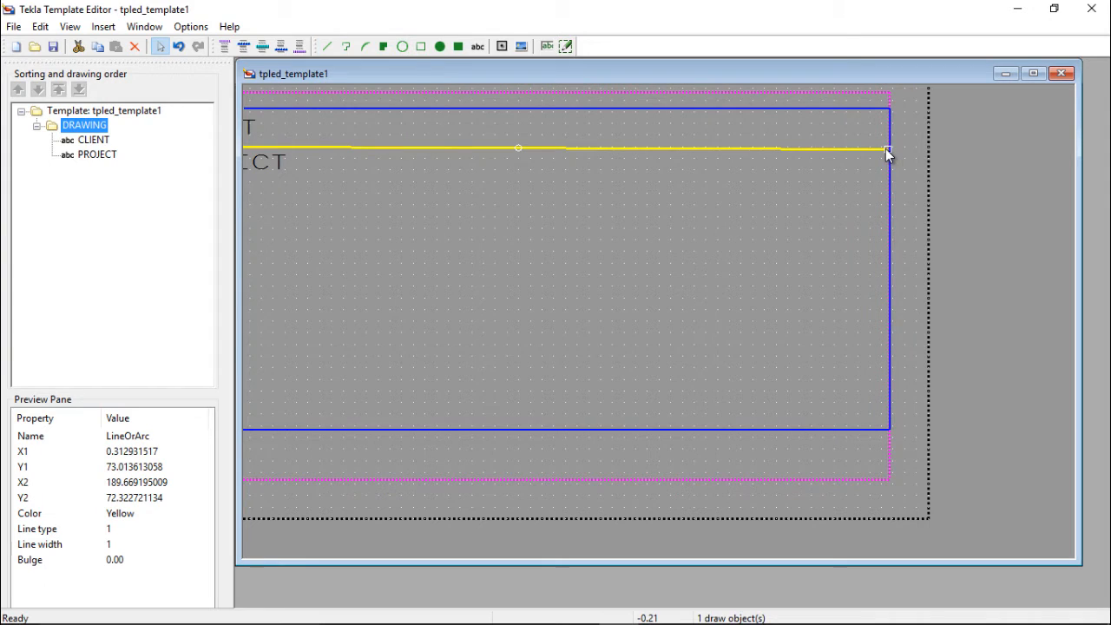
scroll(886, 150, "up", 2)
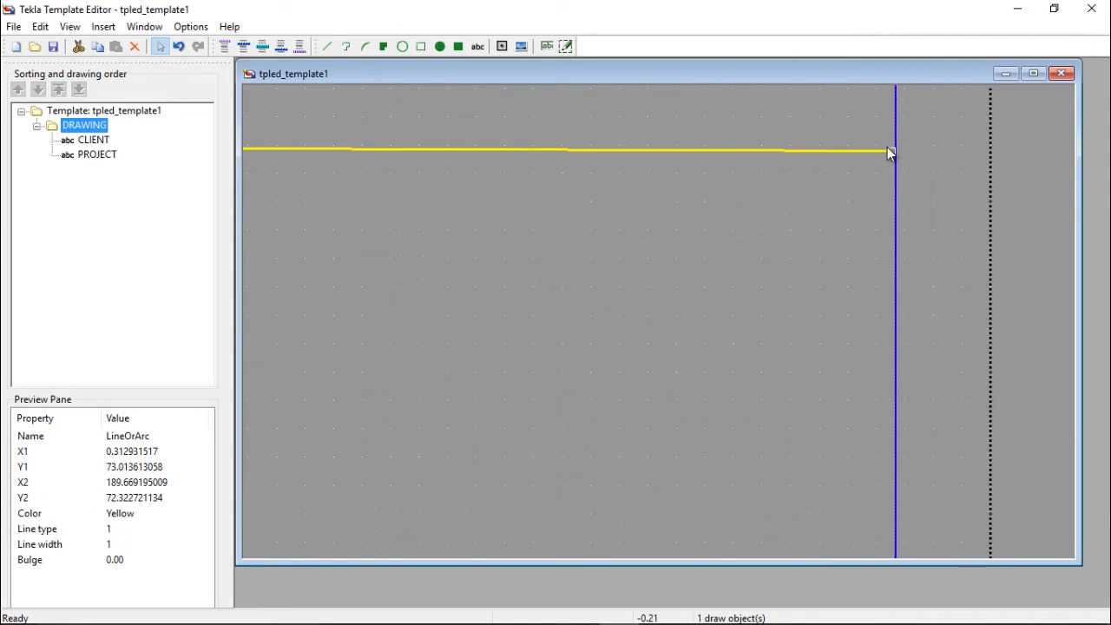
left_click_drag(891, 150, 894, 145)
Change the divider line's colour from yellow to black.
double_click(881, 146)
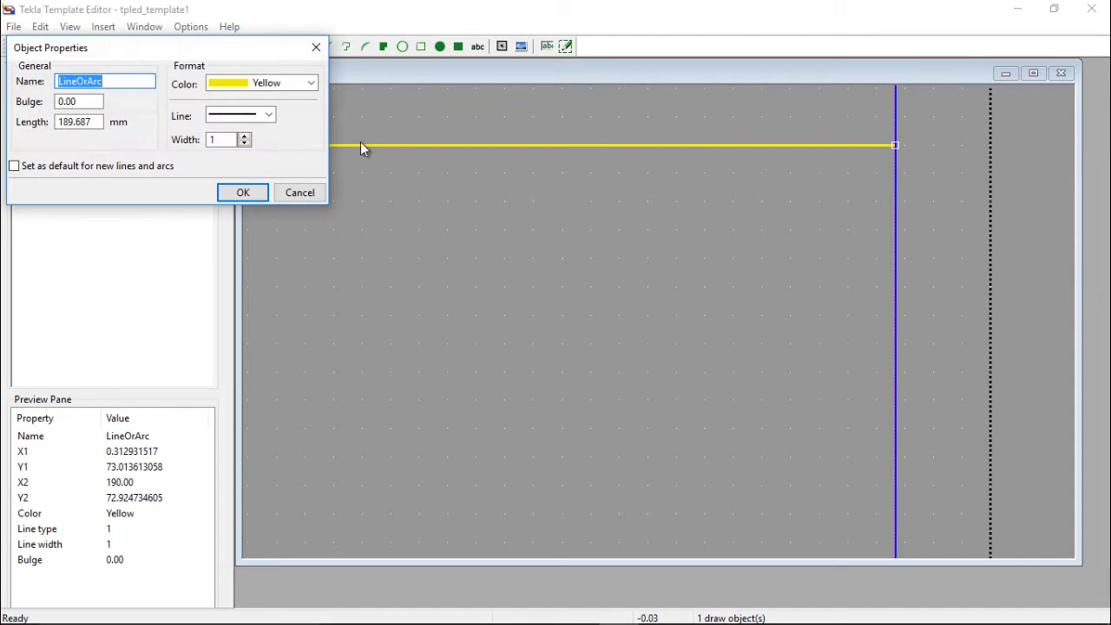
left_click(293, 84)
left_click(260, 96)
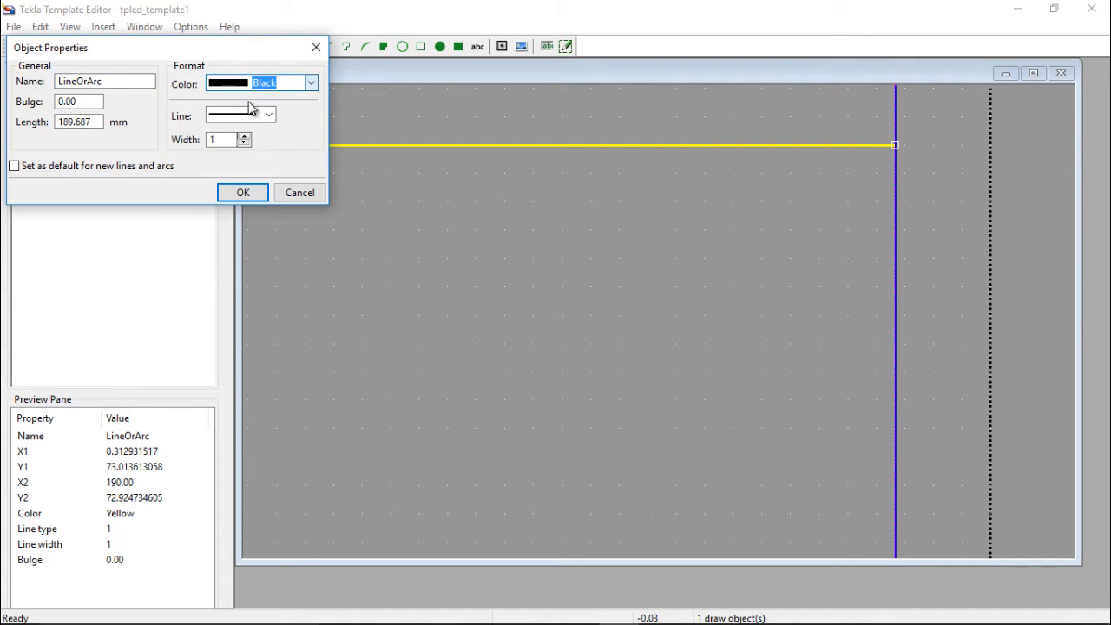
left_click(243, 192)
scroll(833, 214, "down", 4)
scroll(608, 199, "up", 5)
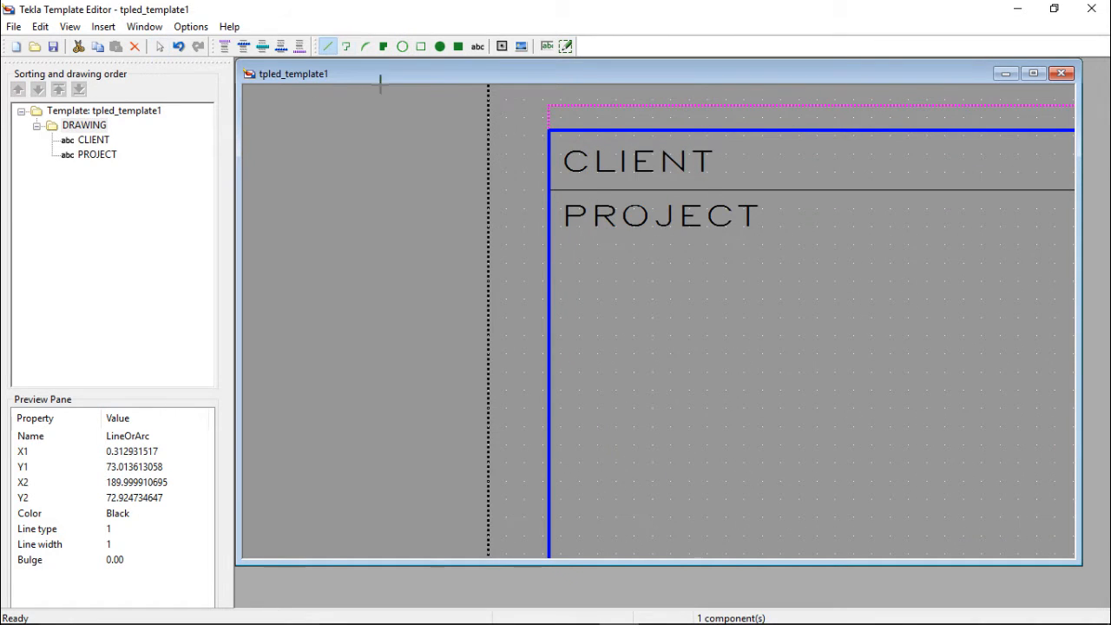
scroll(588, 240, "up", 2)
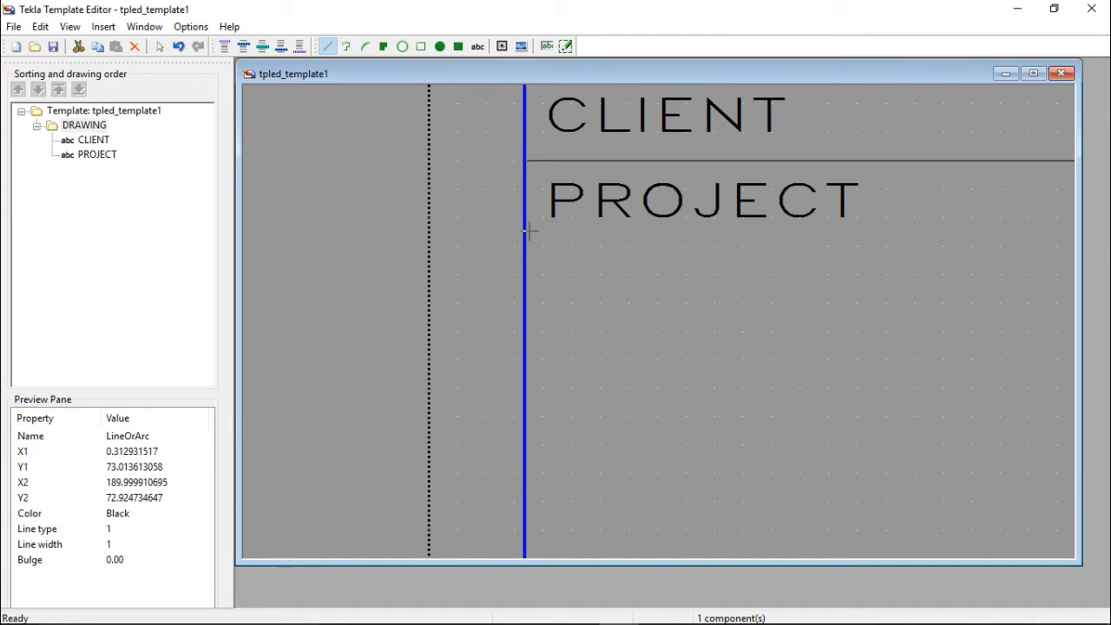
Draw a second horizontal line across the frame just below PROJECT.
left_click(526, 230)
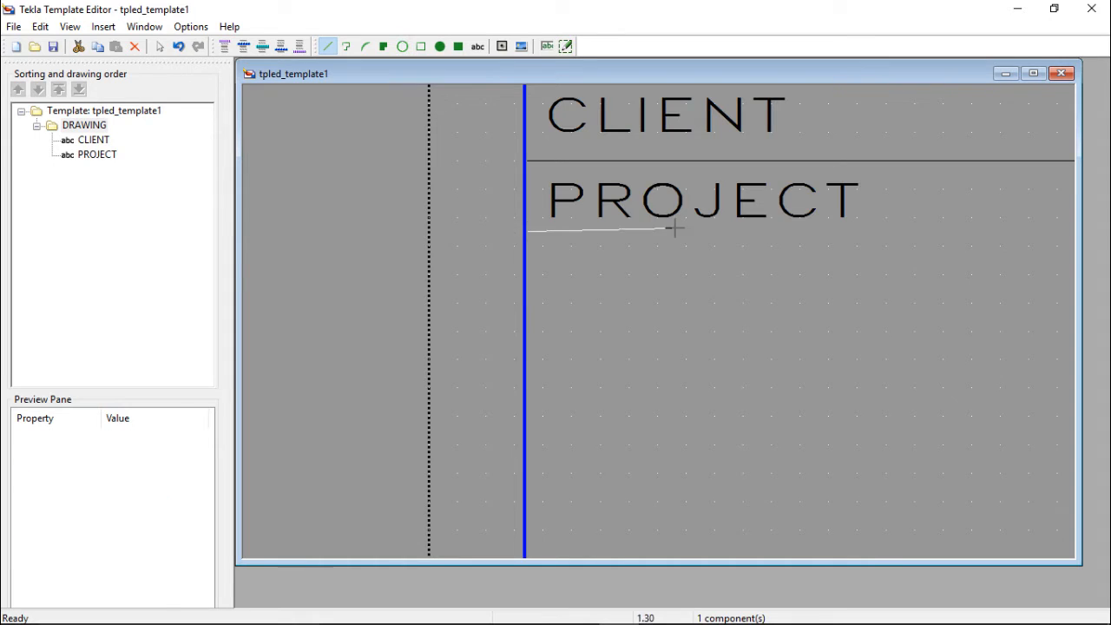
scroll(355, 208, "down", 3)
scroll(593, 238, "up", 4)
scroll(624, 171, "up", 3)
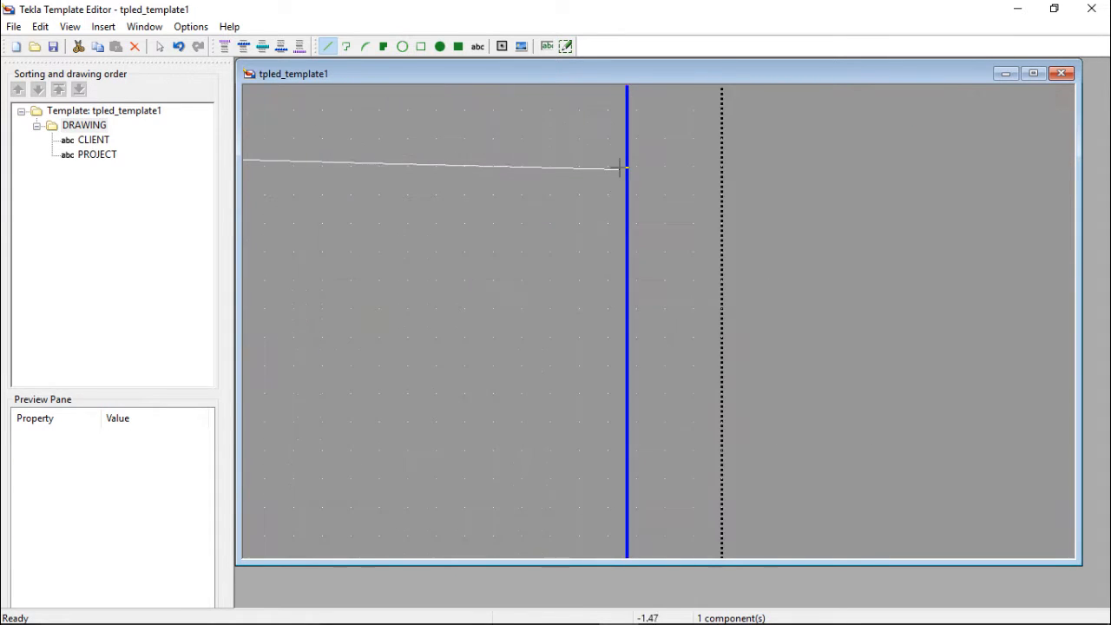
scroll(761, 231, "down", 3)
scroll(741, 215, "up", 2)
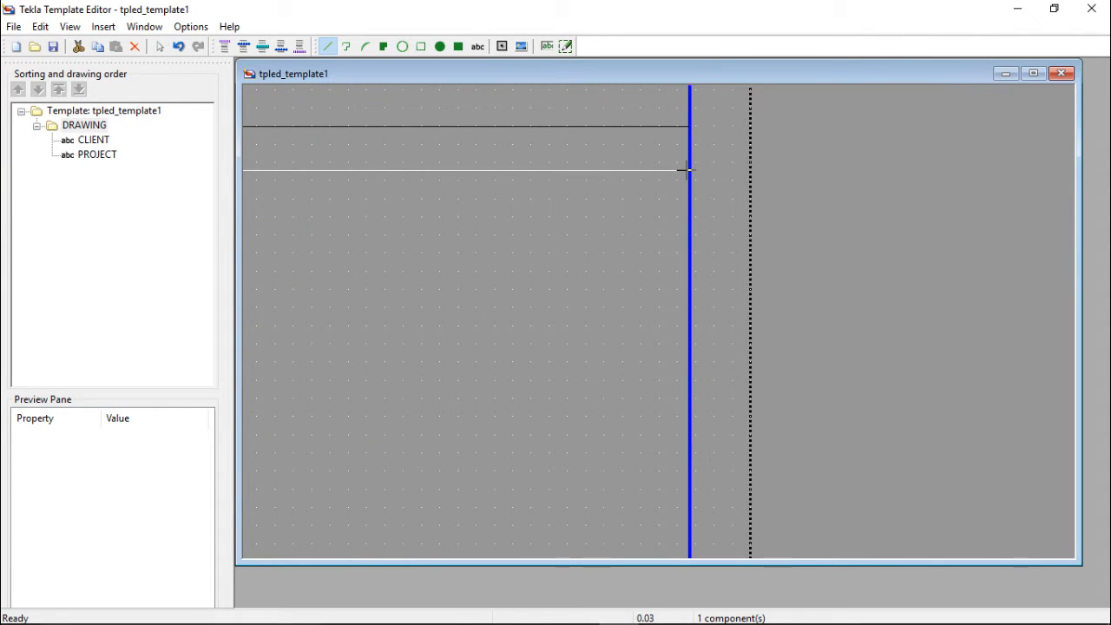
left_click(686, 171)
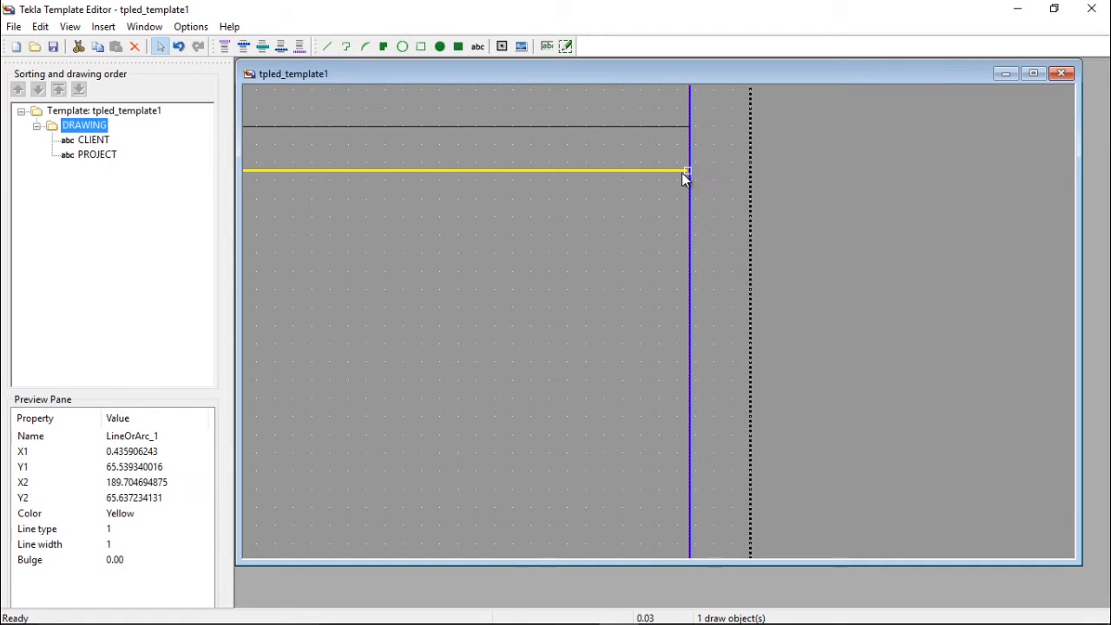
Make the new line under PROJECT black.
double_click(670, 171)
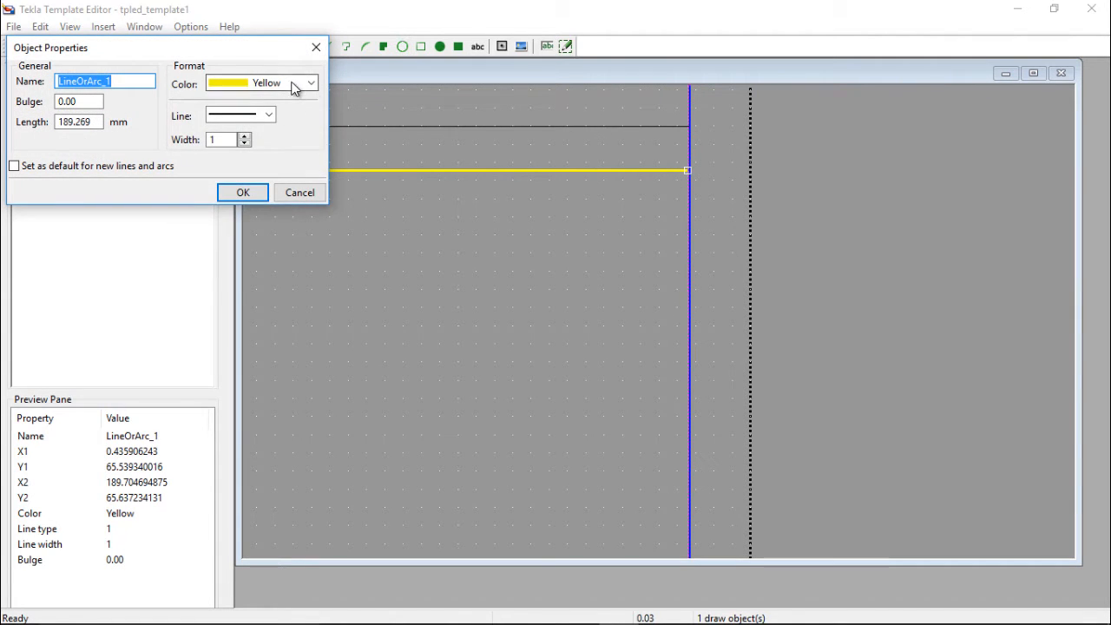
left_click(295, 83)
left_click(261, 99)
left_click(241, 192)
scroll(911, 186, "down", 3)
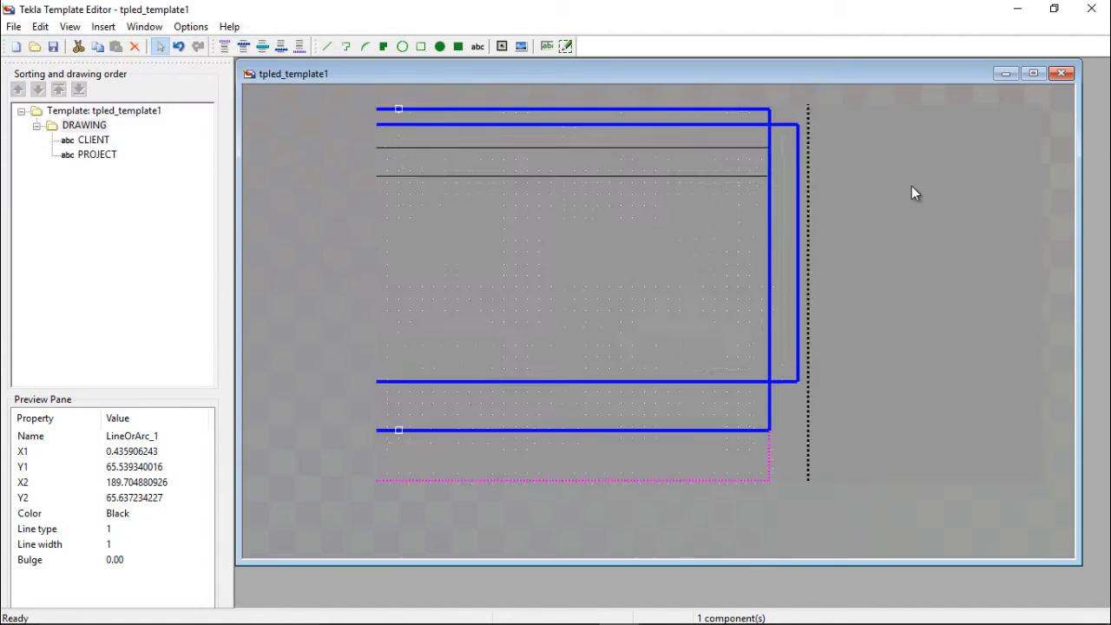
scroll(460, 181, "up", 4)
scroll(449, 183, "down", 1)
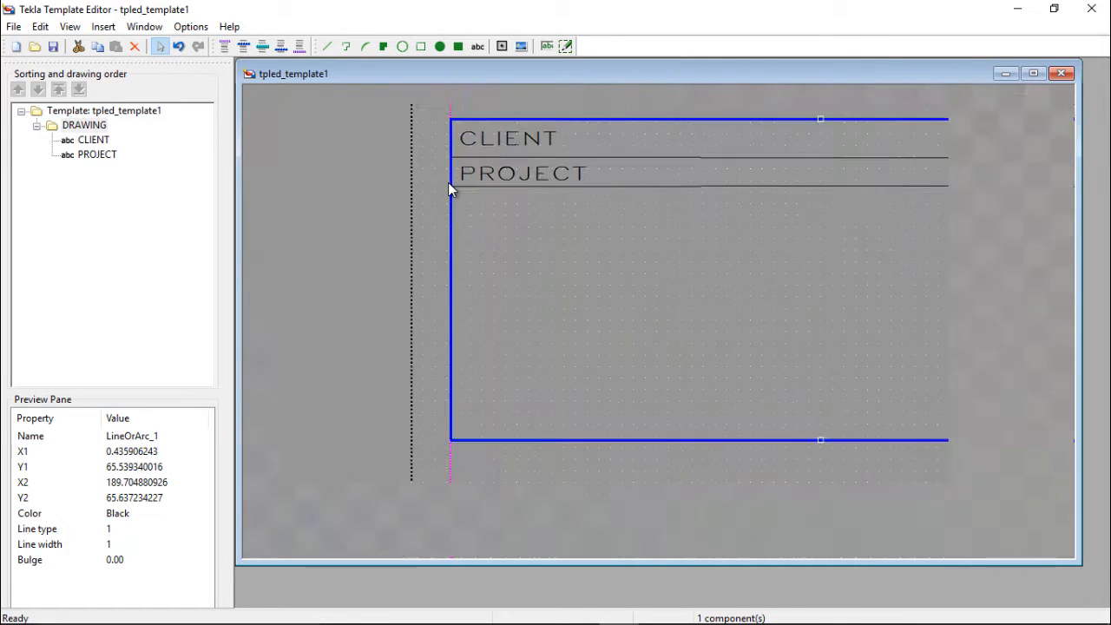
scroll(451, 179, "down", 3)
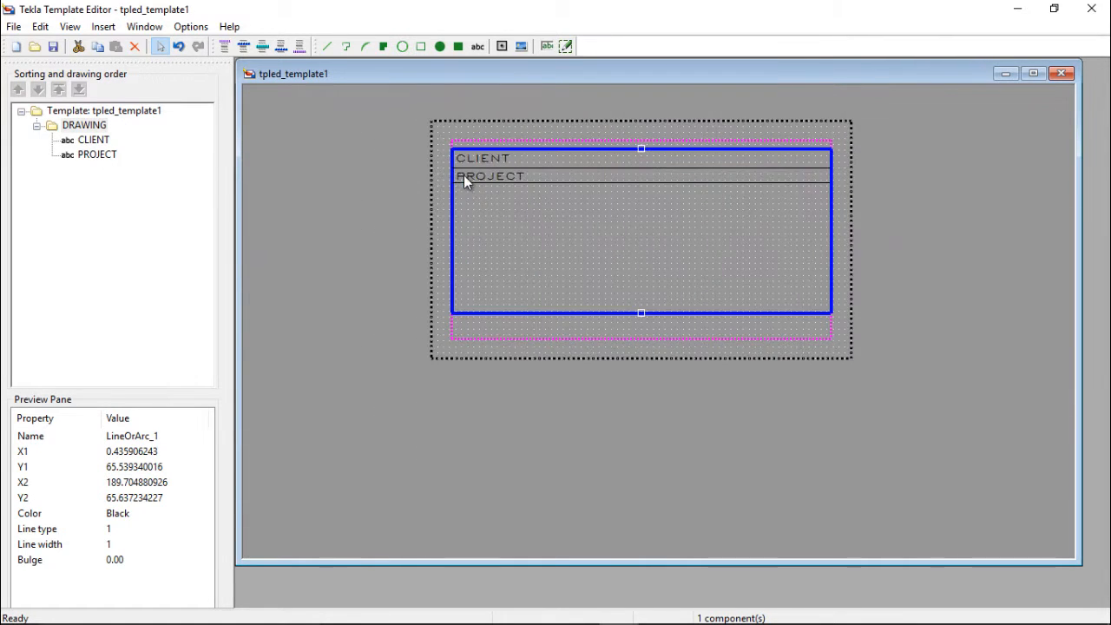
scroll(477, 193, "up", 3)
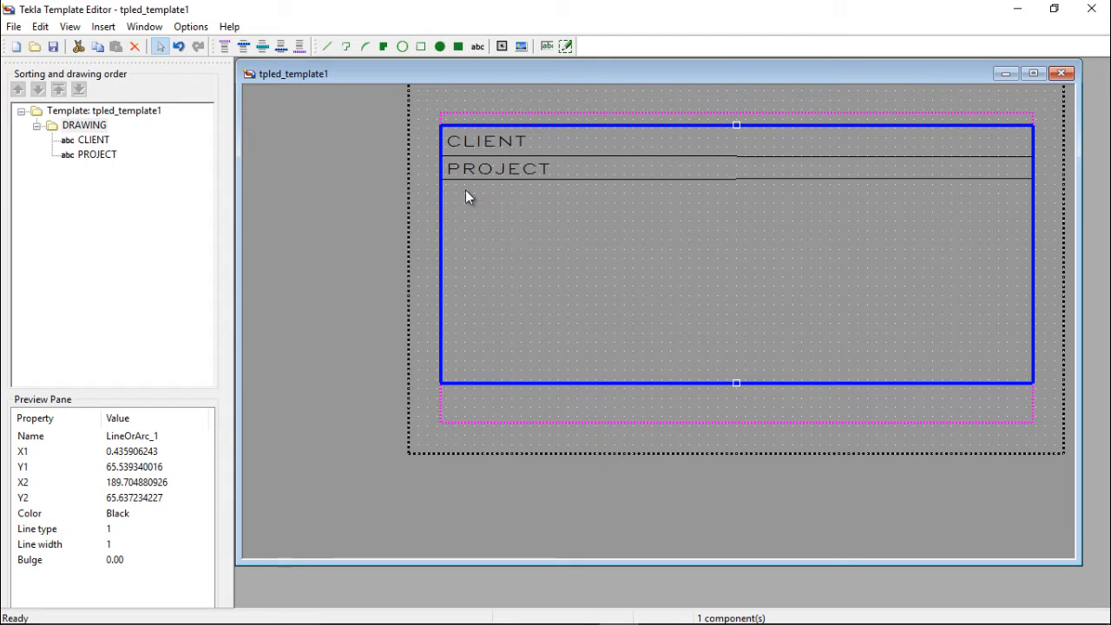
Draw a third straight line across the frame, from its left edge to its right edge.
left_click(328, 46)
scroll(473, 232, "up", 1)
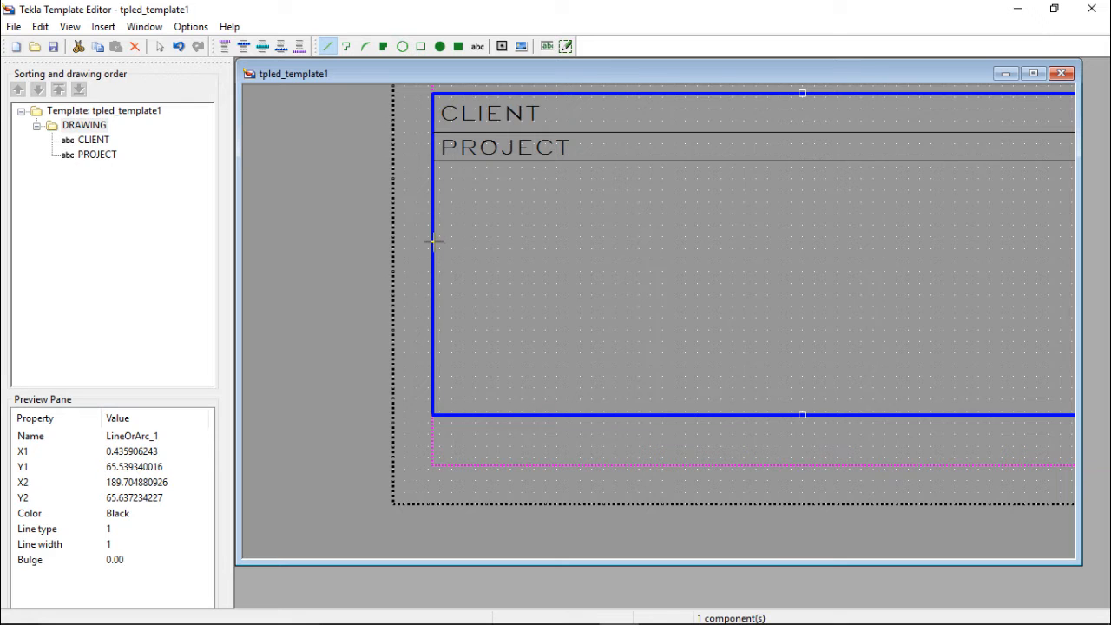
left_click(433, 241)
scroll(737, 258, "down", 2)
scroll(836, 235, "up", 3)
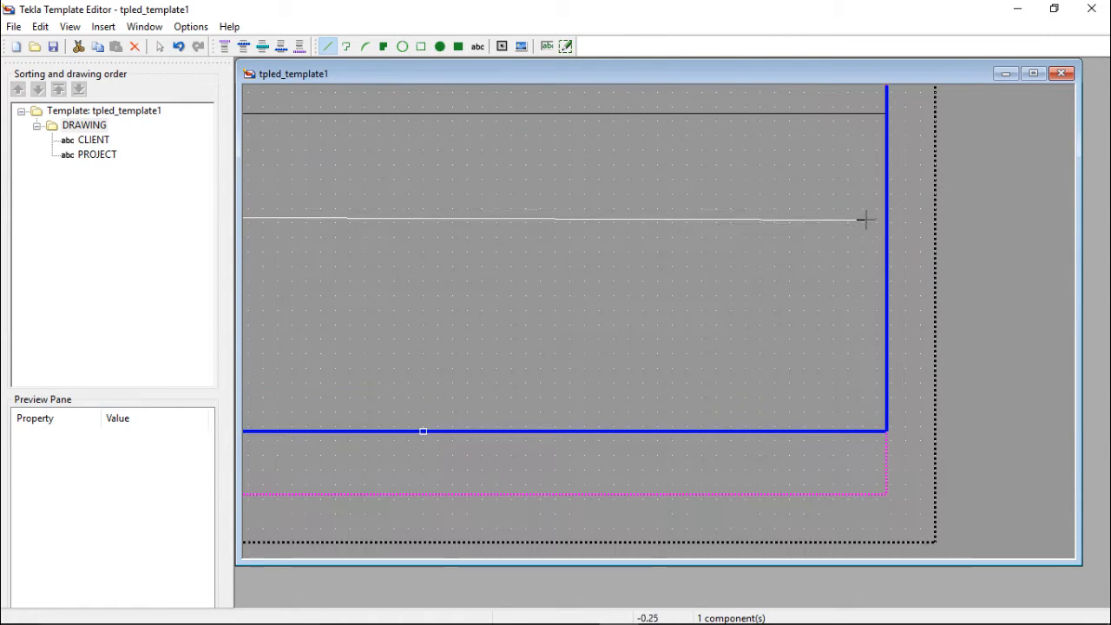
scroll(868, 217, "up", 1)
scroll(872, 215, "down", 3)
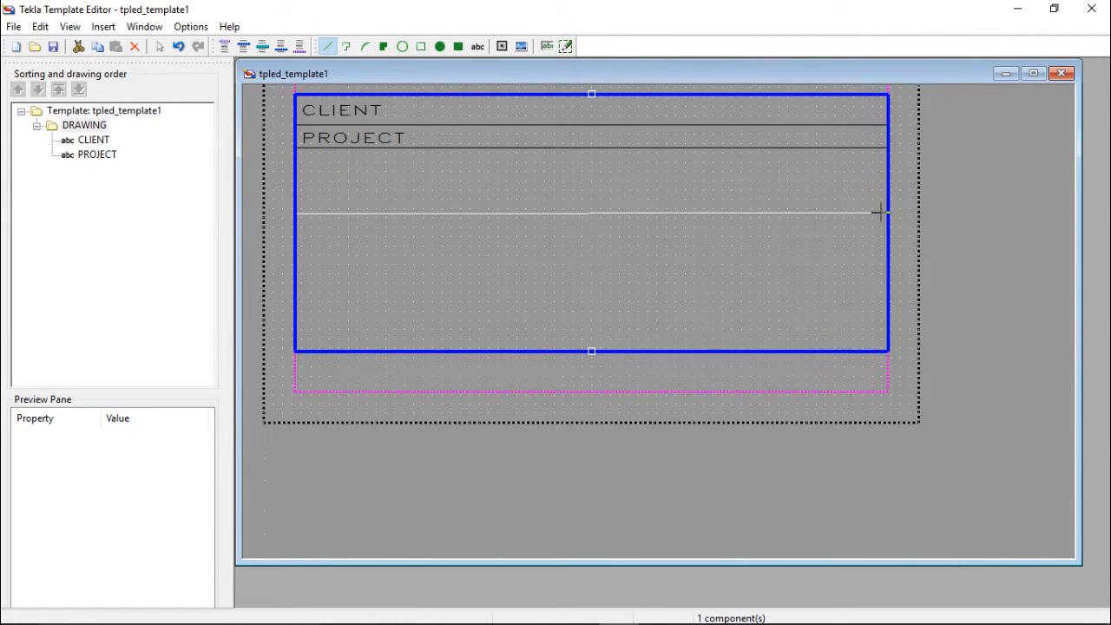
scroll(880, 212, "down", 1)
scroll(885, 211, "up", 2)
scroll(888, 212, "down", 2)
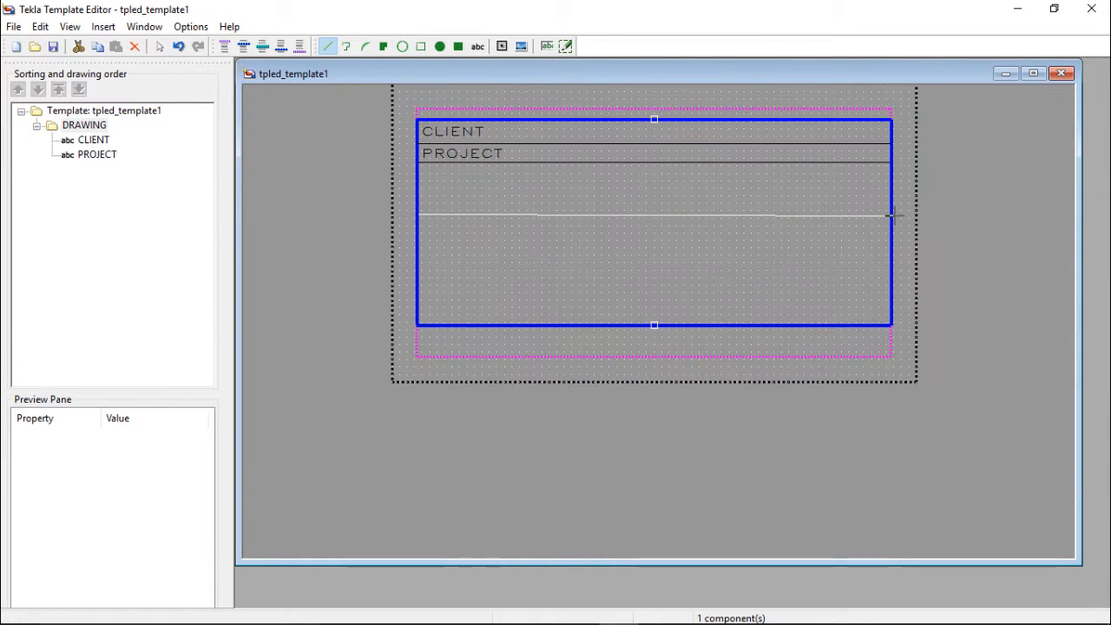
scroll(891, 212, "up", 1)
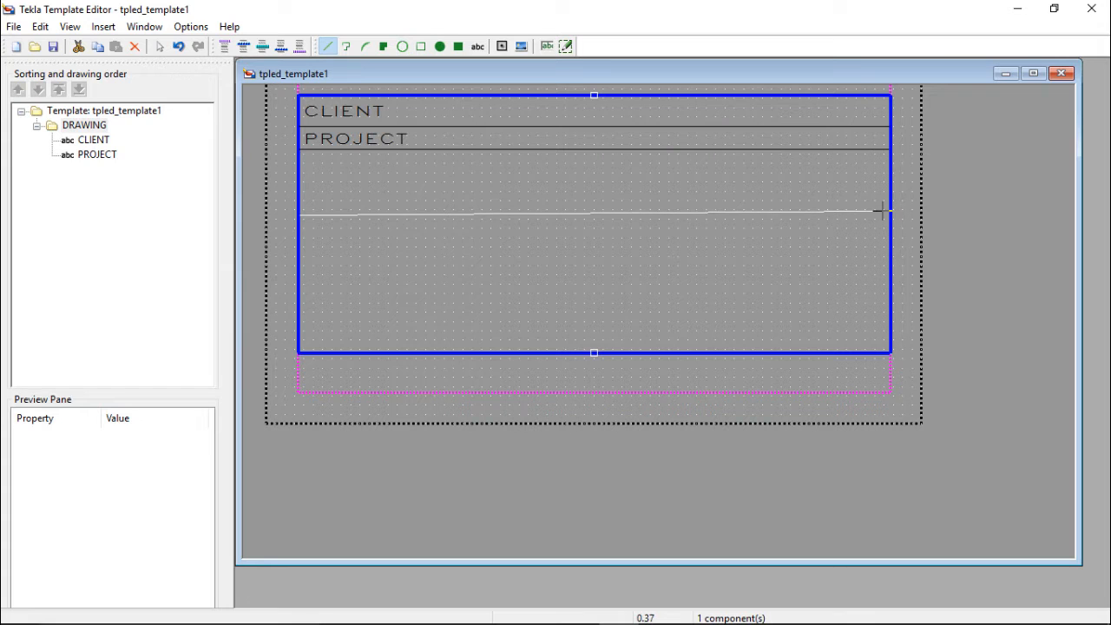
scroll(889, 214, "up", 1)
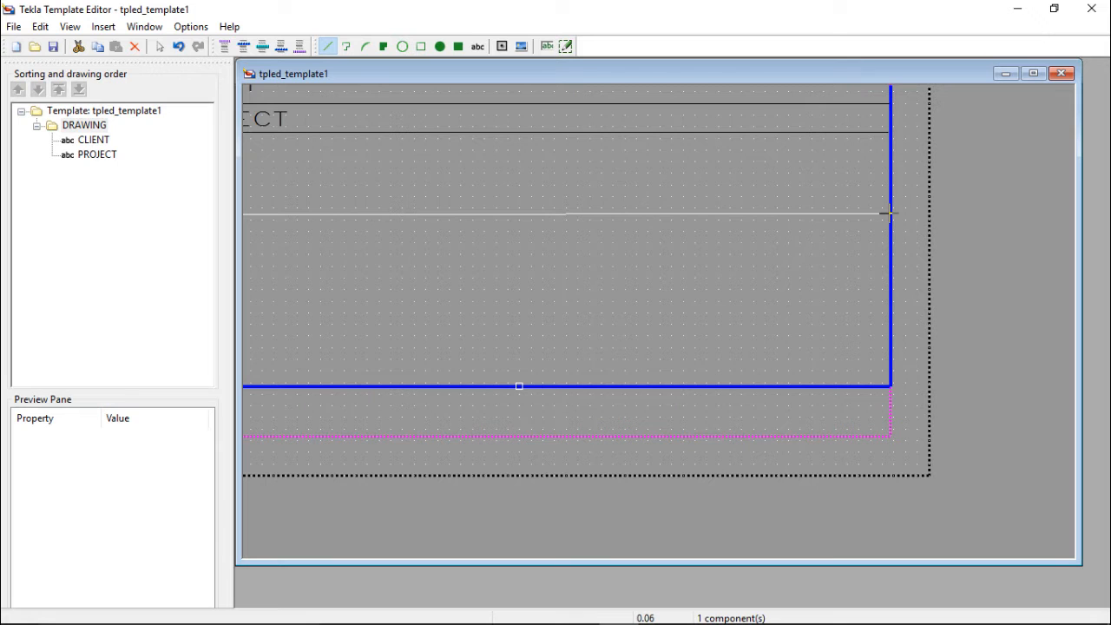
left_click(889, 213)
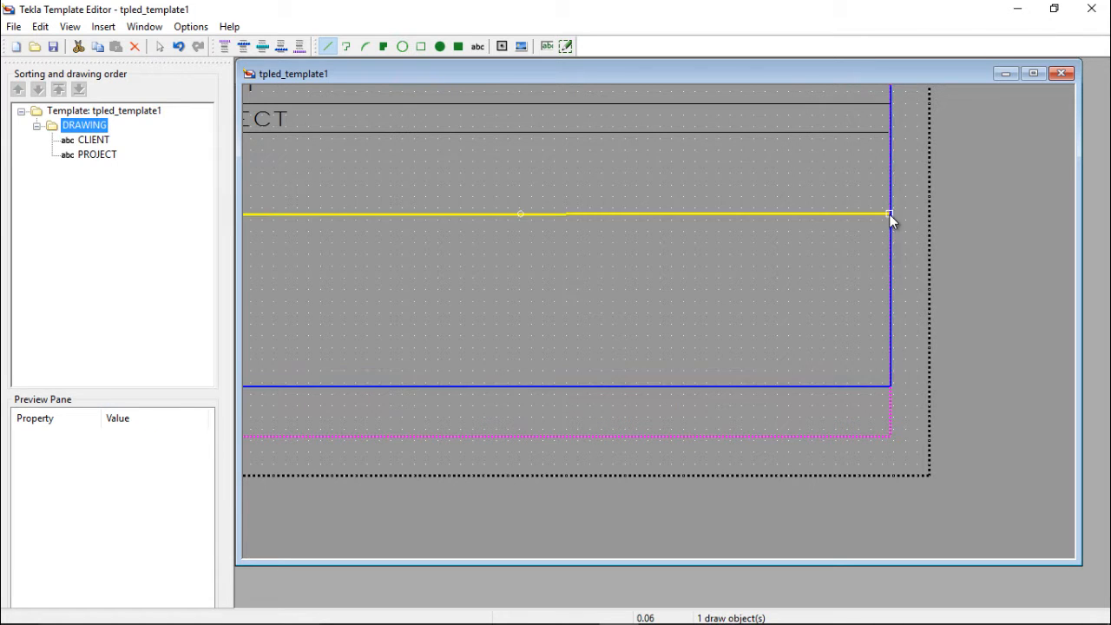
scroll(878, 214, "down", 3)
scroll(757, 218, "up", 5)
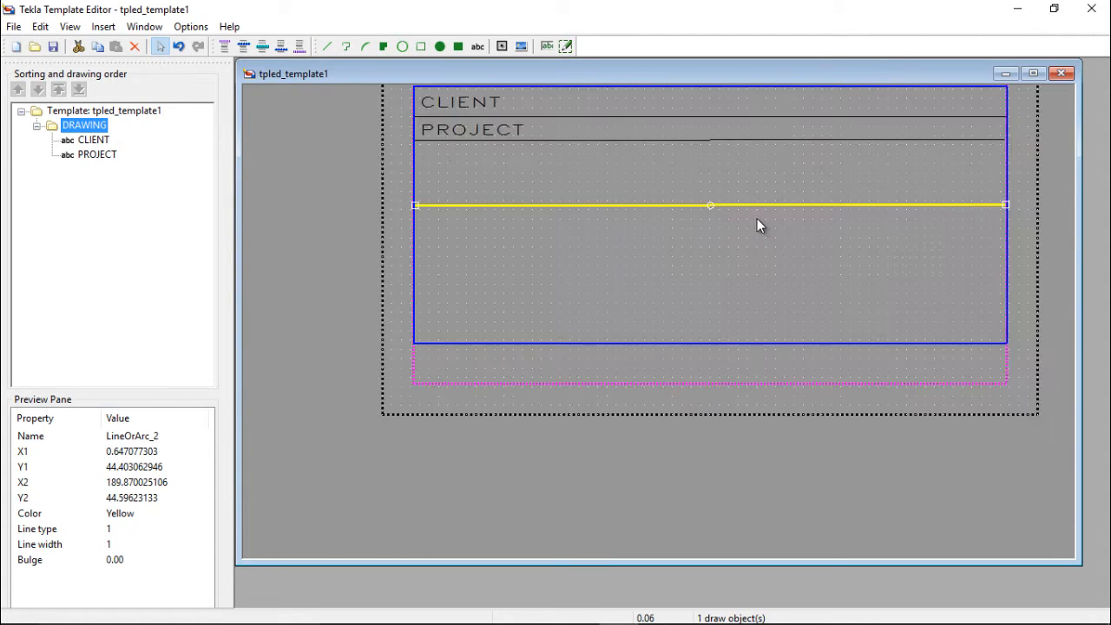
Change the new line's colour to black.
double_click(699, 200)
left_click(260, 83)
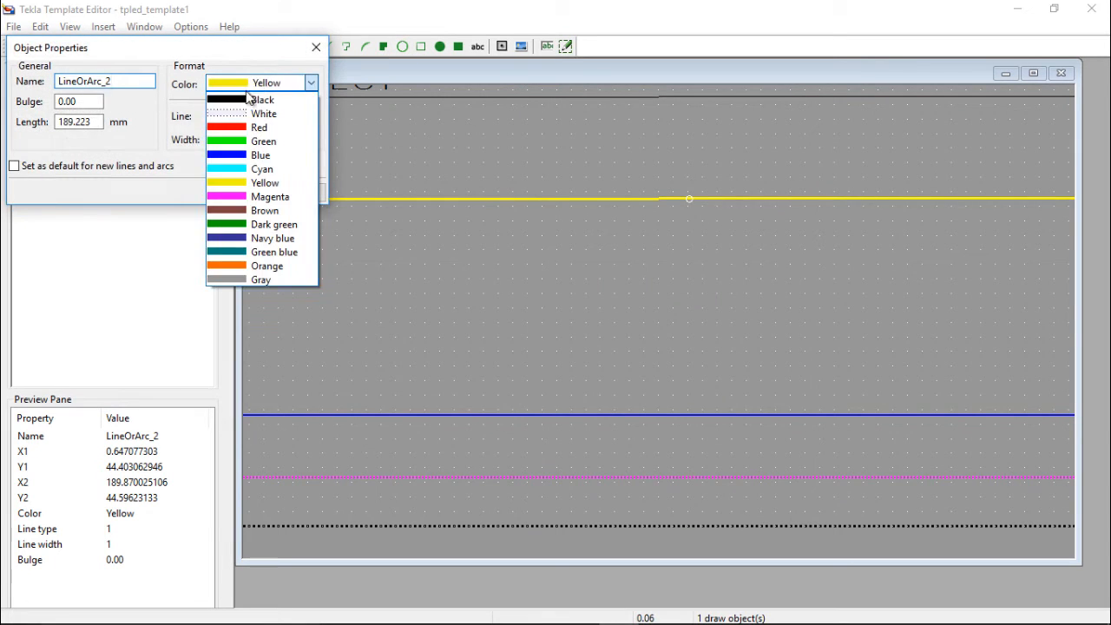
left_click(235, 96)
left_click(244, 193)
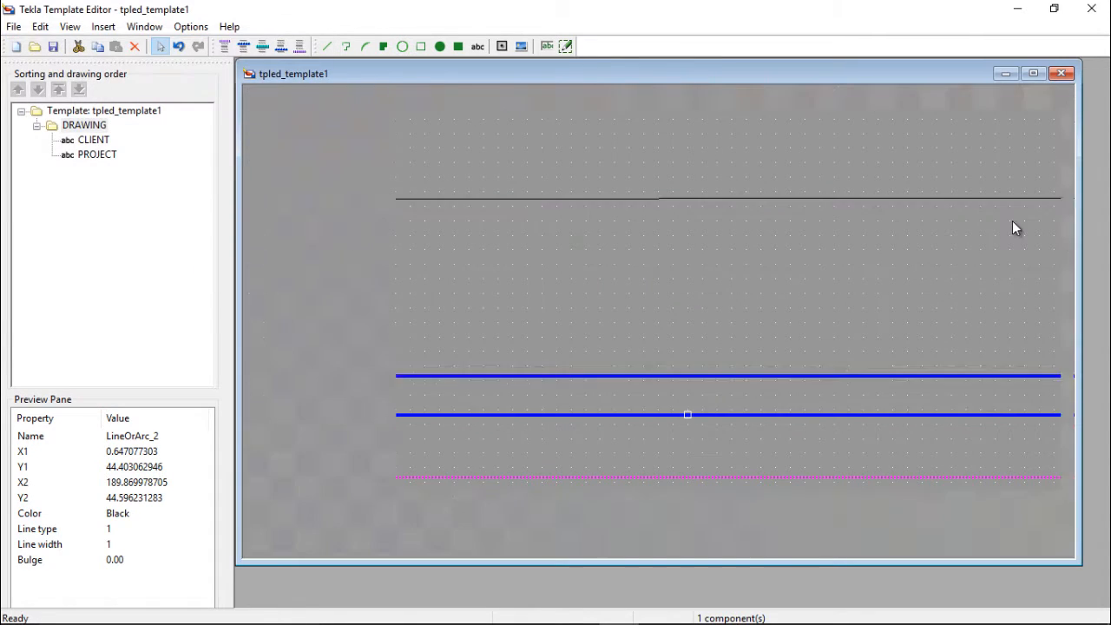
scroll(726, 191, "down", 3)
scroll(667, 198, "up", 2)
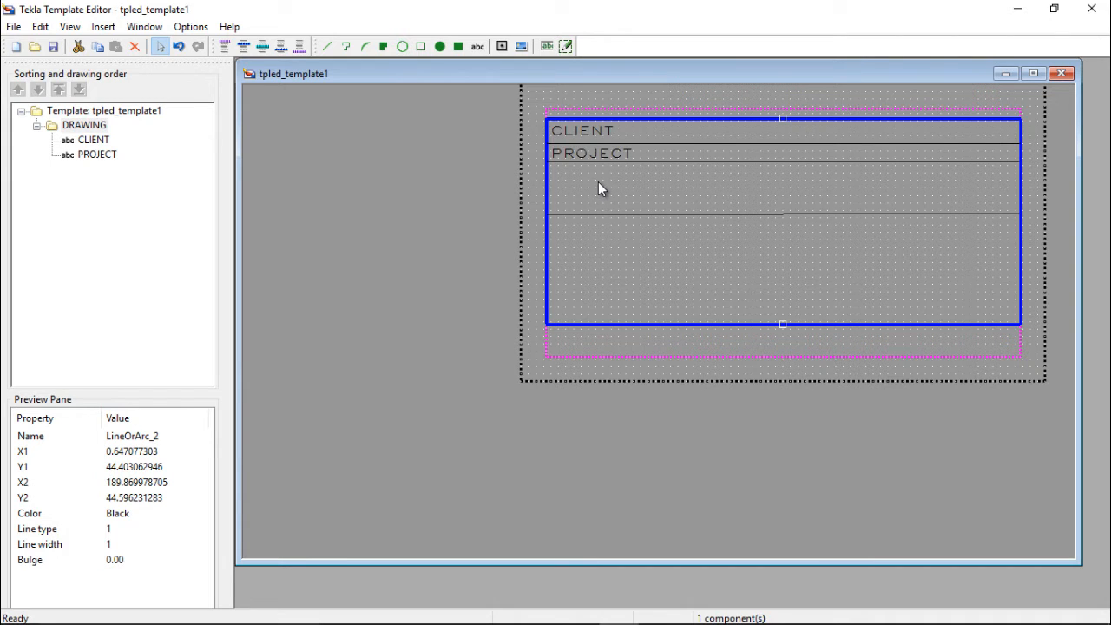
Minimize the Tekla windows, copy the MASTA CAD logo file from the desktop, and open File Explorer.
left_click(1017, 9)
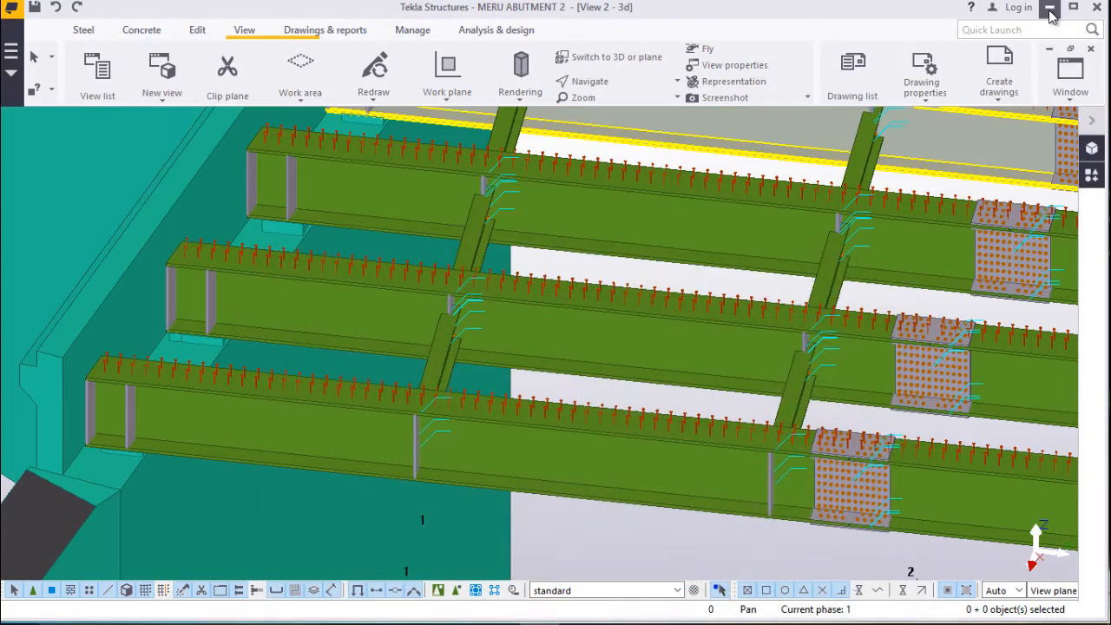
left_click(1050, 9)
right_click(400, 300)
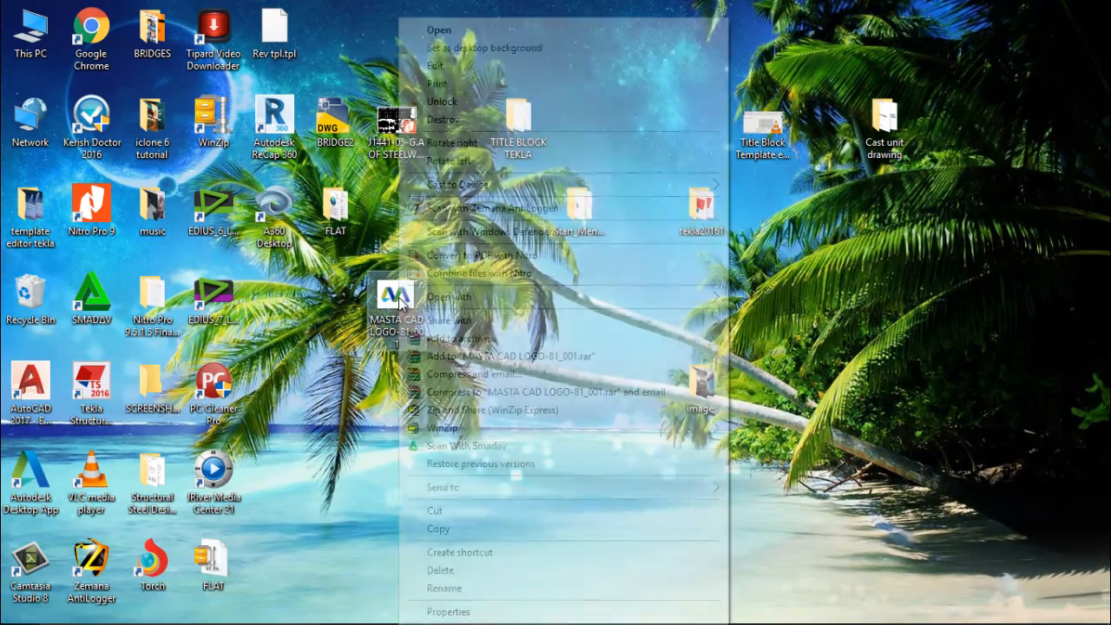
left_click(461, 528)
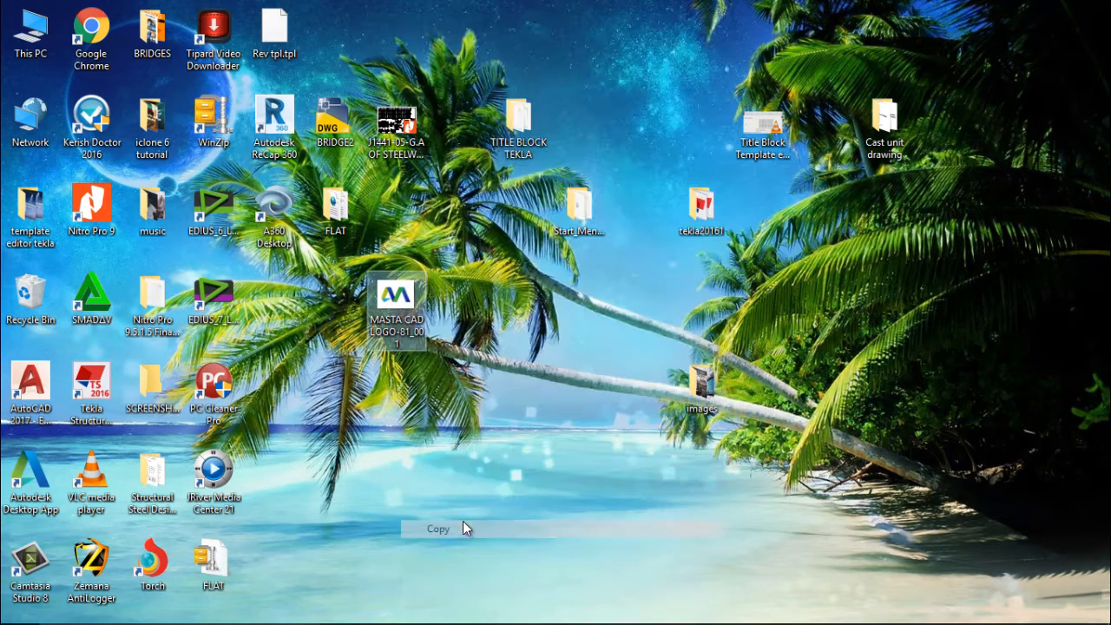
left_click(419, 610)
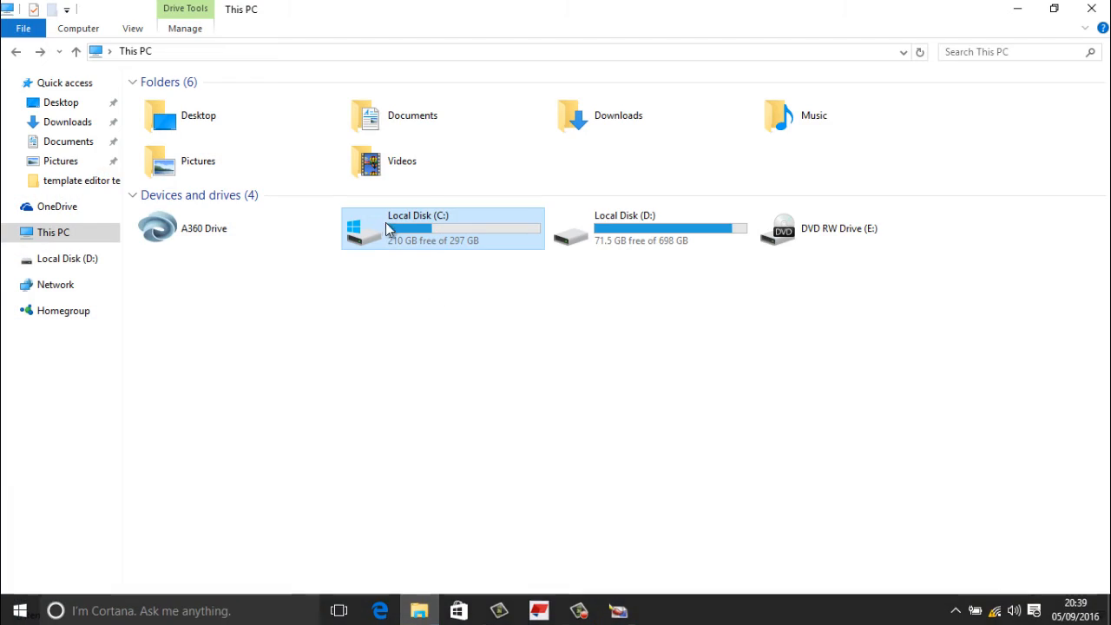
Open the C:\Program Files\Tekla Structures\2016\nt\TplEd\bitmaps folder.
double_click(448, 234)
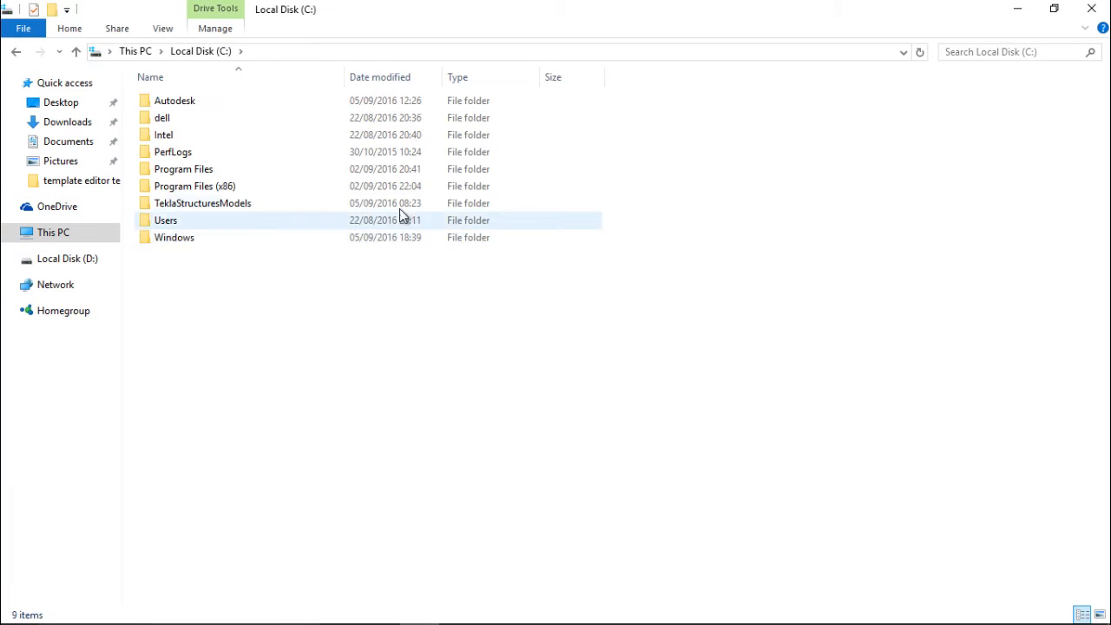
double_click(193, 171)
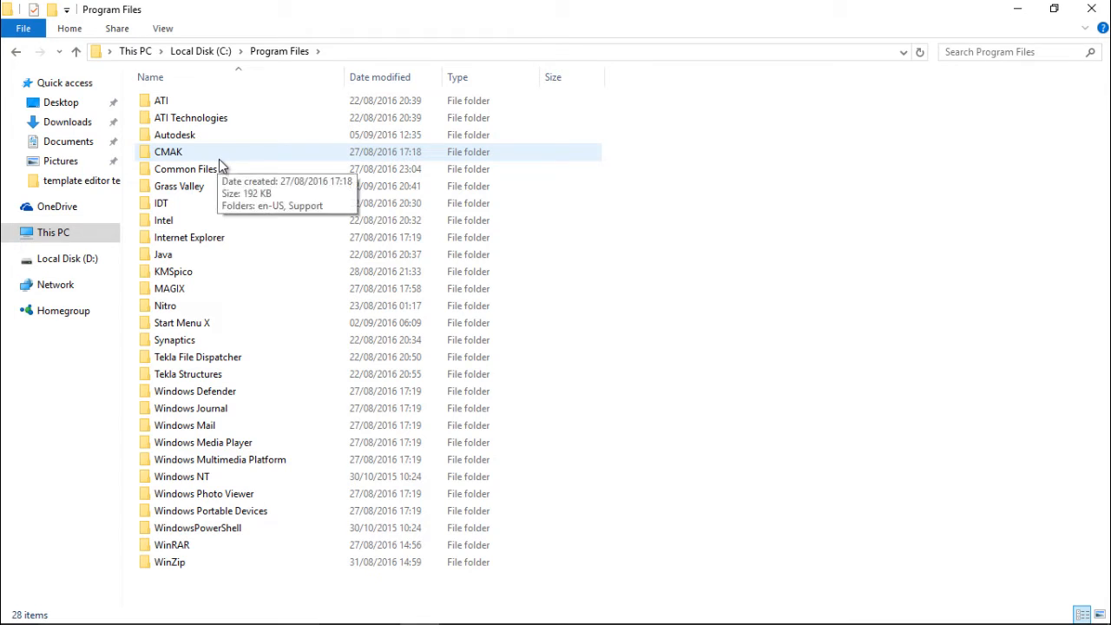
double_click(217, 375)
double_click(181, 102)
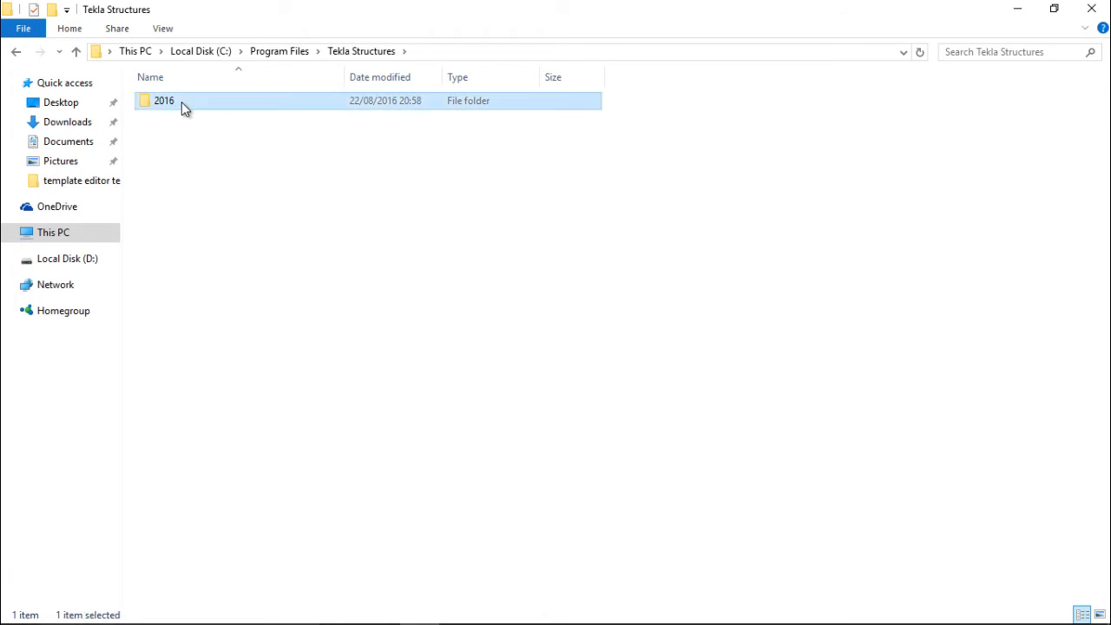
double_click(165, 137)
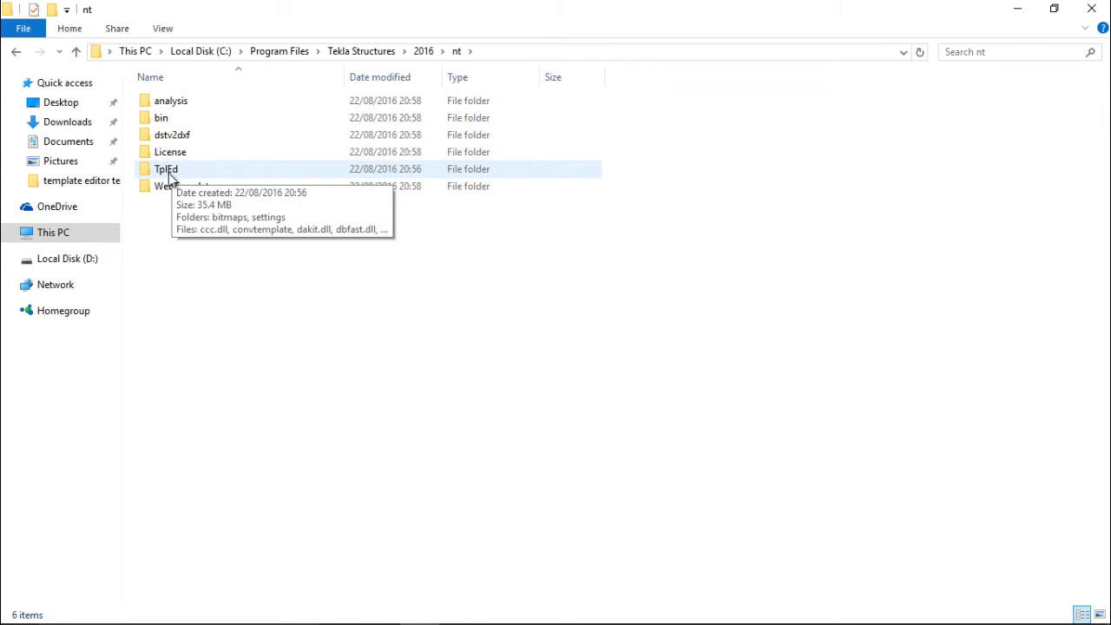
double_click(170, 172)
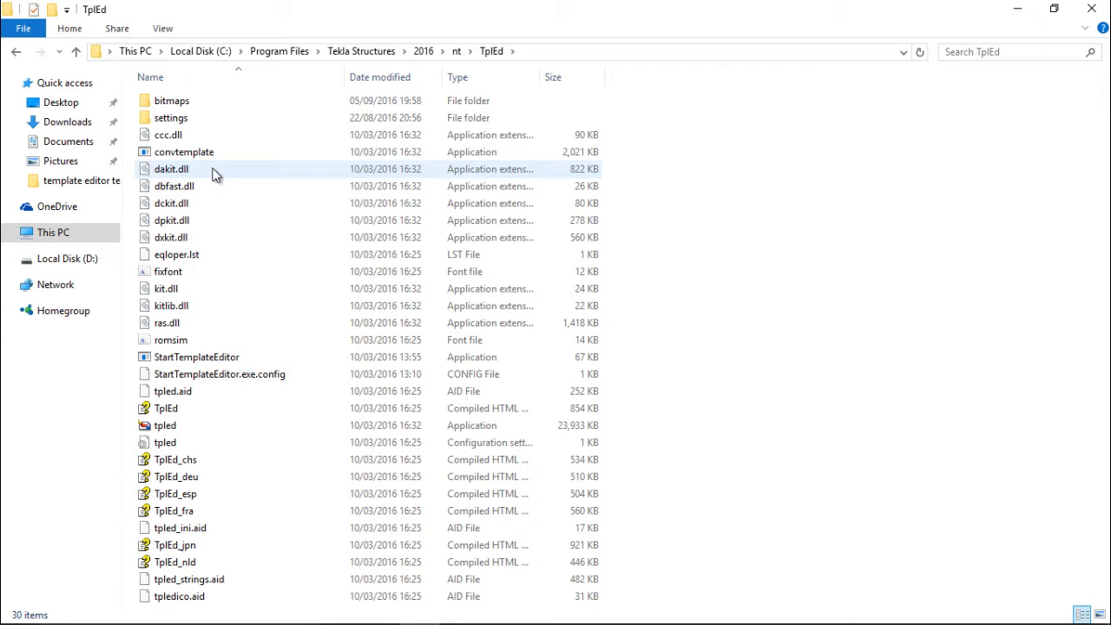
double_click(174, 102)
Paste the logo into bitmaps, replacing the existing file with administrator permission, then close Explorer.
right_click(663, 345)
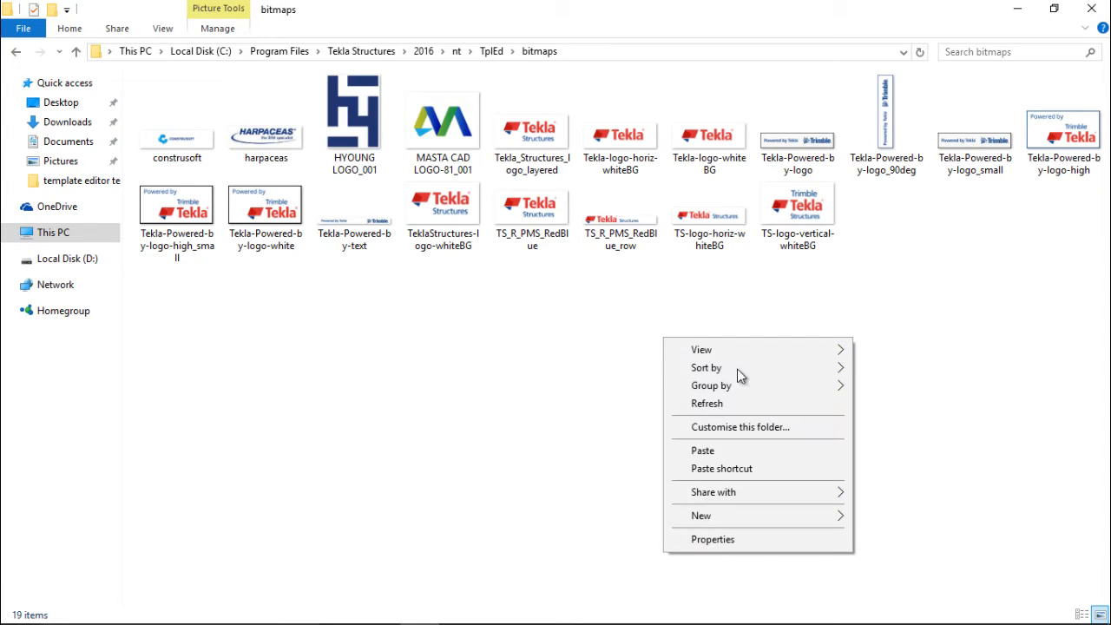
left_click(704, 449)
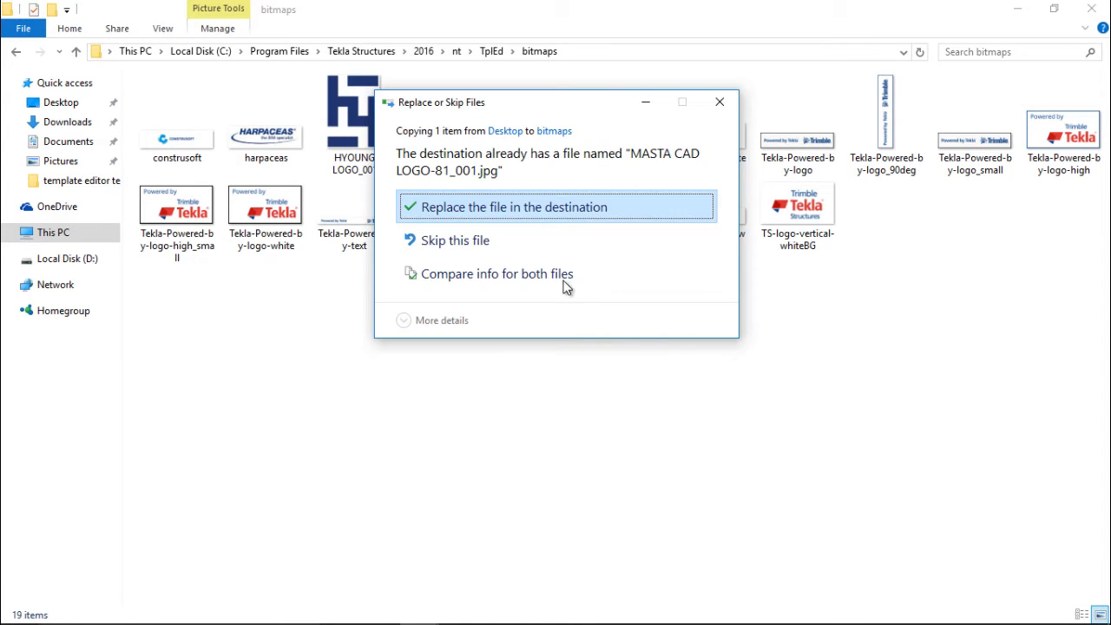
left_click_drag(454, 99, 379, 84)
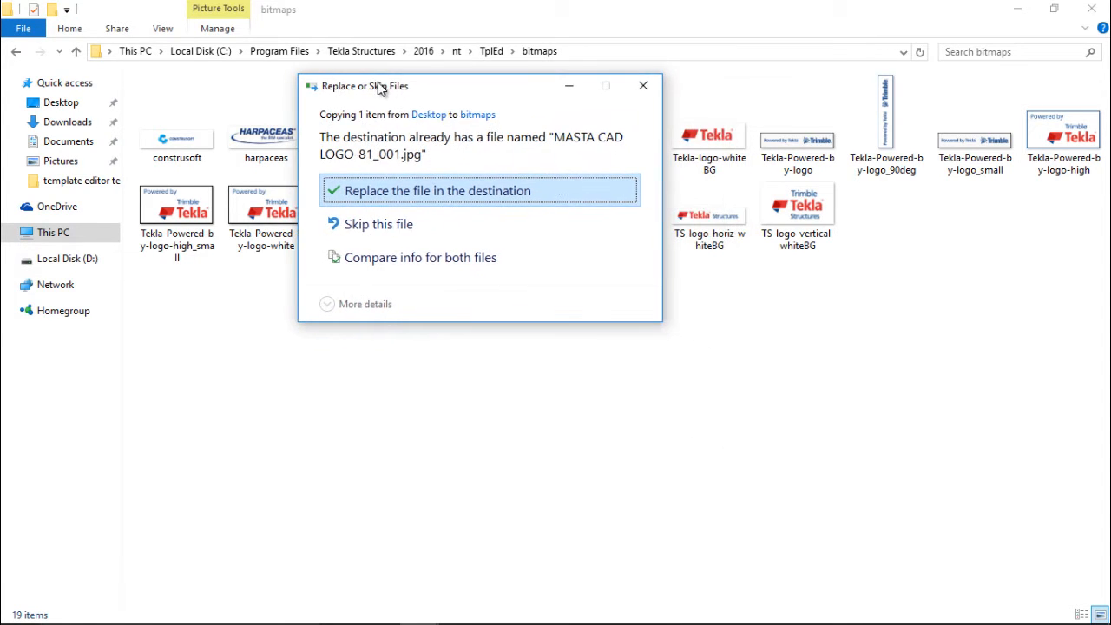
left_click_drag(458, 104, 440, 111)
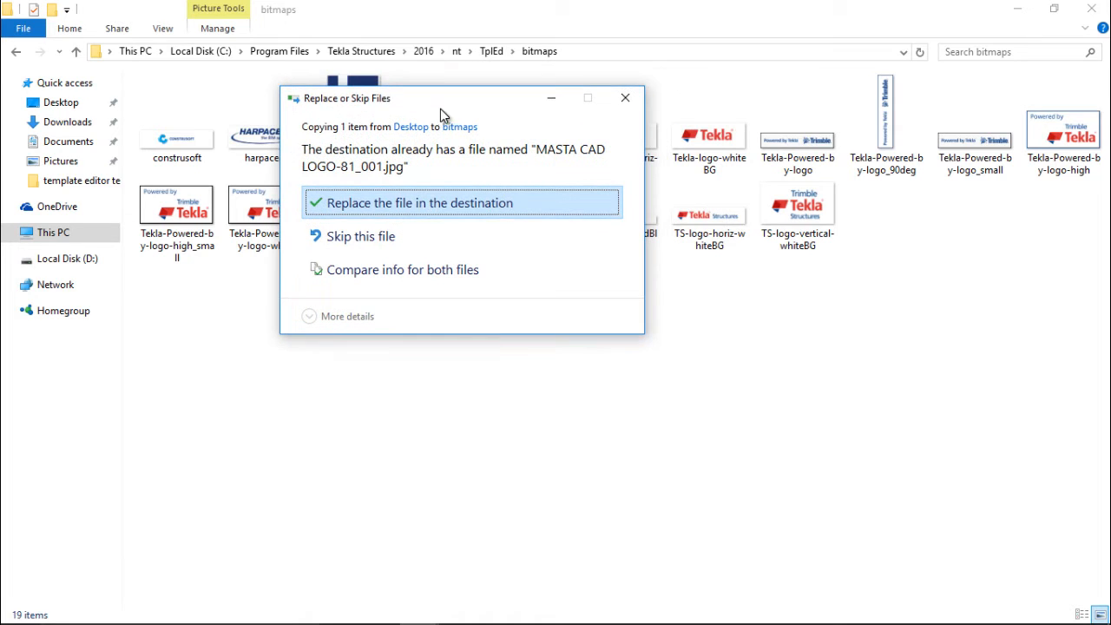
left_click(382, 205)
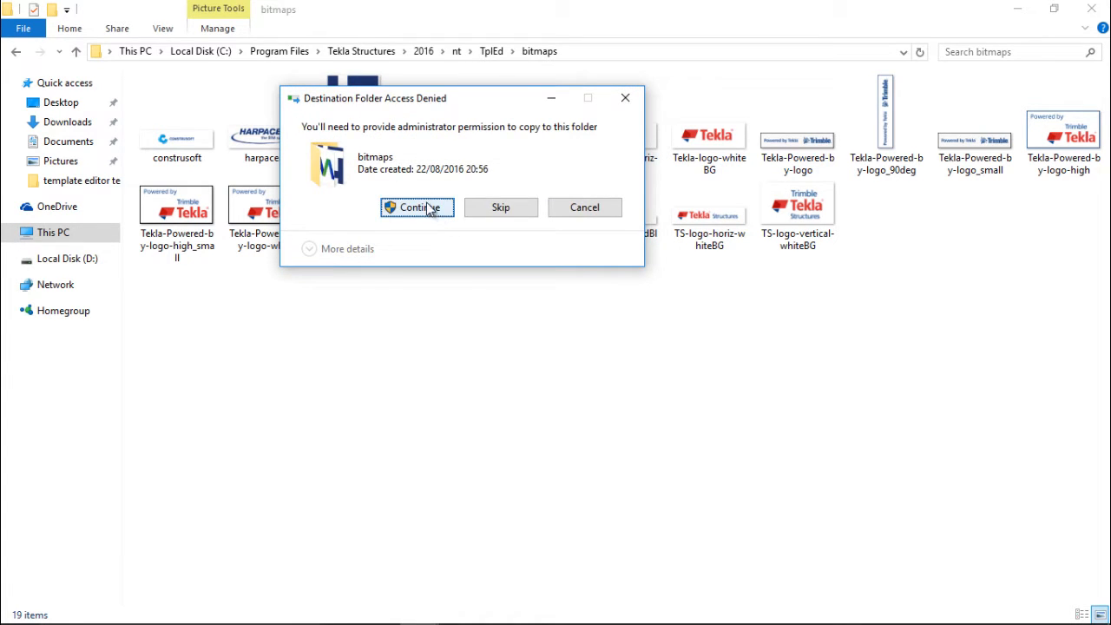
left_click(427, 207)
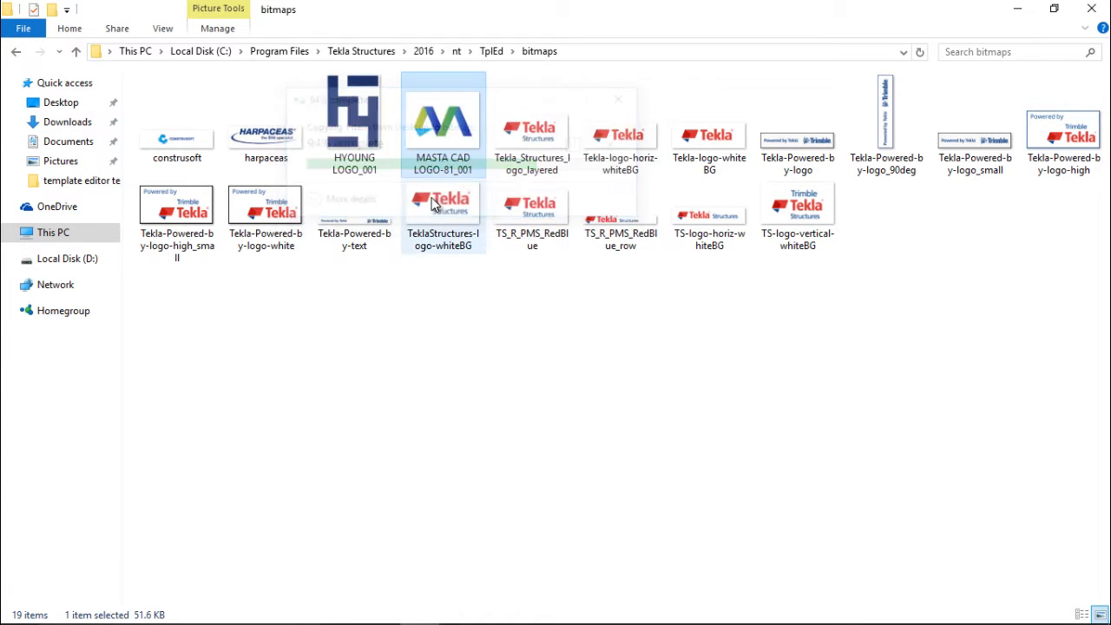
left_click(1091, 9)
mouse_move(563, 621)
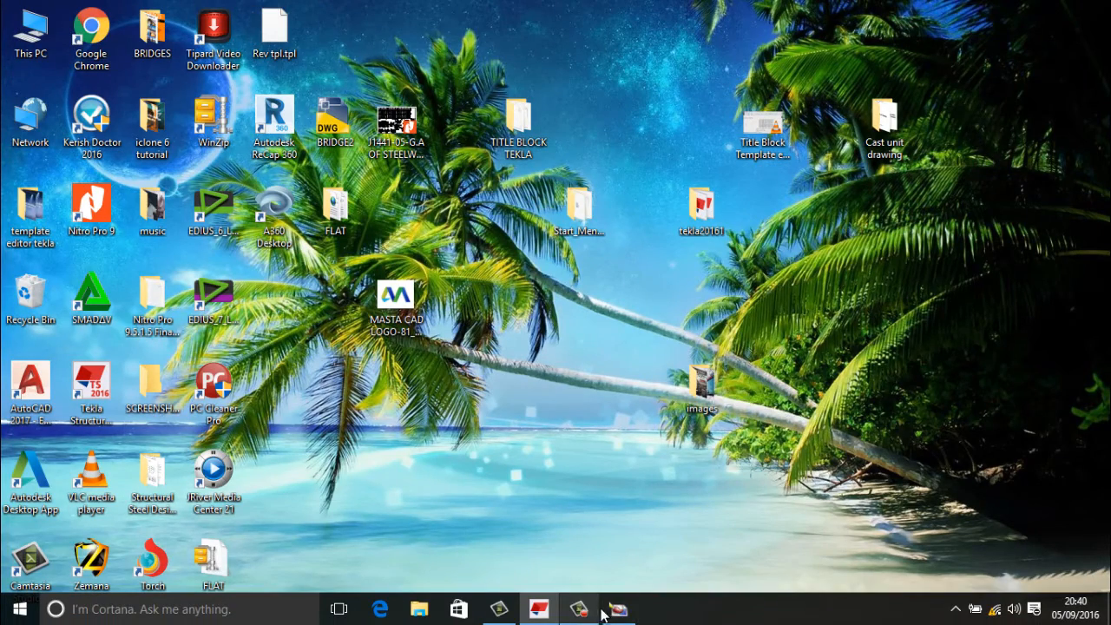
Back in Template Editor, insert the picture .\bitmaps\MASTA CAD LOGO-81_001.jpg.
left_click(539, 610)
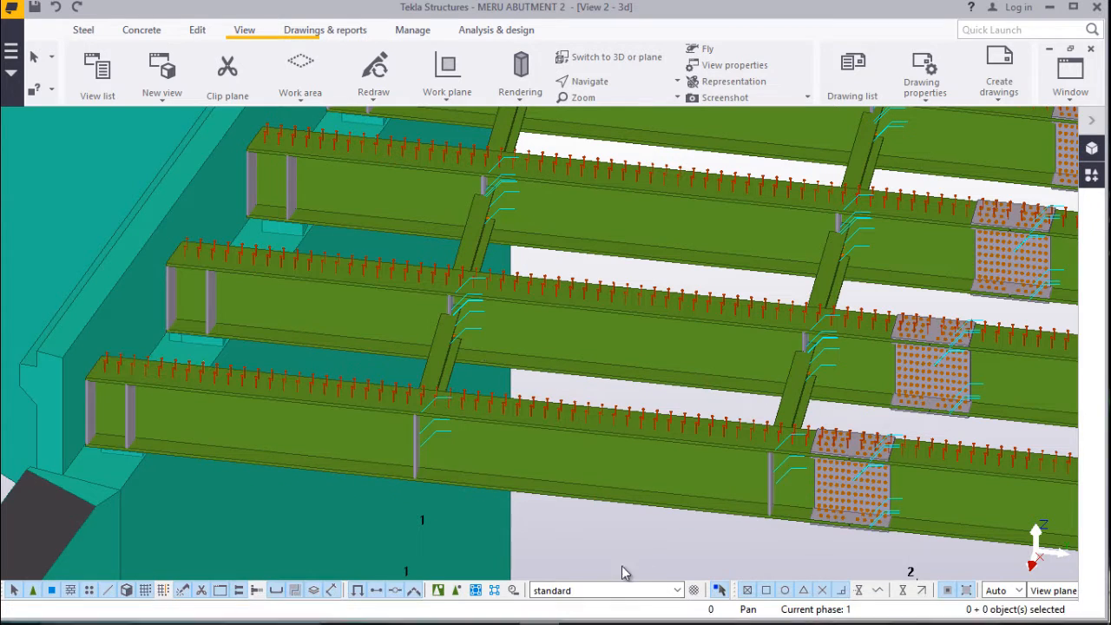
left_click(618, 611)
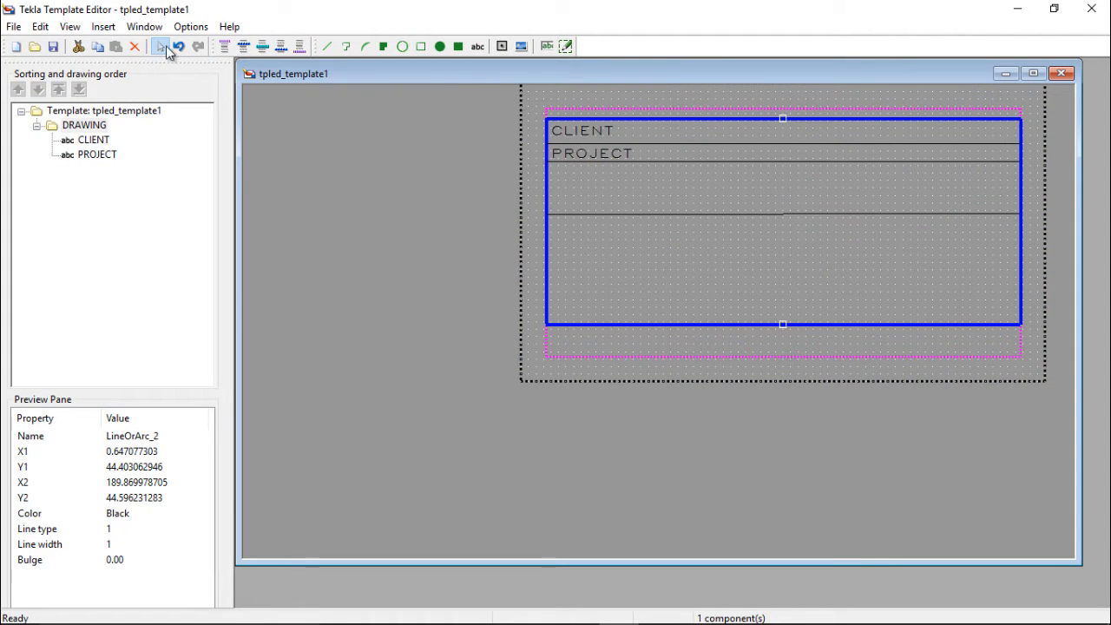
left_click(103, 26)
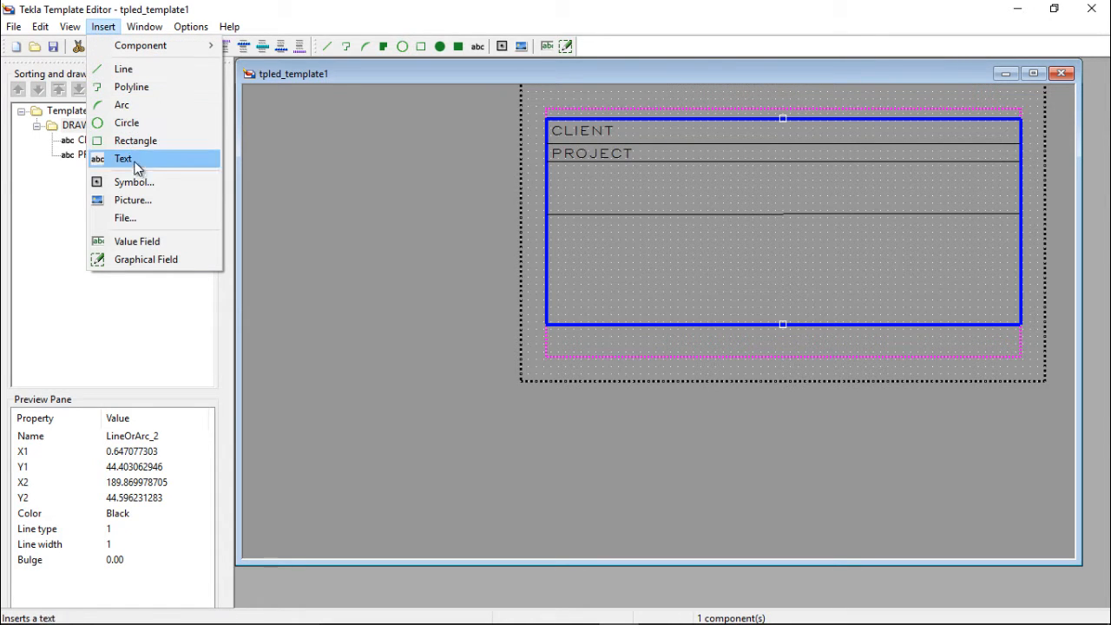
left_click(132, 201)
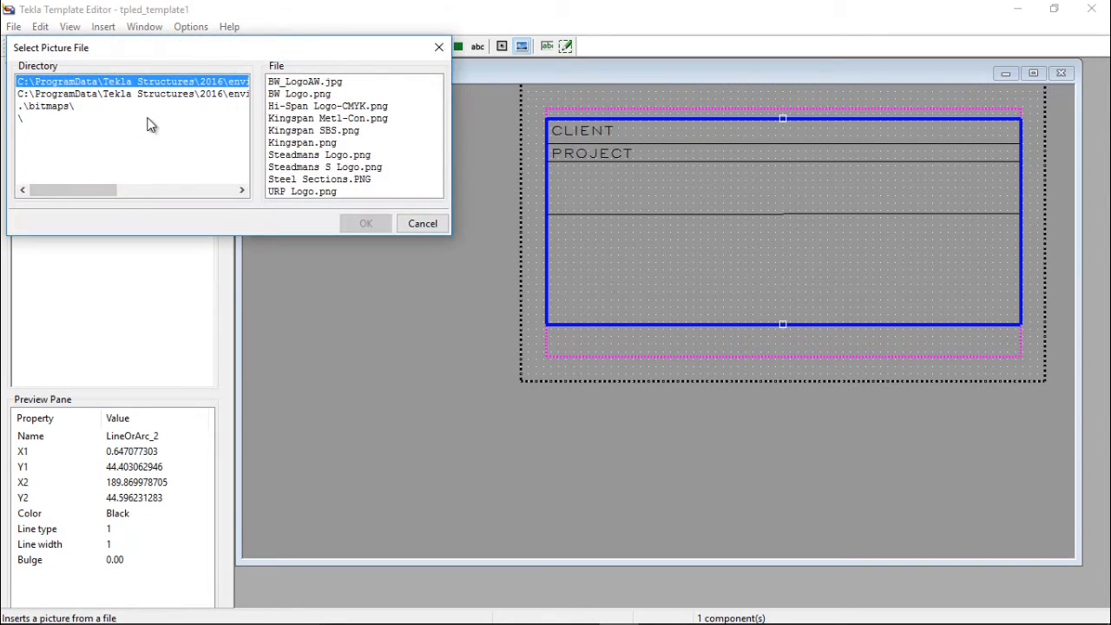
left_click(61, 105)
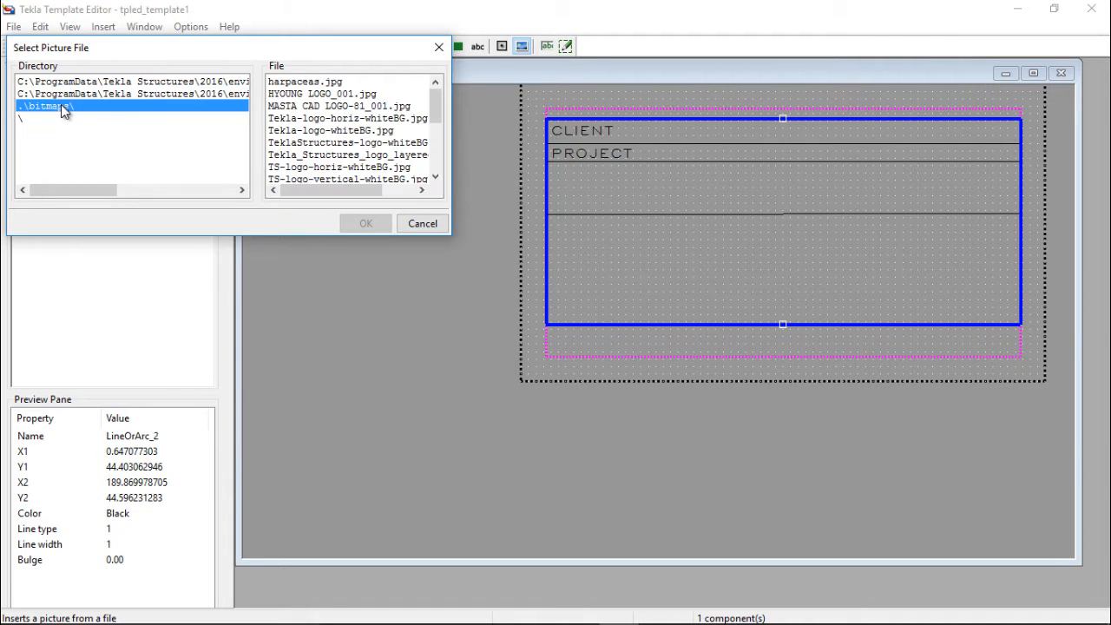
left_click(343, 108)
left_click(366, 223)
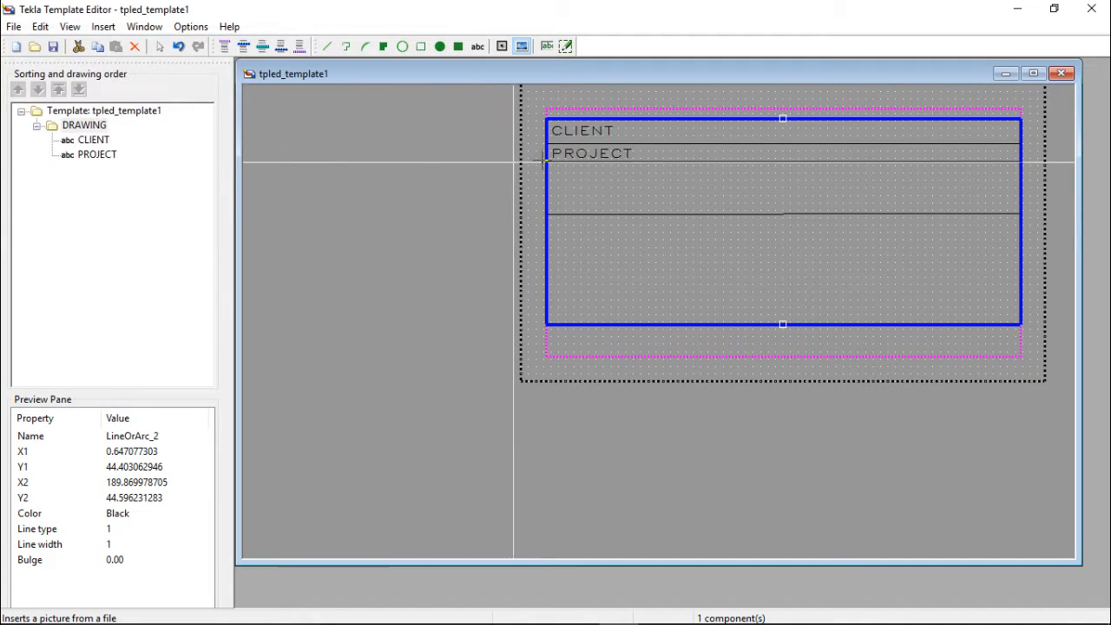
Place the logo by two corners at the left of the row below PROJECT.
scroll(596, 205, "up", 5)
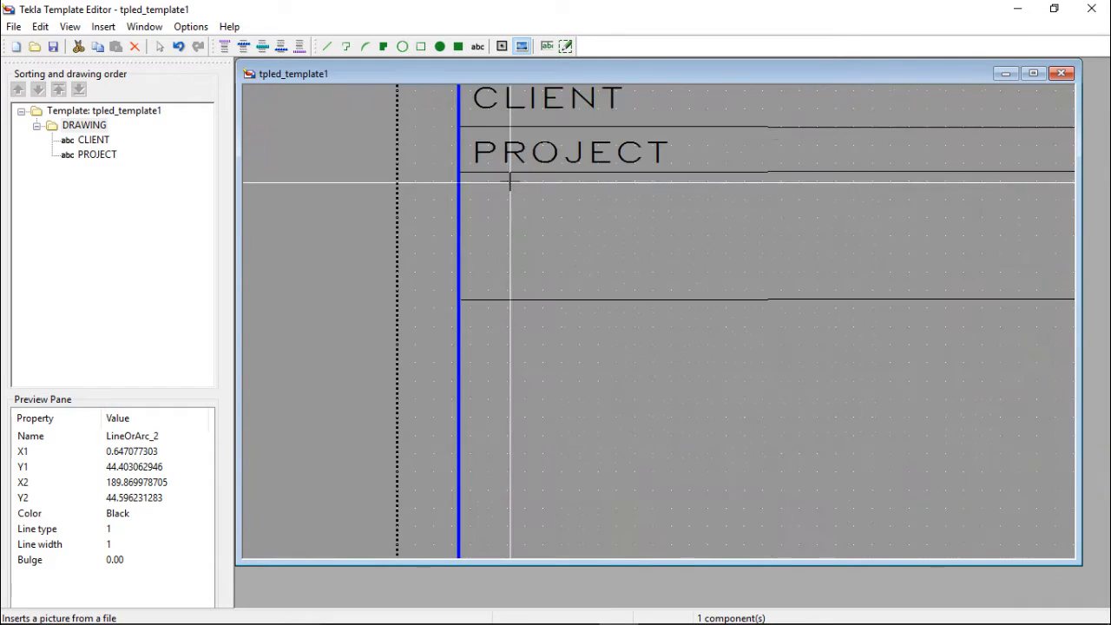
left_click(453, 179)
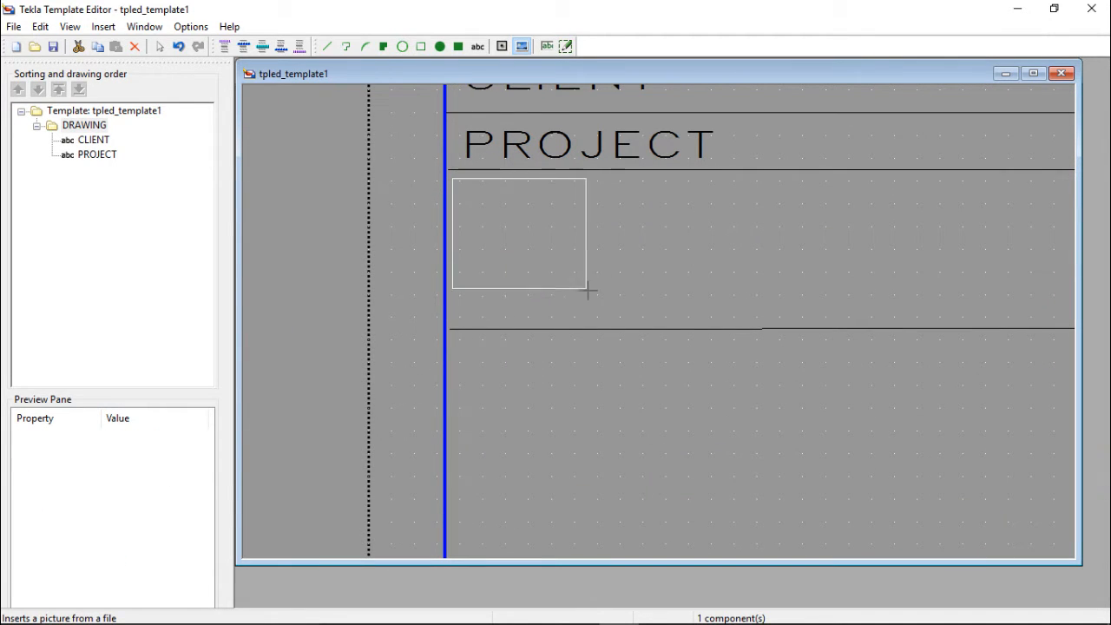
left_click(654, 324)
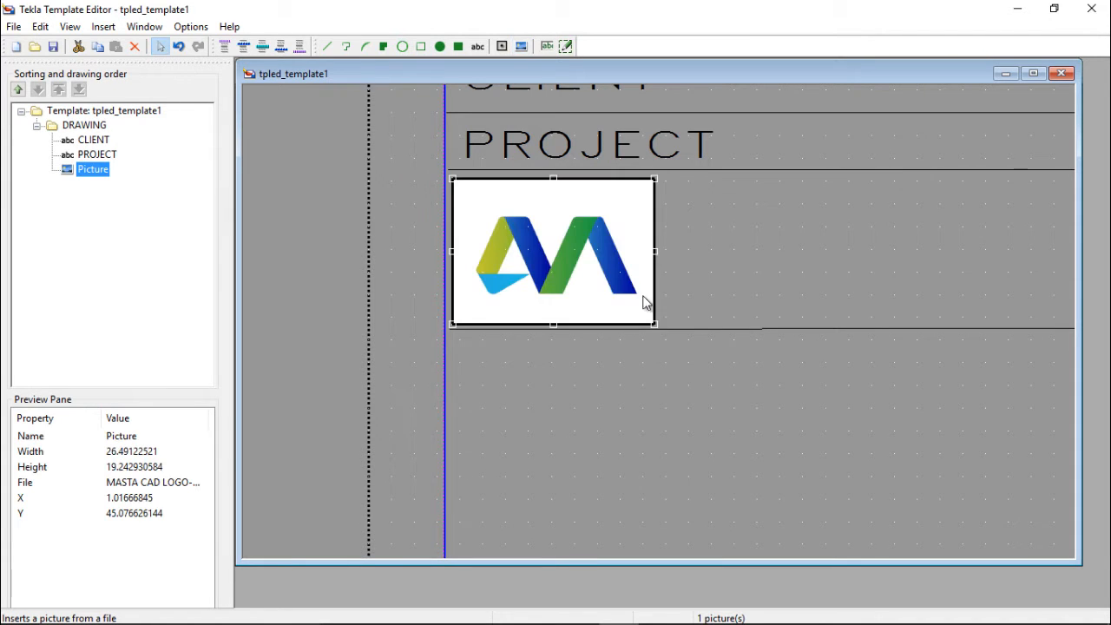
scroll(459, 260, "down", 1)
scroll(630, 252, "up", 1)
scroll(561, 249, "down", 1)
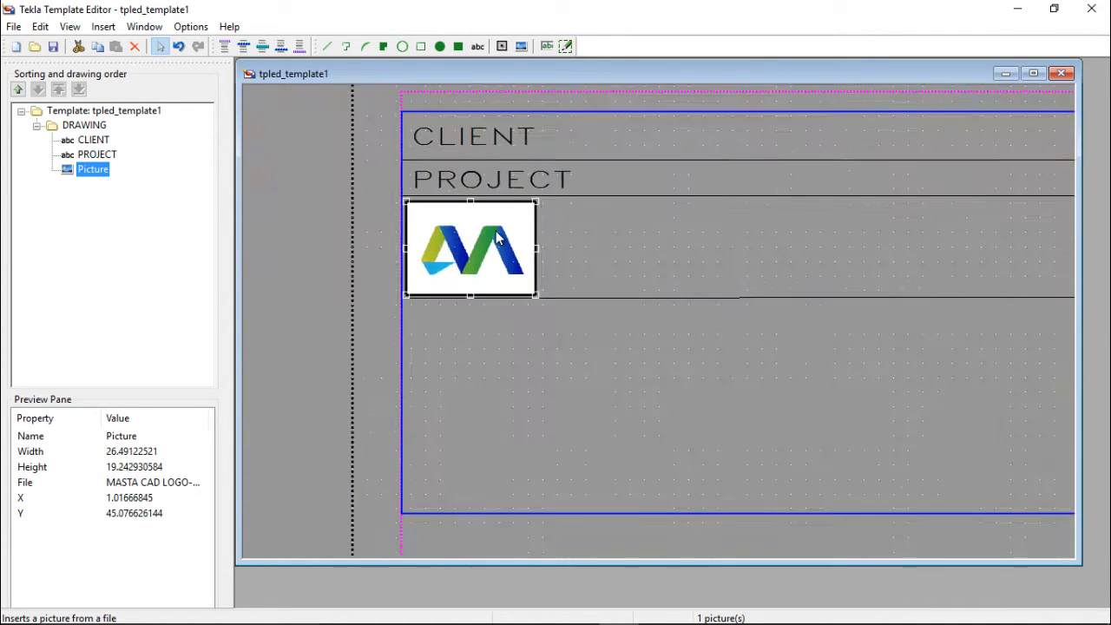
left_click(590, 233)
scroll(524, 223, "up", 1)
scroll(468, 217, "down", 2)
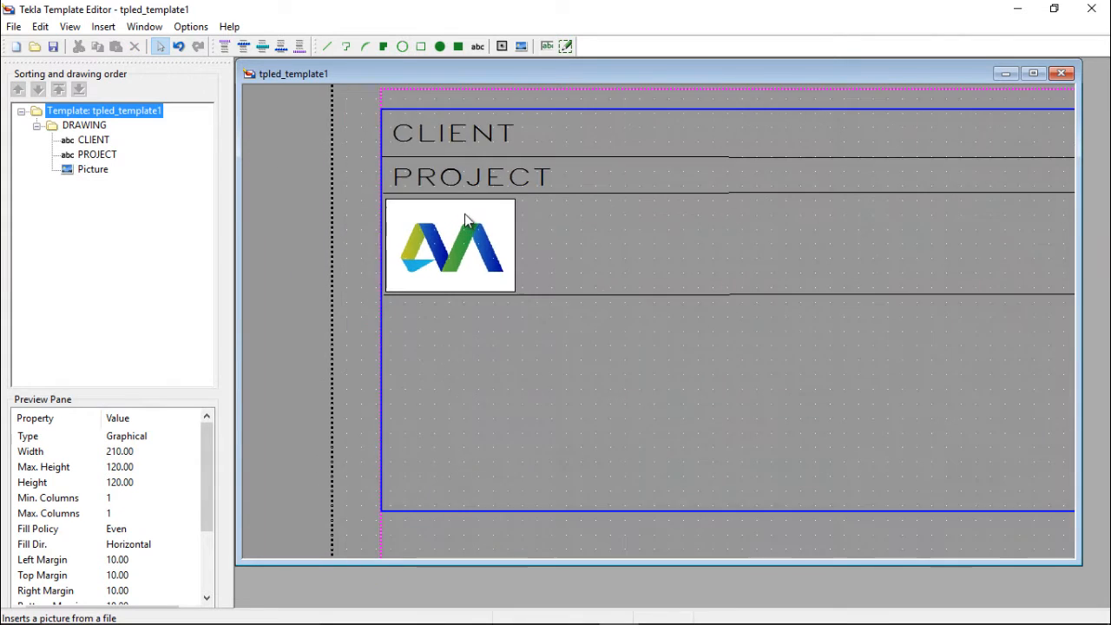
scroll(482, 223, "up", 3)
scroll(464, 218, "down", 2)
scroll(451, 223, "down", 2)
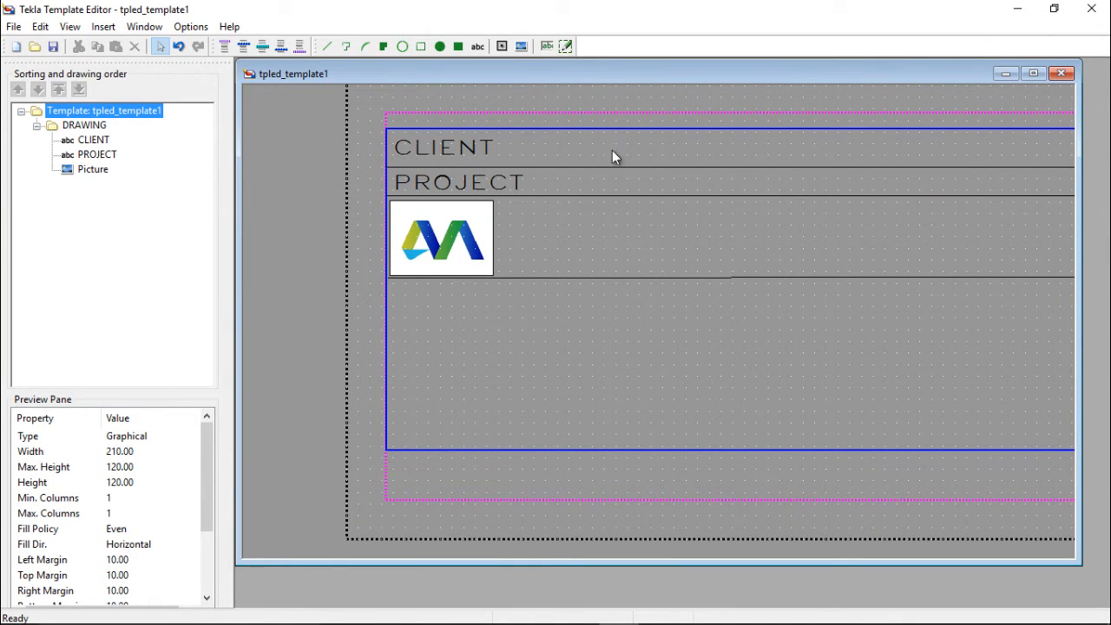
Add the text 'CAD MAX CONSULTANTS' and place it beside the logo.
left_click(478, 47)
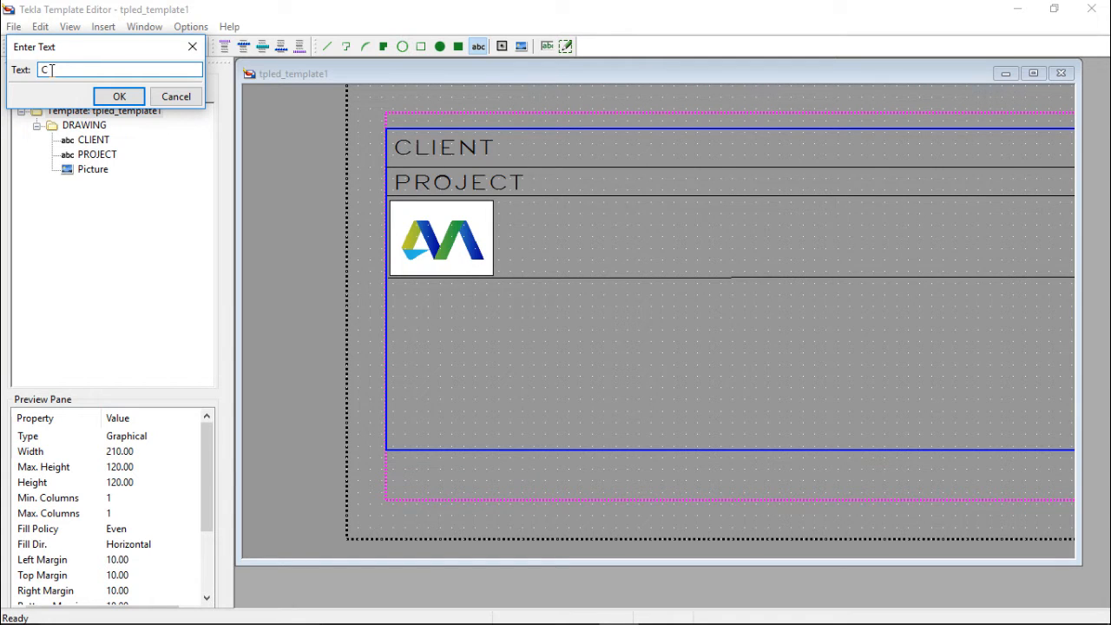
type("CAD MAX CONSULTANTS")
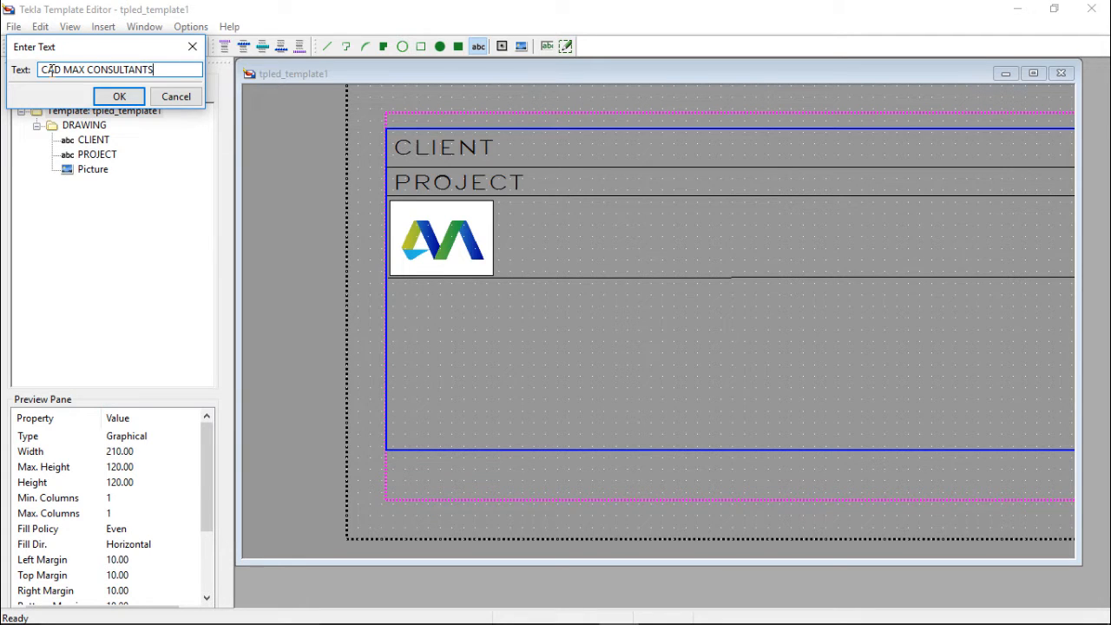
left_click(119, 96)
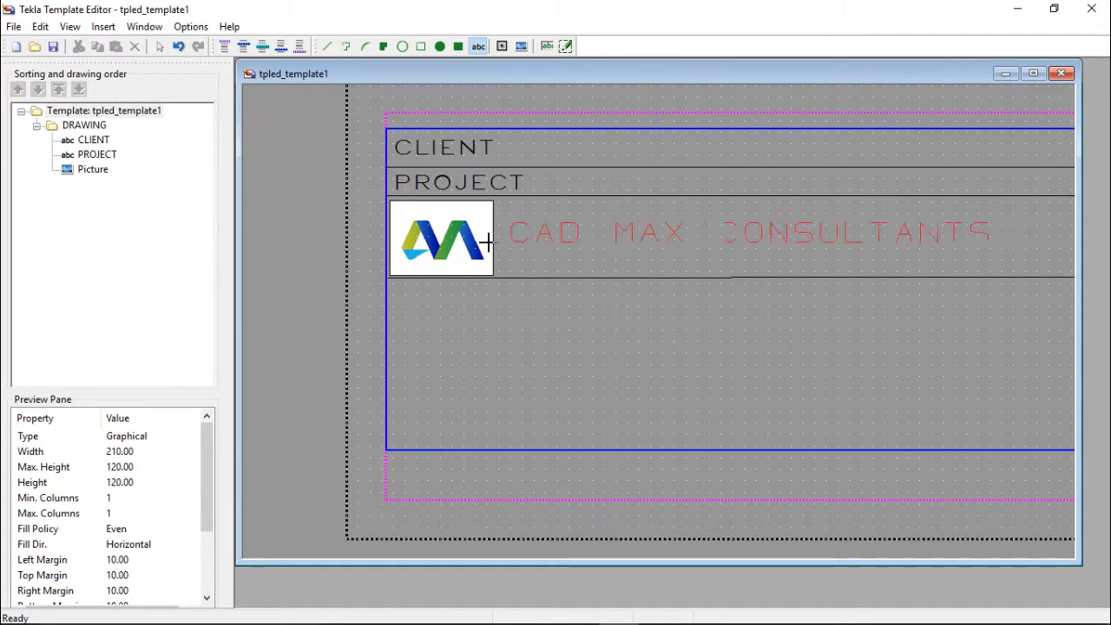
scroll(529, 229, "down", 1)
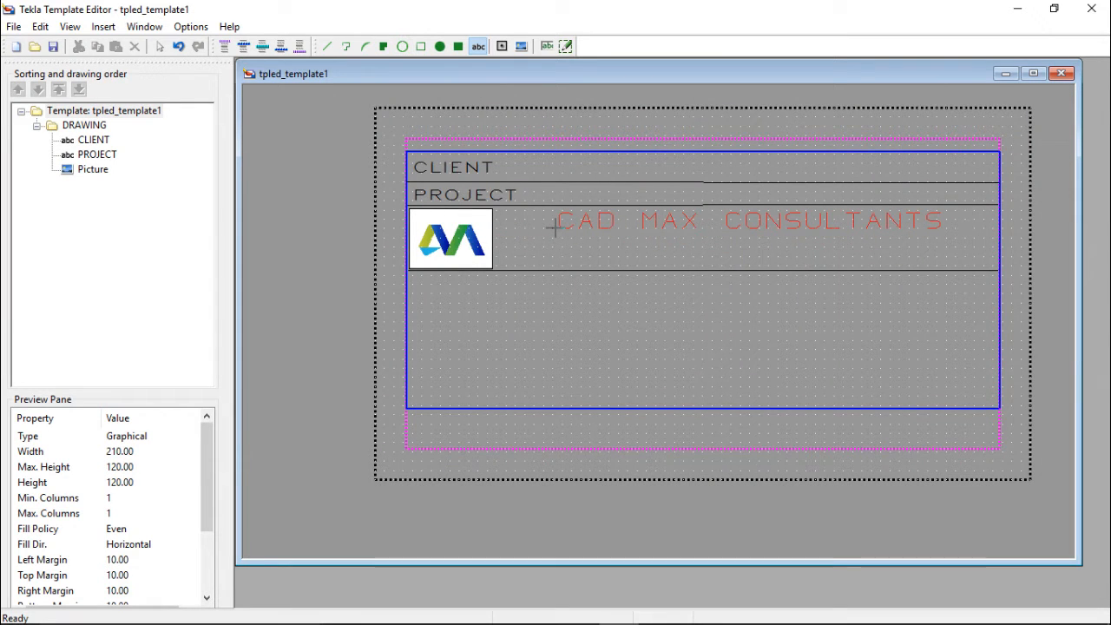
left_click(555, 226)
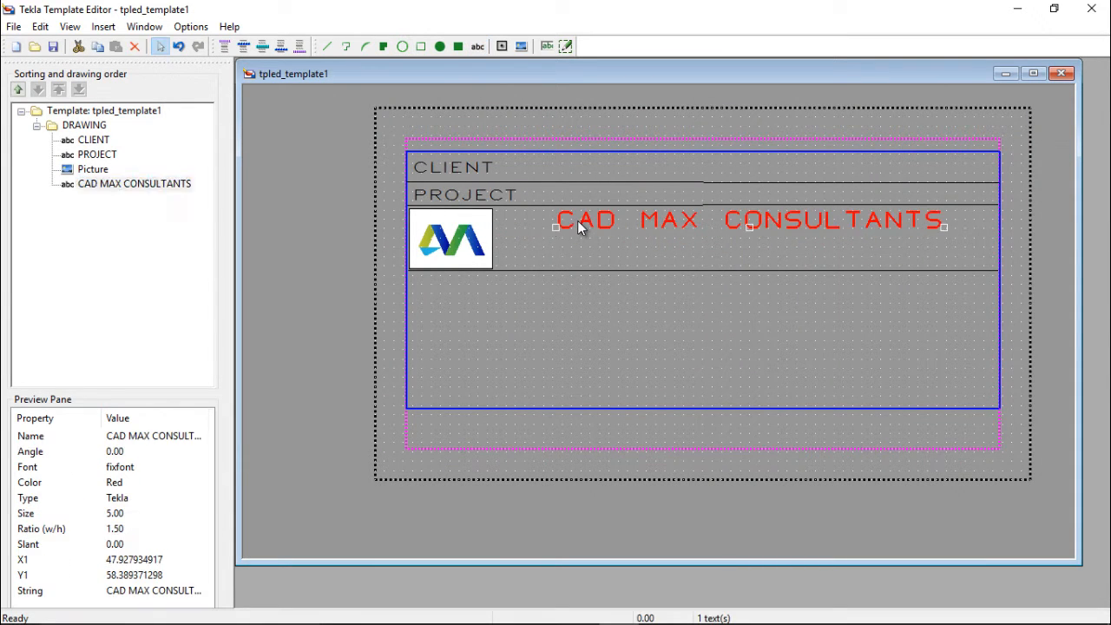
Change the CAD MAX CONSULTANTS text to the black RomanD font.
double_click(577, 221)
left_click(288, 47)
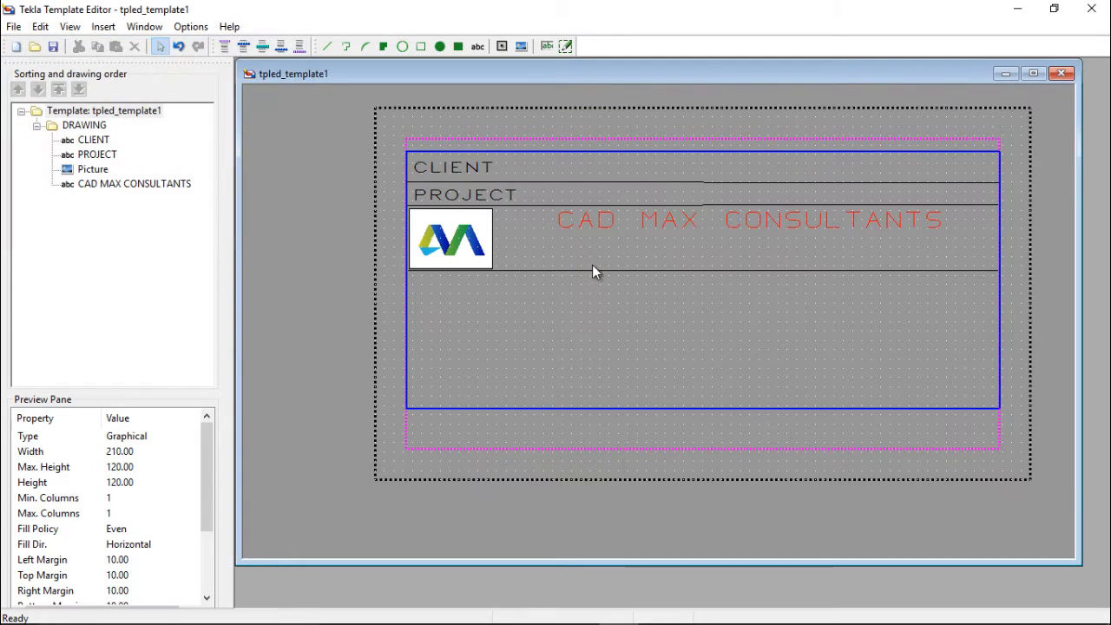
left_click(591, 223)
double_click(593, 223)
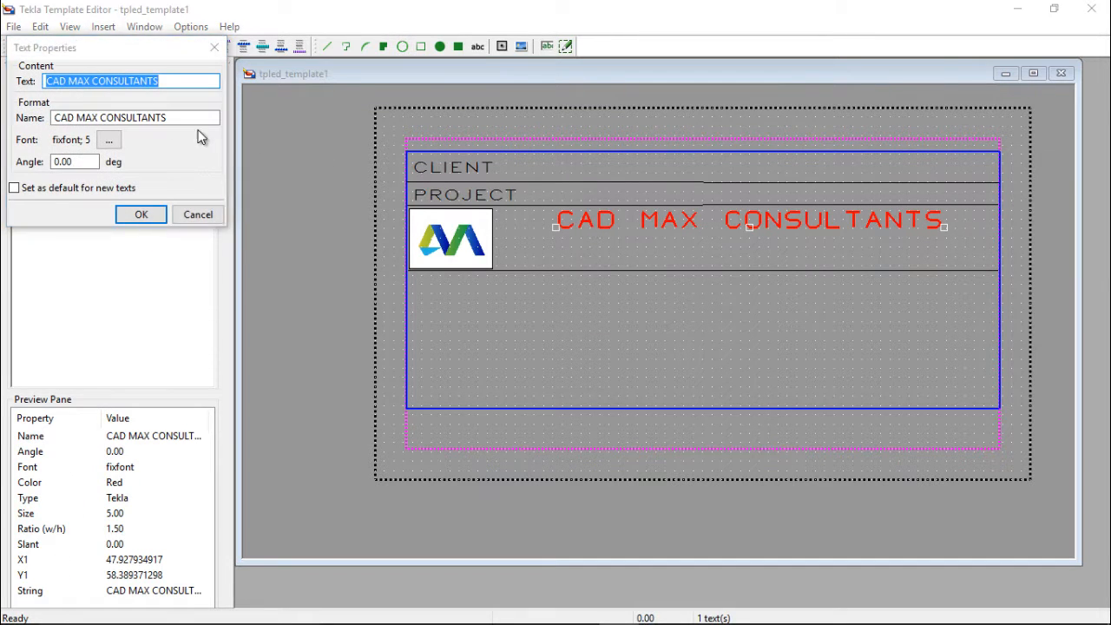
left_click(108, 140)
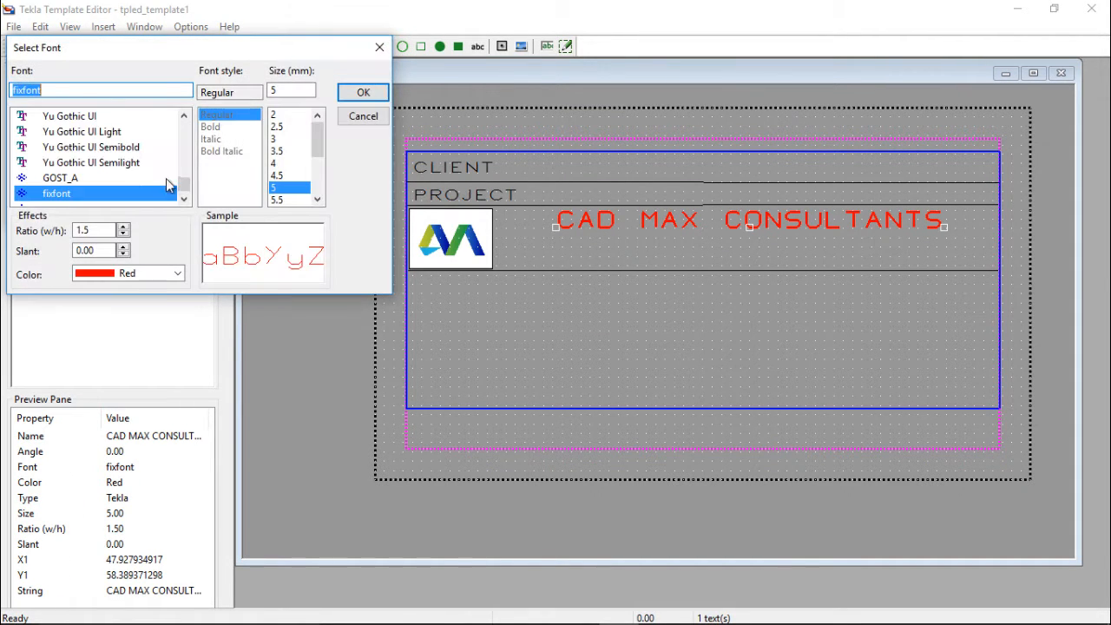
type("RO")
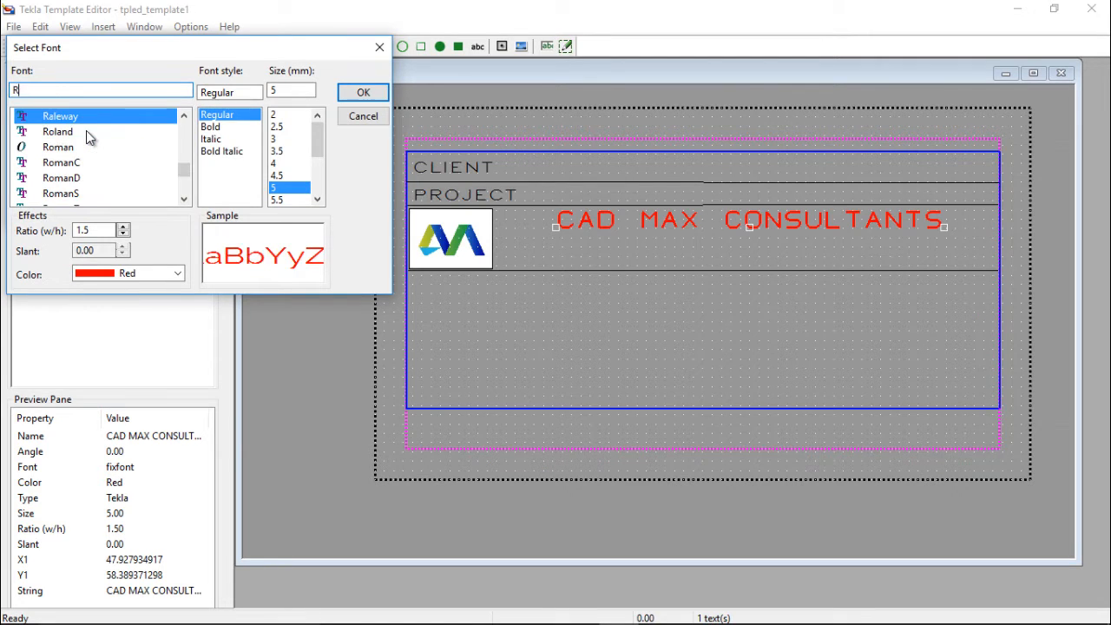
left_click(69, 179)
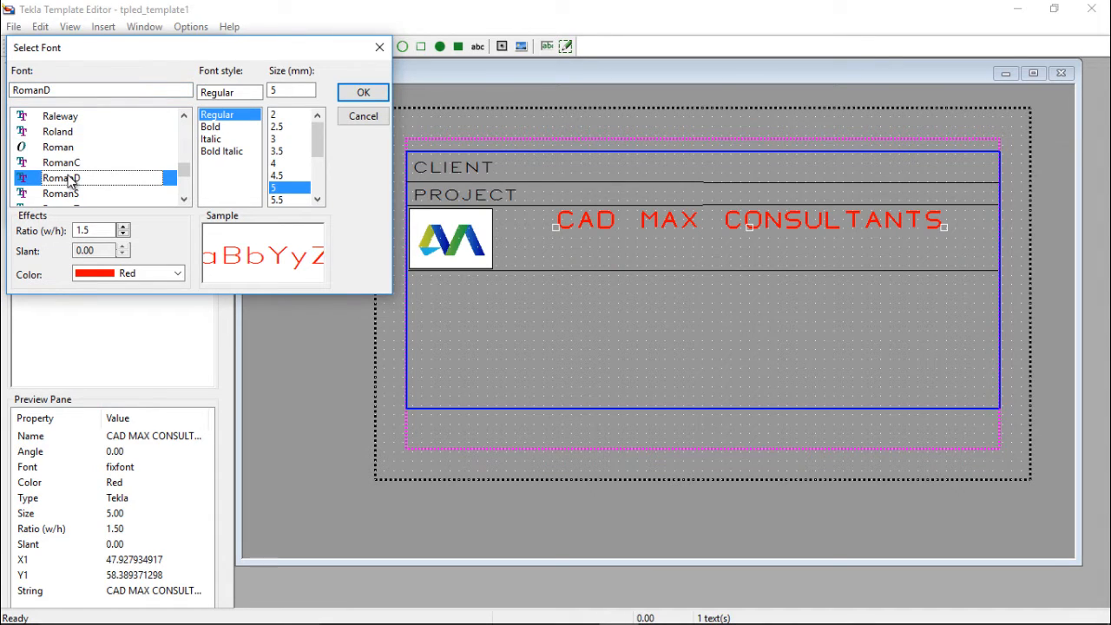
left_click(278, 151)
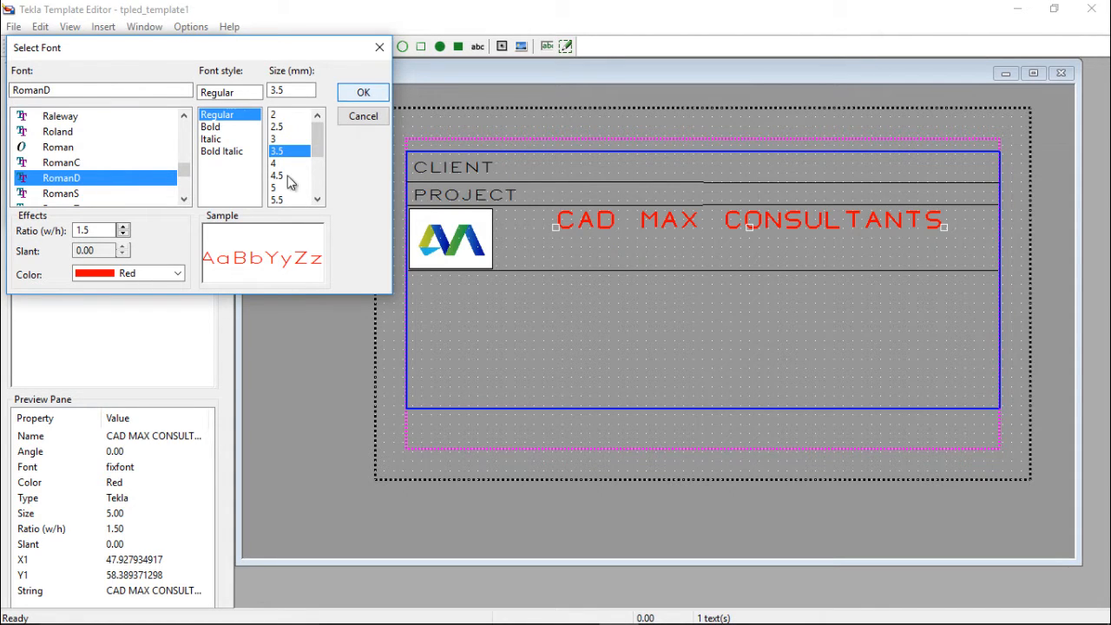
left_click(176, 272)
left_click(130, 295)
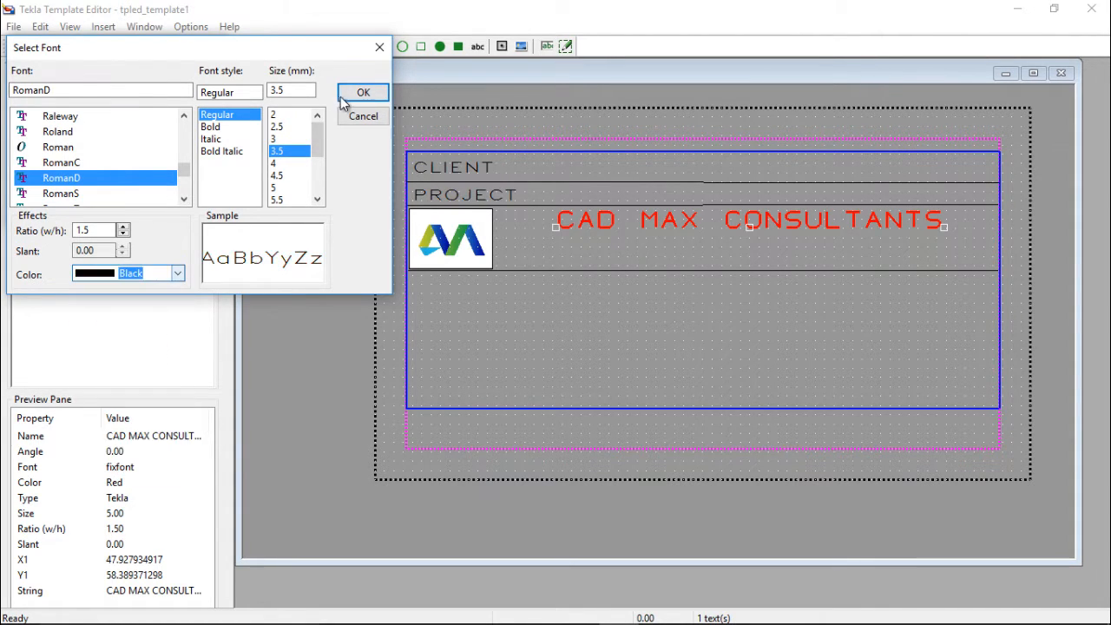
left_click(362, 92)
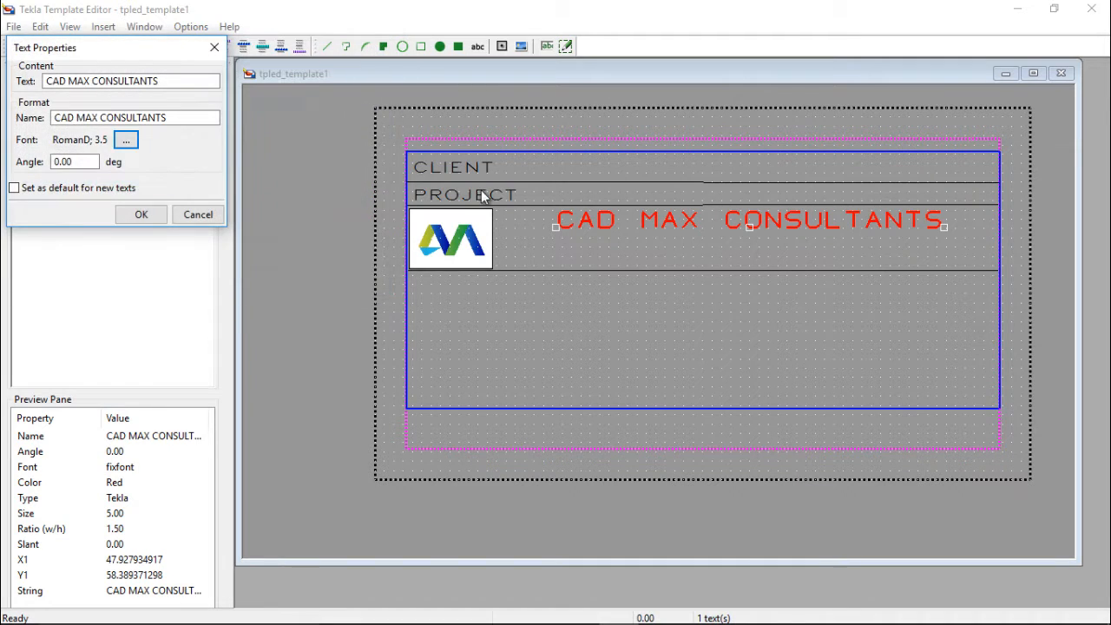
left_click(142, 215)
scroll(650, 217, "up", 3)
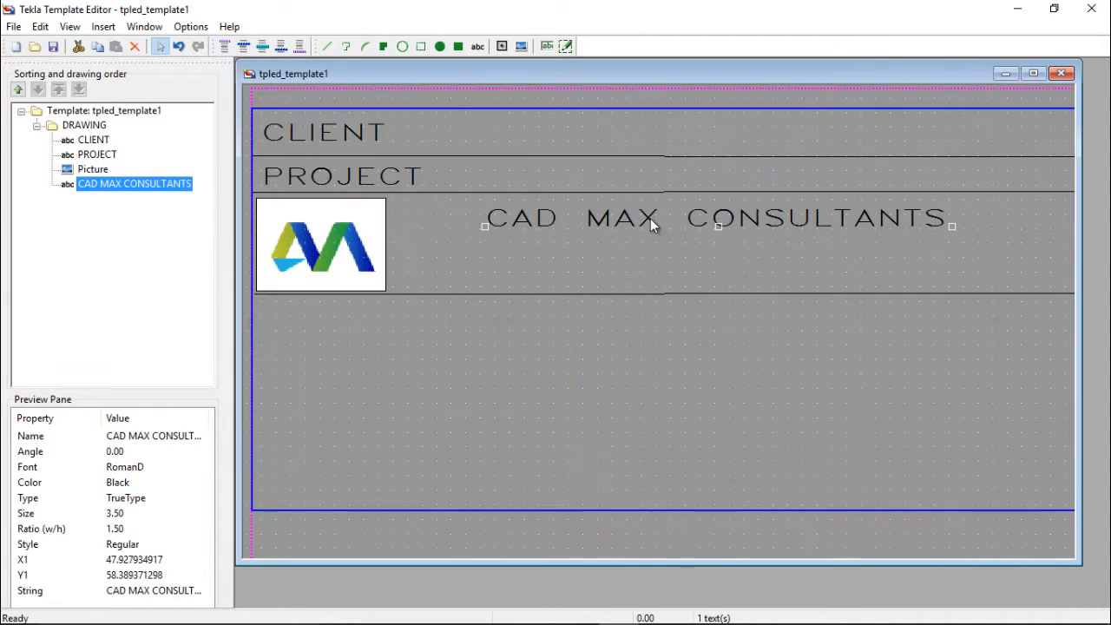
scroll(654, 218, "down", 2)
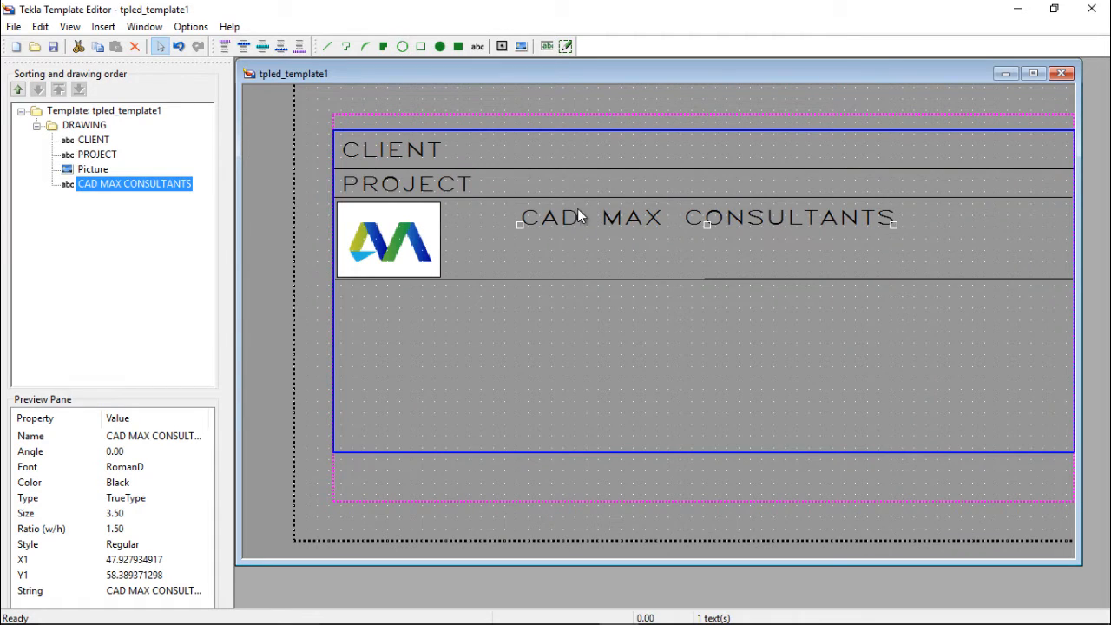
Enlarge the CAD MAX CONSULTANTS text to size 4.
double_click(632, 218)
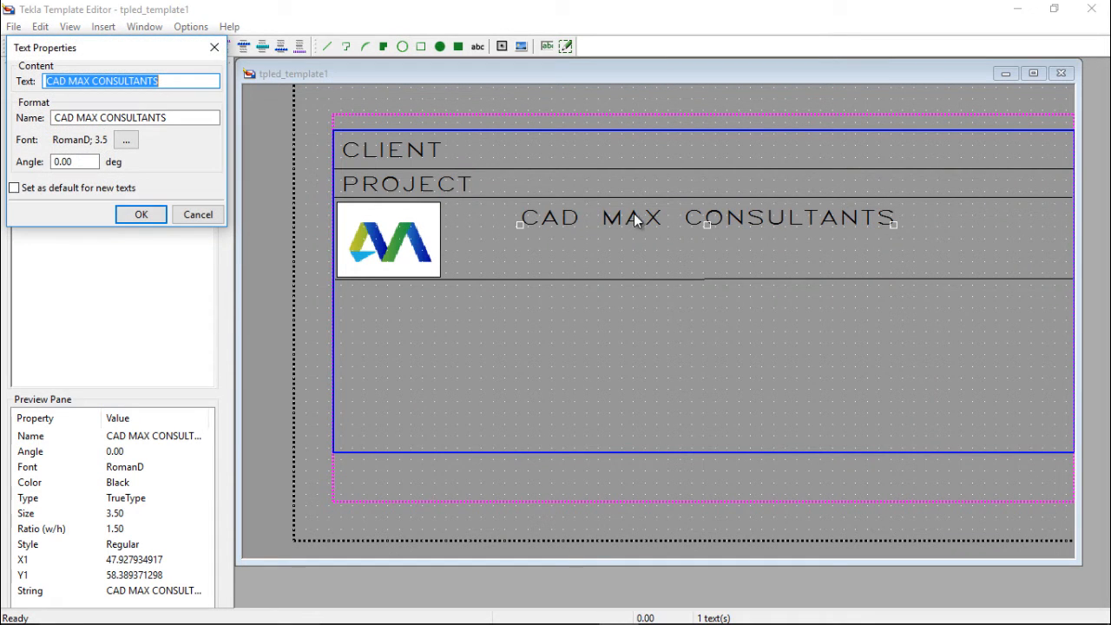
left_click(126, 141)
left_click(284, 164)
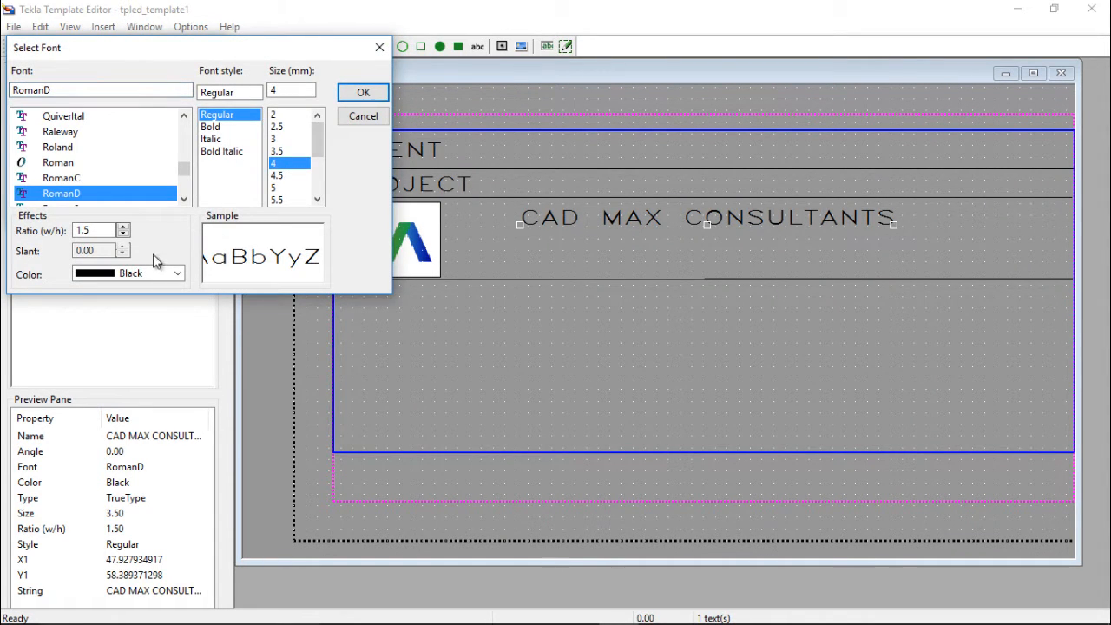
left_click(359, 93)
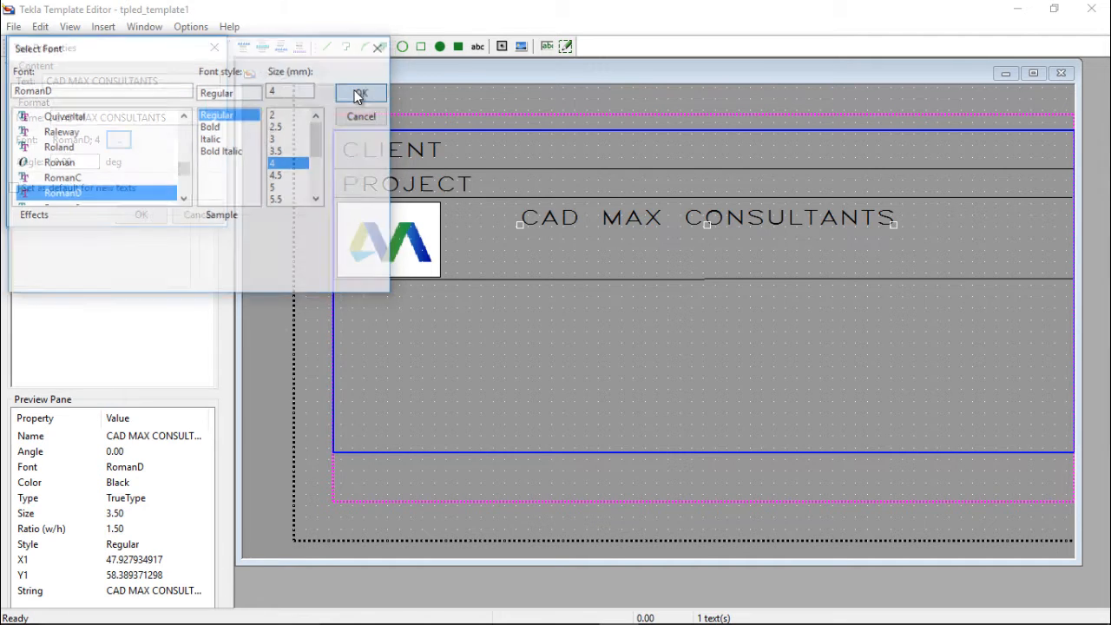
left_click(144, 213)
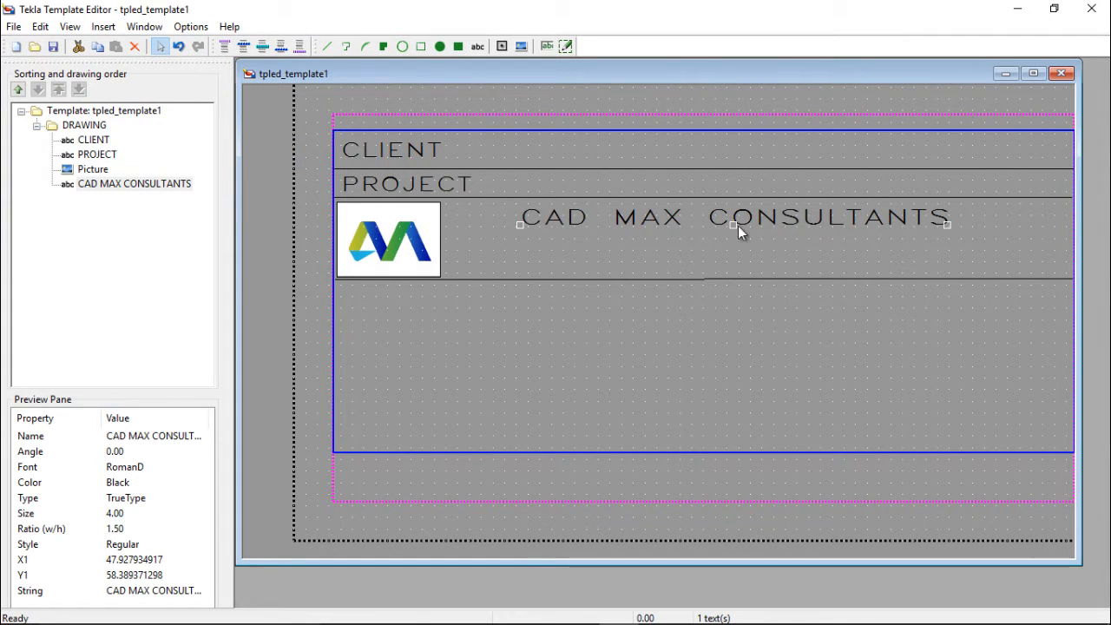
scroll(738, 225, "down", 1)
scroll(753, 215, "up", 1)
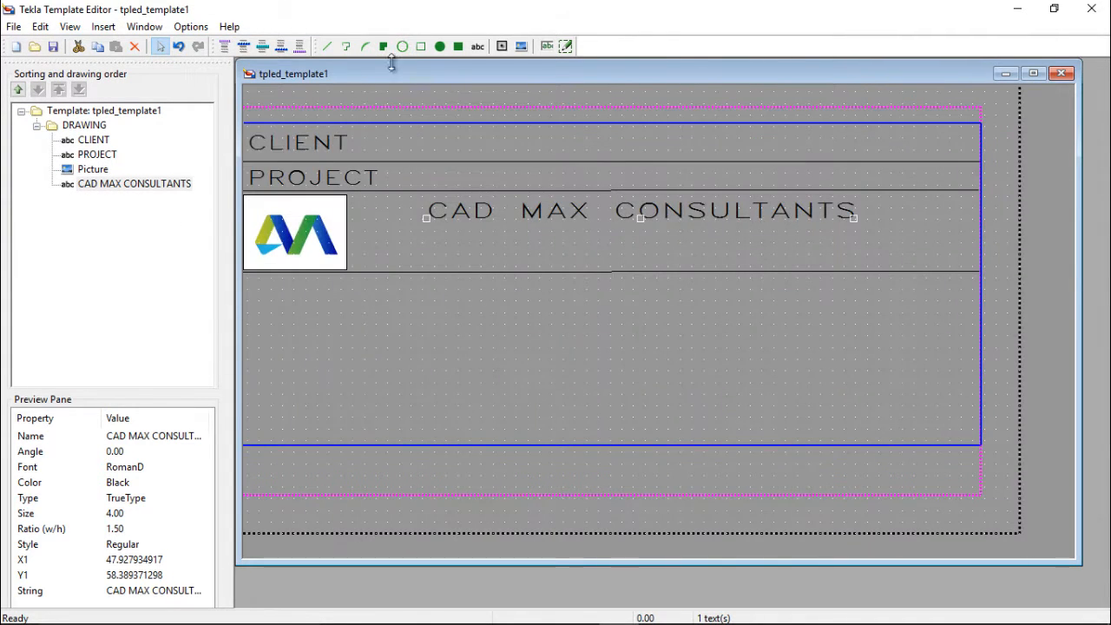
Add a text line with the company's postal address and place it beside the logo.
left_click(478, 46)
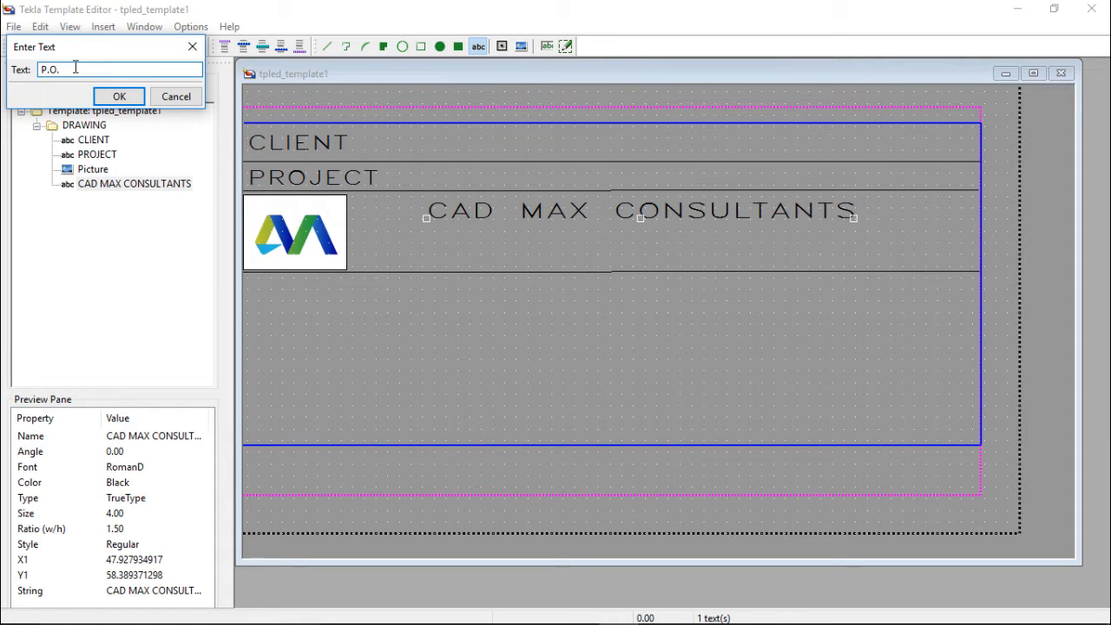
type("BOX 95204 -")
type("8100 MOM")
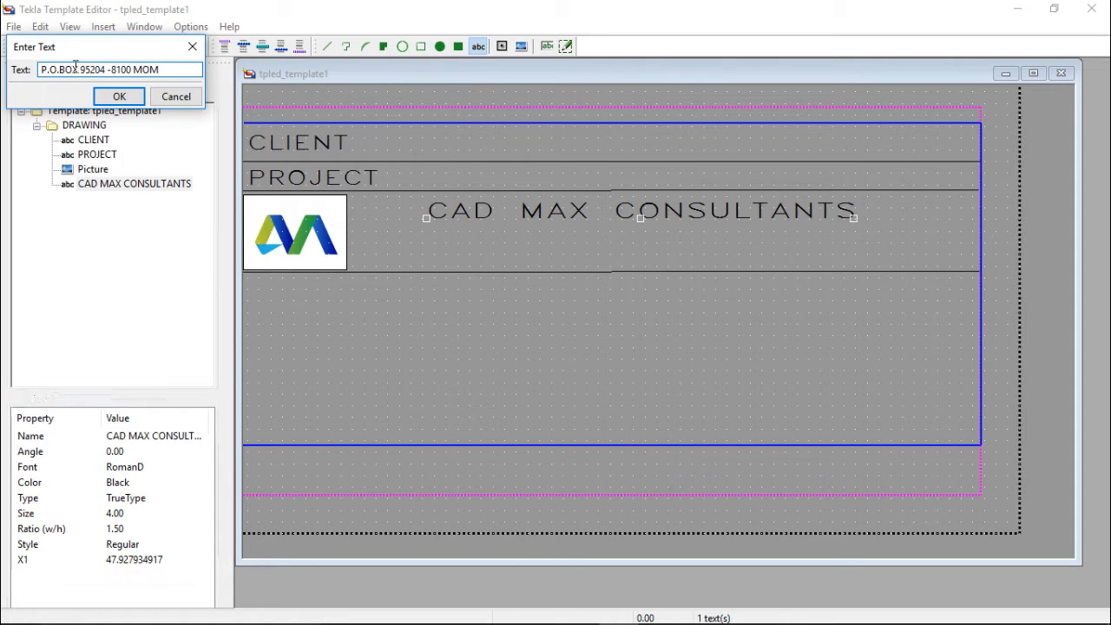
type("ASA")
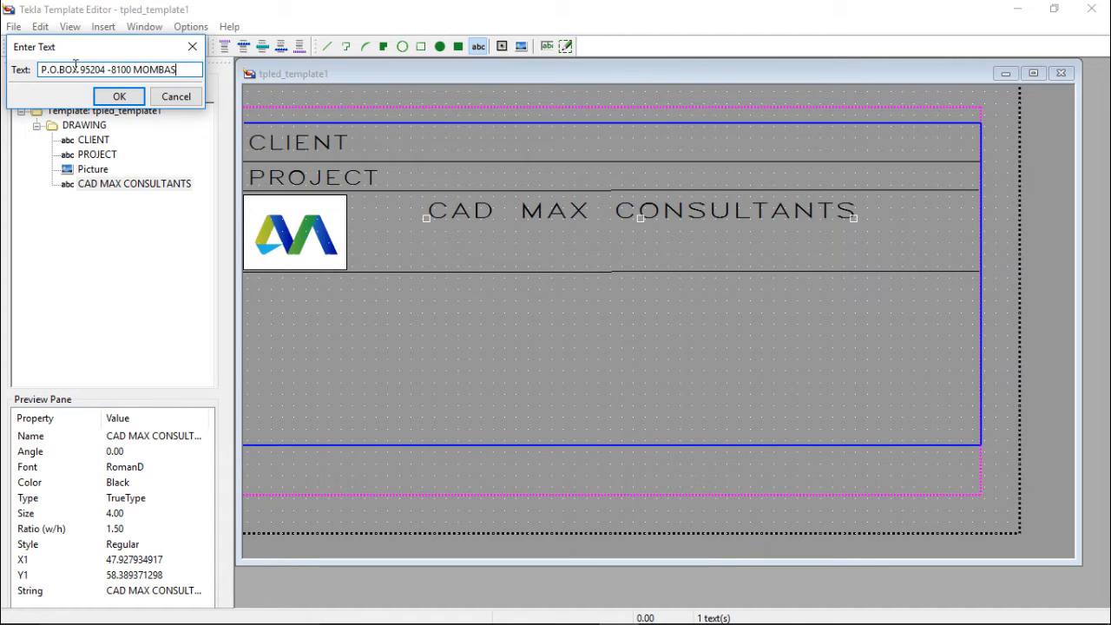
left_click(120, 97)
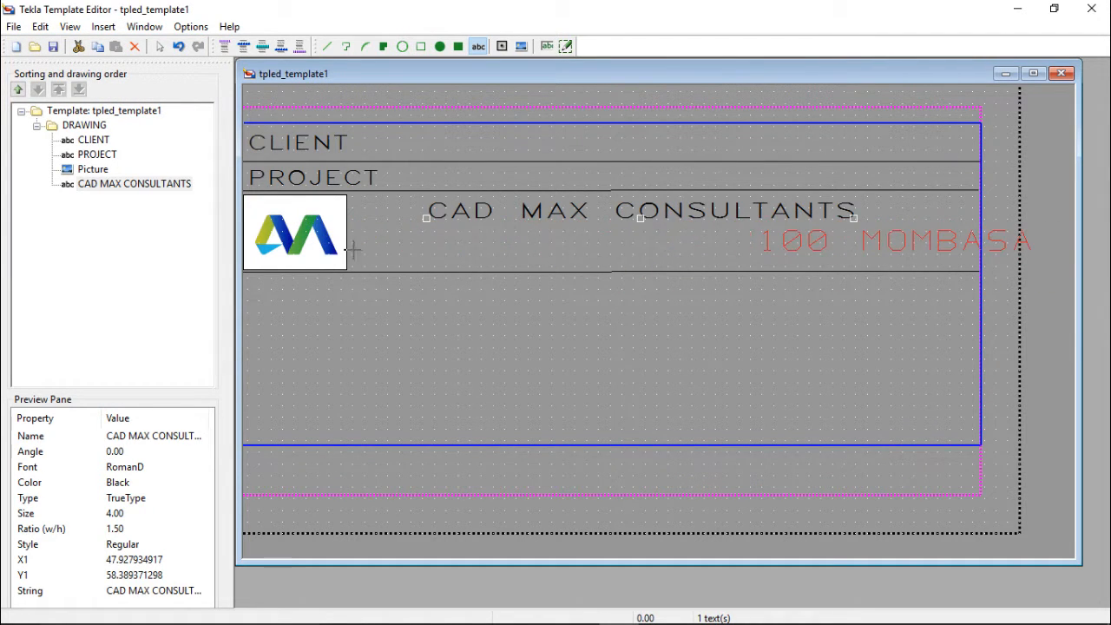
scroll(416, 246, "down", 2)
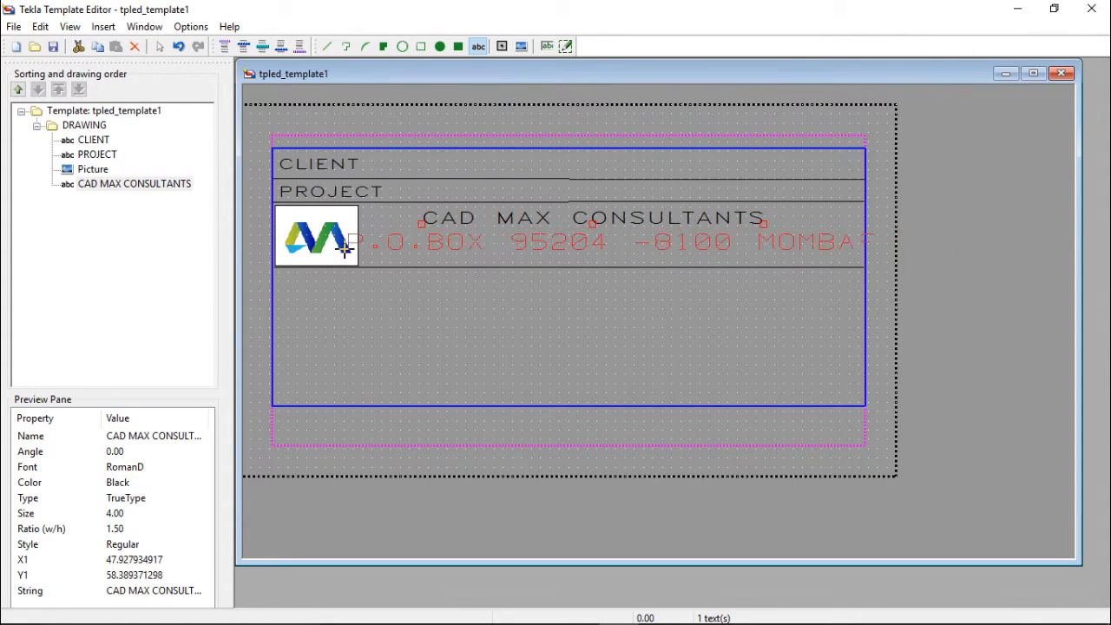
scroll(350, 242, "up", 1)
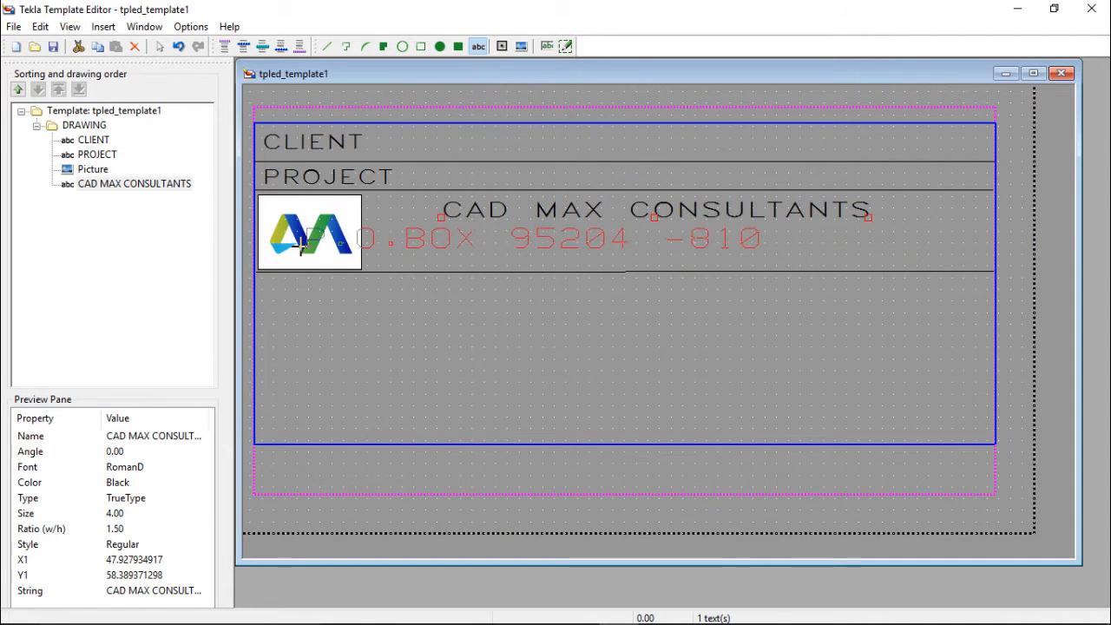
left_click(305, 249)
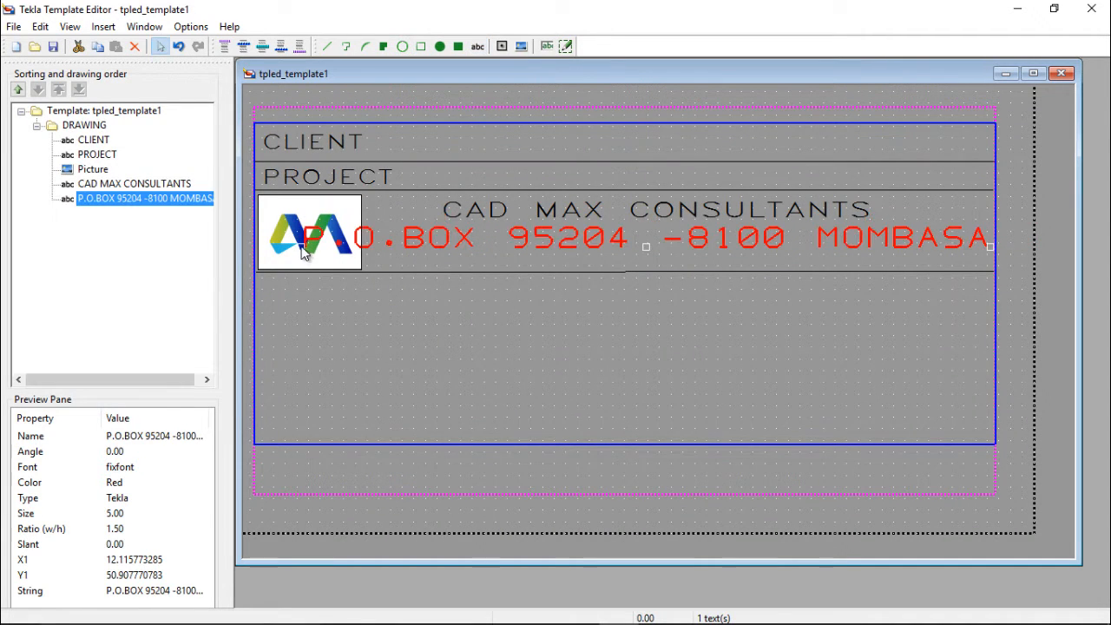
double_click(410, 250)
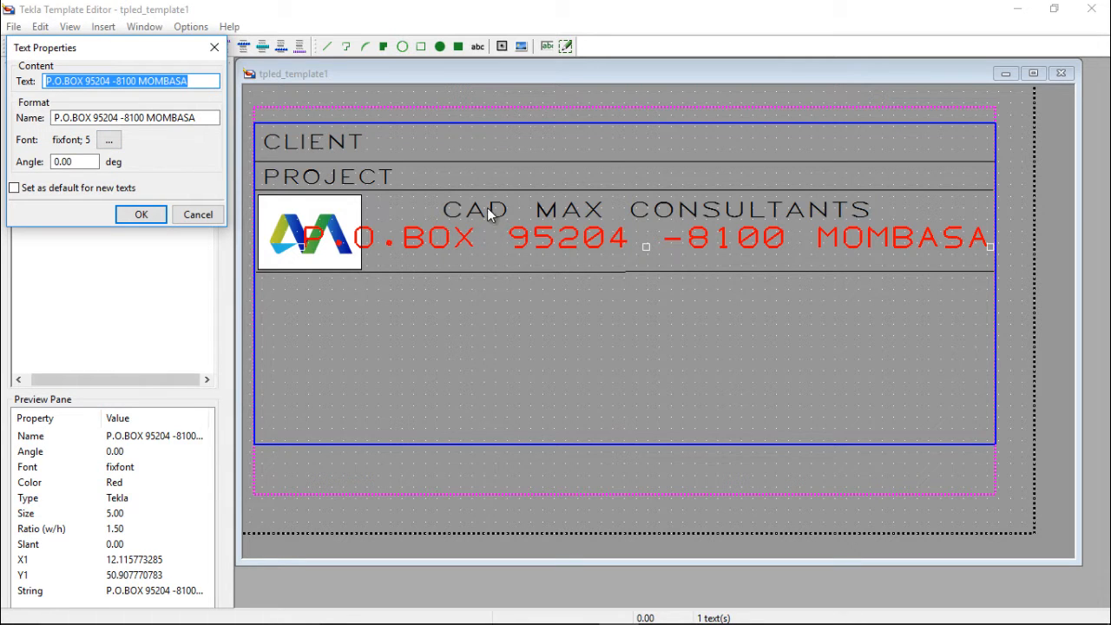
Restyle the address line to black RomanD size 3.5 and drag it under CAD MAX CONSULTANTS.
left_click(110, 142)
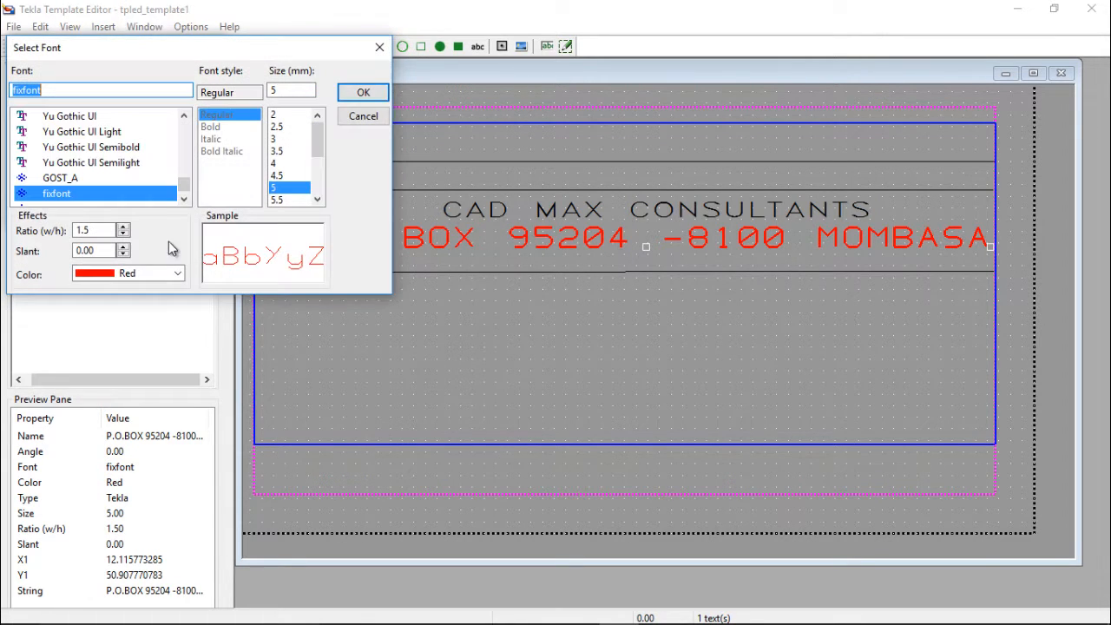
left_click(176, 273)
left_click(130, 290)
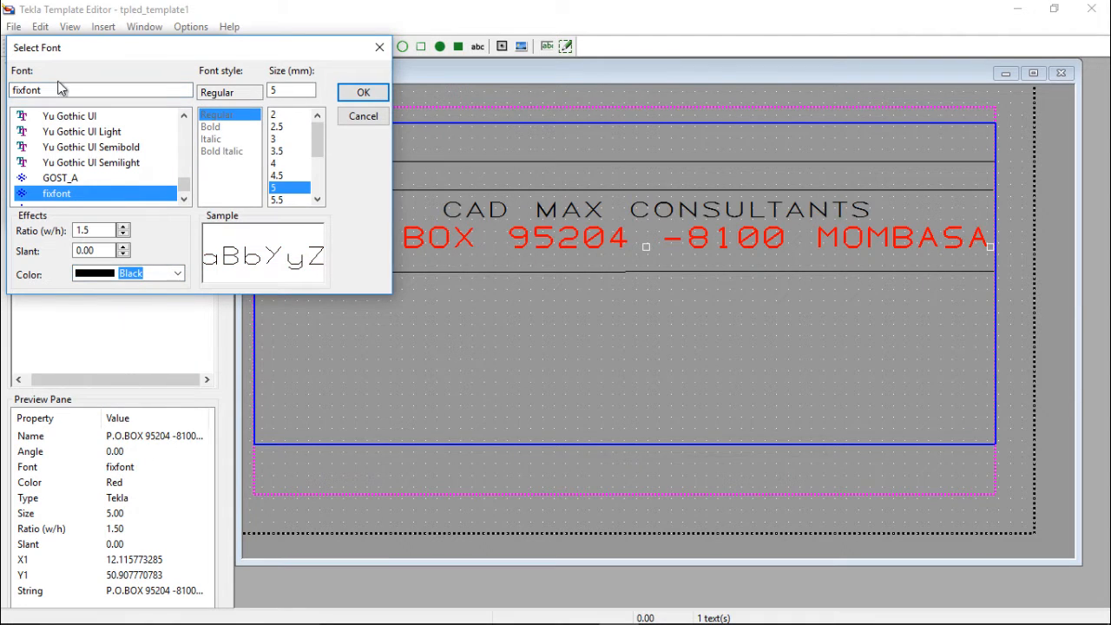
left_click_drag(51, 92, 3, 106)
type("R")
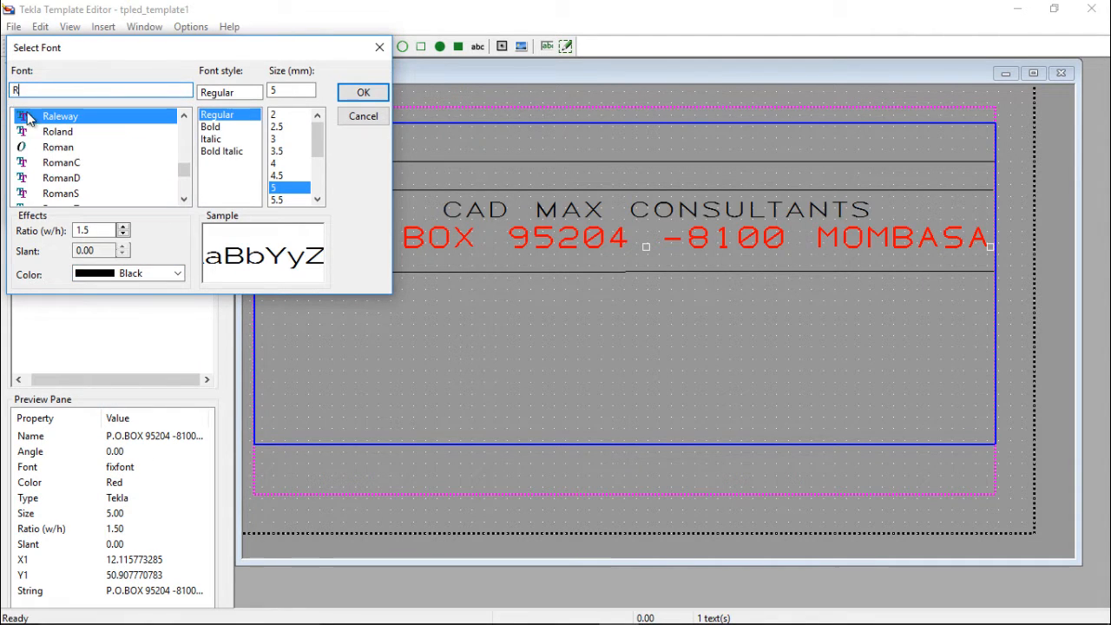
left_click(71, 178)
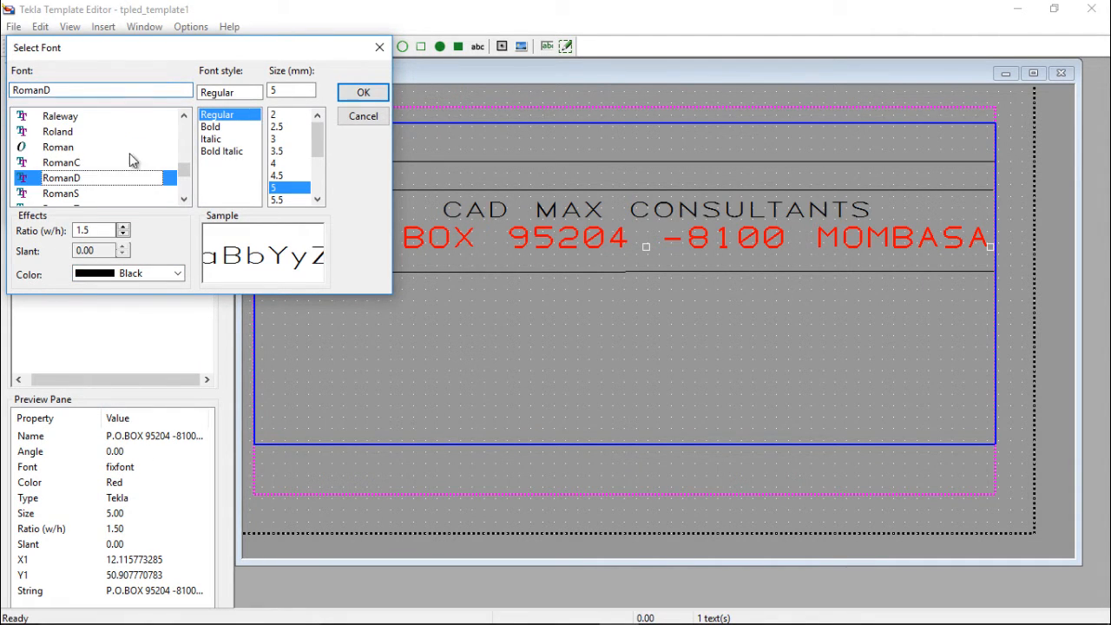
left_click(278, 151)
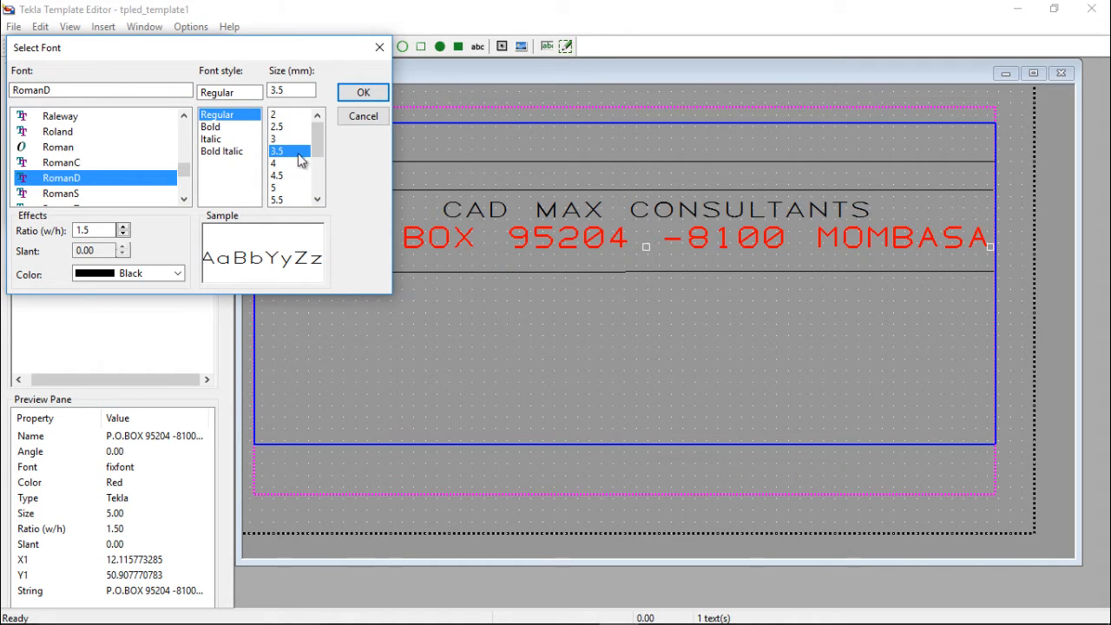
left_click(362, 92)
left_click(161, 217)
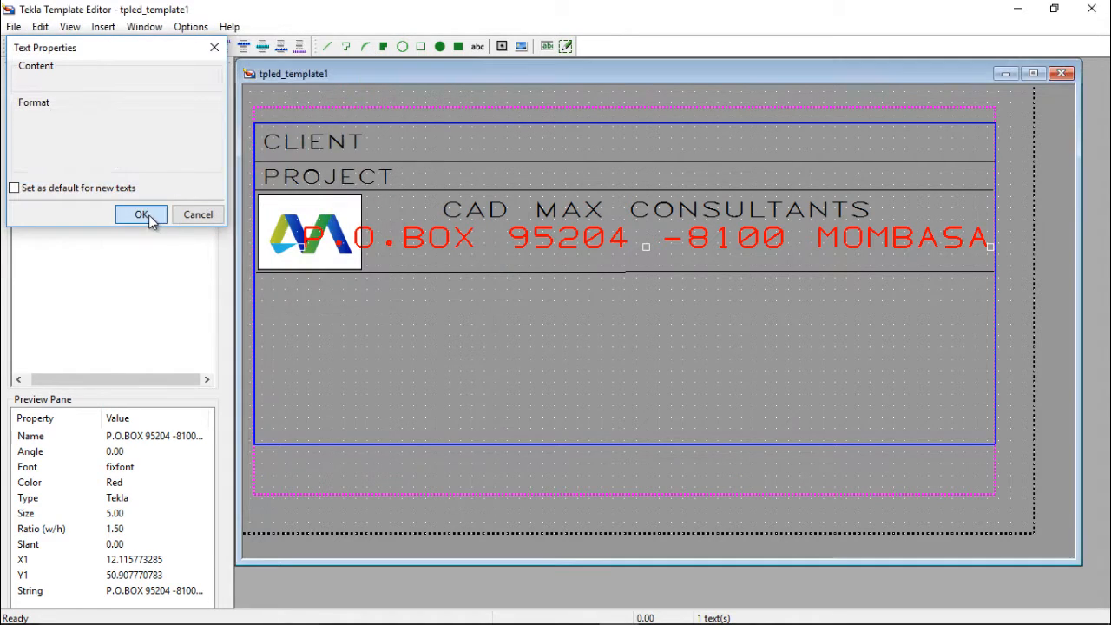
left_click_drag(483, 244, 618, 240)
left_click(590, 258)
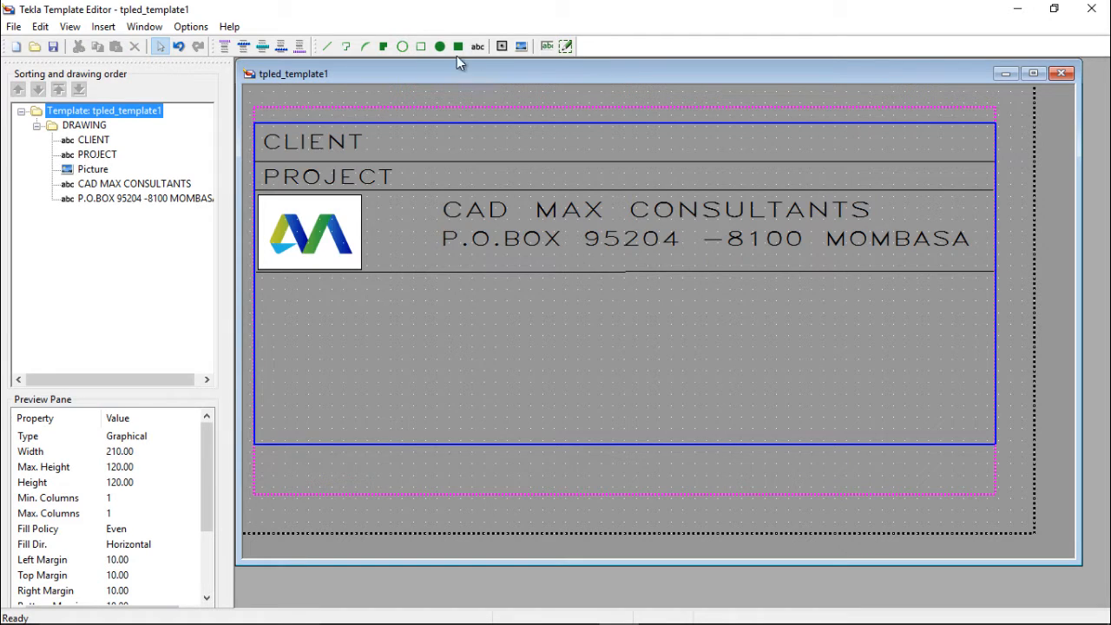
Add a 'TEL:' text line with the company's phone number below the address.
left_click(478, 46)
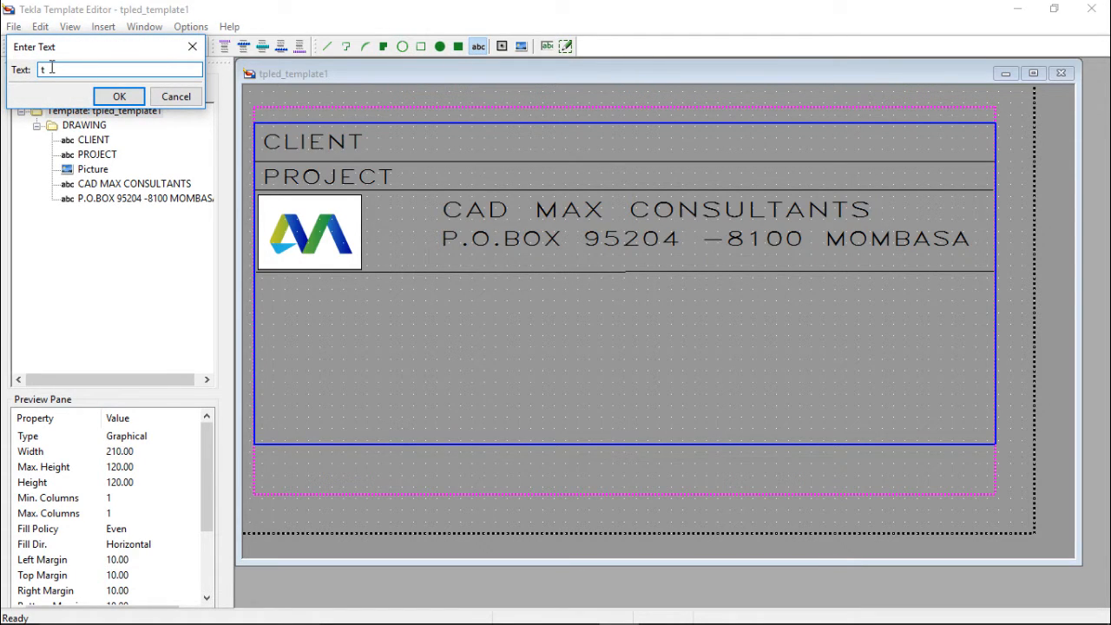
left_click(120, 97)
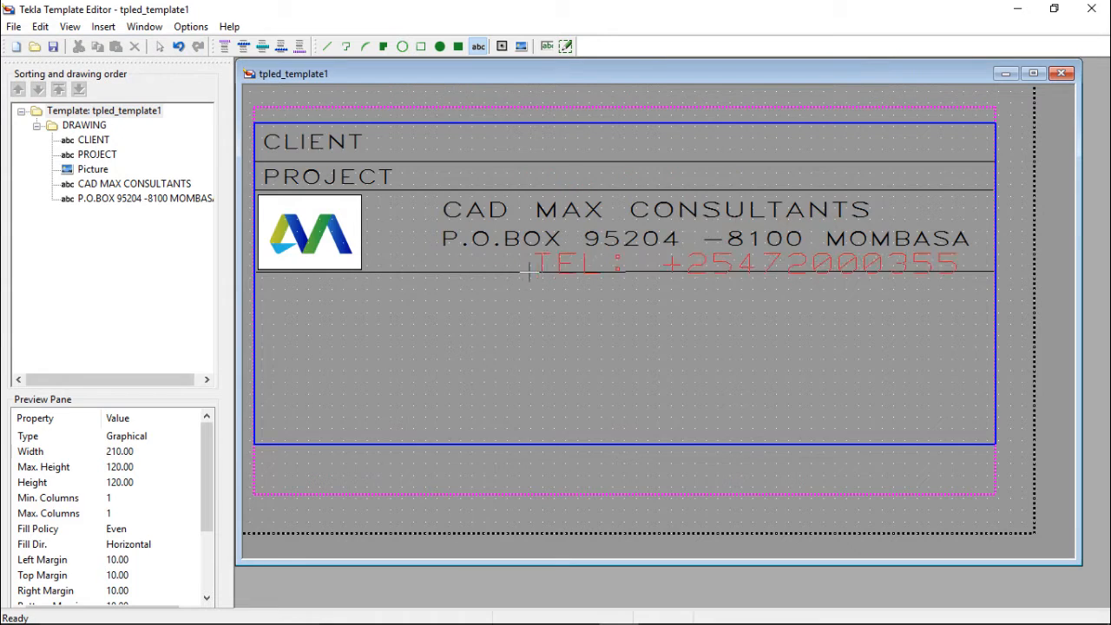
scroll(486, 265, "up", 2)
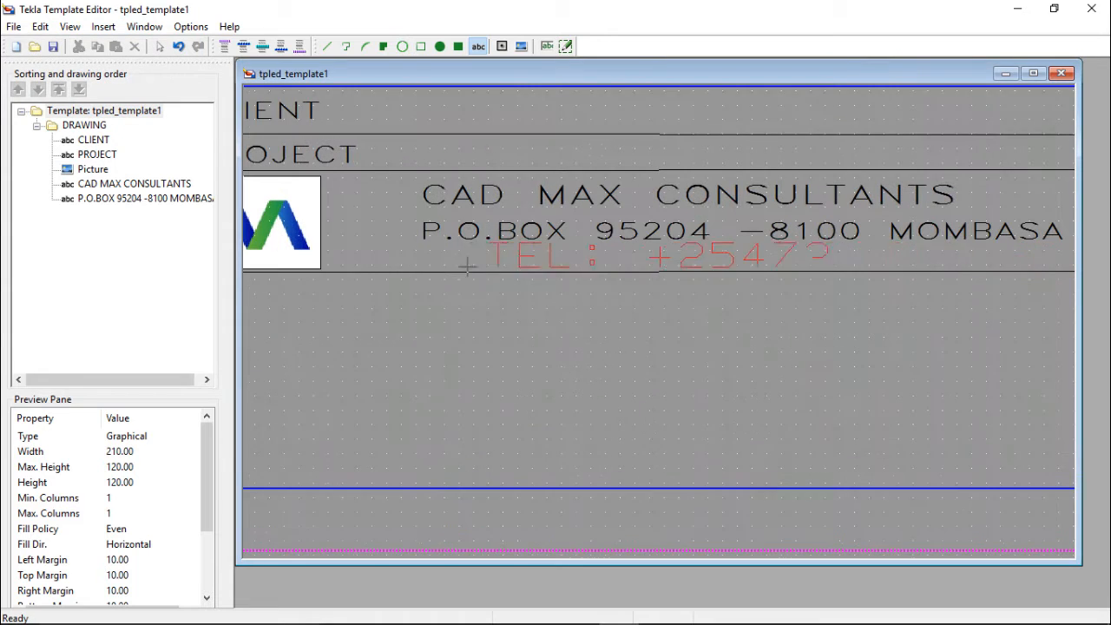
left_click(418, 269)
Make the telephone line black RomanD 3.5 and move it under the P.O.BOX line.
double_click(460, 262)
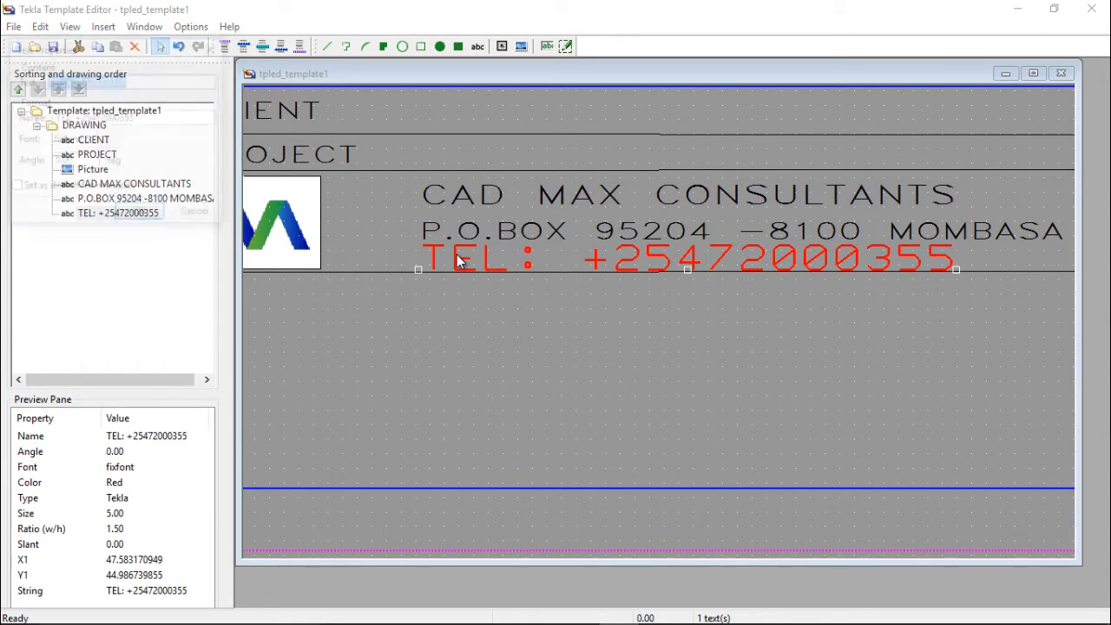
left_click(108, 140)
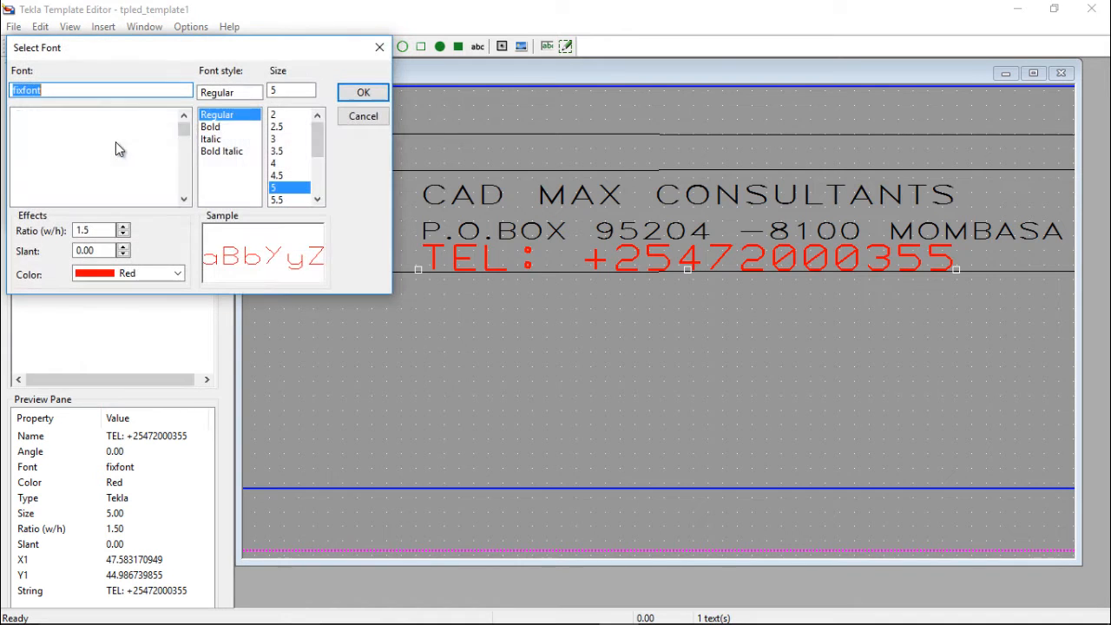
type("RO")
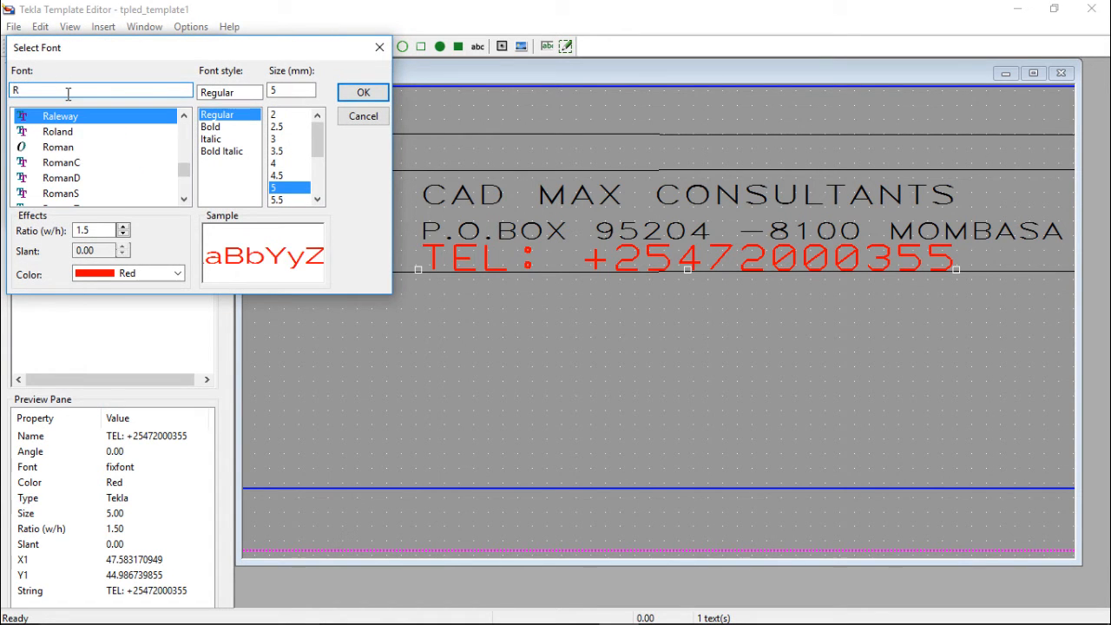
left_click(78, 178)
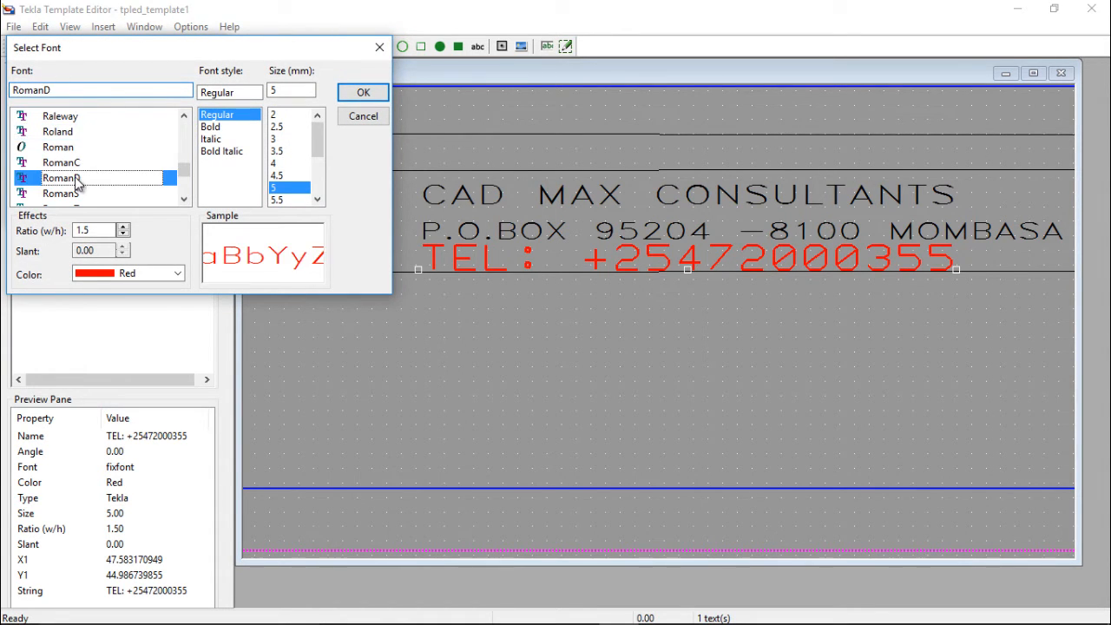
left_click(278, 151)
left_click(167, 274)
left_click(142, 290)
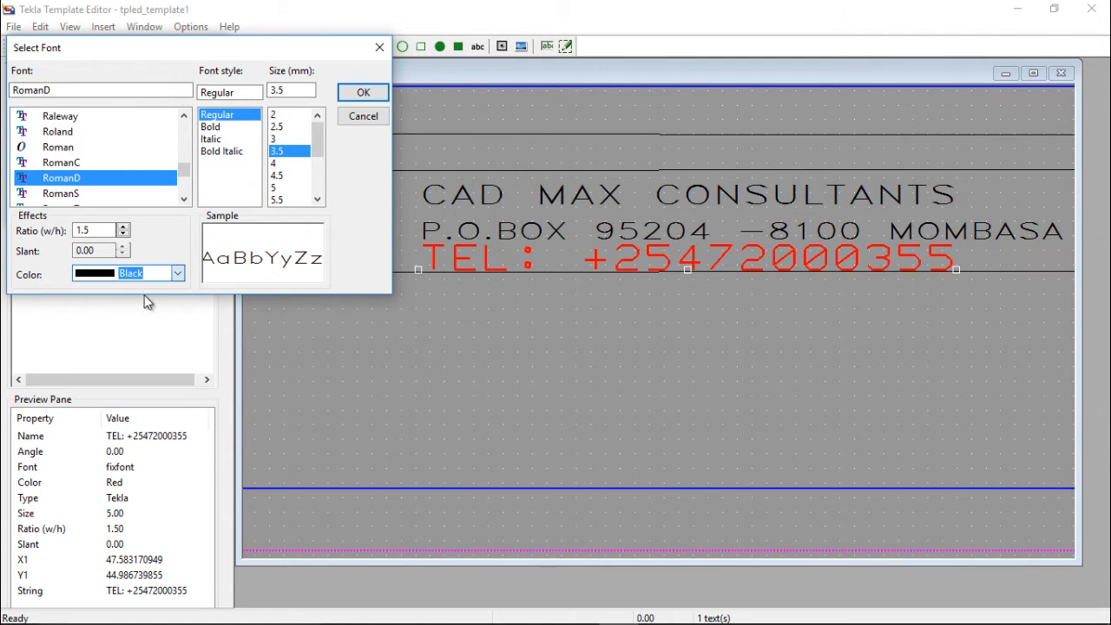
left_click(361, 94)
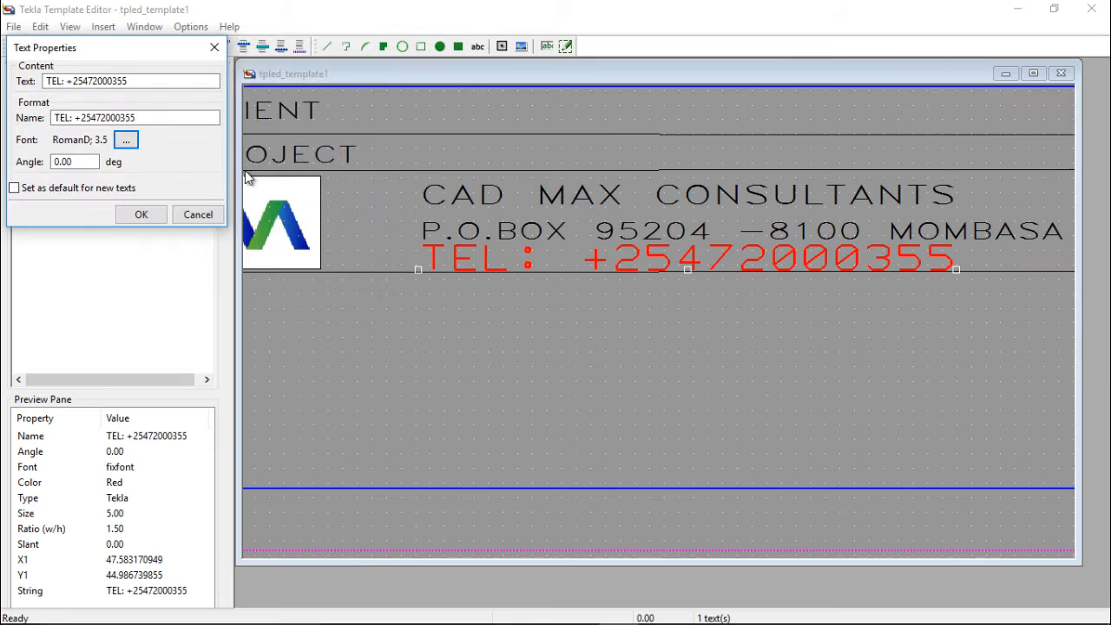
left_click(157, 215)
scroll(571, 246, "up", 1)
left_click_drag(573, 252, 641, 250)
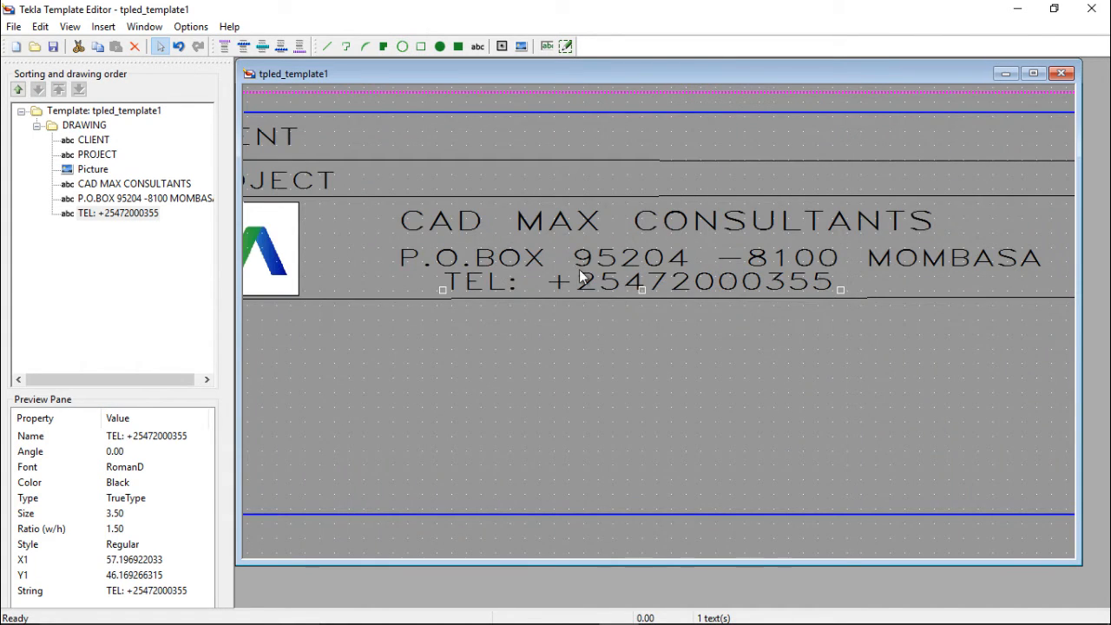
Shift the P.O.BOX address text slightly to the right.
scroll(580, 276, "down", 1)
scroll(673, 258, "up", 1)
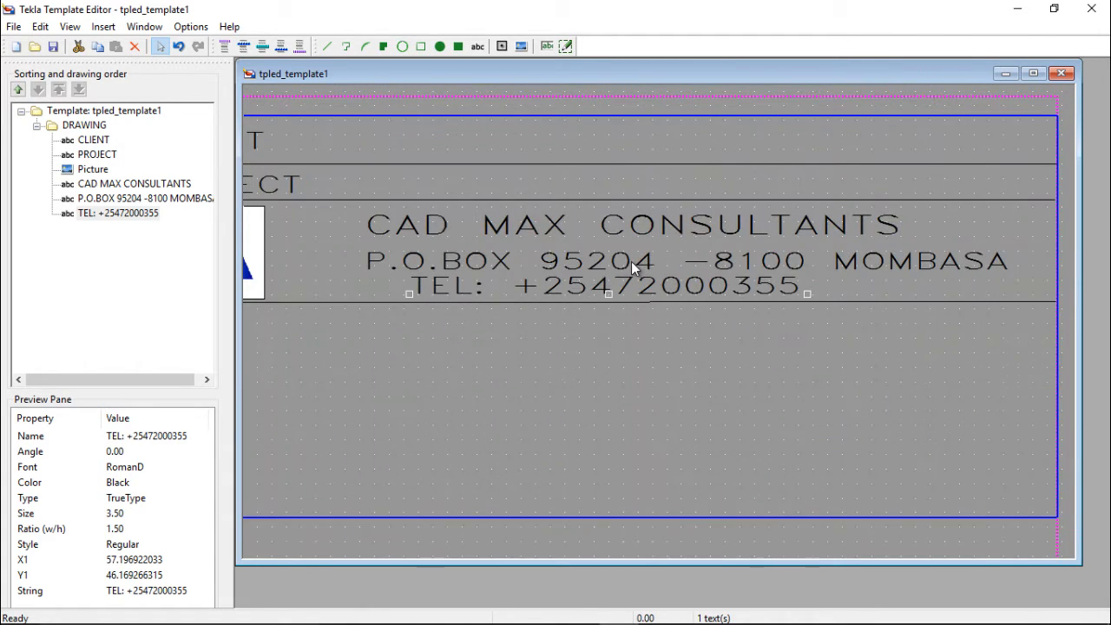
left_click(631, 261)
left_click_drag(628, 259, 644, 261)
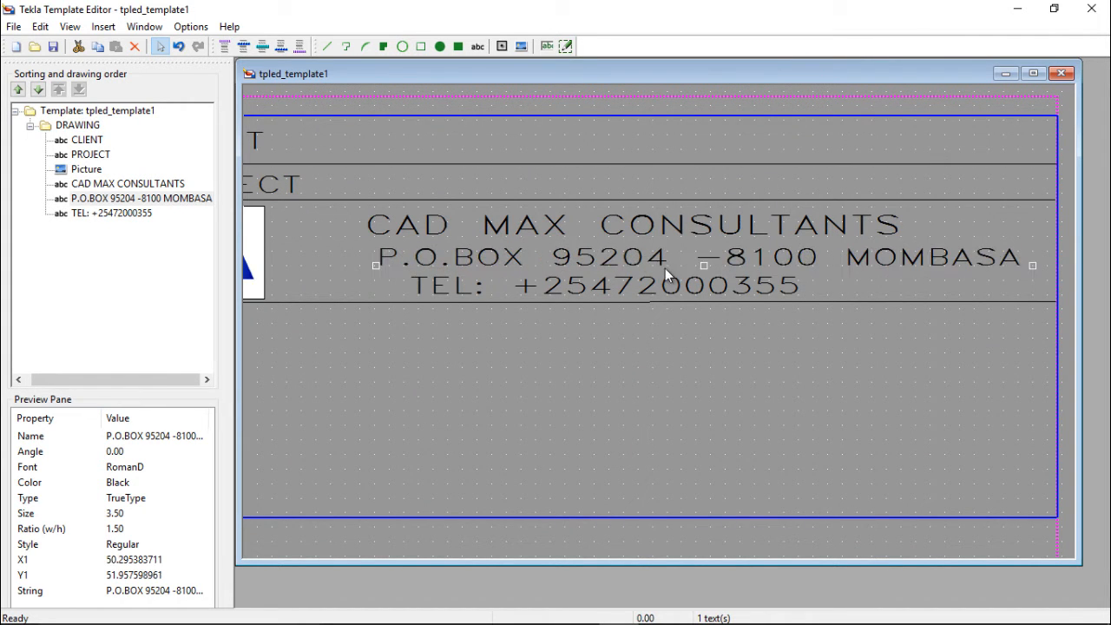
scroll(747, 248, "down", 3)
left_click(737, 300)
Extend the divider under the logo so its left end meets the frame border.
scroll(576, 249, "up", 2)
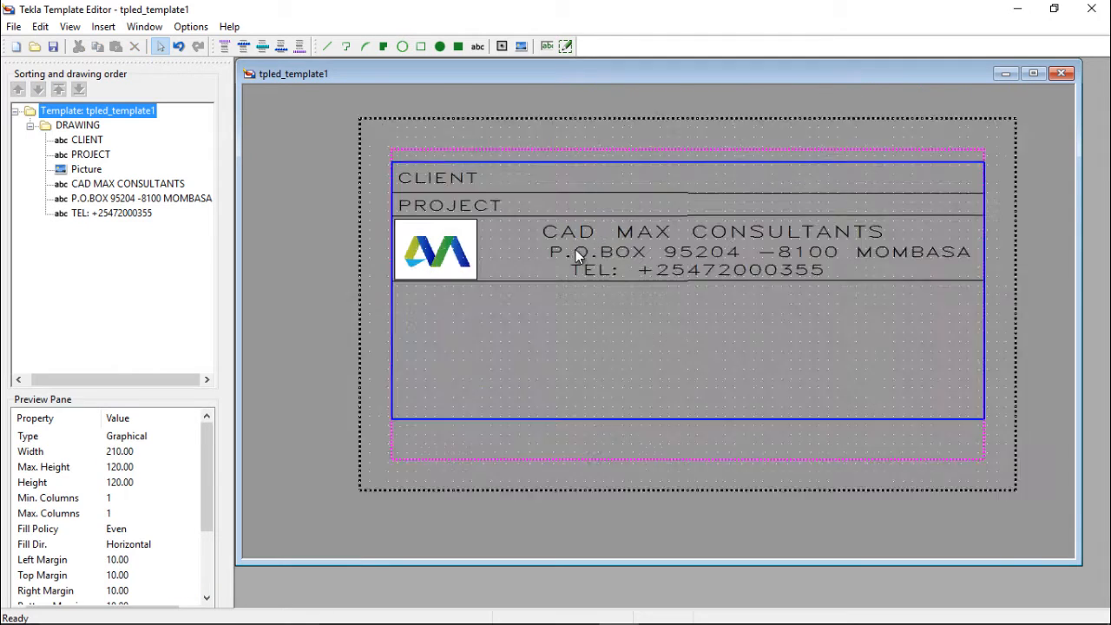
scroll(630, 252, "down", 2)
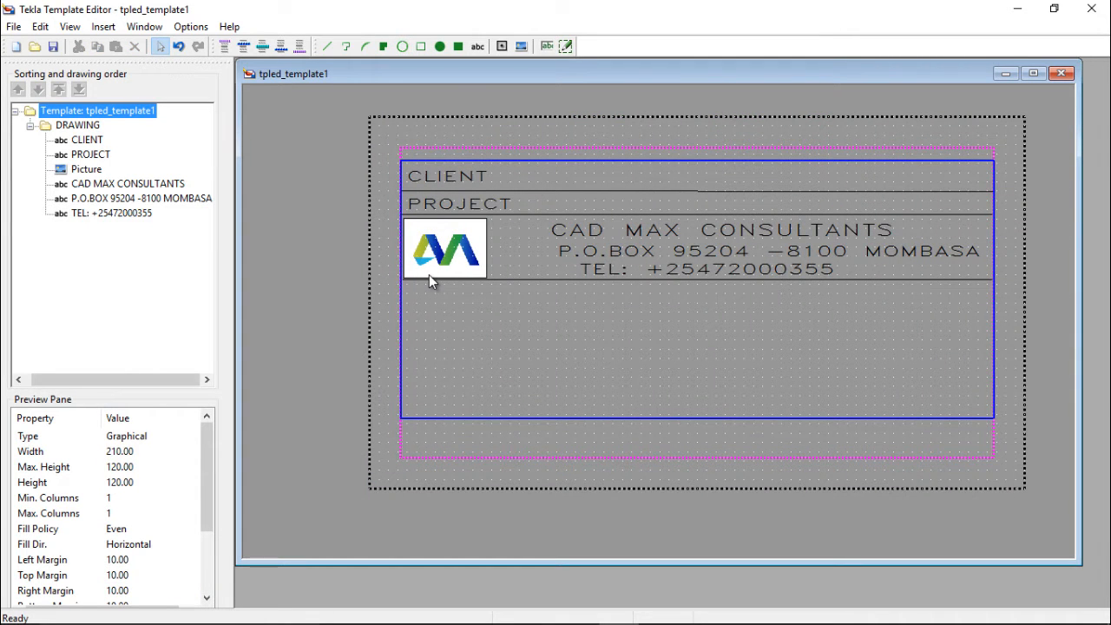
scroll(411, 294, "up", 3)
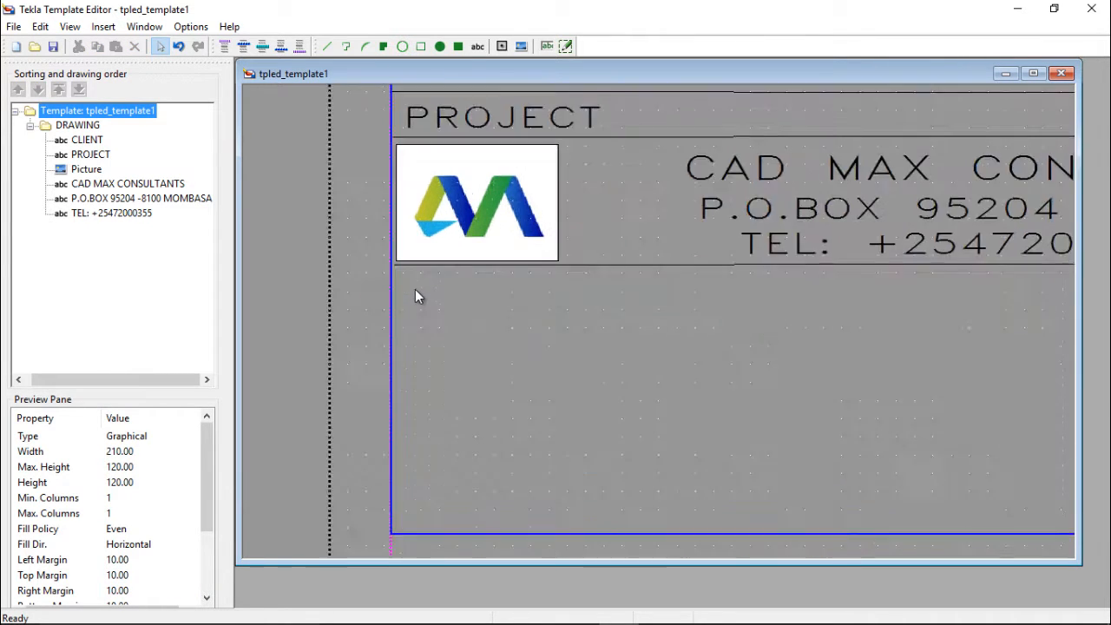
left_click(403, 256)
scroll(393, 256, "up", 3)
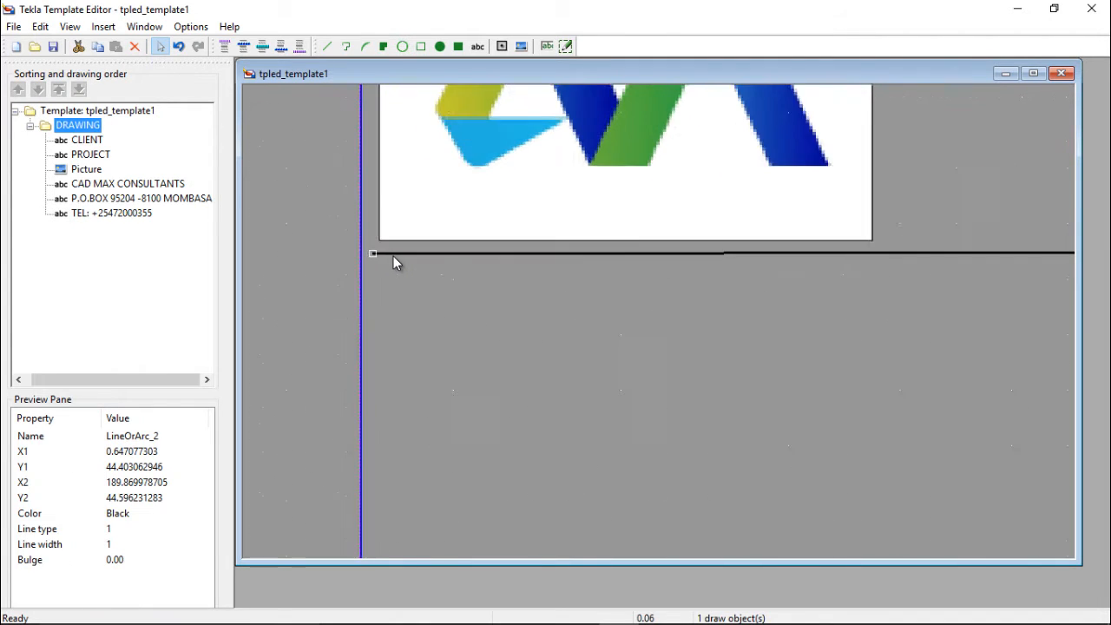
left_click_drag(361, 254, 344, 252)
left_click(369, 262)
scroll(522, 249, "down", 5)
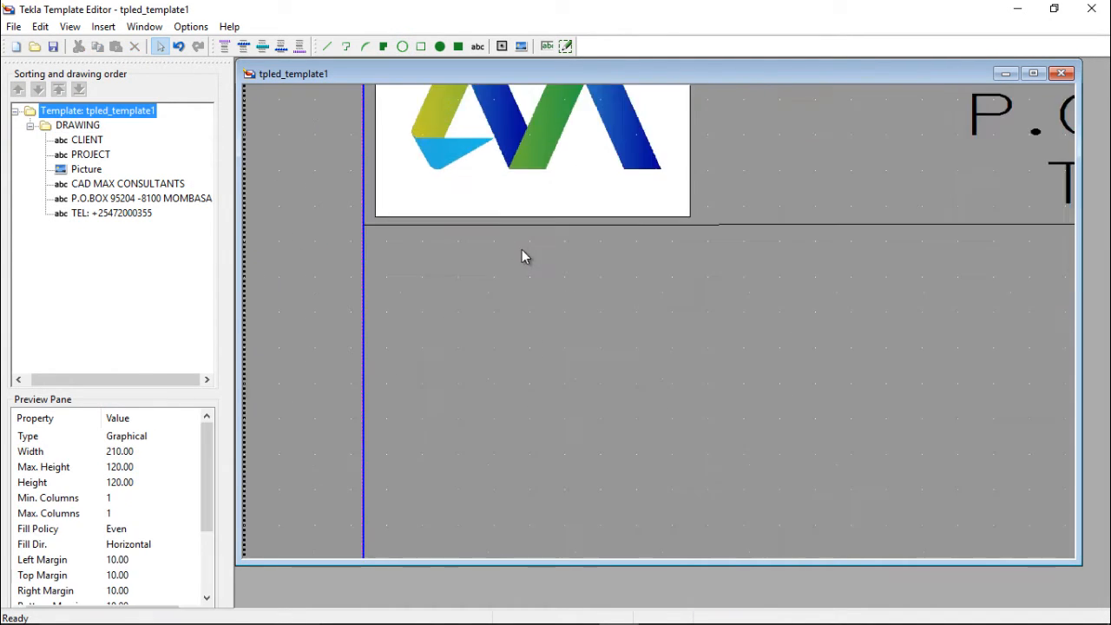
scroll(689, 236, "up", 2)
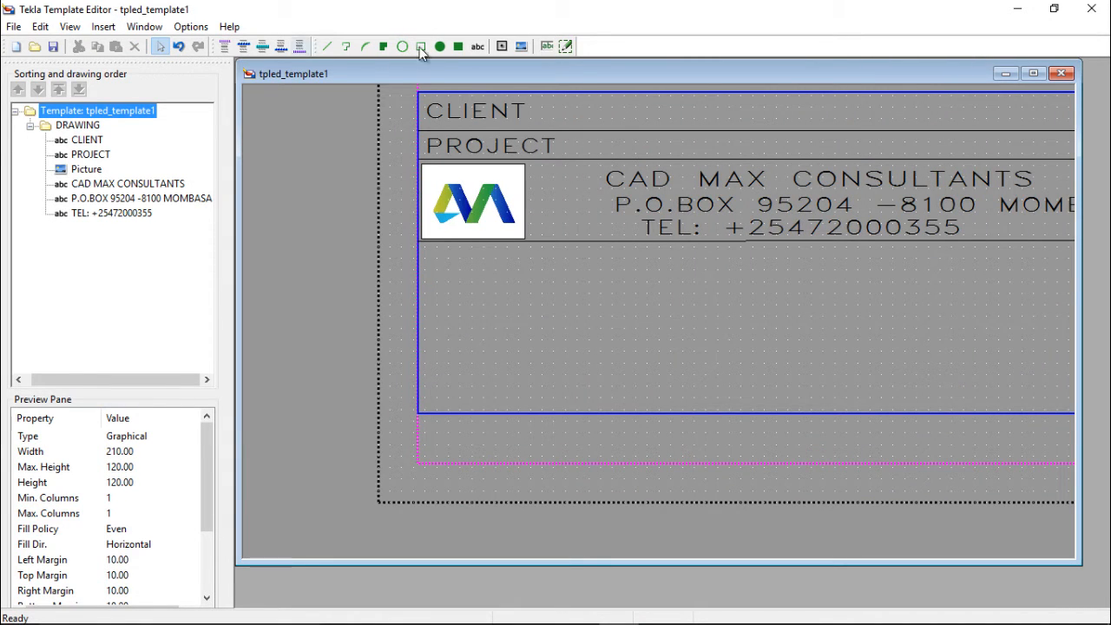
Add a "Drawn by" text label and place it just below the logo row.
left_click(477, 46)
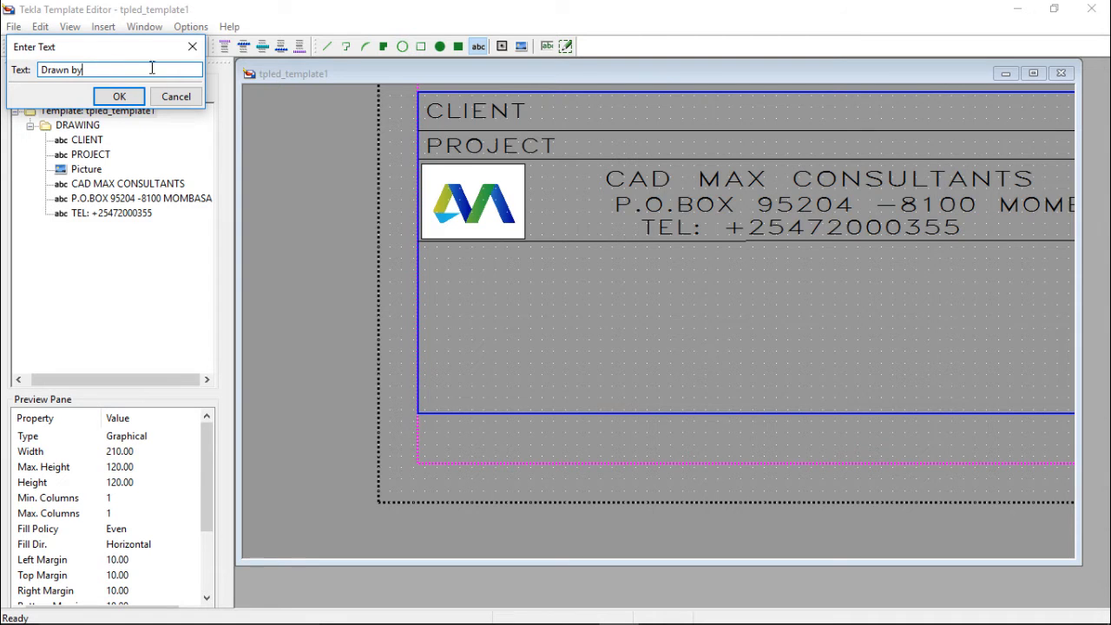
left_click(119, 95)
scroll(434, 280, "up", 1)
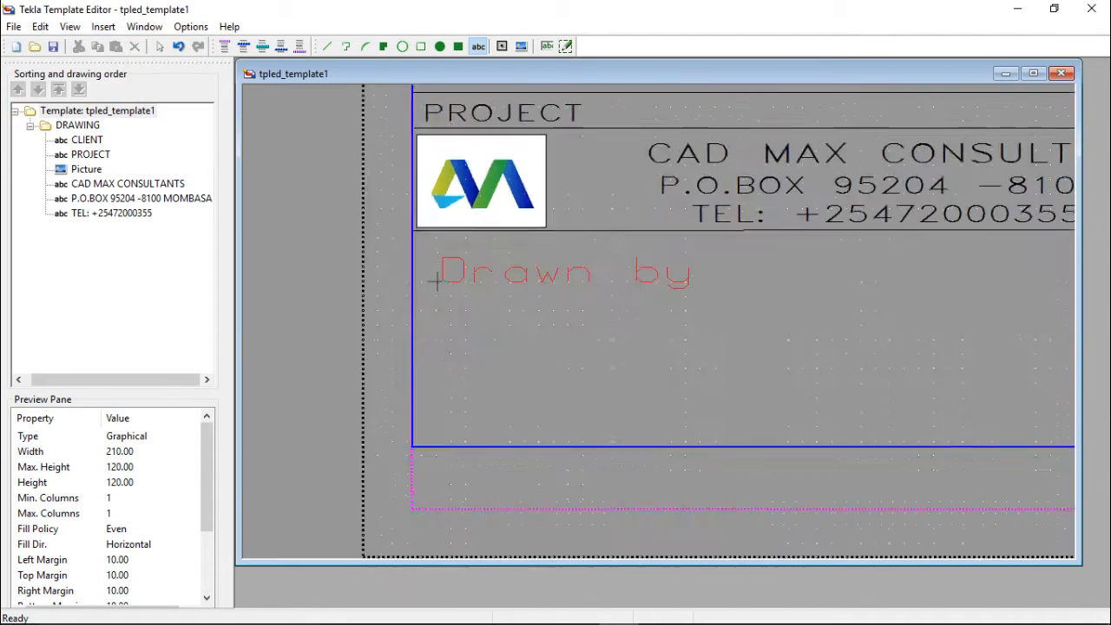
scroll(434, 280, "up", 1)
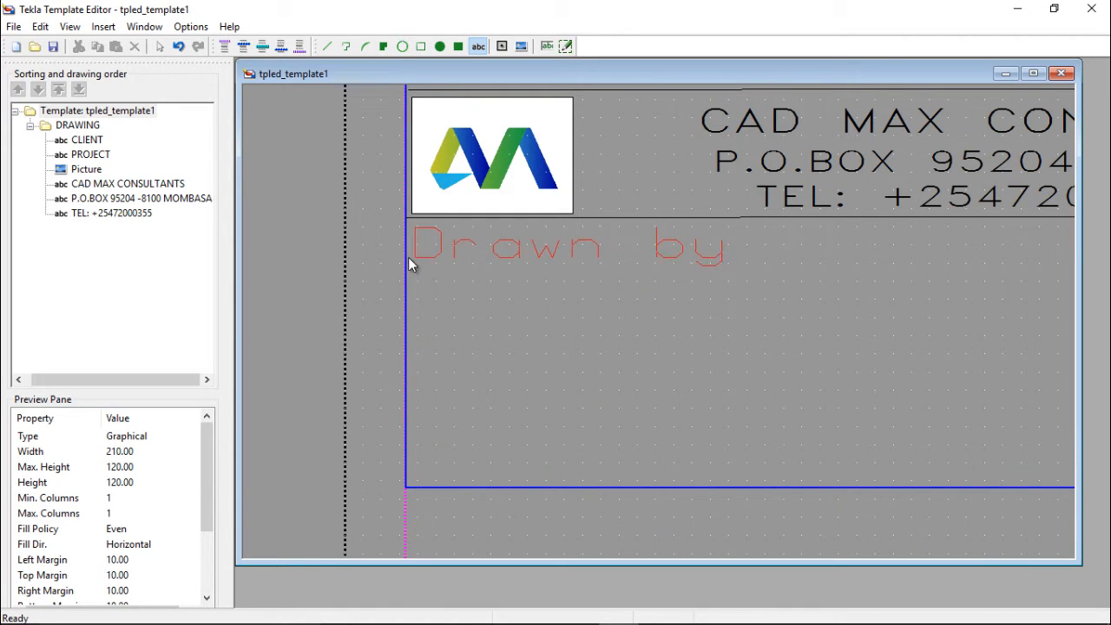
left_click(408, 257)
Style "Drawn by" as black RomanD size 3, then nudge it slightly up and left.
double_click(431, 256)
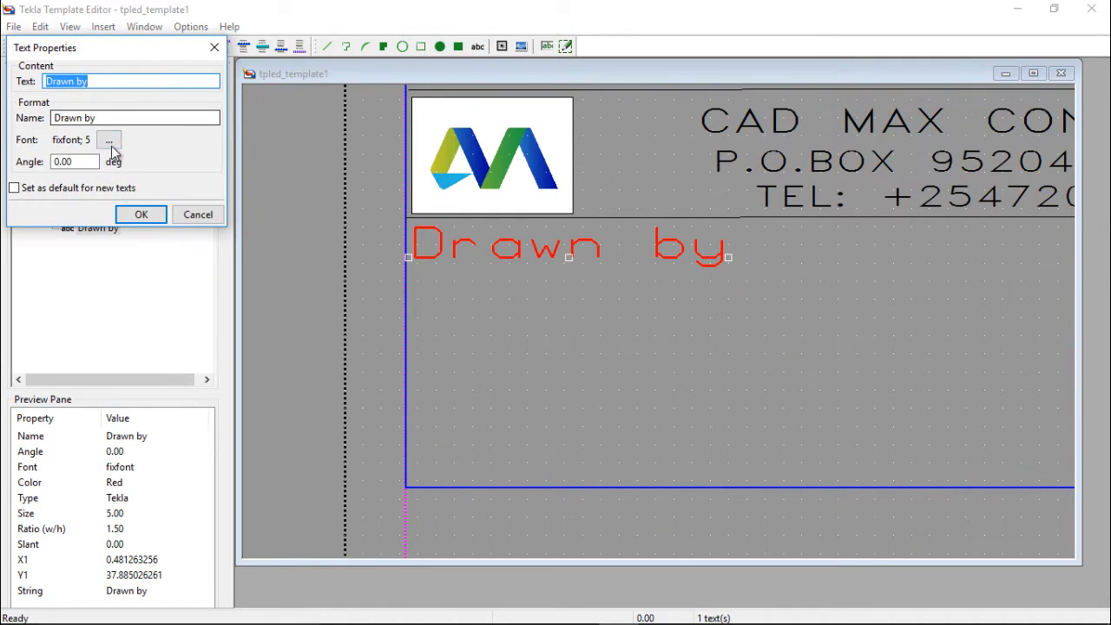
left_click(109, 142)
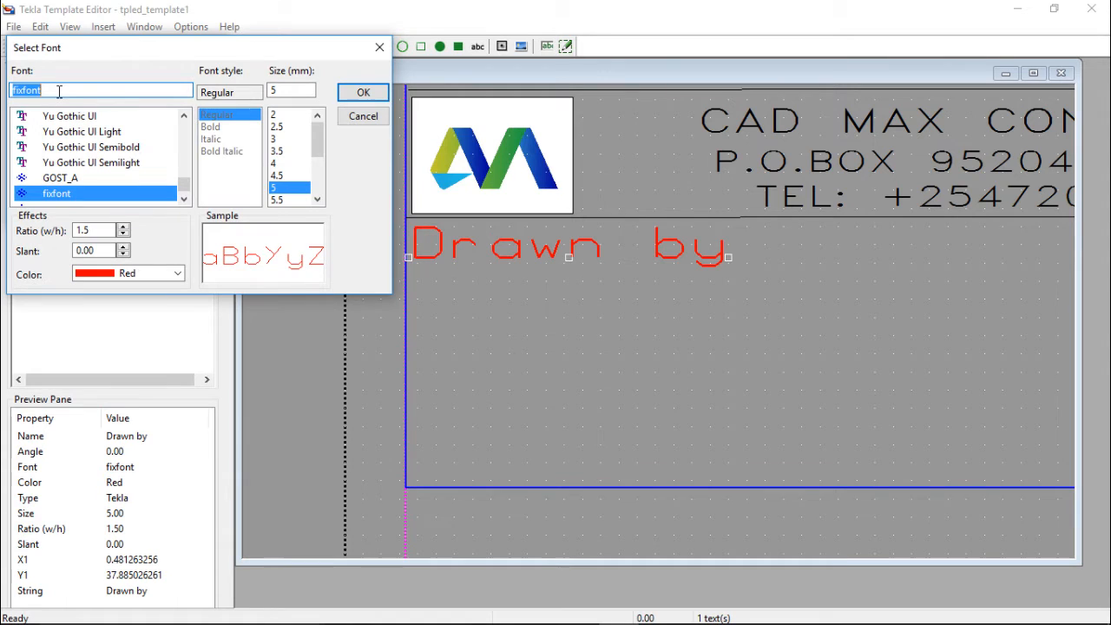
type("r")
left_click(66, 178)
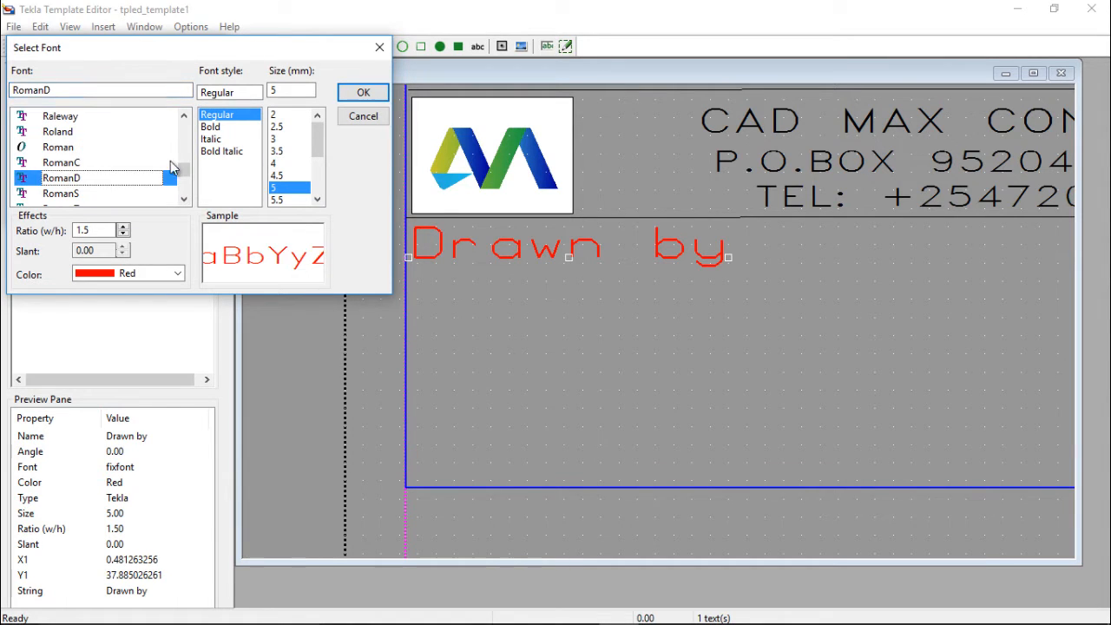
left_click(275, 139)
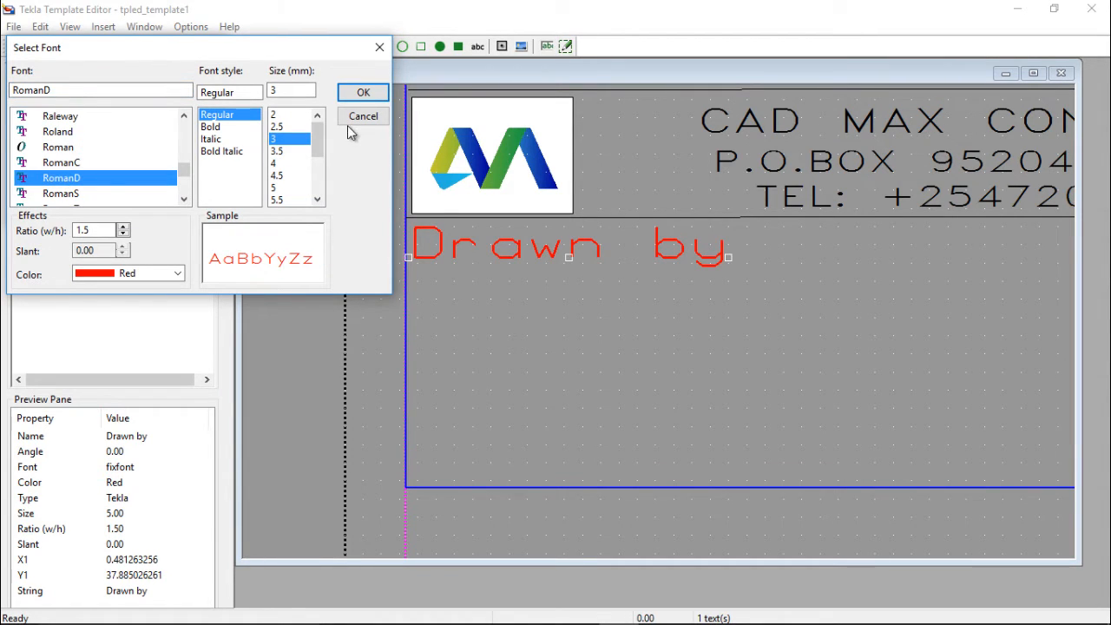
left_click(177, 273)
left_click(130, 293)
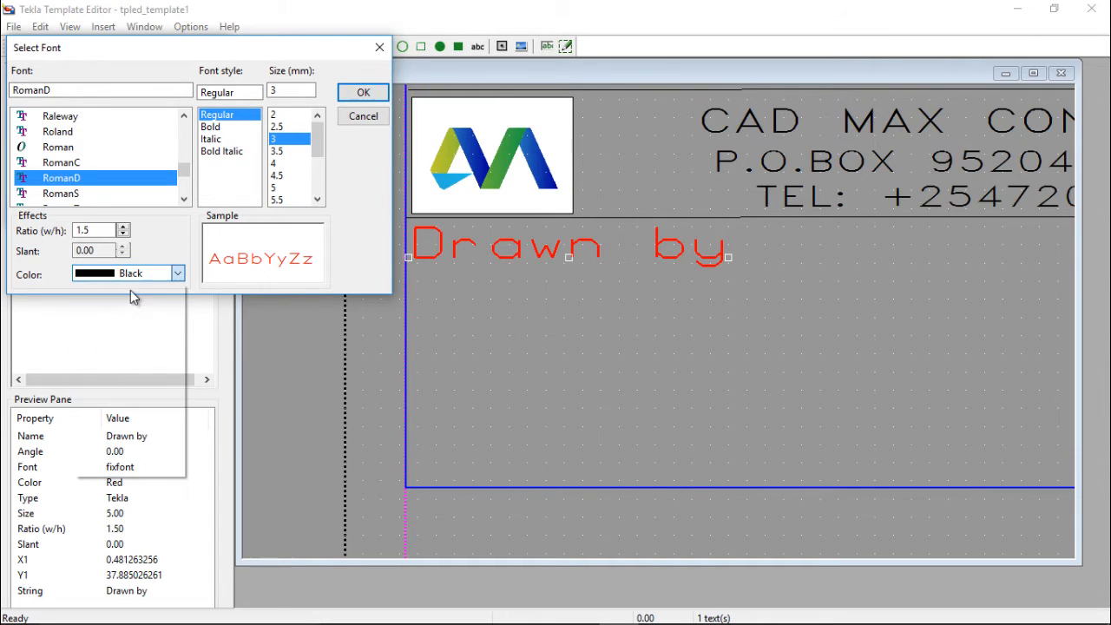
left_click(361, 94)
left_click(134, 214)
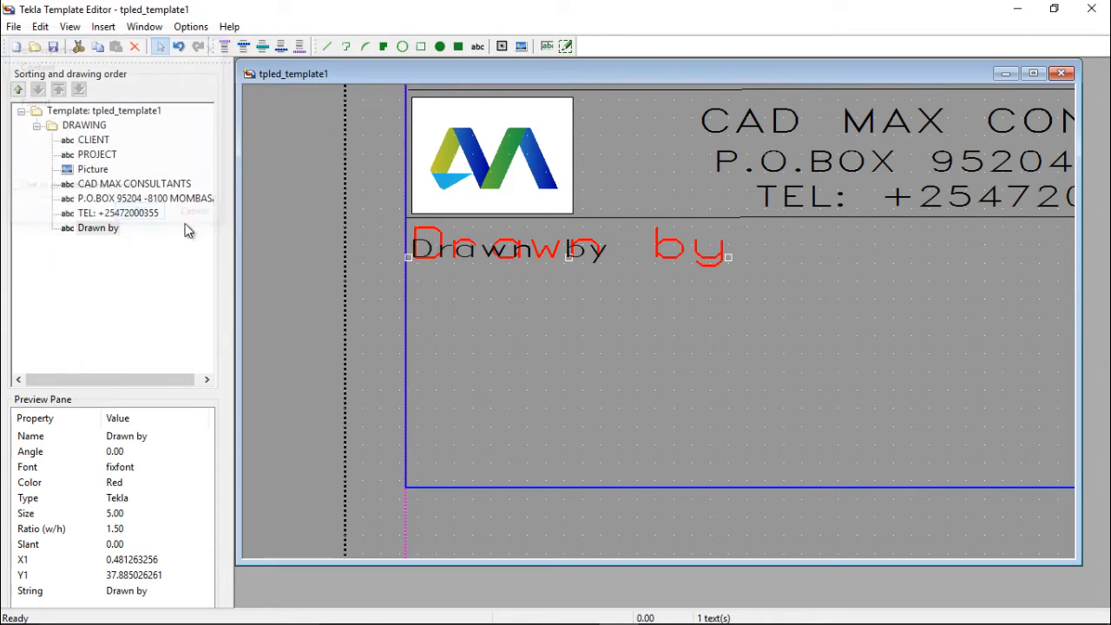
scroll(516, 259, "up", 2)
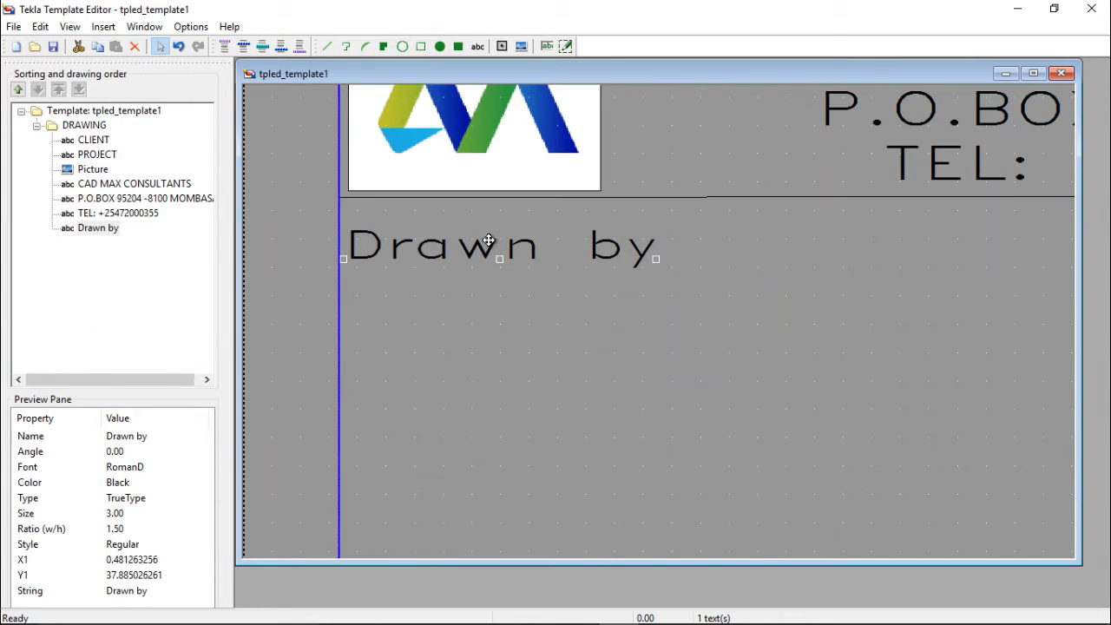
left_click_drag(489, 239, 486, 233)
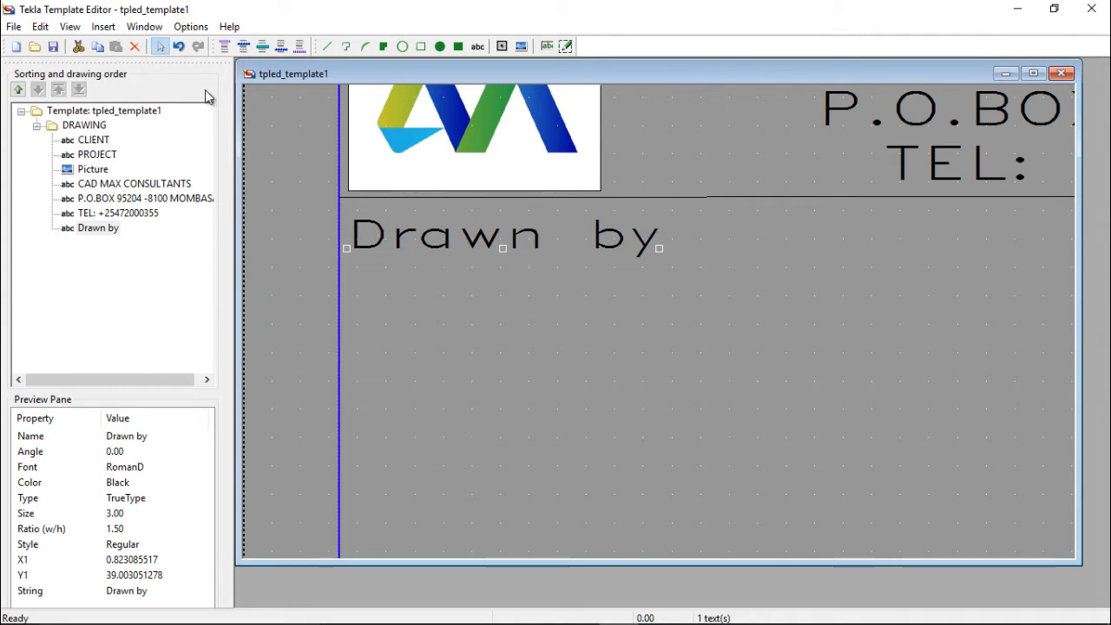
Add an "Appr'd by" text label and place it below Drawn by.
left_click(477, 47)
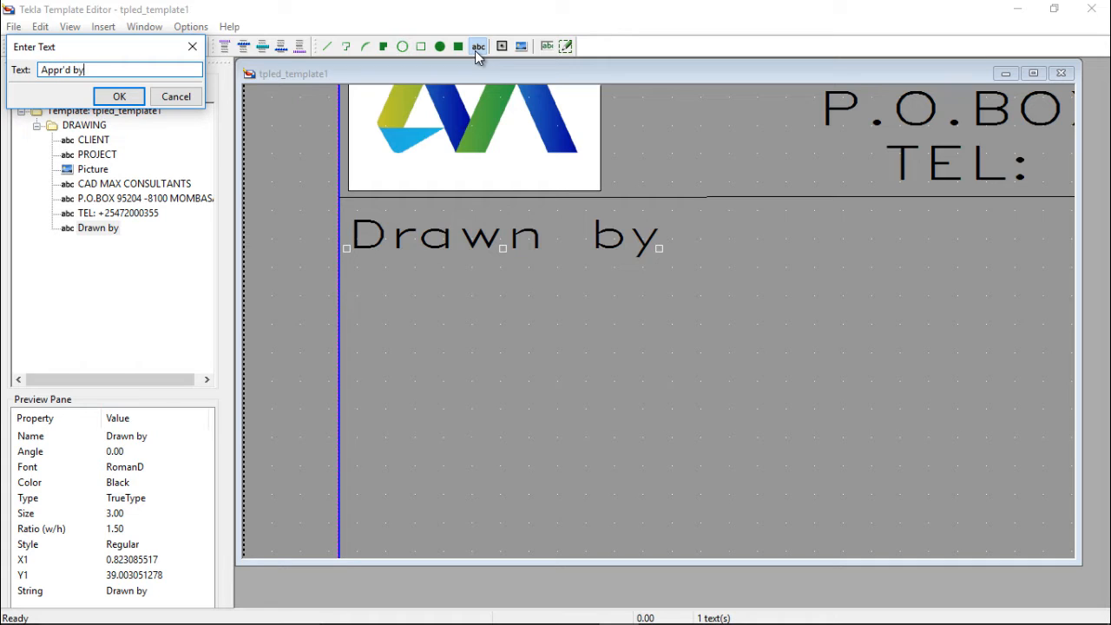
left_click(113, 98)
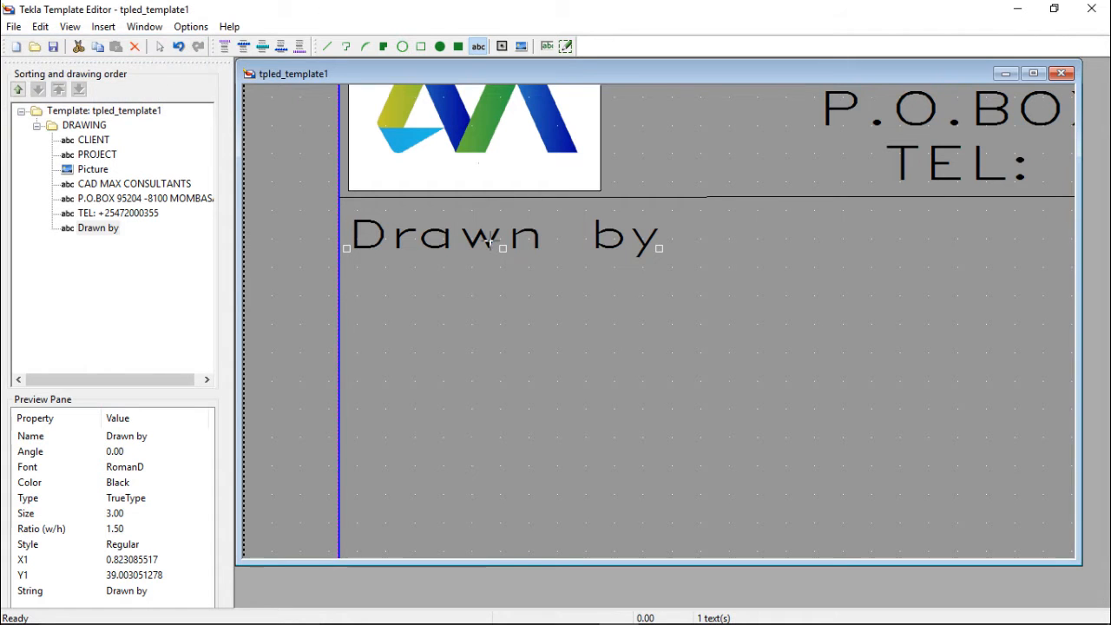
scroll(357, 303, "up", 2)
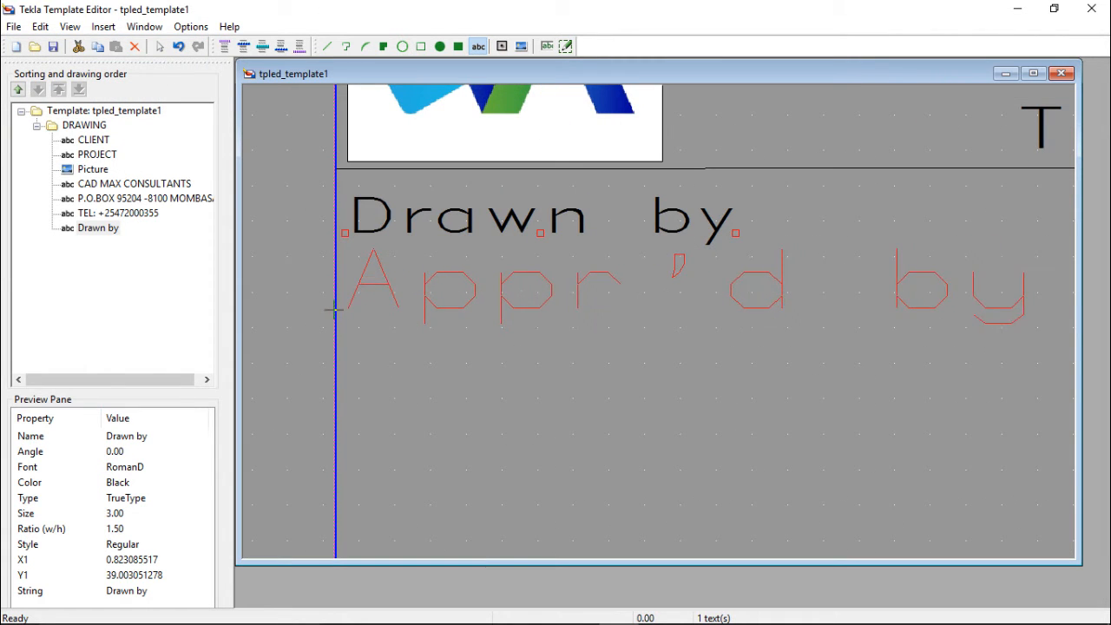
left_click(340, 313)
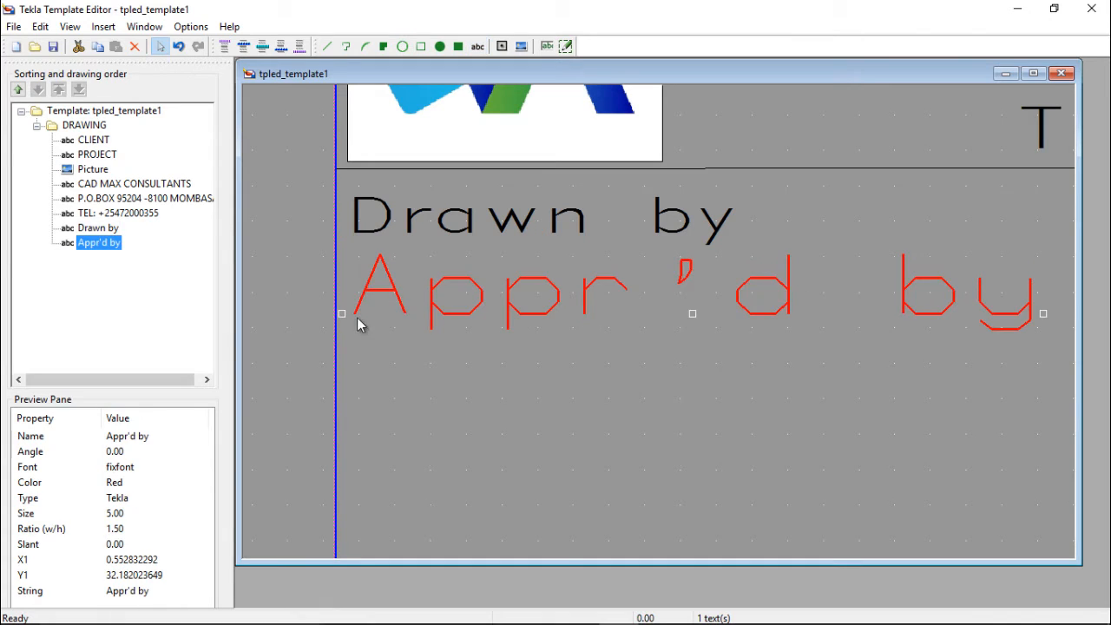
Set the Appr'd by text to RomanD font, size 3, colour Black.
double_click(399, 305)
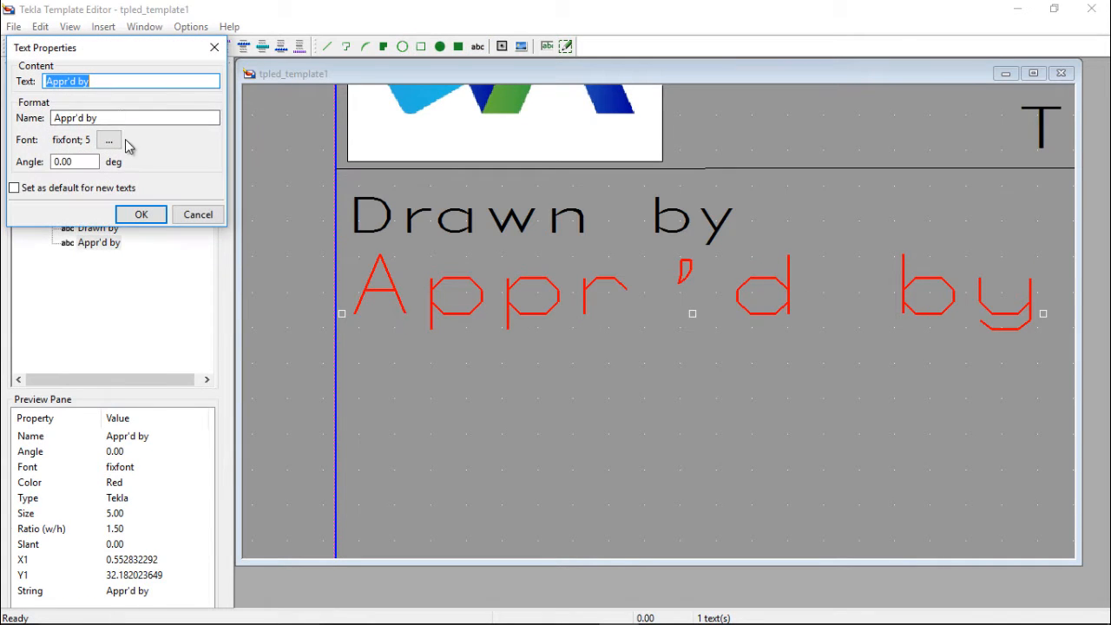
left_click(108, 141)
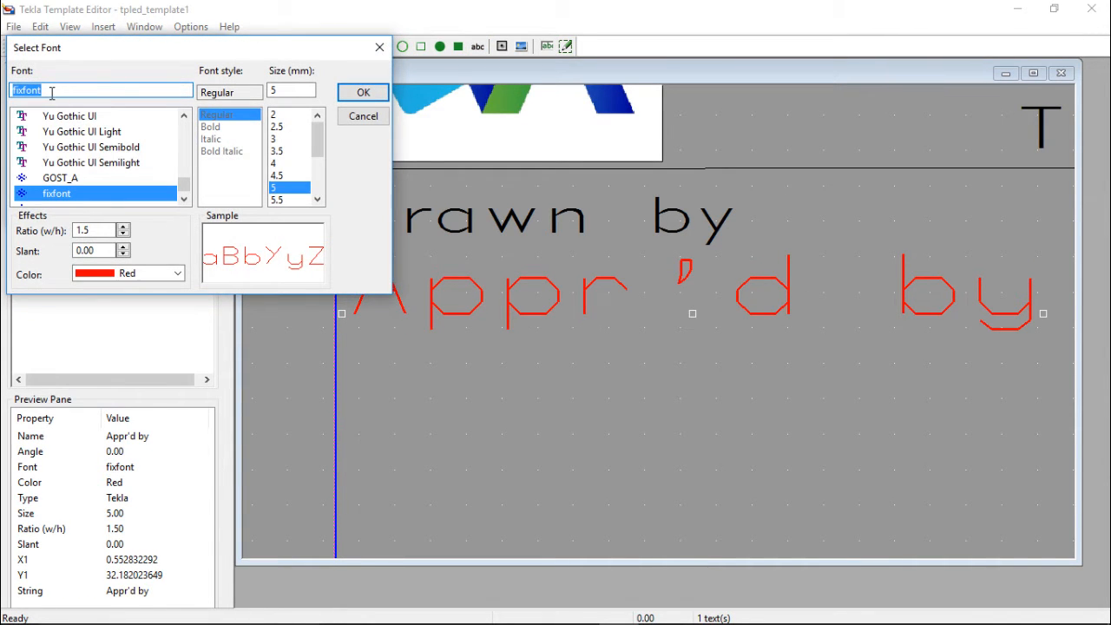
type("ro")
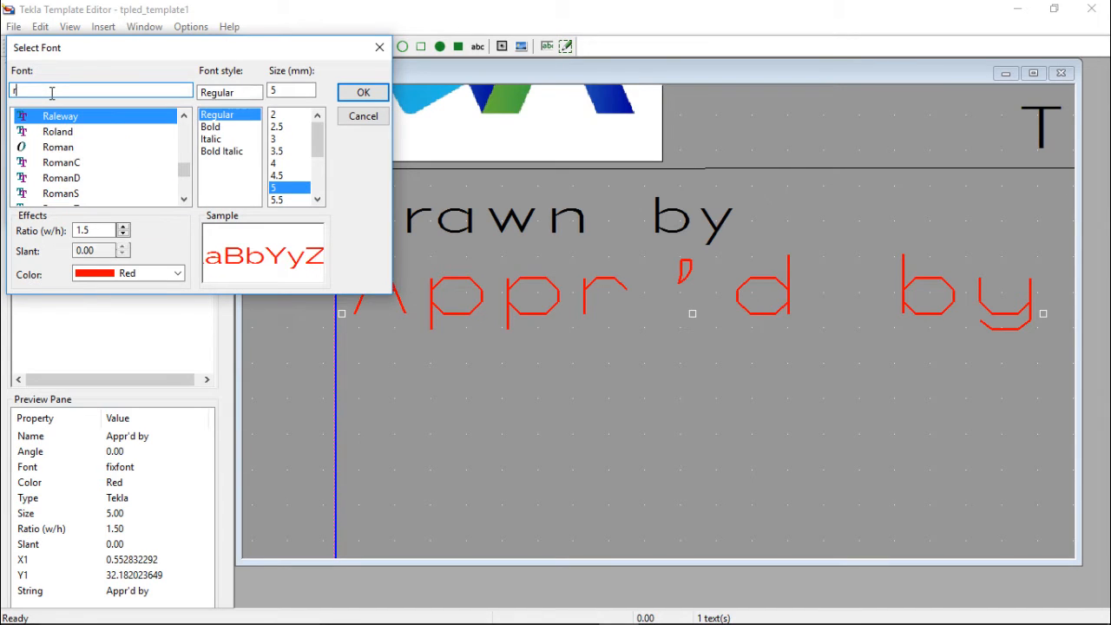
left_click(75, 181)
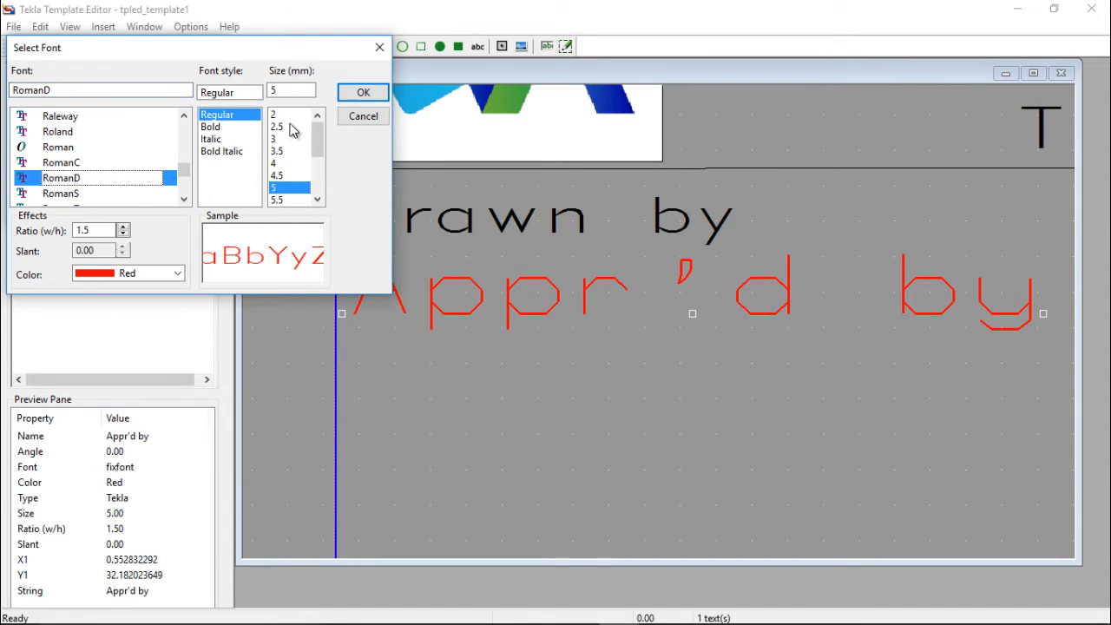
left_click(280, 140)
left_click(177, 273)
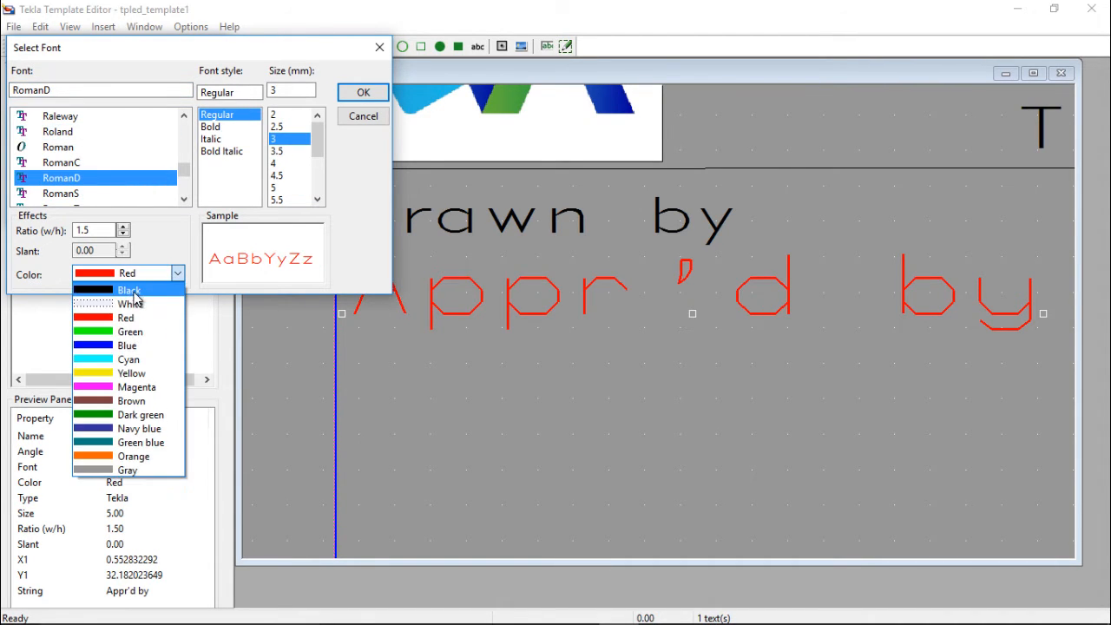
left_click(100, 288)
left_click(360, 92)
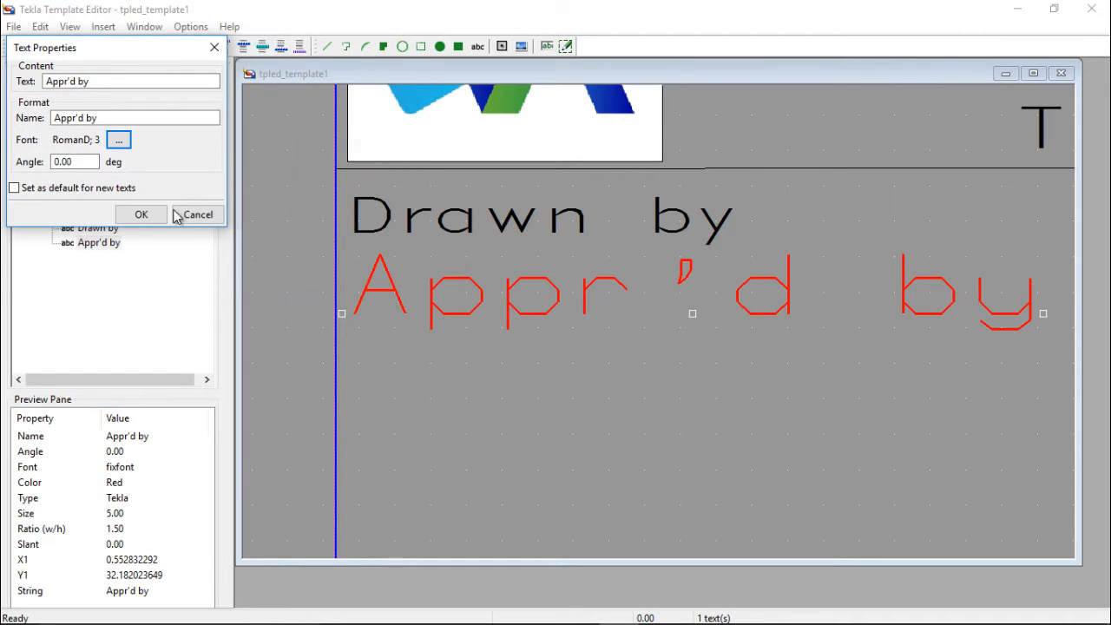
left_click(142, 214)
scroll(519, 302, "down", 2)
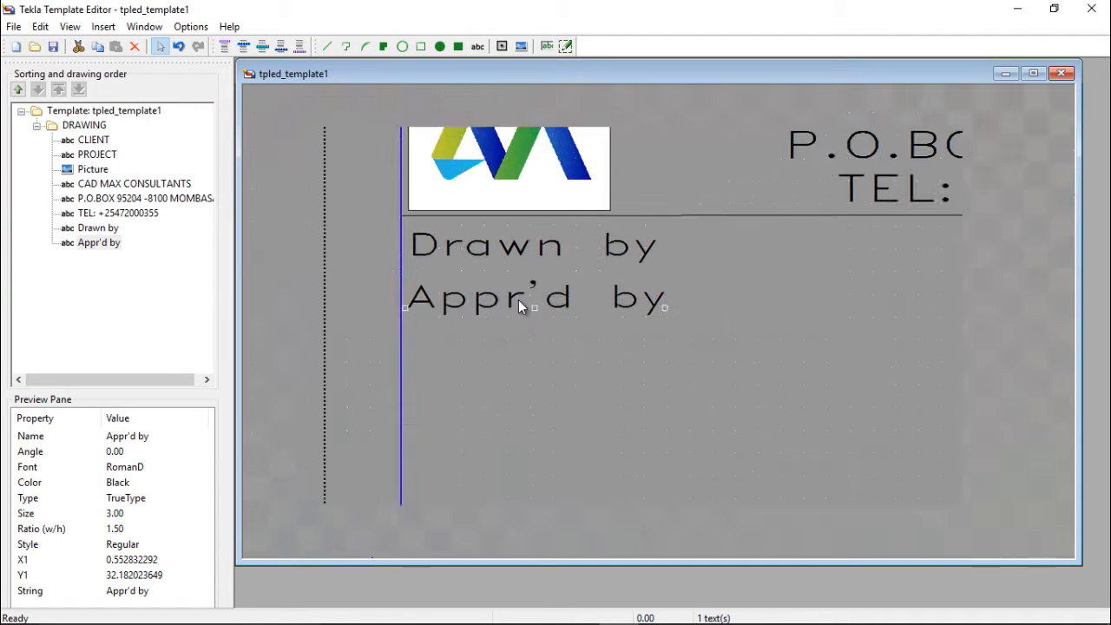
Add a "Date" text label and place it below Appr'd by.
left_click(477, 46)
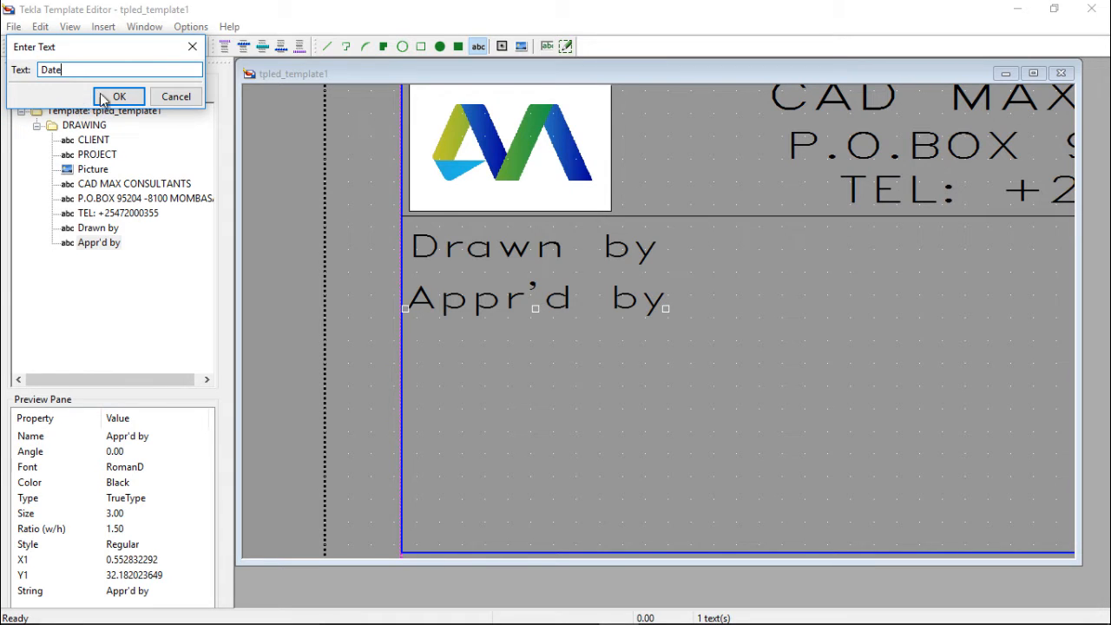
left_click(115, 97)
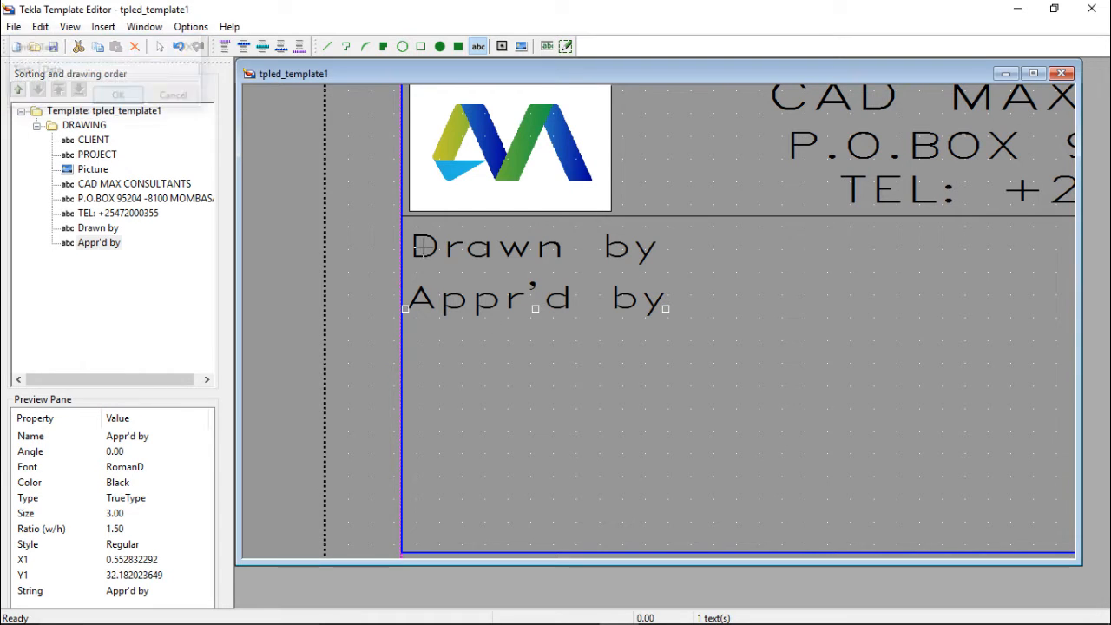
left_click(405, 367)
Set the Date text to colour Black, RomanD font, size 3.
double_click(437, 374)
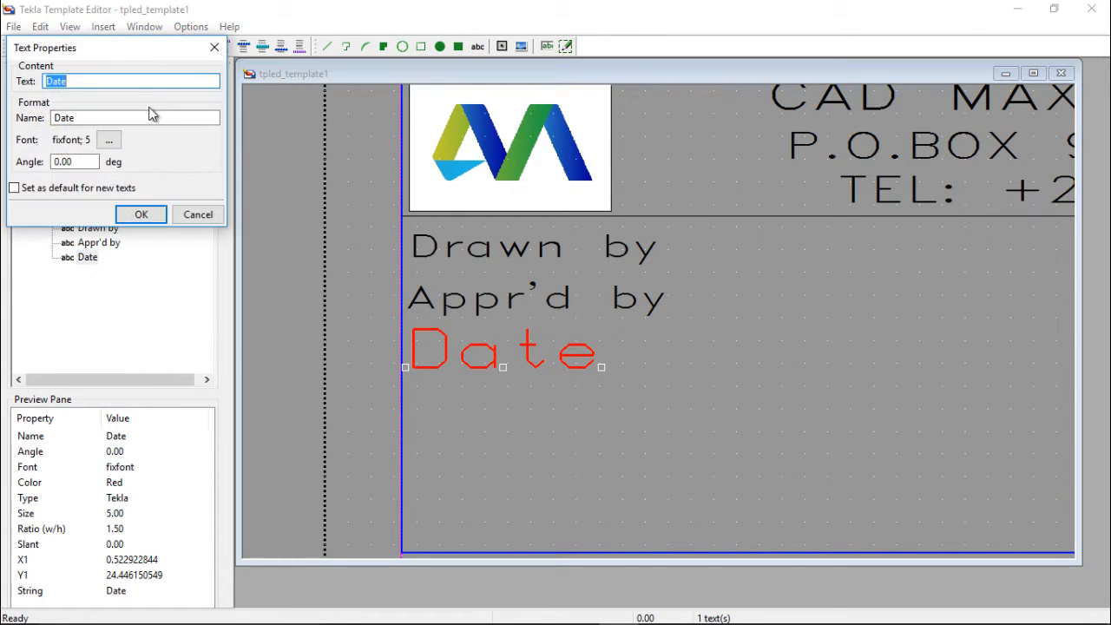
left_click(109, 141)
left_click(174, 273)
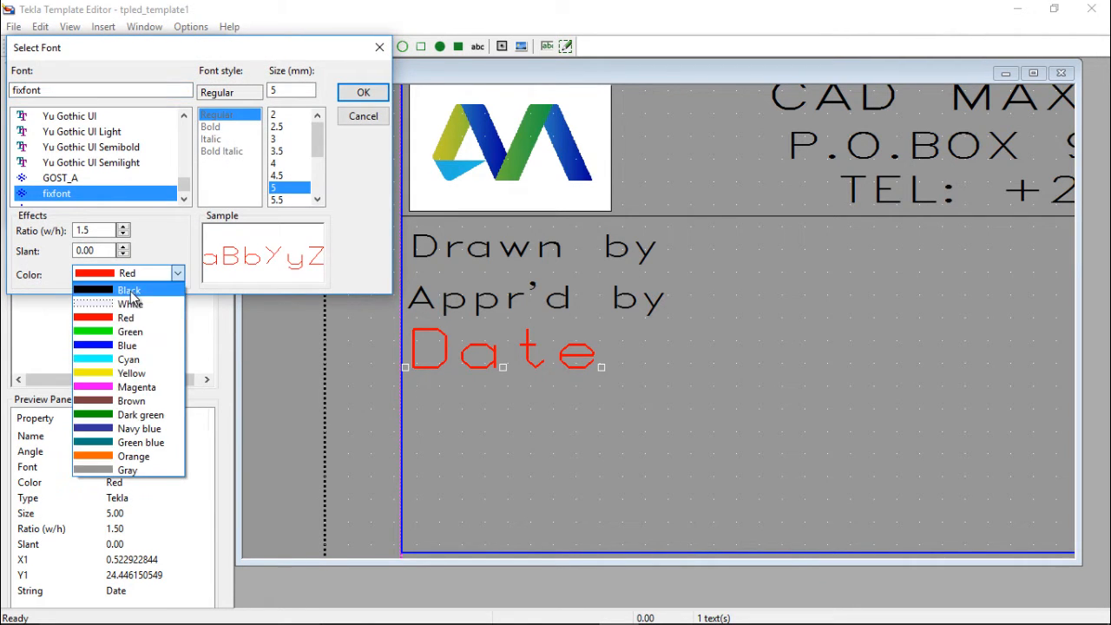
left_click(131, 293)
left_click_drag(41, 90, 10, 93)
type("ro")
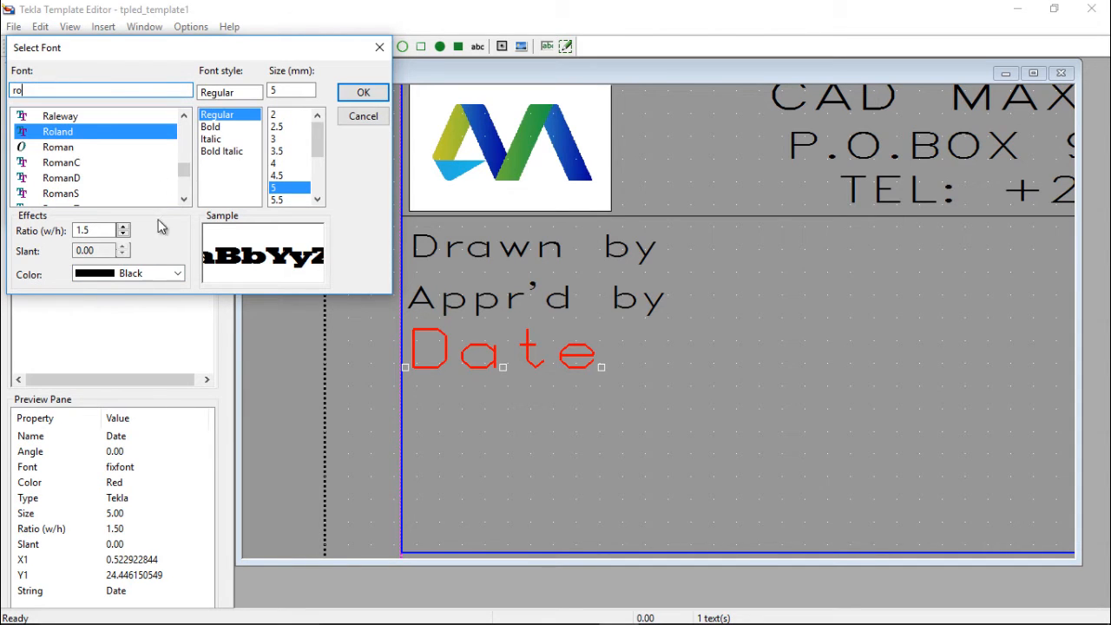
left_click(73, 179)
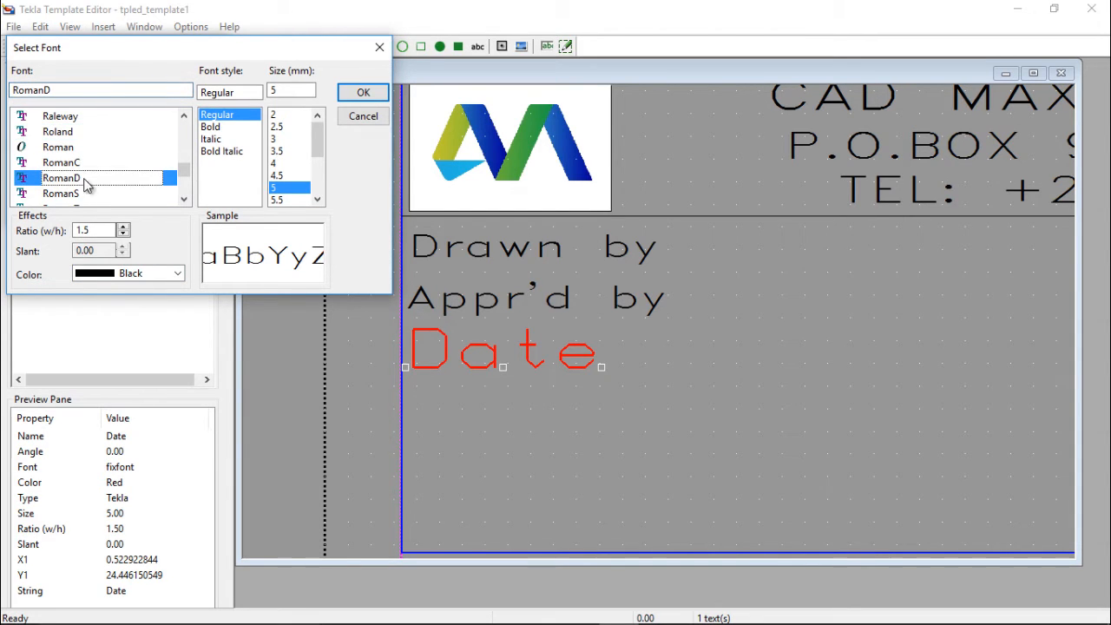
left_click(275, 140)
left_click(363, 92)
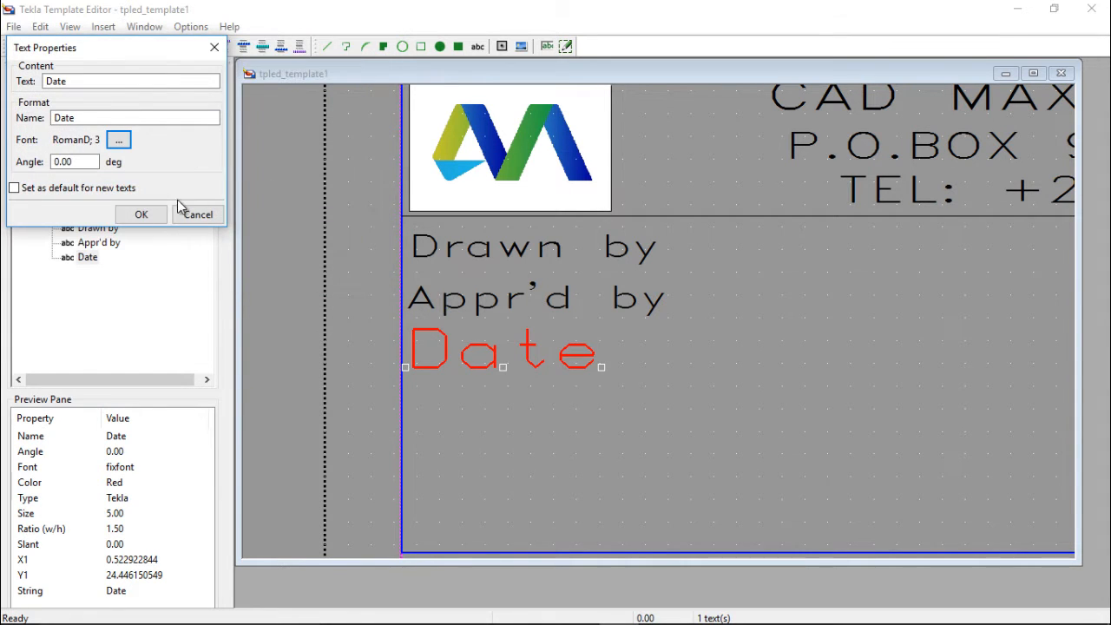
left_click(144, 214)
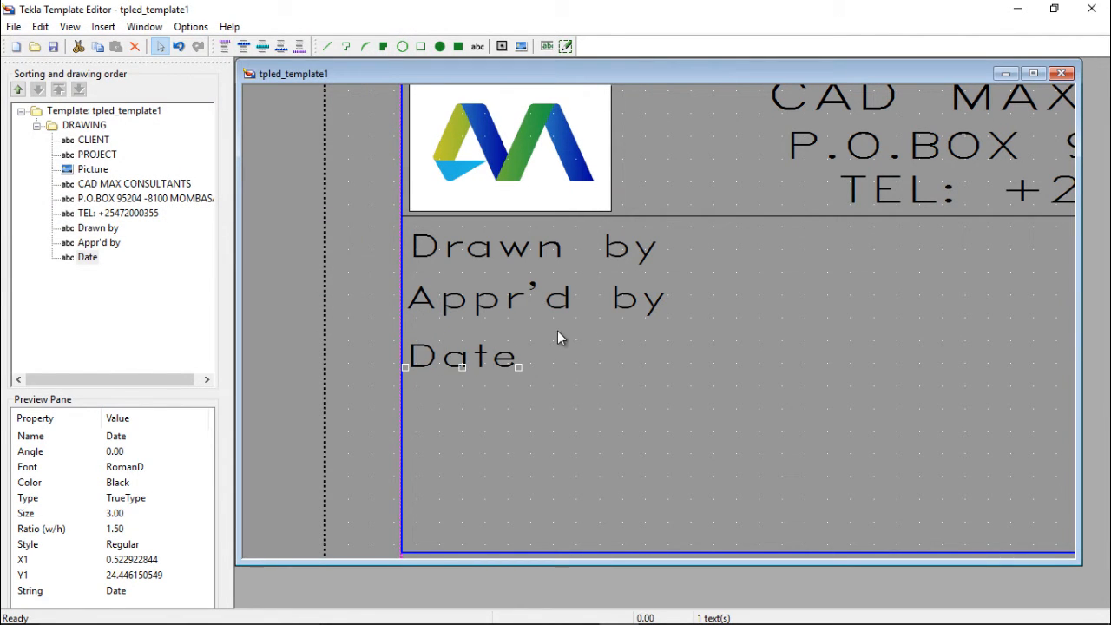
scroll(558, 330, "down", 1)
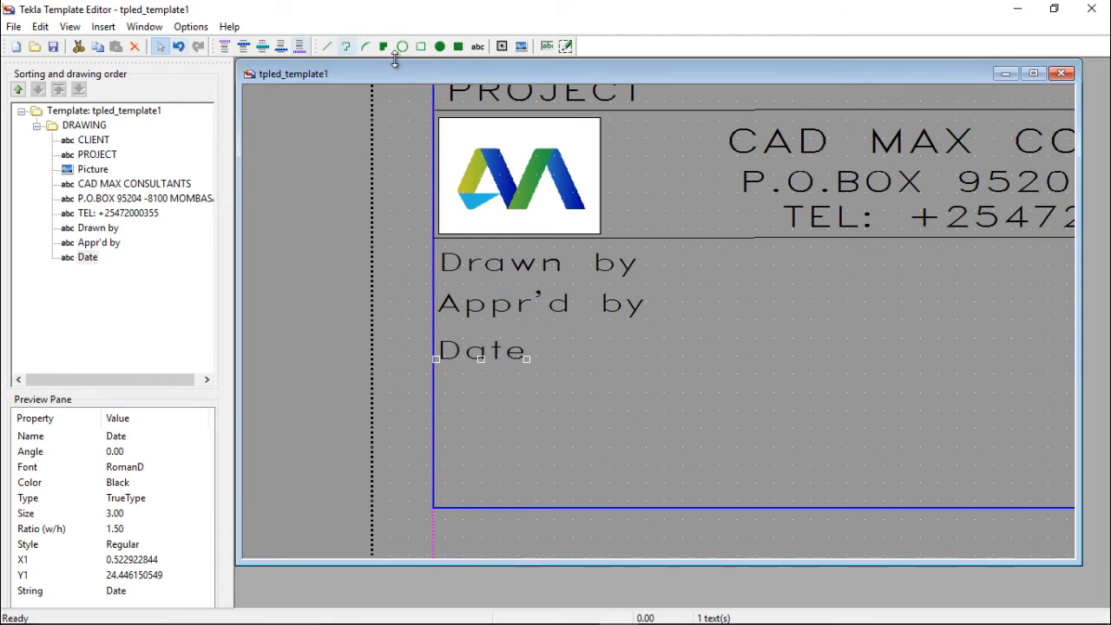
Add a "Scale" text label and place it below Date.
left_click(477, 47)
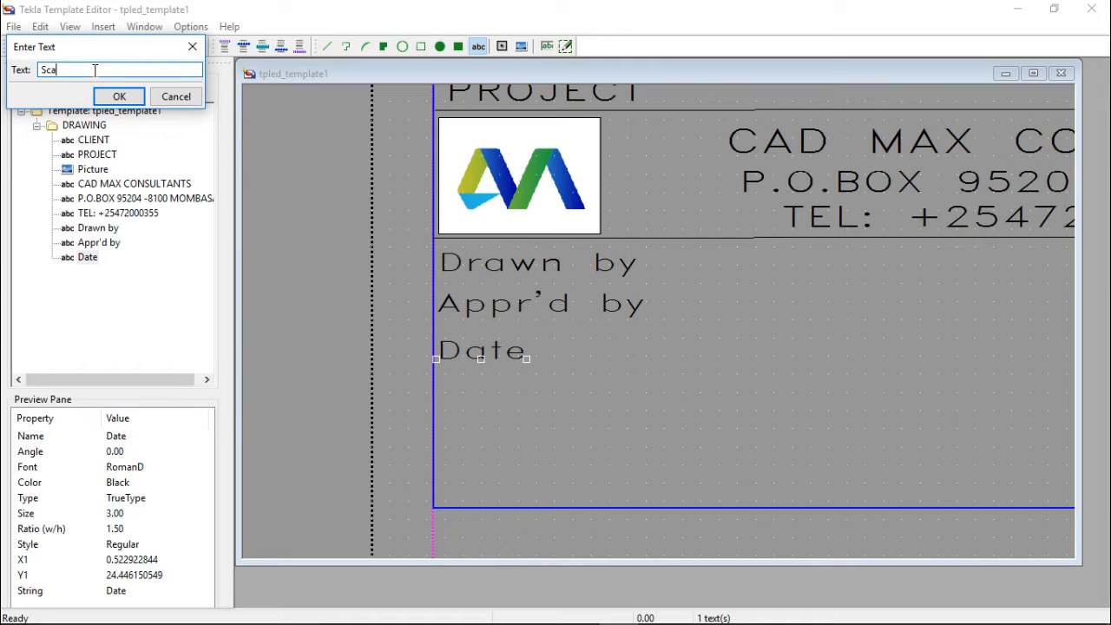
type("Scale")
left_click(119, 96)
scroll(429, 395, "up", 2)
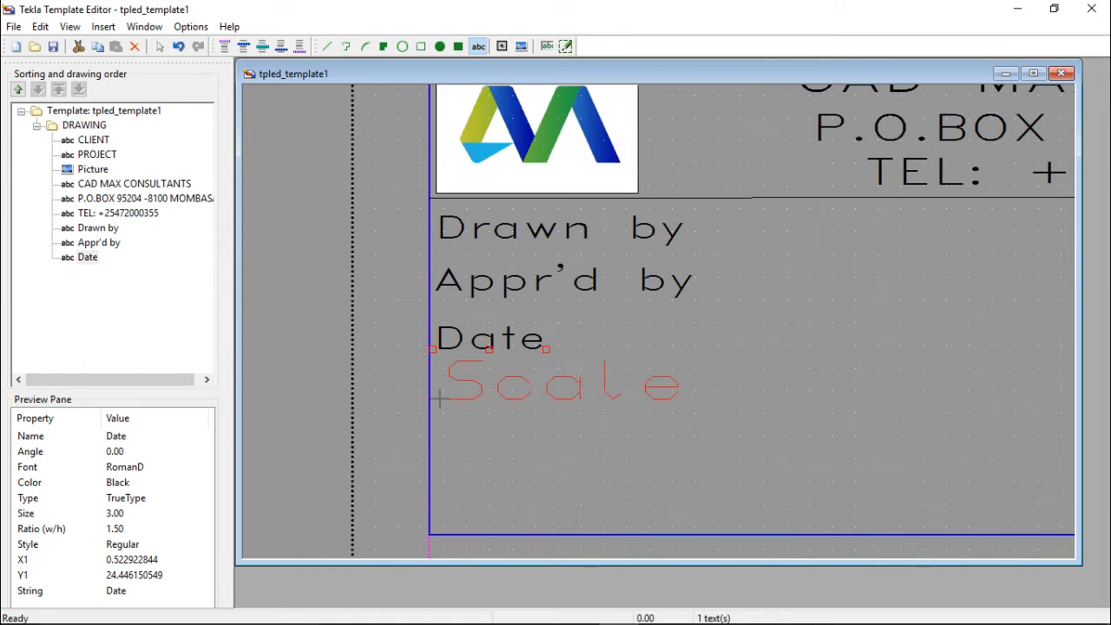
left_click(430, 401)
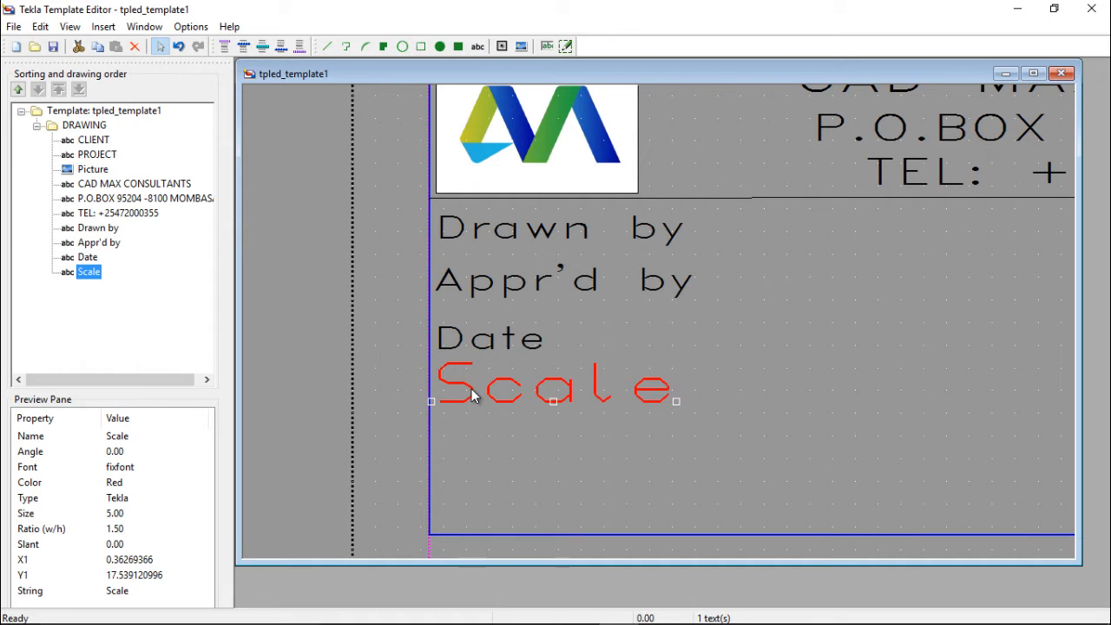
Set the Scale text to RomanD font, size 3, colour Black.
double_click(471, 396)
left_click(109, 140)
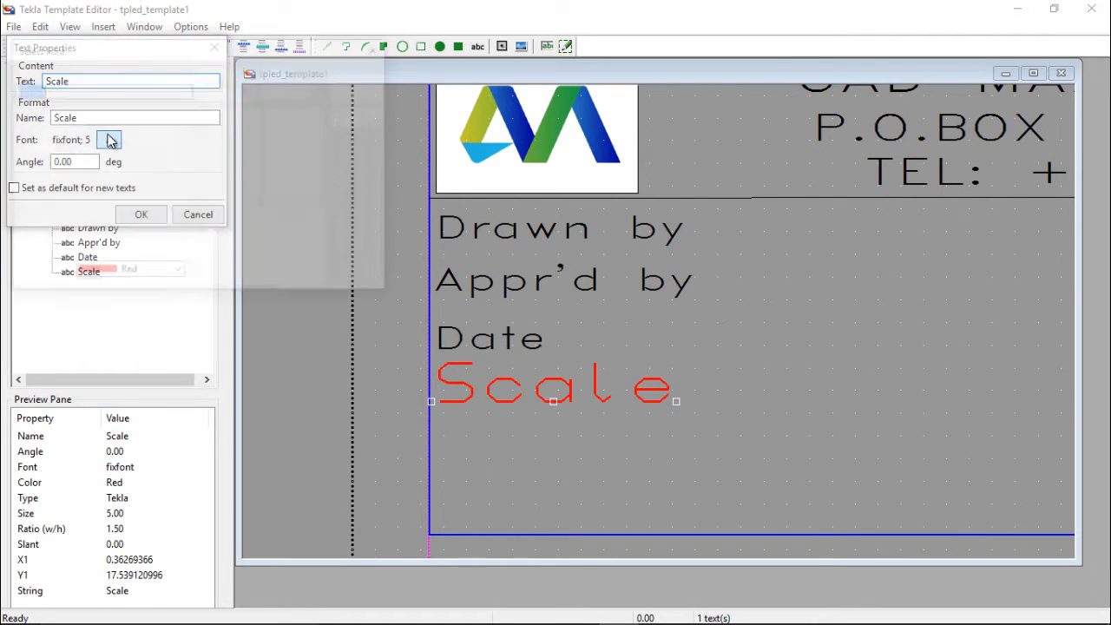
type("ro")
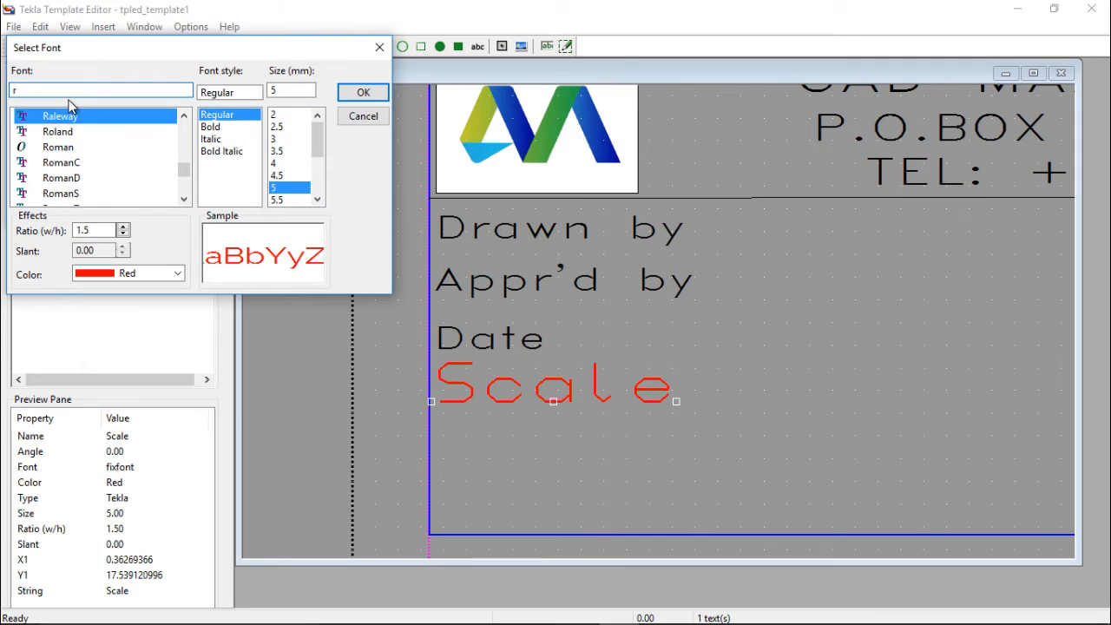
left_click(76, 178)
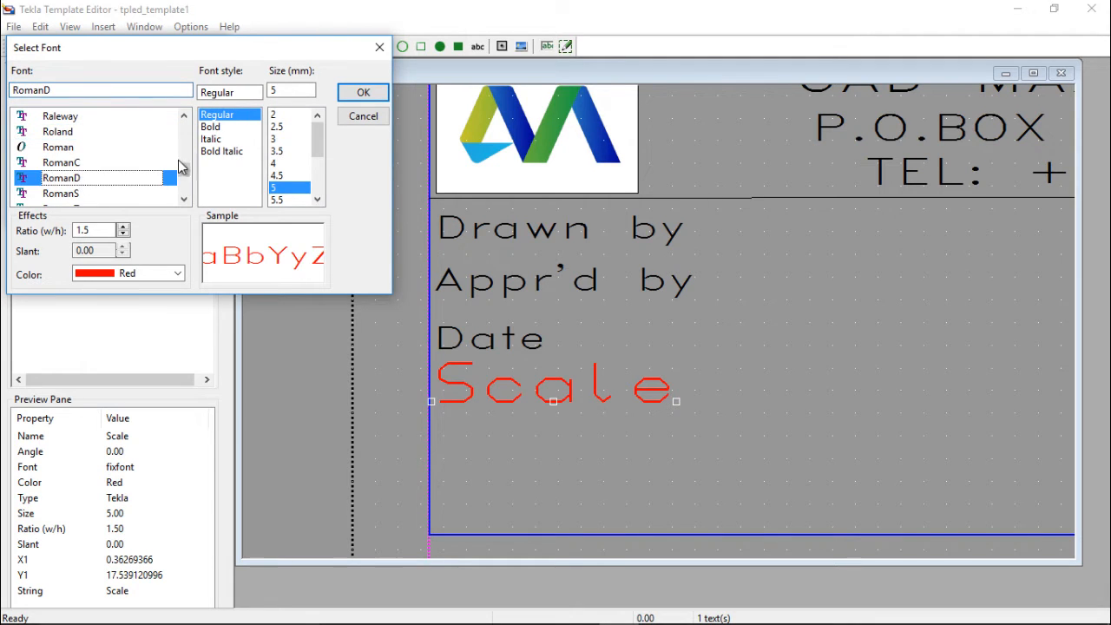
left_click(276, 139)
left_click(170, 274)
left_click(97, 288)
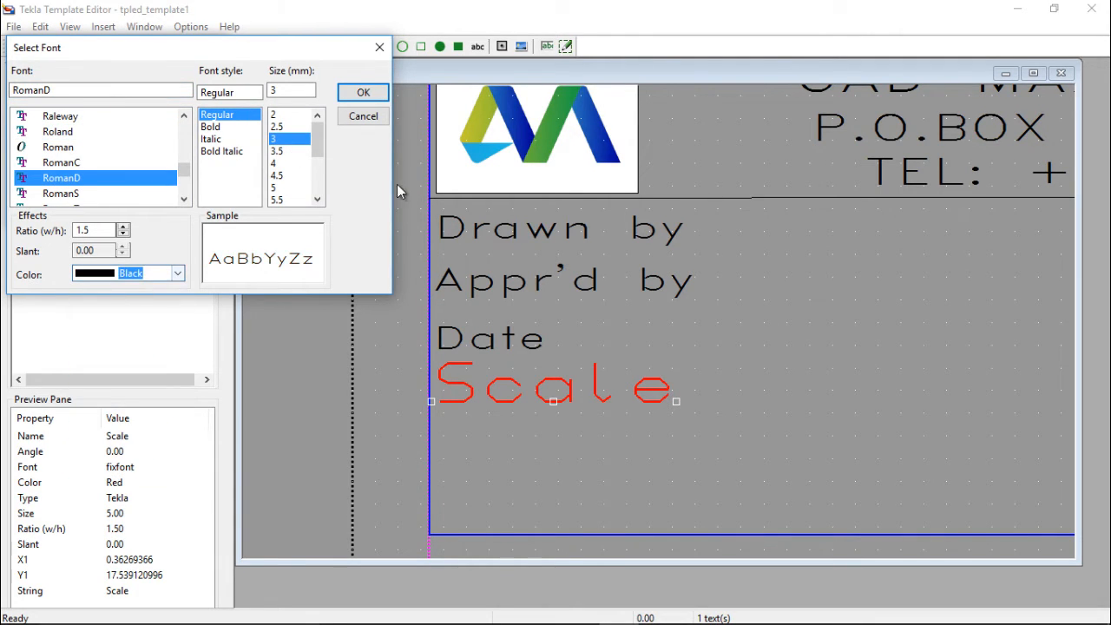
left_click(363, 92)
left_click(141, 214)
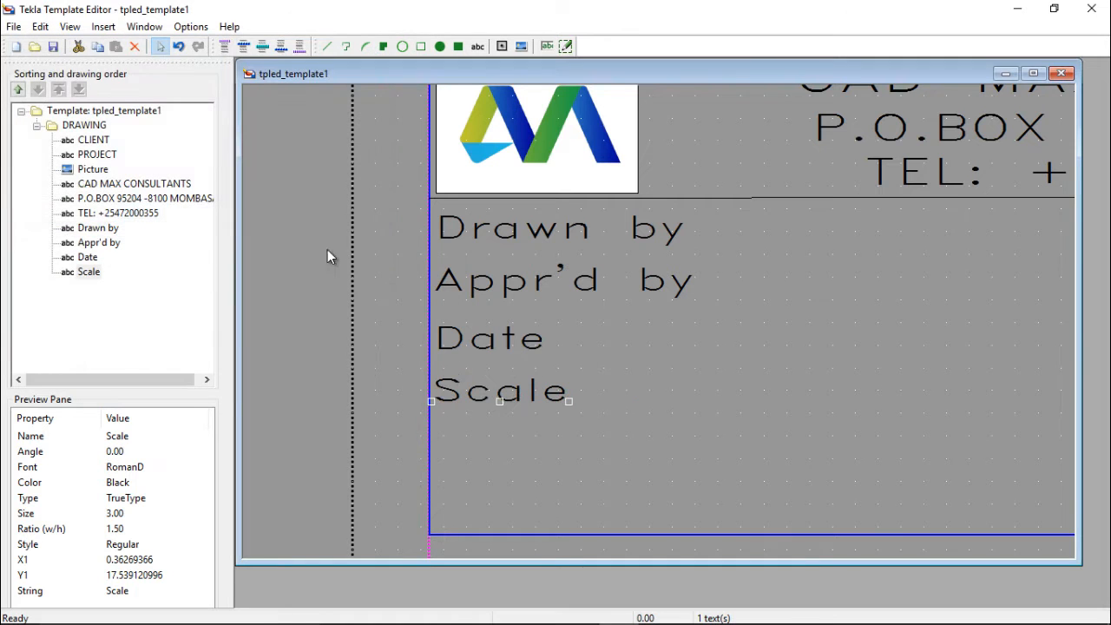
scroll(456, 335, "down", 2)
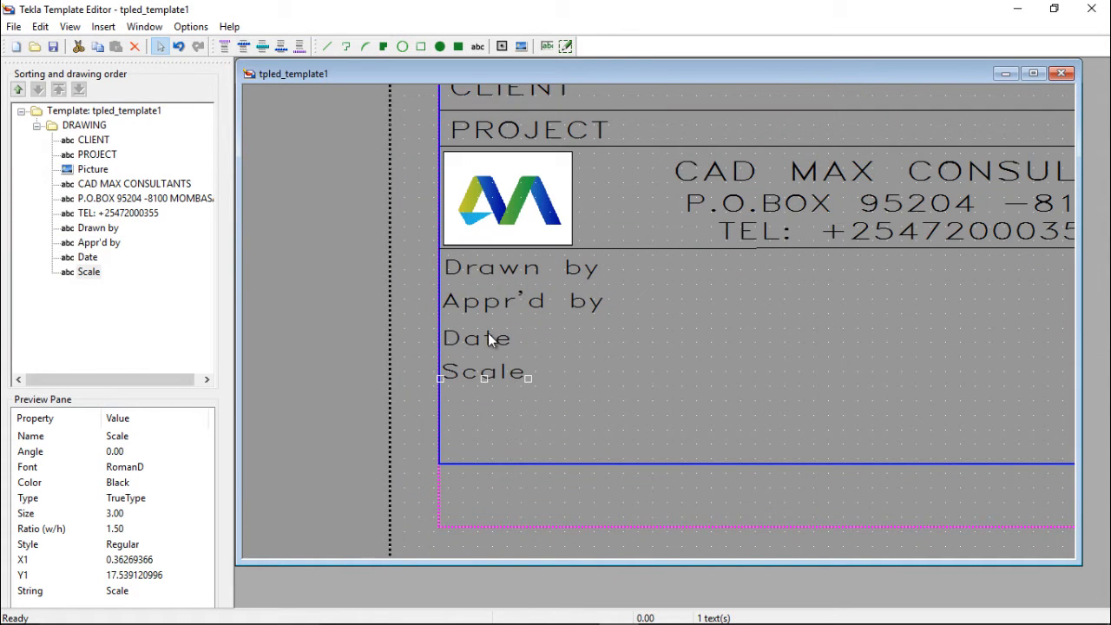
scroll(562, 343, "down", 1)
scroll(587, 347, "up", 1)
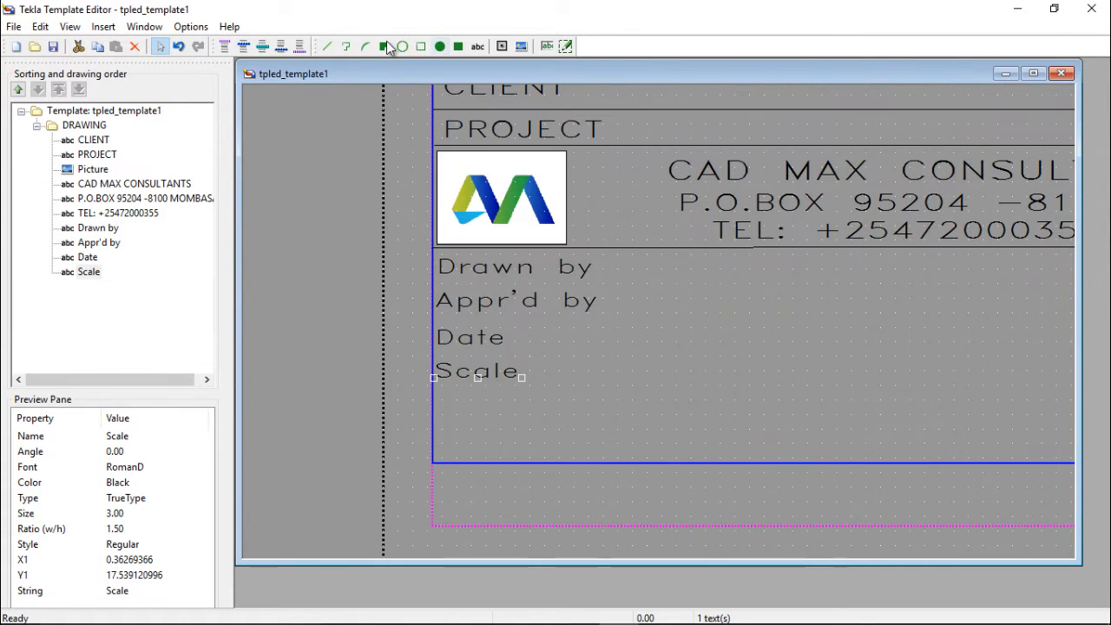
Draw line LineOrArc_3 under Drawn by from the left to the right border, coloured Black.
left_click(325, 46)
scroll(477, 284, "up", 2)
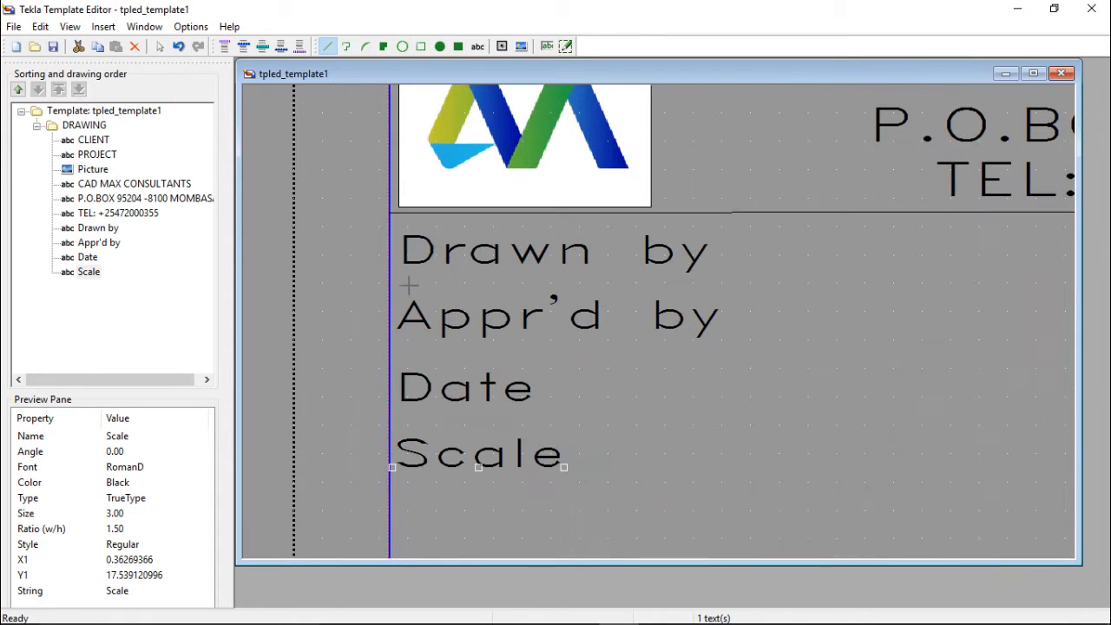
left_click(389, 277)
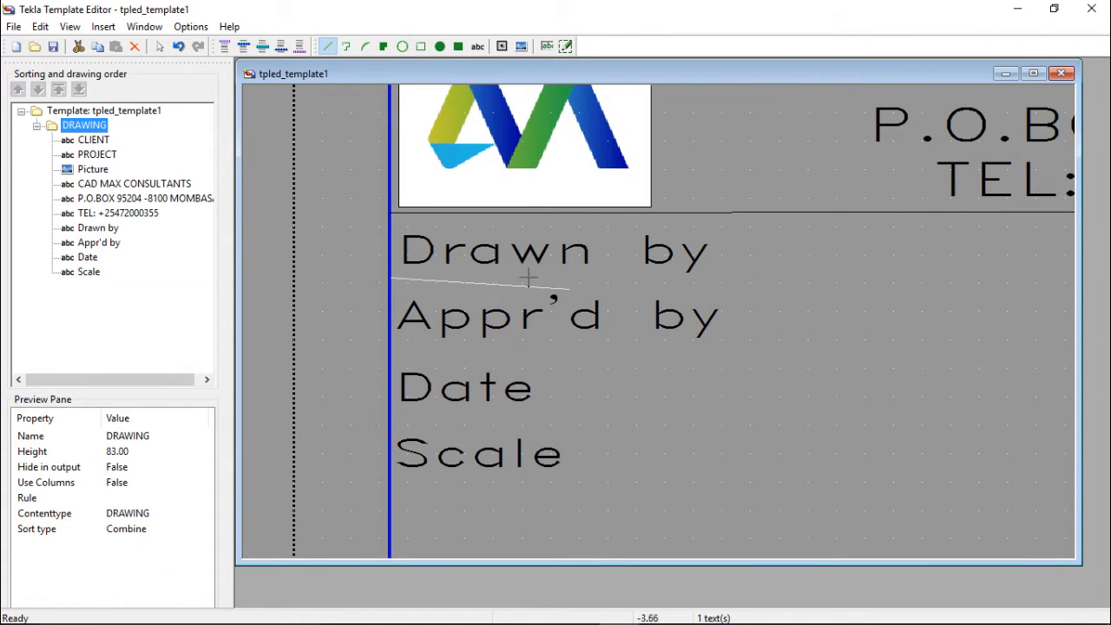
scroll(558, 300, "down", 3)
scroll(1034, 263, "up", 3)
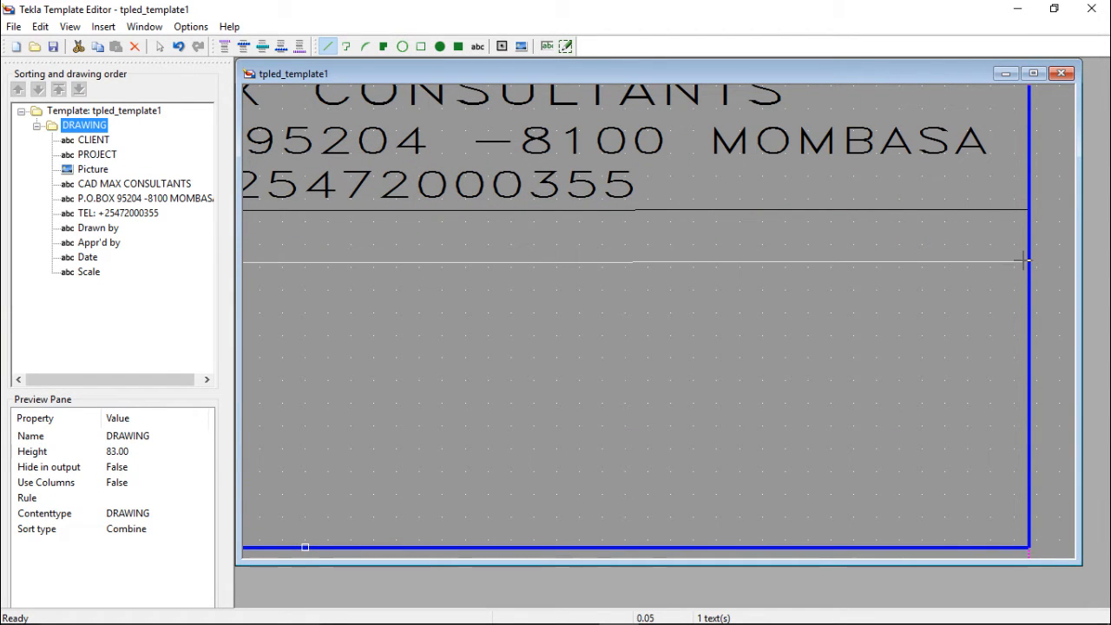
left_click(1026, 260)
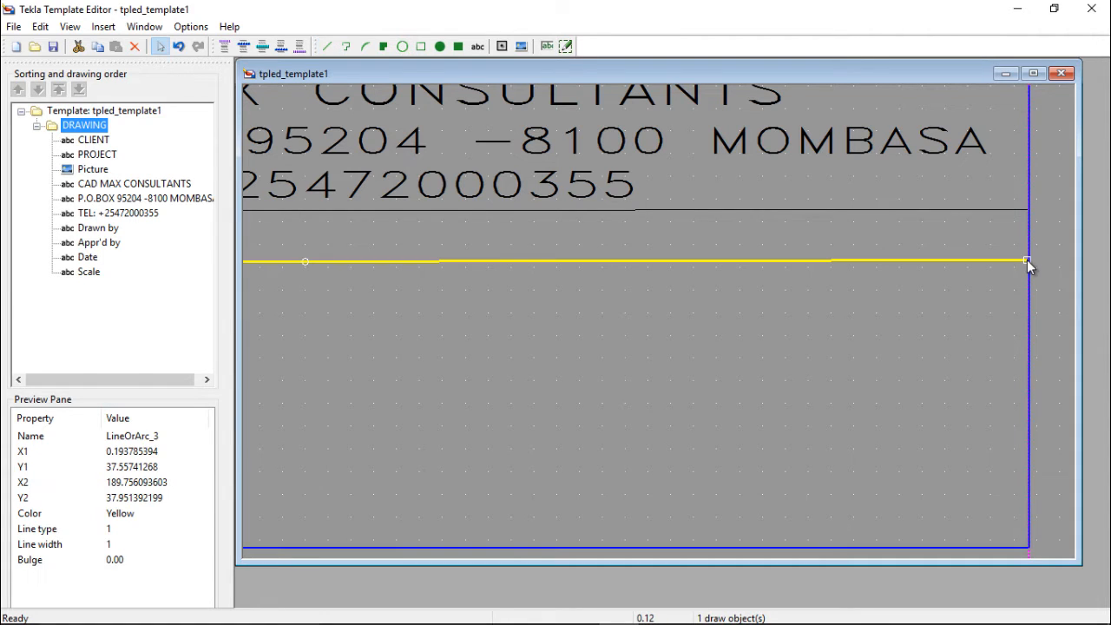
double_click(974, 261)
left_click(286, 84)
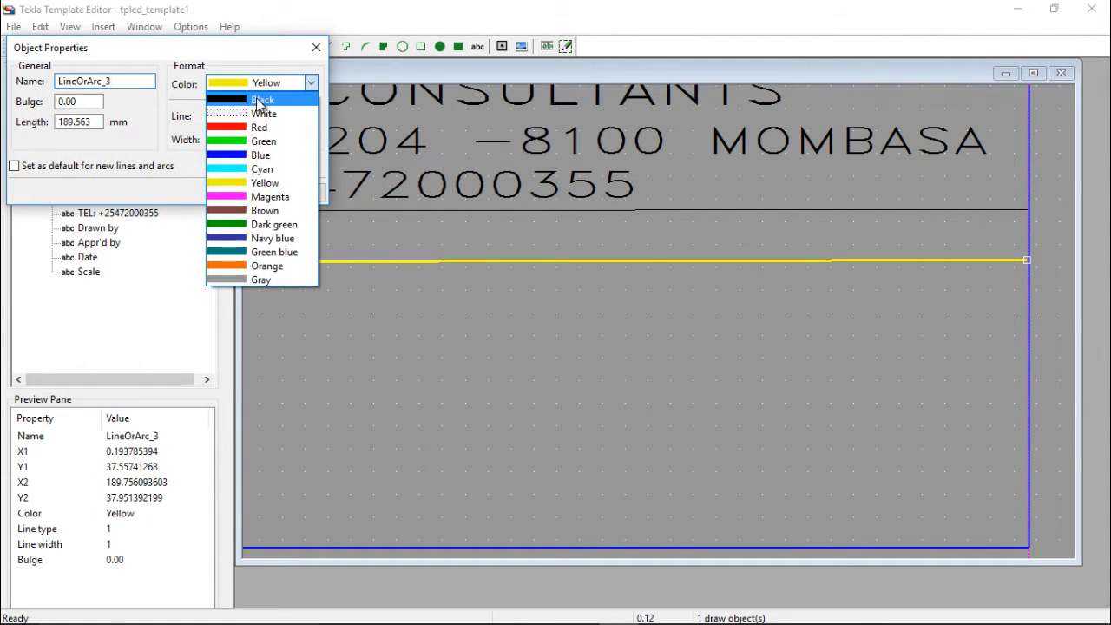
left_click(256, 99)
left_click(243, 192)
scroll(604, 260, "down", 5)
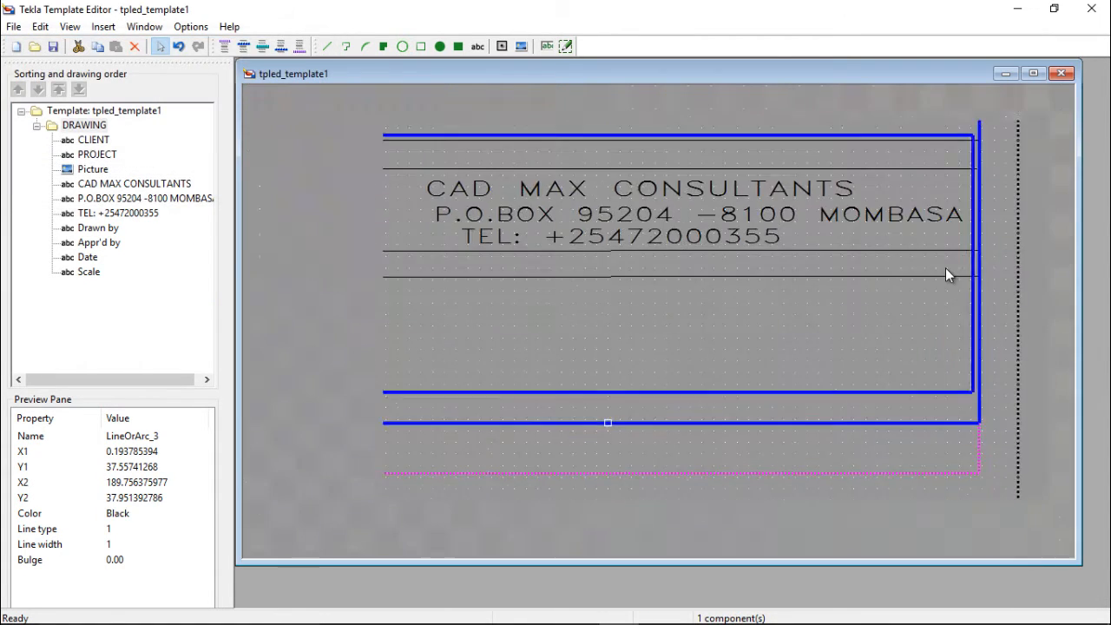
scroll(556, 227, "up", 4)
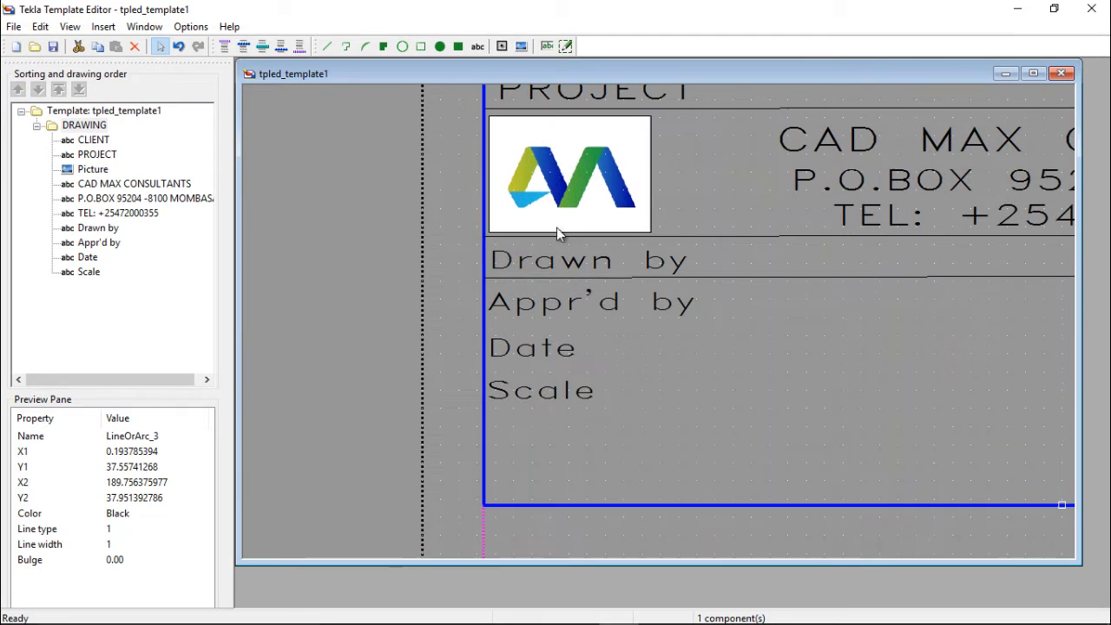
Draw line LineOrArc_4 beneath Appr'd by to the right border and set its colour to Black.
left_click(328, 46)
scroll(526, 324, "up", 2)
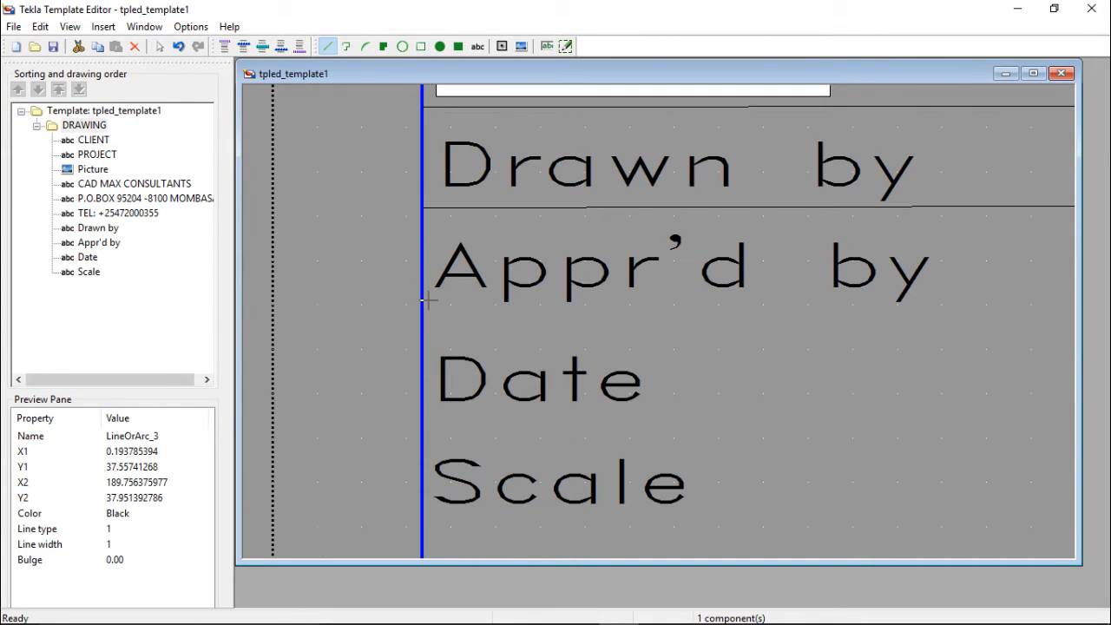
scroll(422, 300, "down", 4)
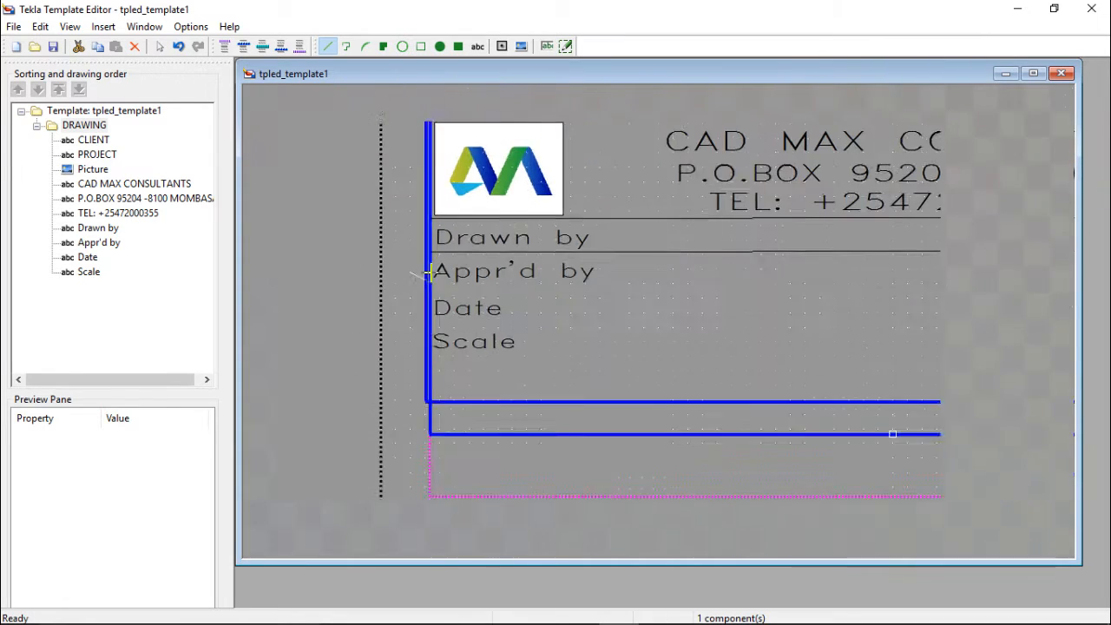
scroll(903, 275, "up", 5)
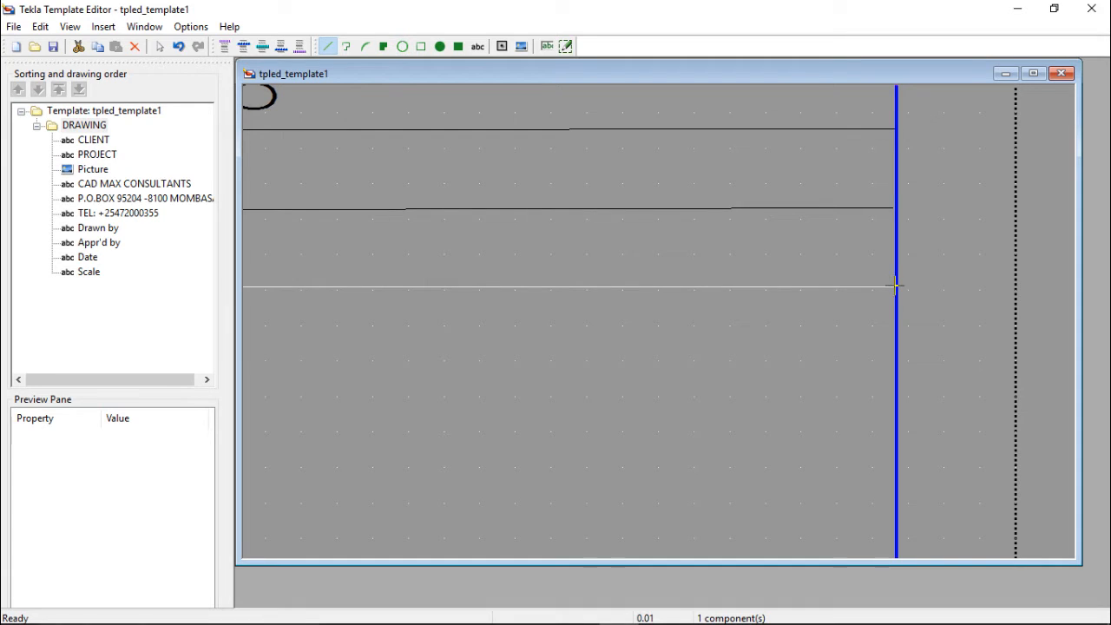
left_click(895, 285)
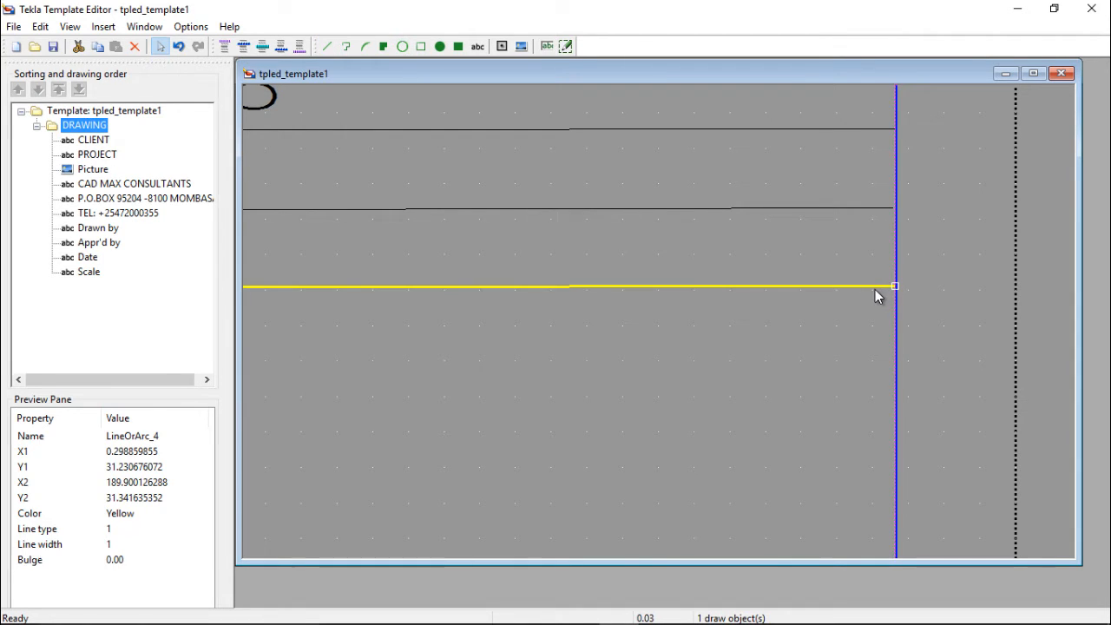
double_click(874, 285)
left_click(290, 83)
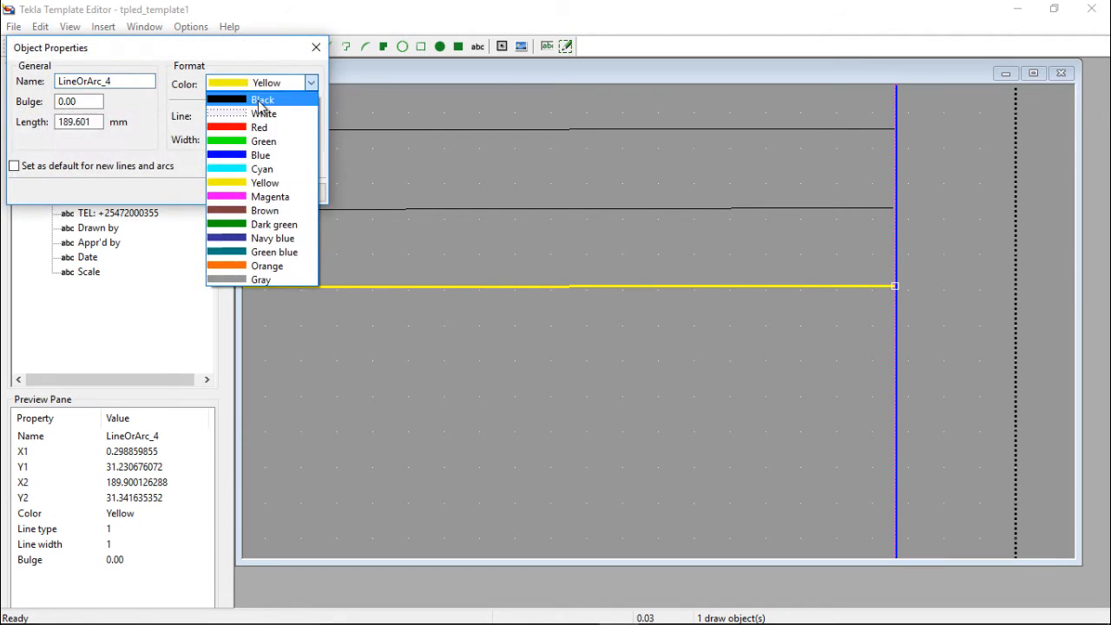
left_click(260, 100)
left_click(243, 192)
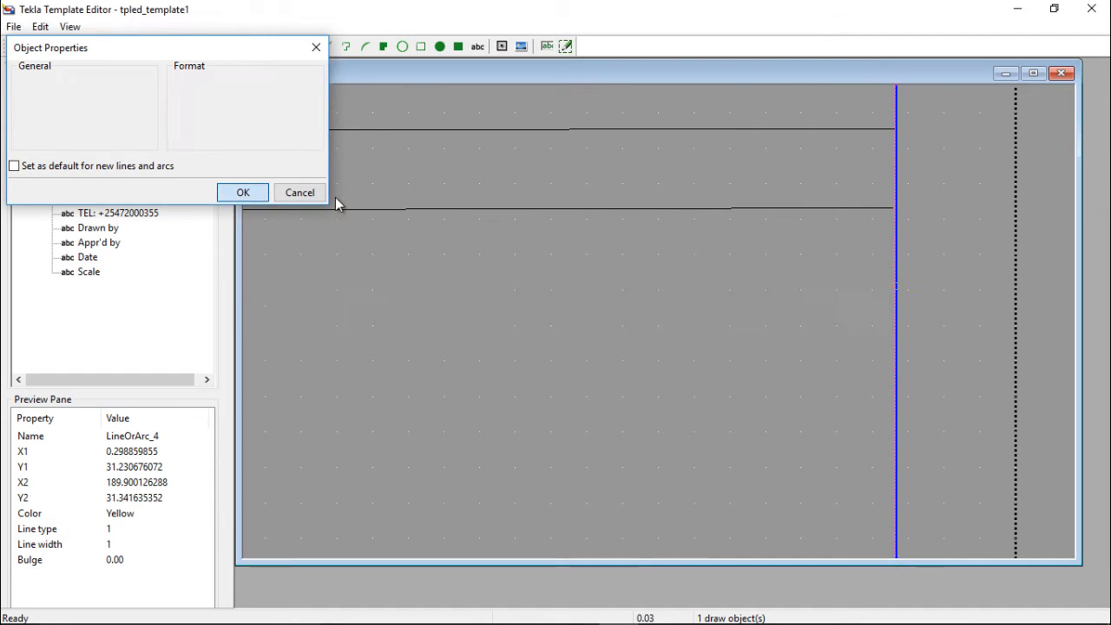
scroll(798, 219, "down", 5)
scroll(421, 229, "up", 5)
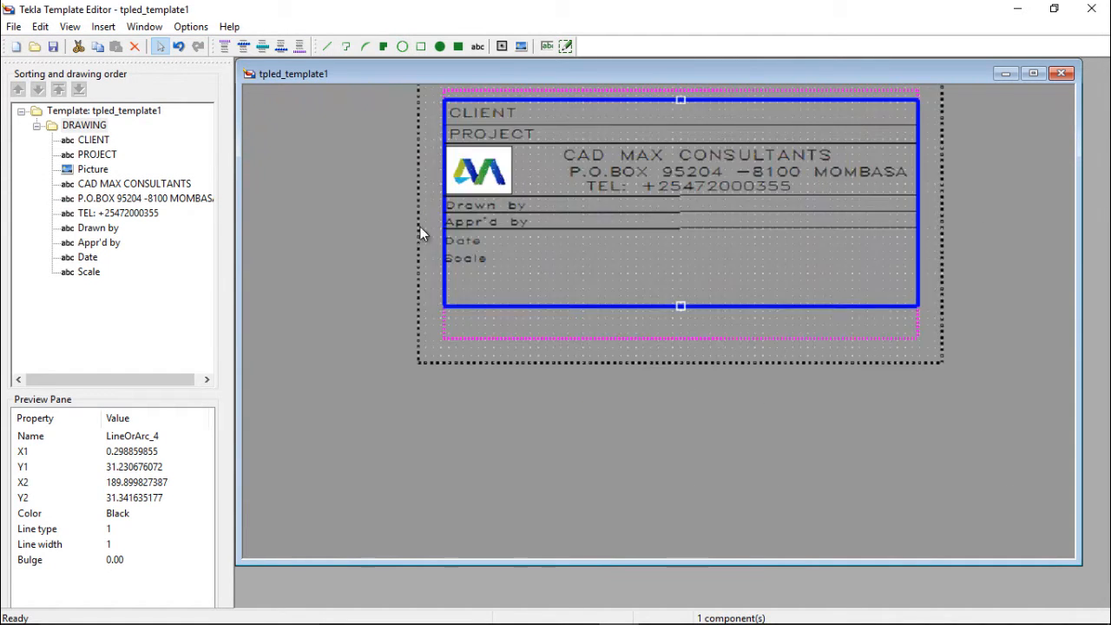
Drag the Appr'd by label slightly upward to sit between its two divider lines.
left_click(462, 240)
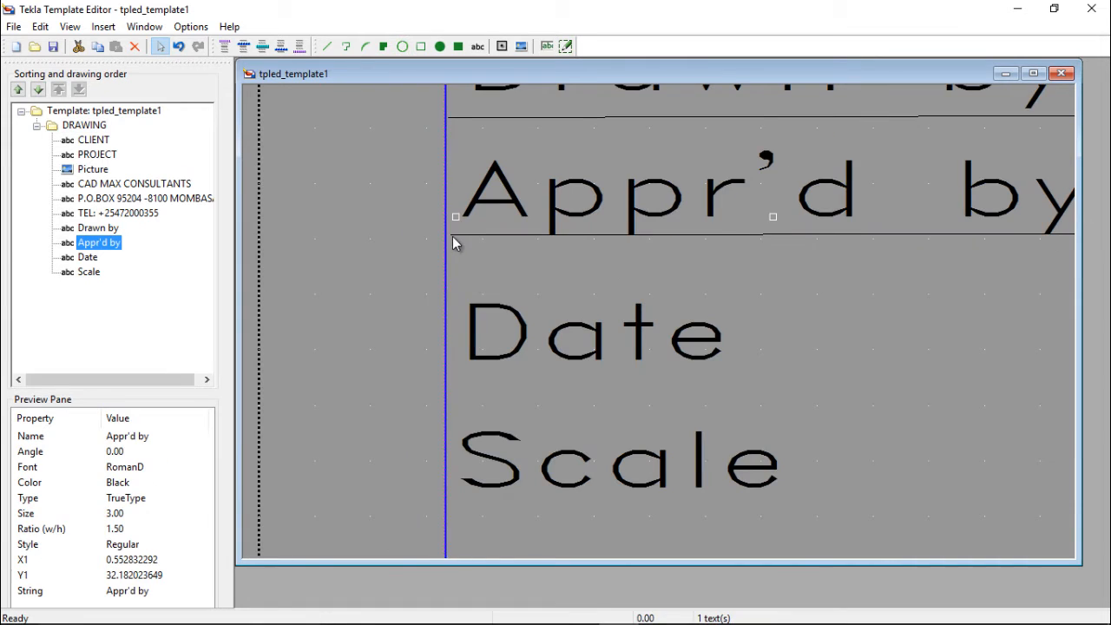
scroll(471, 236, "up", 2)
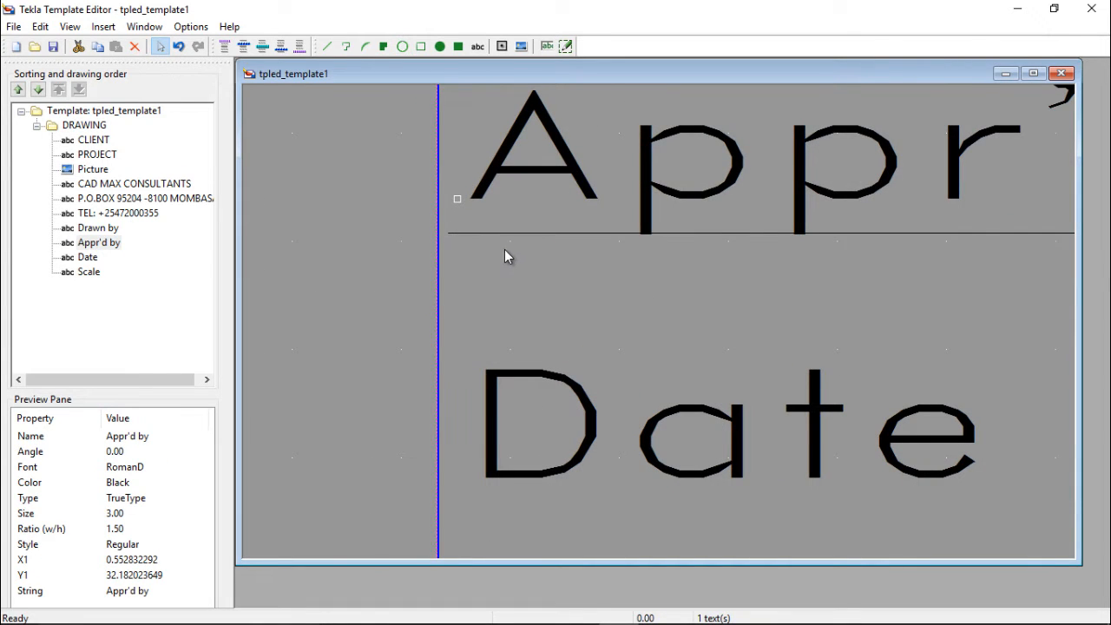
scroll(357, 233, "down", 2)
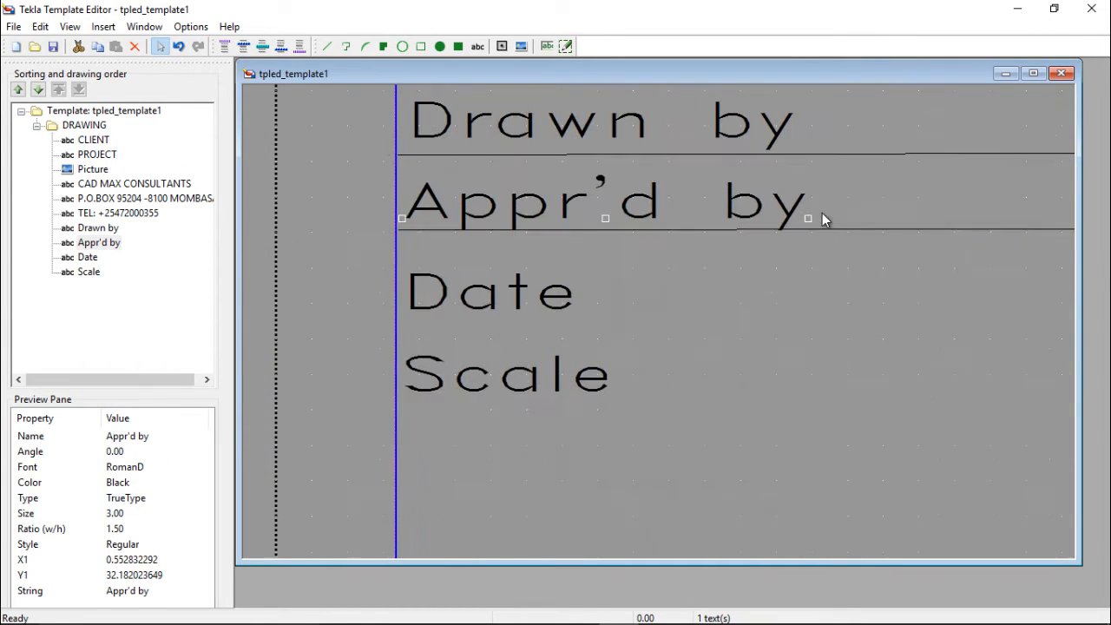
left_click(879, 229)
scroll(433, 240, "up", 3)
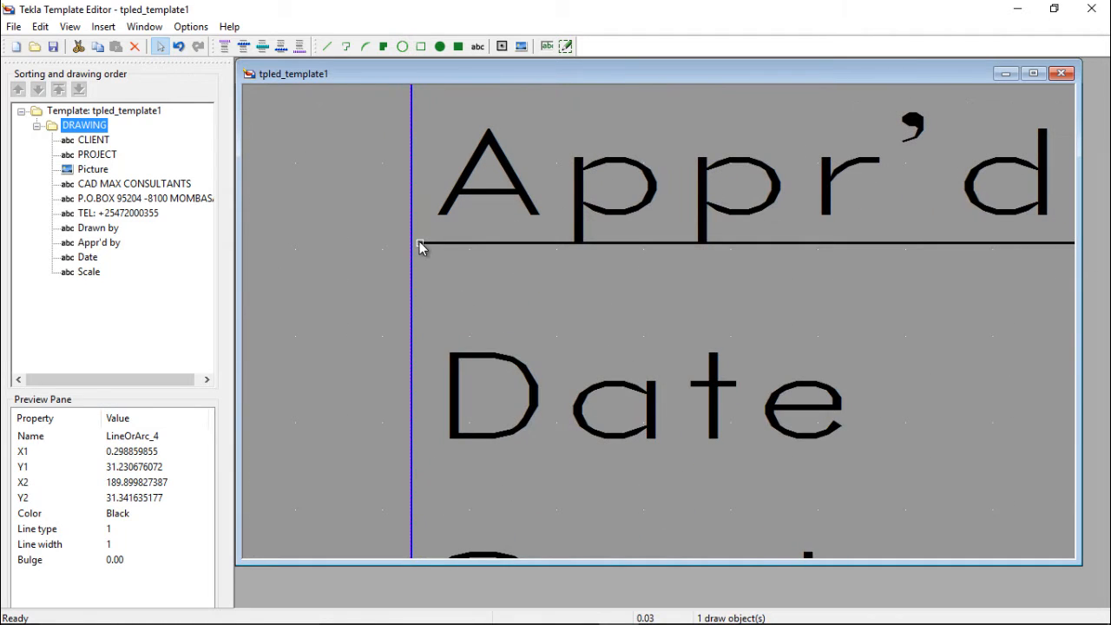
left_click_drag(419, 242, 411, 238)
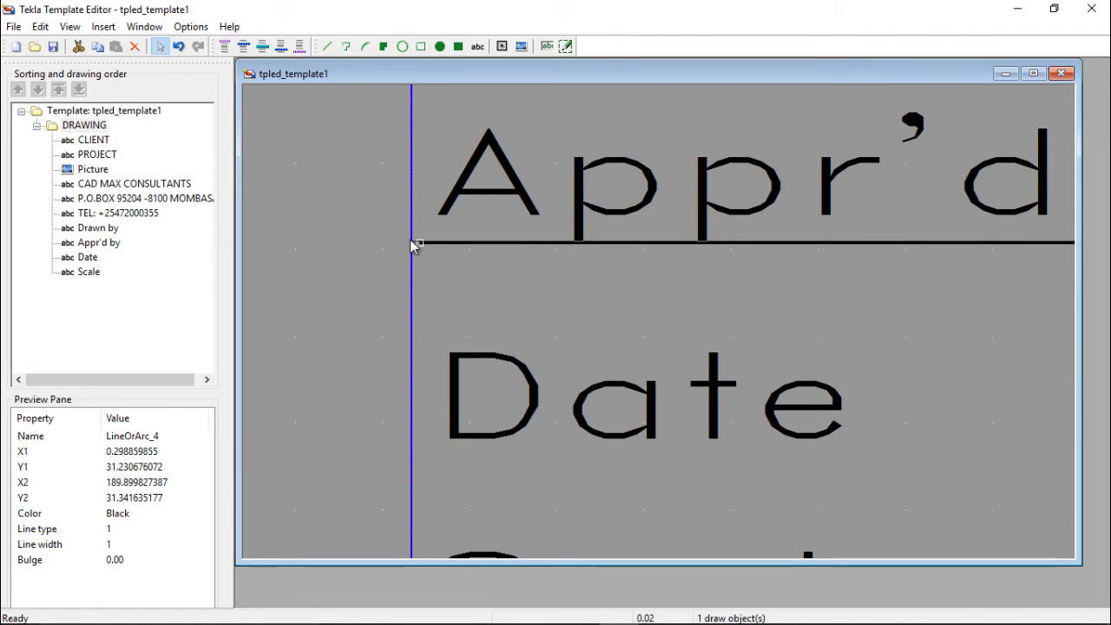
left_click(412, 245)
scroll(406, 236, "down", 3)
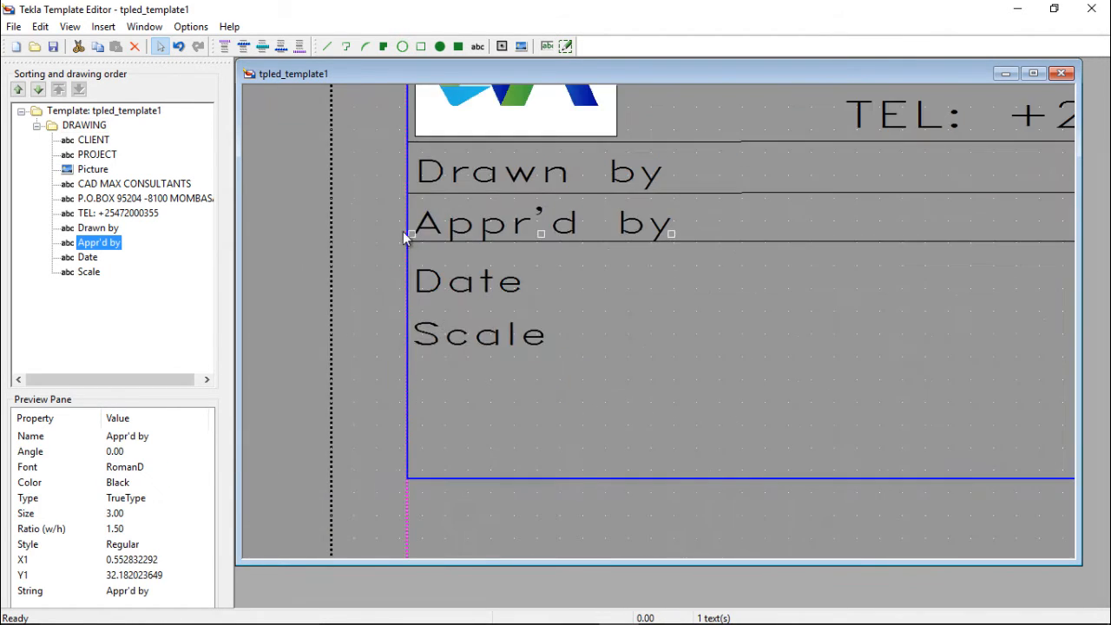
left_click(571, 231)
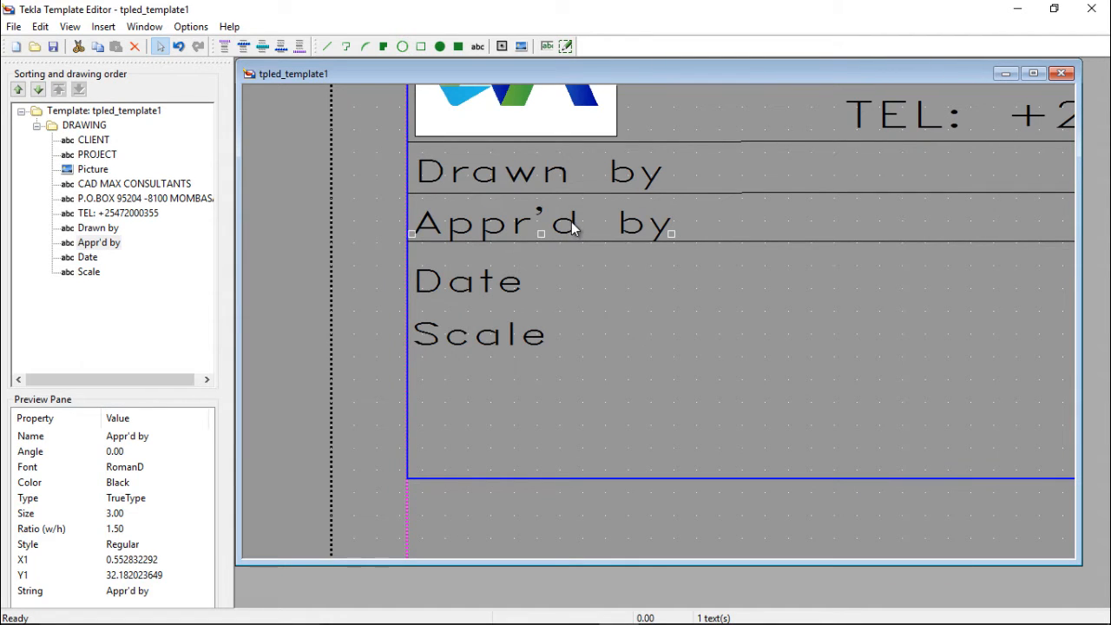
left_click_drag(571, 217, 569, 208)
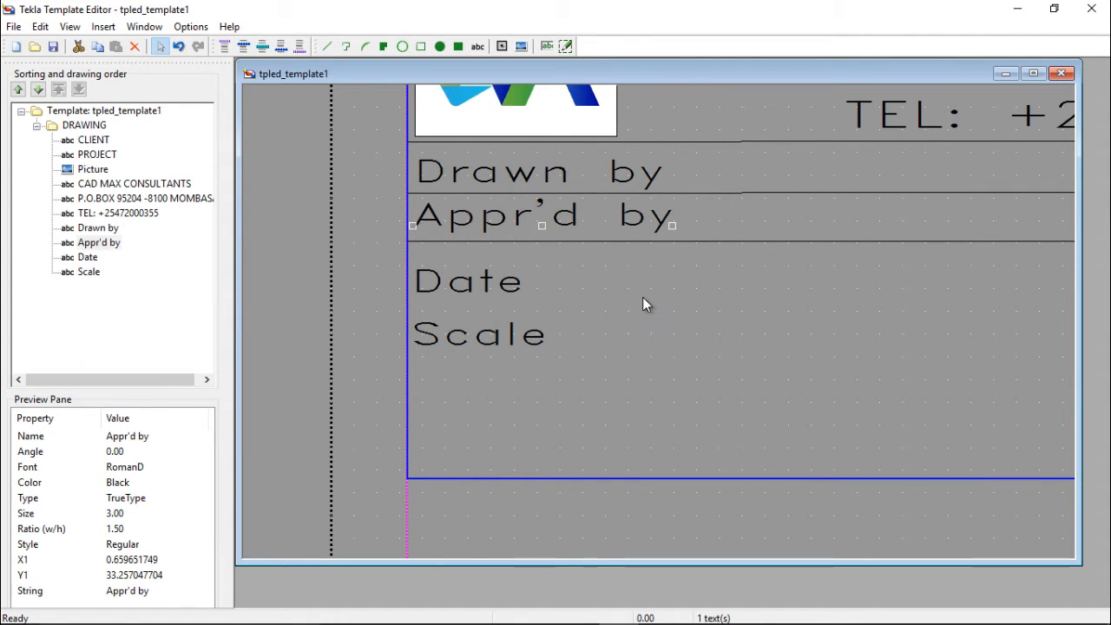
left_click(402, 222)
scroll(402, 222, "down", 2)
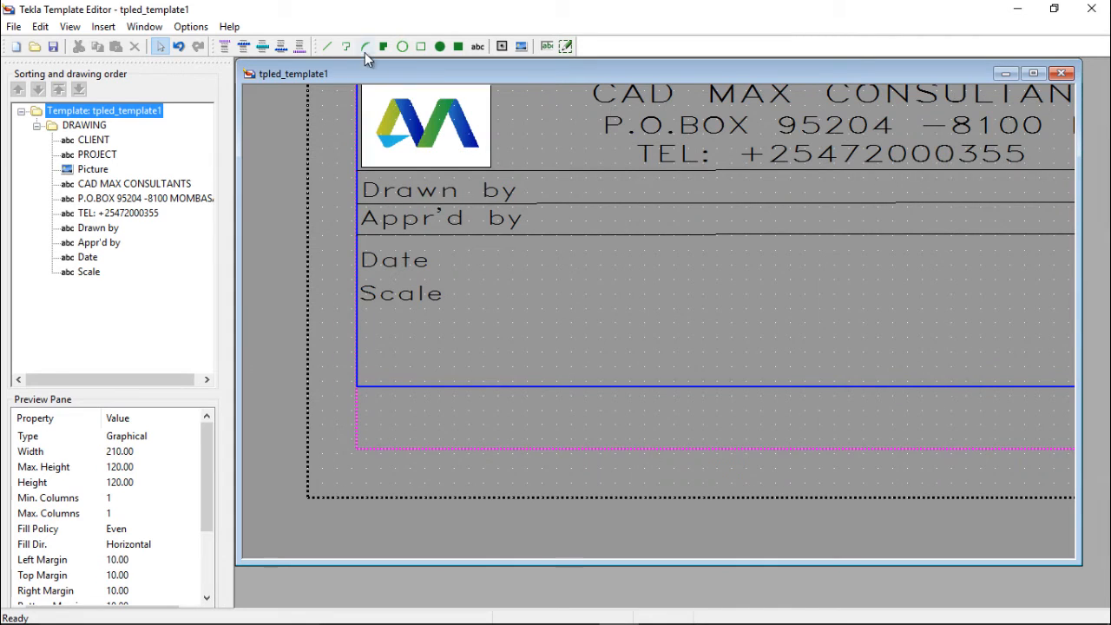
Draw a horizontal line under Date from the left edge to the block's right border.
left_click(327, 46)
scroll(381, 300, "up", 3)
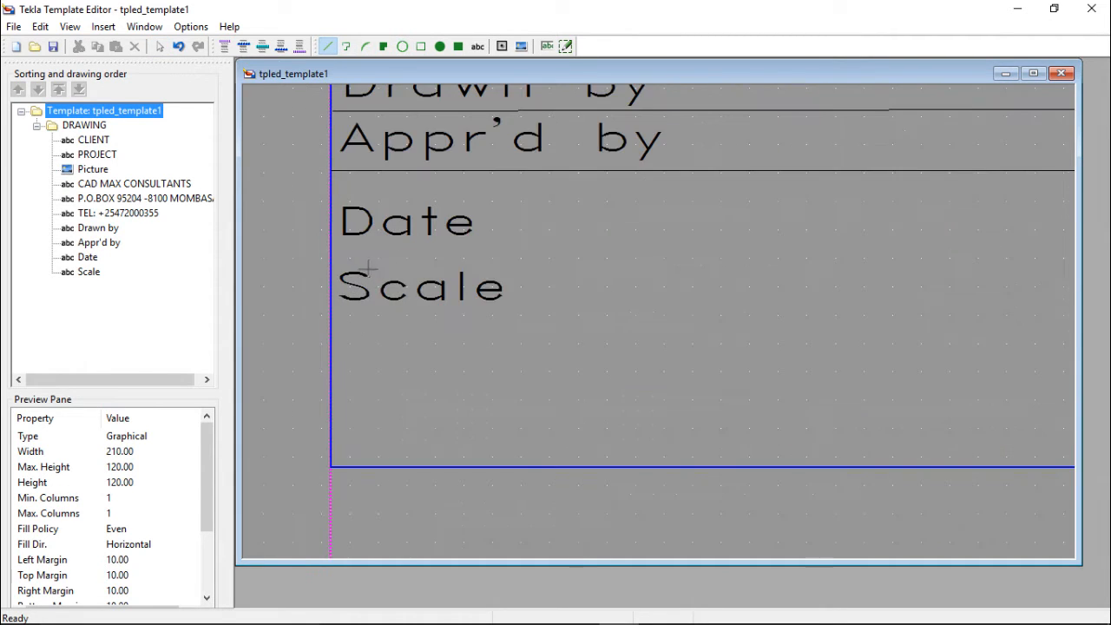
left_click(328, 229)
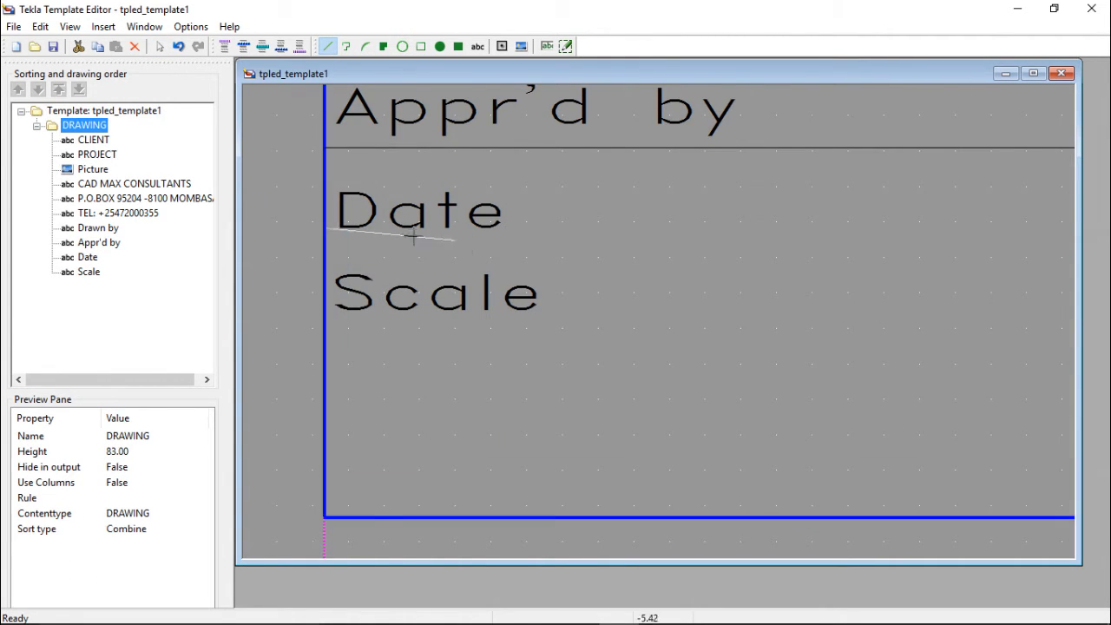
scroll(379, 224, "down", 3)
scroll(974, 231, "up", 5)
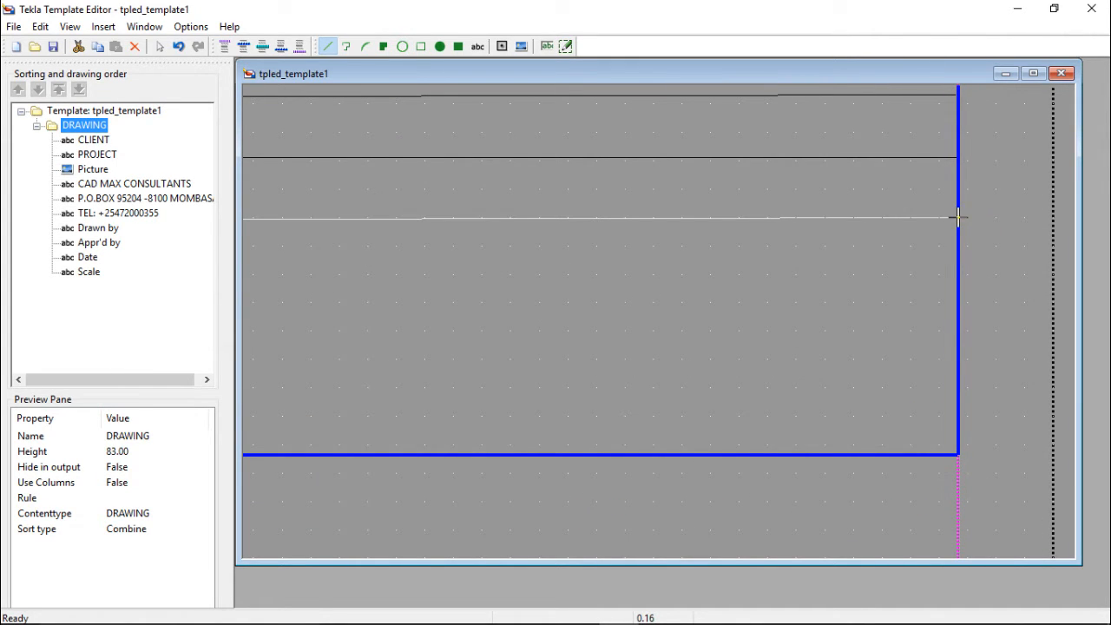
left_click(958, 216)
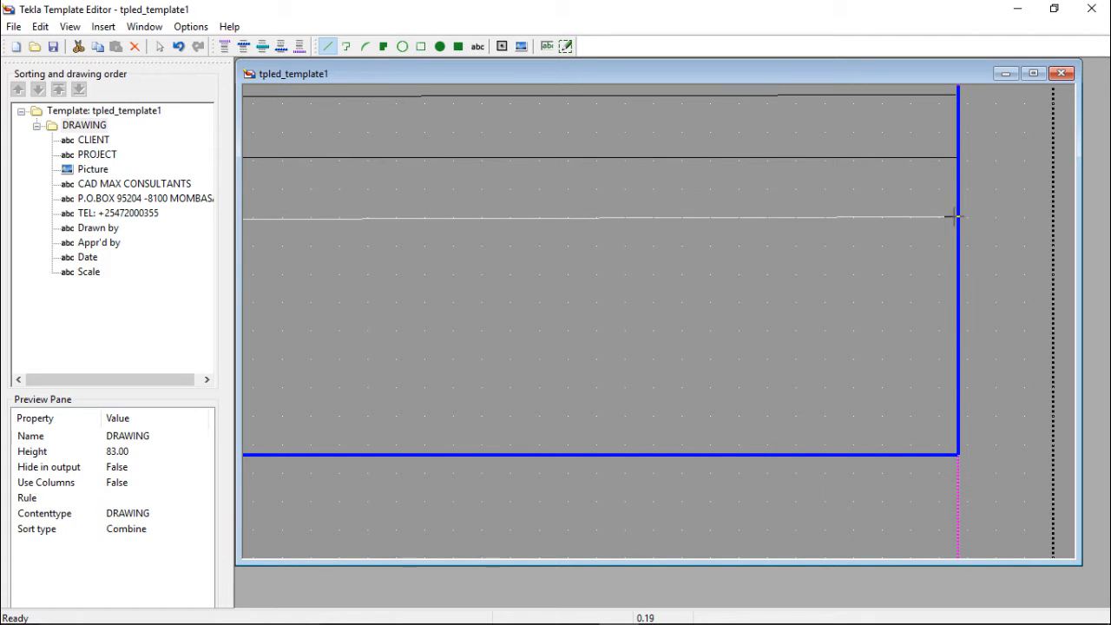
left_click(954, 215)
Set the new line LineOrArc_5 colour to Black.
double_click(955, 215)
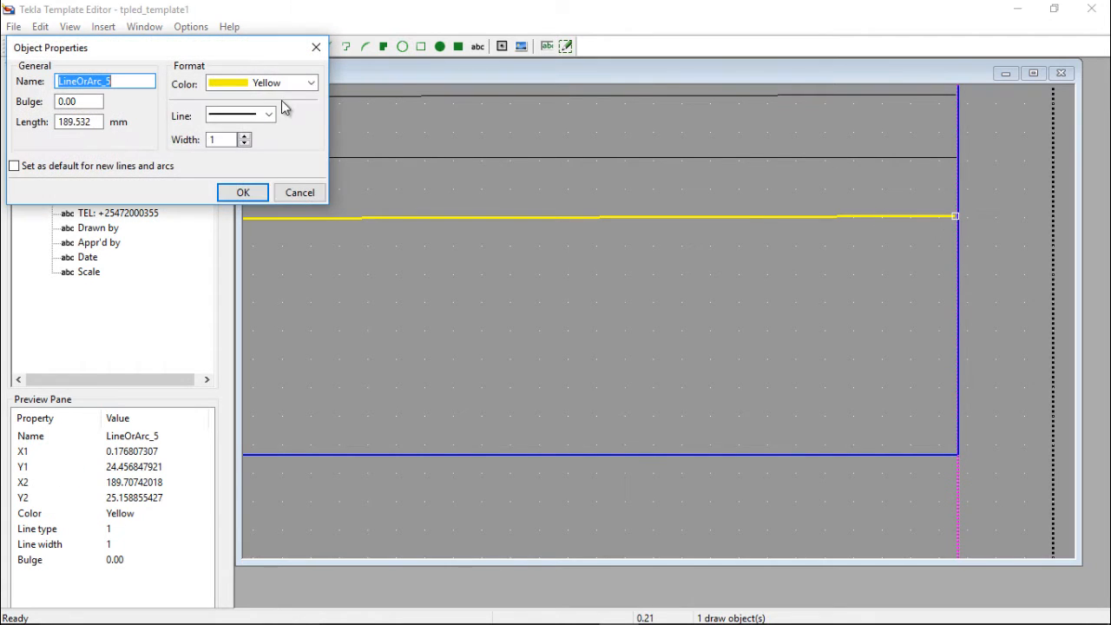
left_click(265, 83)
scroll(265, 97, "up", 1)
left_click(260, 98)
left_click(238, 191)
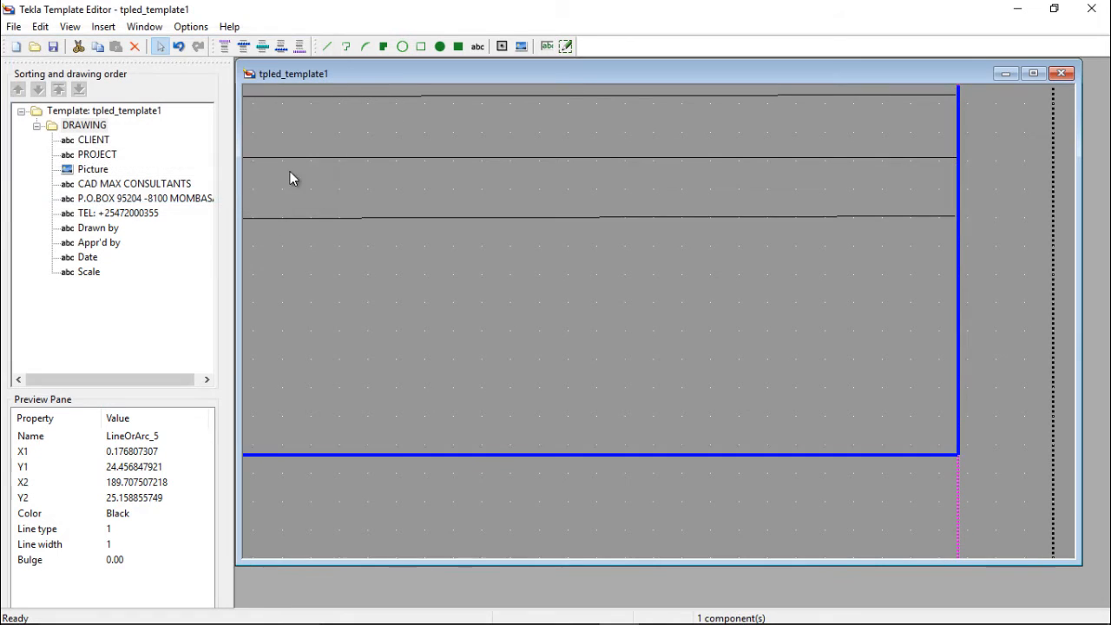
scroll(922, 201, "down", 4)
scroll(508, 231, "up", 6)
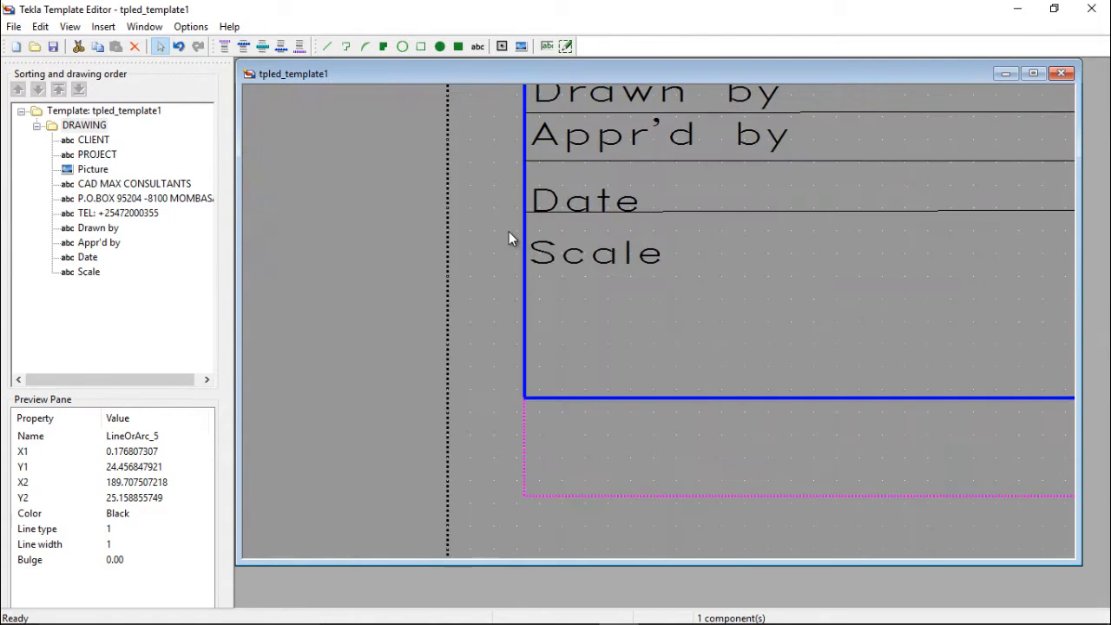
Raise the Date label and the divider line beneath it slightly higher.
scroll(530, 203, "up", 2)
scroll(526, 198, "down", 2)
left_click(679, 162)
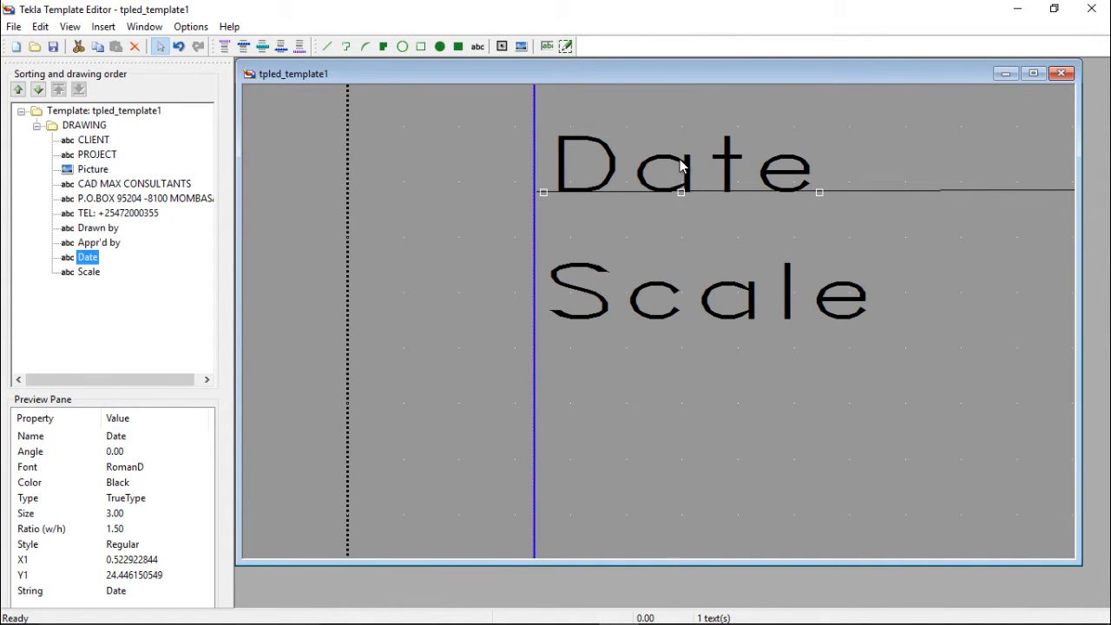
left_click_drag(679, 156, 678, 128)
scroll(631, 227, "down", 1)
scroll(684, 167, "down", 1)
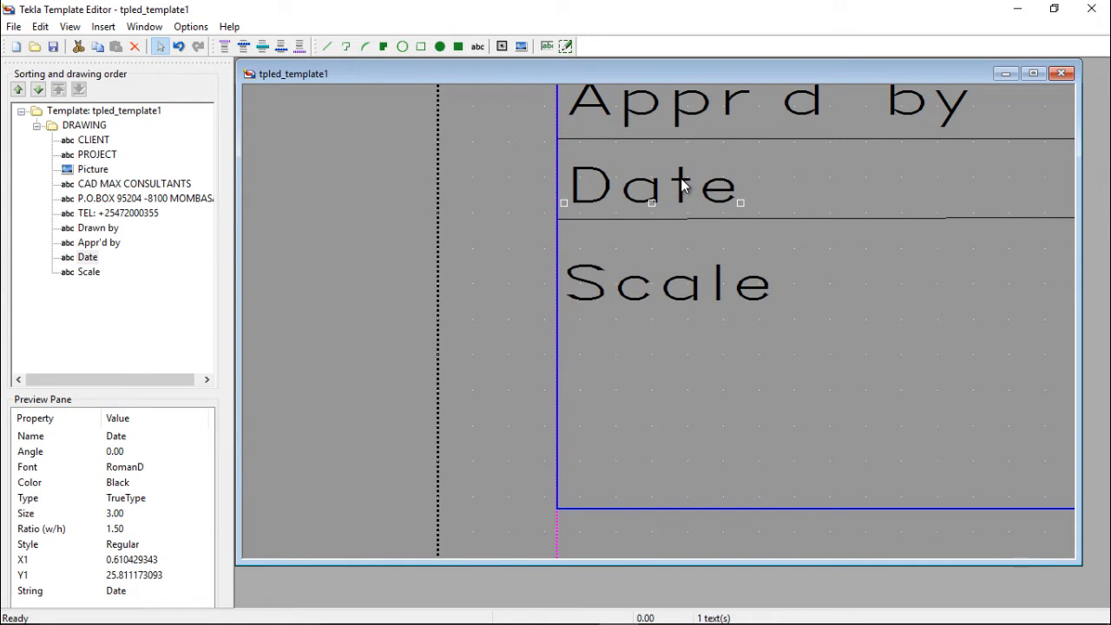
left_click_drag(681, 170, 681, 163)
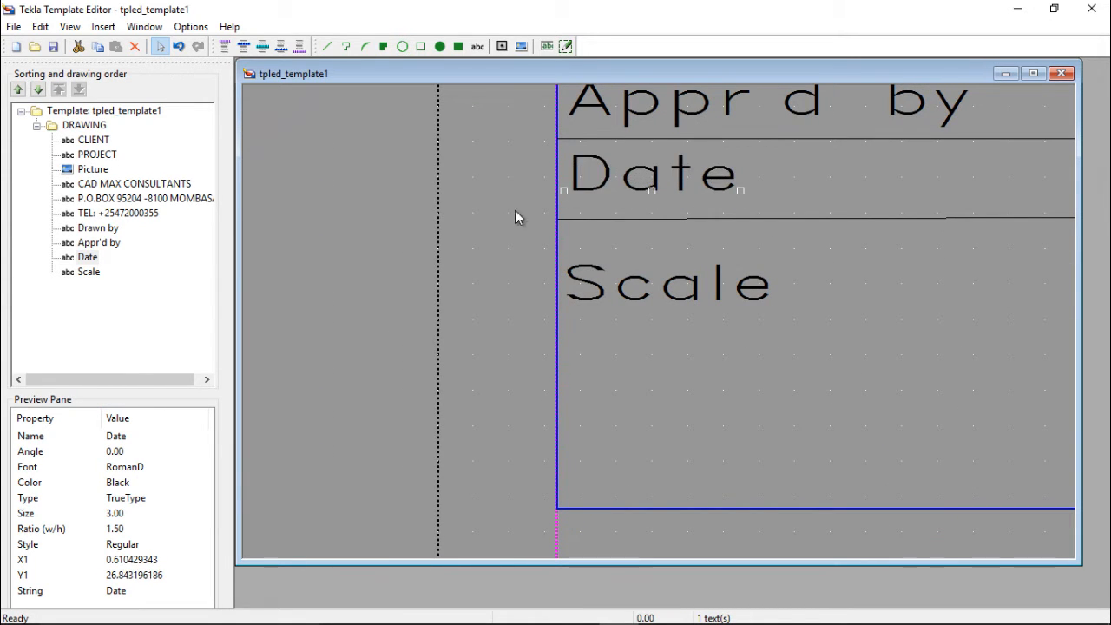
scroll(514, 210, "down", 1)
left_click(810, 215)
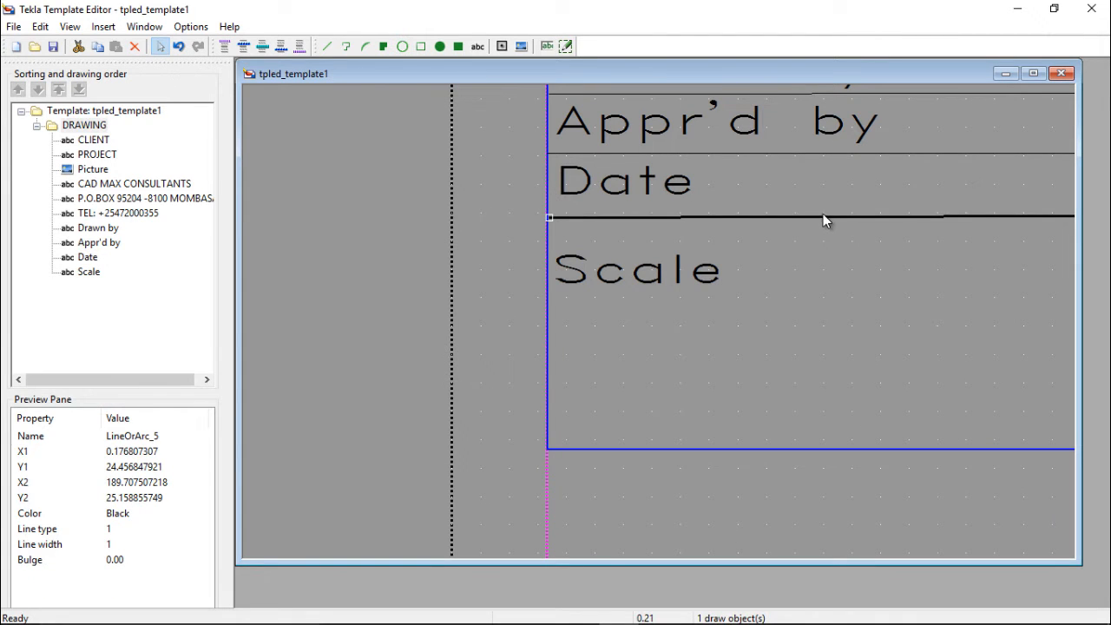
left_click_drag(823, 214, 820, 203)
left_click(410, 212)
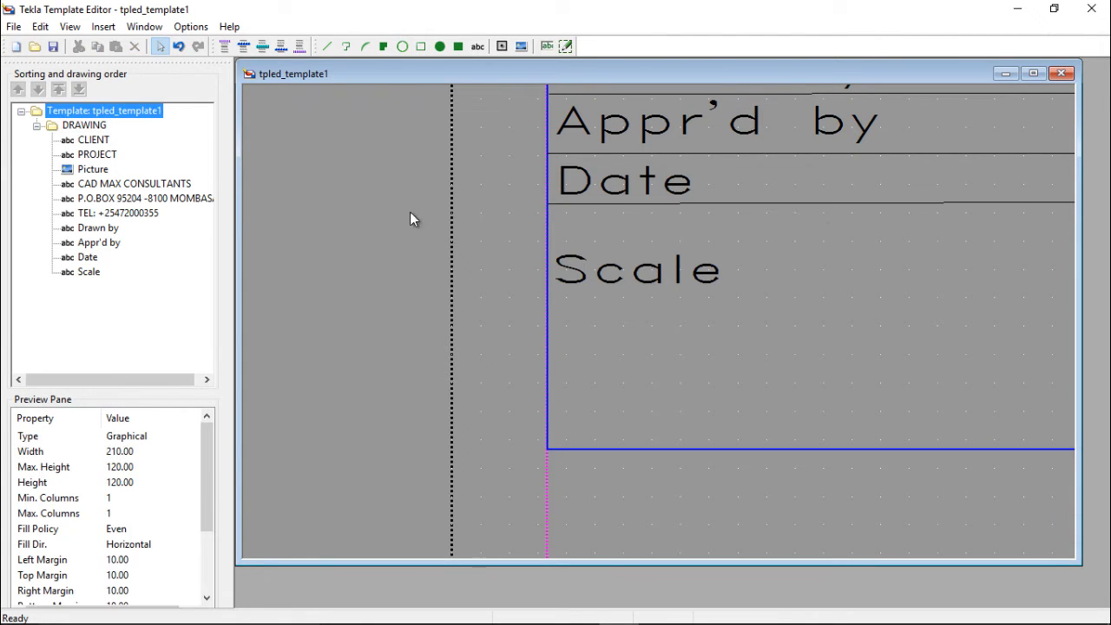
Move the Scale label up to sit just beneath the Date divider.
scroll(410, 212, "down", 2)
scroll(555, 191, "up", 2)
scroll(578, 237, "down", 2)
scroll(516, 226, "up", 1)
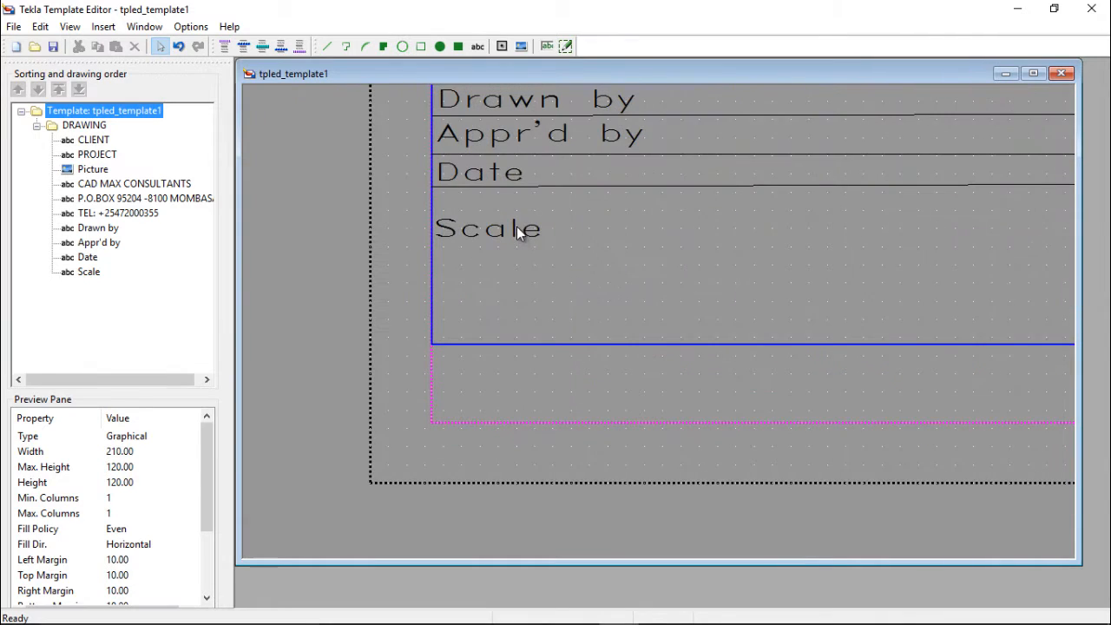
left_click(518, 227)
left_click_drag(525, 233, 528, 209)
left_click(620, 217)
Draw a divider line under the Scale row from the left edge to the block's right border.
left_click(327, 46)
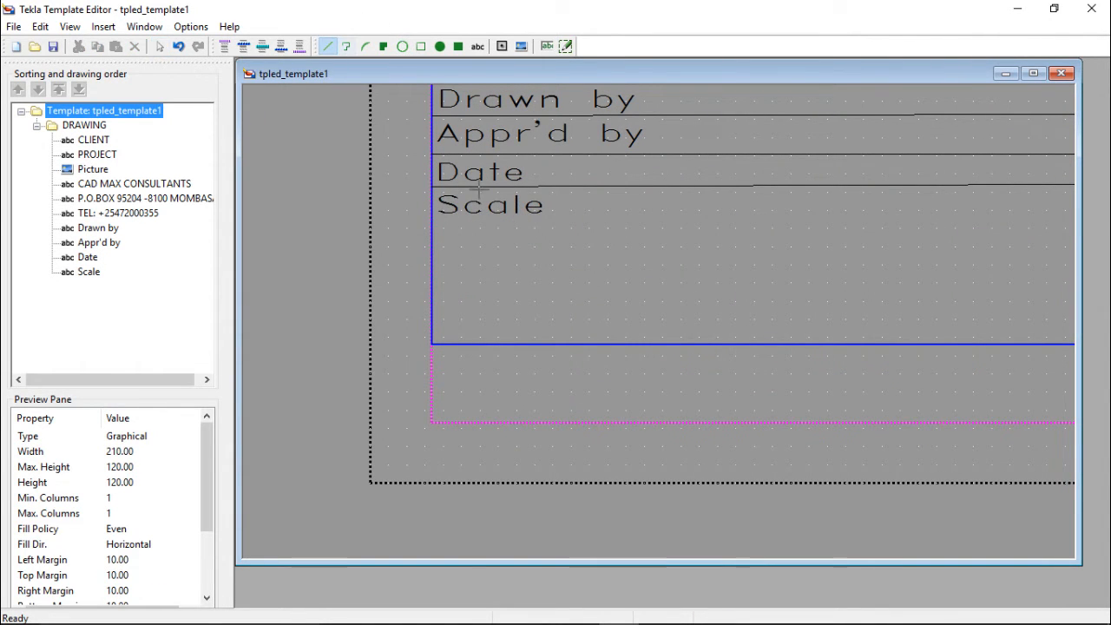
scroll(441, 251, "up", 2)
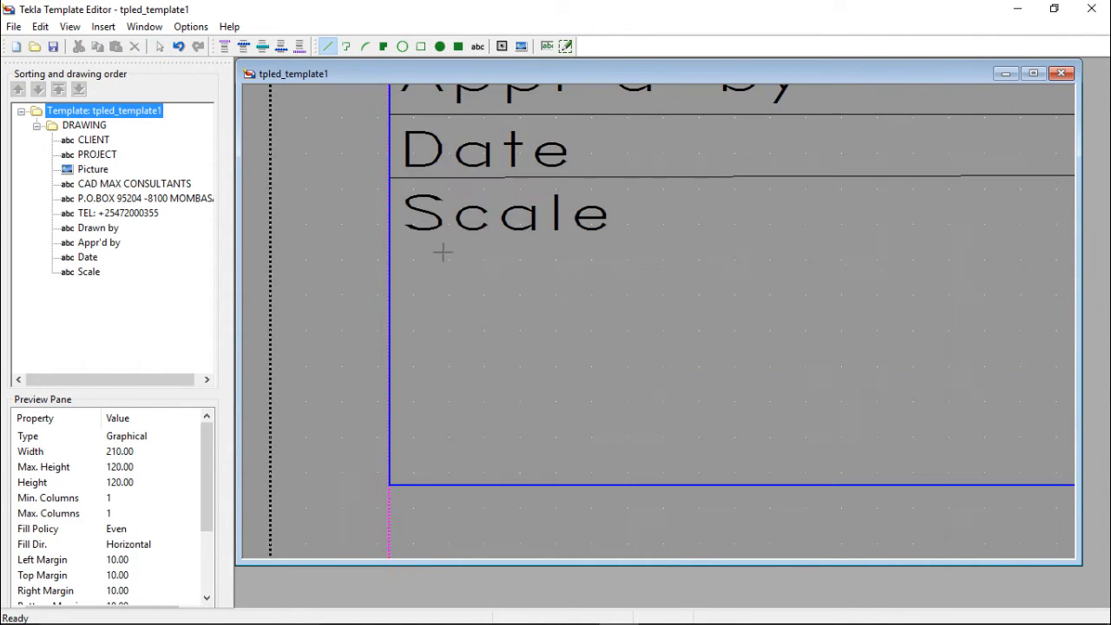
left_click(392, 236)
scroll(473, 232, "down", 2)
scroll(464, 230, "down", 2)
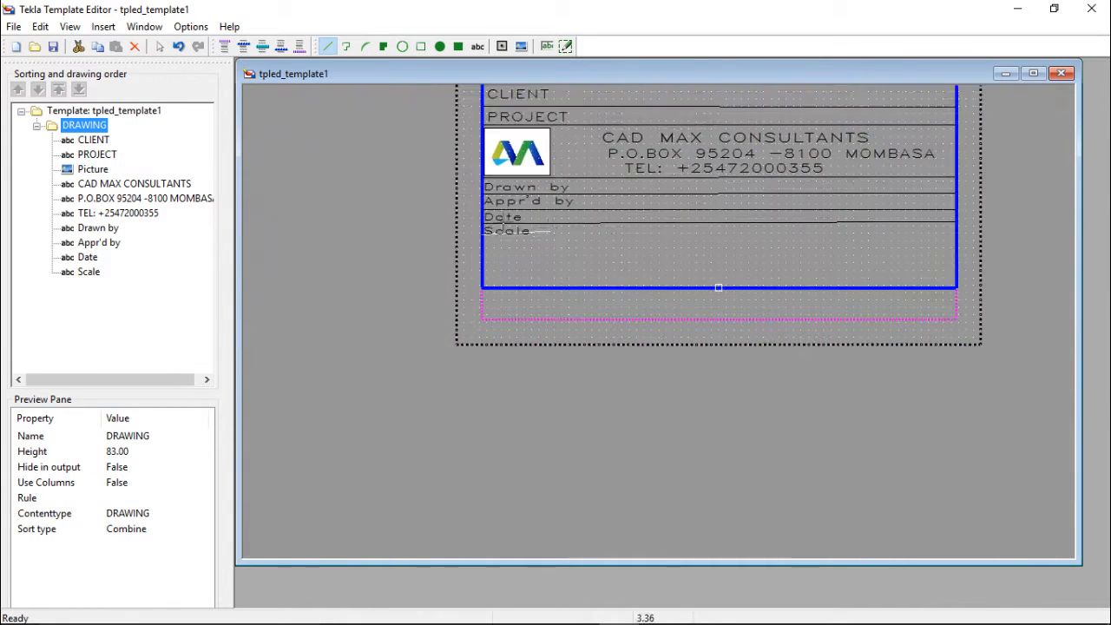
scroll(863, 217, "up", 5)
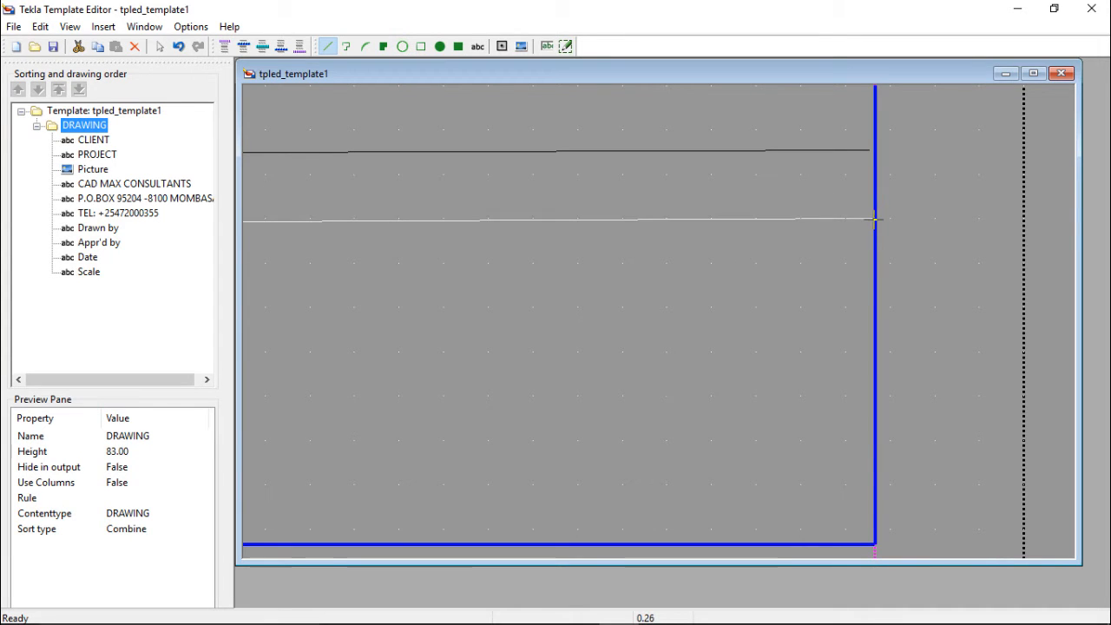
left_click(874, 223)
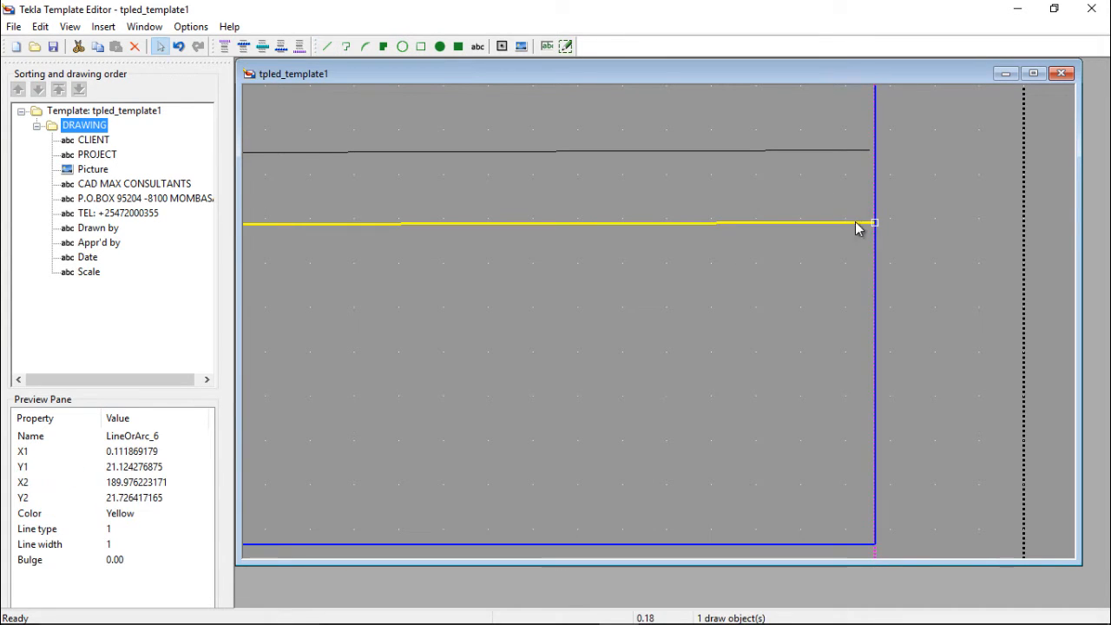
scroll(872, 144, "up", 1)
Extend the black line under the Date row so it reaches the frame's right border.
left_click(845, 201)
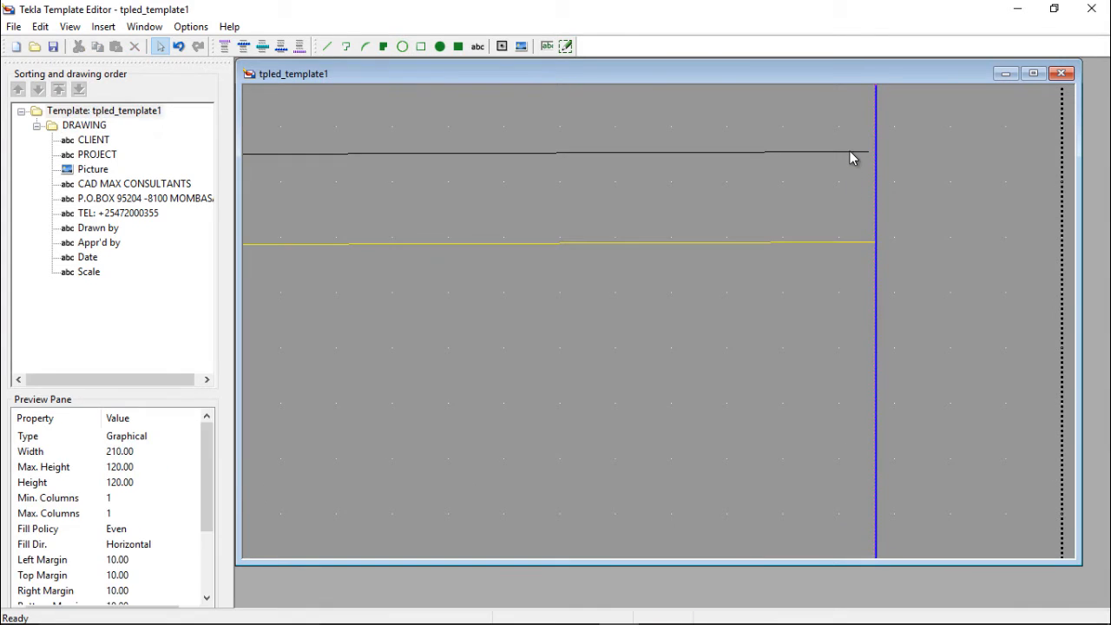
left_click(850, 151)
scroll(866, 151, "up", 4)
scroll(872, 155, "up", 1)
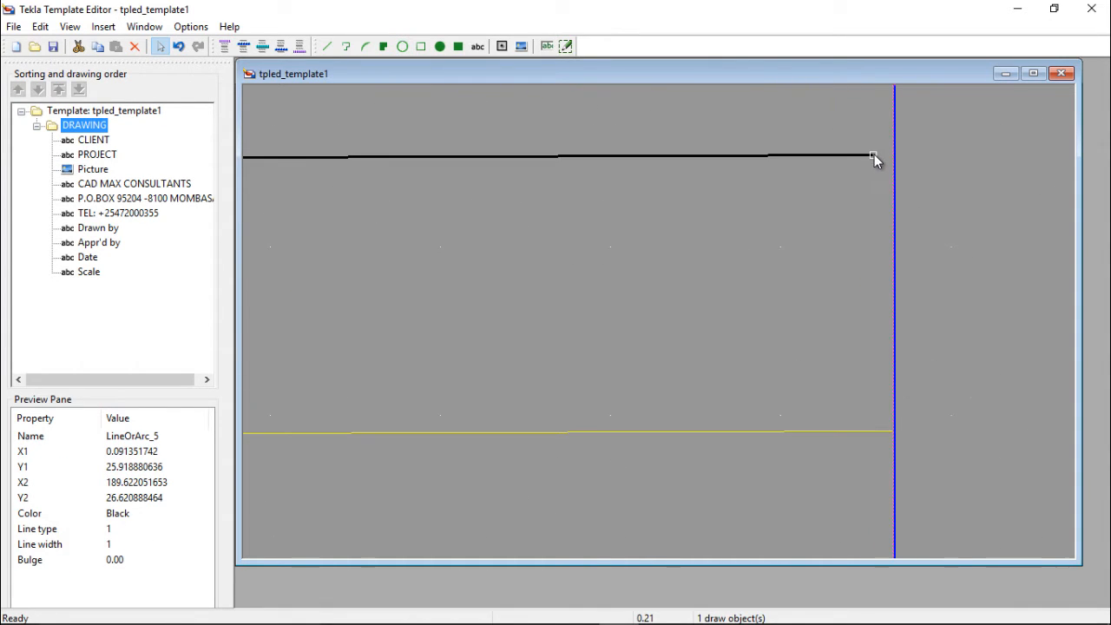
left_click(874, 154)
left_click_drag(896, 153, 894, 154)
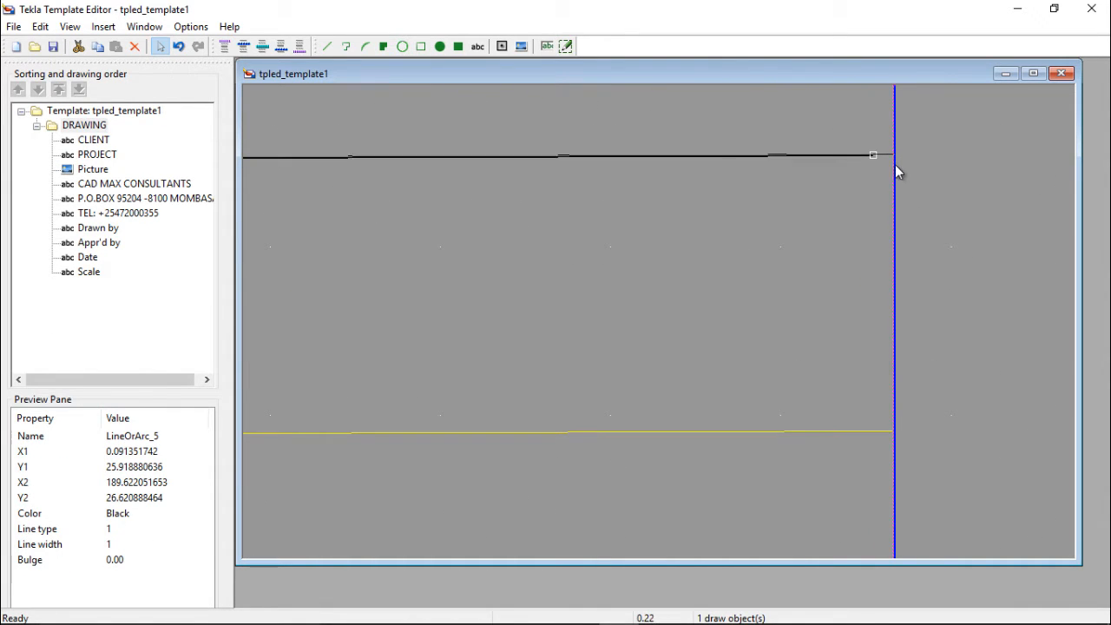
left_click(880, 178)
Change the new Scale divider line's colour from yellow to black.
scroll(871, 166, "down", 4)
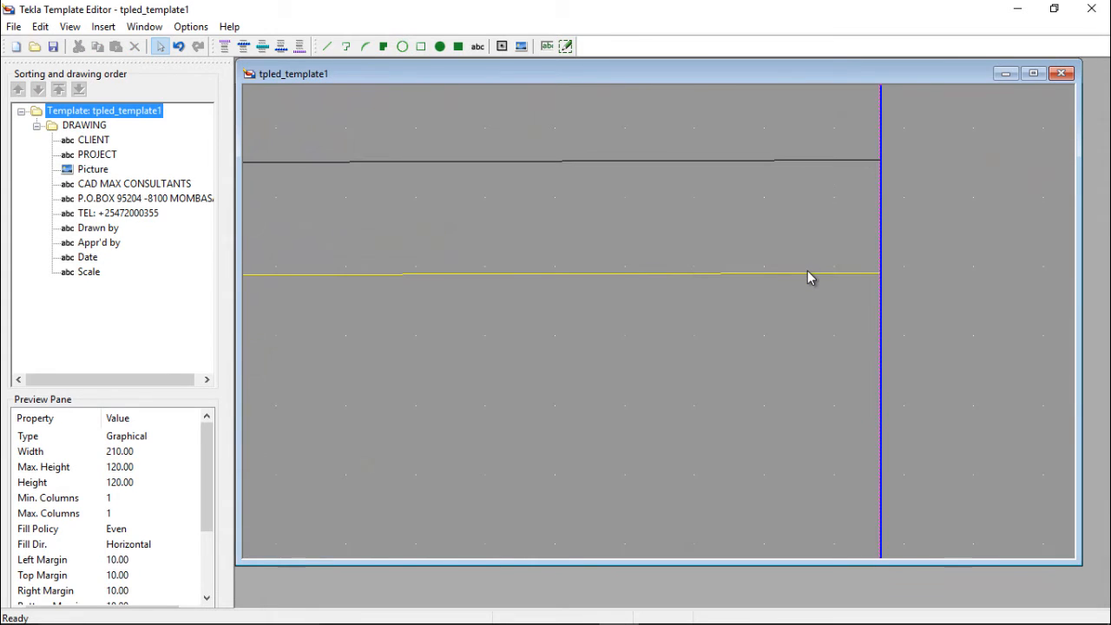
double_click(808, 273)
left_click(310, 83)
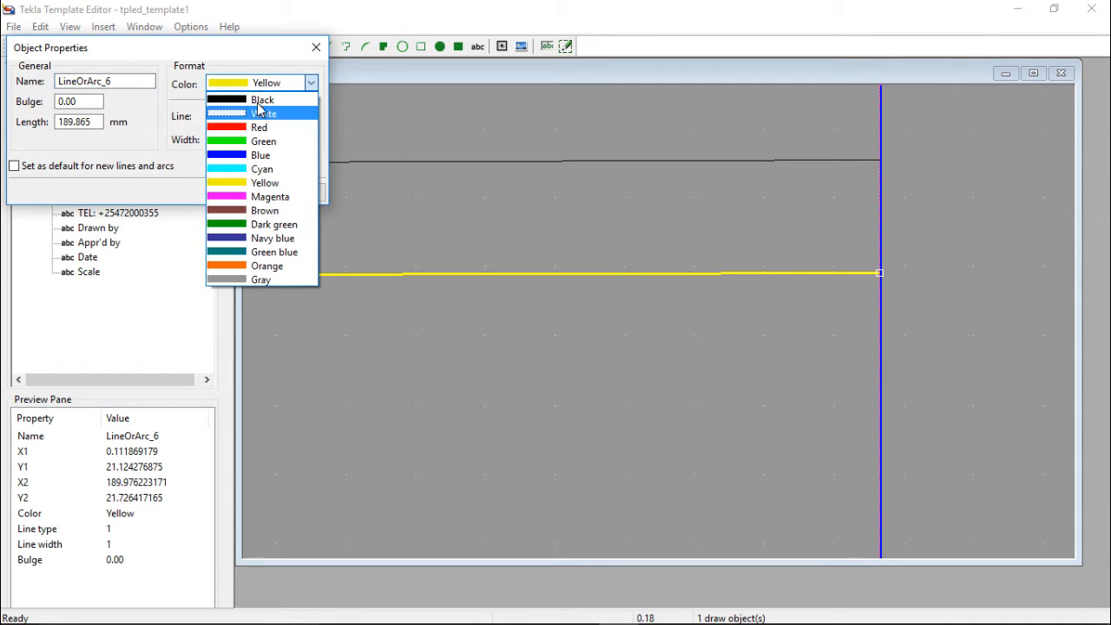
left_click(261, 100)
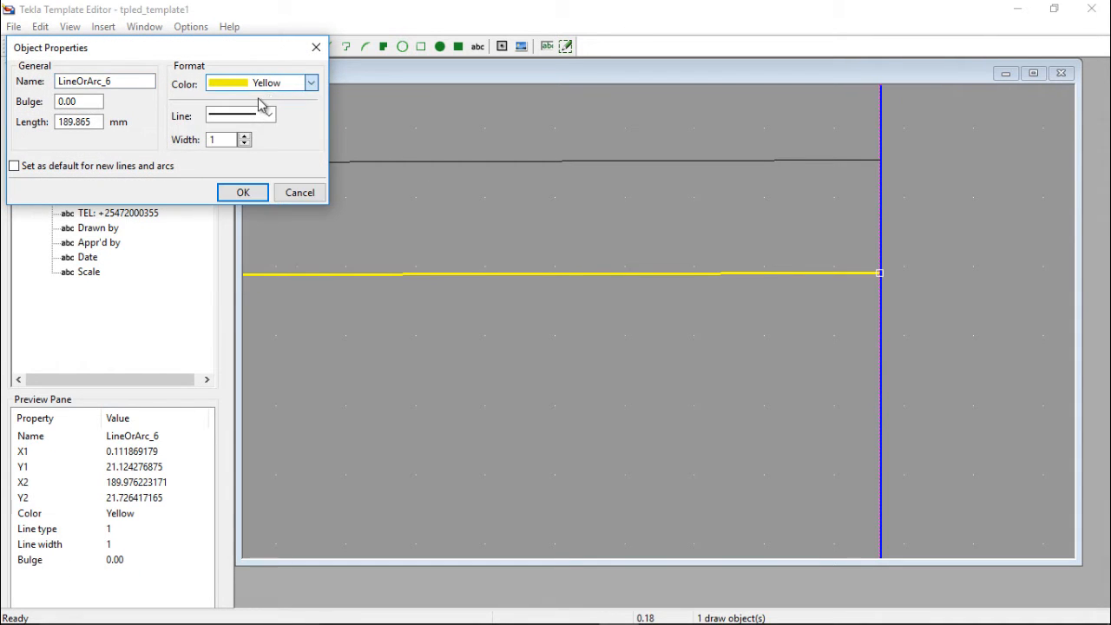
left_click(242, 192)
scroll(834, 245, "down", 5)
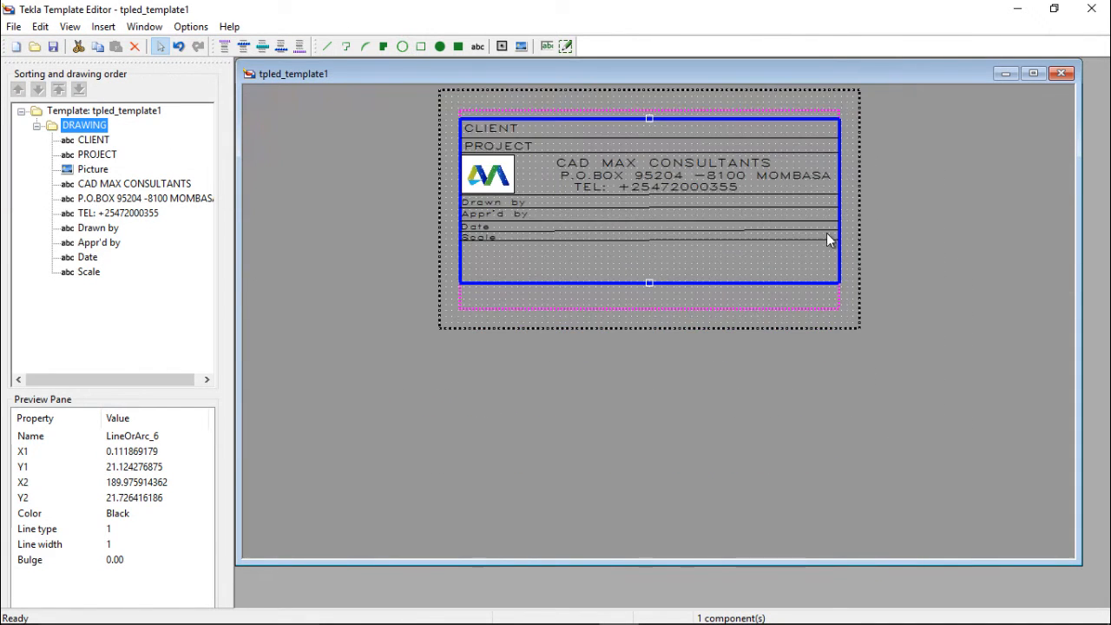
scroll(458, 223, "up", 6)
Nudge the Scale and Date labels slightly upward and raise the line under Date.
left_click(449, 191)
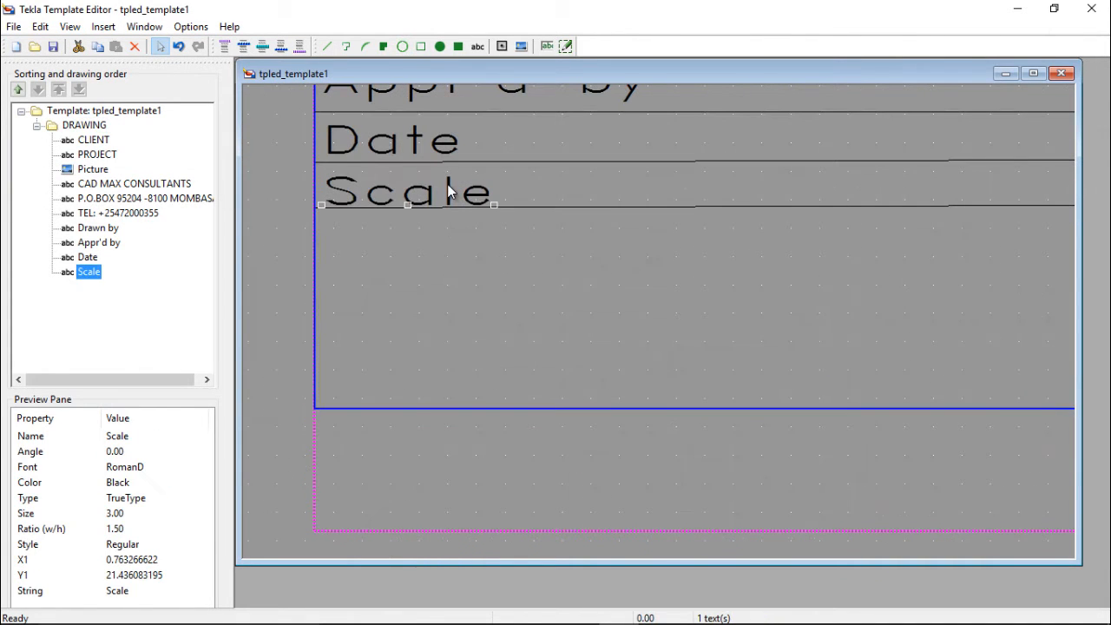
left_click_drag(445, 177, 445, 170)
scroll(439, 250, "down", 3)
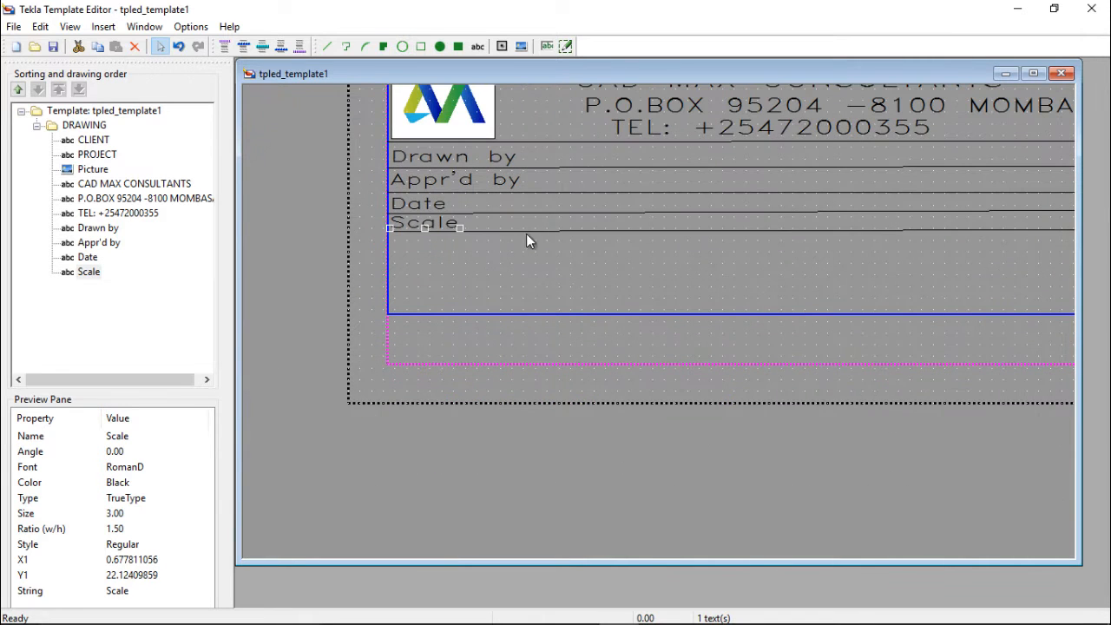
scroll(435, 199, "up", 3)
double_click(423, 217)
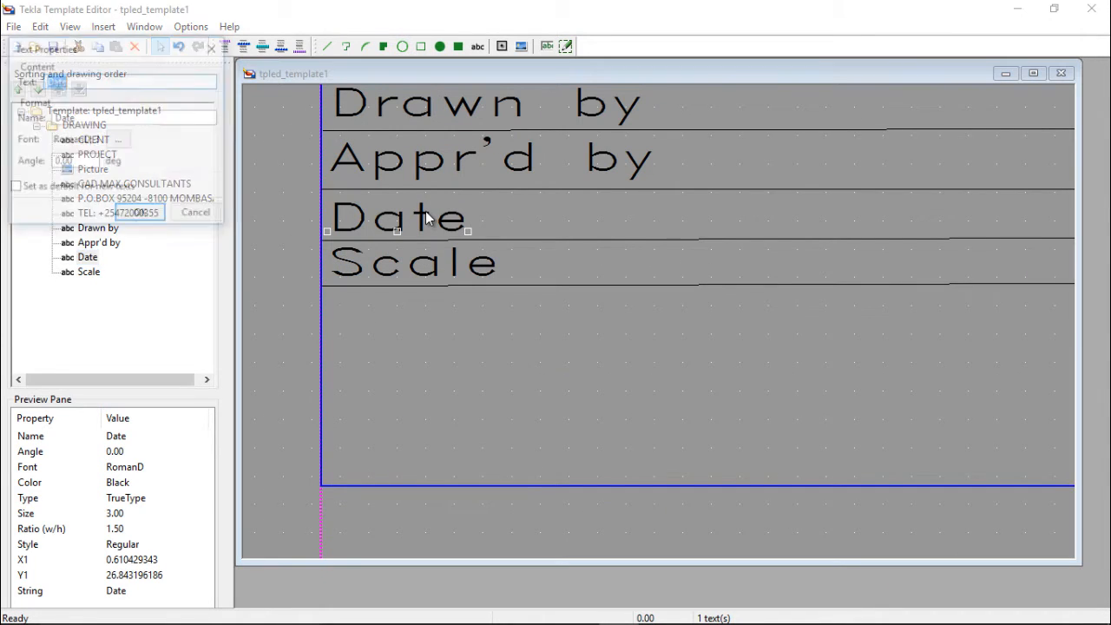
left_click(217, 215)
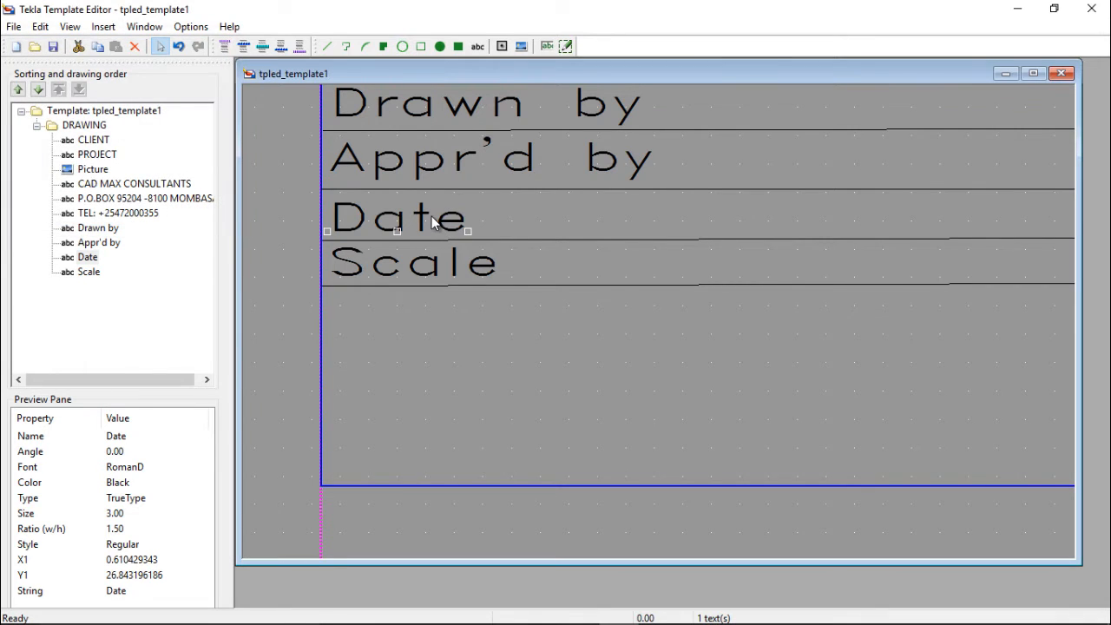
left_click_drag(430, 210, 431, 205)
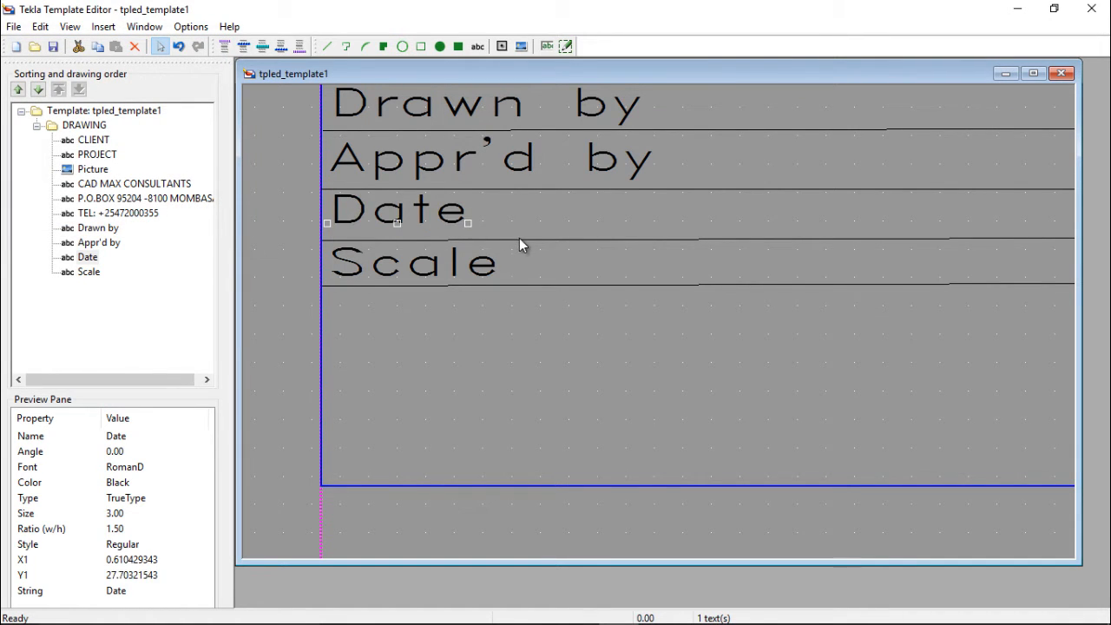
left_click(520, 239)
left_click_drag(521, 238, 517, 229)
Shift the Scale label up a little and move the line under the Scale row slightly higher.
left_click(551, 284)
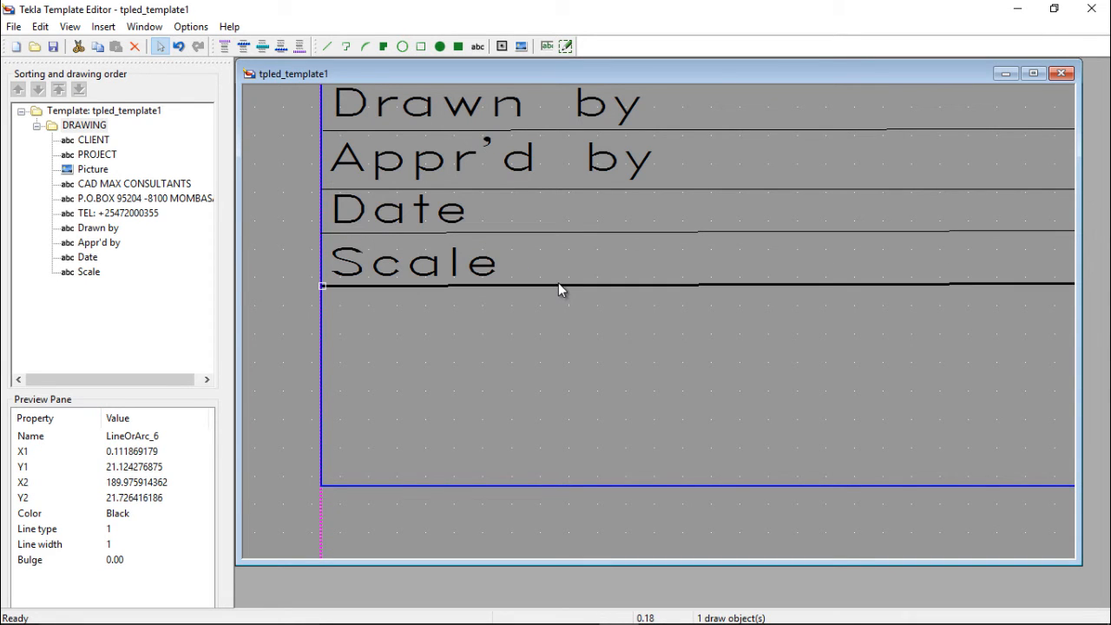
left_click(552, 257)
left_click(484, 264)
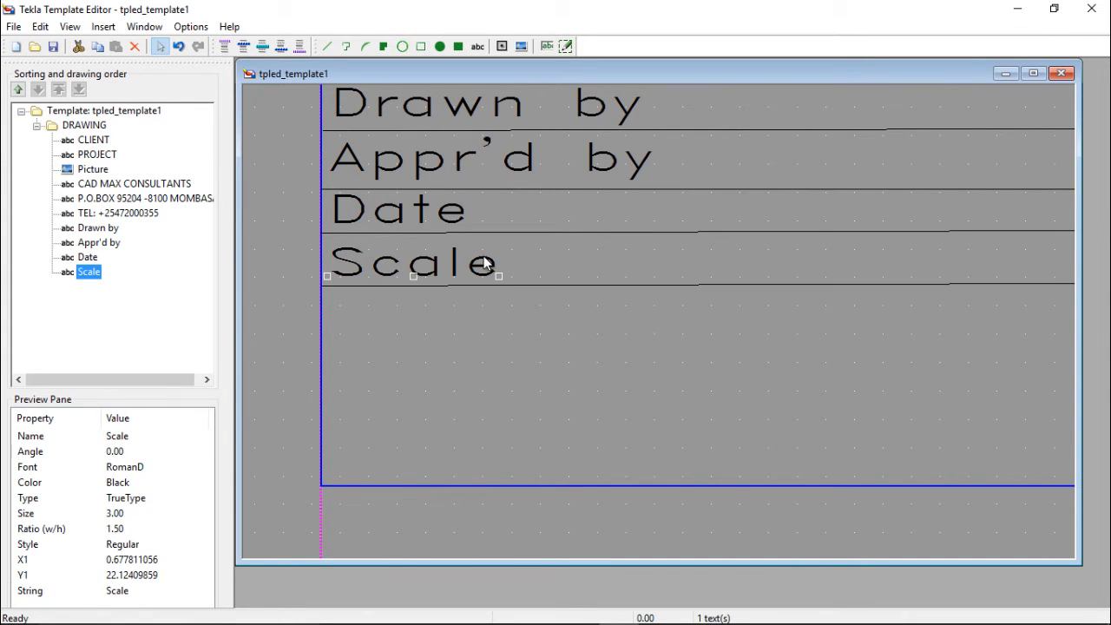
scroll(464, 260, "down", 2)
scroll(476, 253, "up", 3)
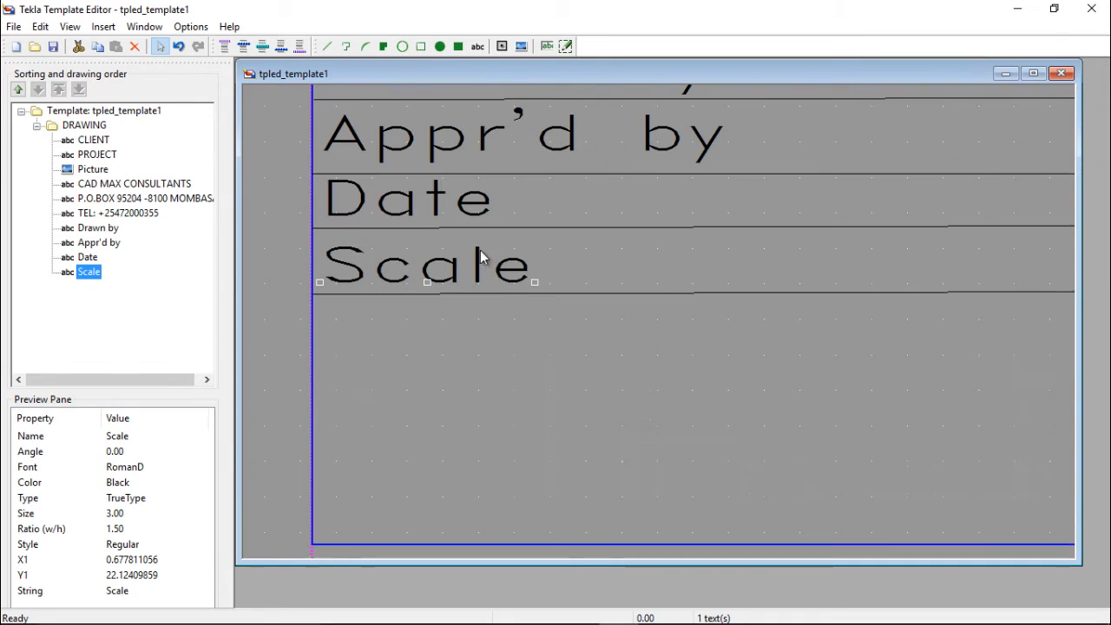
left_click_drag(500, 267, 498, 261)
left_click(605, 293)
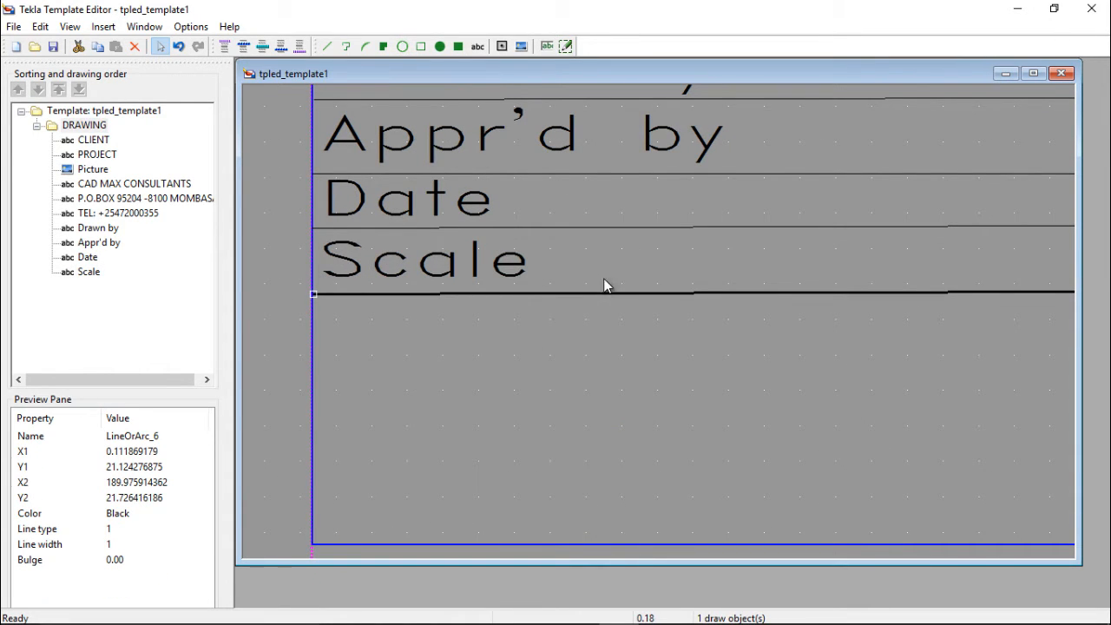
left_click(597, 287)
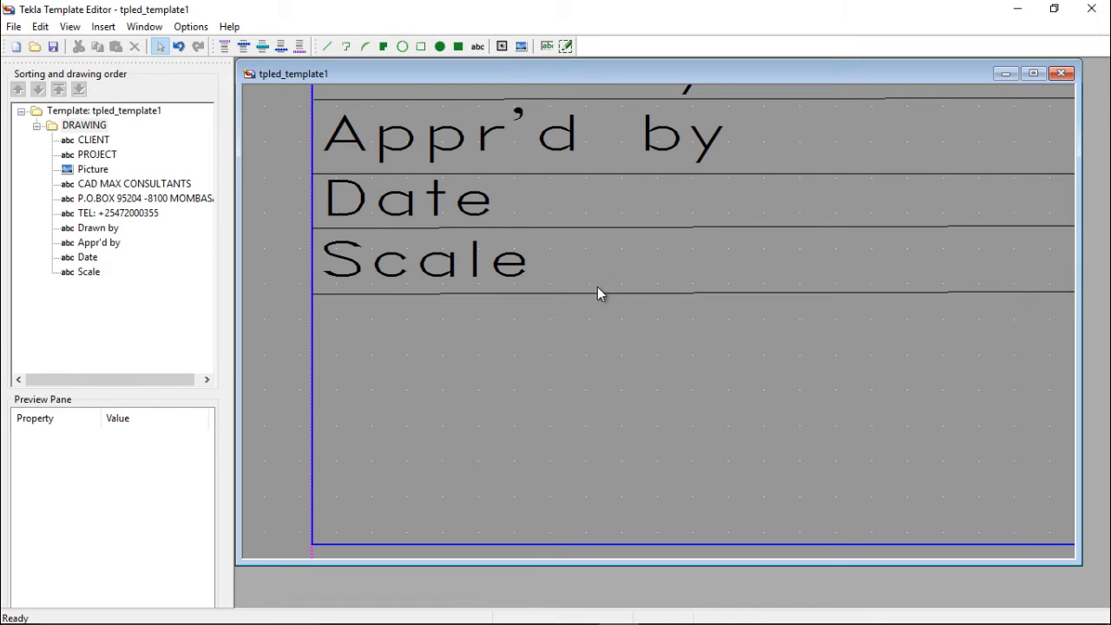
left_click(605, 292)
left_click(626, 291)
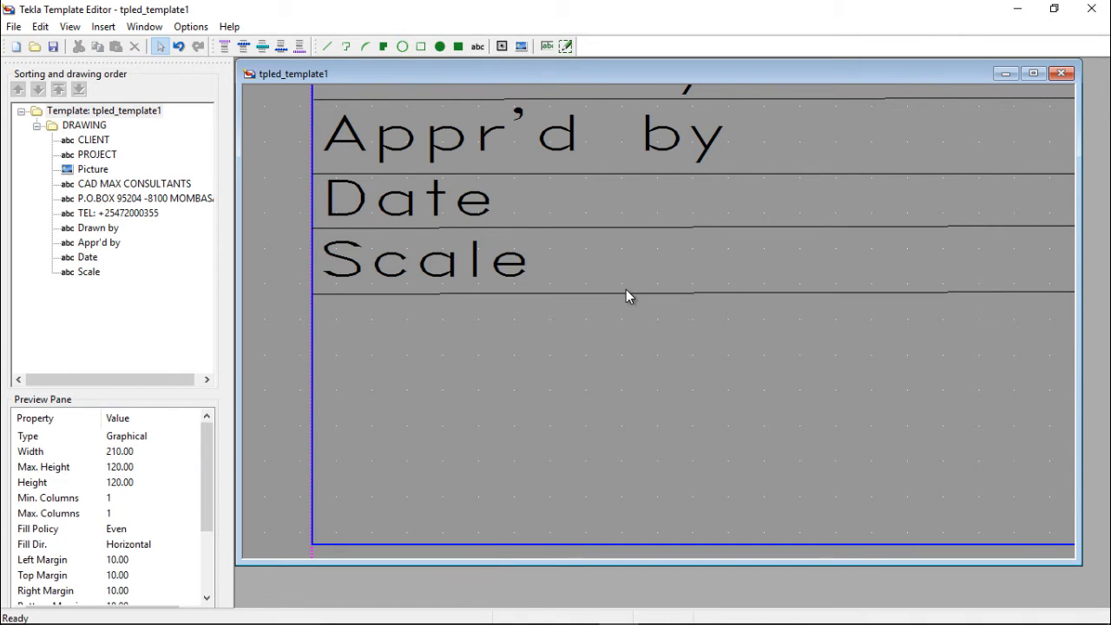
left_click(629, 292)
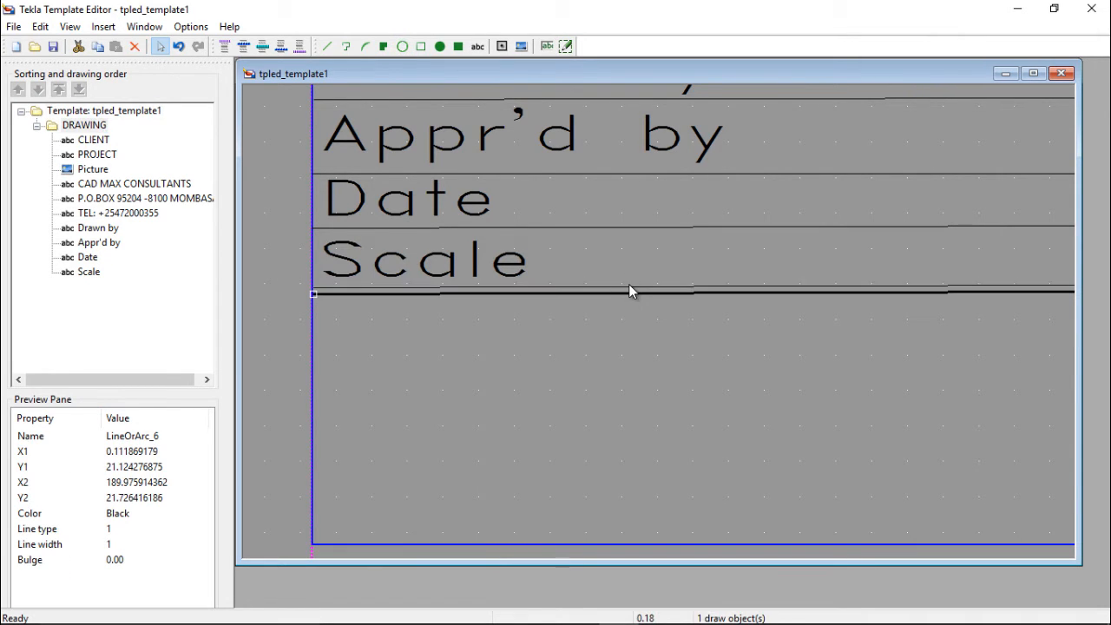
left_click_drag(629, 291, 628, 284)
scroll(524, 326, "down", 3)
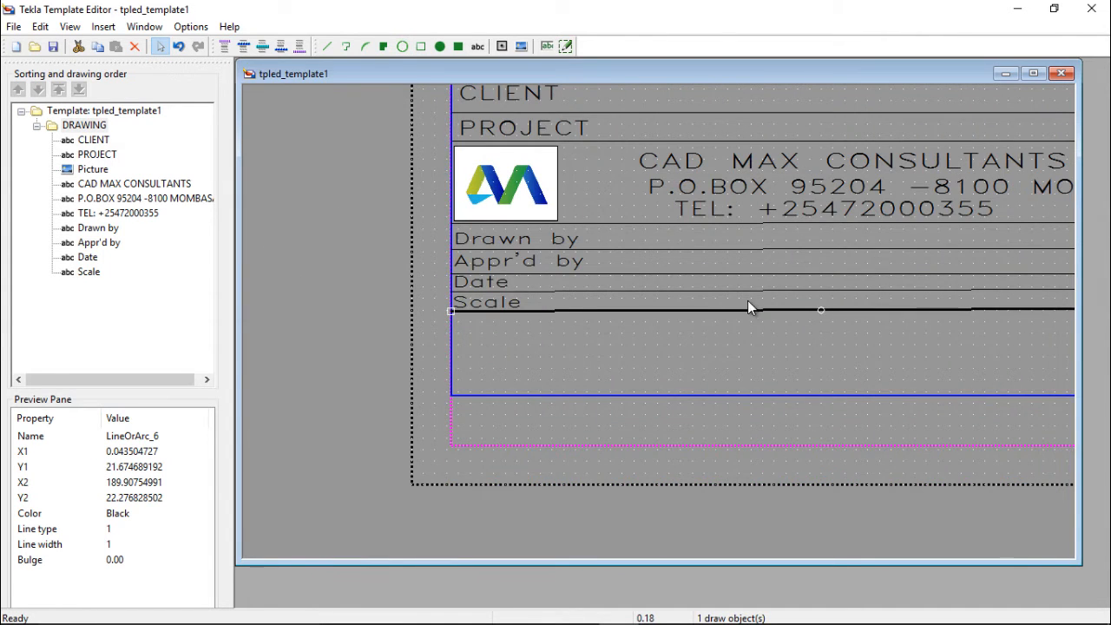
scroll(659, 295, "down", 1)
scroll(625, 290, "up", 3)
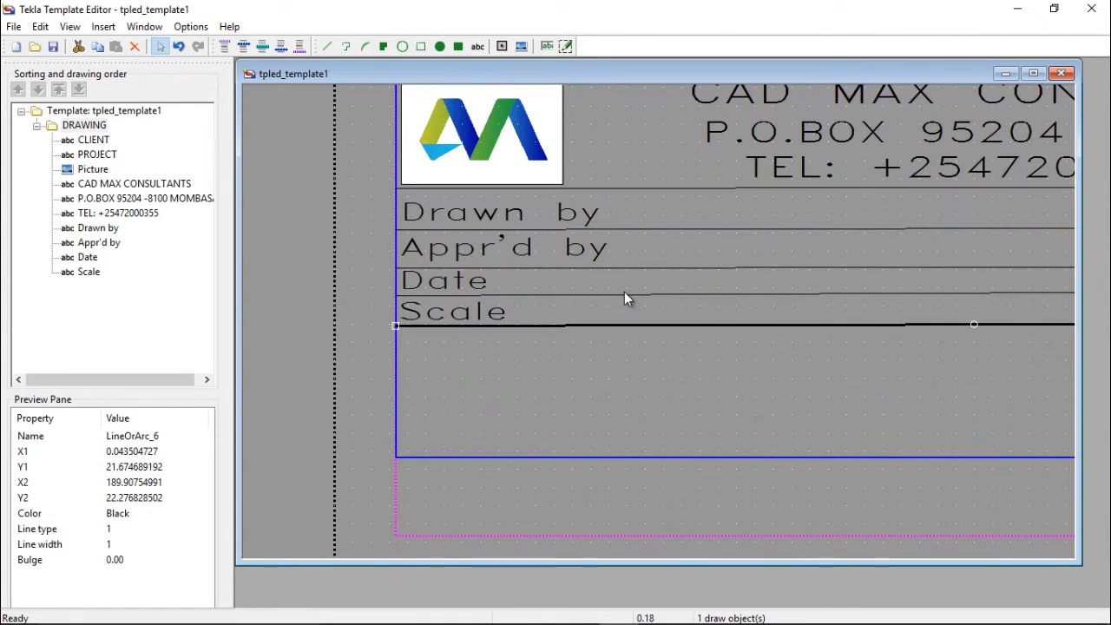
scroll(624, 292, "up", 1)
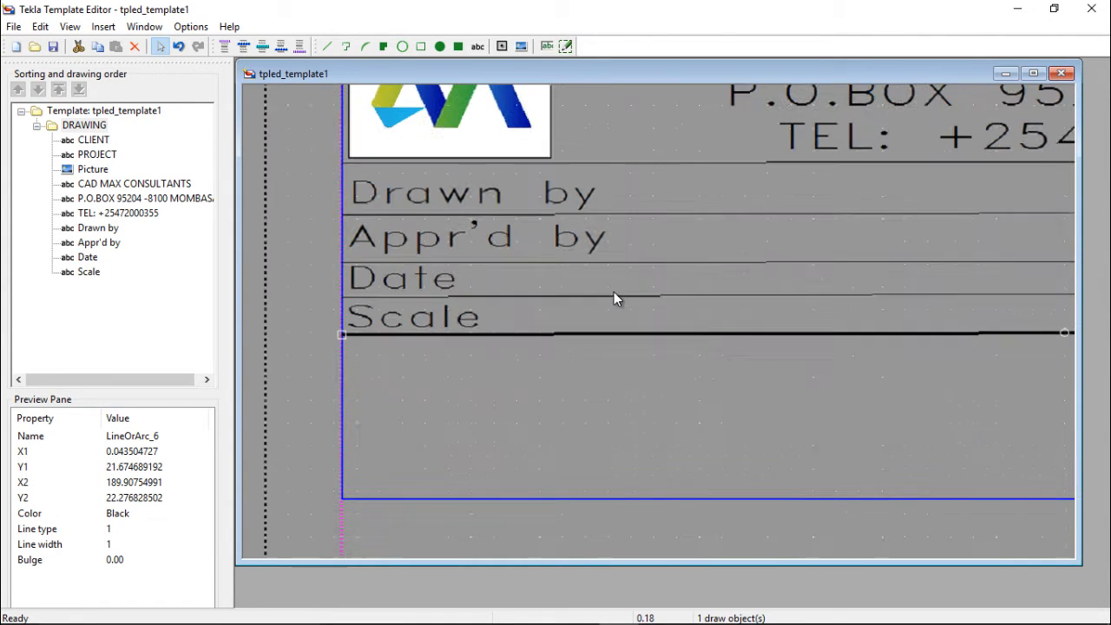
Draw a vertical line from the top border down through the PROJECT row.
left_click(327, 46)
scroll(620, 231, "down", 4)
scroll(668, 130, "up", 2)
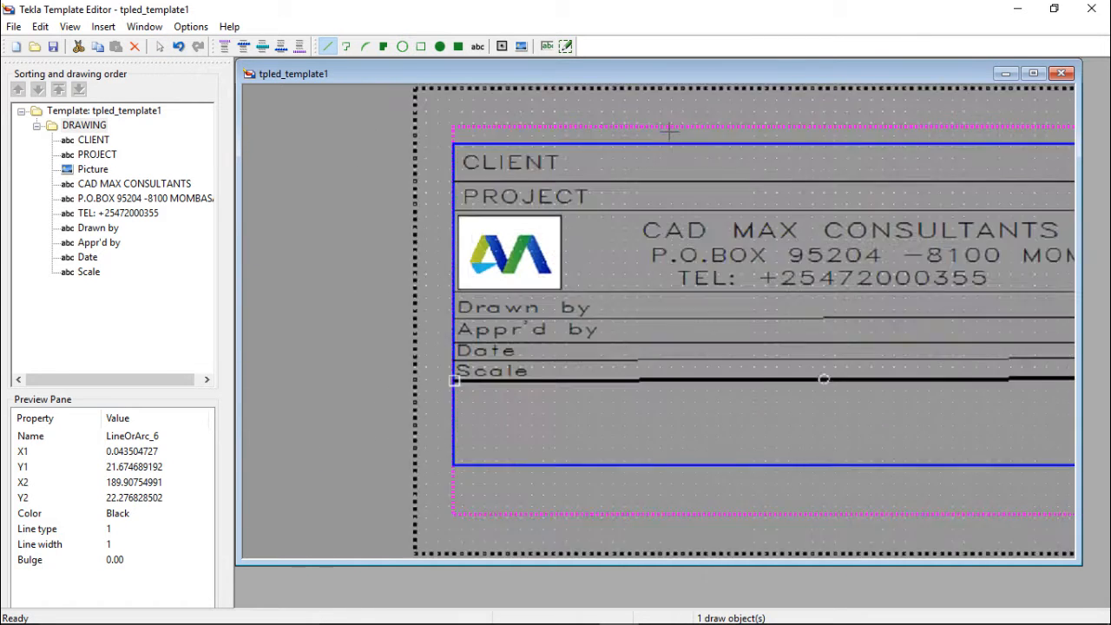
scroll(669, 131, "up", 1)
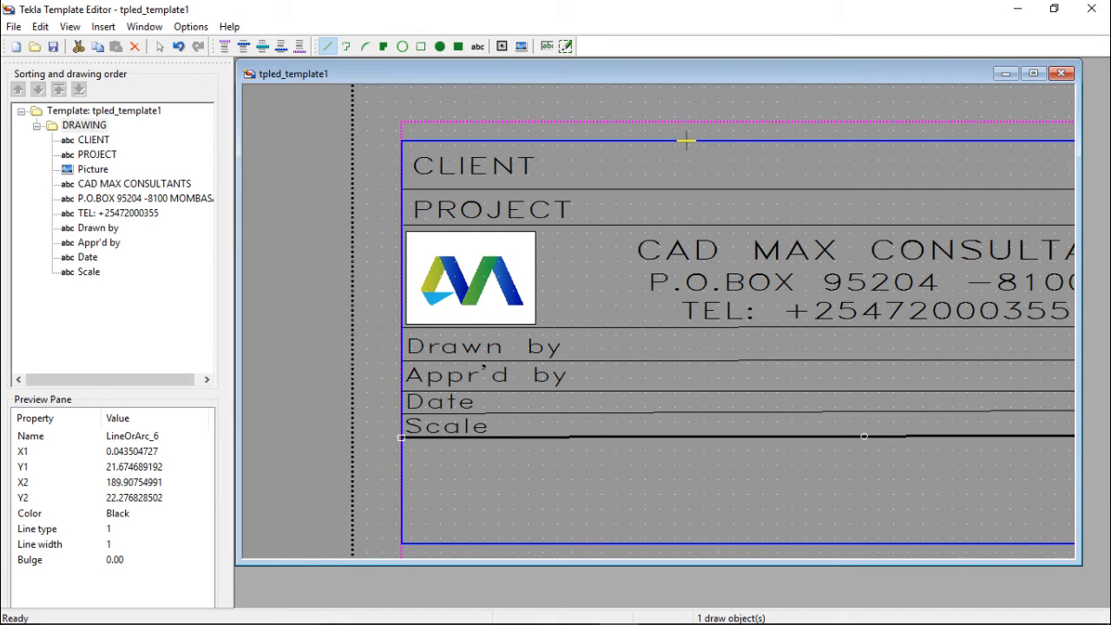
left_click(686, 139)
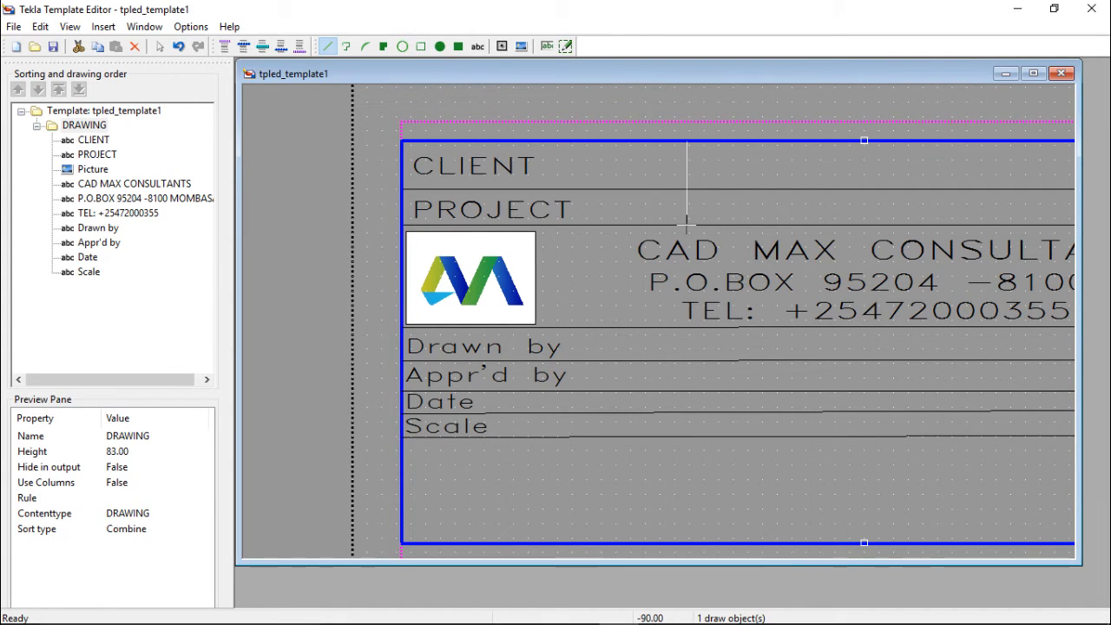
left_click(685, 225)
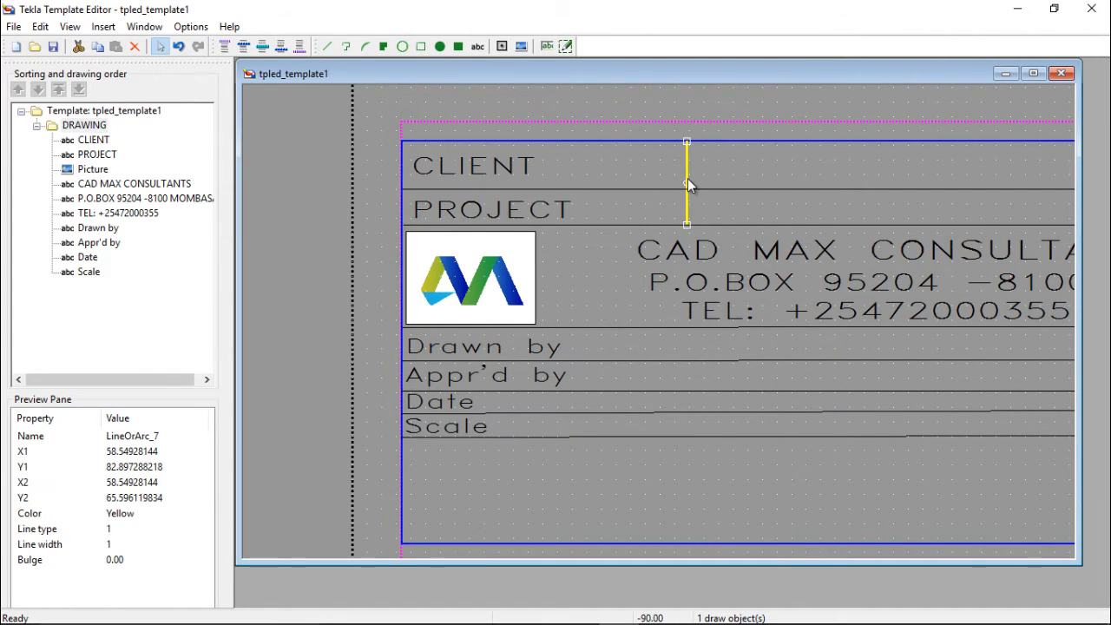
Set the new vertical divider's line colour to black.
double_click(688, 178)
left_click(260, 83)
left_click(239, 96)
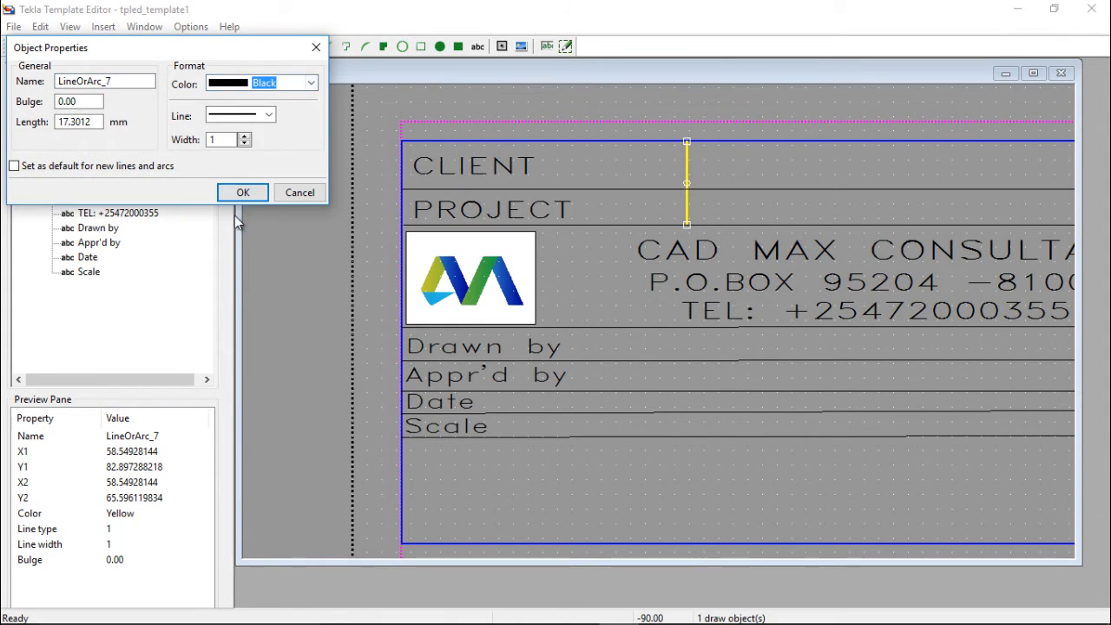
left_click(243, 193)
scroll(685, 237, "down", 2)
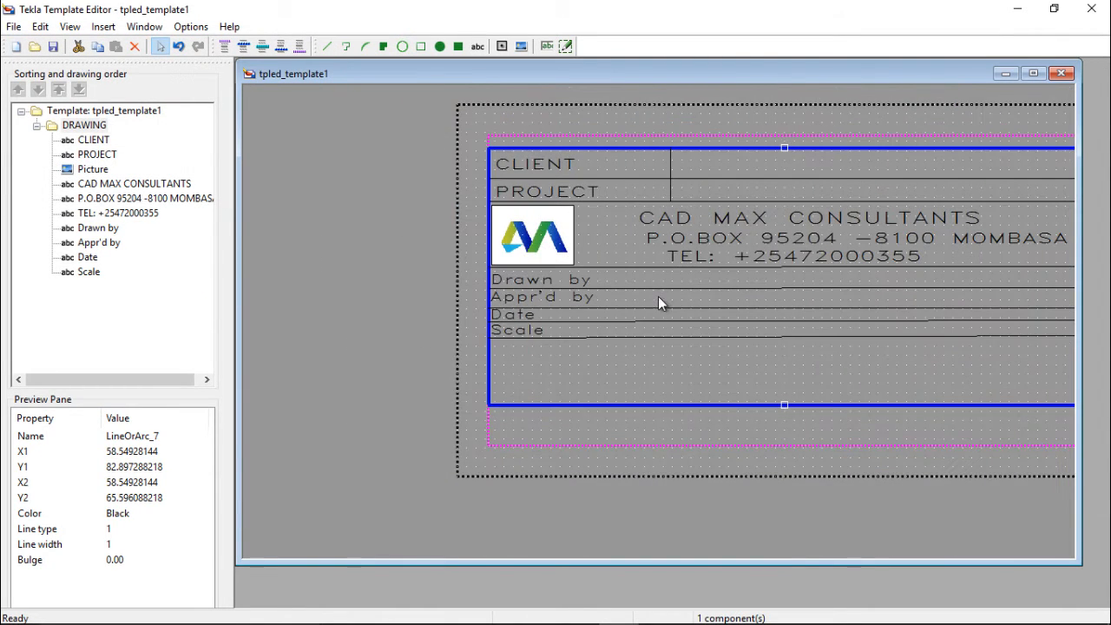
scroll(657, 296, "up", 2)
left_click(326, 46)
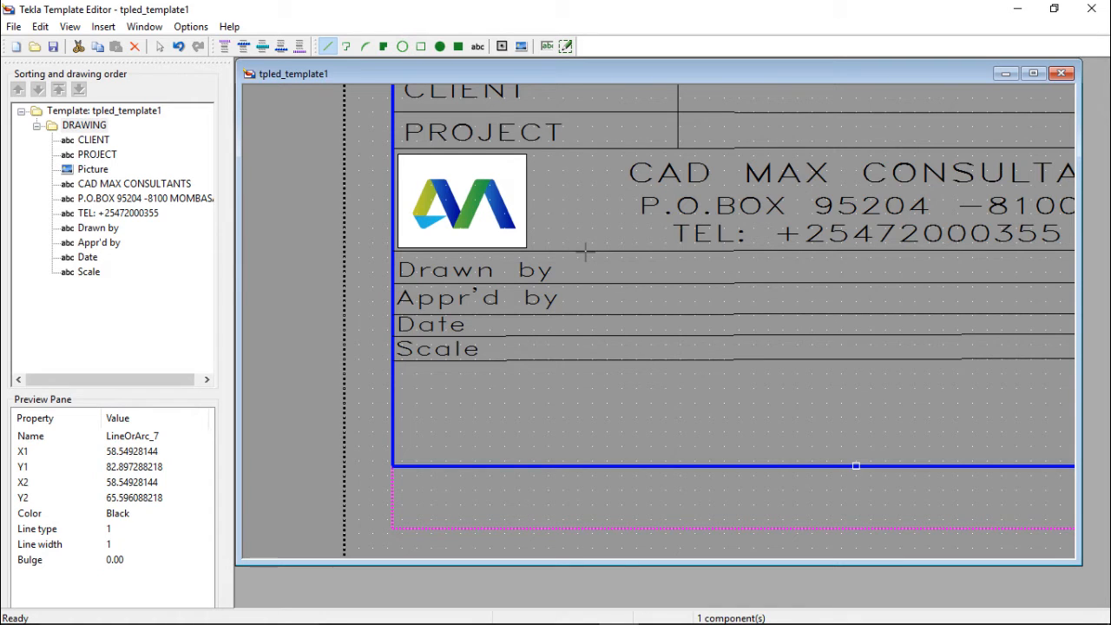
Draw a vertical divider from the Drawn by row to the bottom of the Scale row and make it black.
left_click(586, 253)
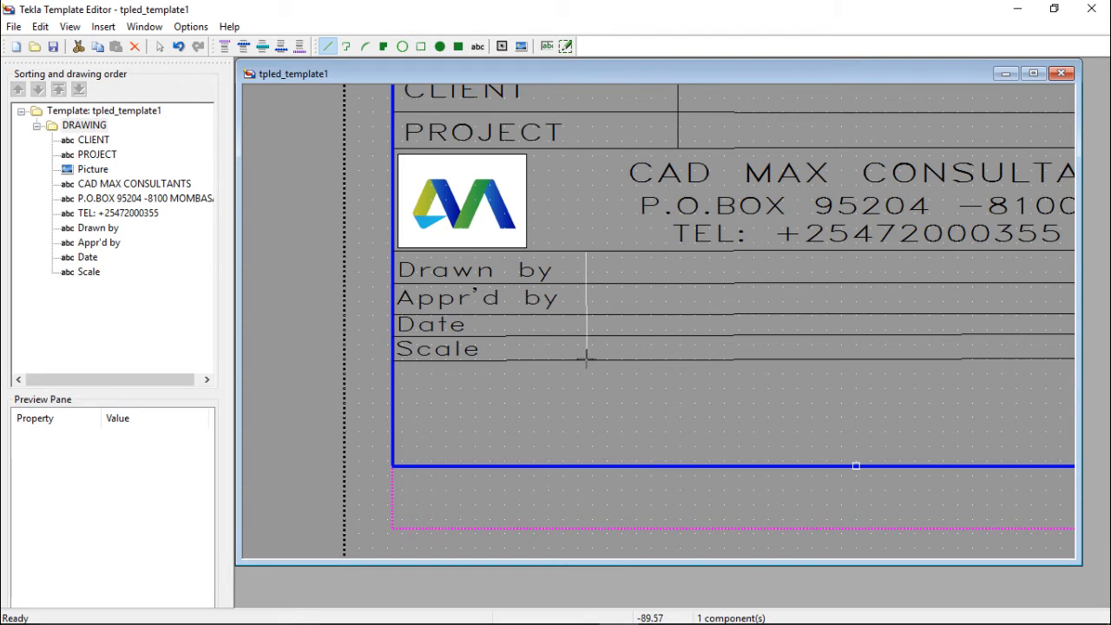
left_click(585, 358)
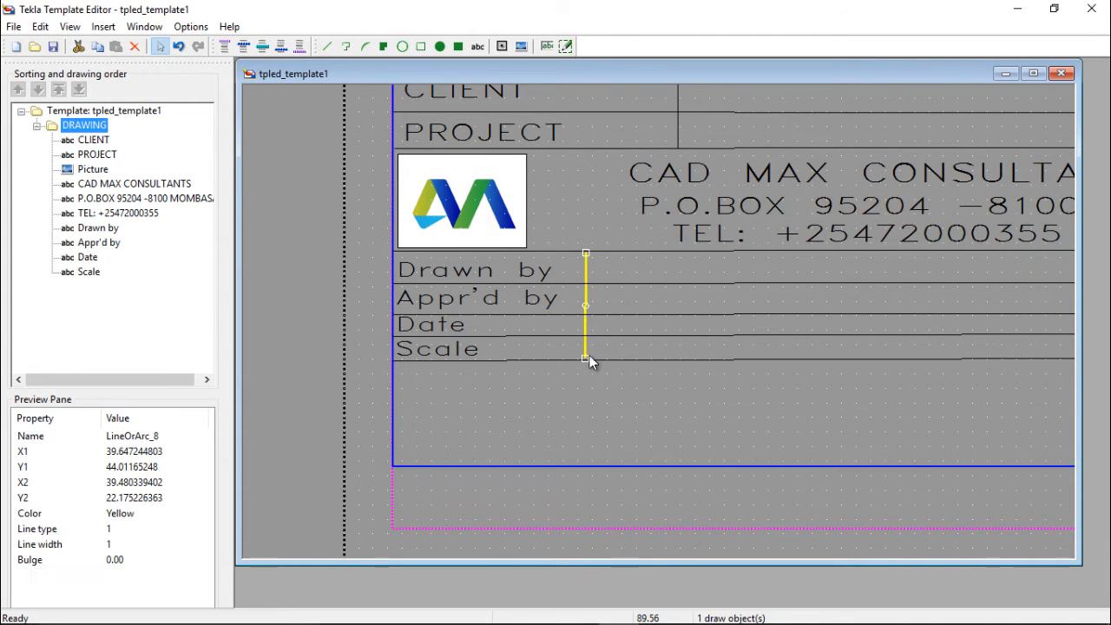
double_click(585, 299)
left_click(295, 83)
left_click(230, 99)
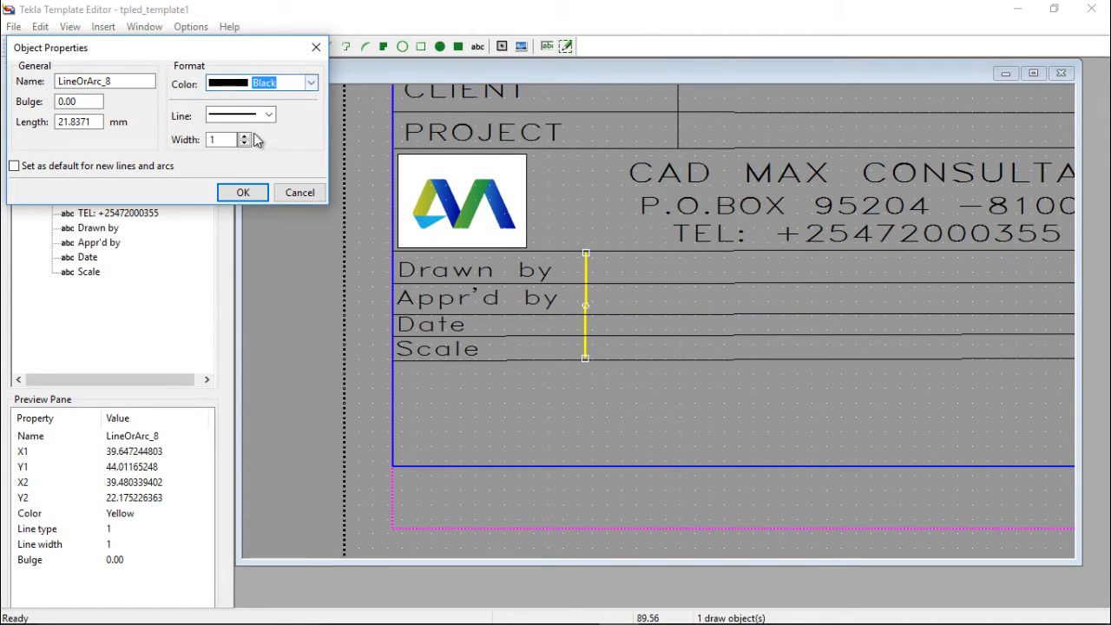
left_click(248, 191)
Extend the first divider's top end up to the row border.
scroll(598, 257, "up", 5)
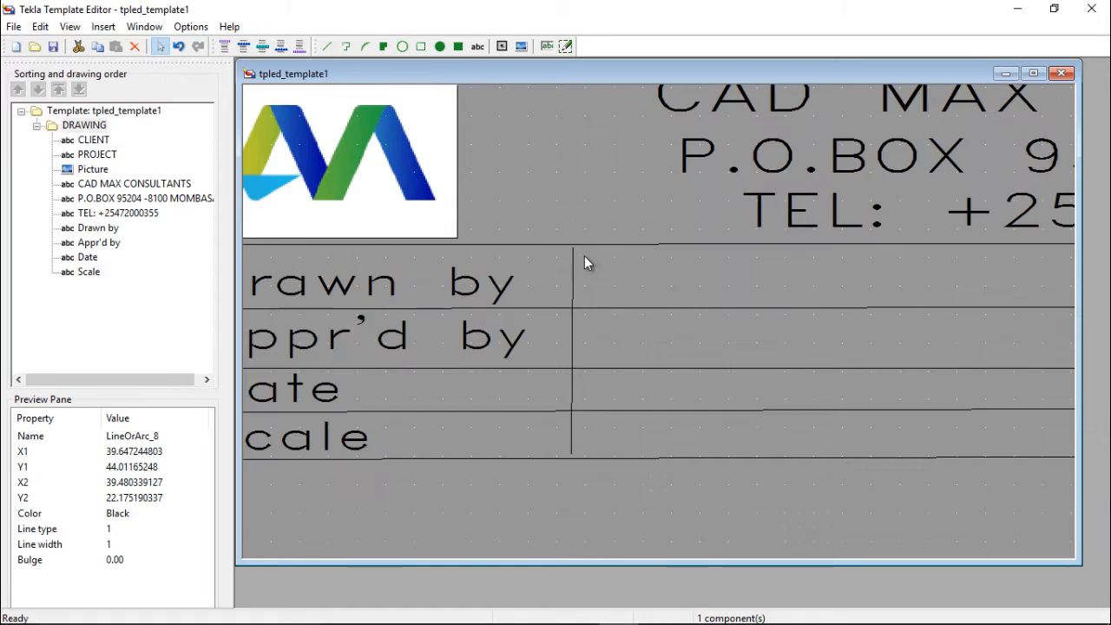
left_click(565, 265)
scroll(566, 247, "up", 2)
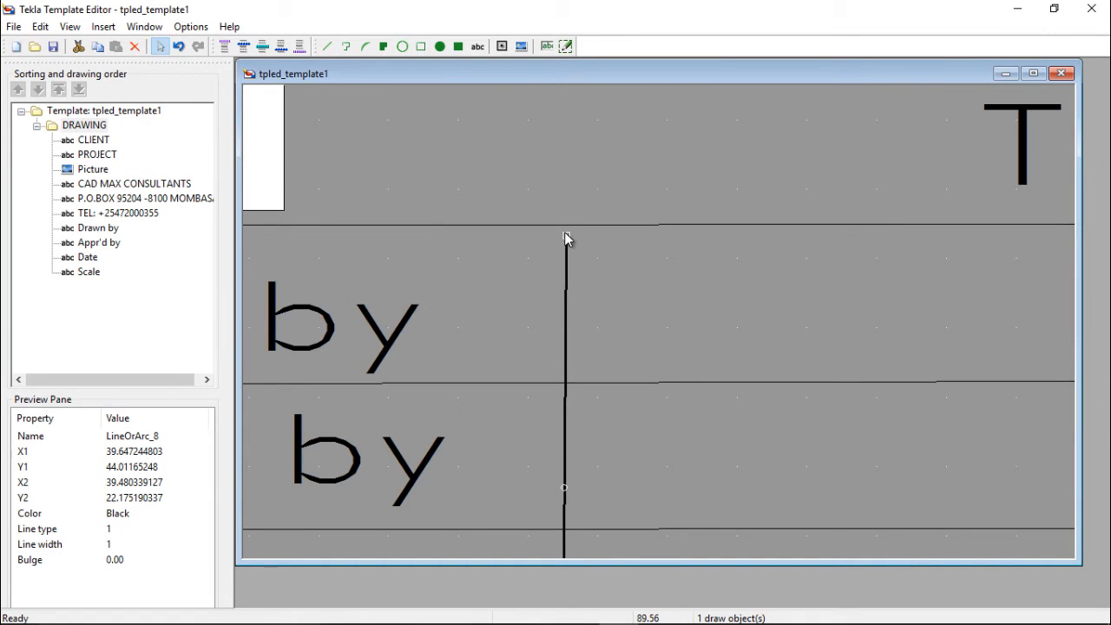
left_click_drag(565, 233, 565, 222)
left_click(599, 249)
scroll(560, 236, "down", 1)
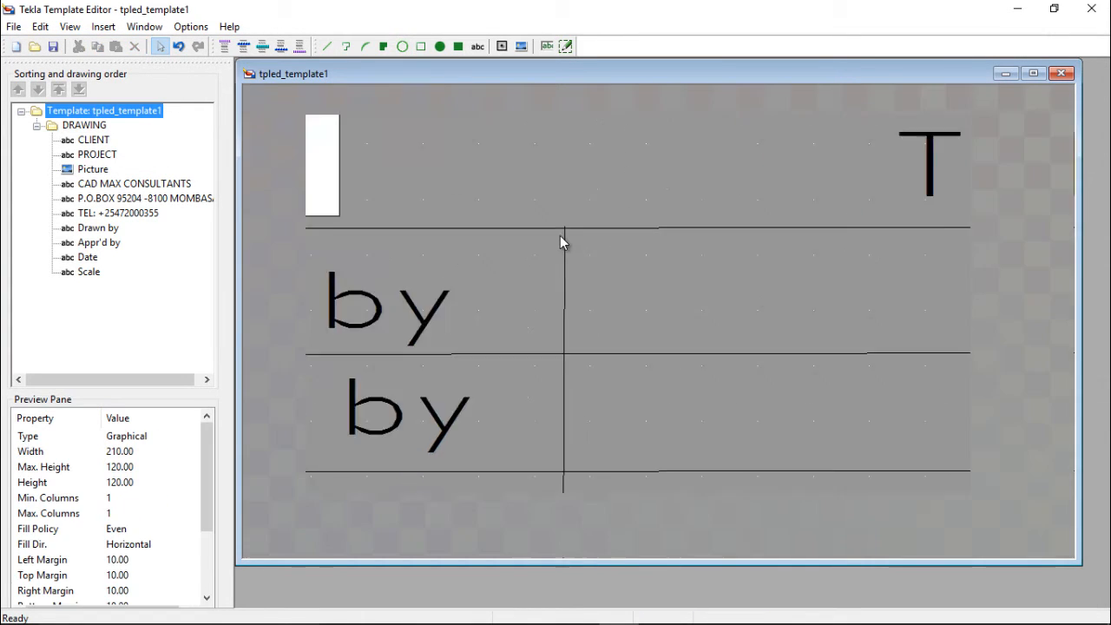
scroll(562, 243, "down", 2)
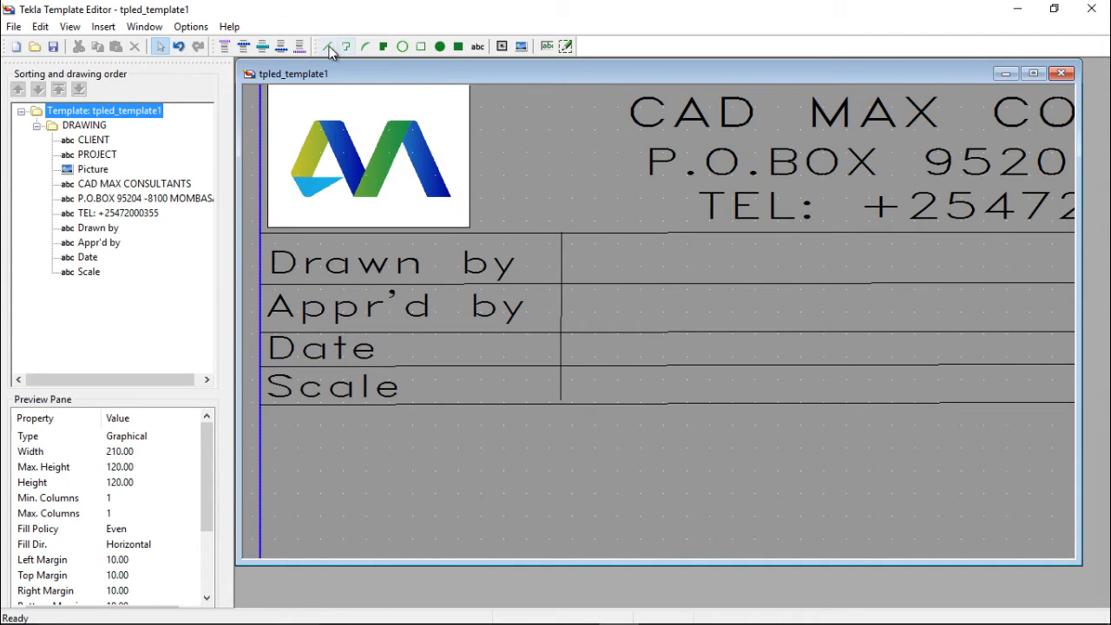
scroll(679, 272, "down", 2)
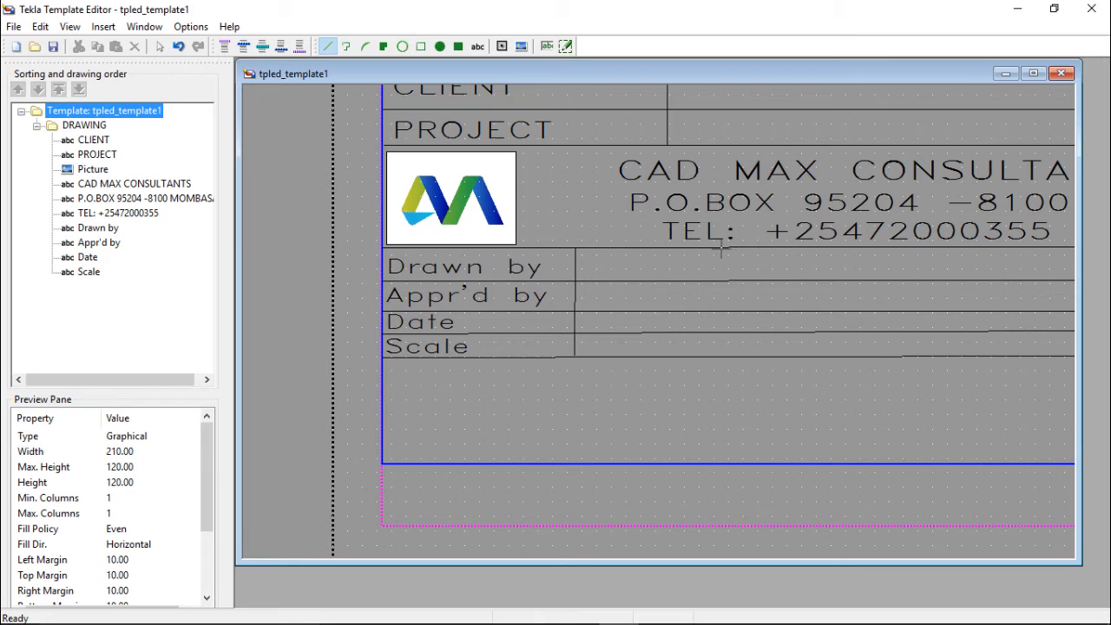
Draw a second black vertical divider further right, down to the Scale row bottom.
left_click(716, 249)
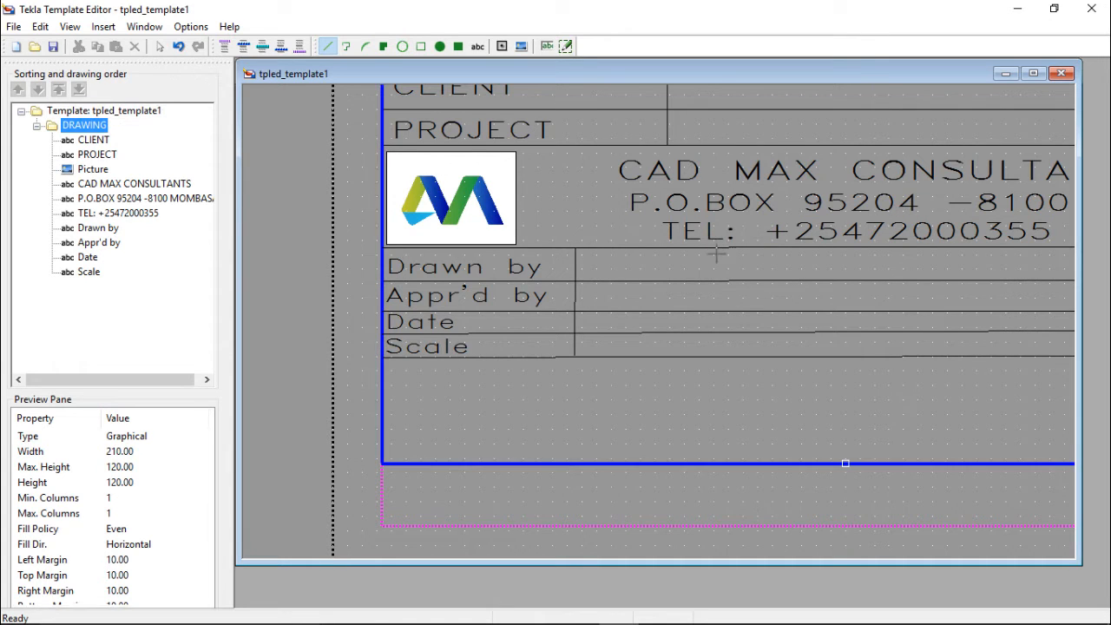
left_click(716, 358)
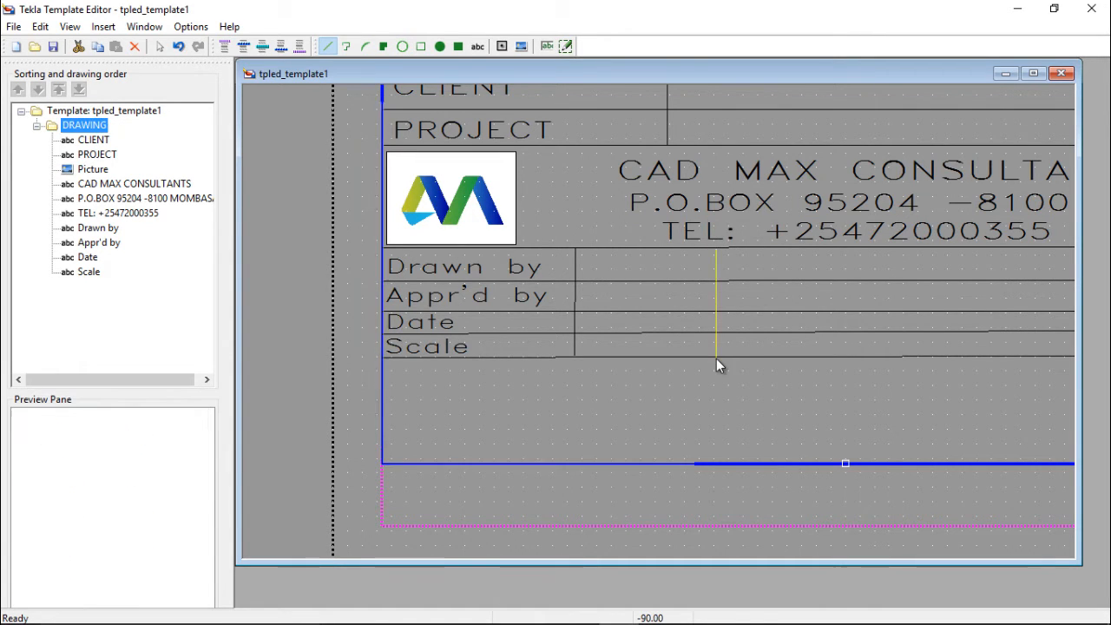
double_click(716, 306)
left_click(310, 84)
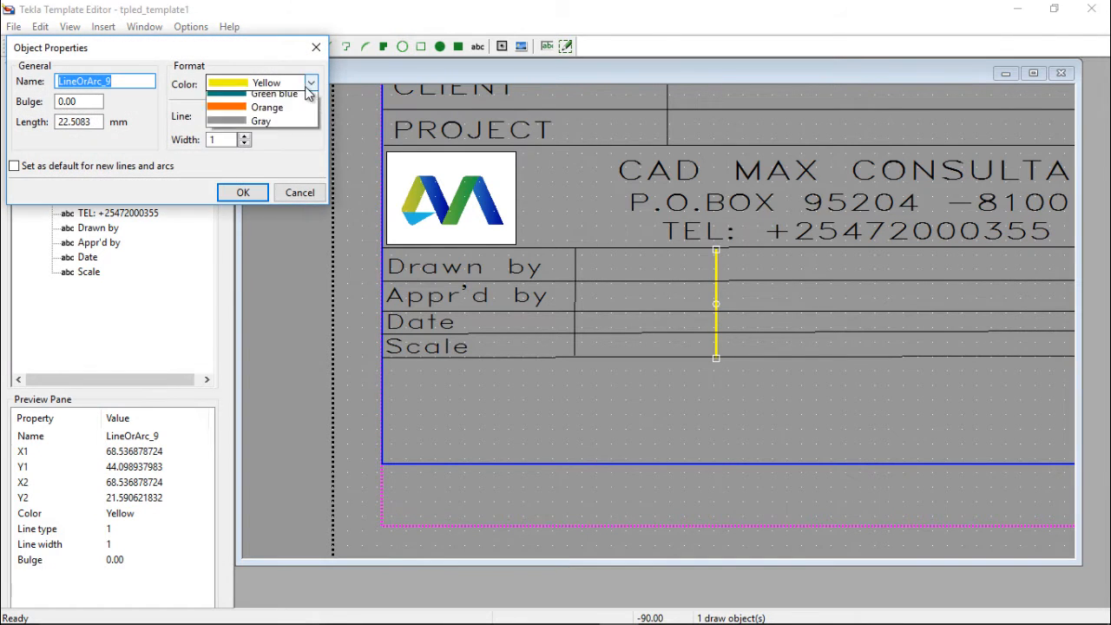
left_click(271, 100)
left_click(244, 195)
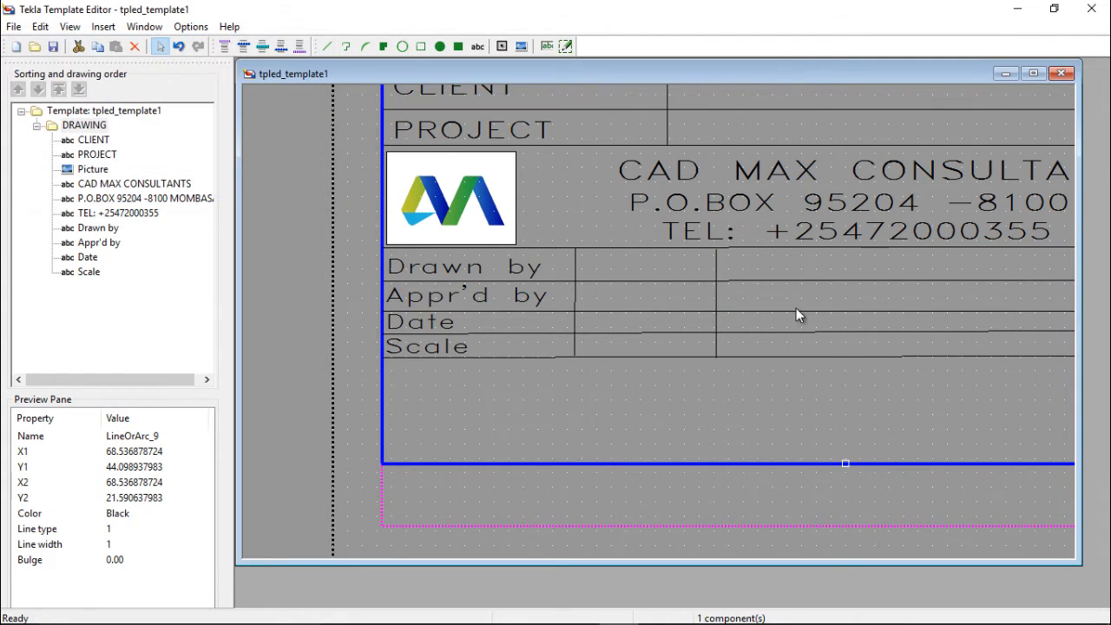
scroll(522, 303, "down", 2)
scroll(608, 313, "up", 4)
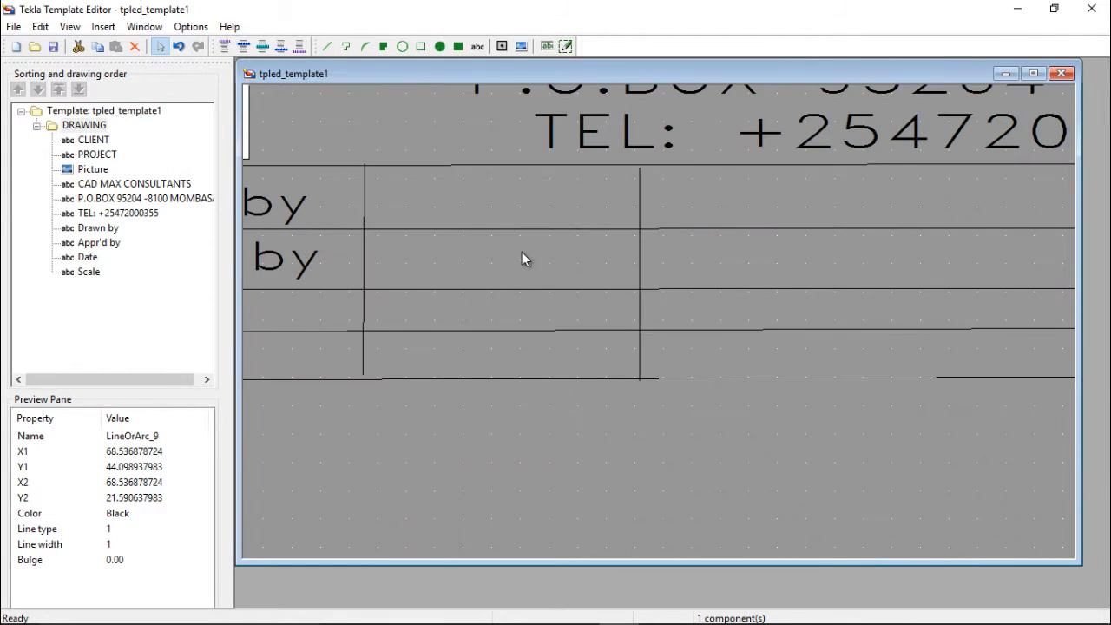
scroll(521, 259, "down", 2)
scroll(671, 304, "up", 1)
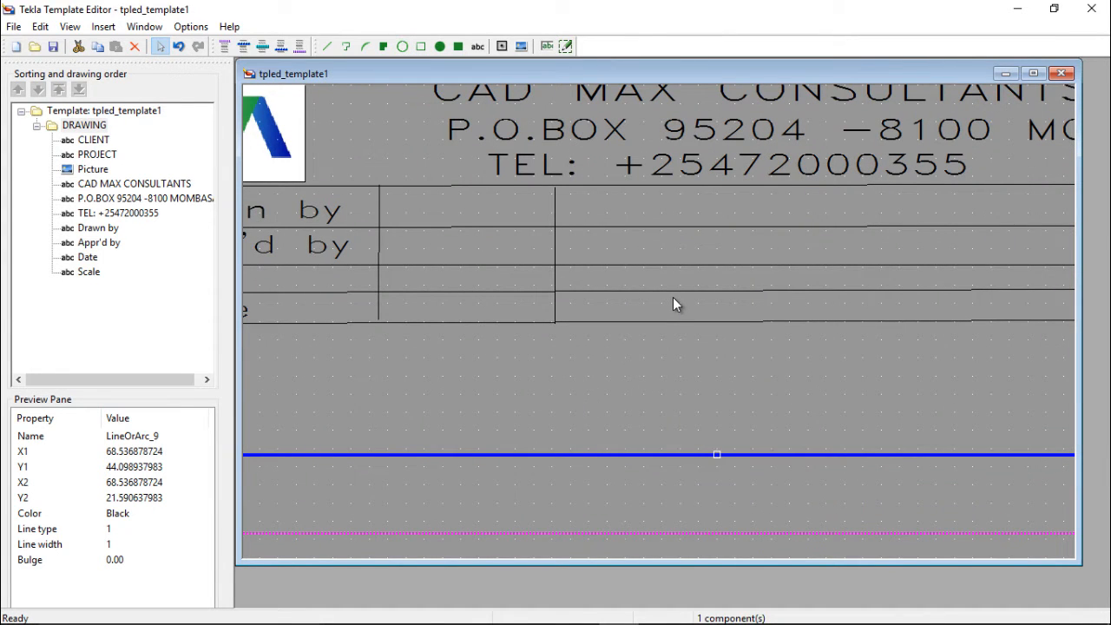
Add a 'DRG No.' text label in the Scale row.
left_click(477, 46)
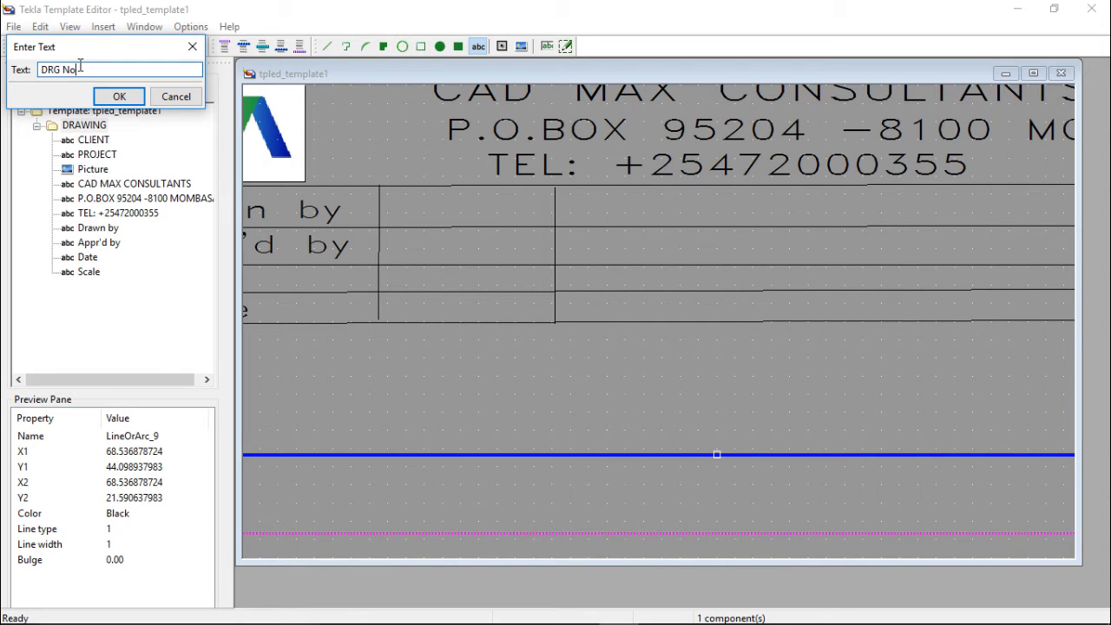
left_click(130, 102)
scroll(523, 236, "down", 2)
scroll(575, 296, "up", 2)
scroll(572, 295, "up", 2)
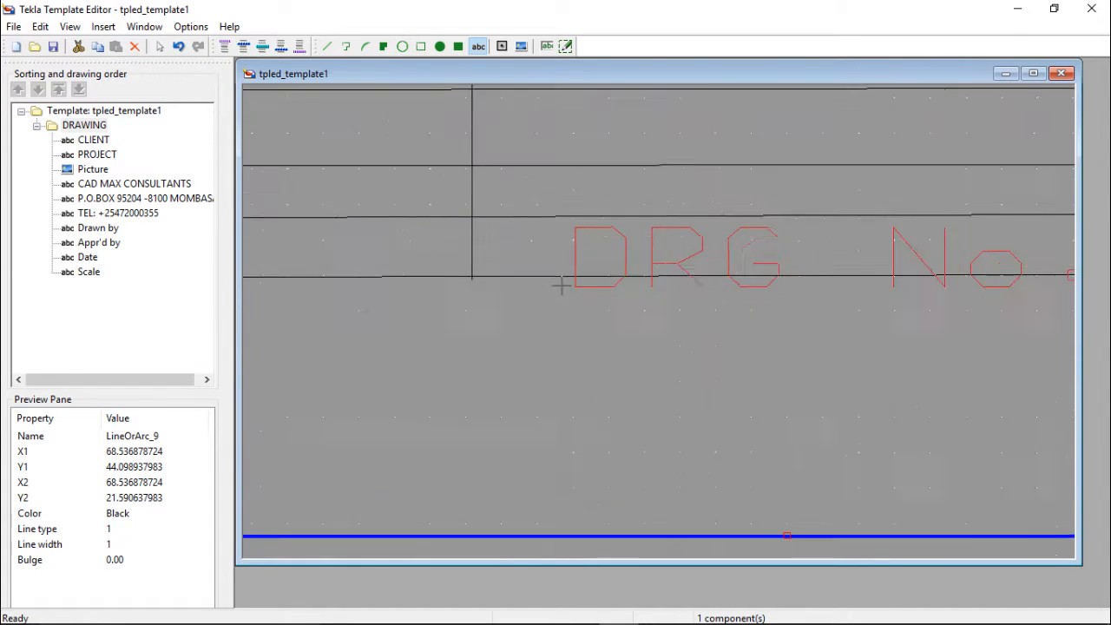
left_click(454, 278)
double_click(535, 240)
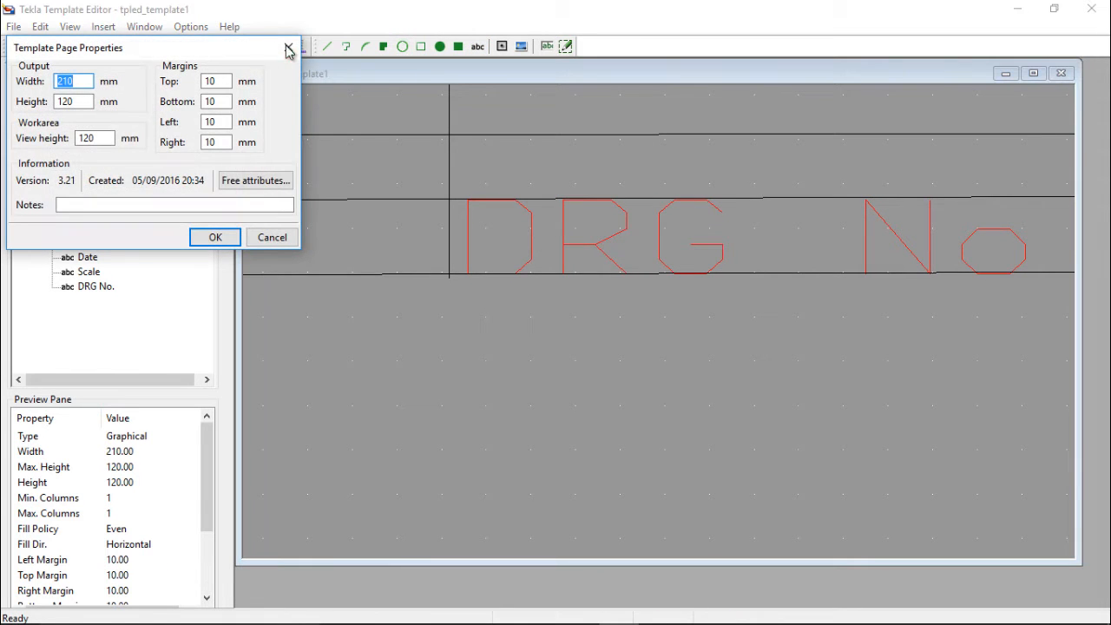
left_click(288, 49)
Format the DRG No. label as black RomanD text at size 3.
double_click(469, 228)
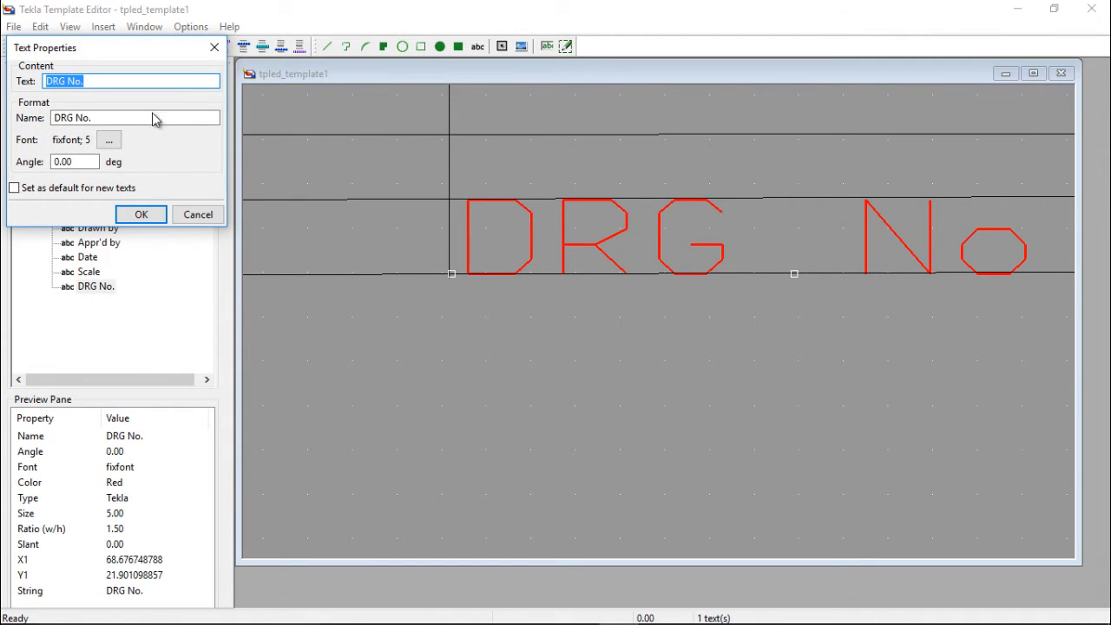
left_click(109, 140)
left_click(145, 275)
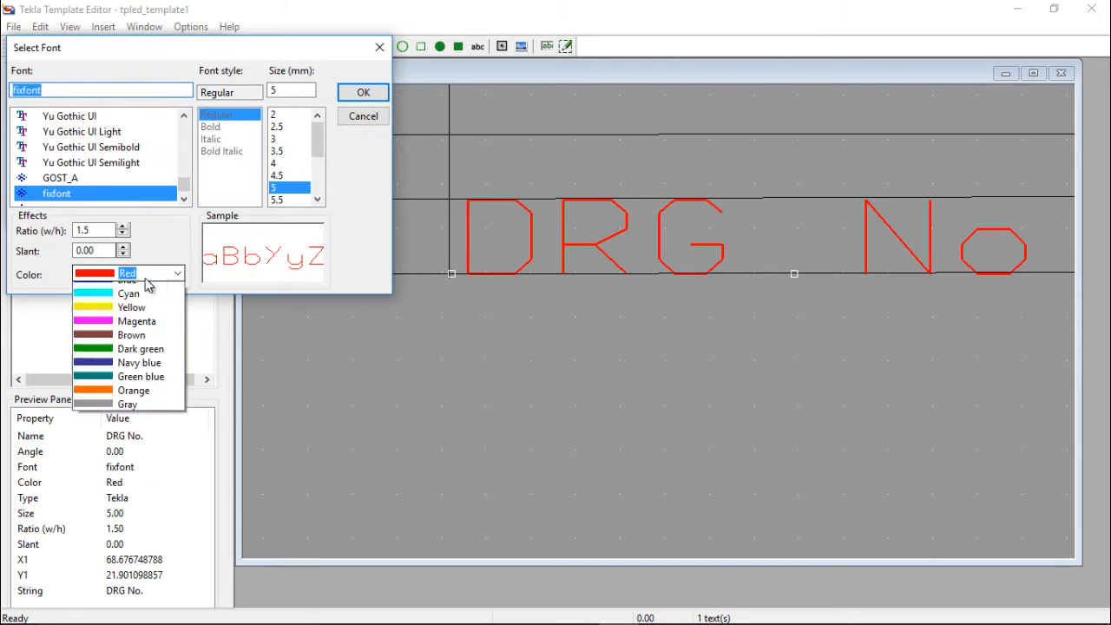
scroll(146, 284, "up", 2)
left_click(145, 287)
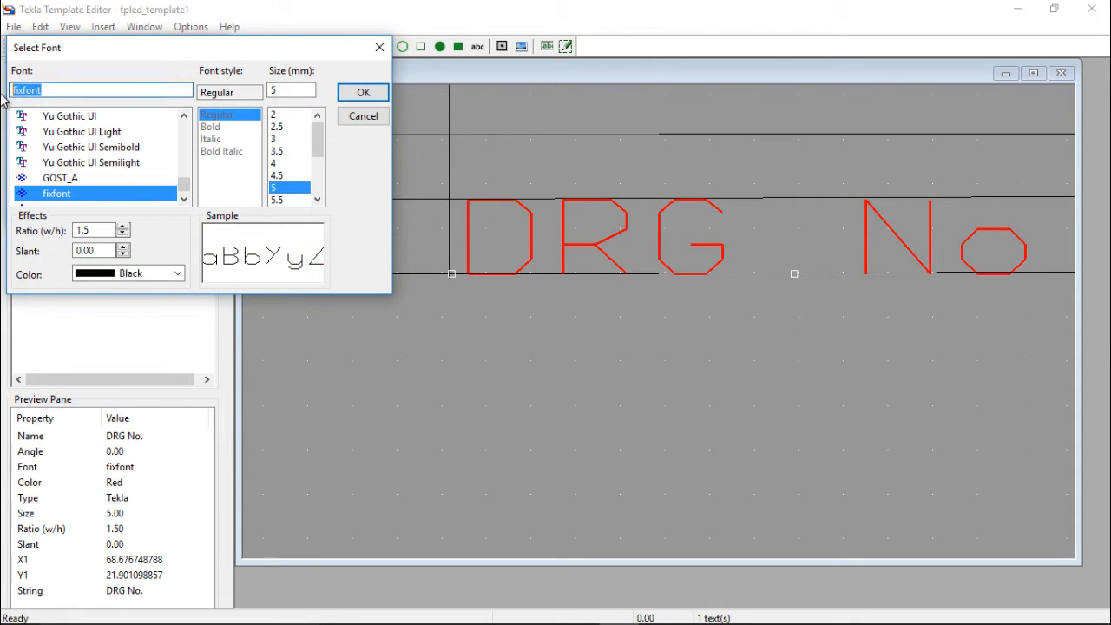
type("r")
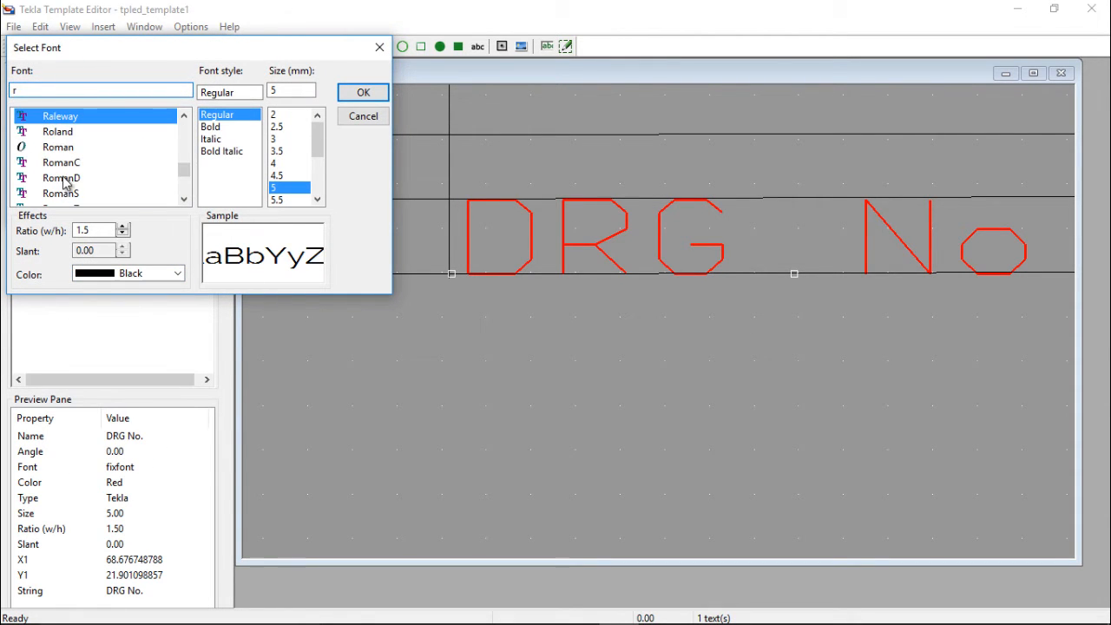
left_click(62, 178)
left_click(304, 139)
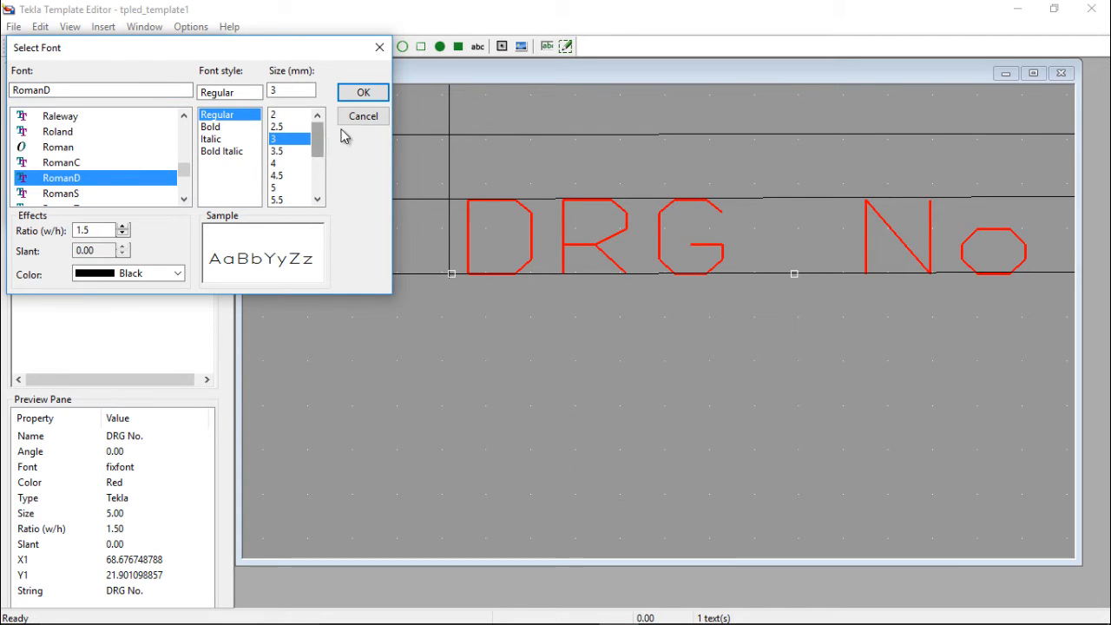
left_click(363, 92)
left_click(143, 215)
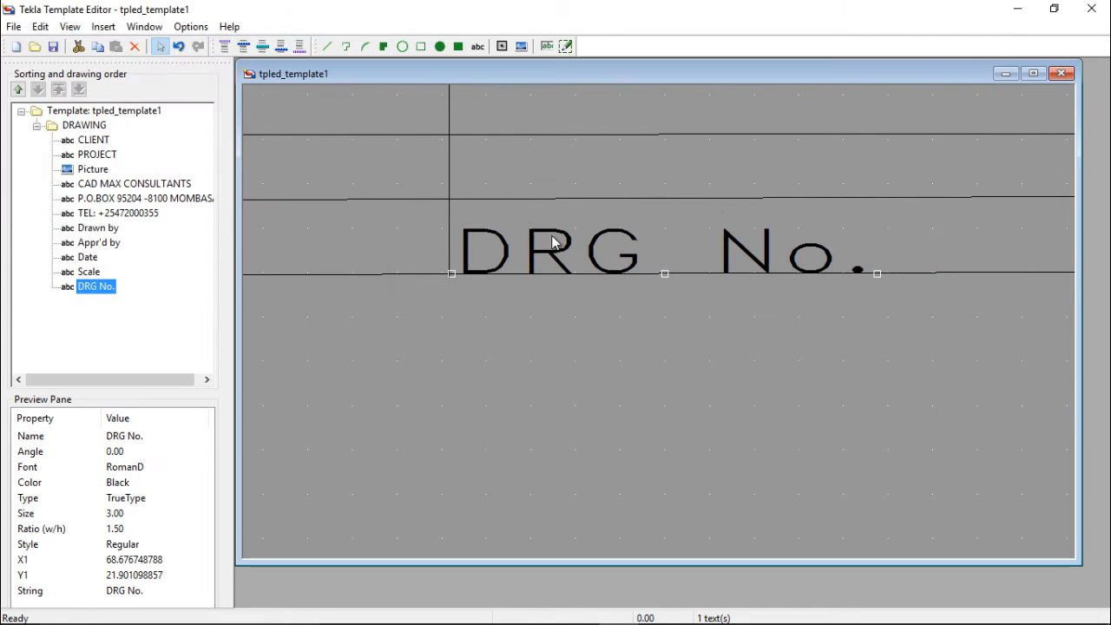
left_click(559, 244)
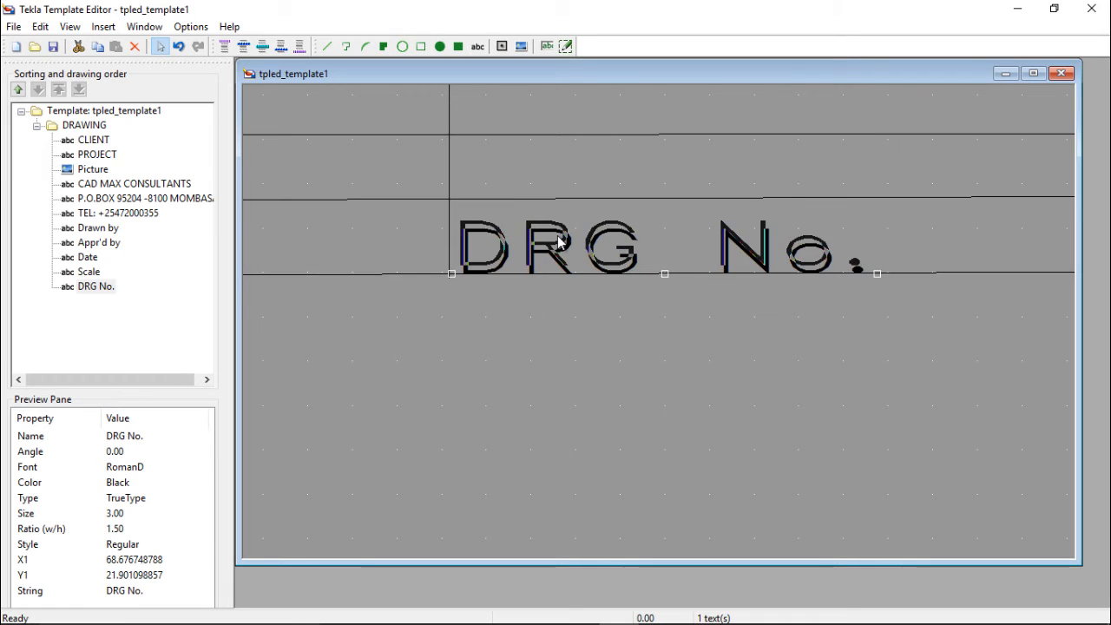
left_click(572, 155)
scroll(514, 246, "down", 2)
scroll(546, 239, "down", 3)
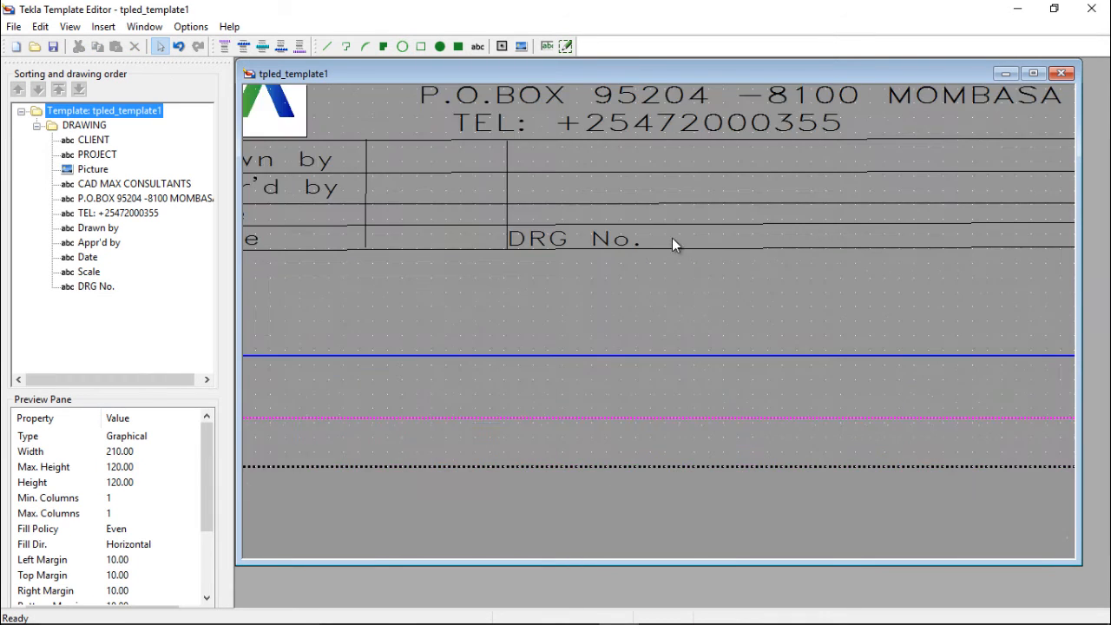
scroll(673, 239, "up", 2)
scroll(680, 252, "down", 5)
scroll(682, 254, "up", 3)
scroll(681, 251, "down", 2)
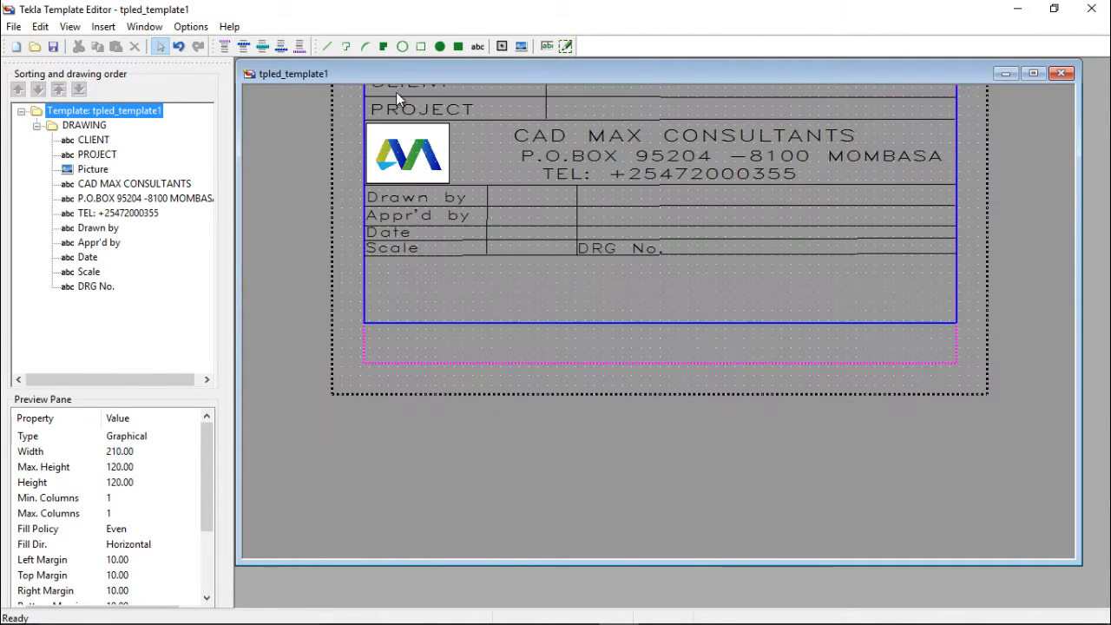
left_click(327, 46)
Draw a short black vertical divider right of the DRG No. label, down to its row bottom.
scroll(746, 264, "up", 2)
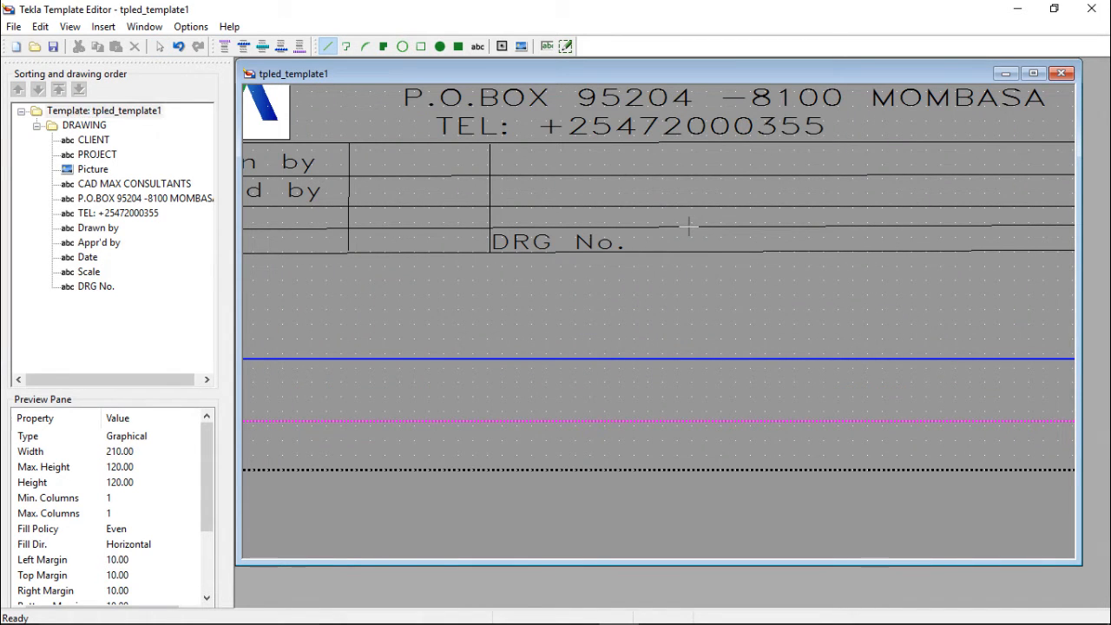
left_click(687, 227)
scroll(688, 250, "up", 3)
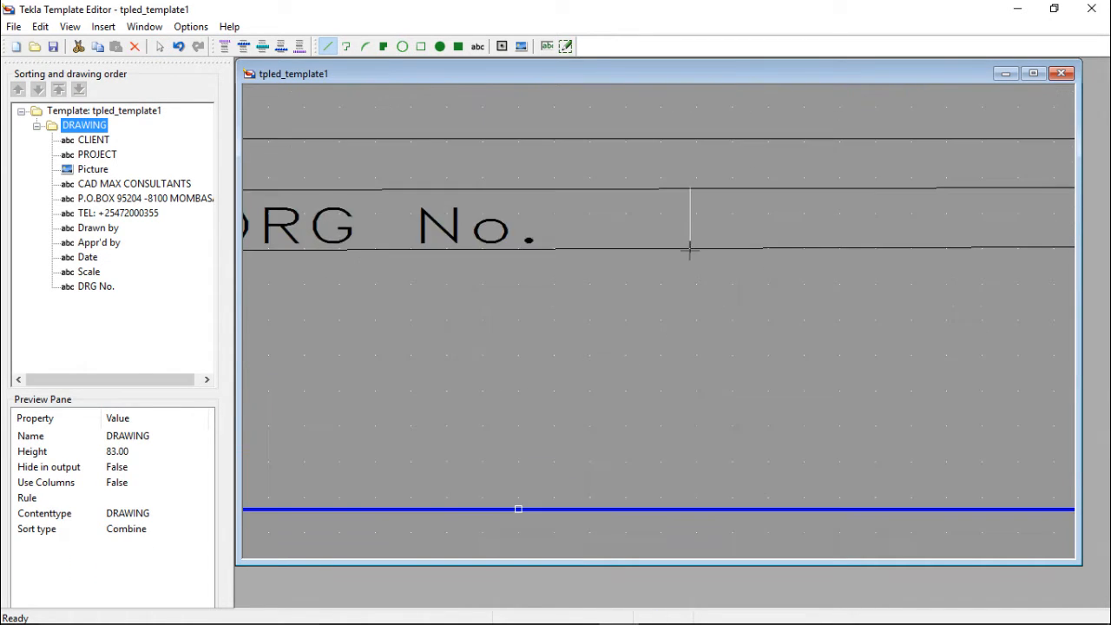
left_click(689, 249)
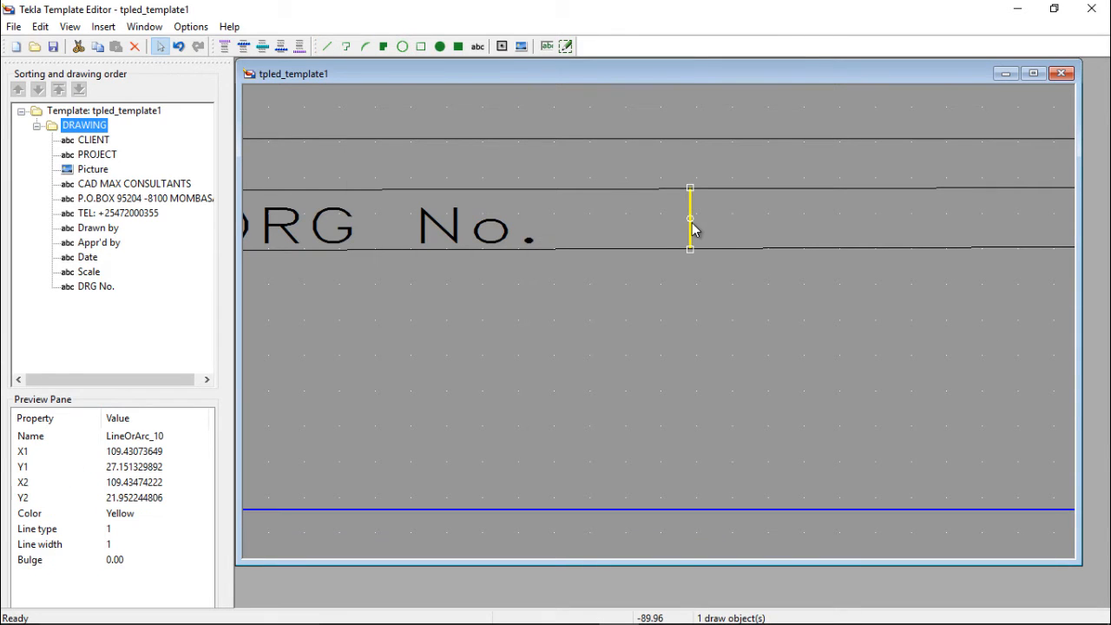
double_click(691, 225)
left_click(263, 87)
scroll(263, 93, "up", 3)
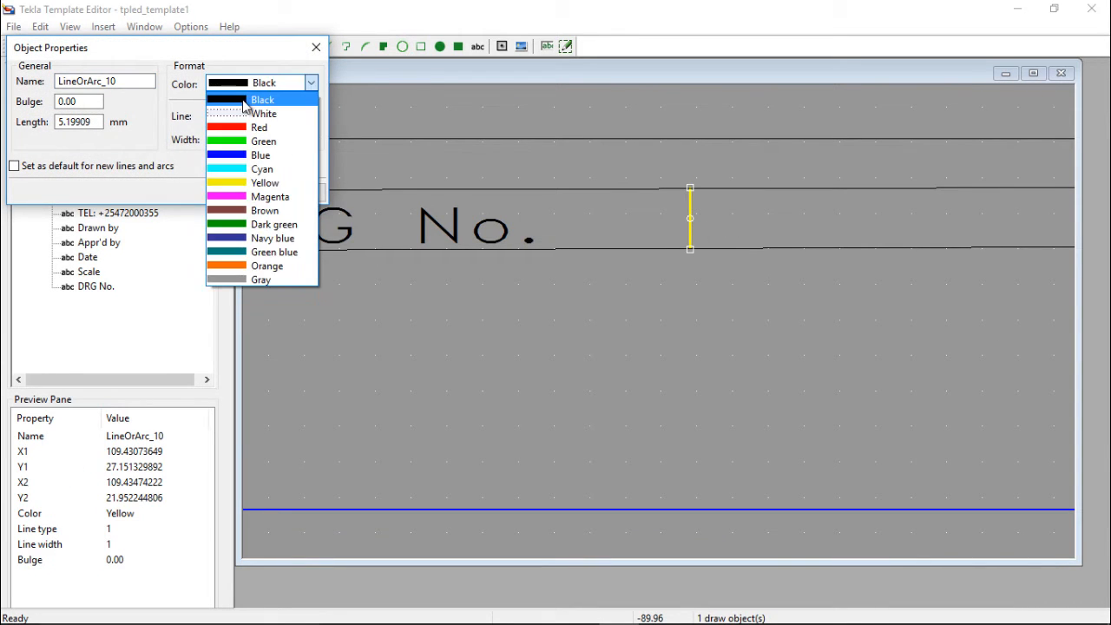
left_click(260, 97)
left_click(243, 191)
scroll(767, 217, "down", 5)
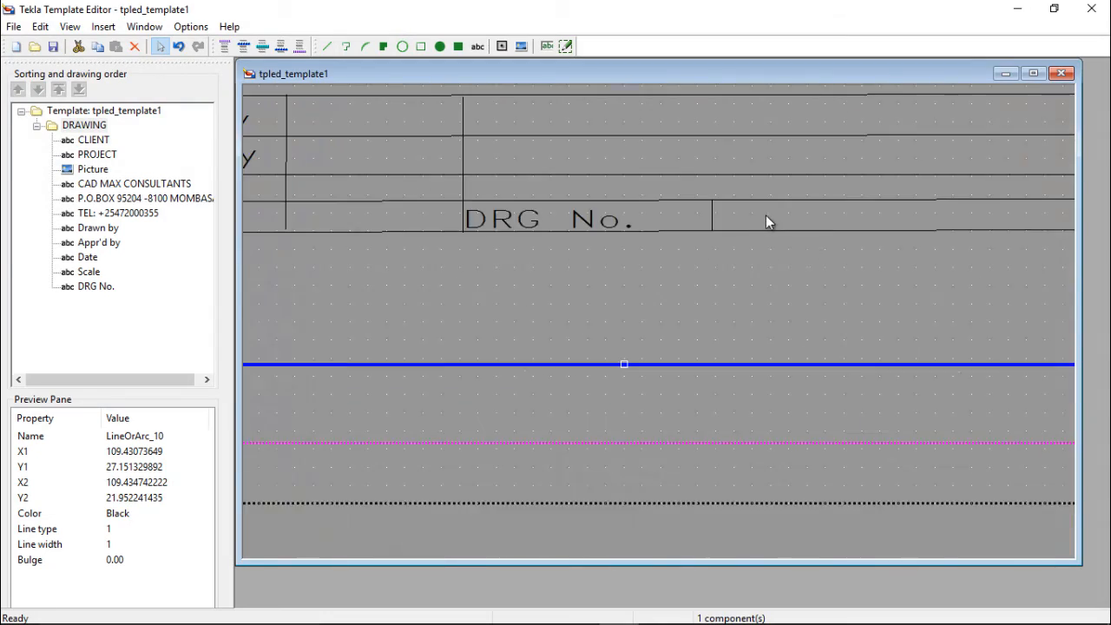
scroll(649, 205, "up", 3)
scroll(642, 217, "down", 3)
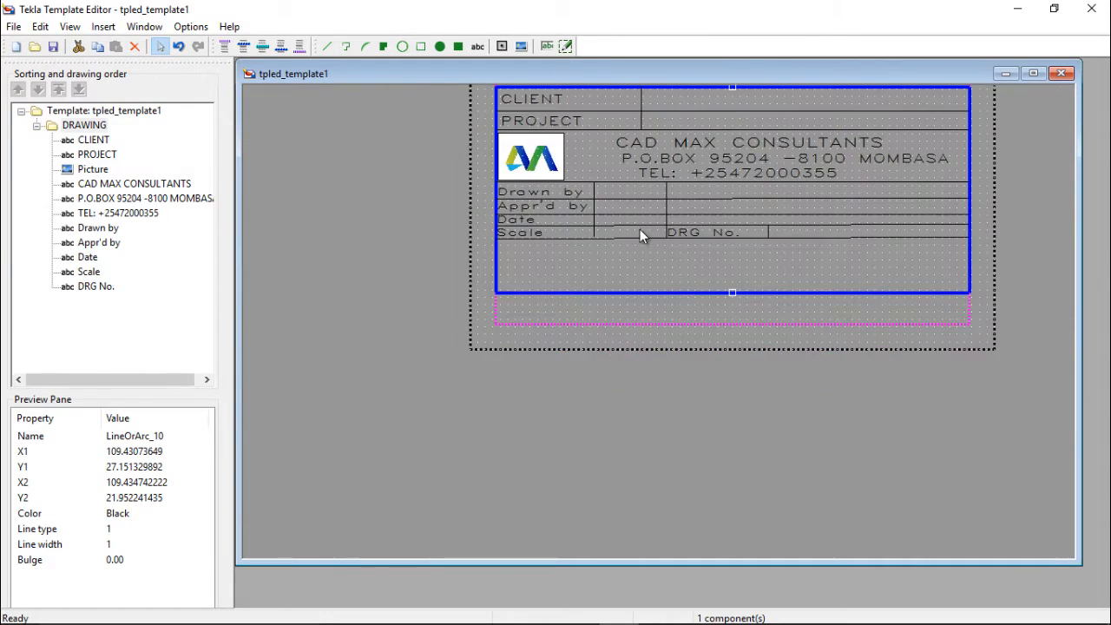
scroll(694, 217, "up", 4)
scroll(570, 235, "down", 1)
scroll(570, 233, "down", 1)
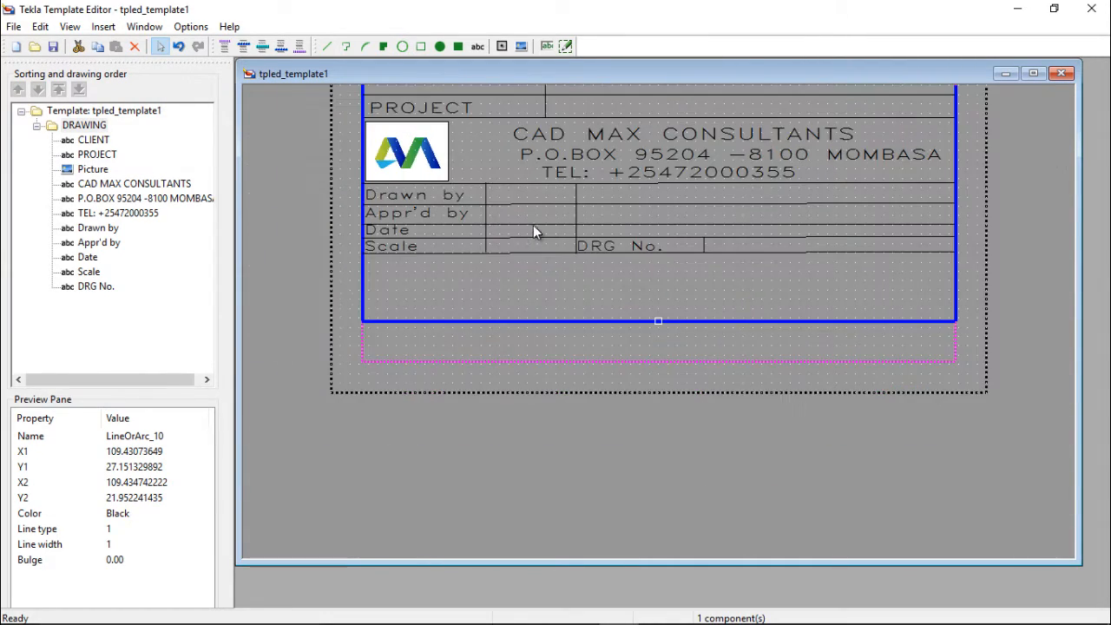
Shorten the Drawn by and Appr'd by row lines back to the column divider.
scroll(532, 225, "up", 2)
left_click(837, 192)
scroll(553, 217, "down", 1)
scroll(842, 204, "up", 2)
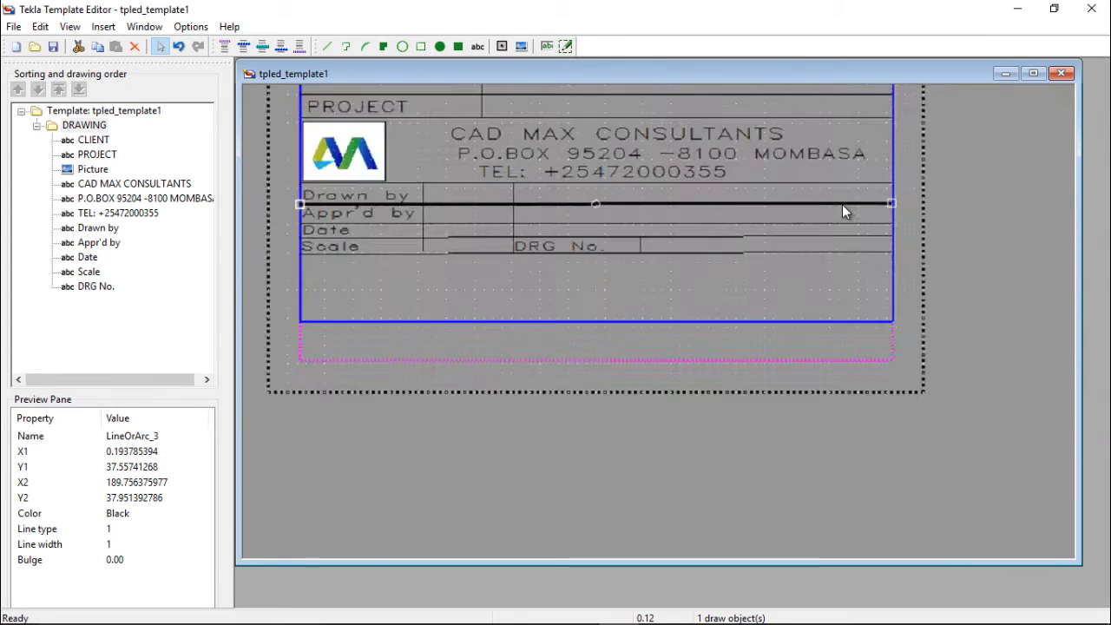
scroll(907, 194, "down", 1)
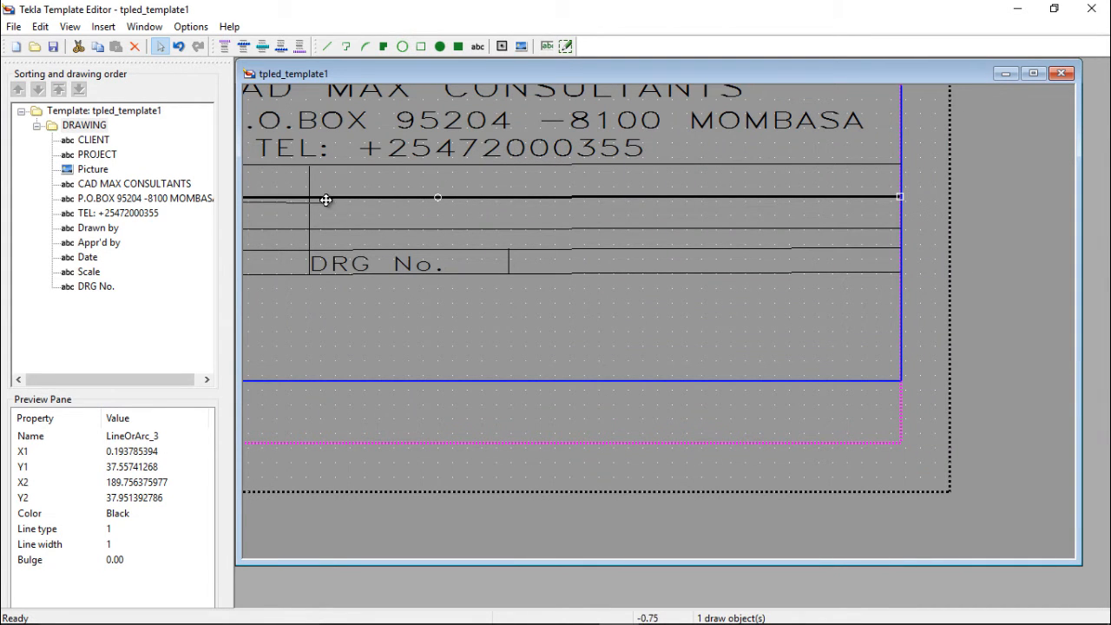
left_click_drag(308, 198, 309, 193)
scroll(794, 185, "down", 2)
scroll(755, 210, "up", 1)
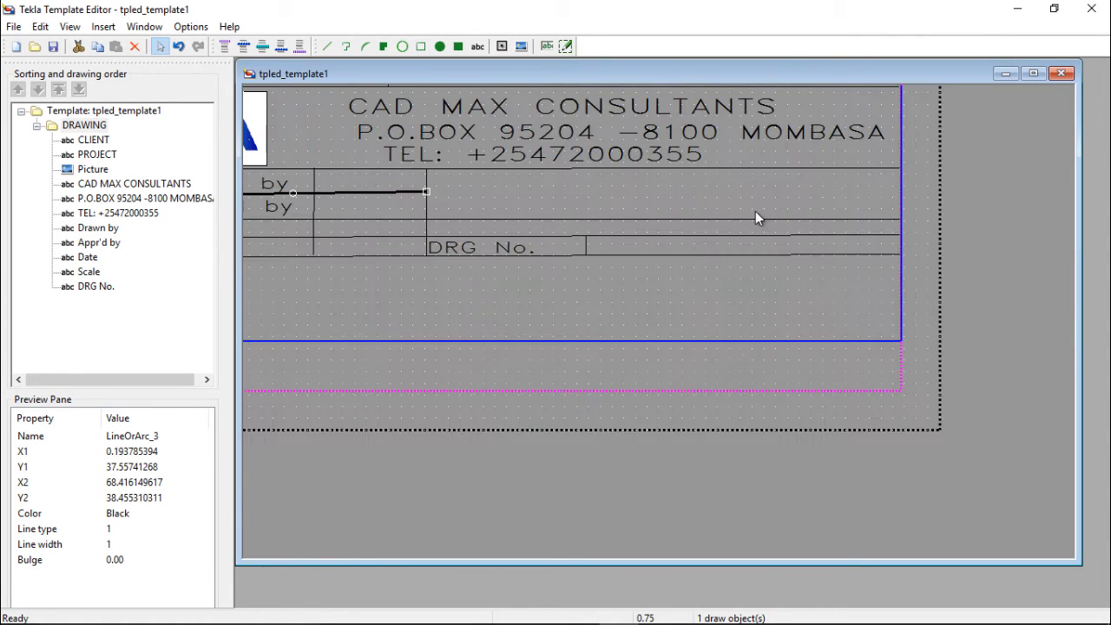
left_click(769, 219)
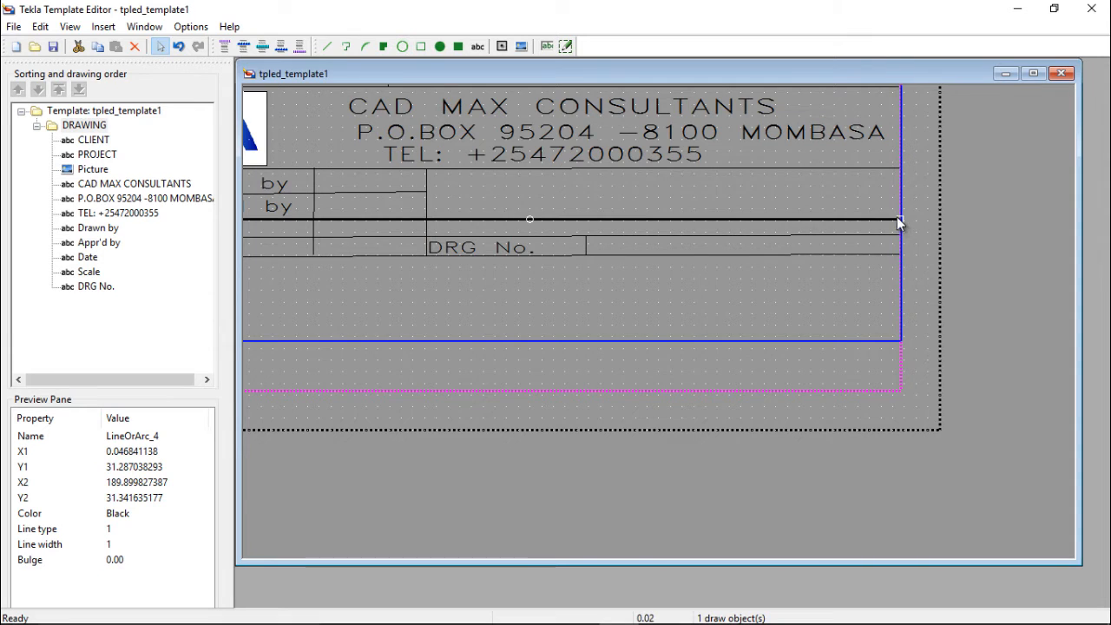
left_click_drag(897, 218, 426, 219)
scroll(614, 202, "down", 1)
scroll(614, 202, "up", 3)
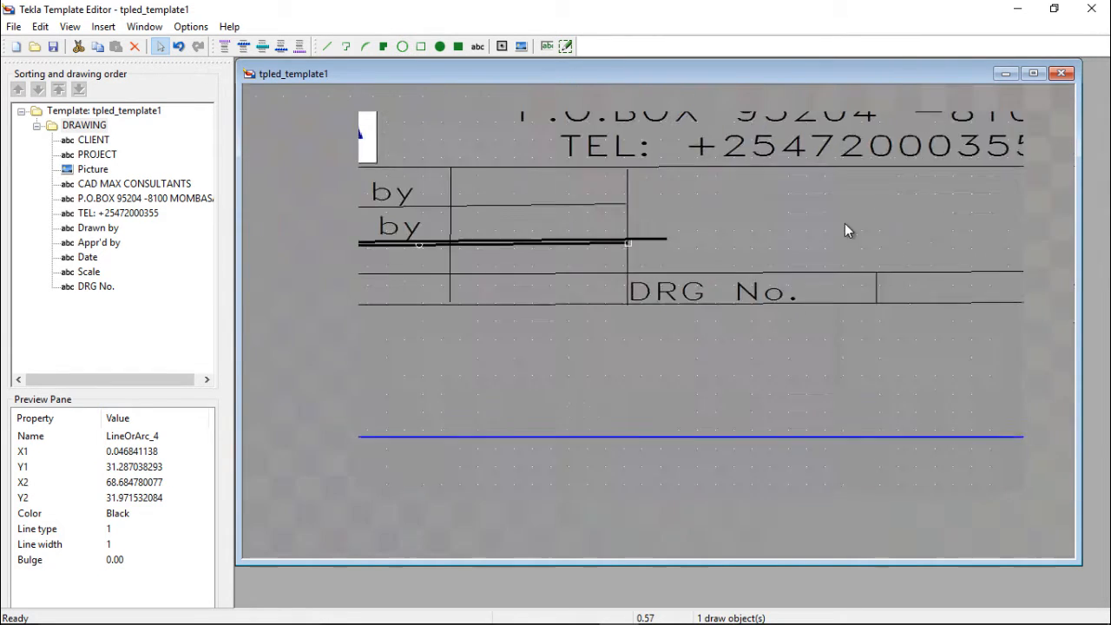
Level the right ends of the Drawn by and Appr'd by lines.
left_click(742, 208)
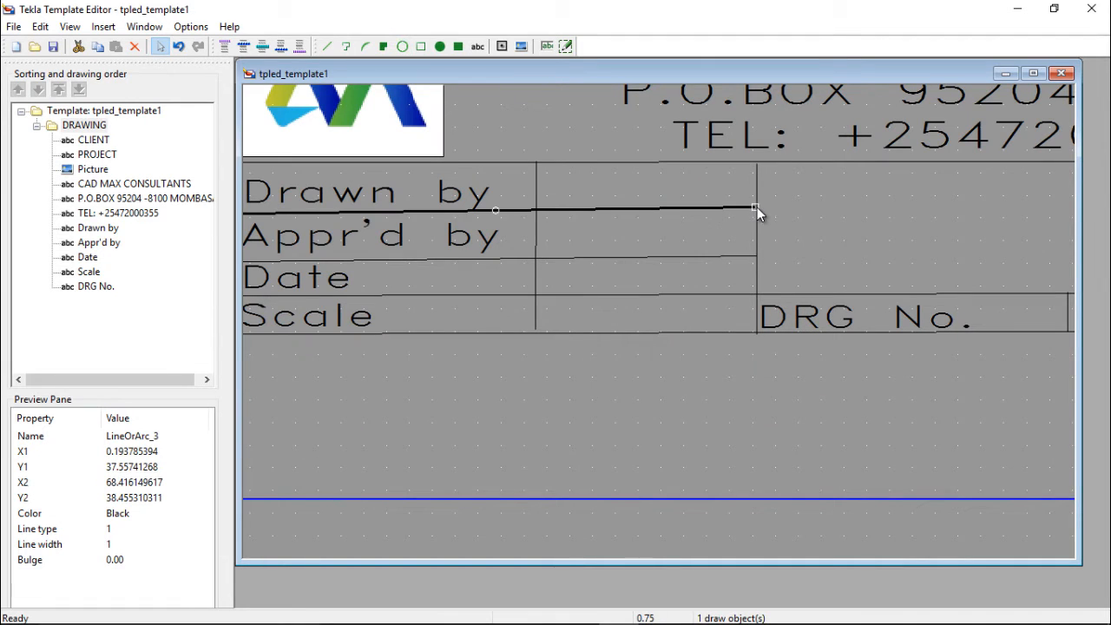
left_click_drag(756, 206, 760, 214)
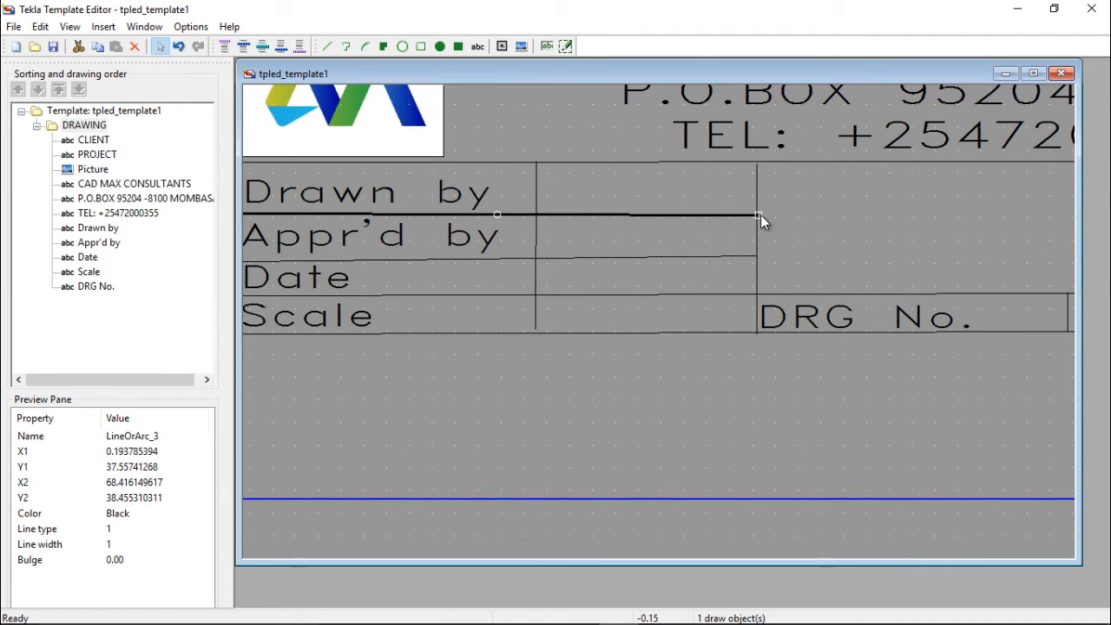
left_click(719, 257)
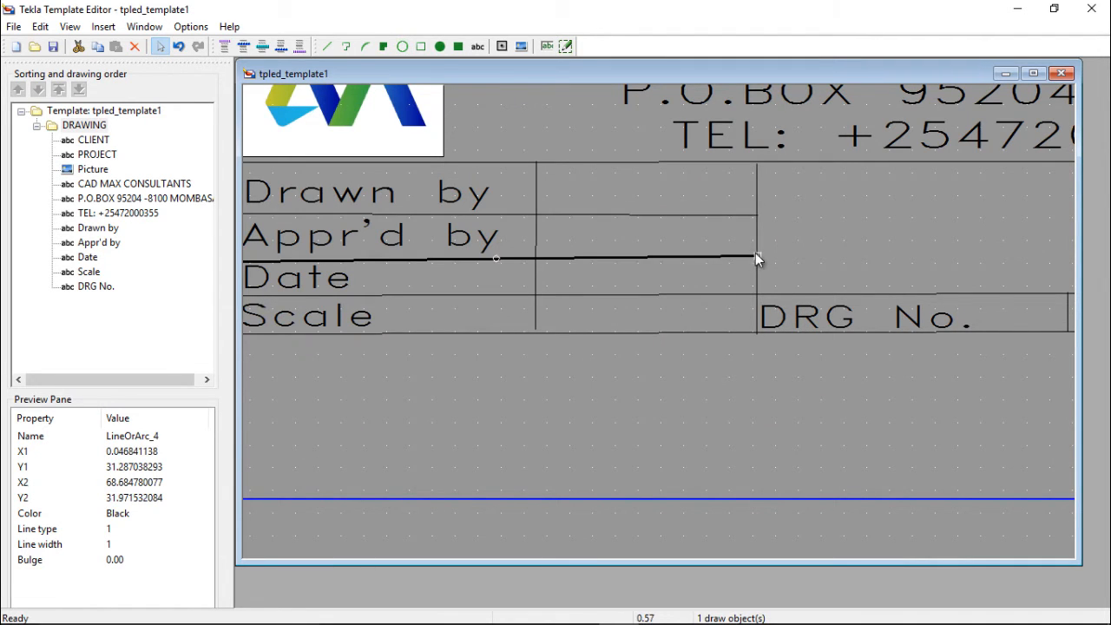
left_click_drag(756, 257, 758, 262)
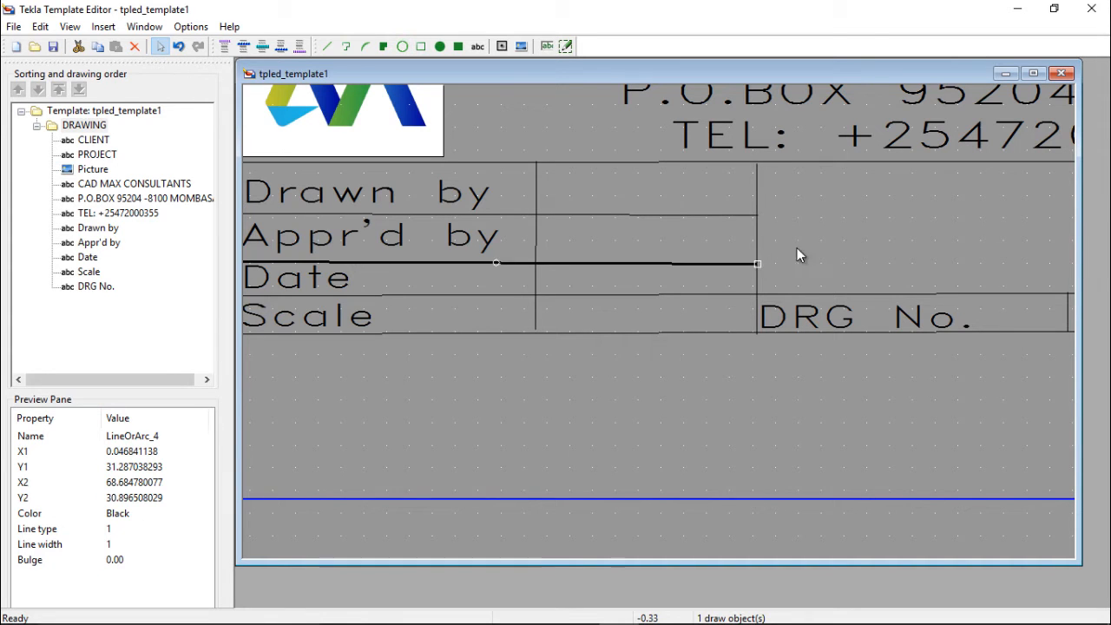
left_click(807, 243)
scroll(781, 221, "down", 1)
scroll(748, 221, "up", 1)
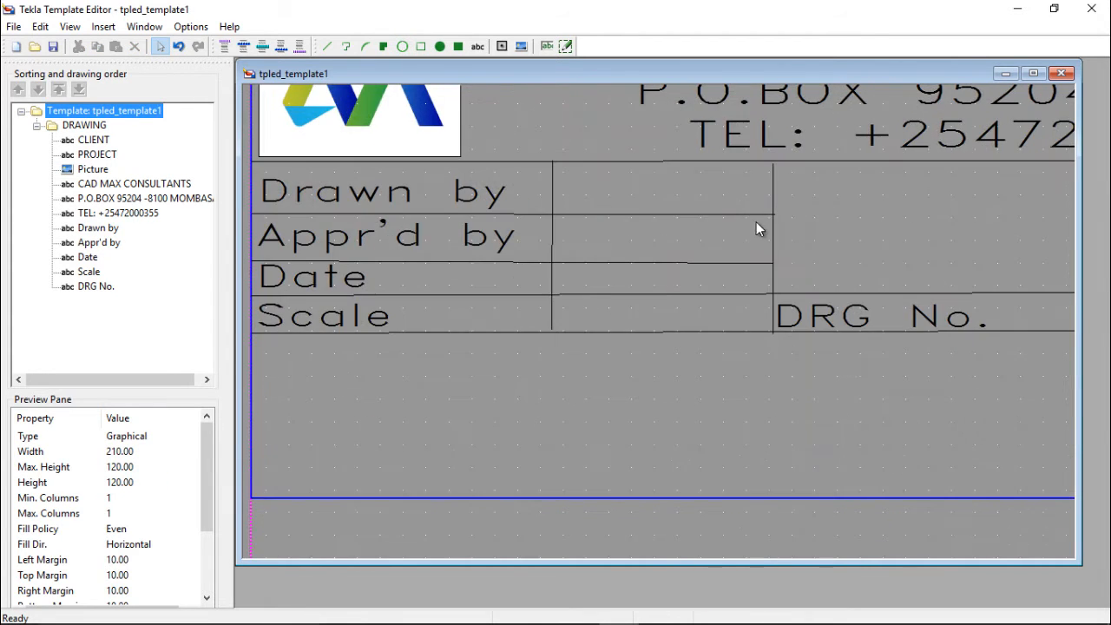
scroll(755, 222, "down", 2)
scroll(792, 240, "up", 1)
Fine-tune the Appr'd by and Drawn by line ends so they meet the divider.
left_click(815, 231)
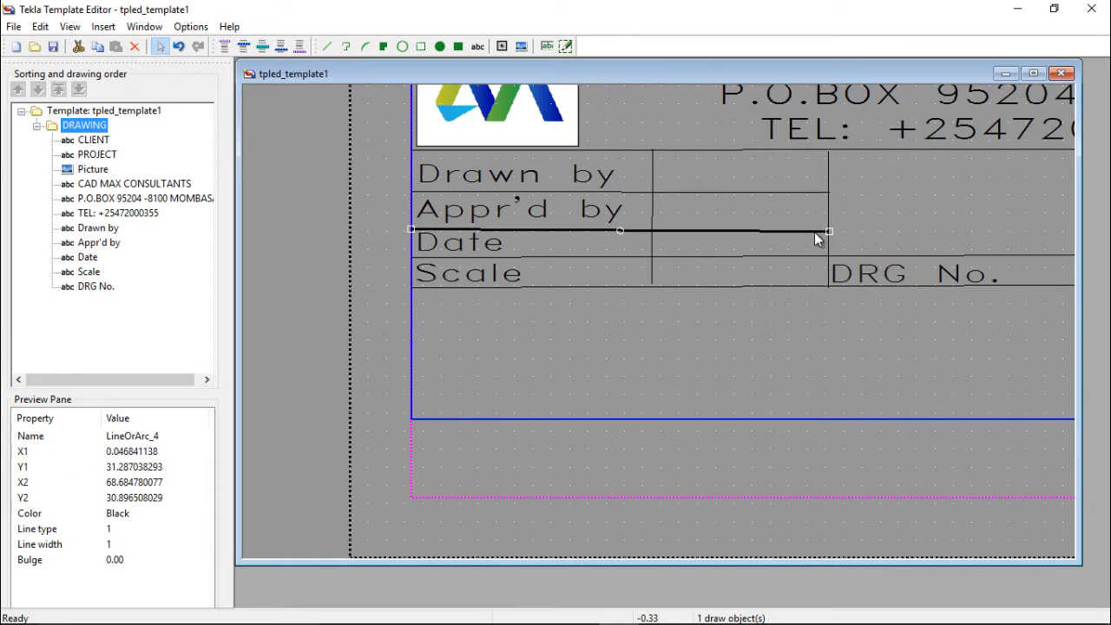
left_click_drag(830, 230, 827, 226)
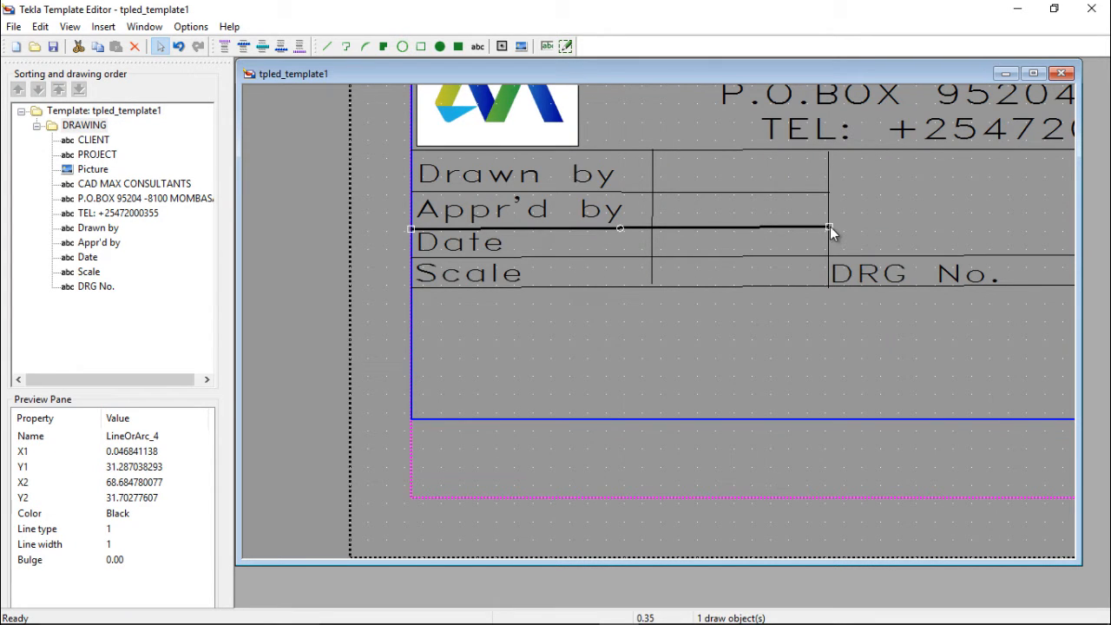
left_click_drag(832, 228, 840, 229)
scroll(840, 230, "up", 1)
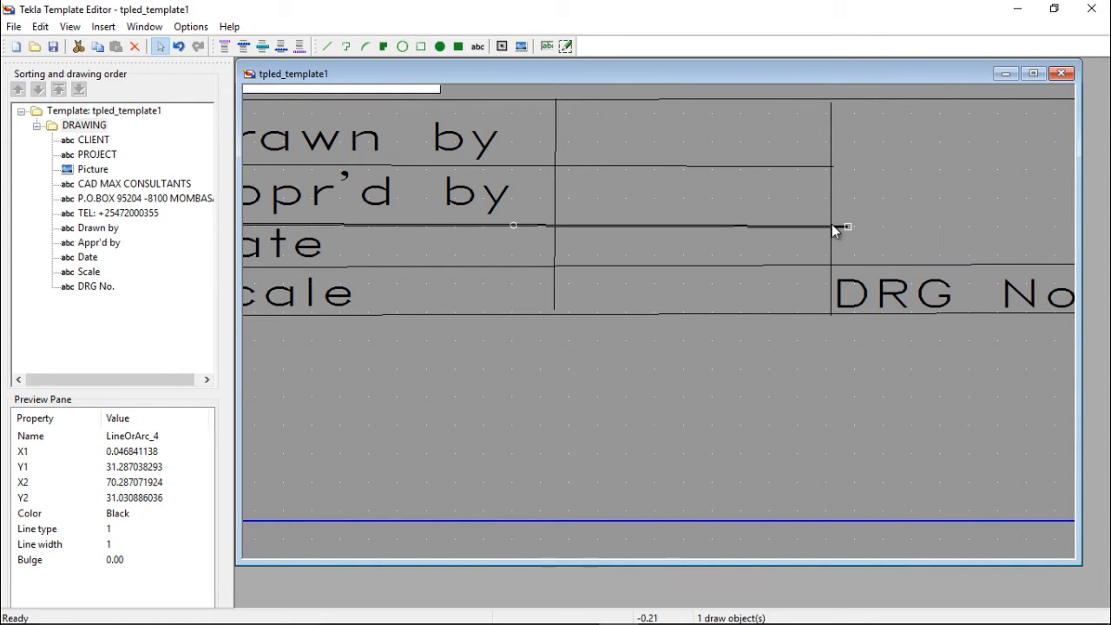
left_click(831, 227)
scroll(820, 196, "down", 1)
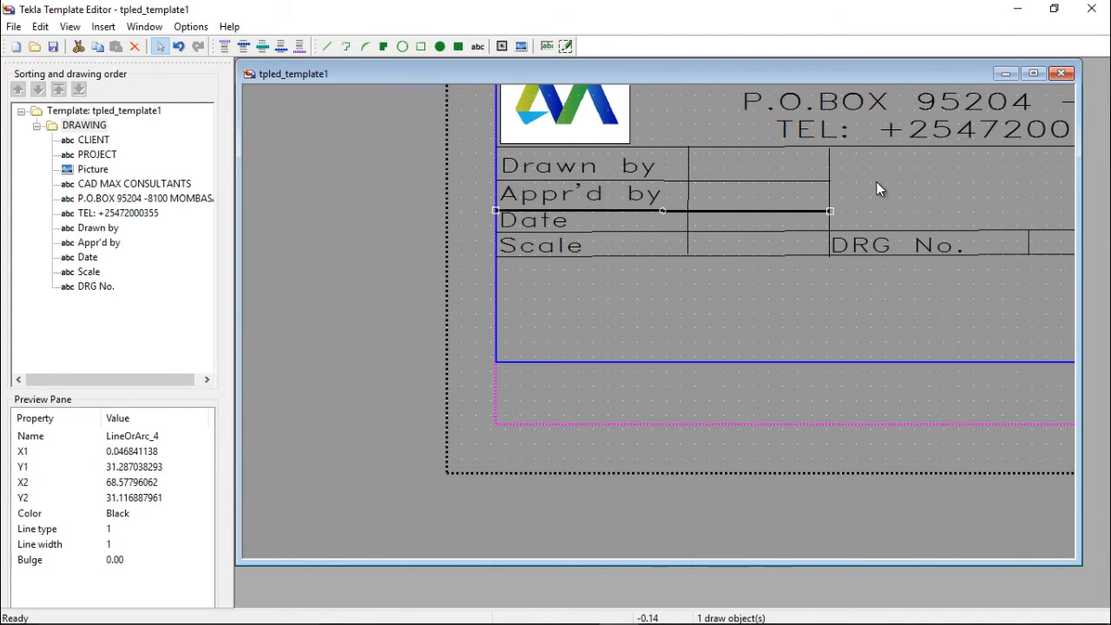
left_click(813, 186)
left_click(771, 179)
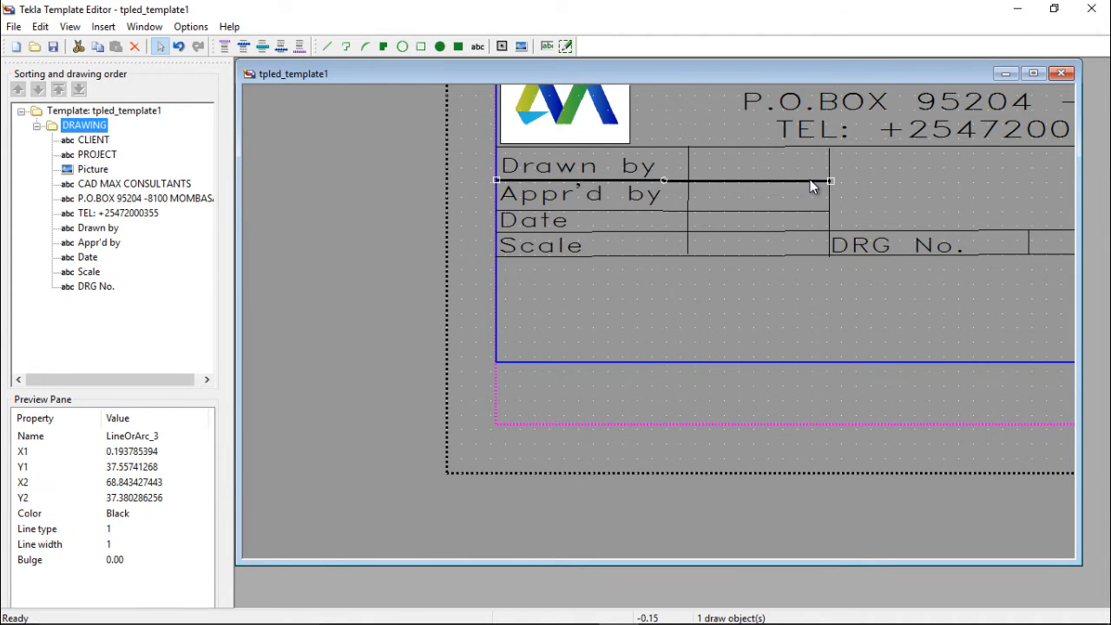
scroll(816, 180, "up", 1)
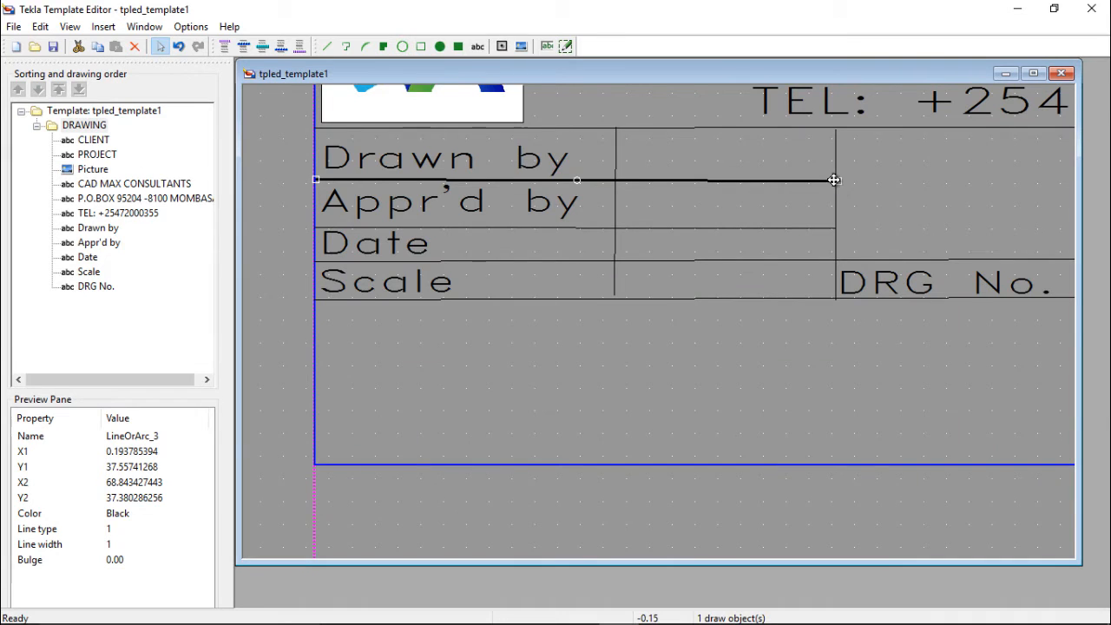
left_click_drag(835, 179, 837, 177)
left_click(884, 181)
scroll(507, 187, "down", 4)
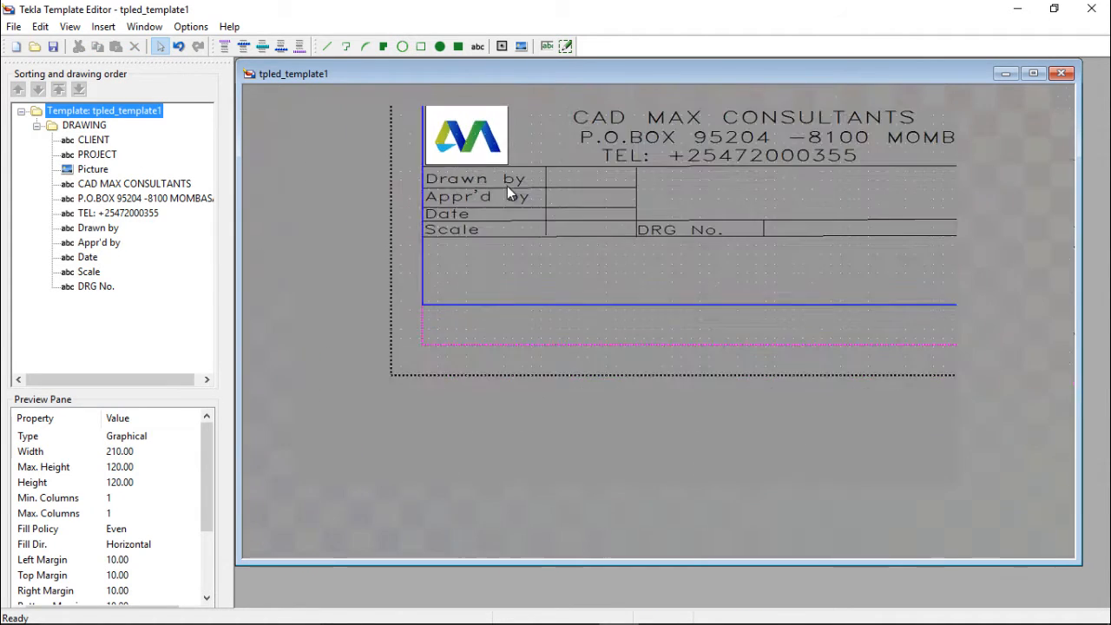
scroll(754, 184, "up", 2)
scroll(618, 208, "down", 3)
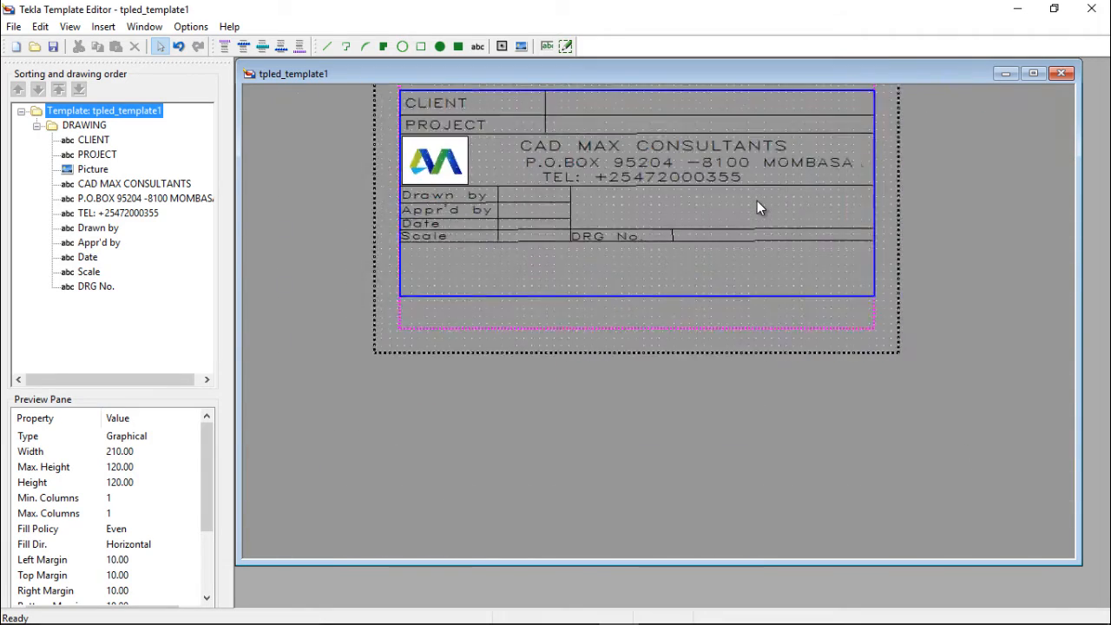
scroll(756, 201, "up", 2)
scroll(773, 211, "down", 3)
scroll(721, 202, "up", 2)
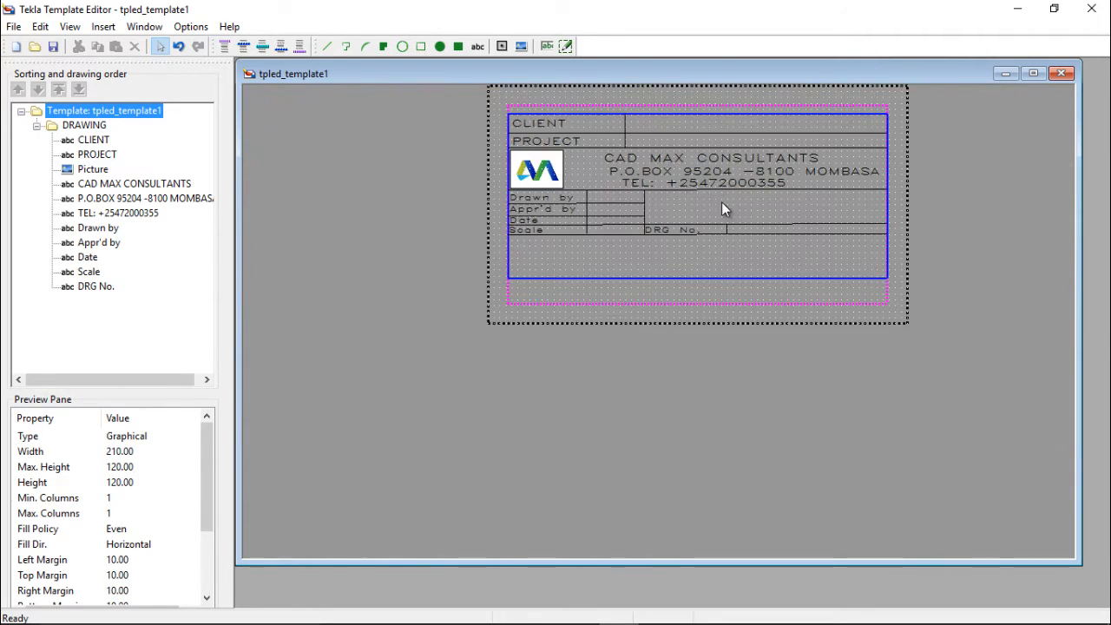
scroll(651, 127, "up", 1)
scroll(799, 277, "up", 2)
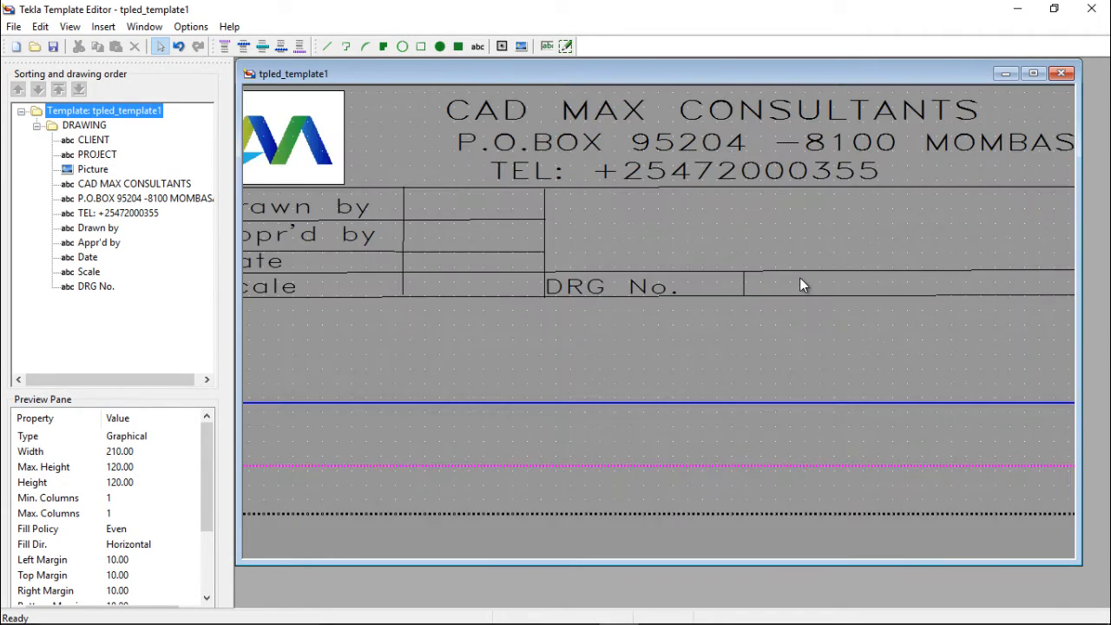
scroll(798, 277, "down", 1)
scroll(743, 265, "down", 2)
scroll(624, 258, "up", 2)
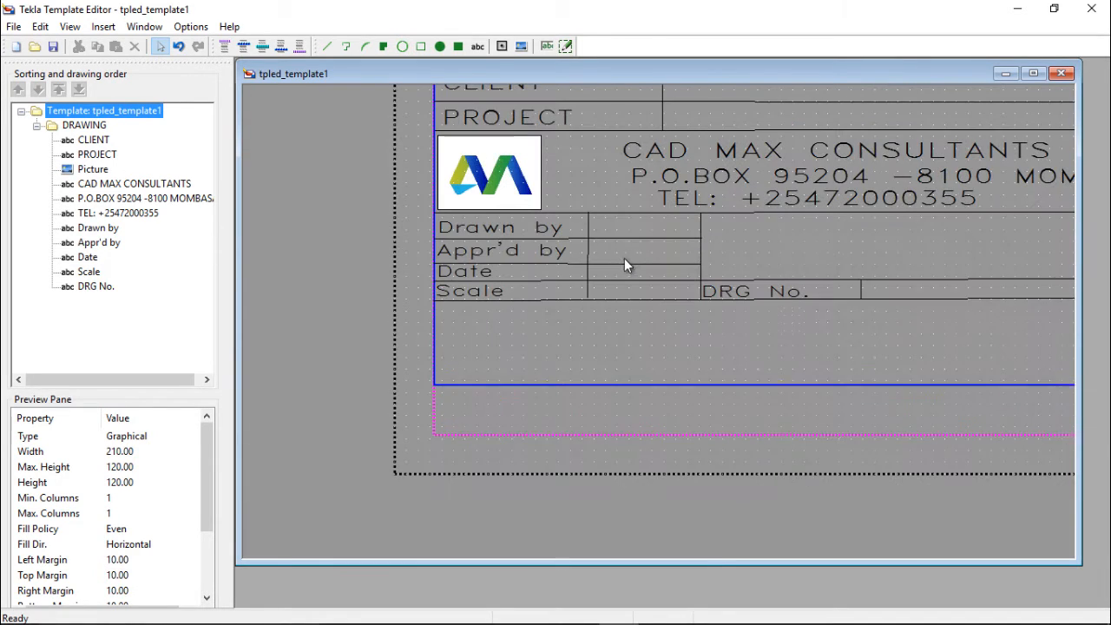
scroll(635, 243, "down", 3)
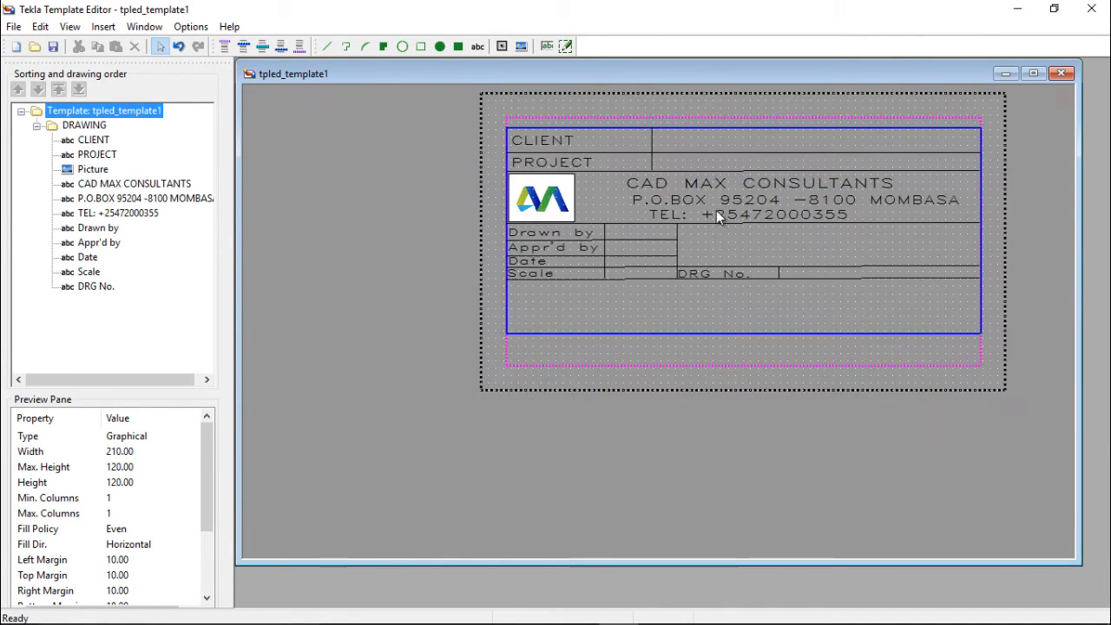
scroll(685, 174, "up", 1)
scroll(617, 152, "up", 2)
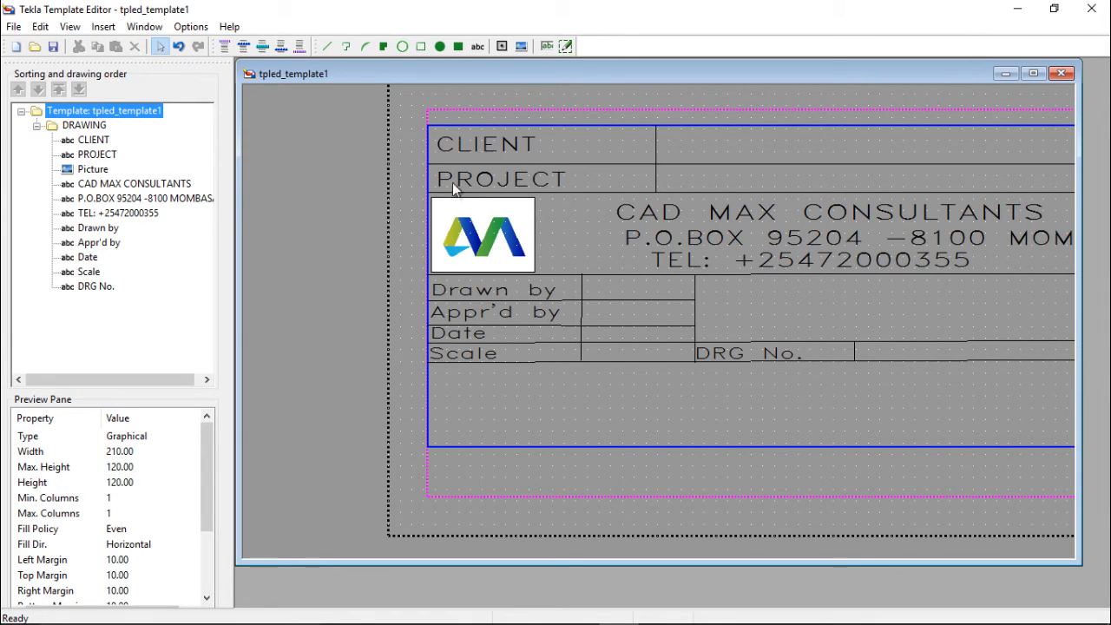
left_click(538, 608)
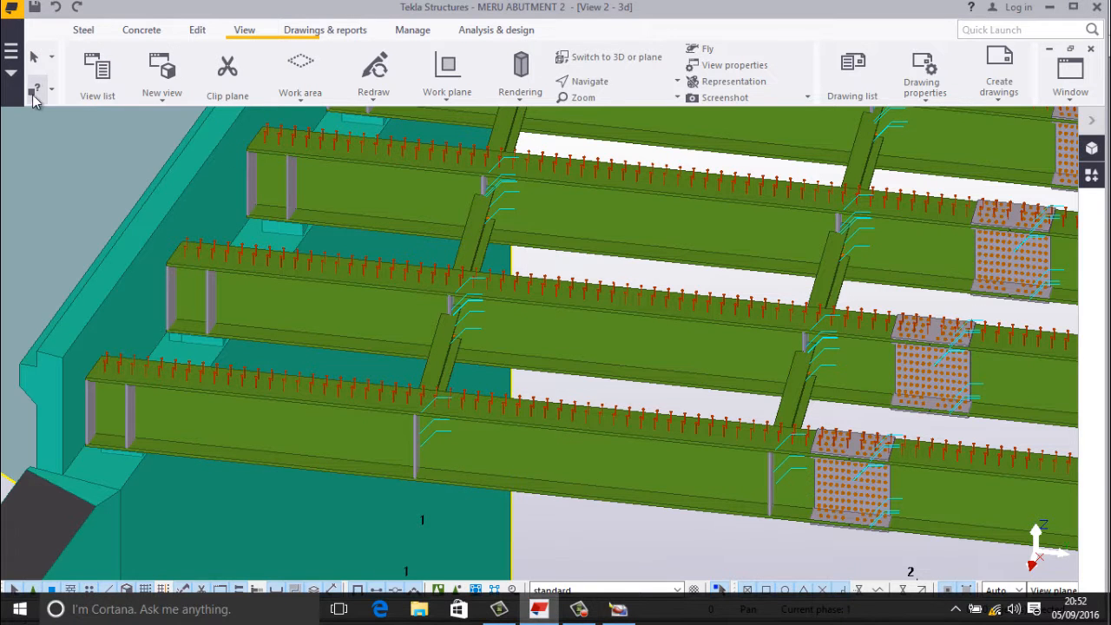
left_click(11, 52)
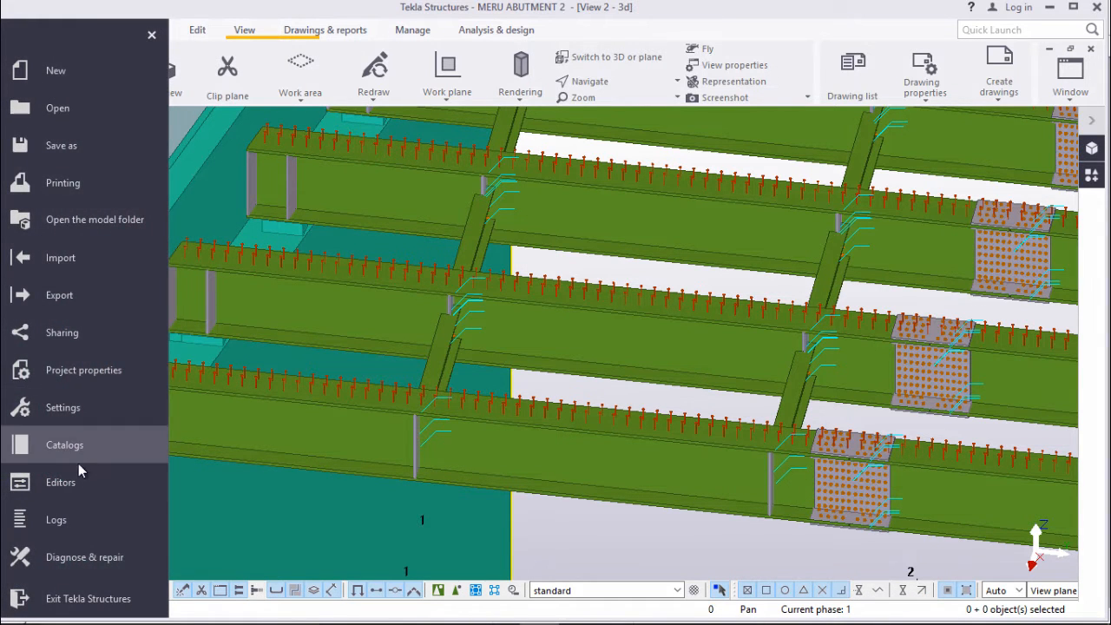
left_click(85, 378)
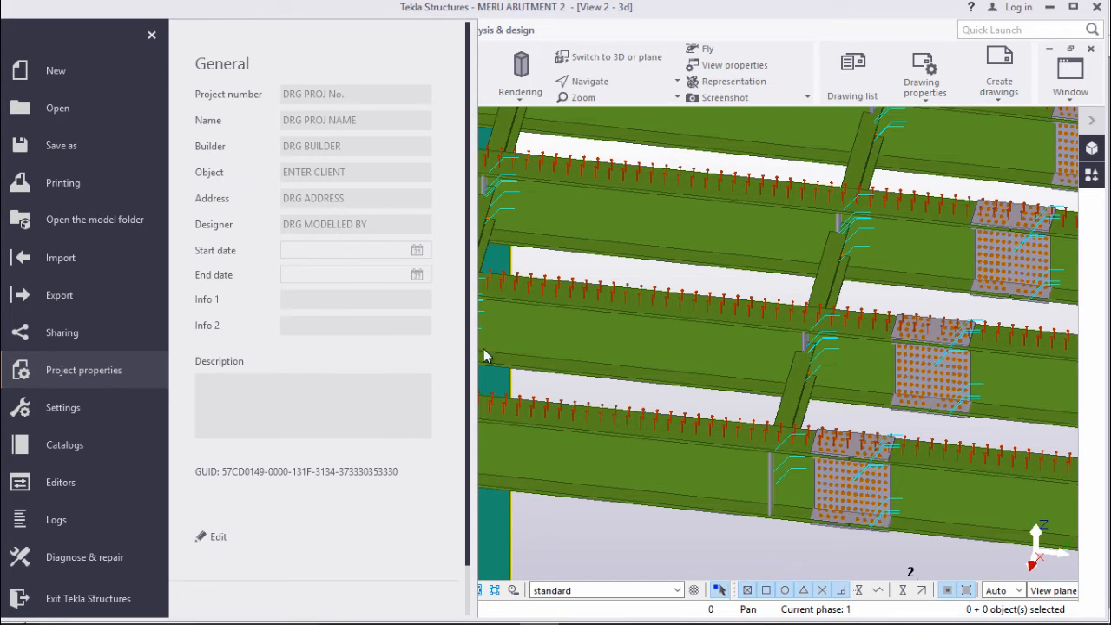
left_click(576, 533)
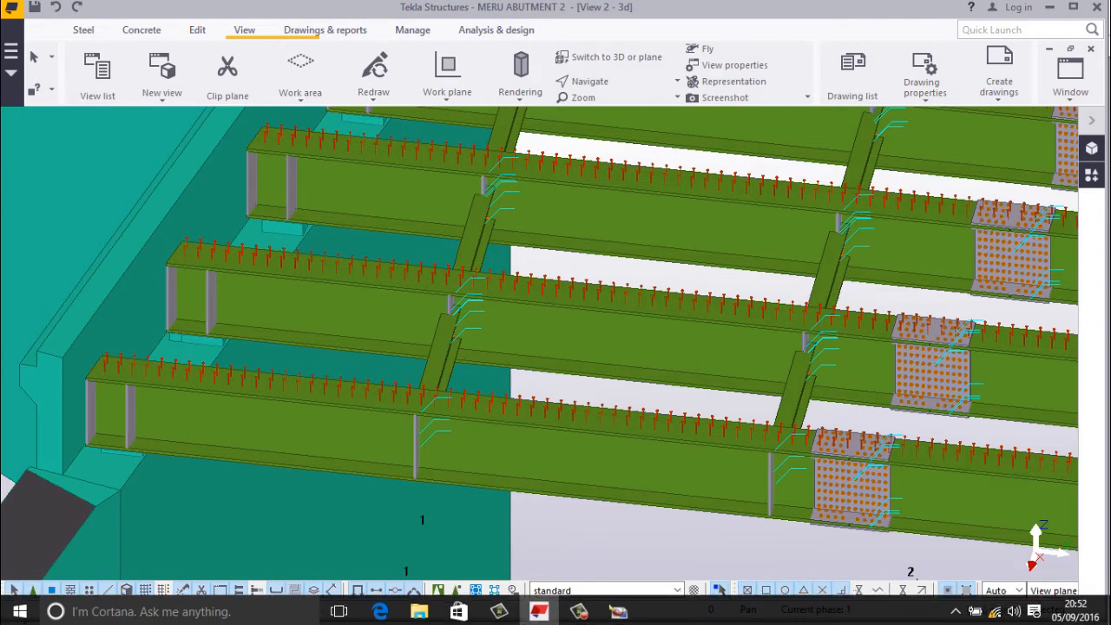
left_click(618, 610)
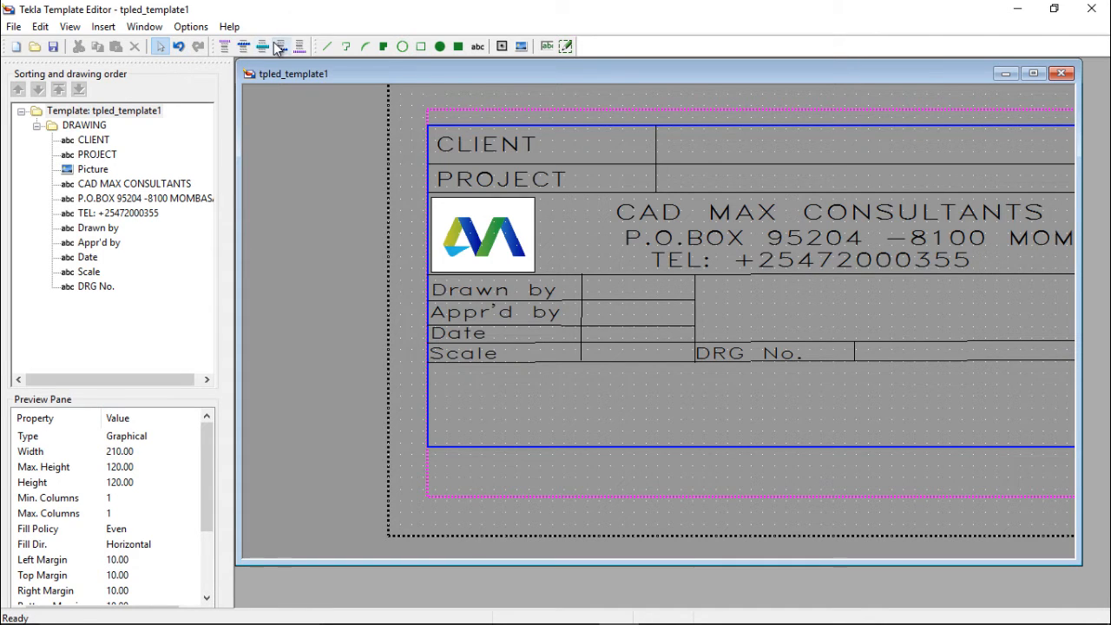
Add a value field in the CLIENT value cell bound to the PROJECT OBJECT attribute.
left_click(553, 48)
scroll(670, 155, "up", 2)
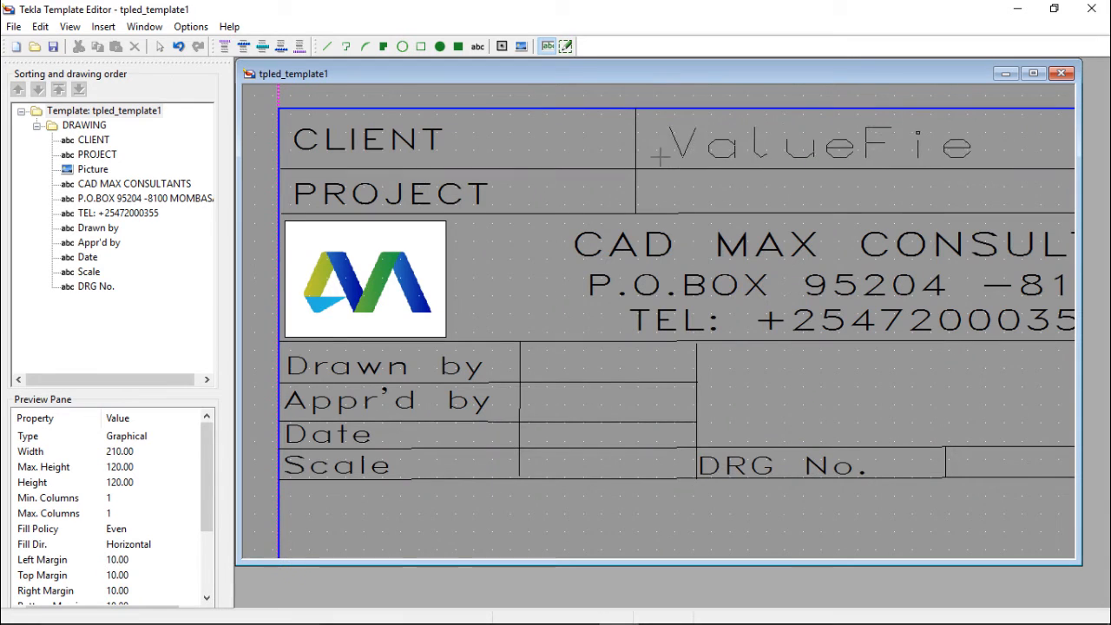
left_click(652, 156)
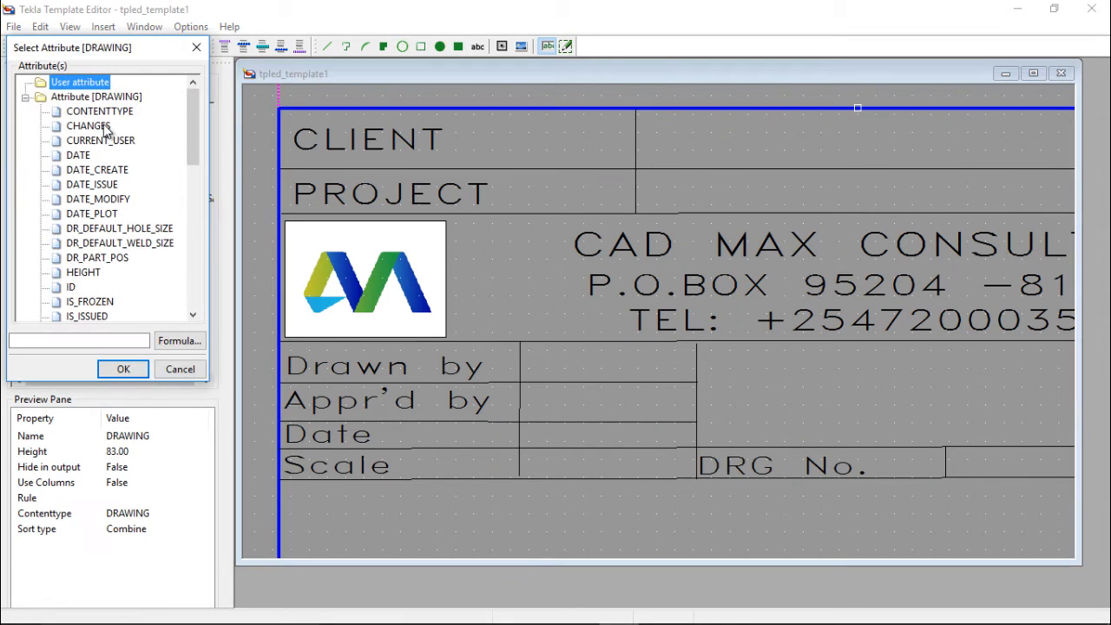
scroll(116, 187, "down", 10)
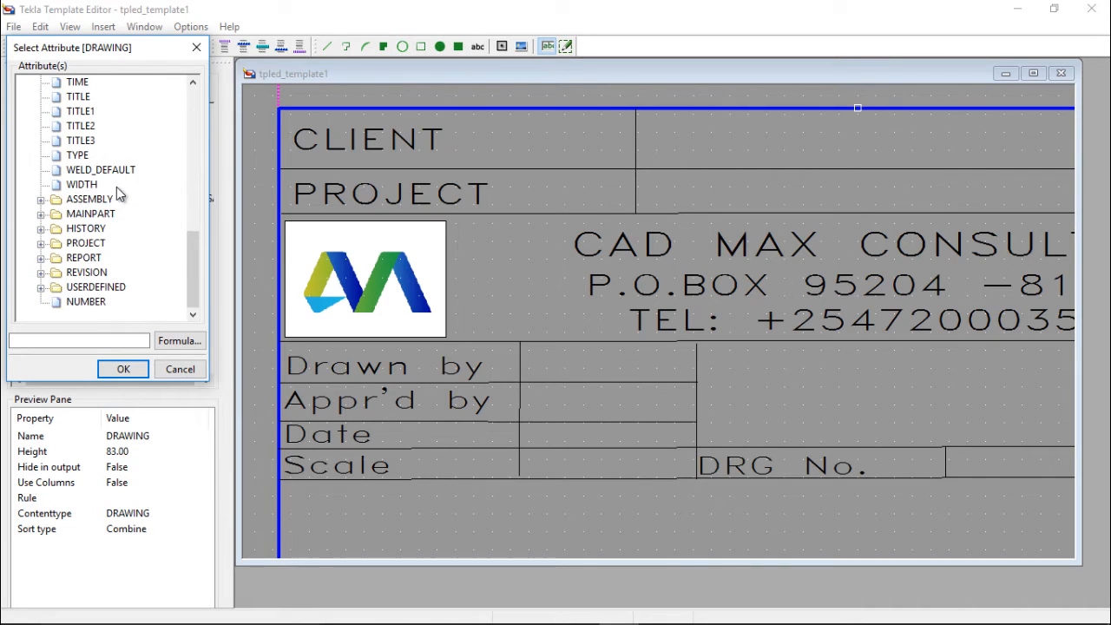
left_click(42, 245)
scroll(112, 224, "down", 2)
scroll(113, 224, "down", 1)
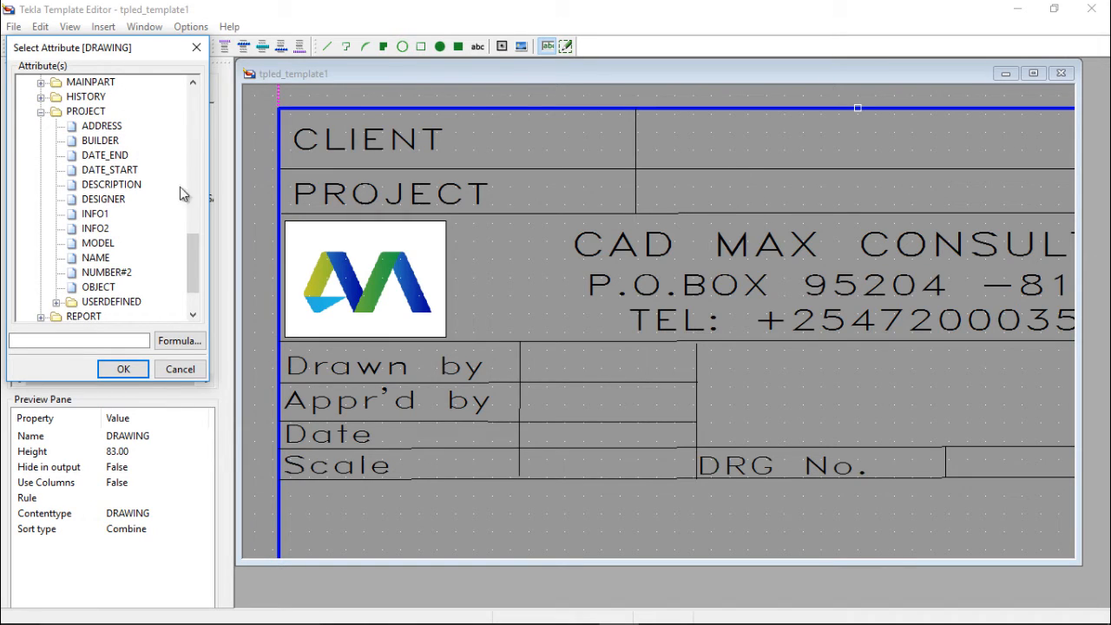
scroll(96, 290, "down", 1)
left_click(98, 243)
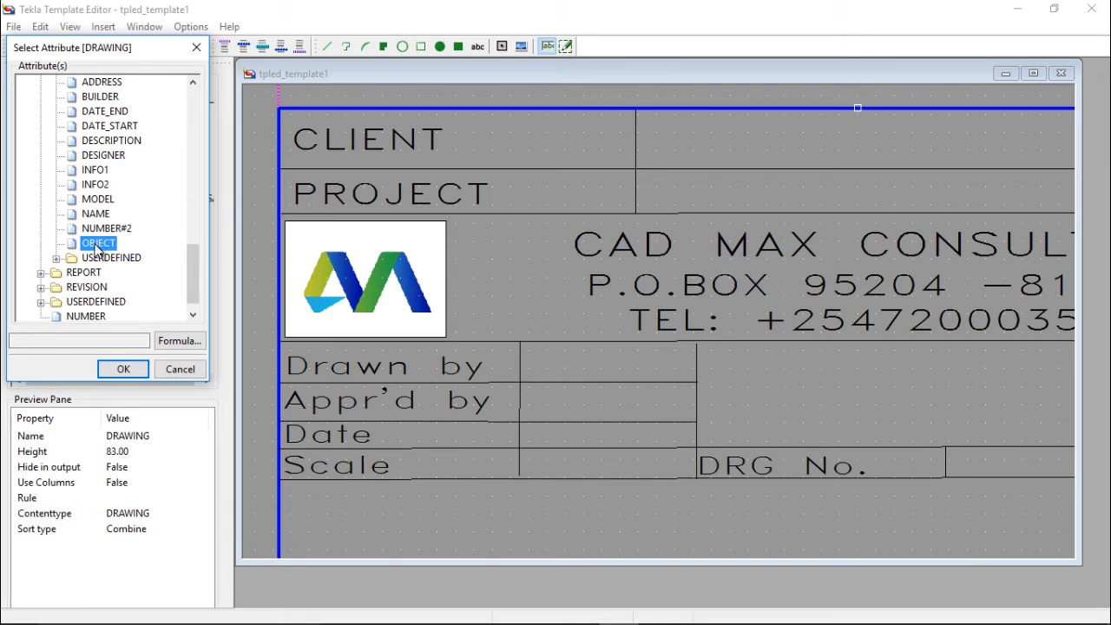
left_click(123, 369)
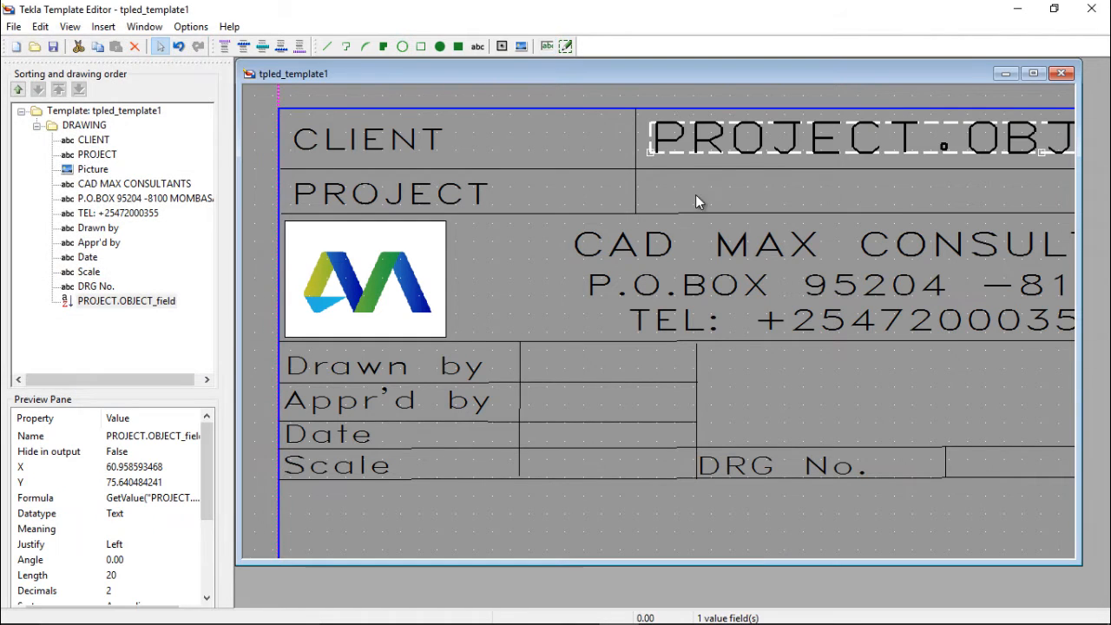
Set the PROJECT.OBJECT field length to 15 and its font to RomanD size 3.5.
double_click(725, 140)
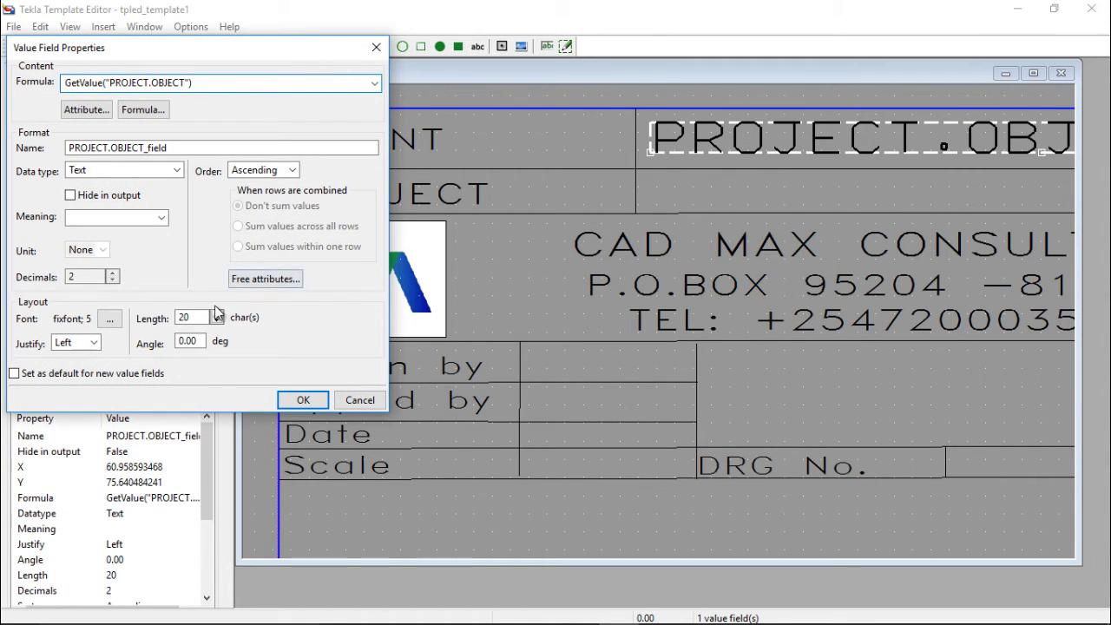
left_click_drag(212, 316, 175, 318)
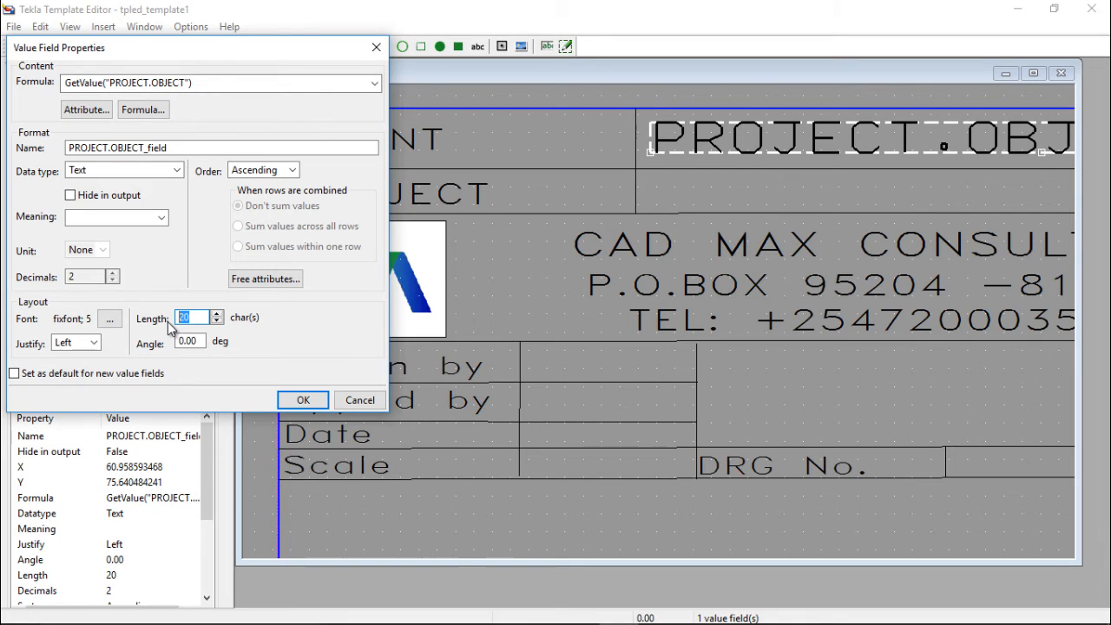
type("15")
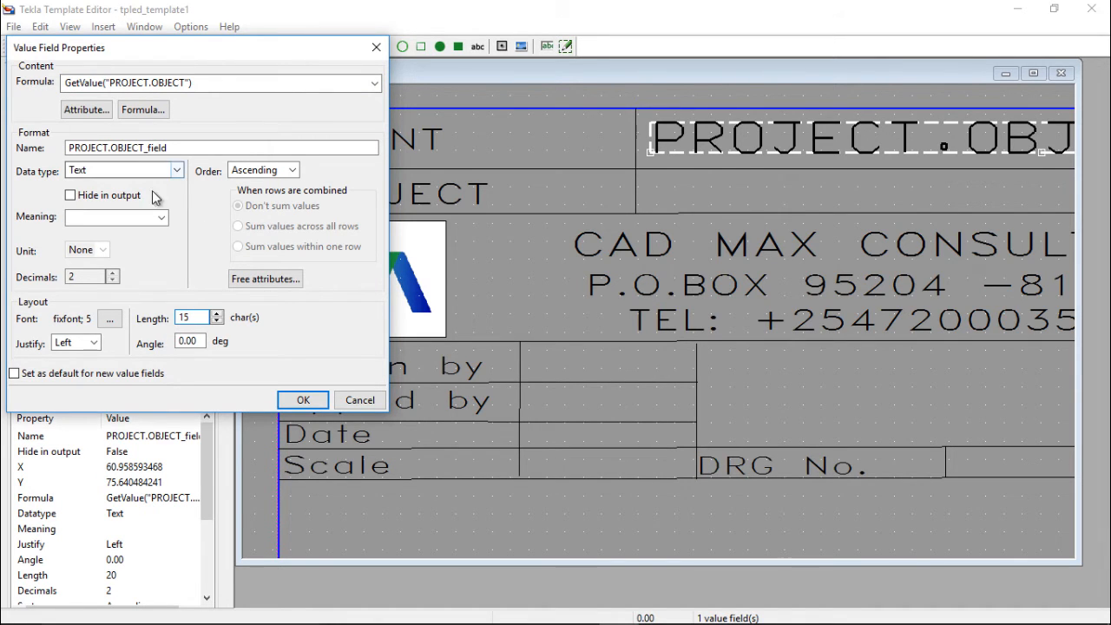
left_click(109, 318)
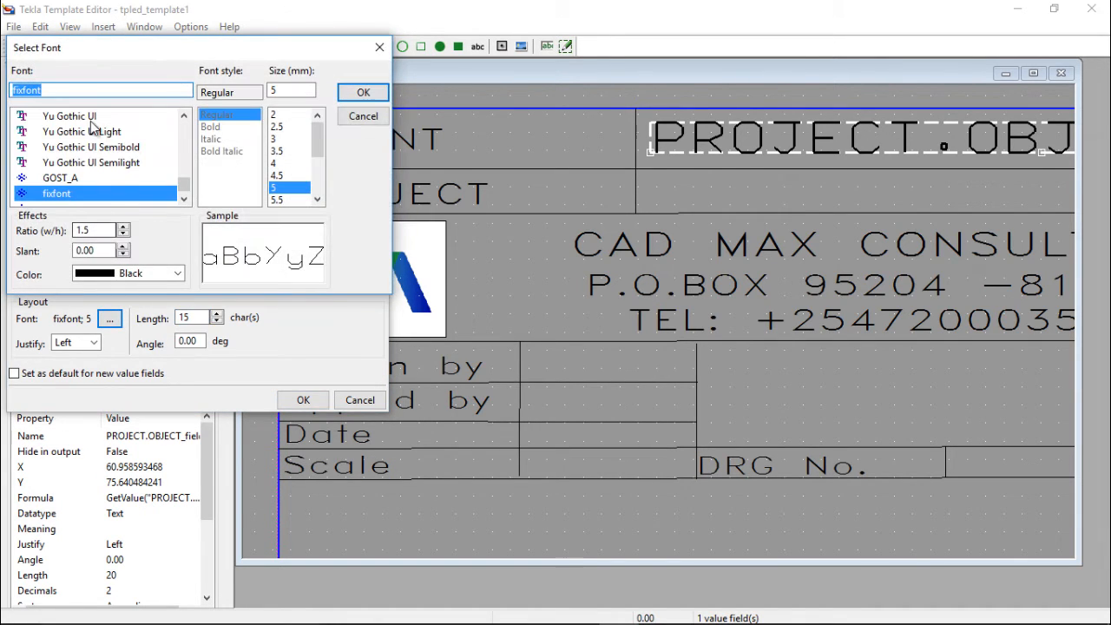
type("ro")
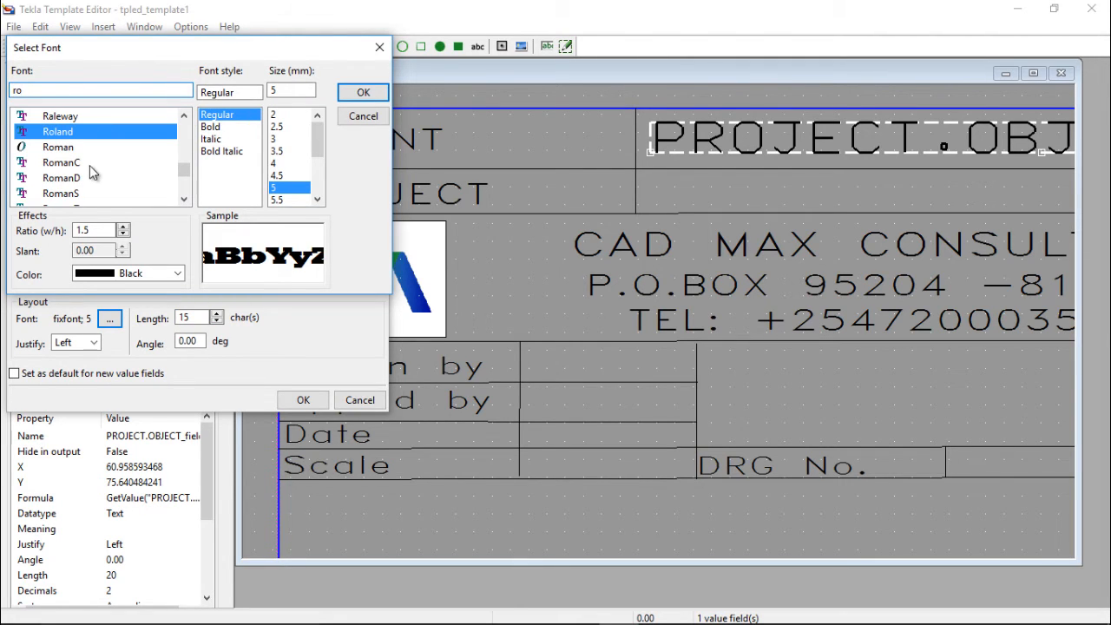
left_click(70, 179)
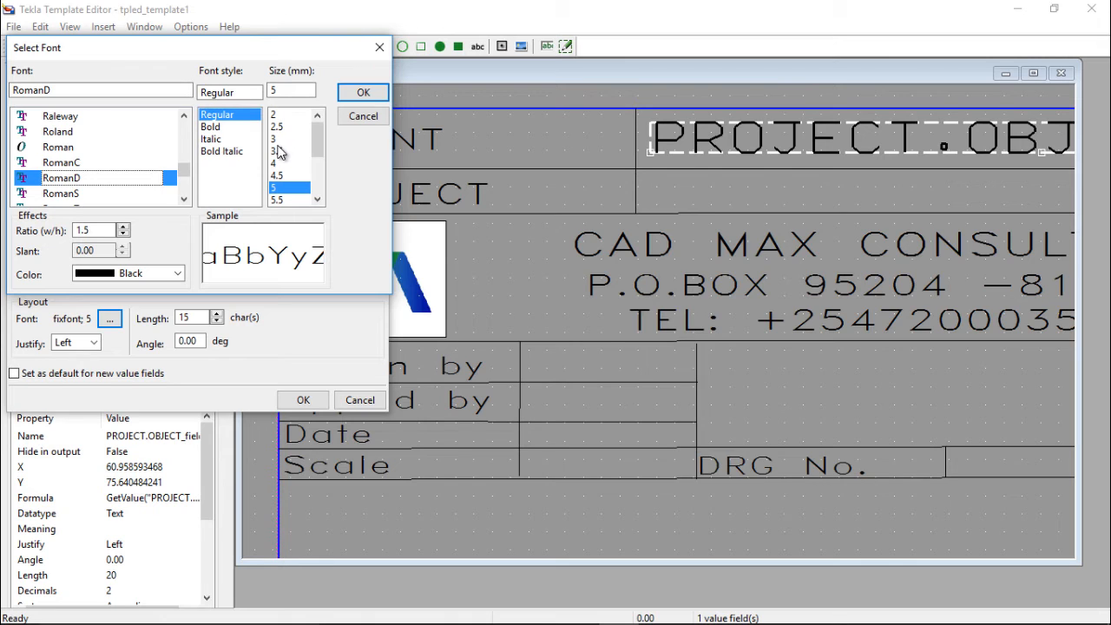
left_click(275, 140)
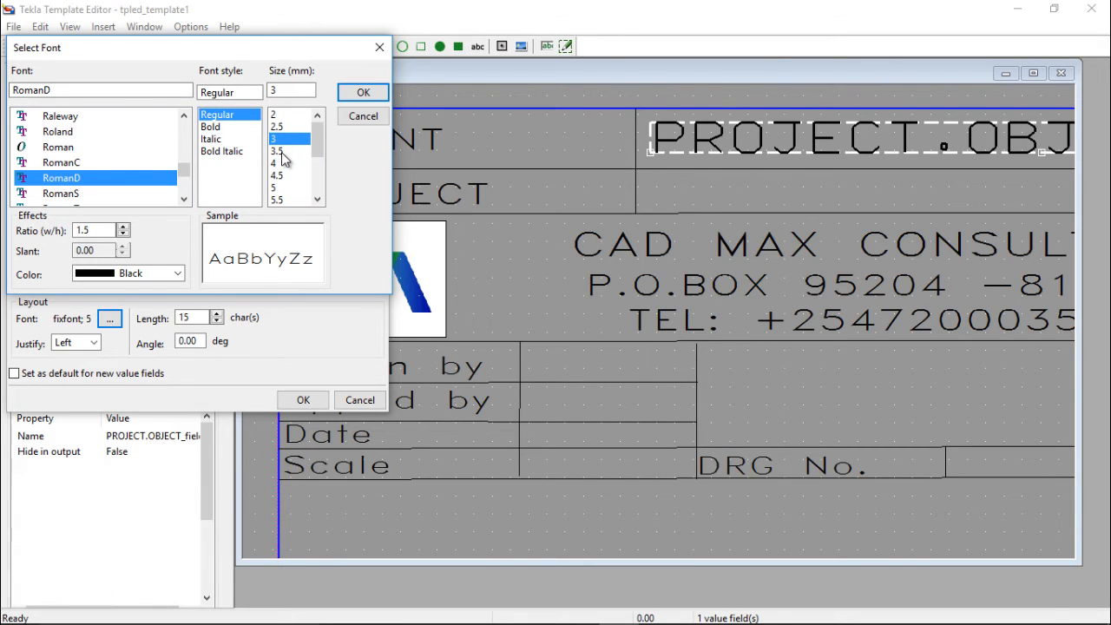
left_click(278, 152)
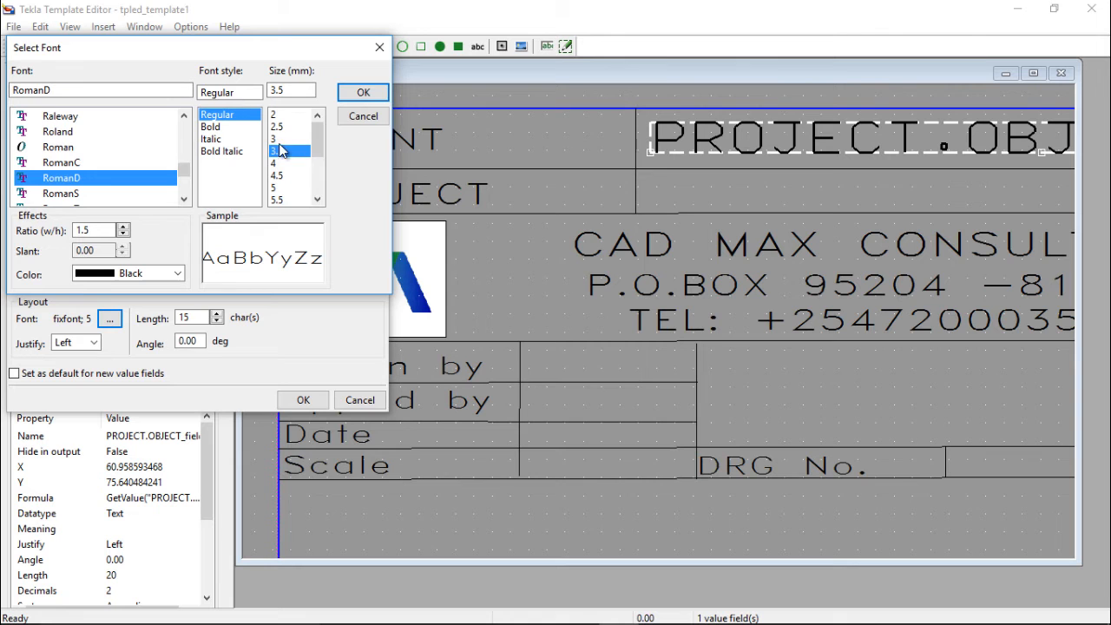
left_click(363, 92)
left_click(301, 399)
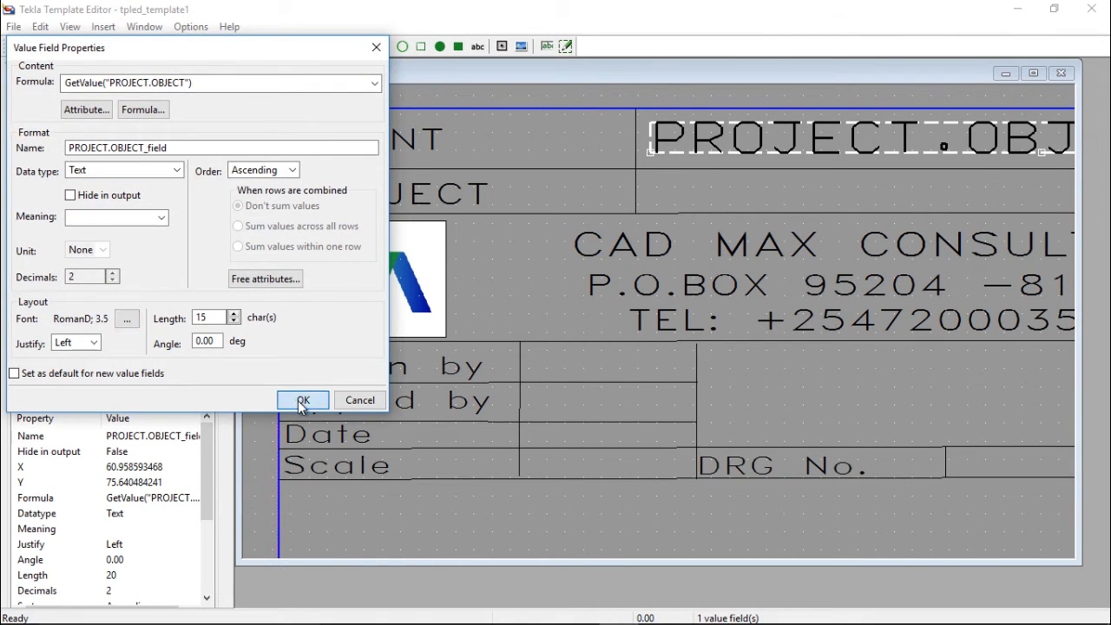
left_click(742, 172)
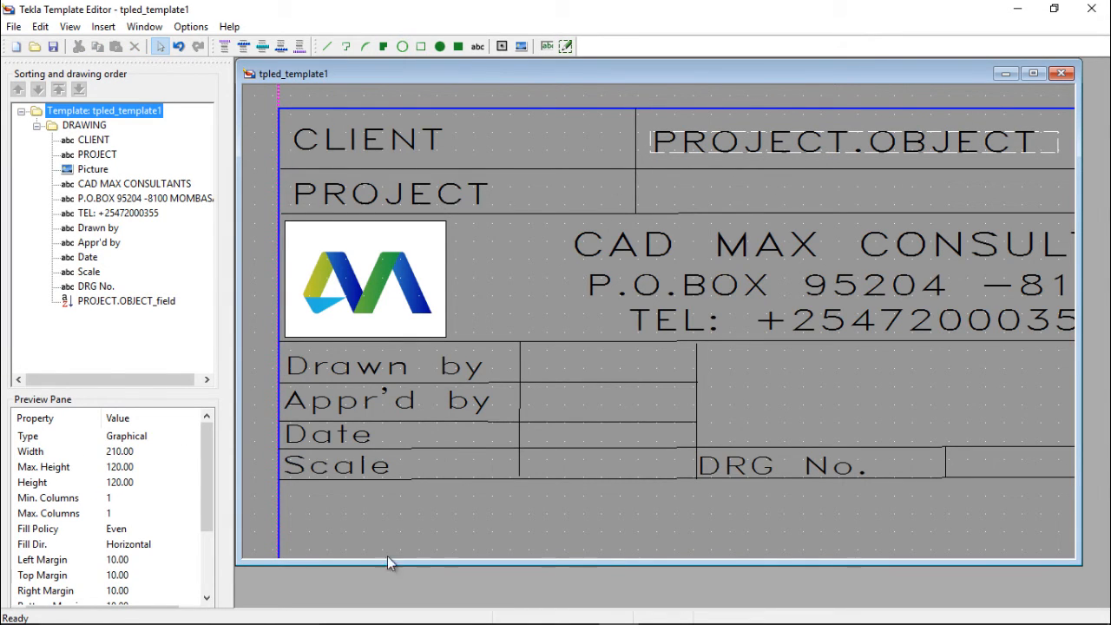
left_click(538, 608)
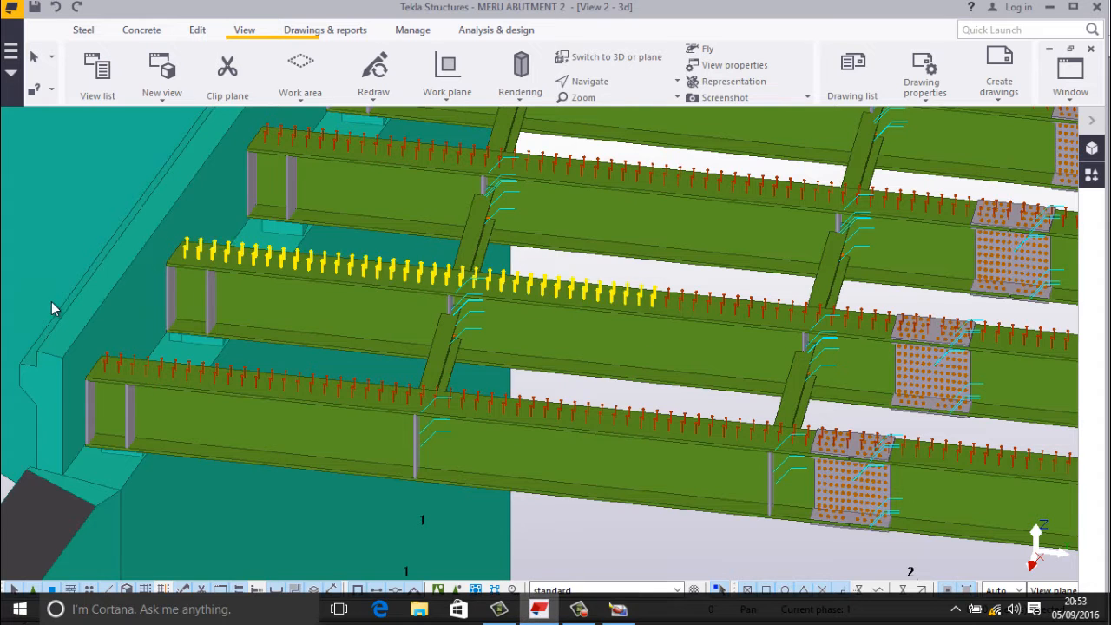
left_click(10, 52)
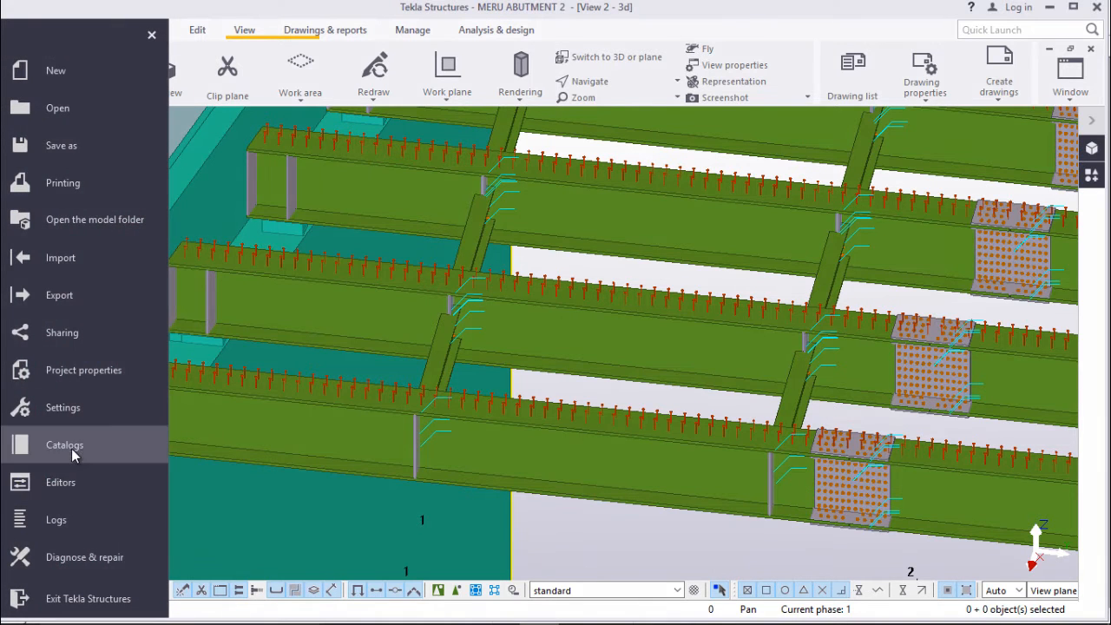
left_click(87, 367)
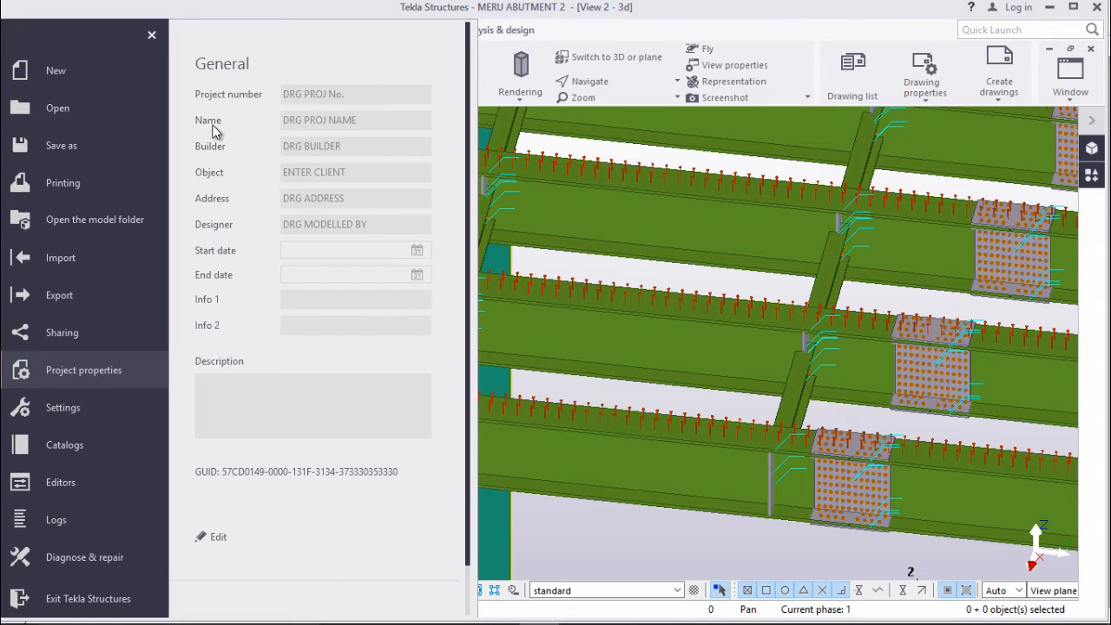
left_click(575, 538)
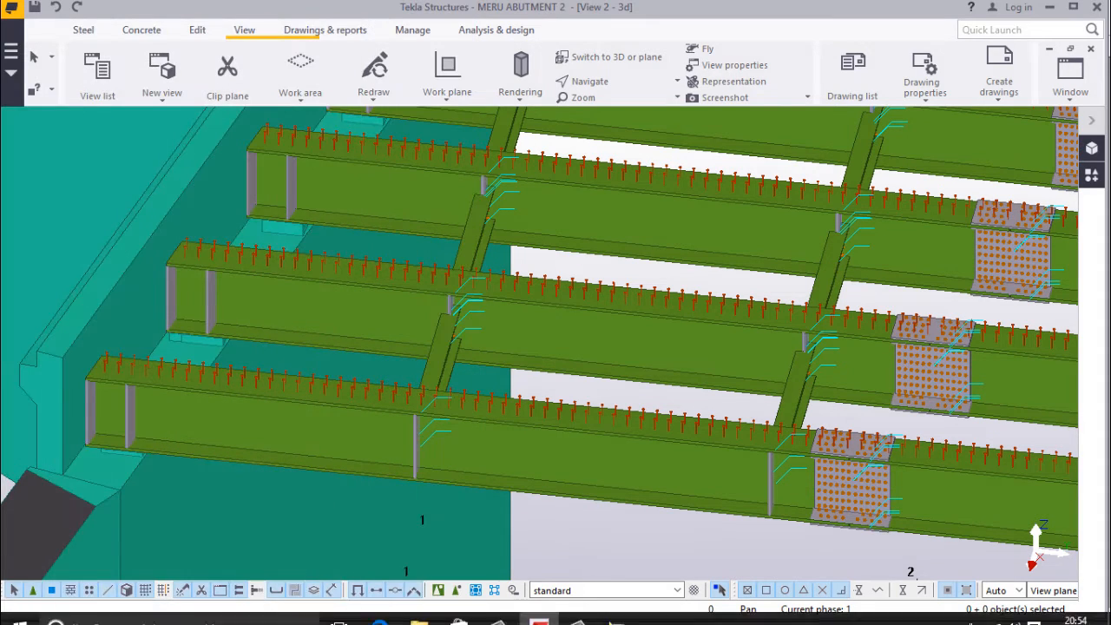
left_click(616, 612)
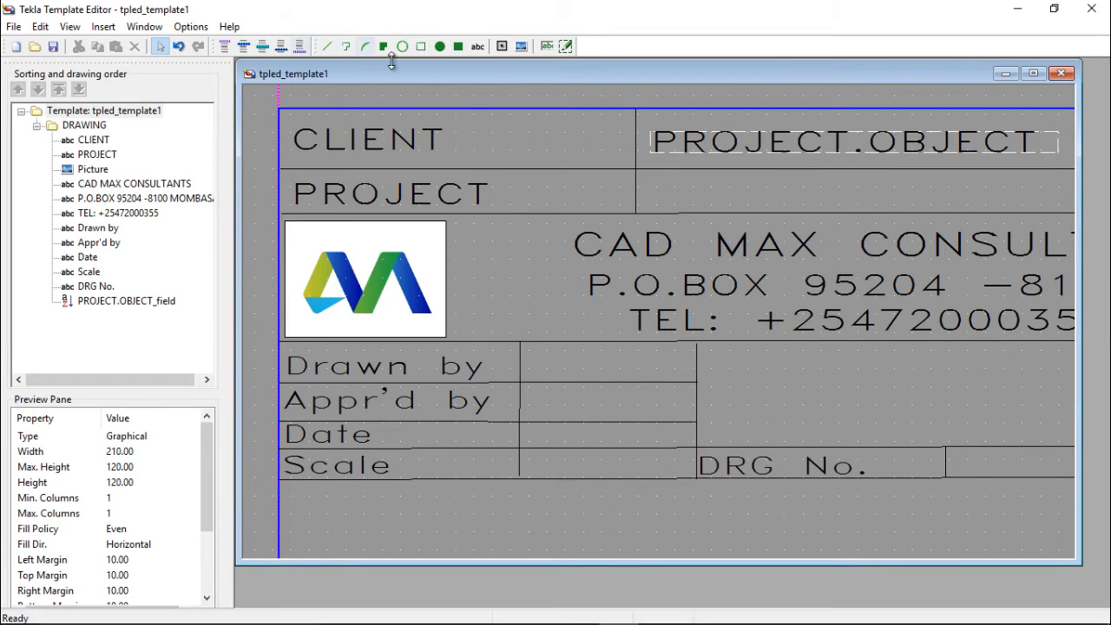
Place a PROJECT.NAME value field in the title block's PROJECT row.
left_click(547, 46)
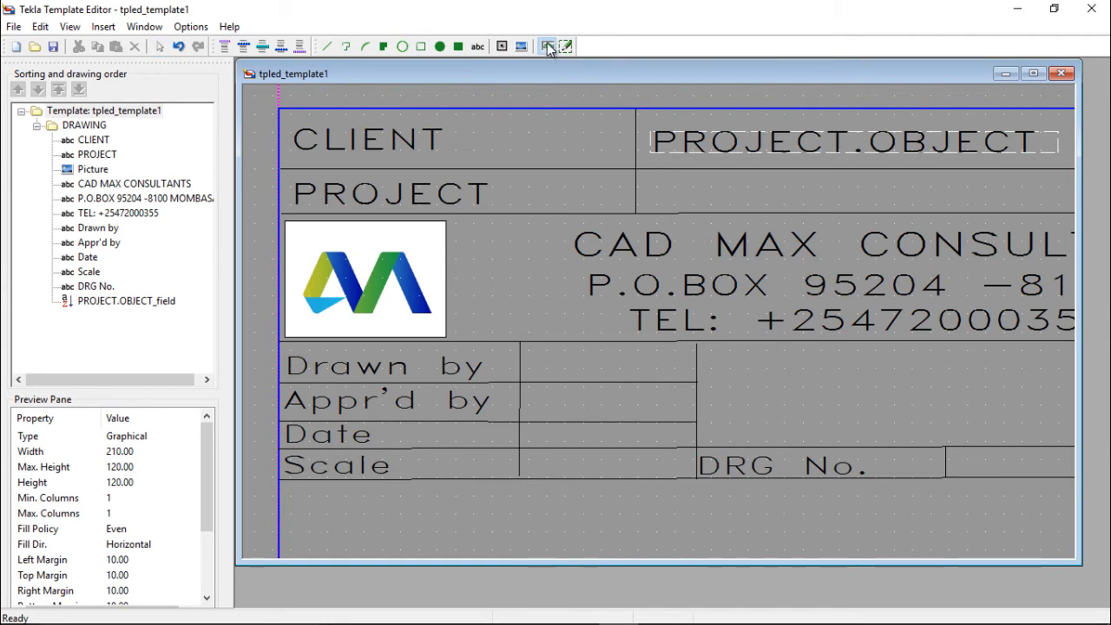
left_click(649, 205)
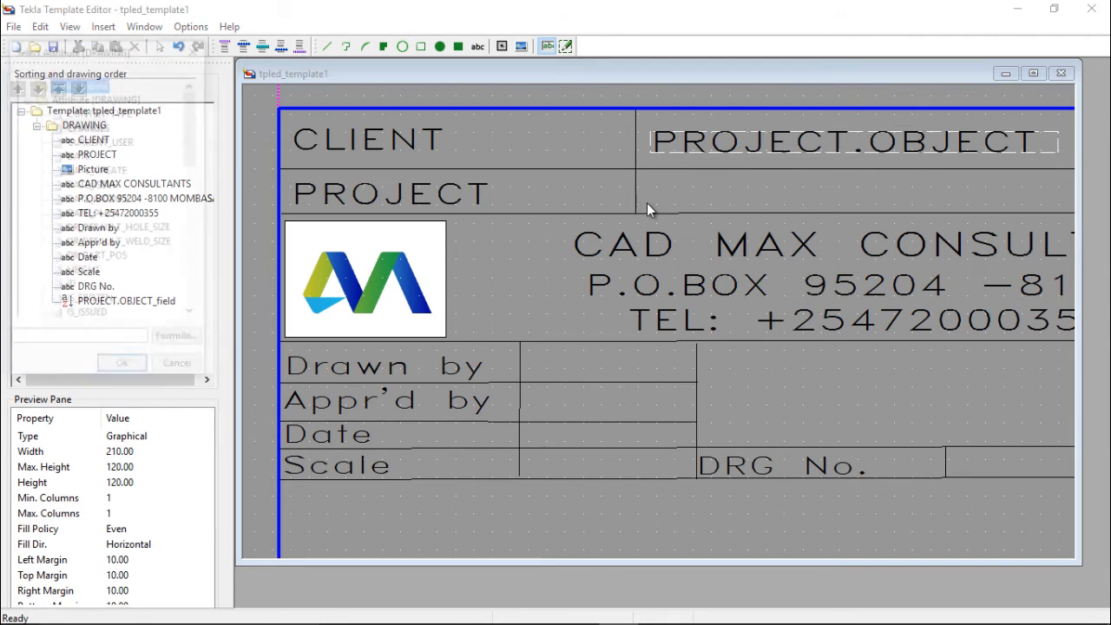
scroll(131, 198, "down", 15)
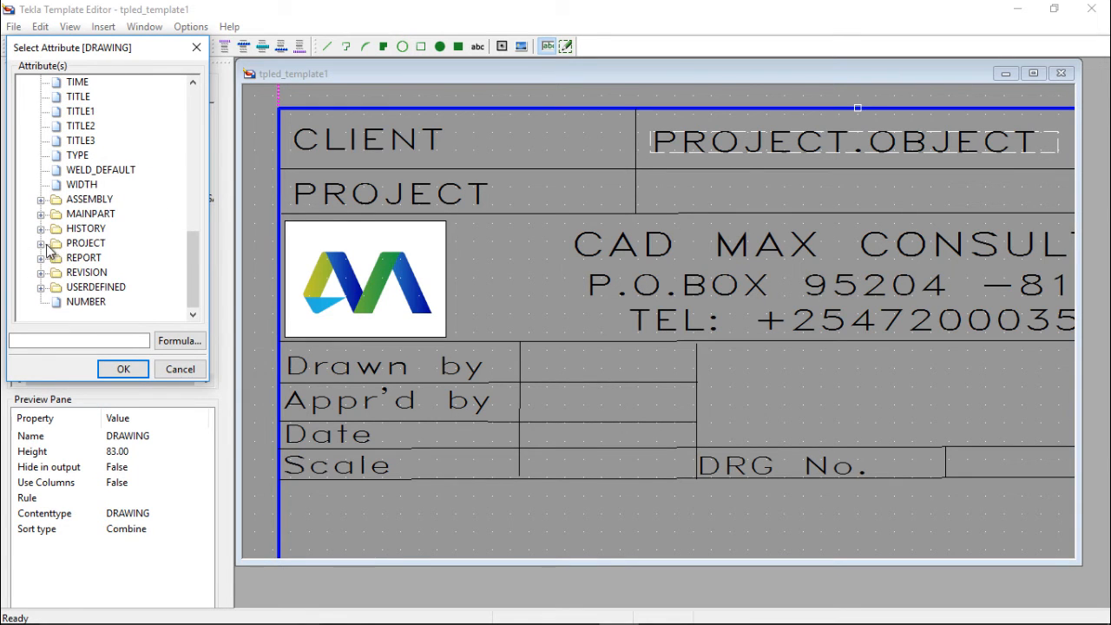
left_click(40, 244)
scroll(102, 243, "down", 3)
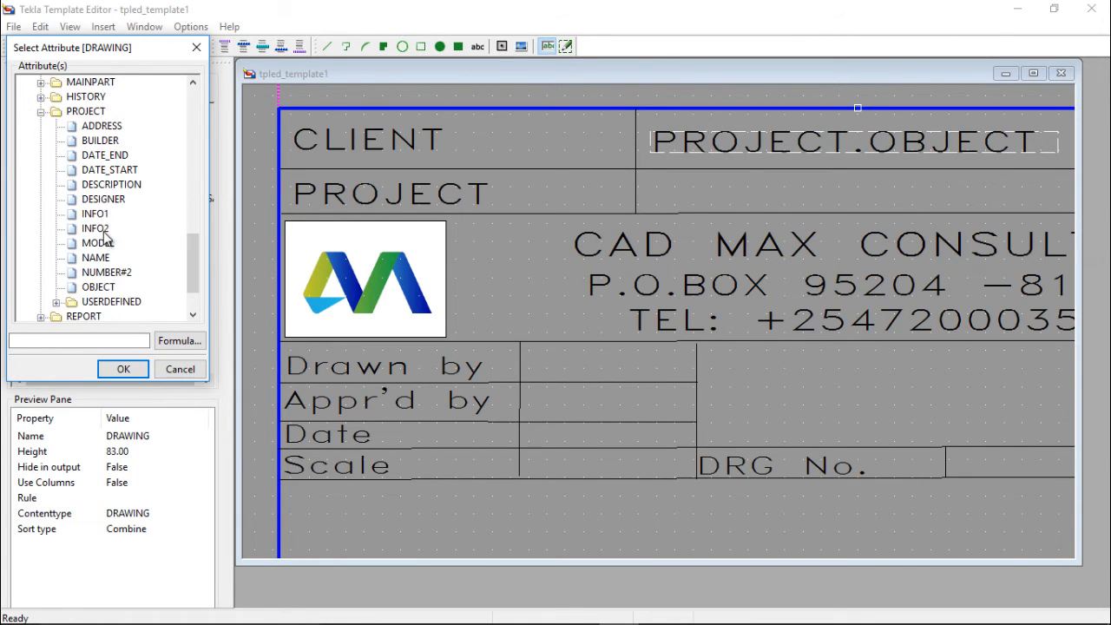
left_click(92, 258)
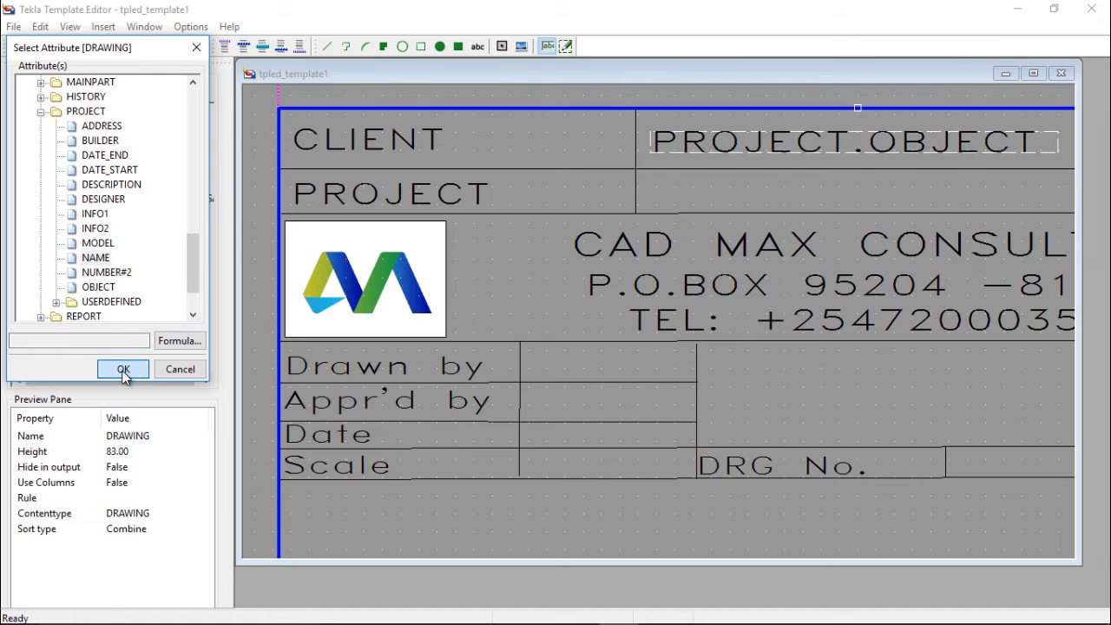
left_click(123, 369)
Set the PROJECT.NAME field's font to RomanD size 3.
double_click(697, 200)
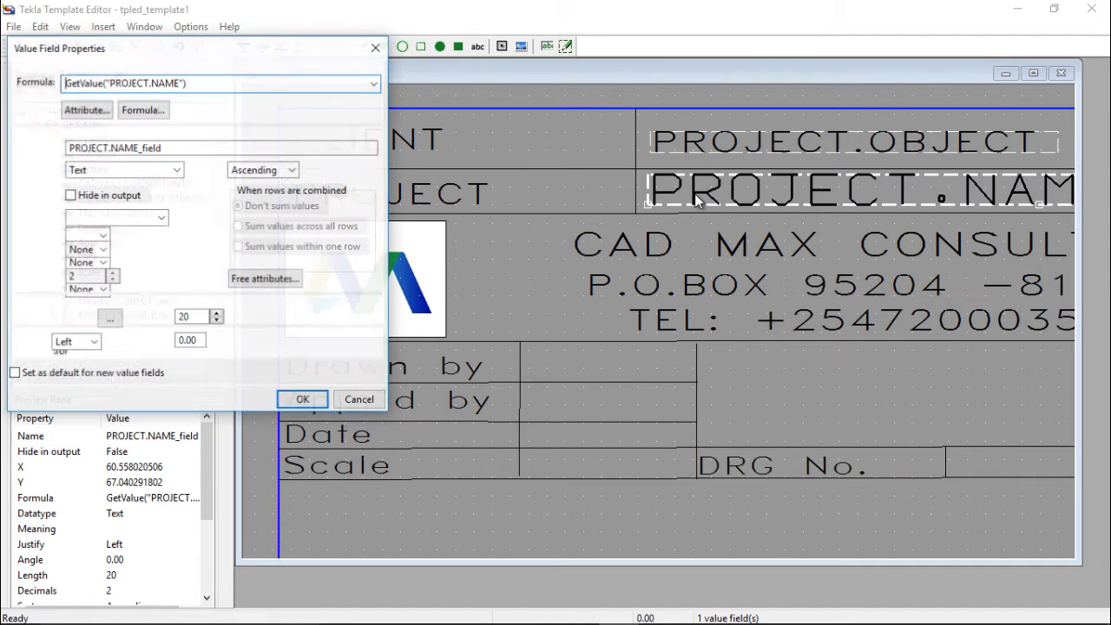
double_click(192, 319)
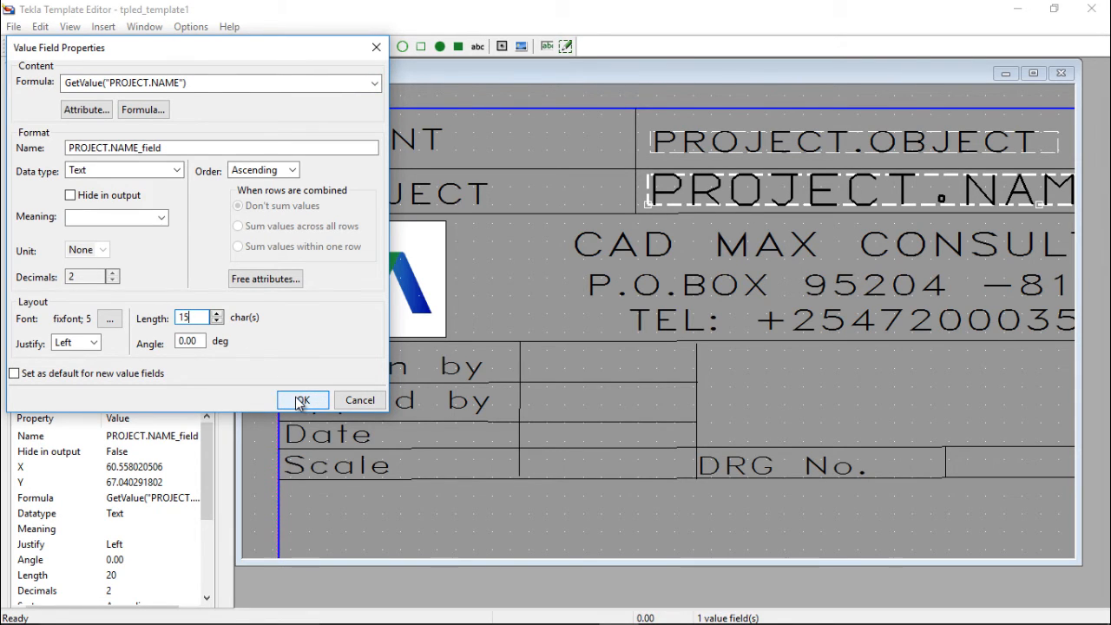
left_click(109, 319)
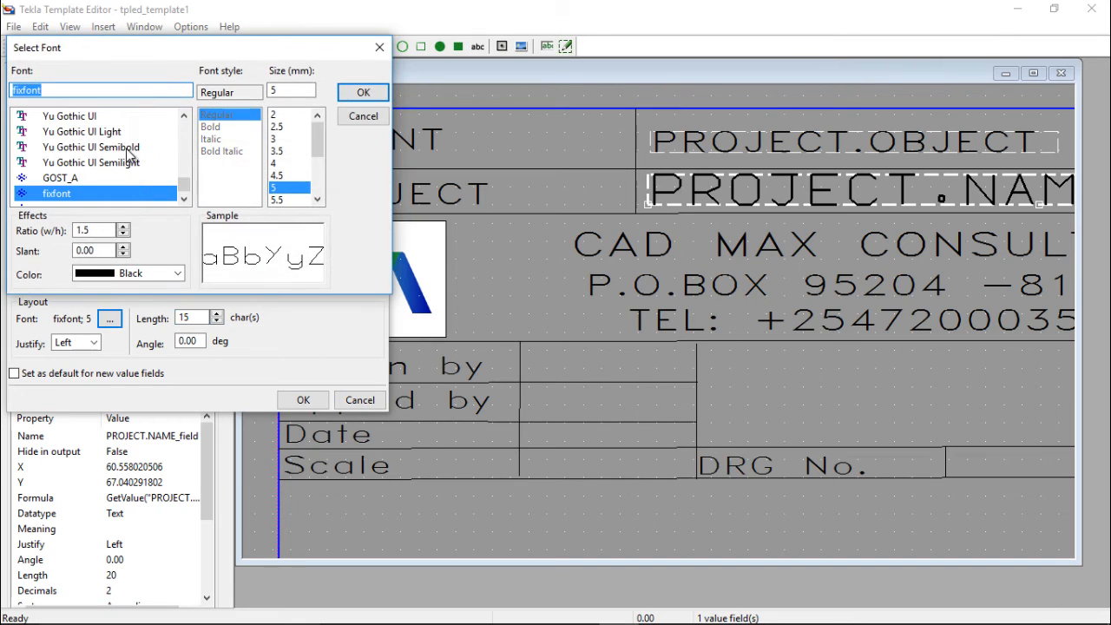
type("ro")
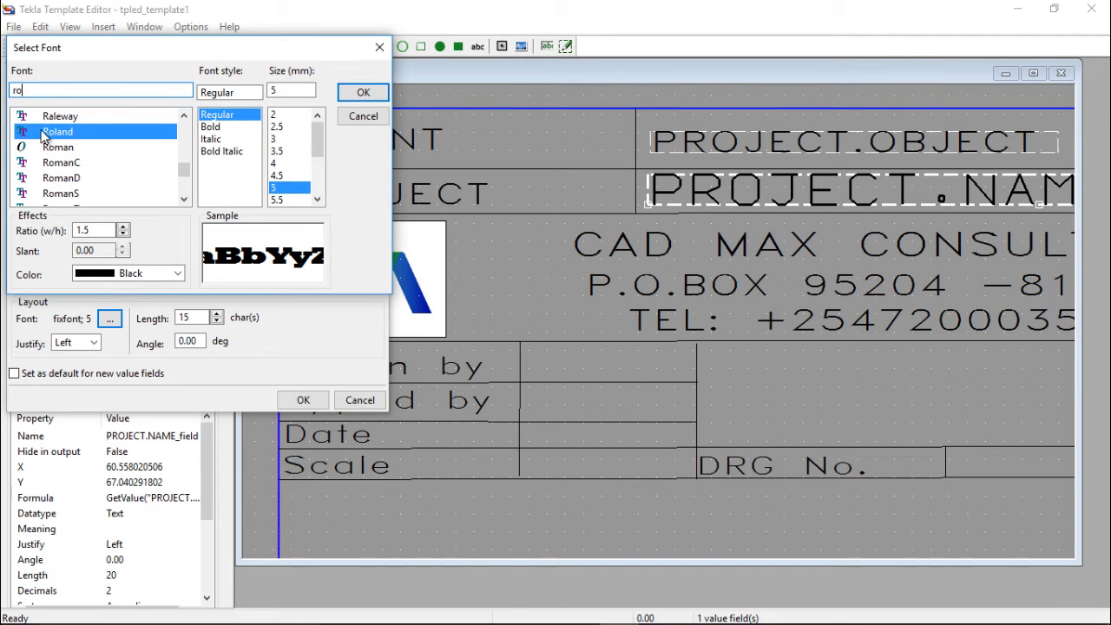
left_click(66, 179)
left_click(278, 139)
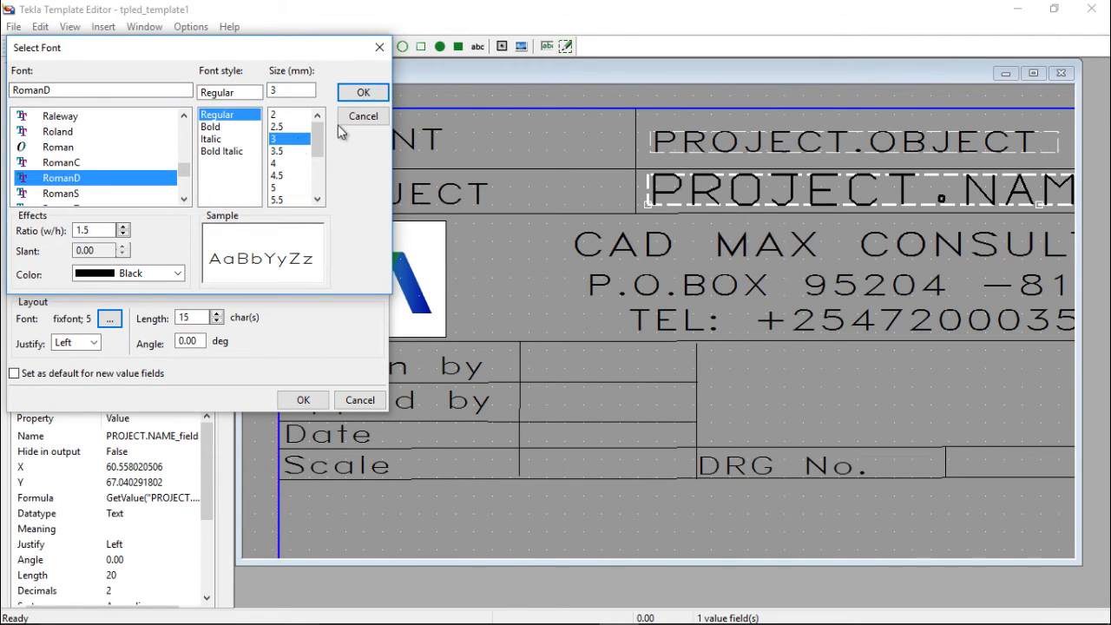
left_click(363, 94)
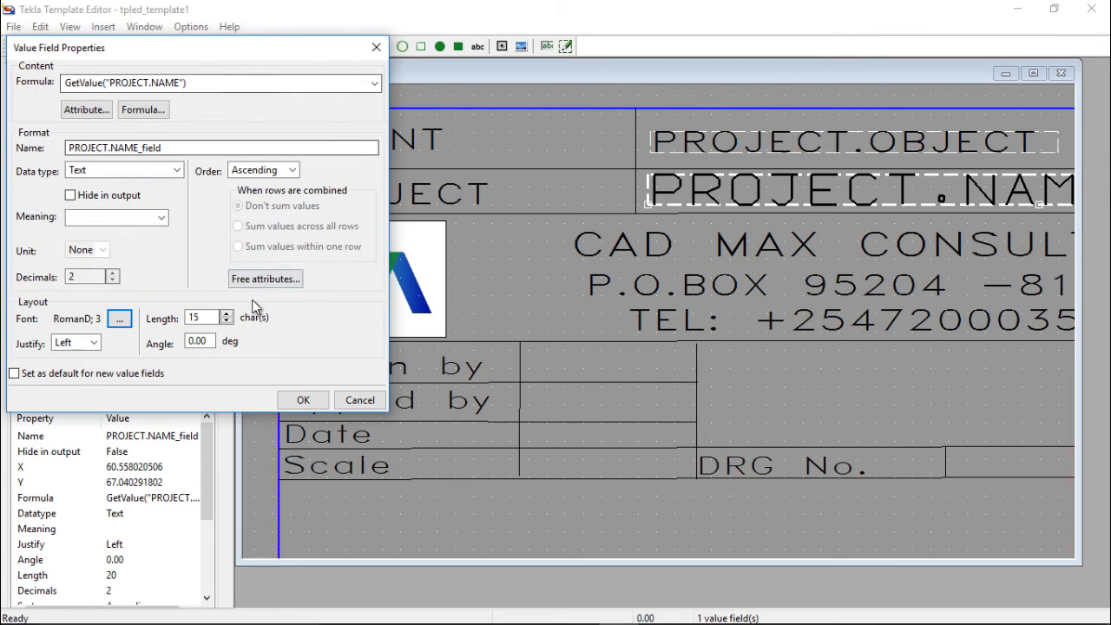
left_click(304, 401)
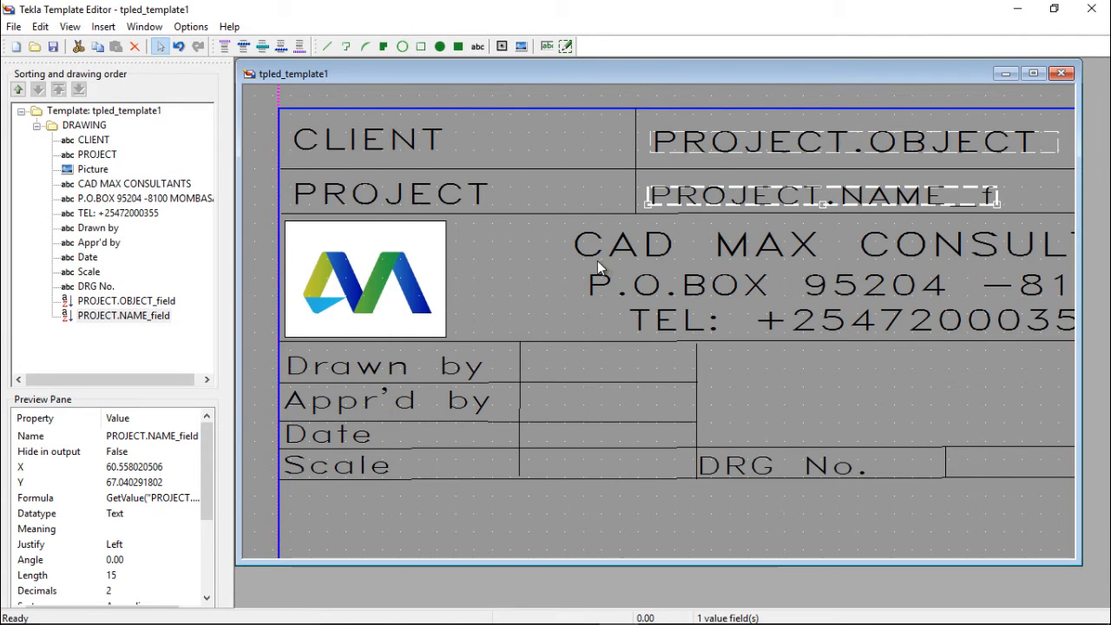
Deselect the field and bring the Tekla Structures model window to the front.
scroll(612, 248, "up", 3)
scroll(710, 182, "up", 2)
left_click(715, 156)
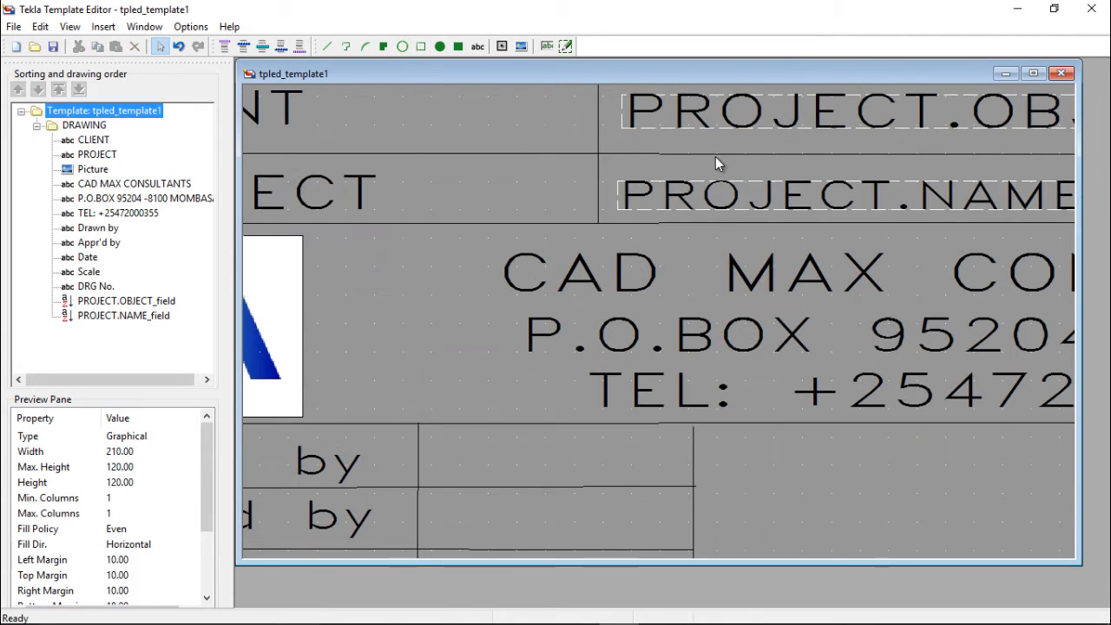
scroll(575, 178, "down", 3)
scroll(577, 181, "down", 2)
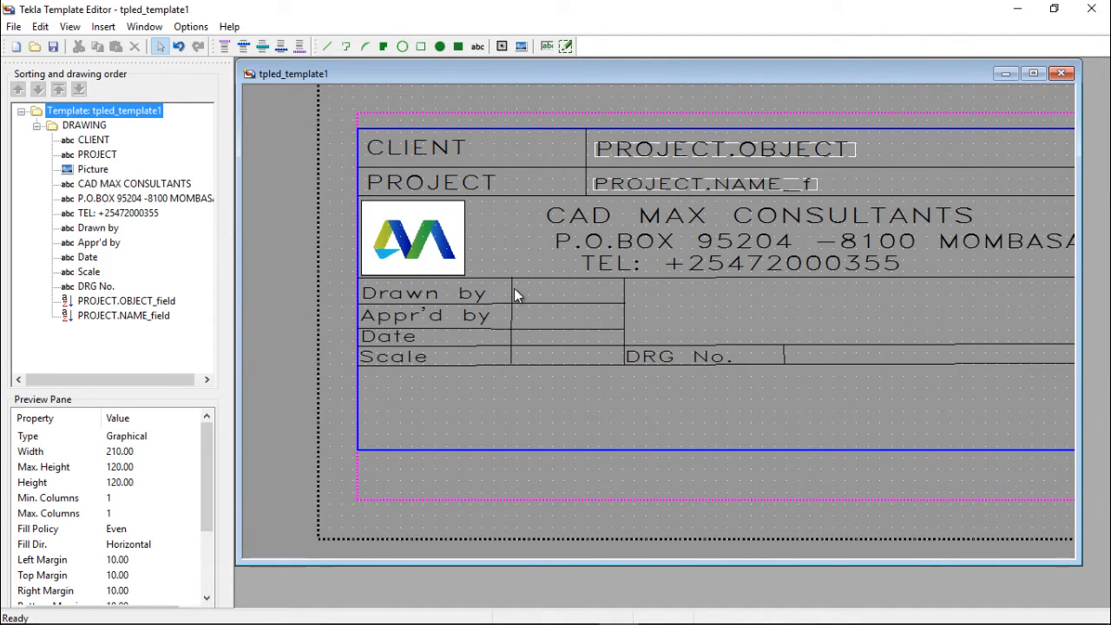
scroll(428, 302, "up", 2)
scroll(417, 282, "down", 1)
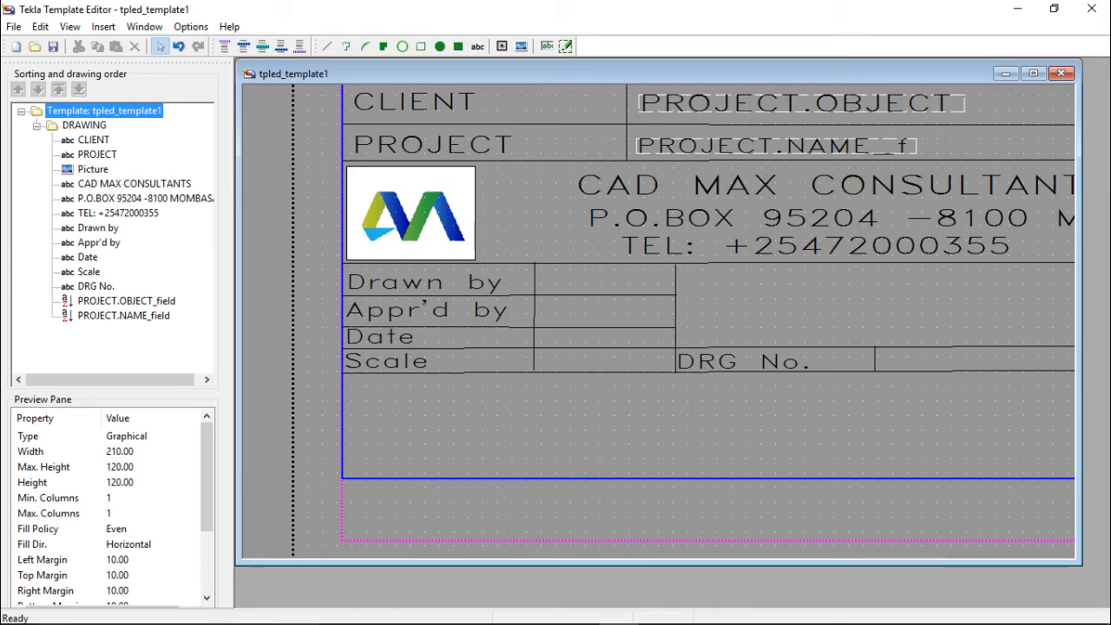
left_click(544, 610)
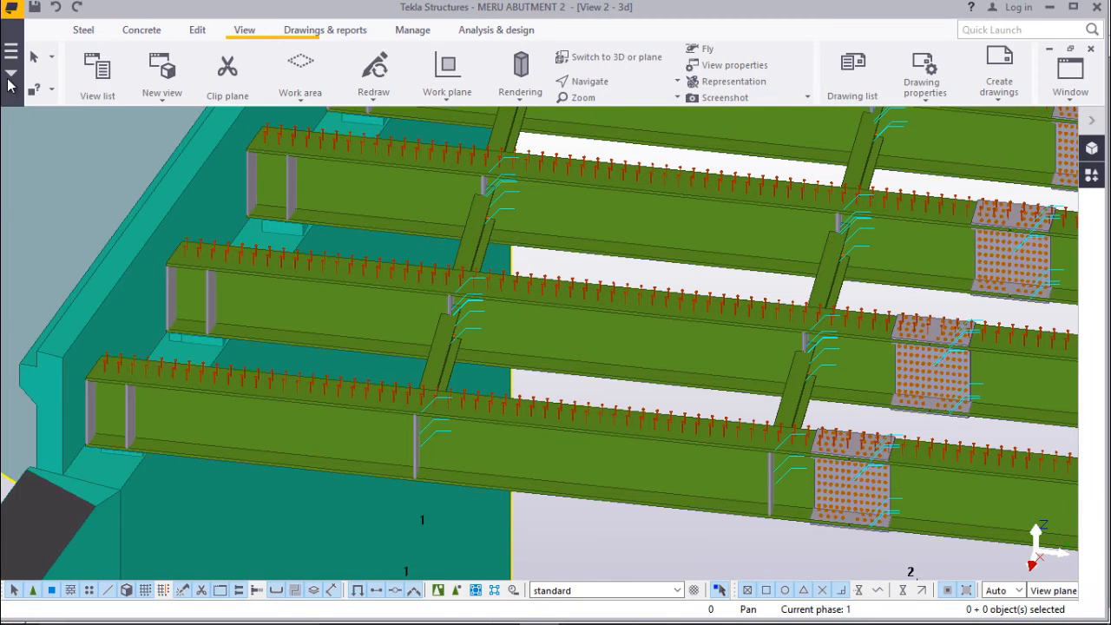
Review the model's project properties, then return to the Template Editor template.
left_click(12, 54)
left_click(94, 368)
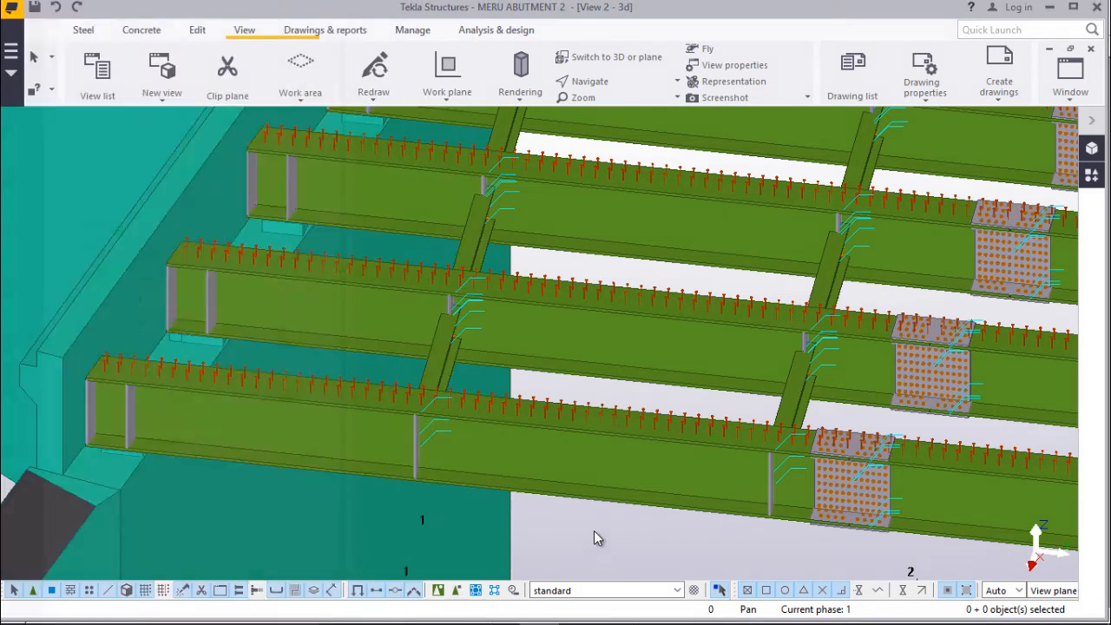
left_click(618, 609)
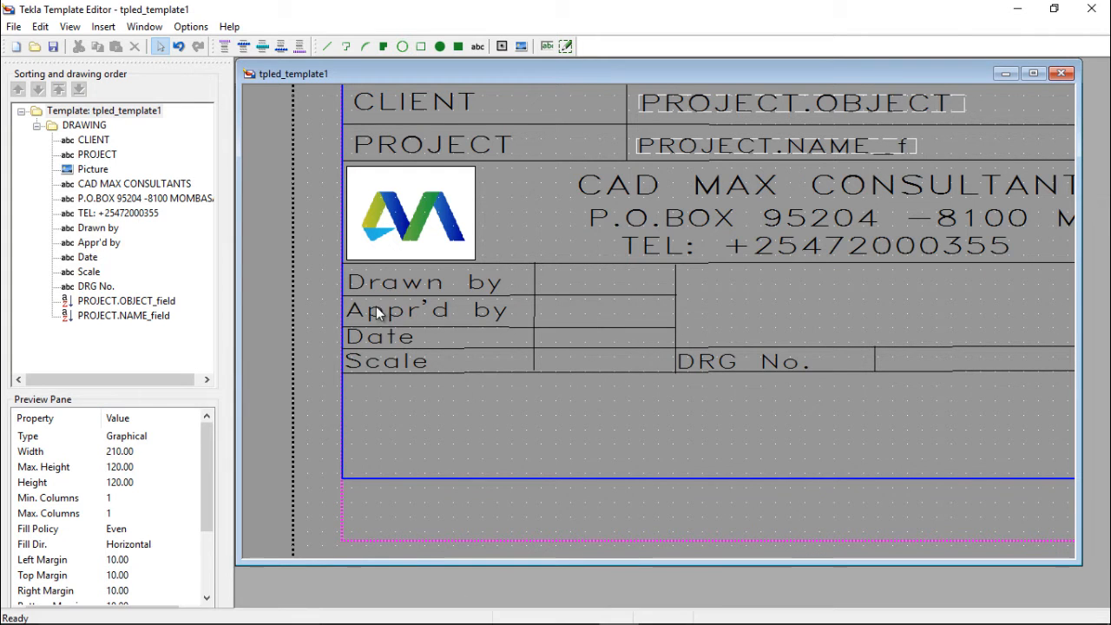
Place a PROJECT.DESIGNER value field in the Drawn by cell.
left_click(546, 46)
scroll(516, 293, "up", 2)
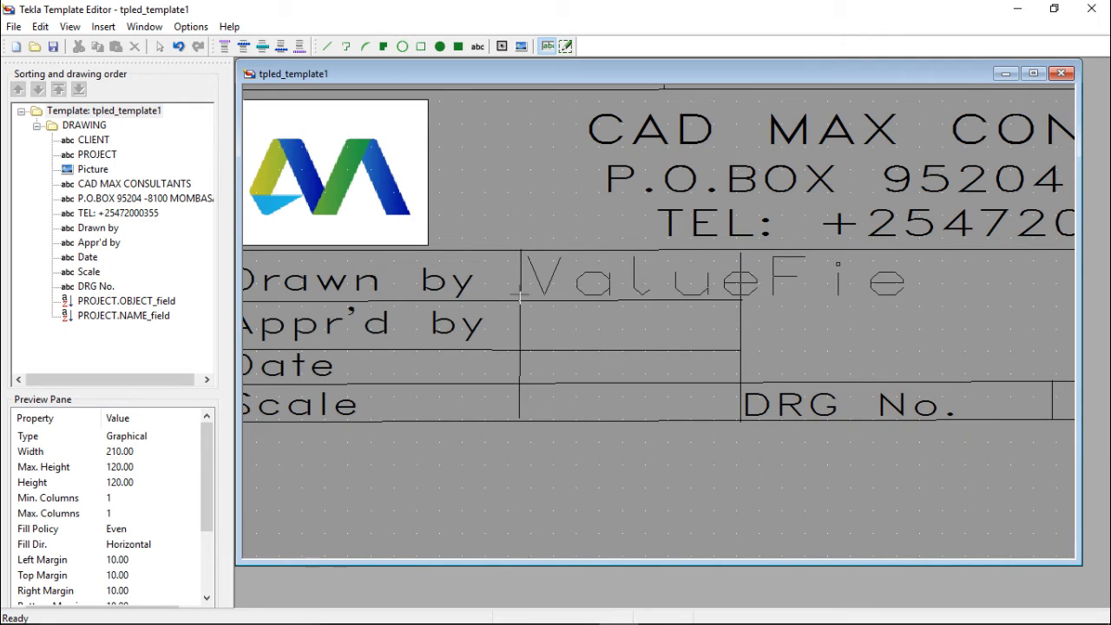
left_click(518, 294)
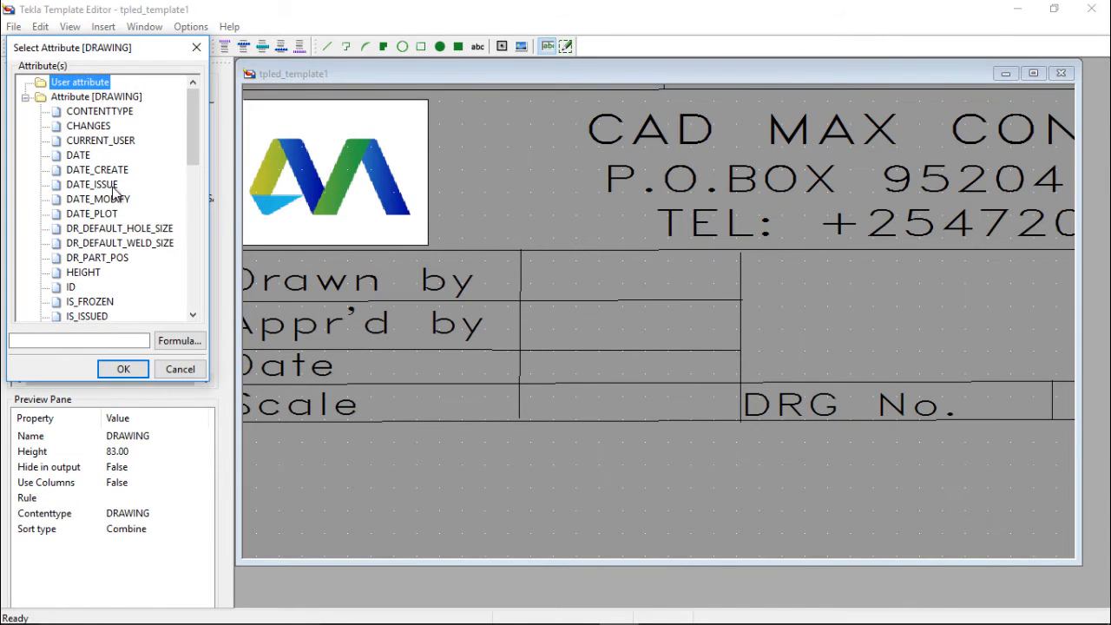
scroll(113, 193, "down", 6)
scroll(110, 208, "down", 4)
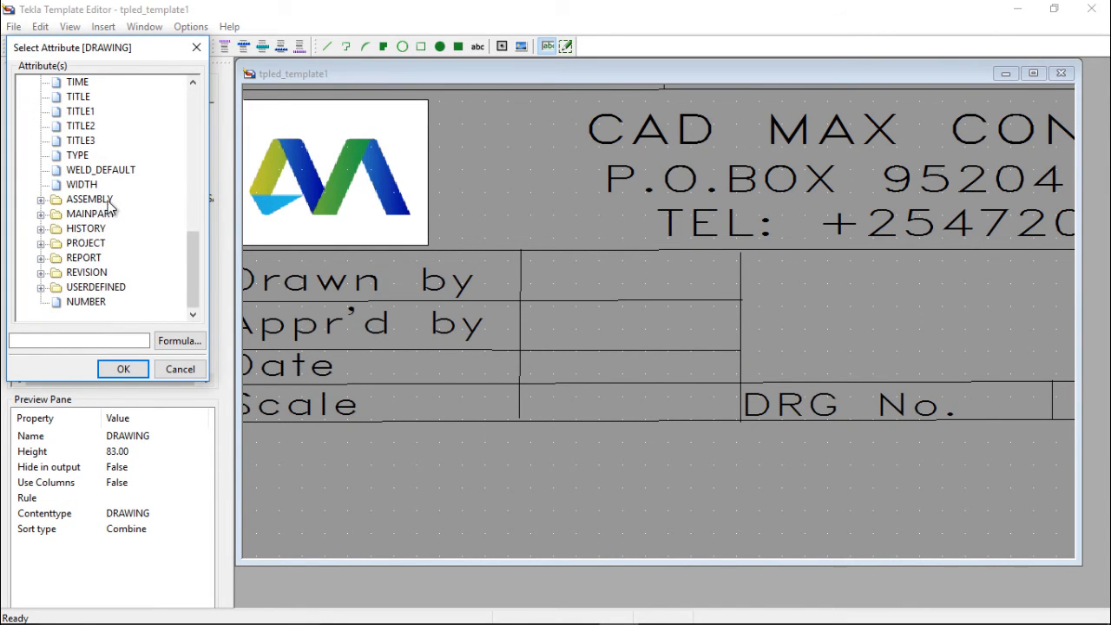
left_click(40, 243)
scroll(87, 230, "down", 3)
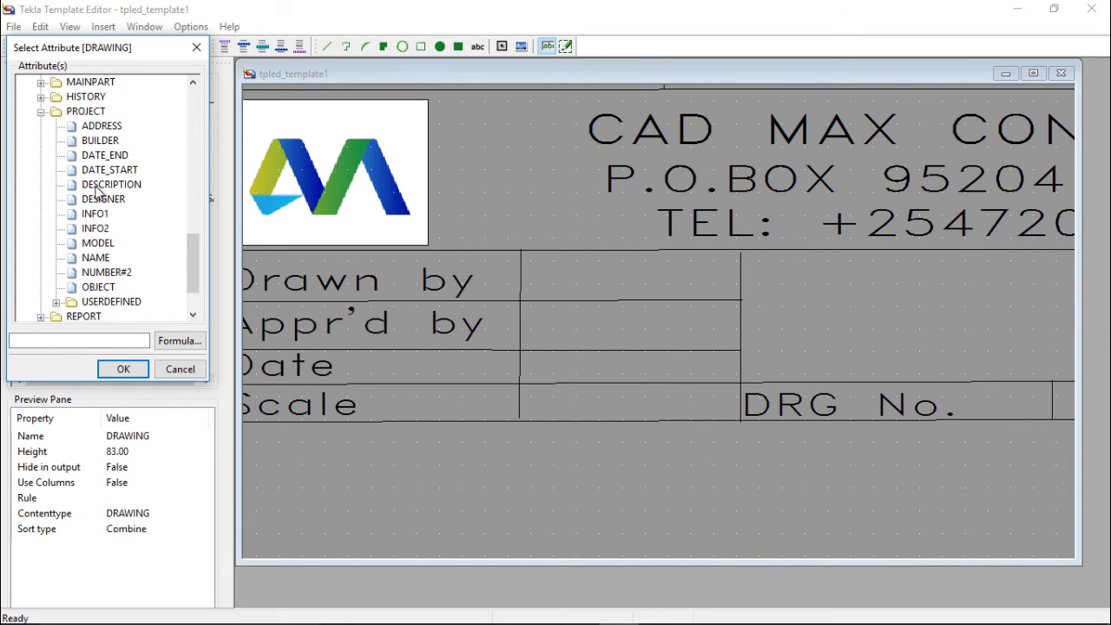
left_click(97, 199)
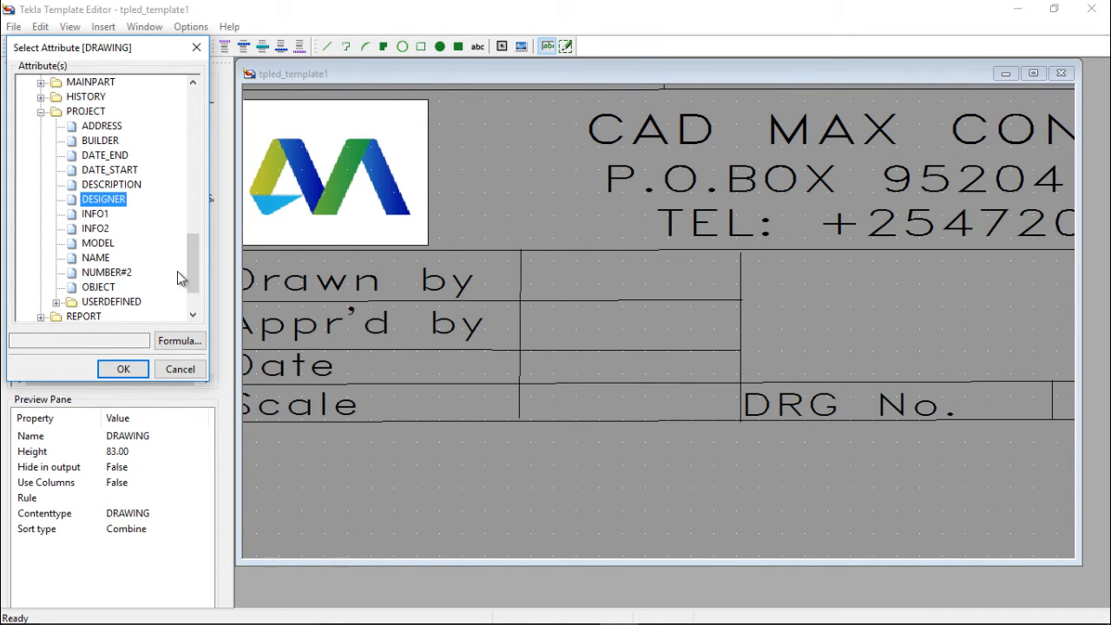
left_click(125, 370)
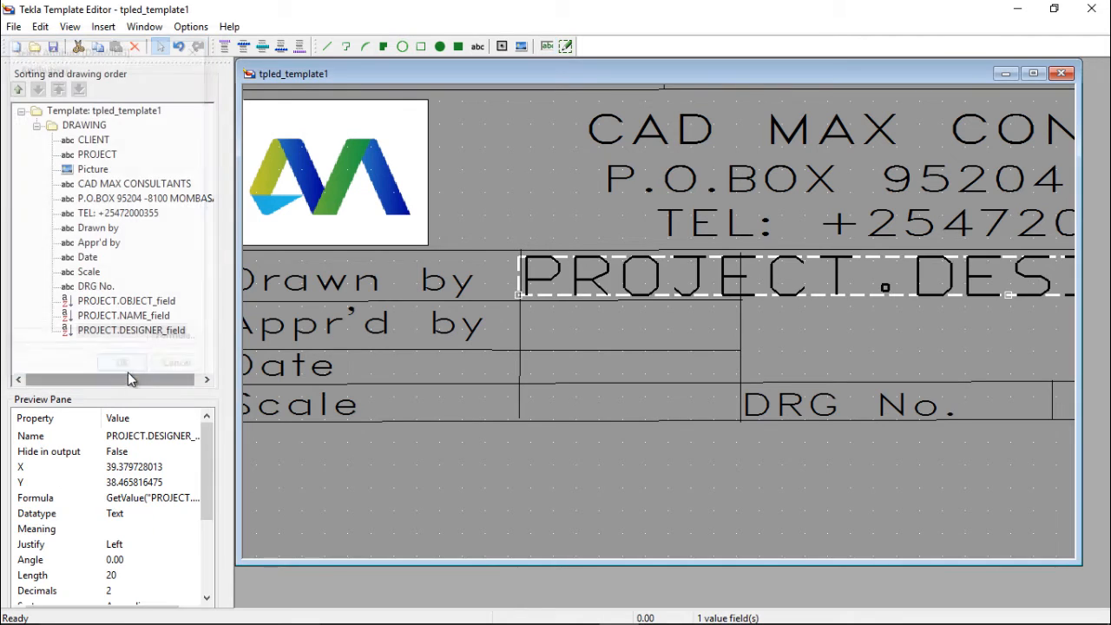
Give the DESIGNER field length 4 and RomanD font size 3.
double_click(595, 282)
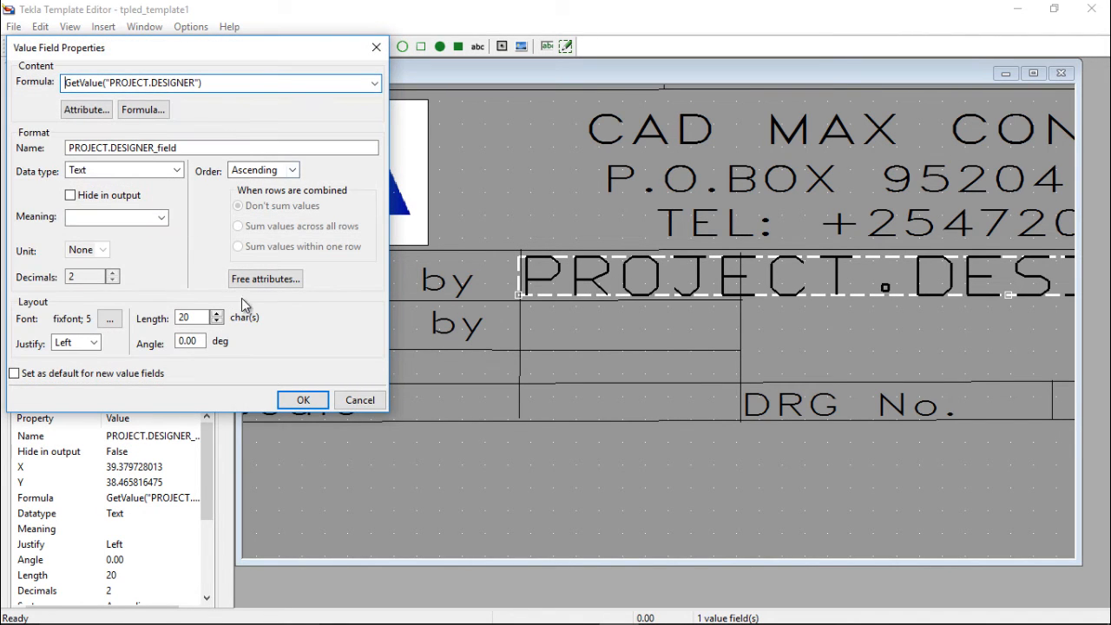
double_click(195, 318)
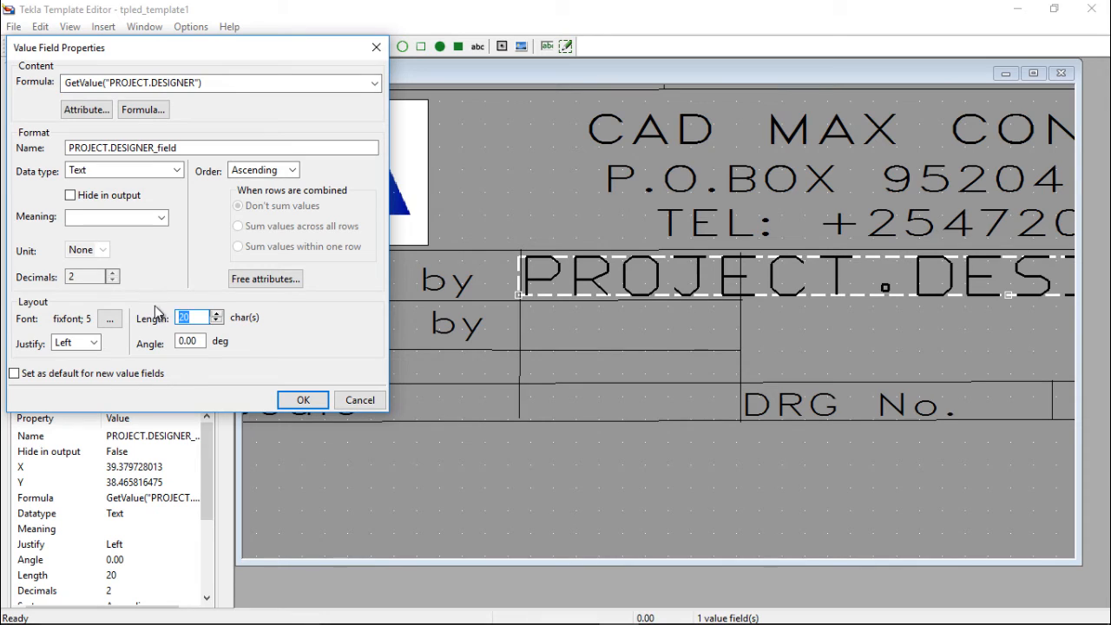
type("3")
left_click(109, 318)
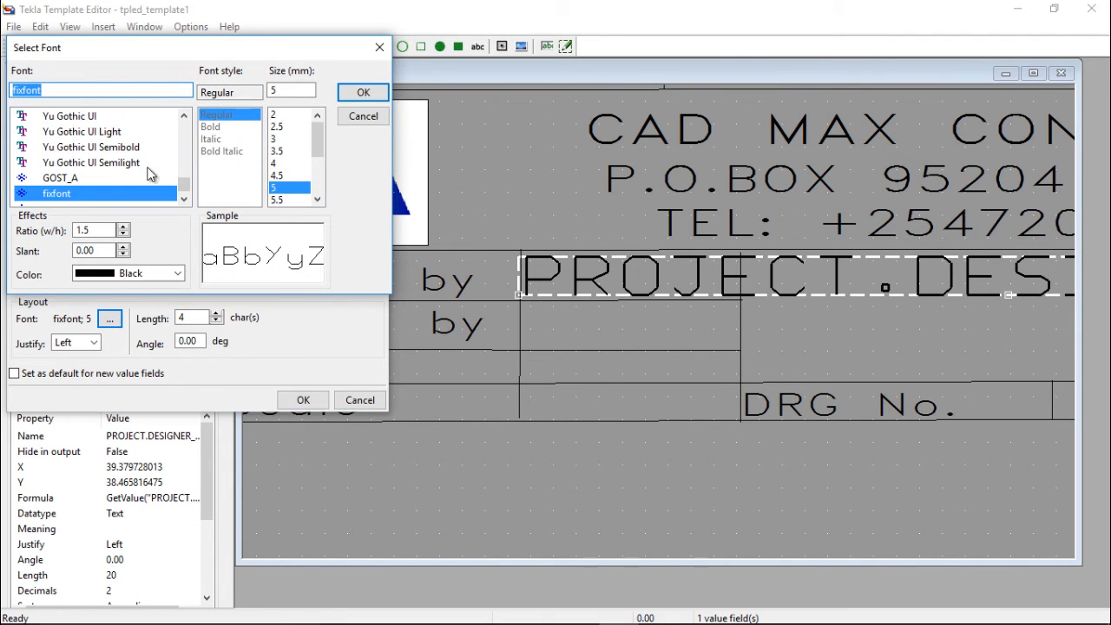
type("ro")
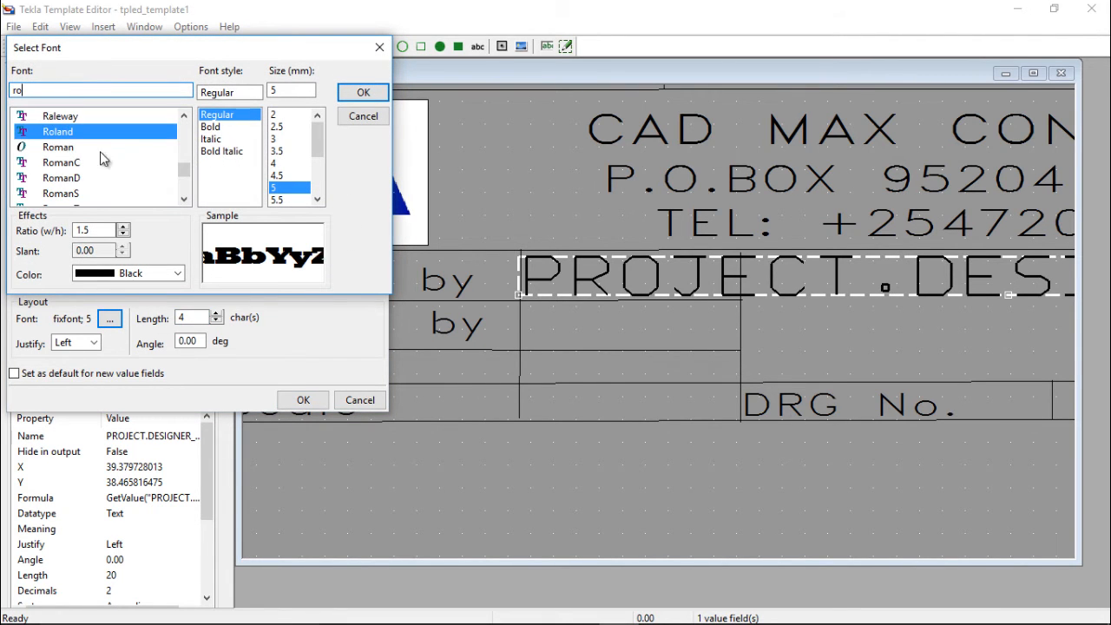
left_click(60, 178)
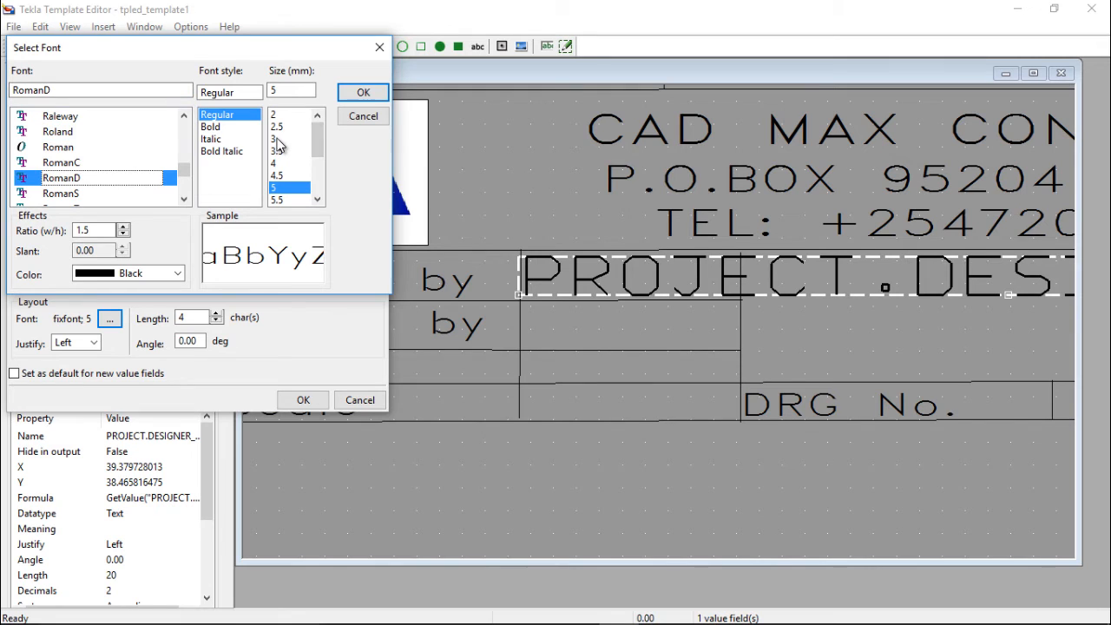
left_click(276, 139)
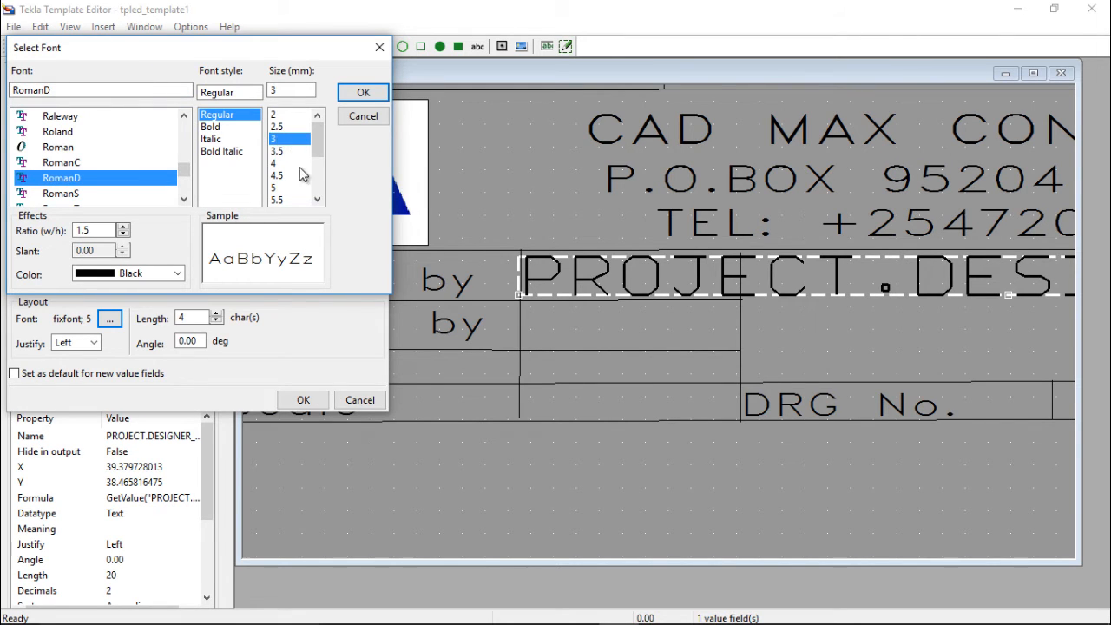
left_click(310, 402)
left_click(363, 92)
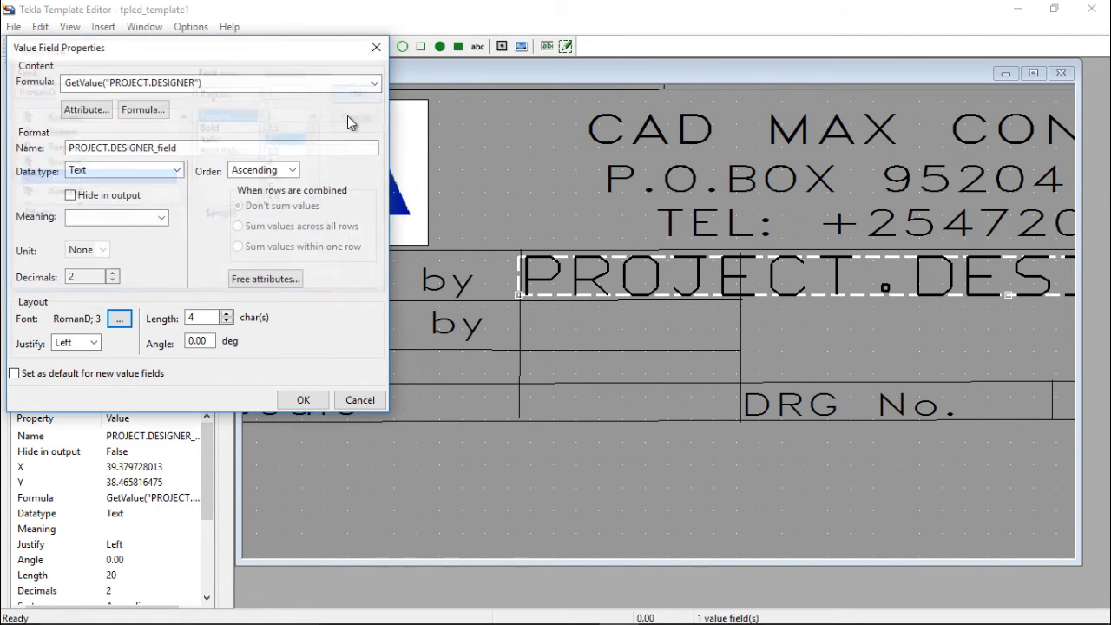
left_click(302, 400)
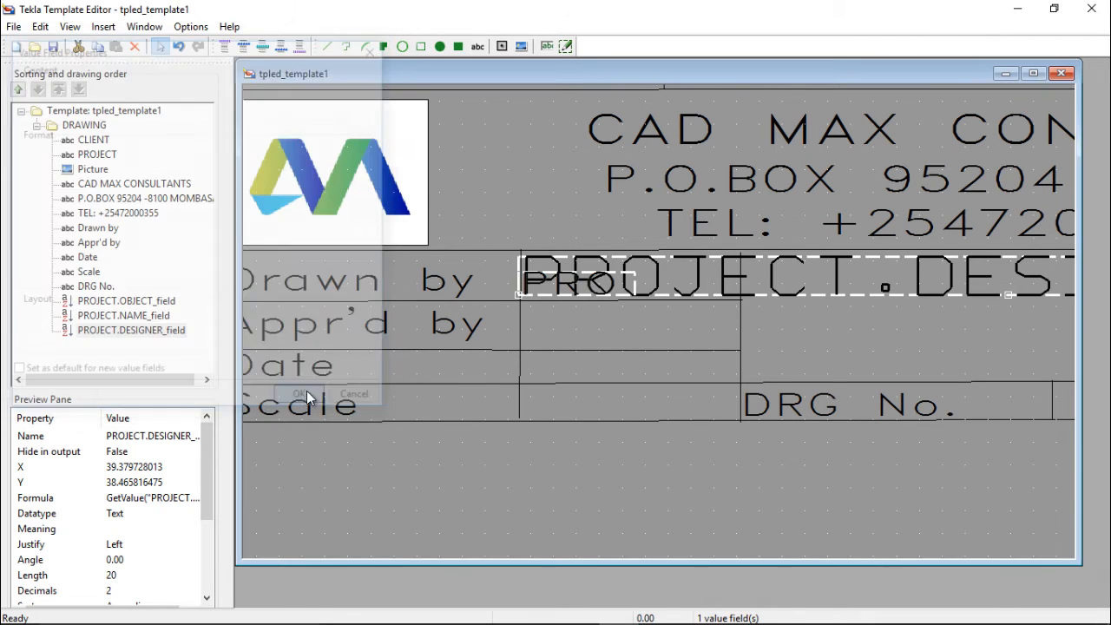
scroll(603, 299, "down", 1)
scroll(547, 308, "up", 3)
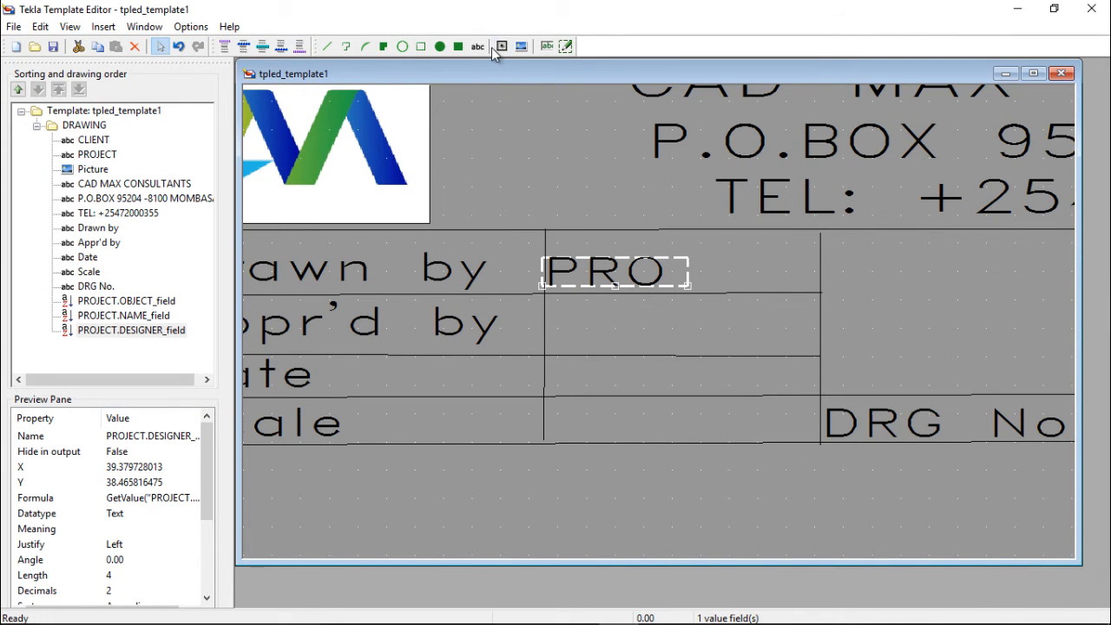
Place another PROJECT.DESIGNER value field in the Appr'd by cell.
left_click(547, 46)
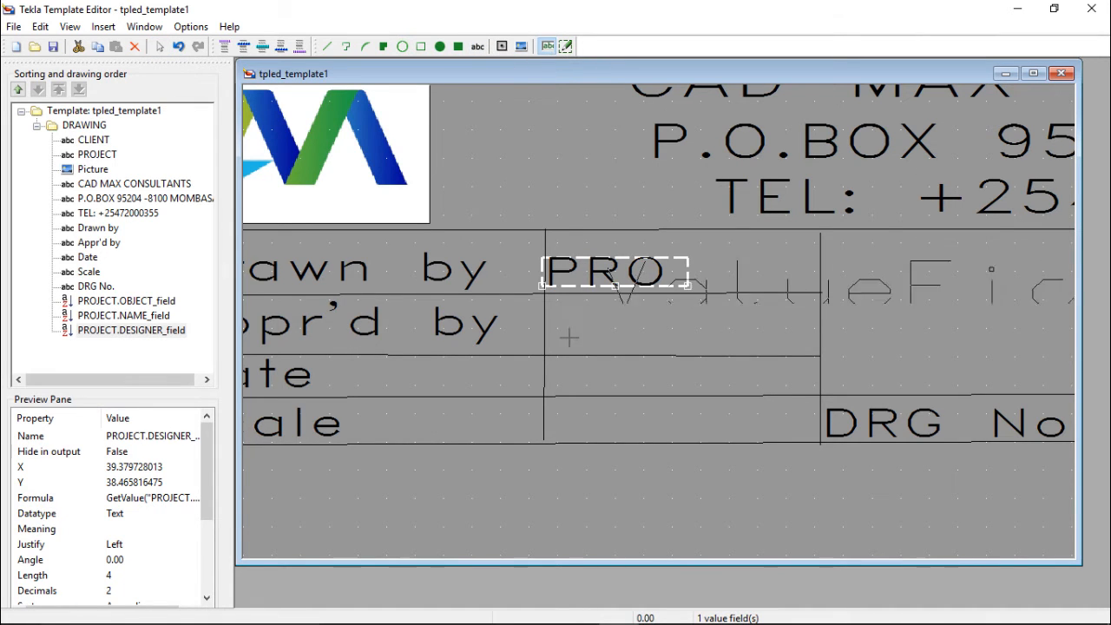
left_click(549, 344)
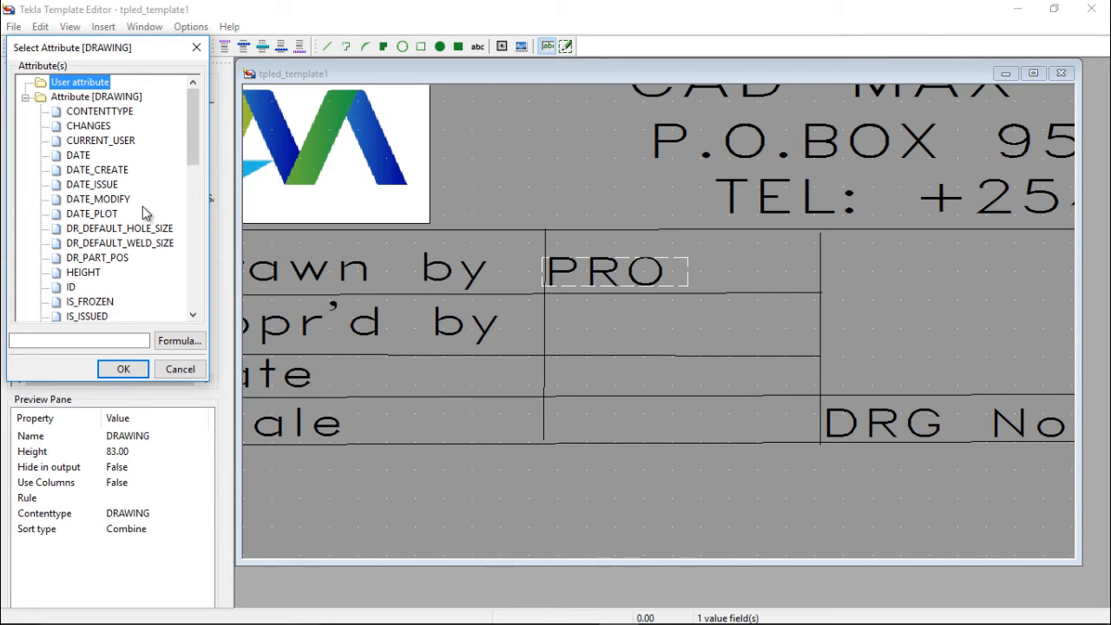
scroll(143, 205, "down", 4)
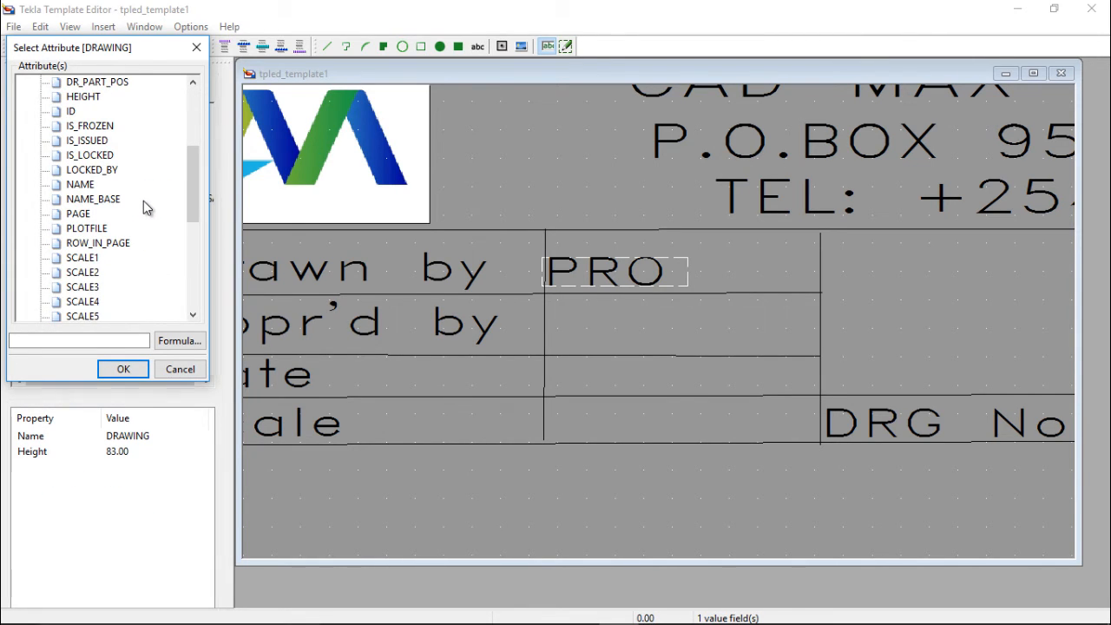
scroll(136, 206, "down", 6)
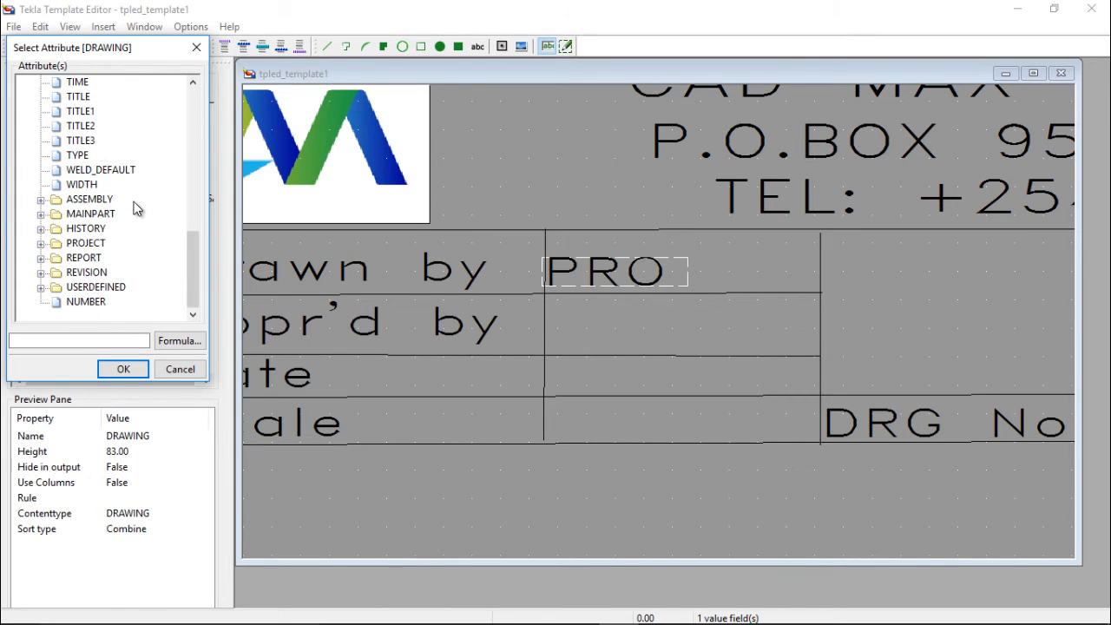
left_click(41, 243)
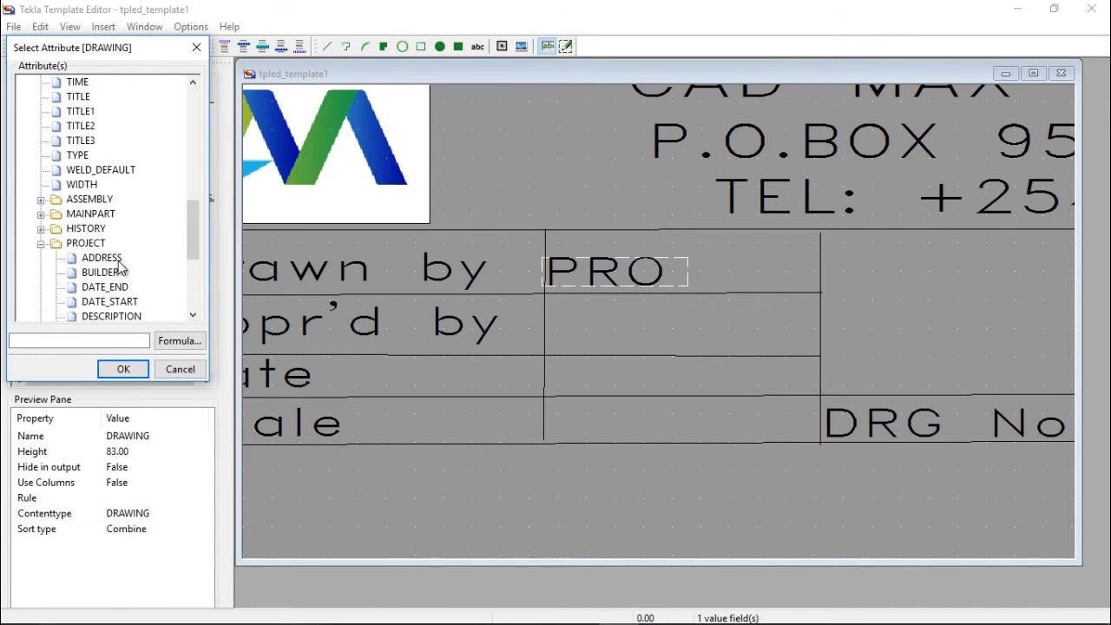
scroll(117, 272, "down", 1)
scroll(122, 276, "down", 1)
scroll(109, 287, "down", 1)
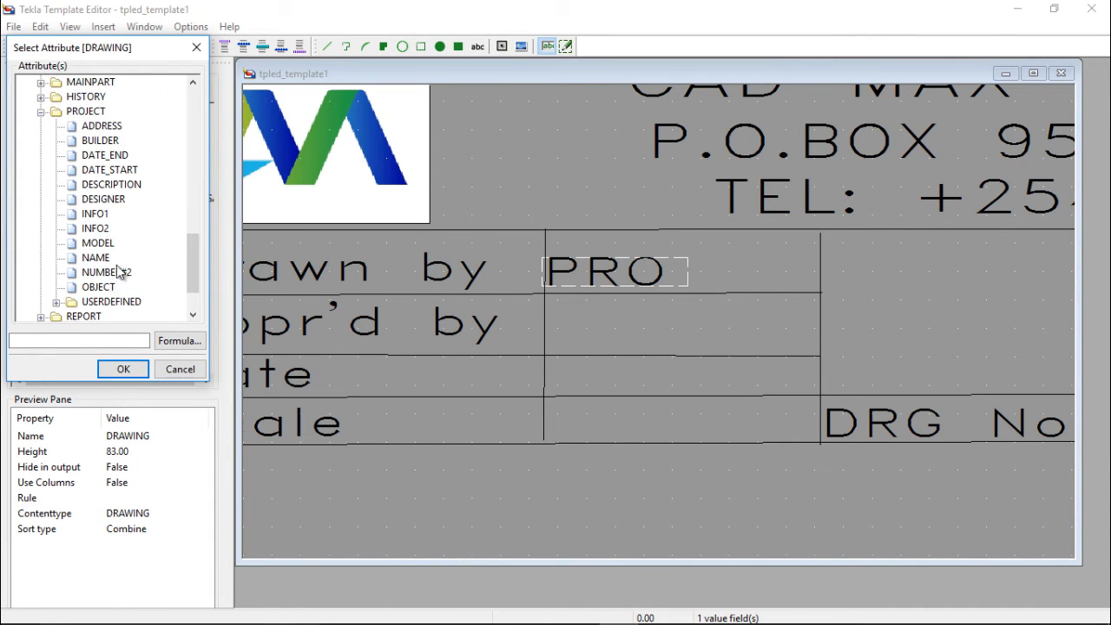
left_click(97, 260)
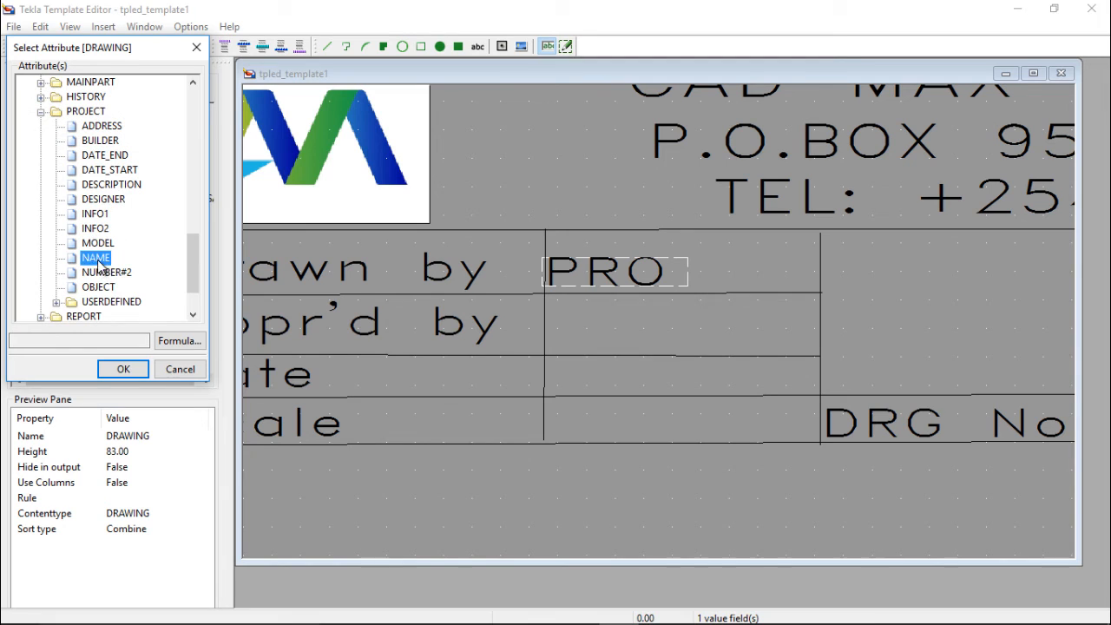
left_click(99, 200)
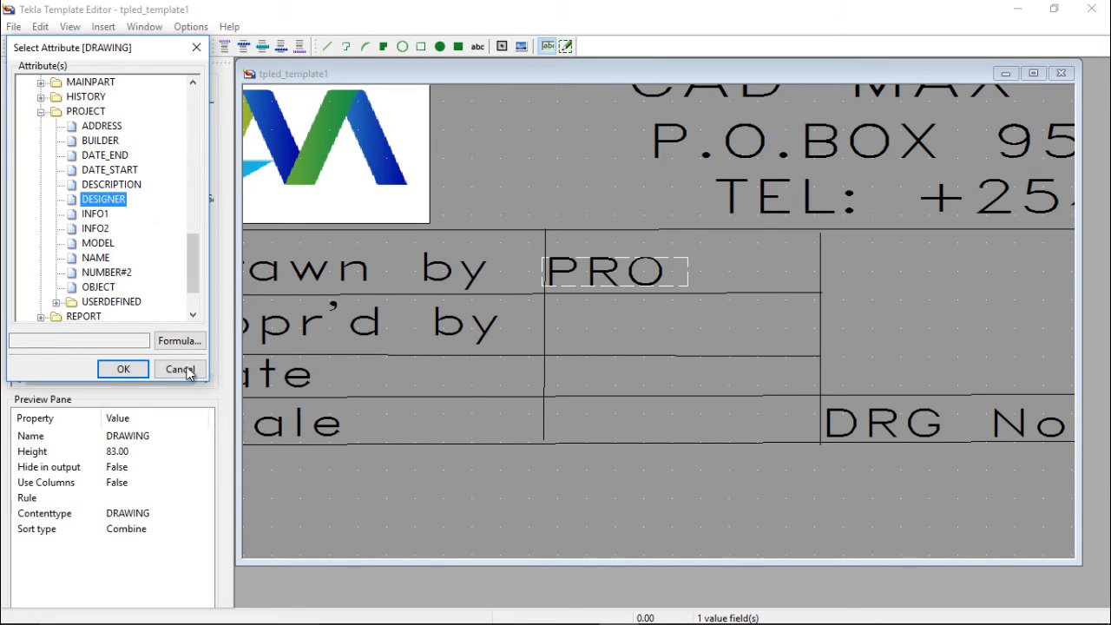
left_click(125, 369)
Set the approver field to length 4 with RomanD font size 3.
double_click(586, 332)
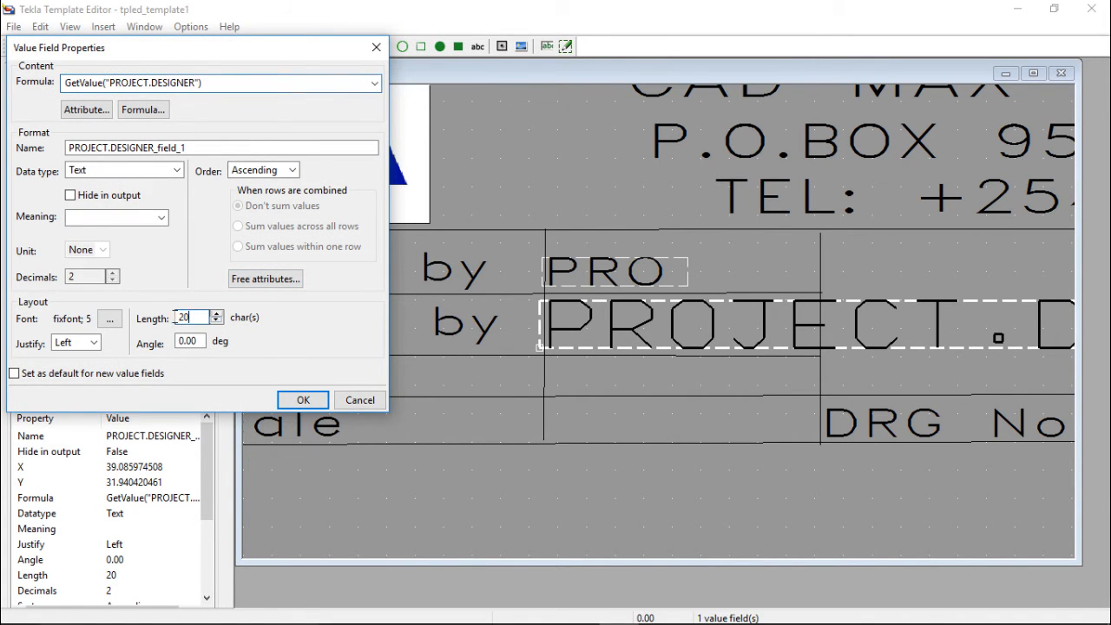
double_click(177, 317)
type("4")
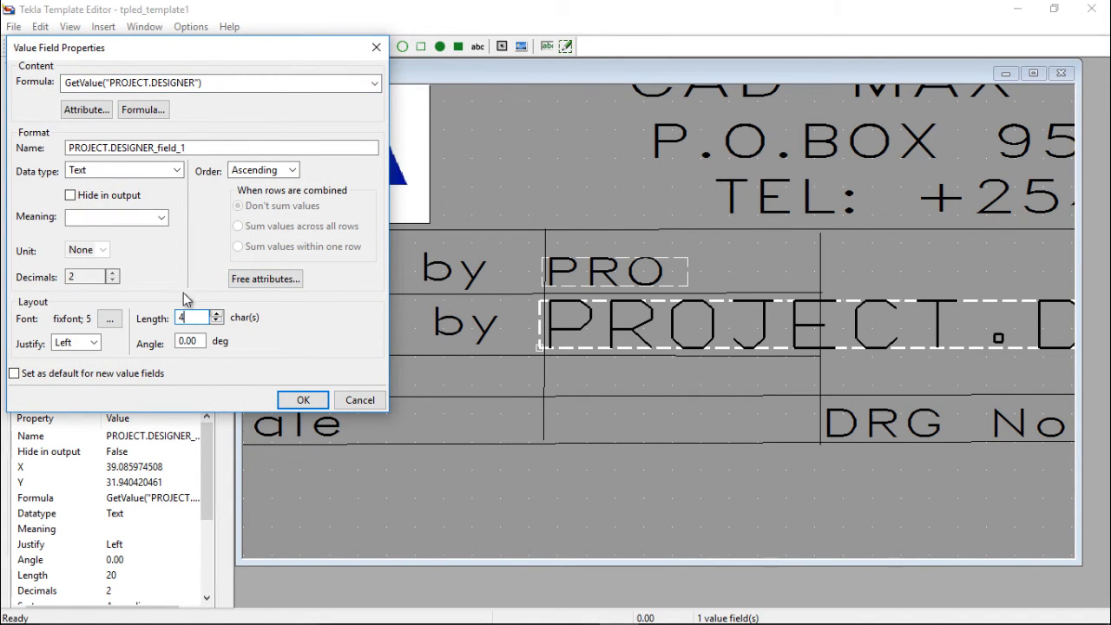
left_click(110, 318)
type("ro")
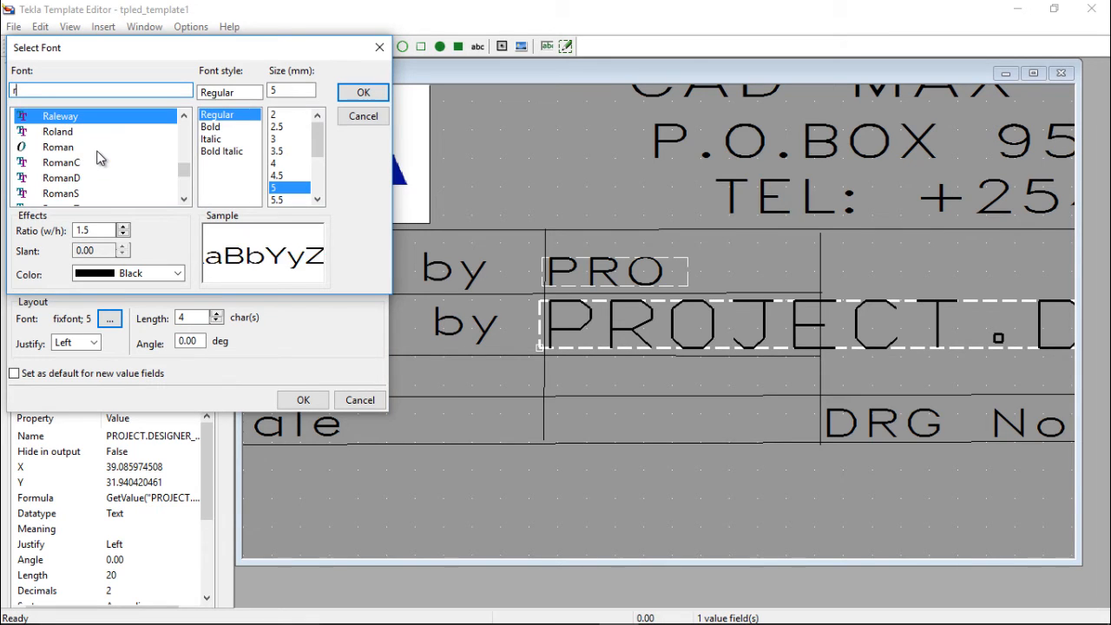
left_click(74, 178)
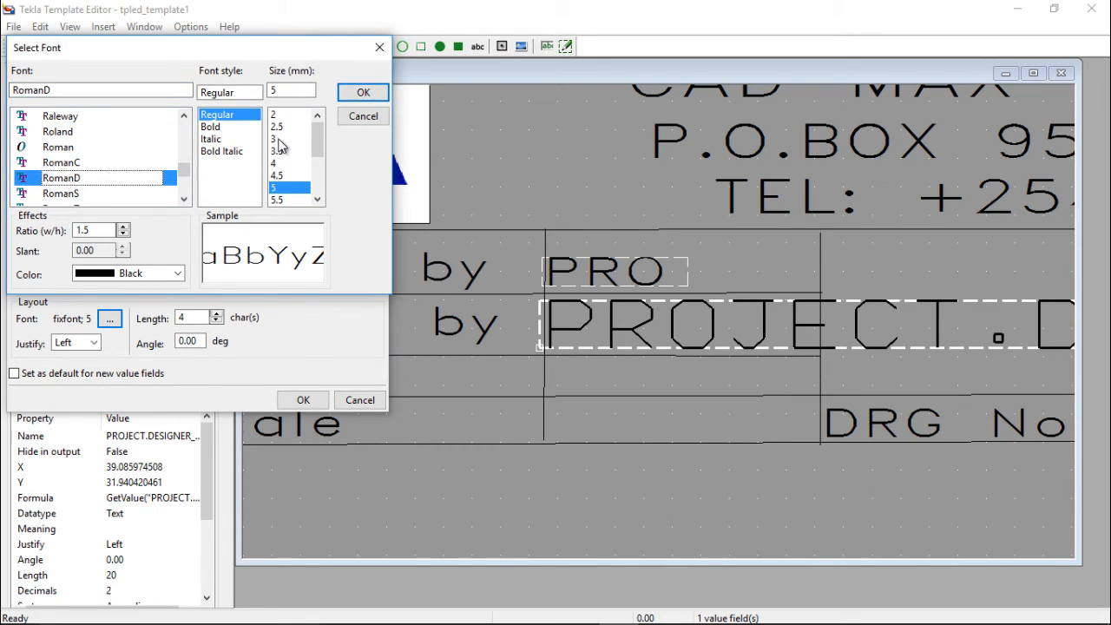
left_click(274, 141)
left_click(362, 92)
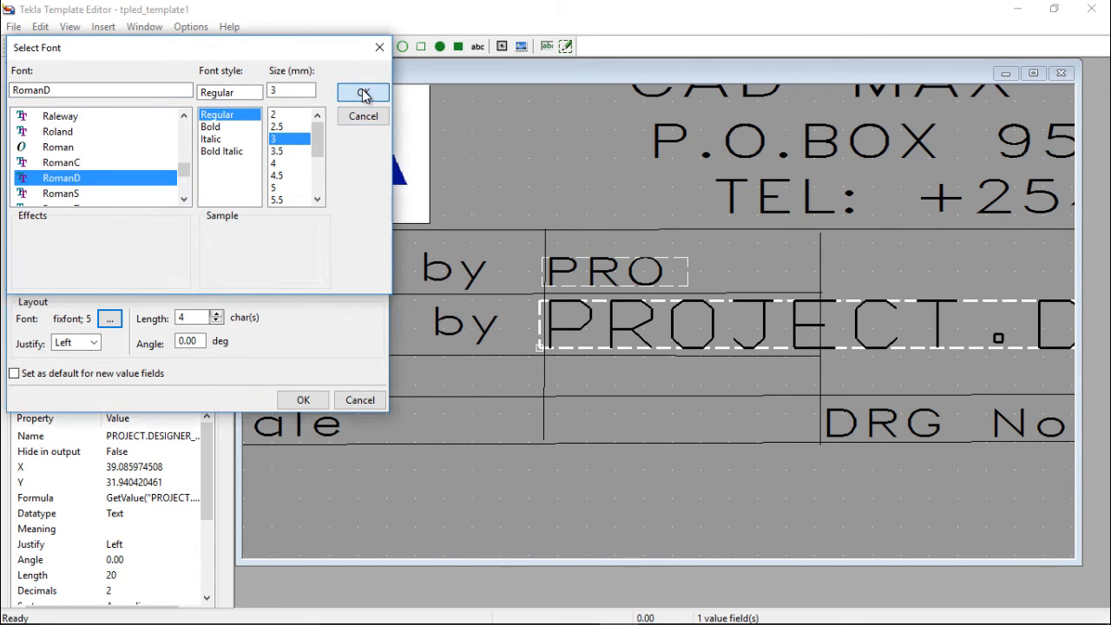
left_click(297, 399)
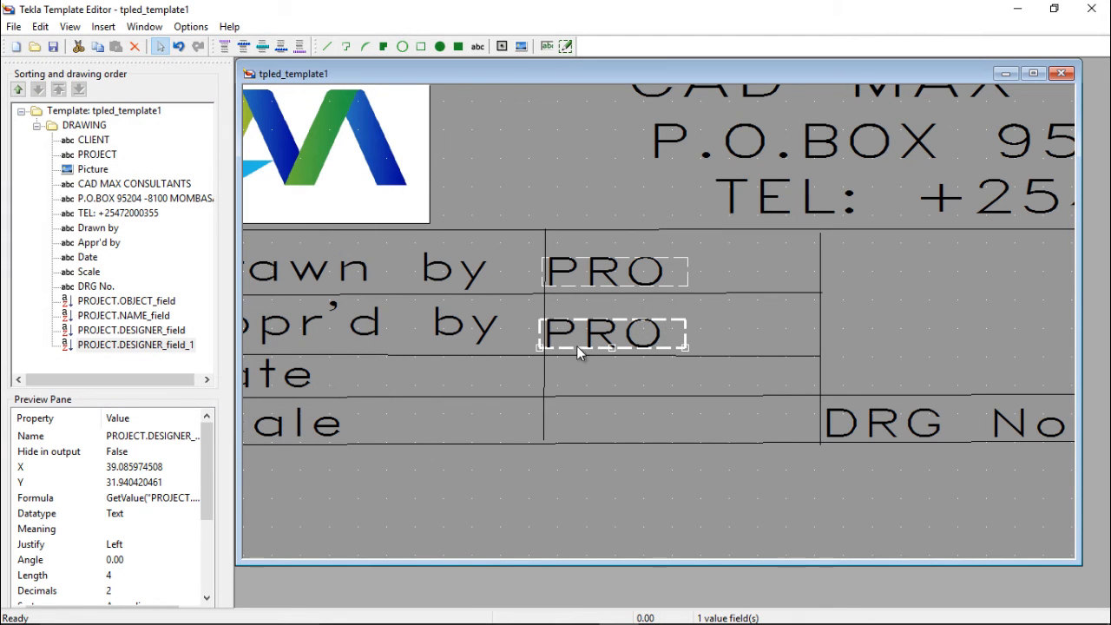
left_click(677, 376)
scroll(600, 347, "down", 2)
scroll(370, 368, "up", 1)
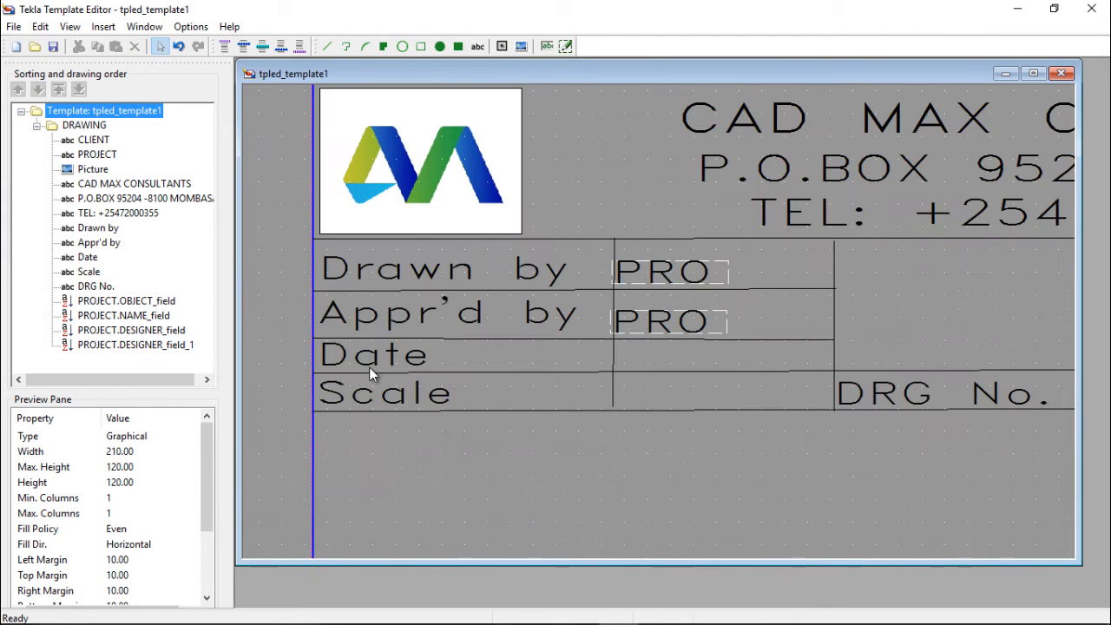
Place a DATE_CREATE value field in the Date row.
left_click(547, 46)
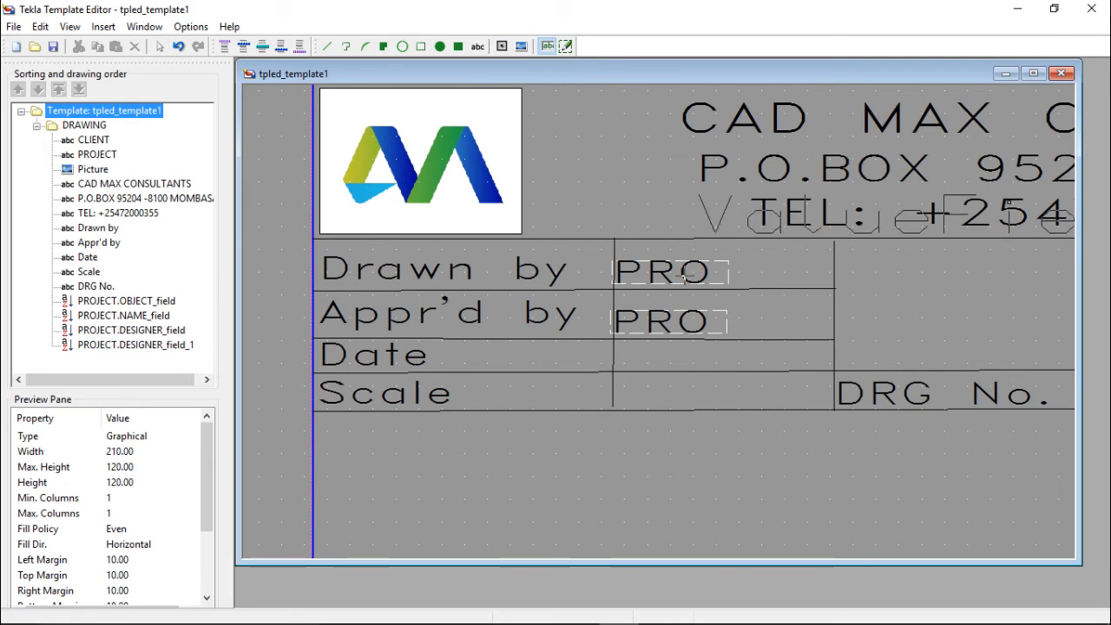
left_click(614, 369)
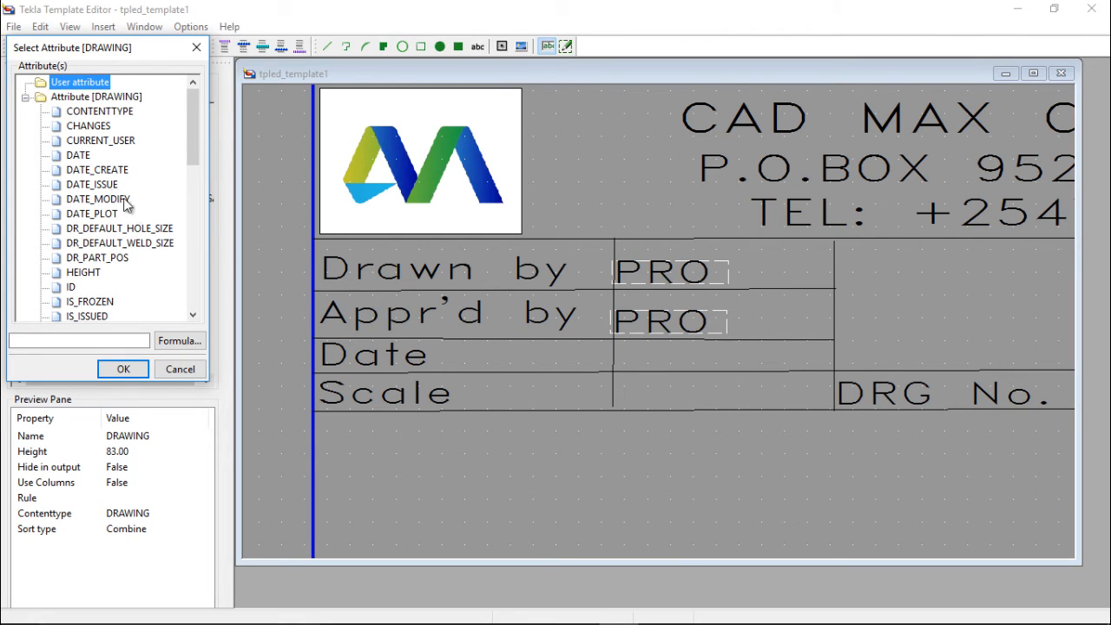
left_click(97, 171)
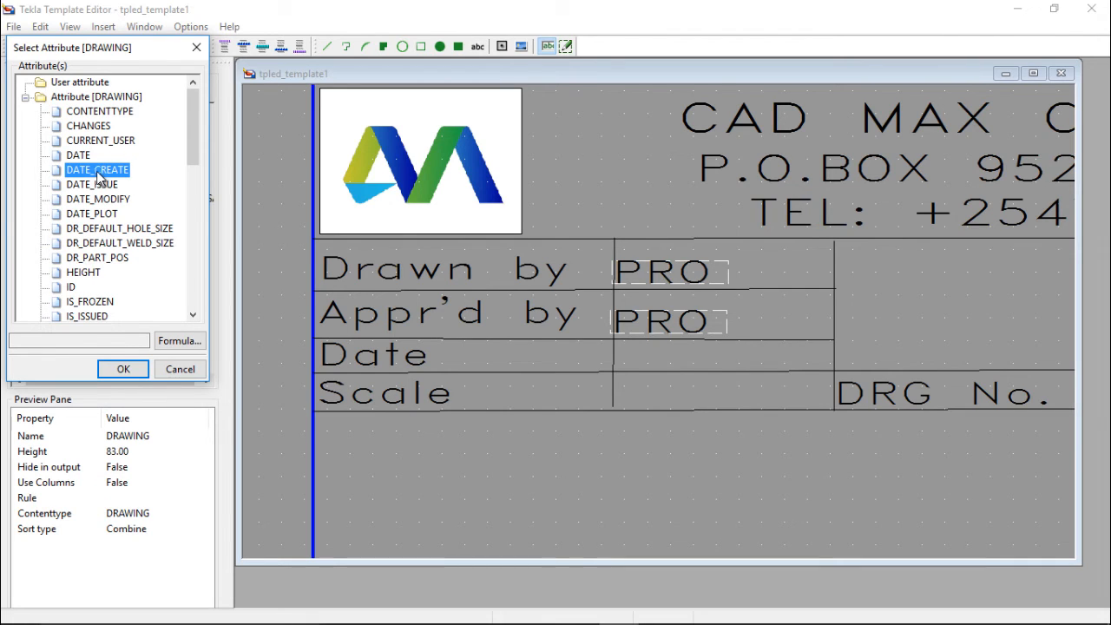
left_click(126, 369)
scroll(701, 364, "up", 1)
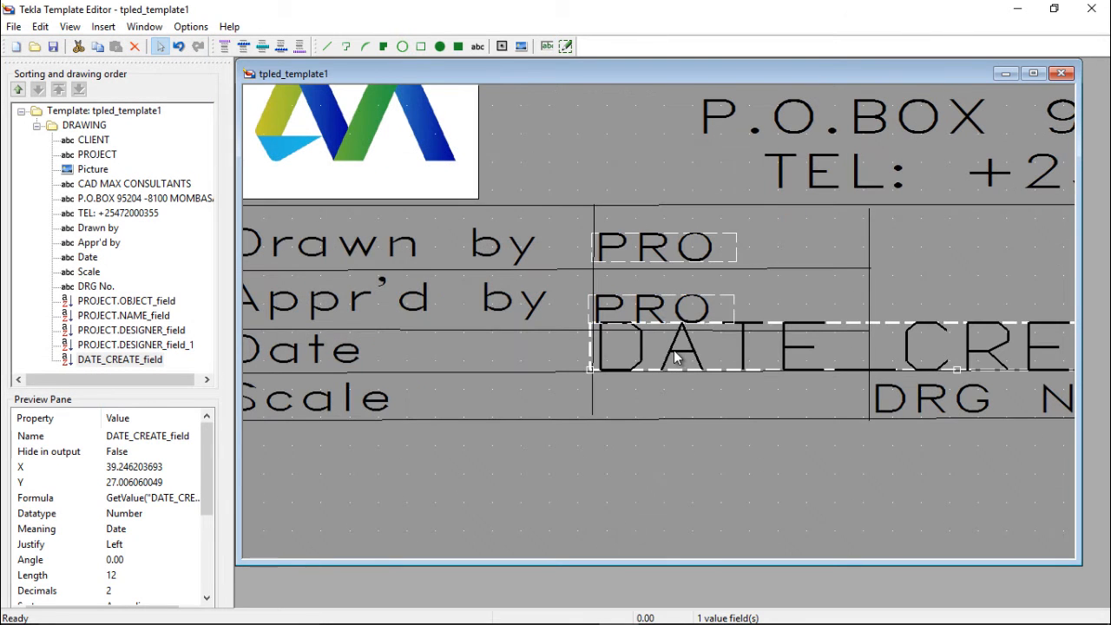
Set the DATE_CREATE field to length 11 with RomanD font size 3.
double_click(673, 356)
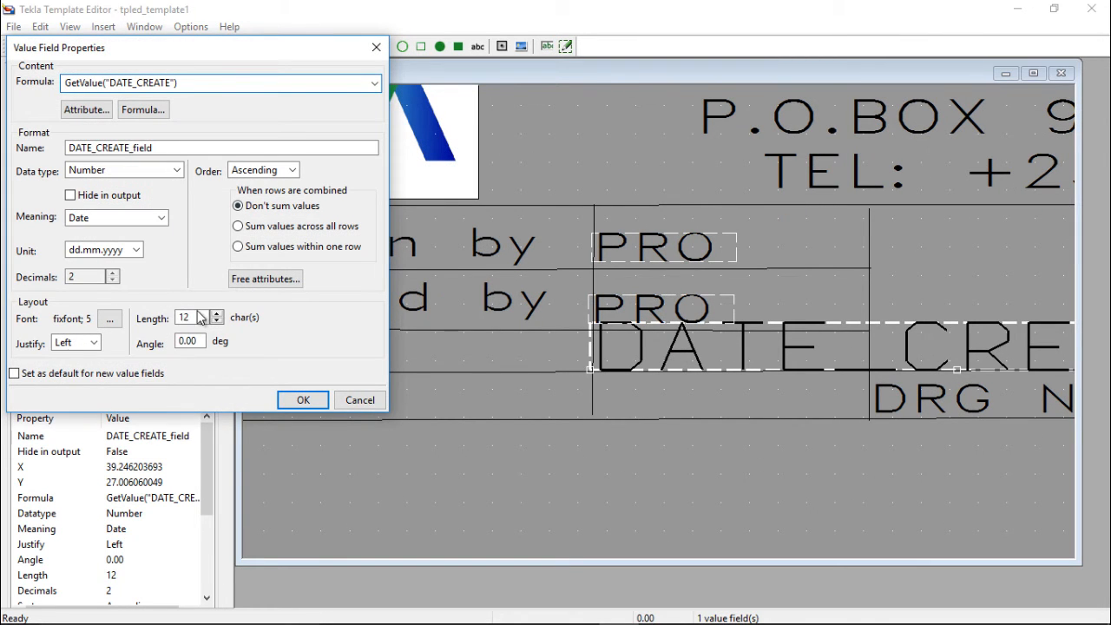
left_click(187, 316)
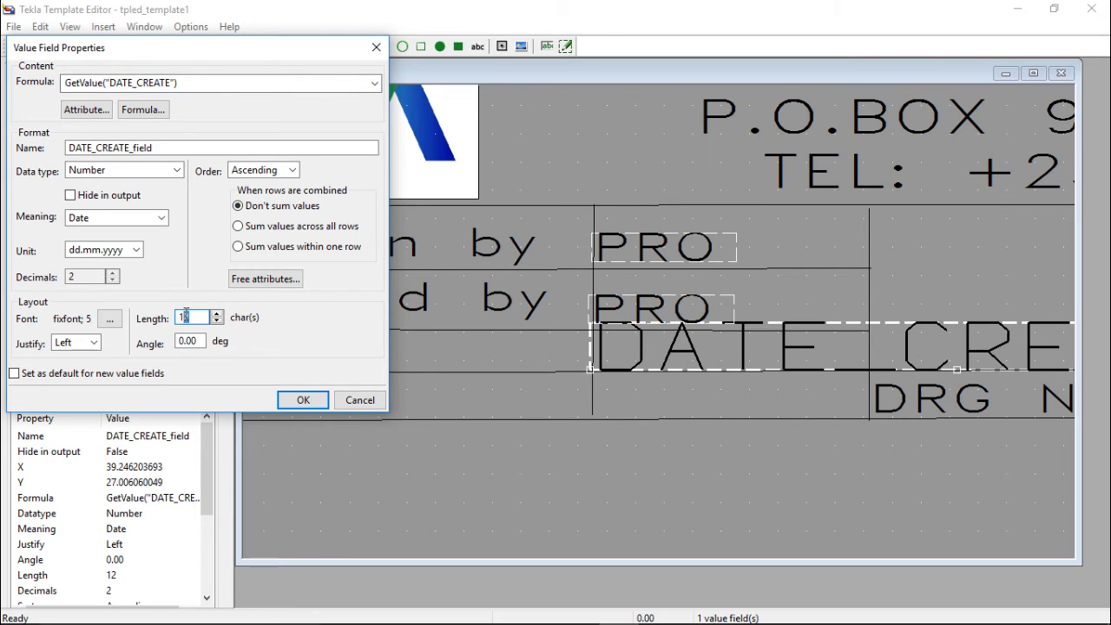
left_click(110, 319)
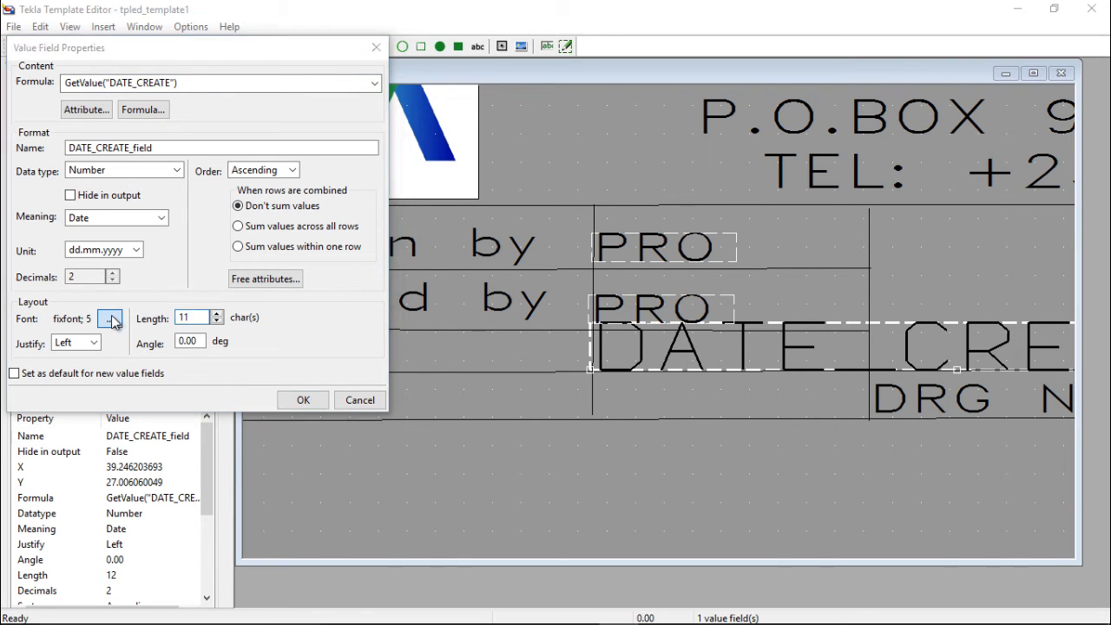
type("ro")
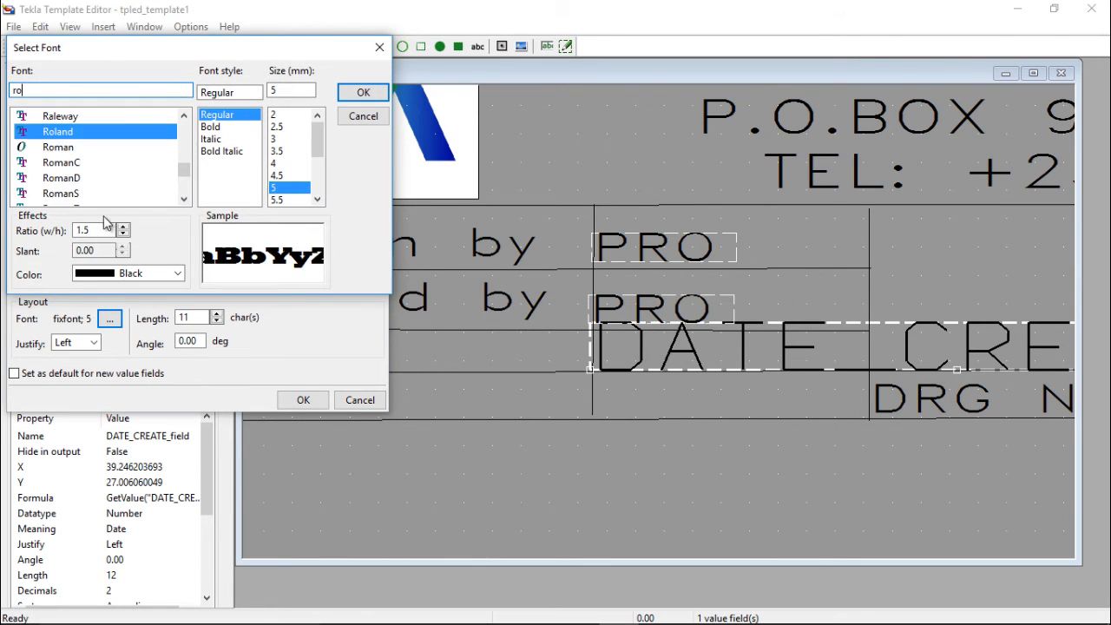
left_click(75, 178)
left_click(276, 141)
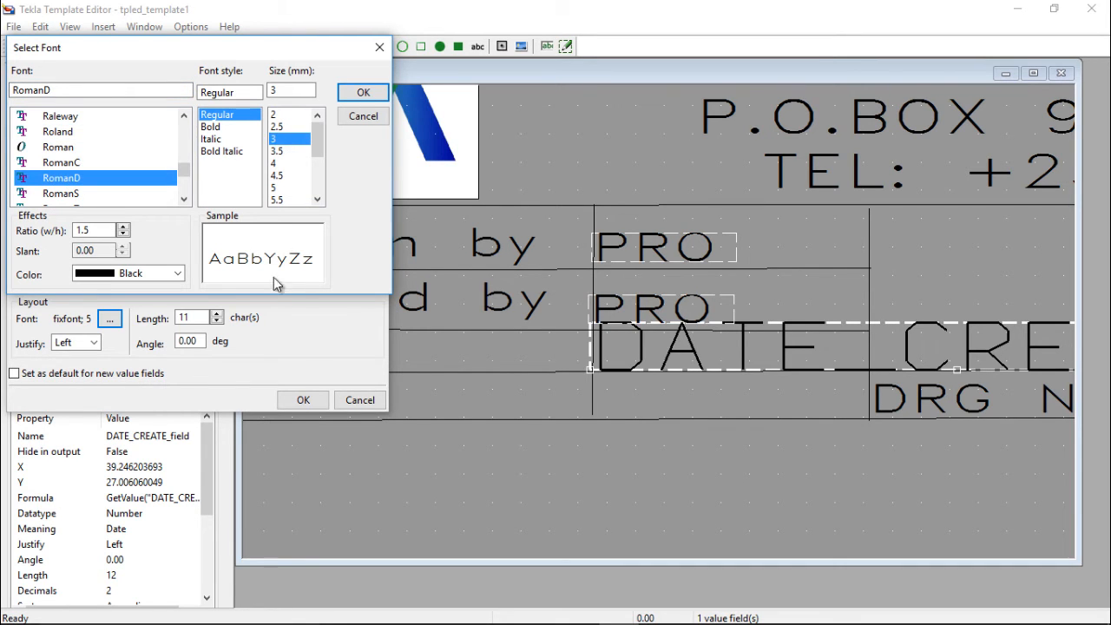
left_click(360, 99)
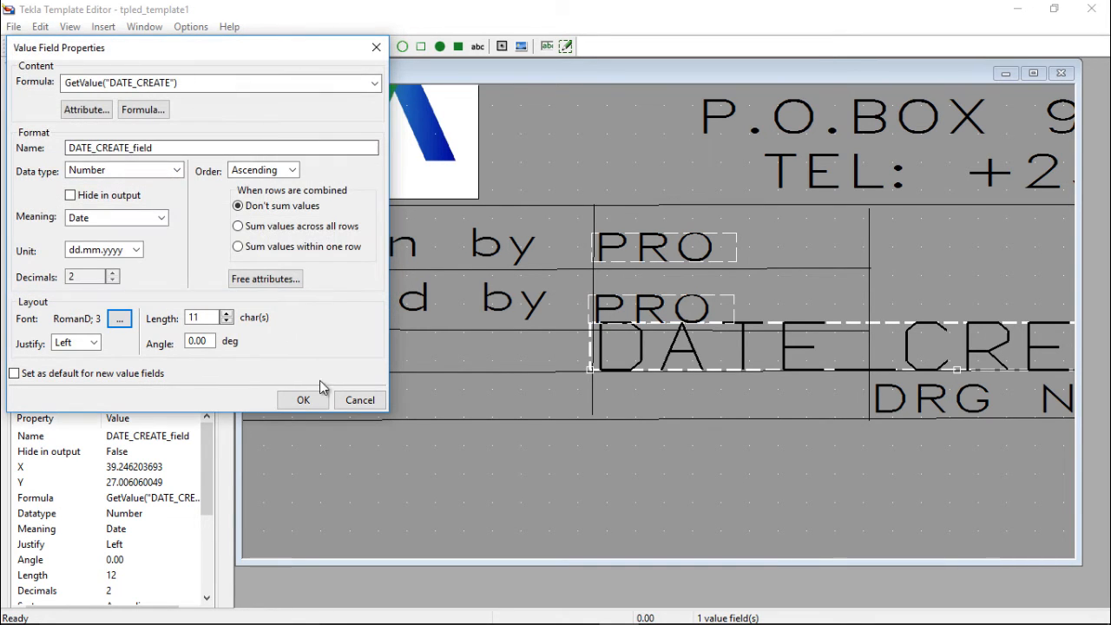
left_click(303, 400)
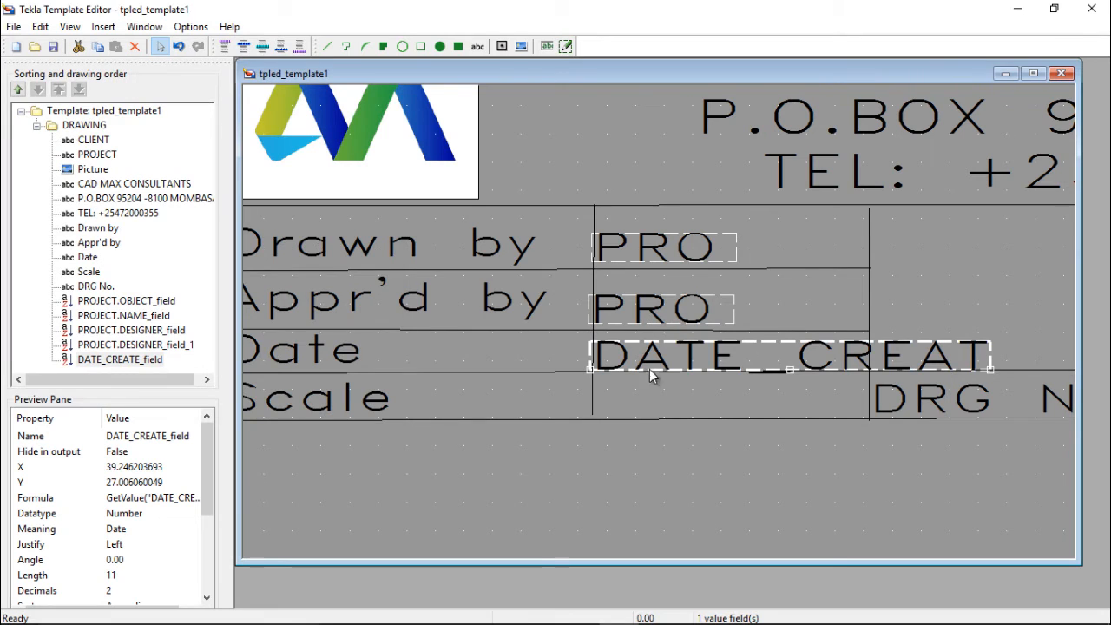
double_click(661, 357)
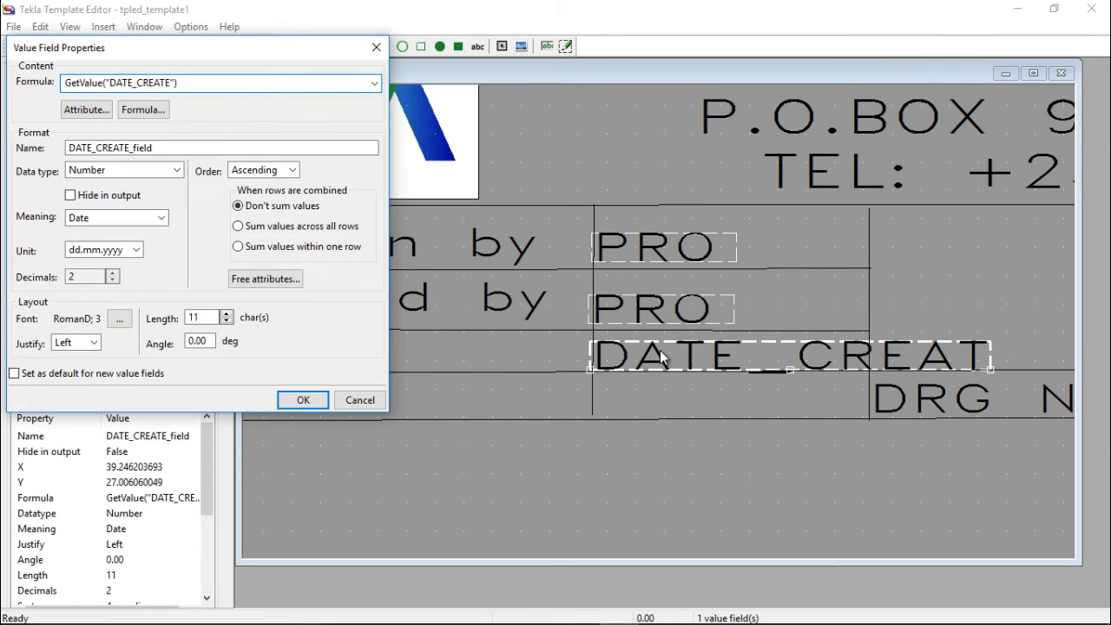
Confirm the date field, then move the DRG No. label and vertical divider further right.
left_click(314, 395)
scroll(444, 286, "down", 3)
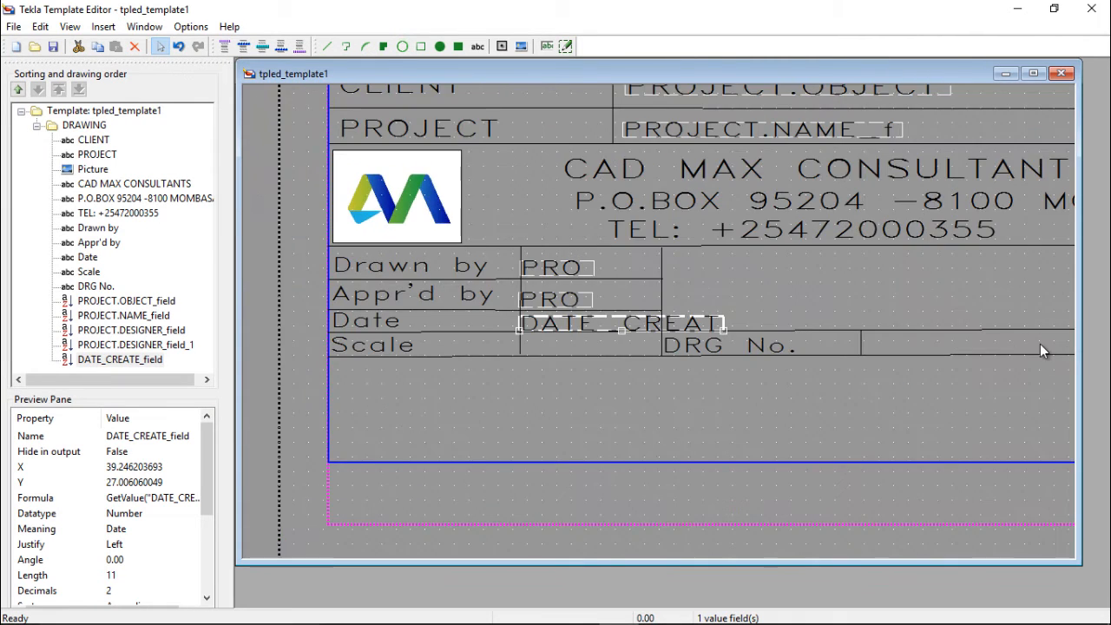
scroll(1007, 347, "up", 2)
left_click(633, 342)
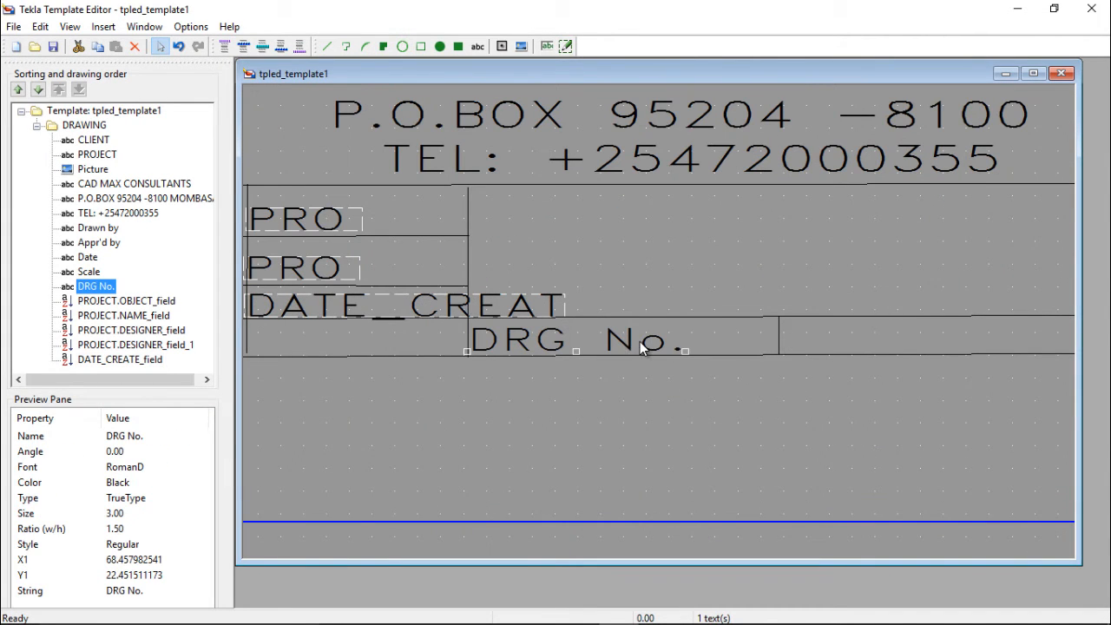
left_click_drag(620, 339, 811, 334)
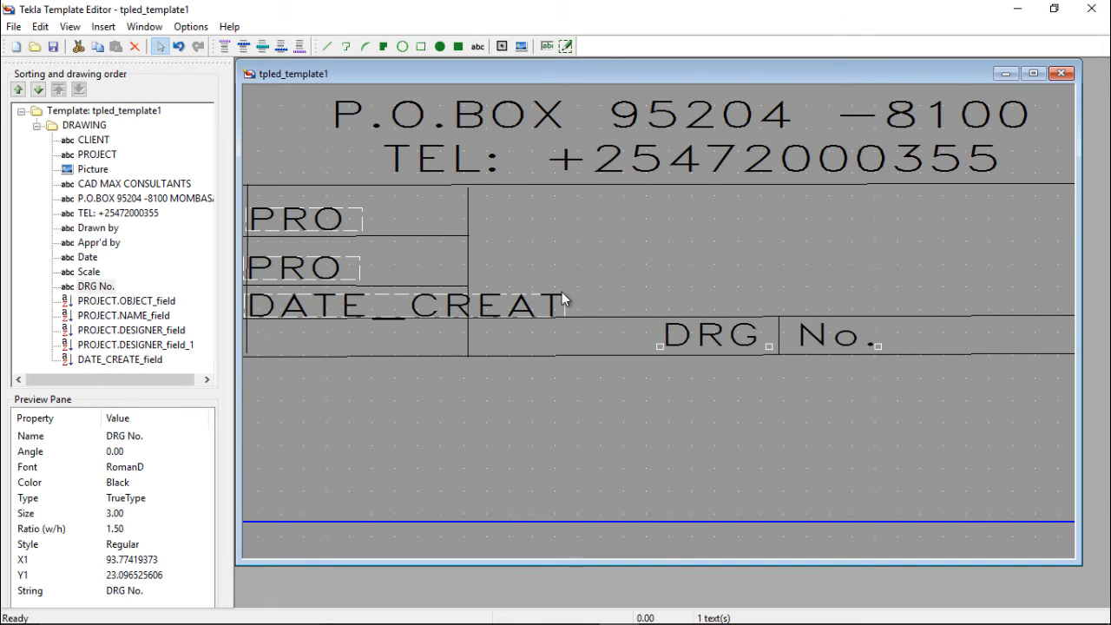
left_click(471, 225)
left_click_drag(471, 216, 587, 212)
Stretch the line under the Drawn by row to meet the moved divider.
scroll(545, 221, "up", 1)
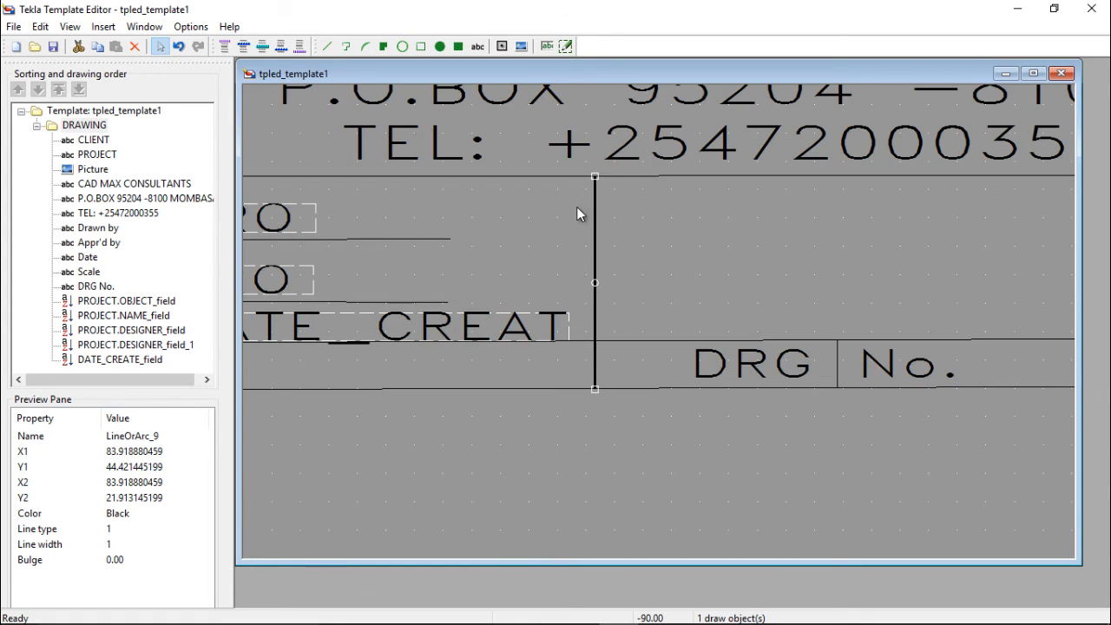
left_click(476, 232)
left_click(451, 239)
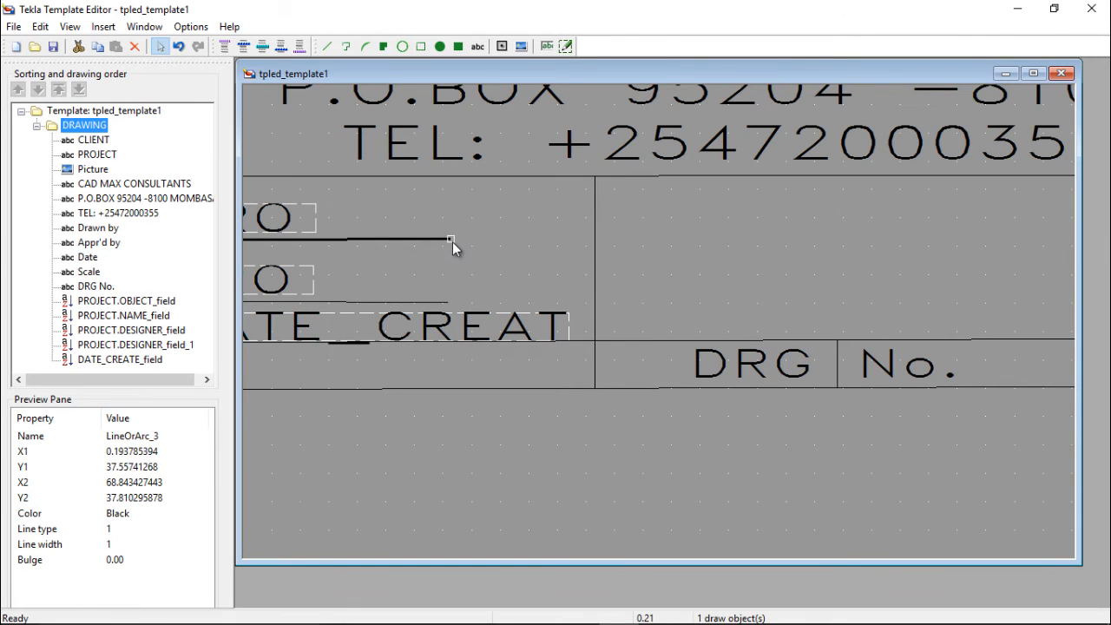
left_click_drag(451, 238, 544, 244)
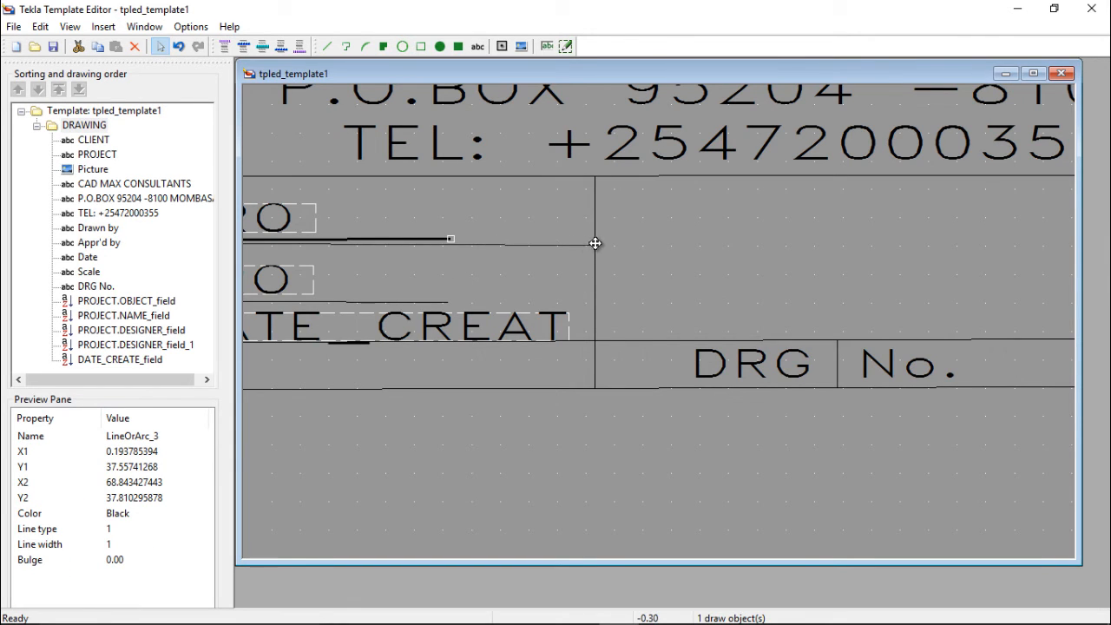
left_click_drag(595, 243, 599, 243)
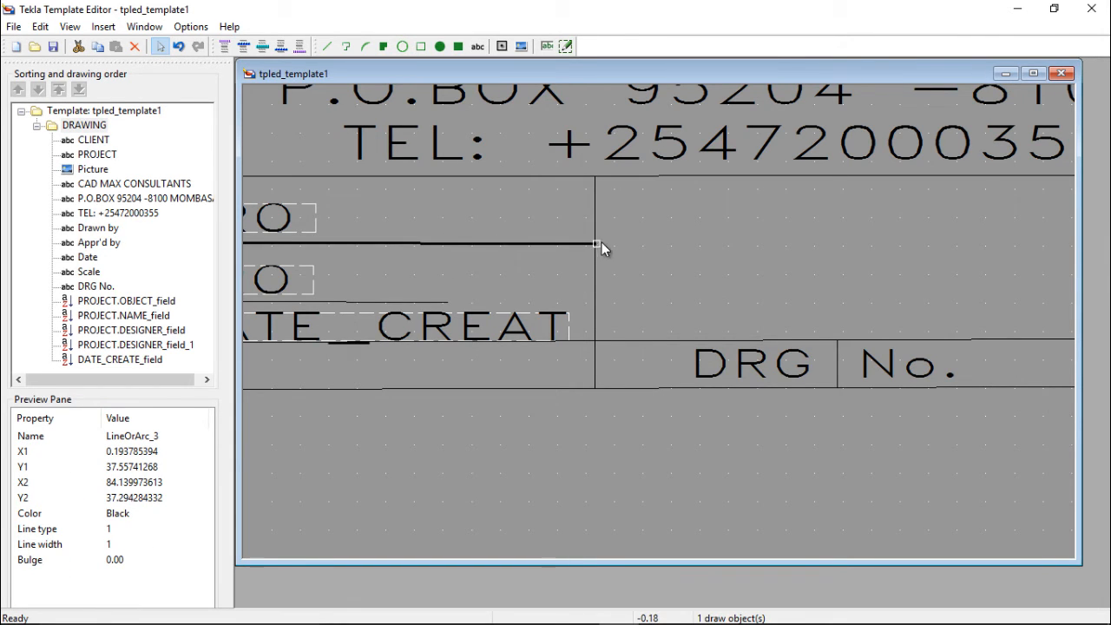
Extend line LineOrArc_4 under Appr'd by right to the vertical divider.
left_click(653, 286)
scroll(744, 256, "down", 1)
scroll(438, 267, "up", 1)
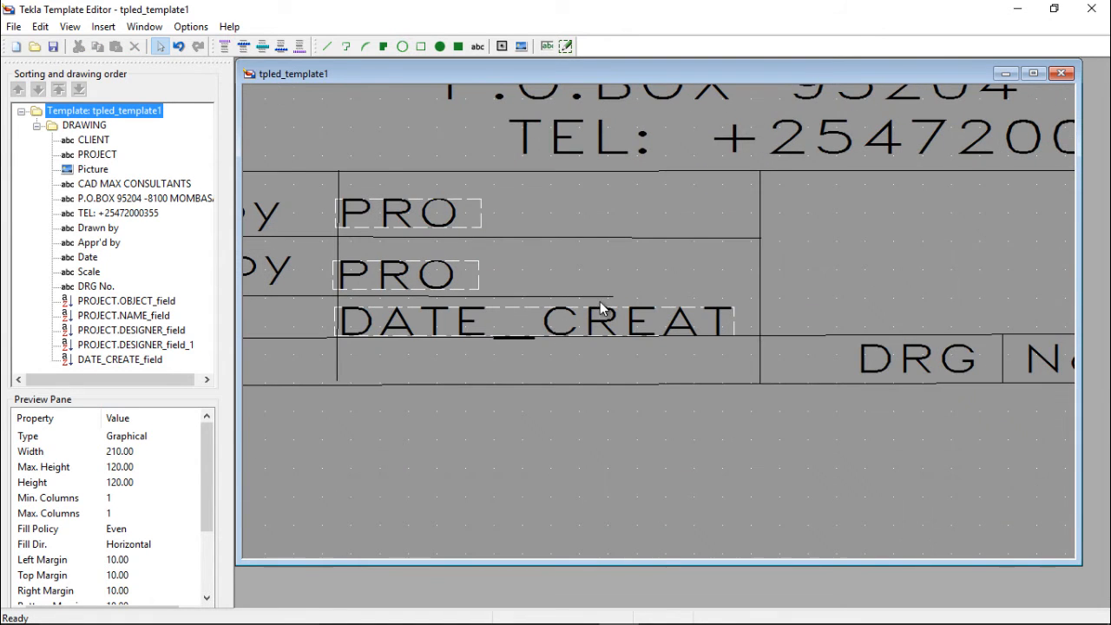
left_click(594, 291)
scroll(645, 229, "down", 2)
scroll(650, 260, "up", 3)
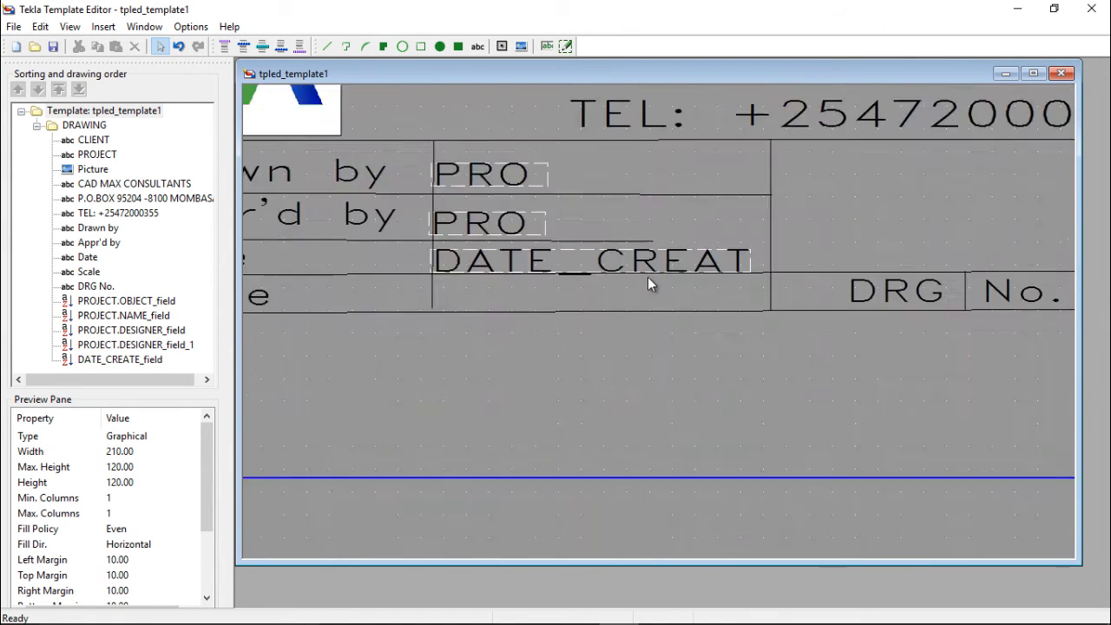
left_click(633, 219)
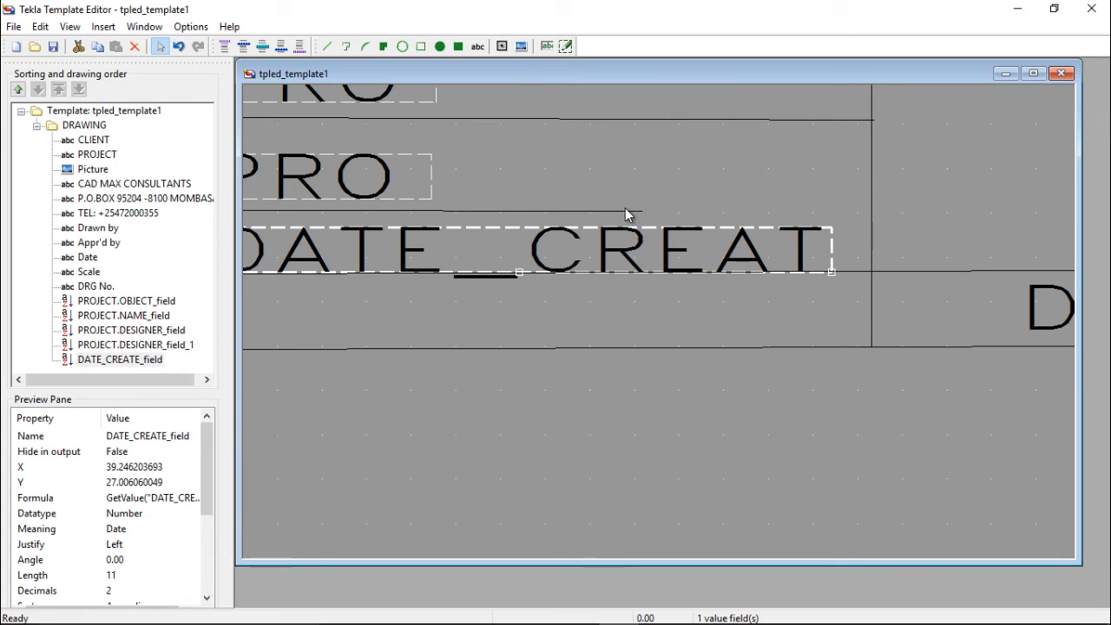
scroll(685, 215, "down", 1)
scroll(412, 211, "up", 1)
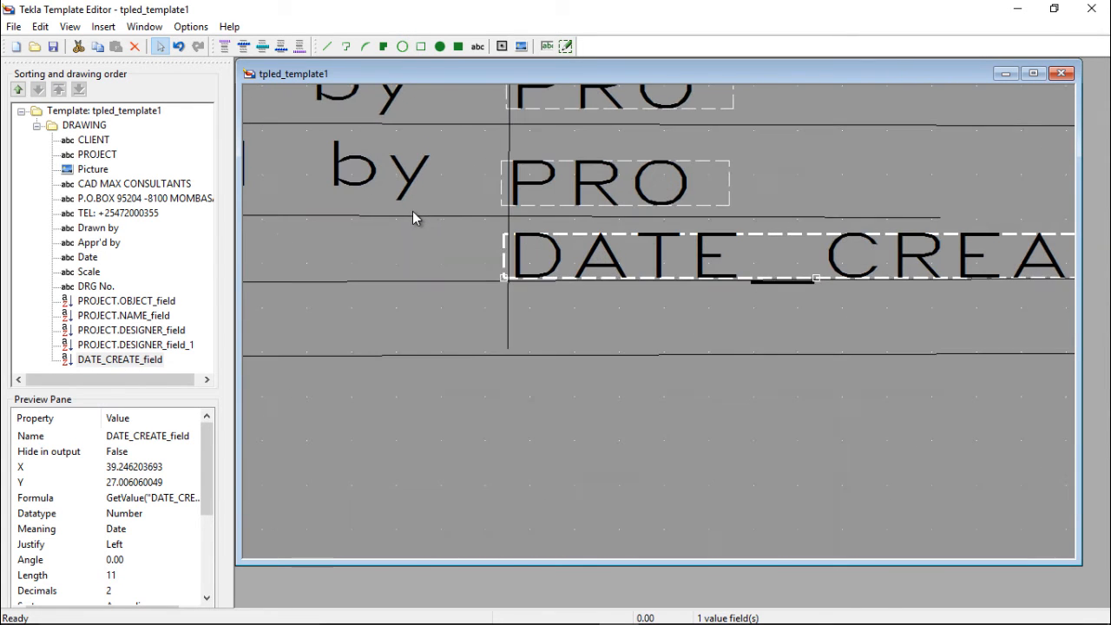
left_click(410, 211)
left_click(409, 215)
scroll(347, 211, "down", 1)
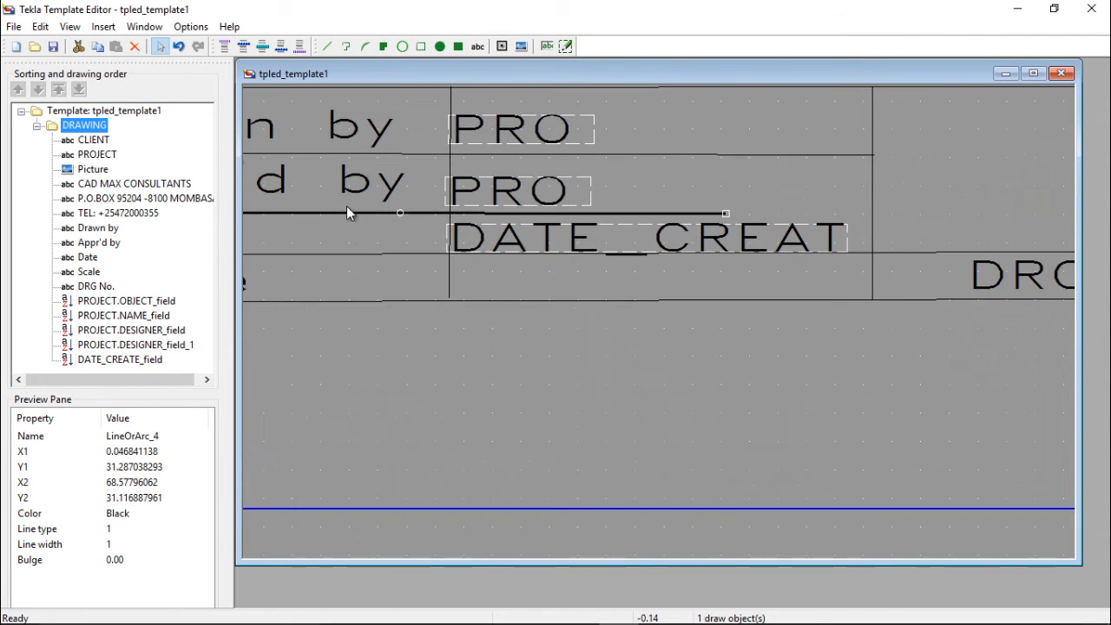
scroll(767, 200, "up", 1)
left_click_drag(705, 222, 938, 217)
left_click(838, 163)
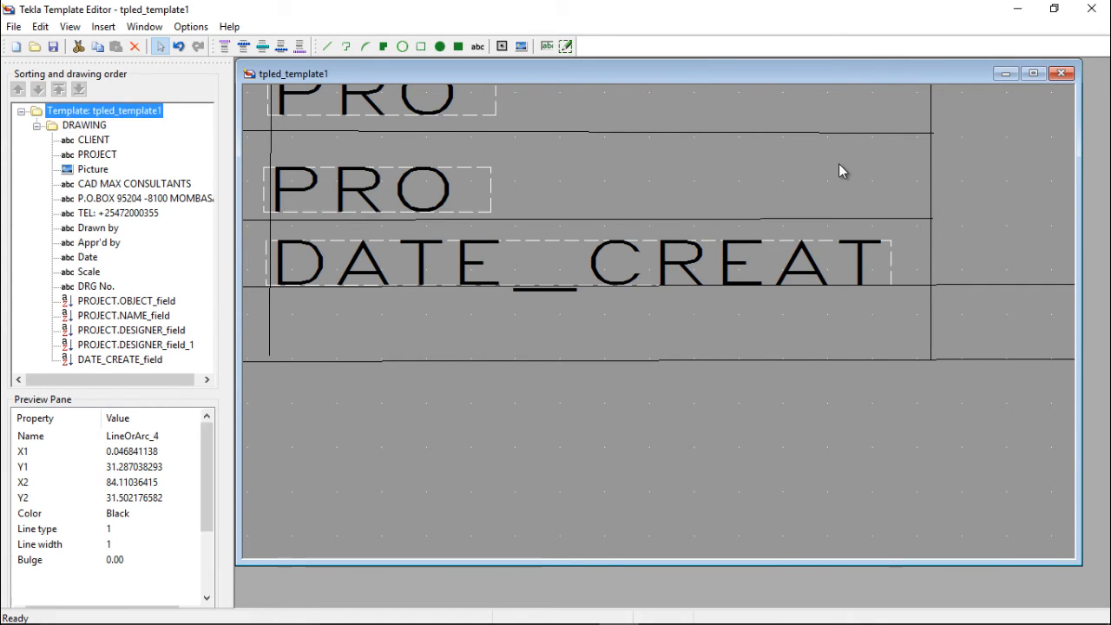
Select the DRG No. label in the title block.
scroll(781, 190, "down", 3)
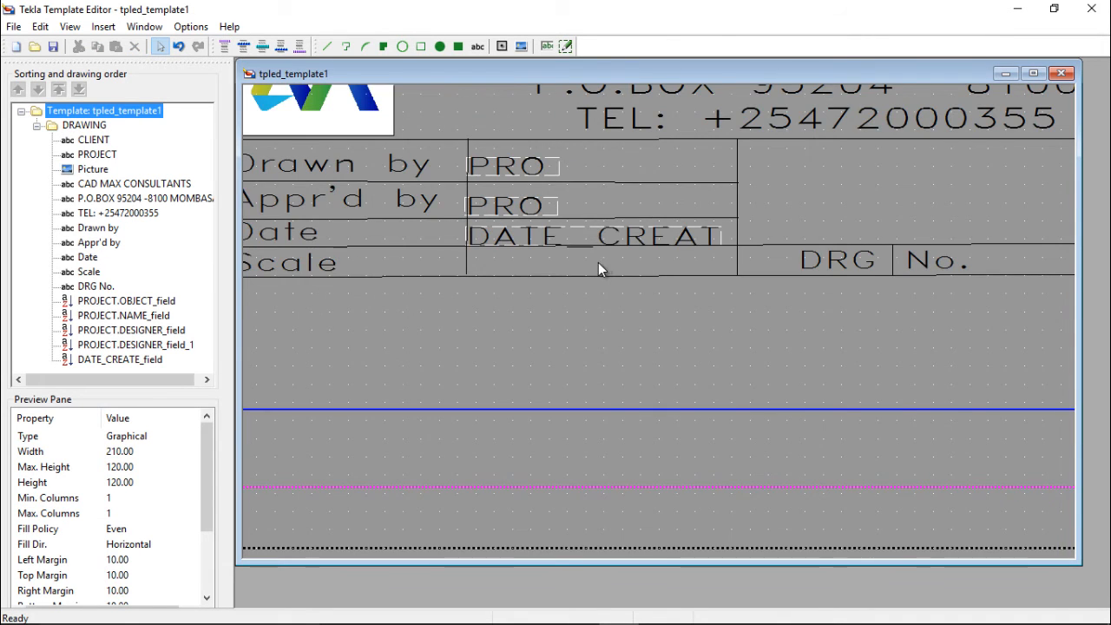
scroll(595, 257, "down", 3)
scroll(859, 262, "up", 5)
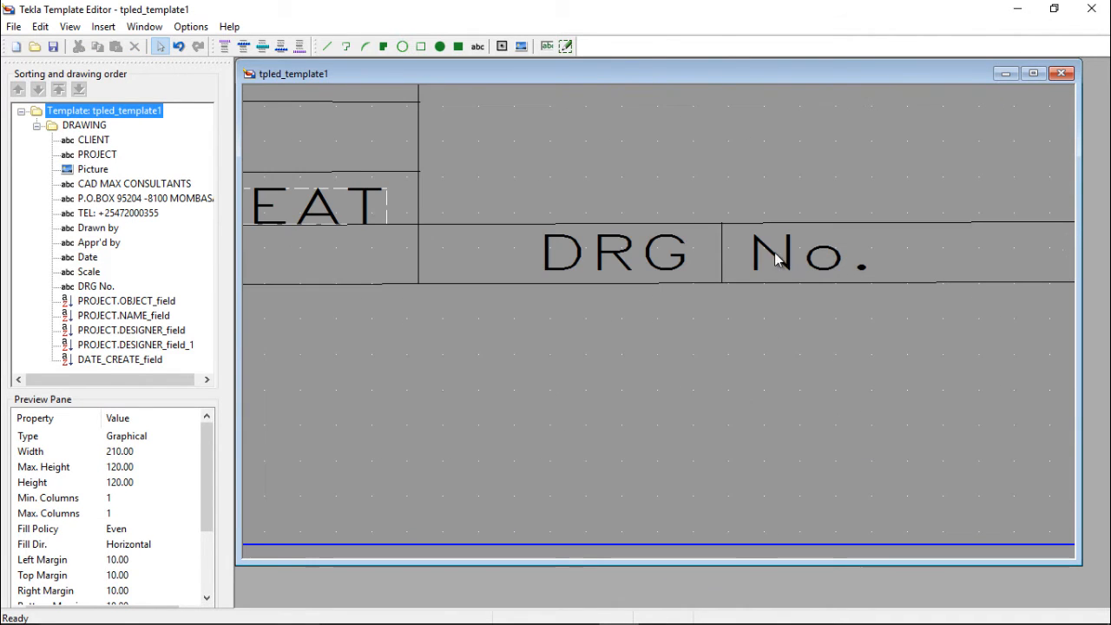
left_click(720, 242)
scroll(659, 247, "down", 2)
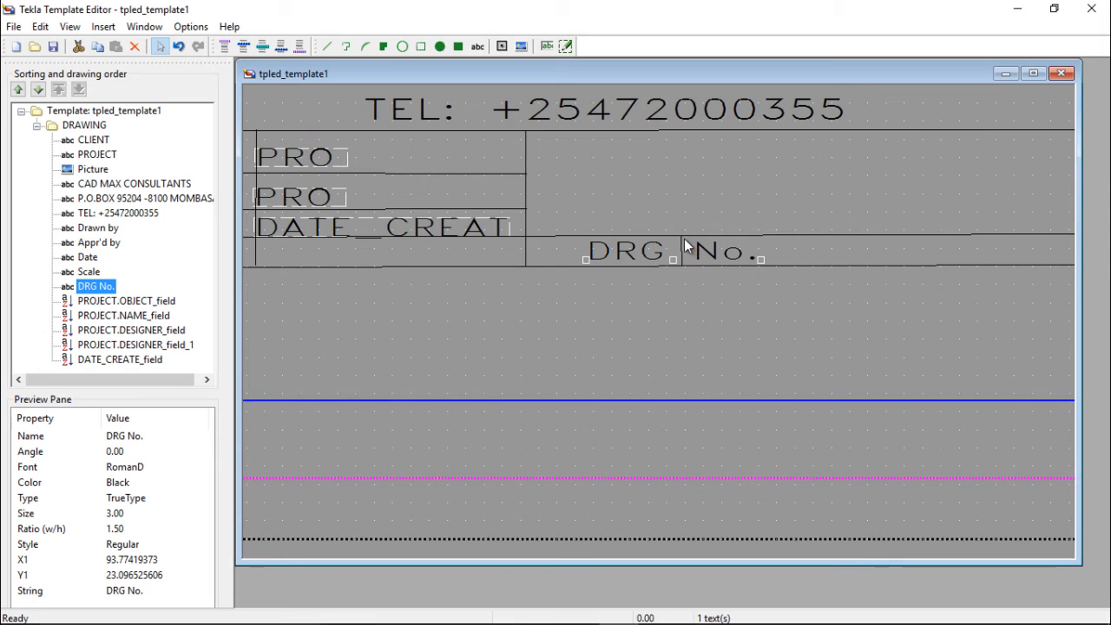
left_click(682, 238)
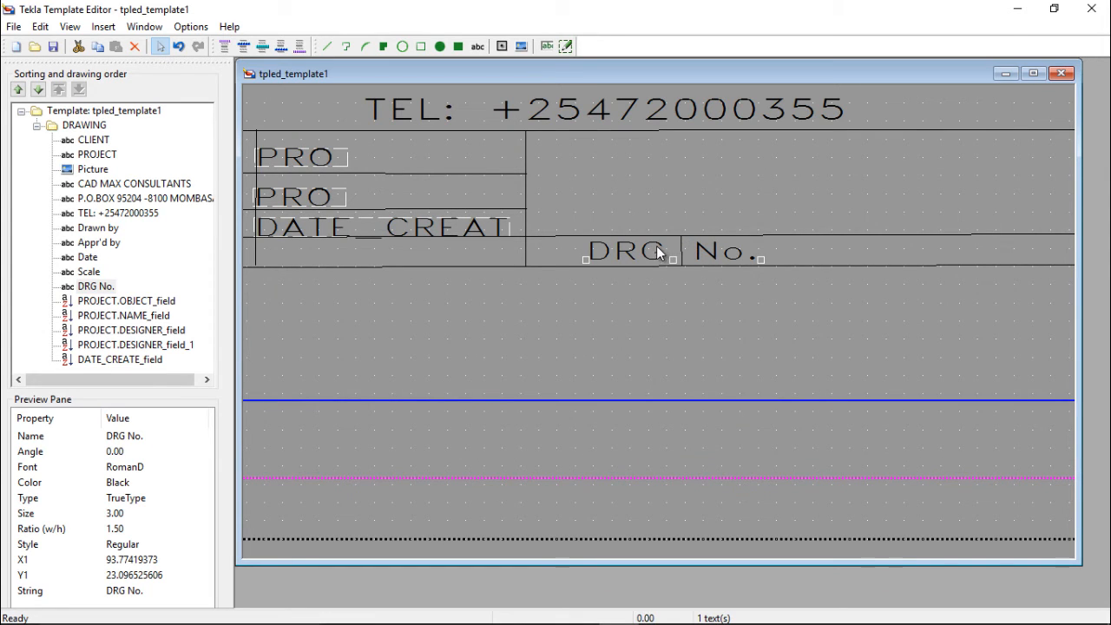
scroll(681, 256, "up", 2)
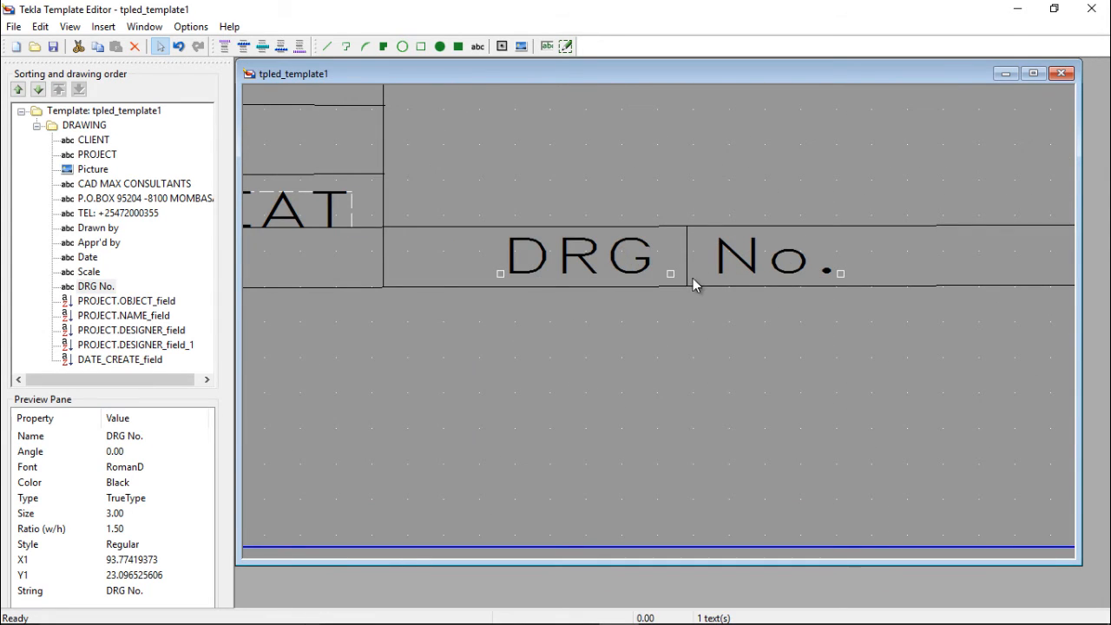
Lift the DRG No. label out of its cell and reposition the divider, undoing an accidental slant.
left_click_drag(619, 256, 617, 137)
left_click(686, 253)
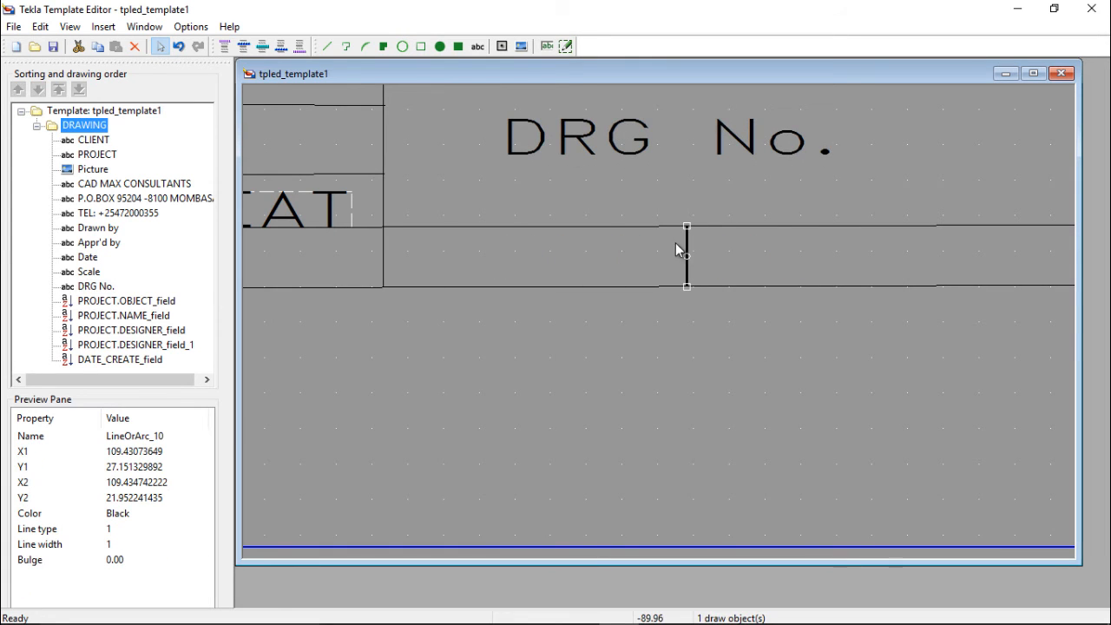
scroll(599, 247, "down", 2)
left_click_drag(636, 243, 679, 236)
scroll(672, 244, "up", 2)
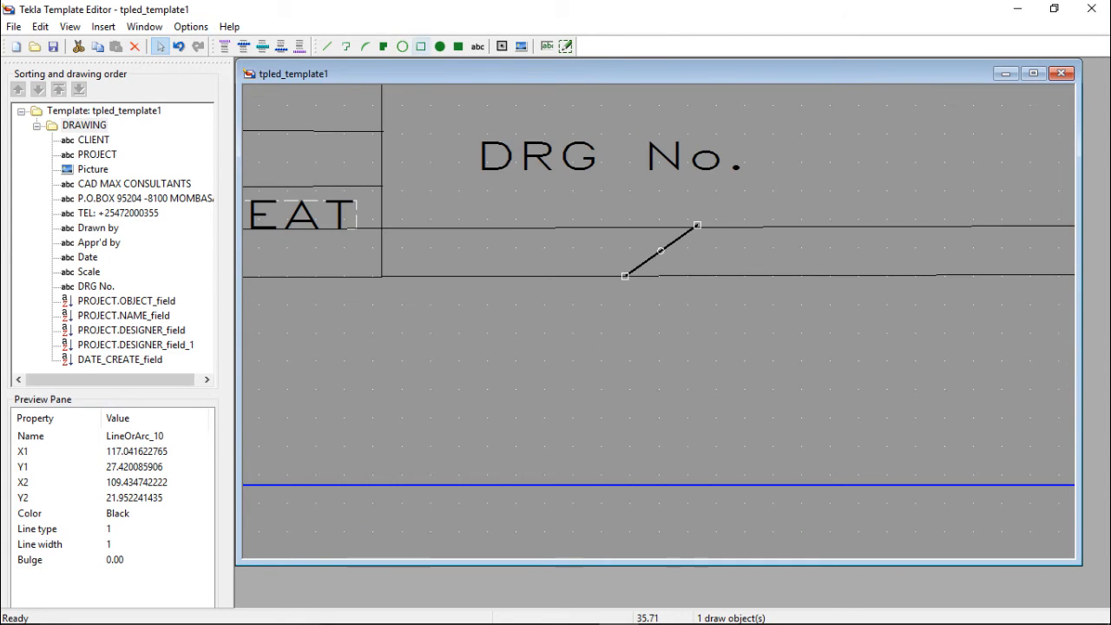
left_click(179, 46)
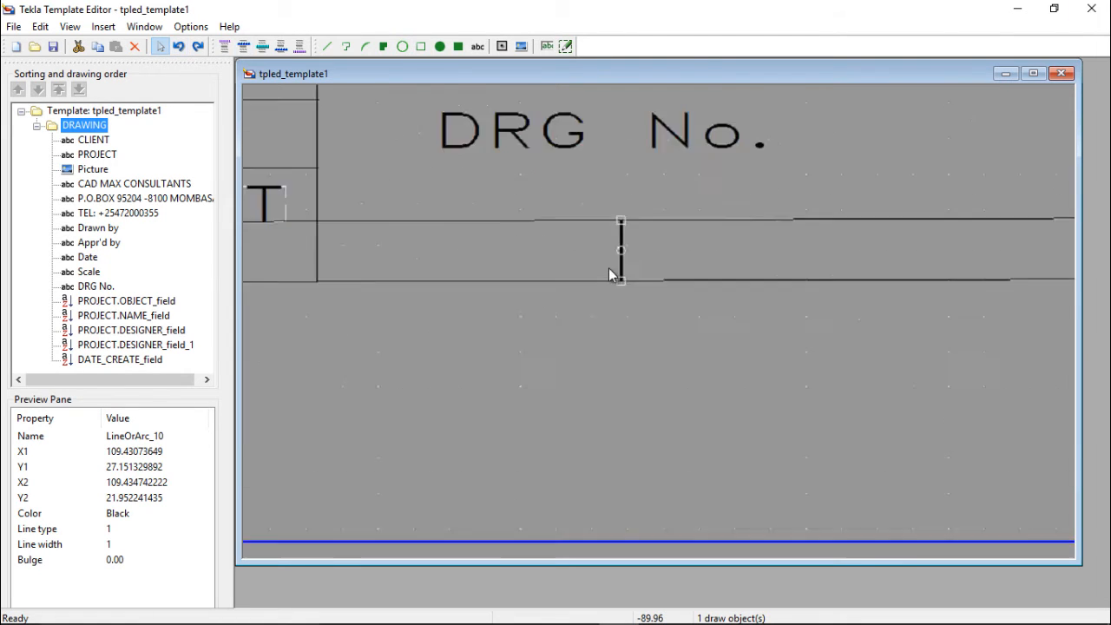
scroll(647, 274, "up", 2)
left_click_drag(632, 271, 932, 286)
scroll(322, 274, "down", 2)
scroll(323, 269, "down", 2)
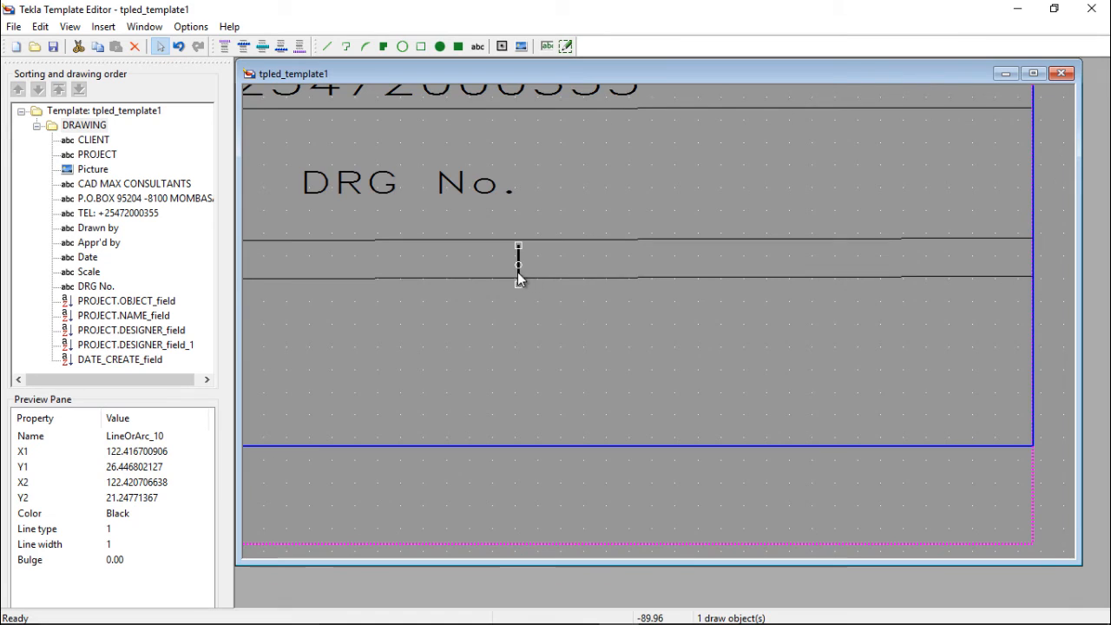
left_click_drag(517, 272, 653, 263)
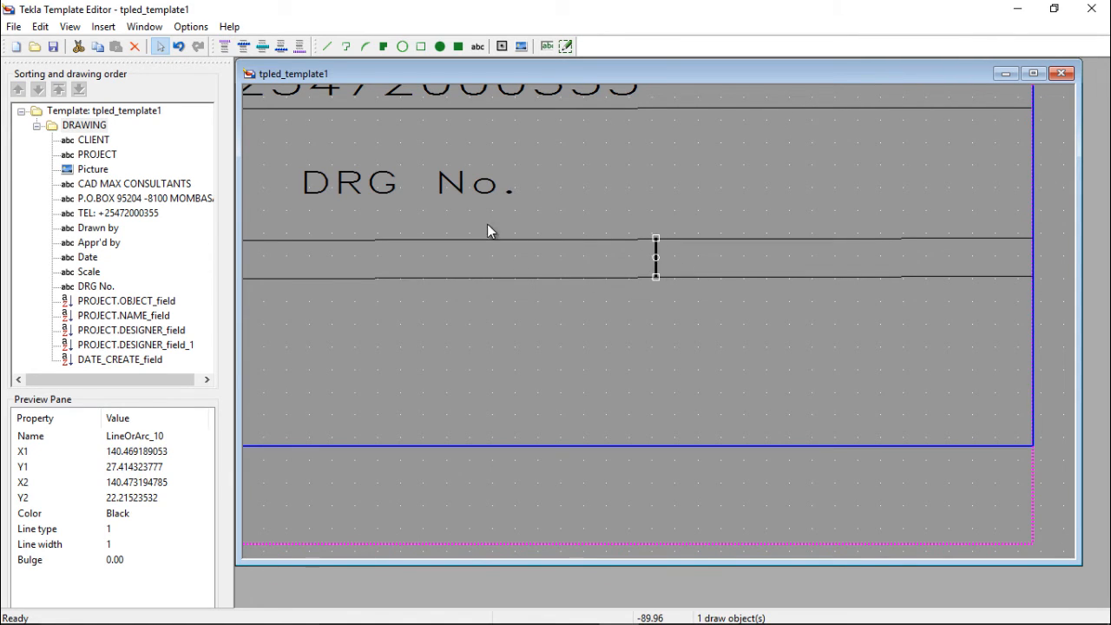
Drop DRG No. into the bottom row and pull divider LineOrArc_10 left beside it.
left_click_drag(448, 183, 446, 255)
scroll(654, 217, "down", 3)
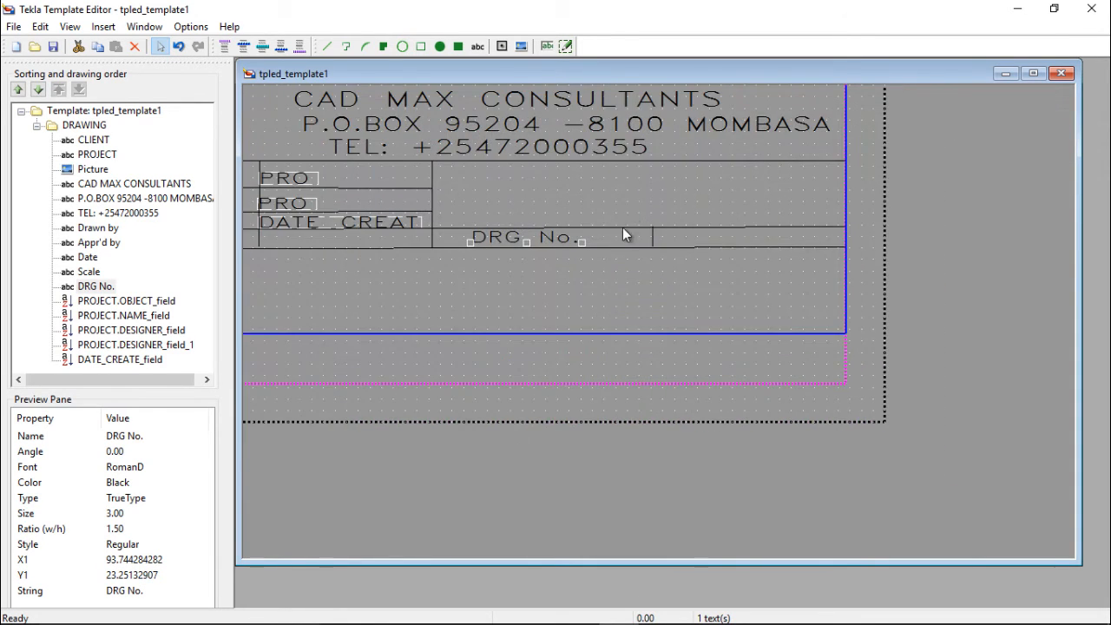
scroll(616, 229, "up", 1)
scroll(616, 230, "up", 1)
left_click(673, 241)
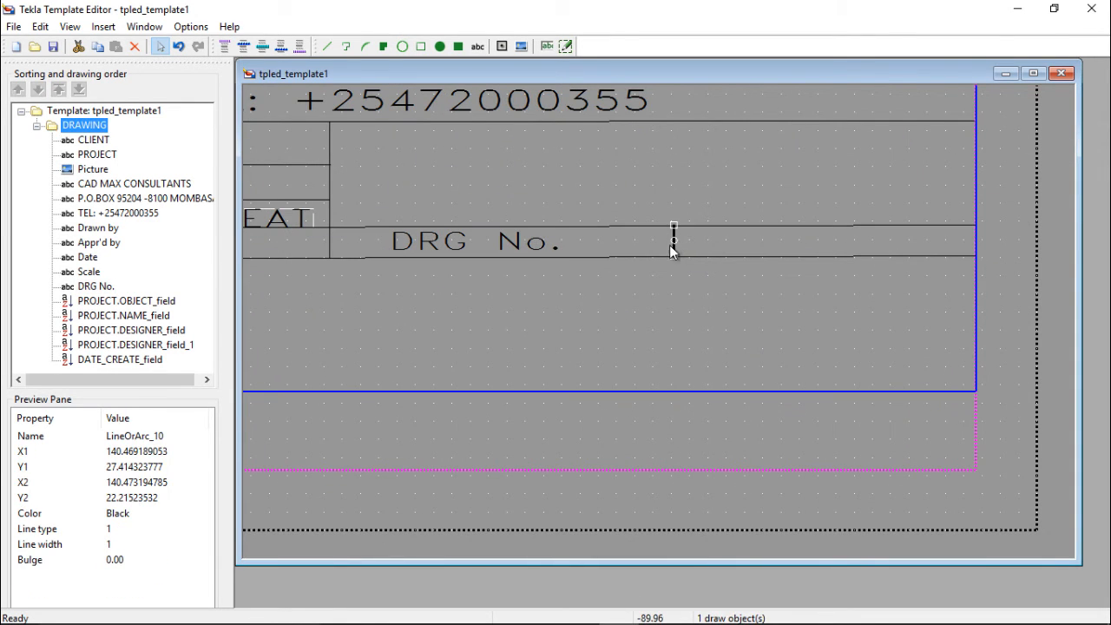
scroll(671, 246, "up", 2)
left_click_drag(676, 257, 505, 252)
scroll(720, 257, "down", 2)
left_click(662, 268)
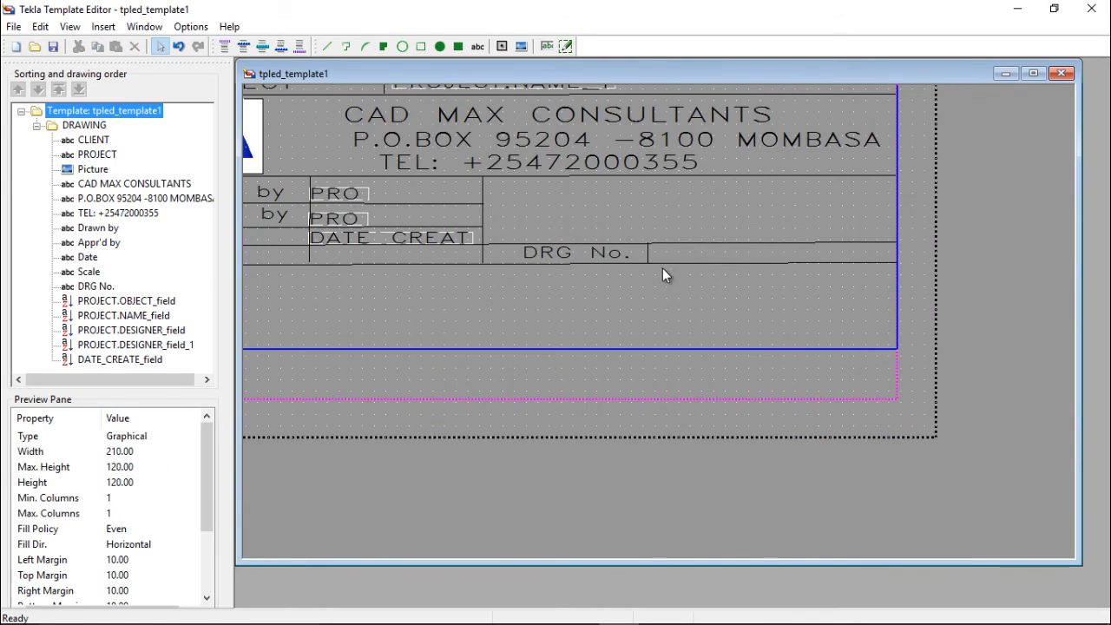
scroll(564, 243, "up", 2)
scroll(668, 268, "down", 3)
scroll(508, 240, "up", 3)
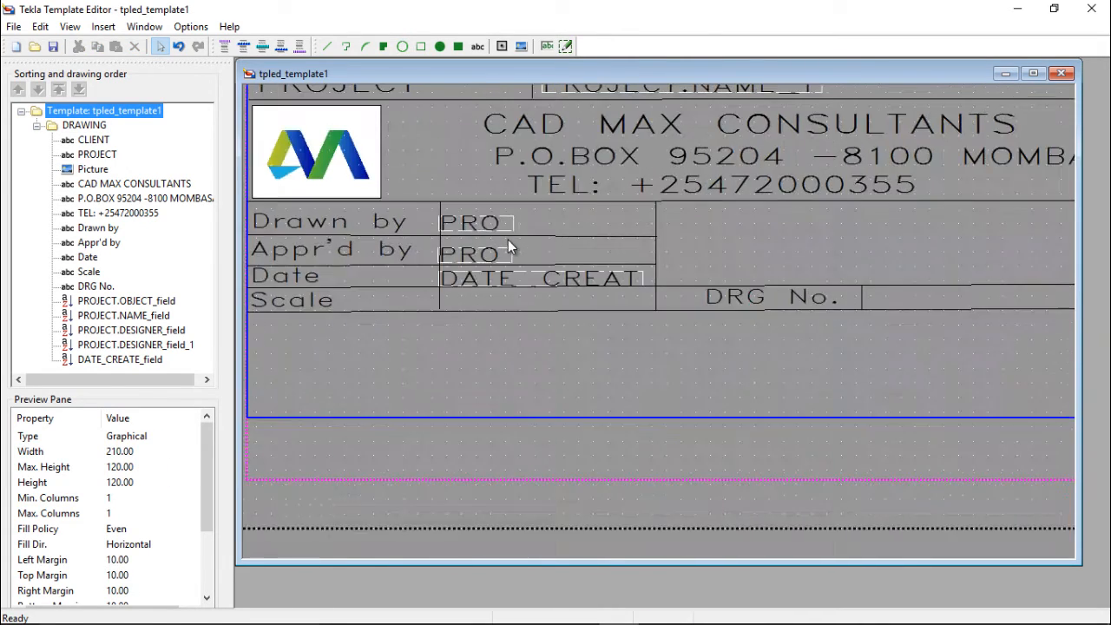
scroll(509, 242, "up", 2)
scroll(671, 247, "down", 2)
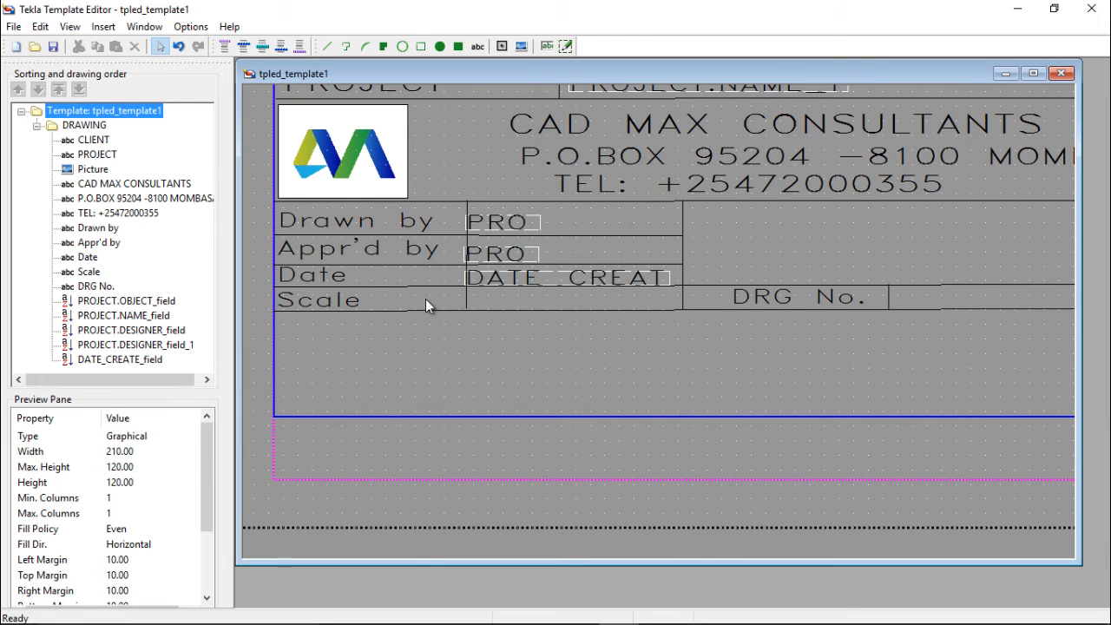
scroll(487, 286, "down", 1)
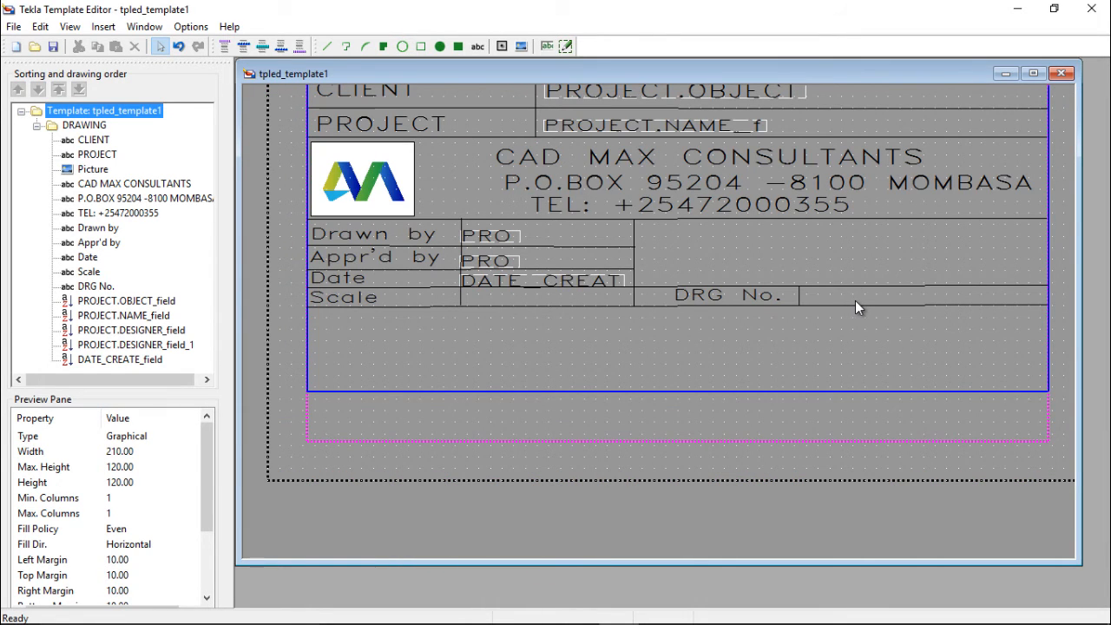
Place a new value field in the Scale row, then switch over to the Tekla Structures model.
left_click(546, 47)
scroll(491, 300, "up", 3)
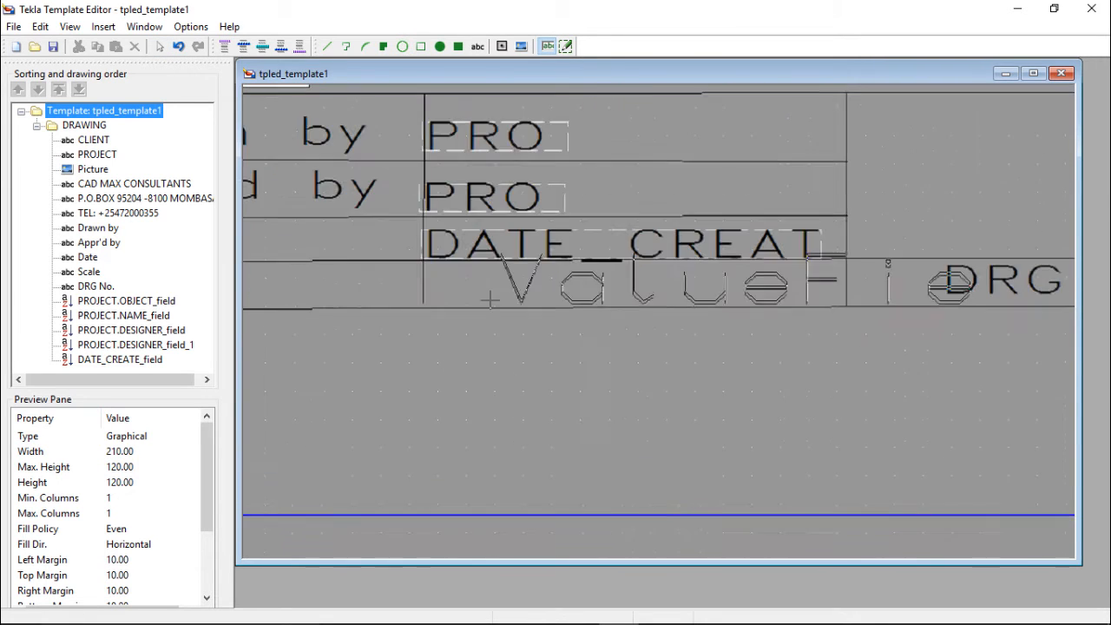
scroll(490, 300, "up", 1)
scroll(490, 300, "down", 3)
scroll(533, 303, "up", 4)
scroll(497, 308, "up", 1)
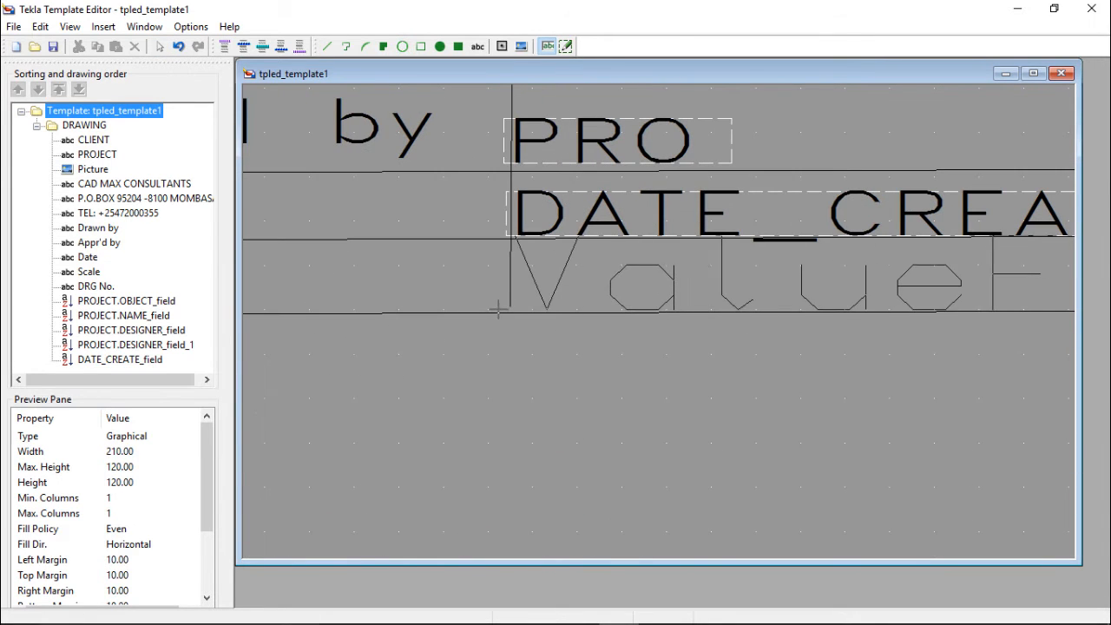
left_click(501, 313)
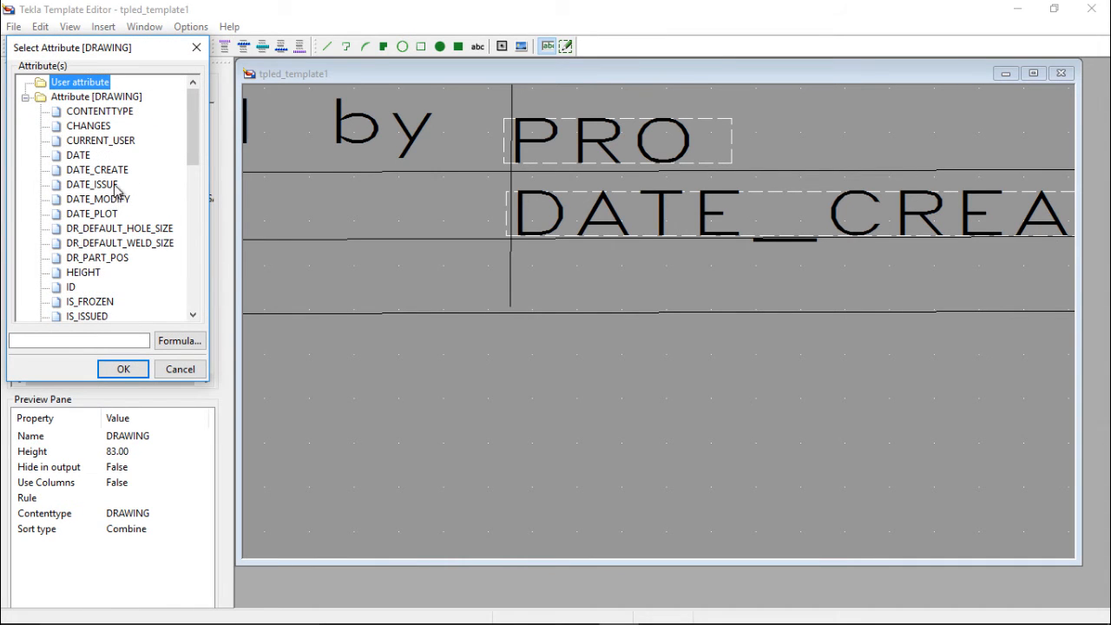
mouse_move(368, 621)
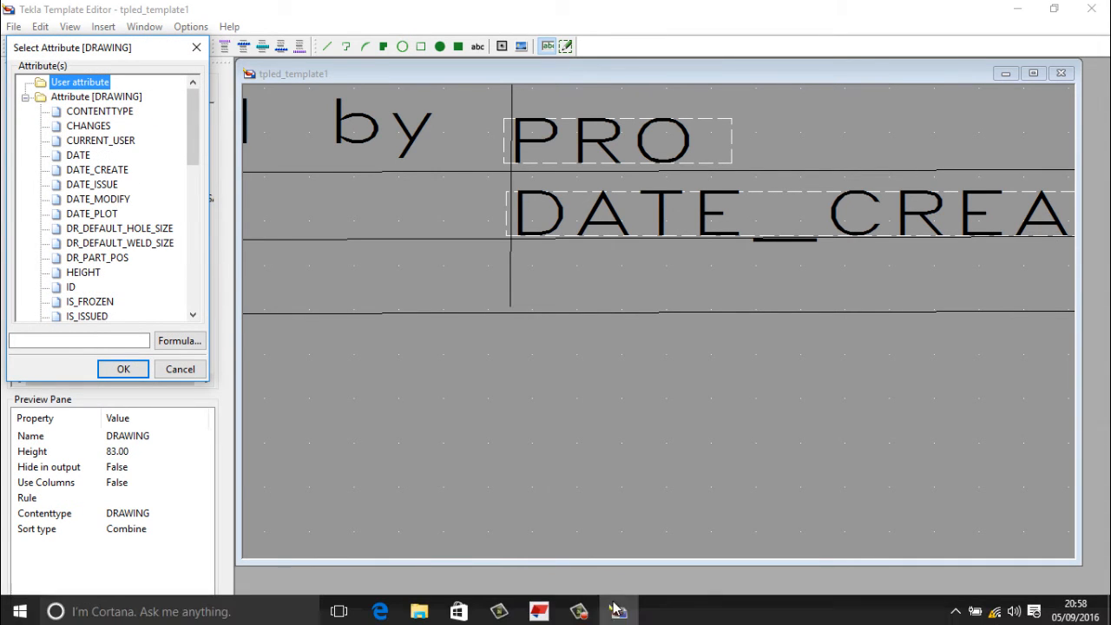
left_click(560, 610)
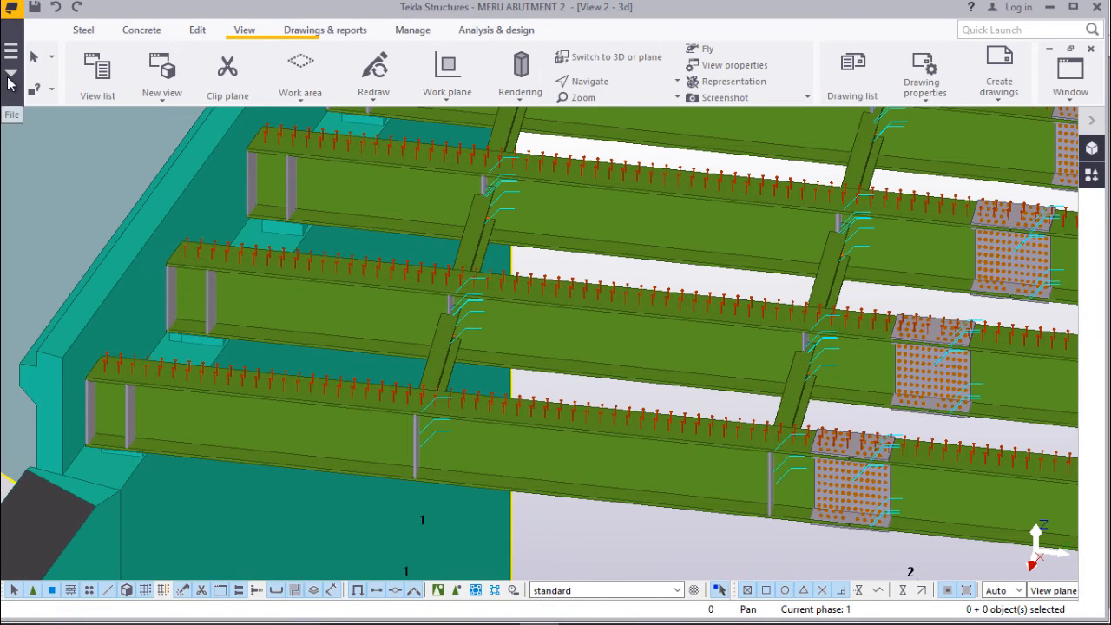
Review and close the MERU ABUTMENT 2 model's Project properties, then return to Template Editor.
left_click(8, 82)
left_click(71, 368)
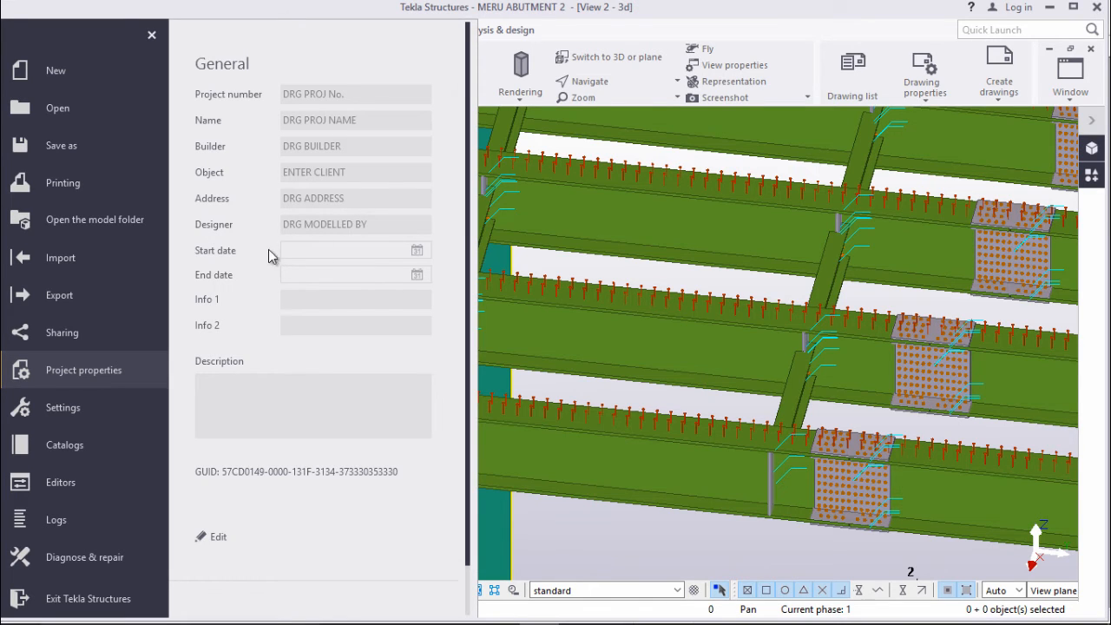
left_click(596, 518)
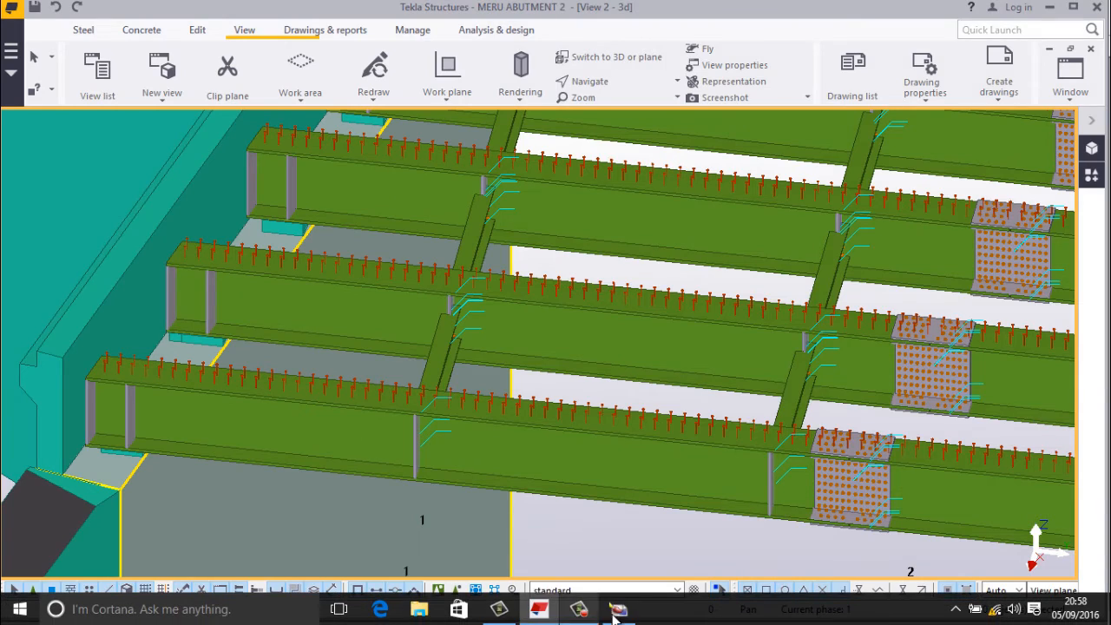
left_click(615, 611)
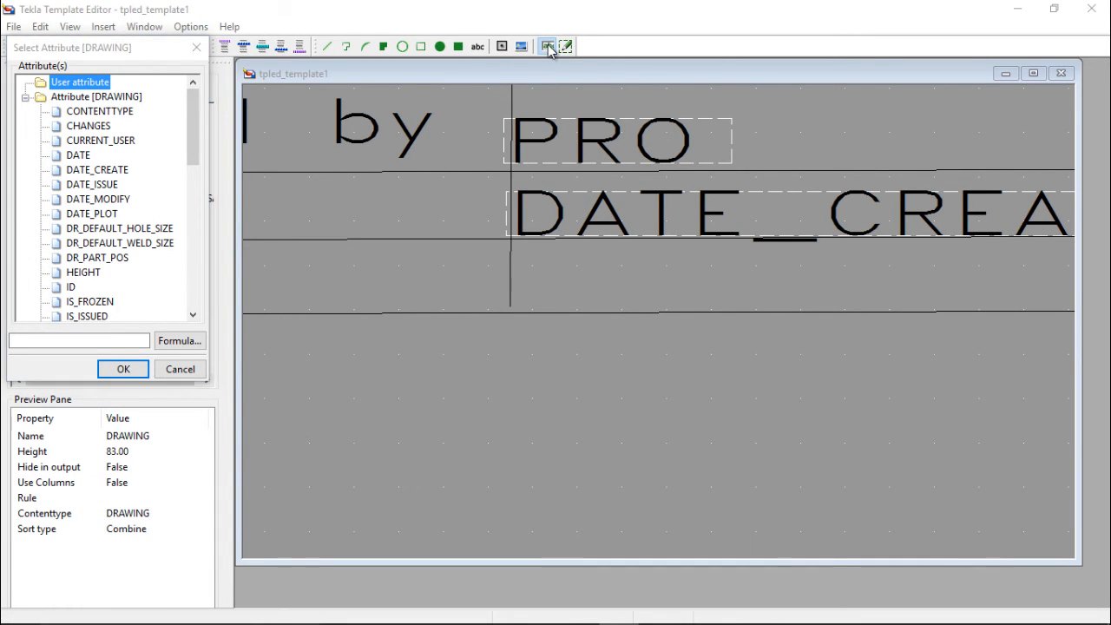
Cancel the pending Select Attribute [DRAWING] dialog.
left_click(193, 315)
left_click(193, 315)
left_click(192, 315)
left_click(193, 315)
left_click(193, 315)
left_click(193, 315)
left_click(192, 315)
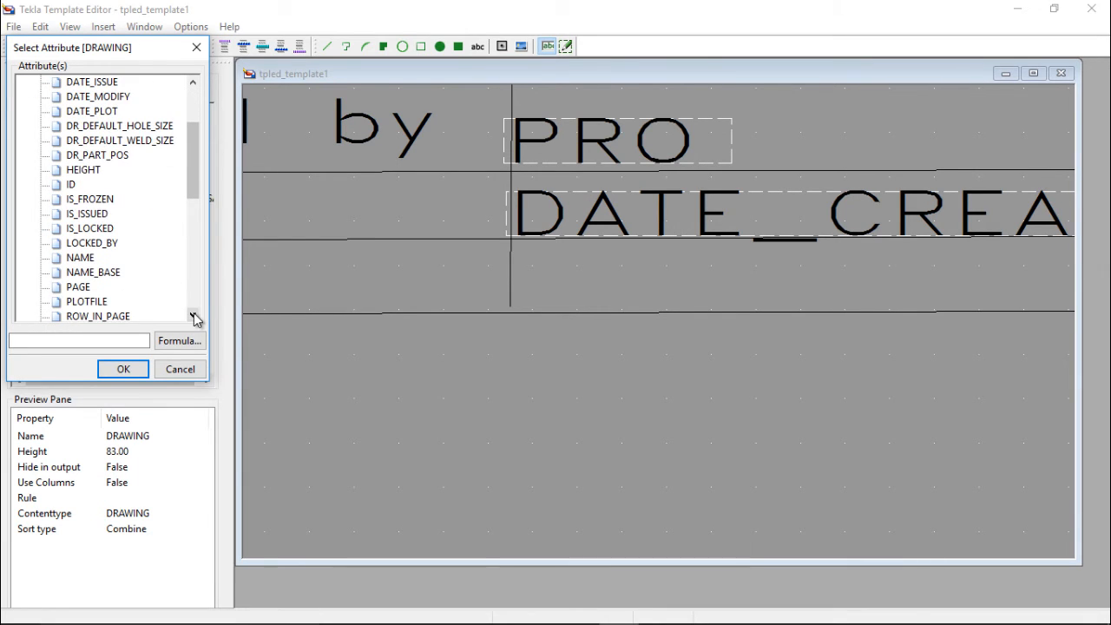
left_click(182, 370)
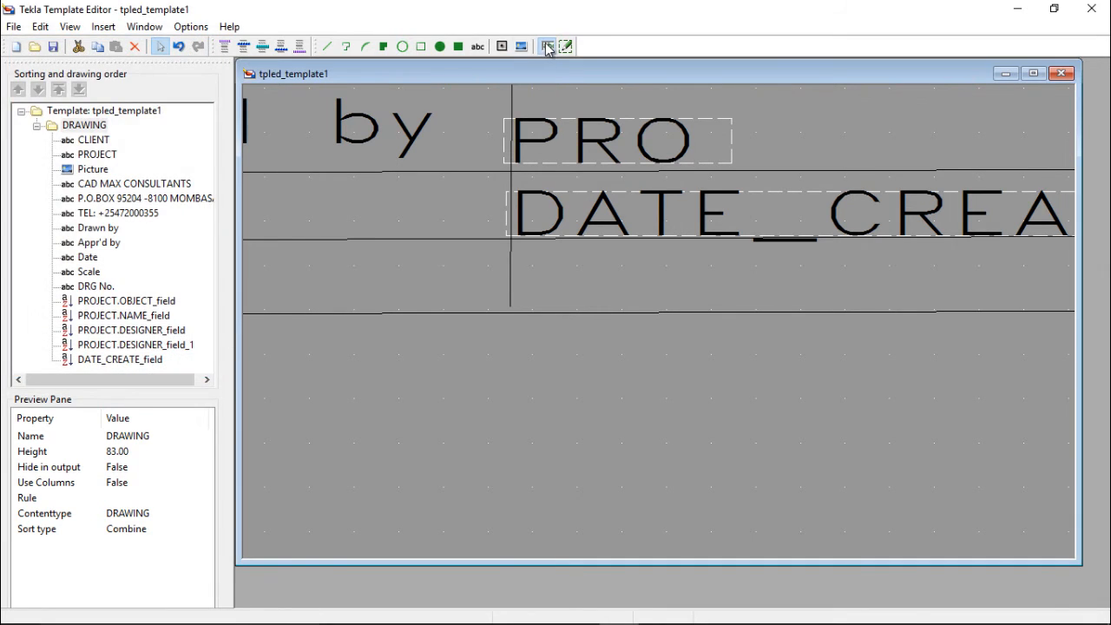
Place a fresh value field in the Scale row and assign it the SCALE1 attribute.
left_click(547, 45)
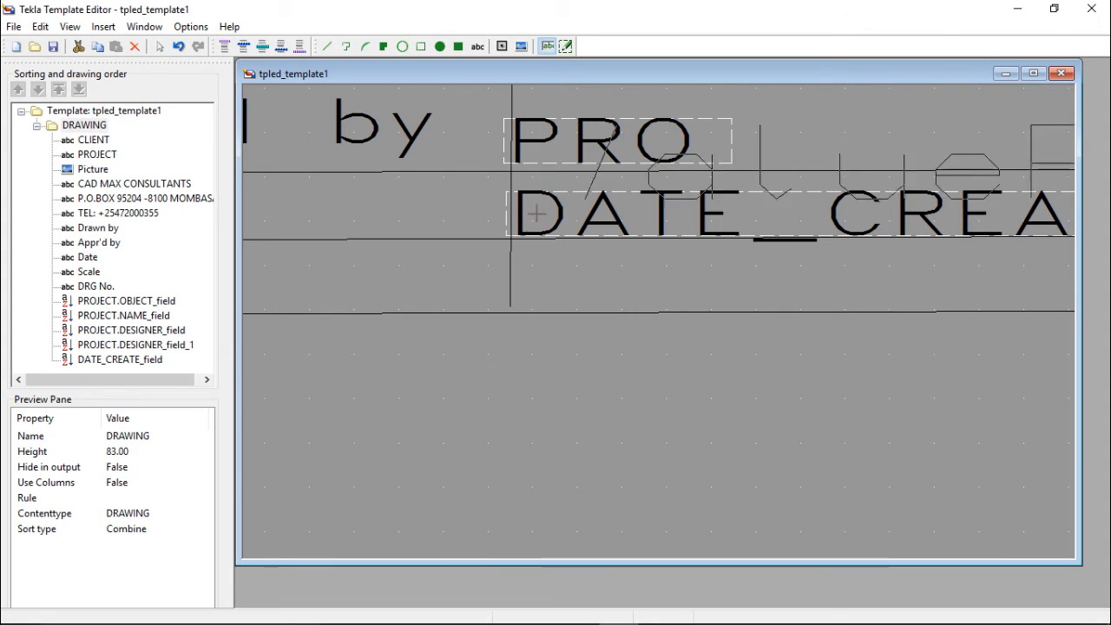
left_click(498, 315)
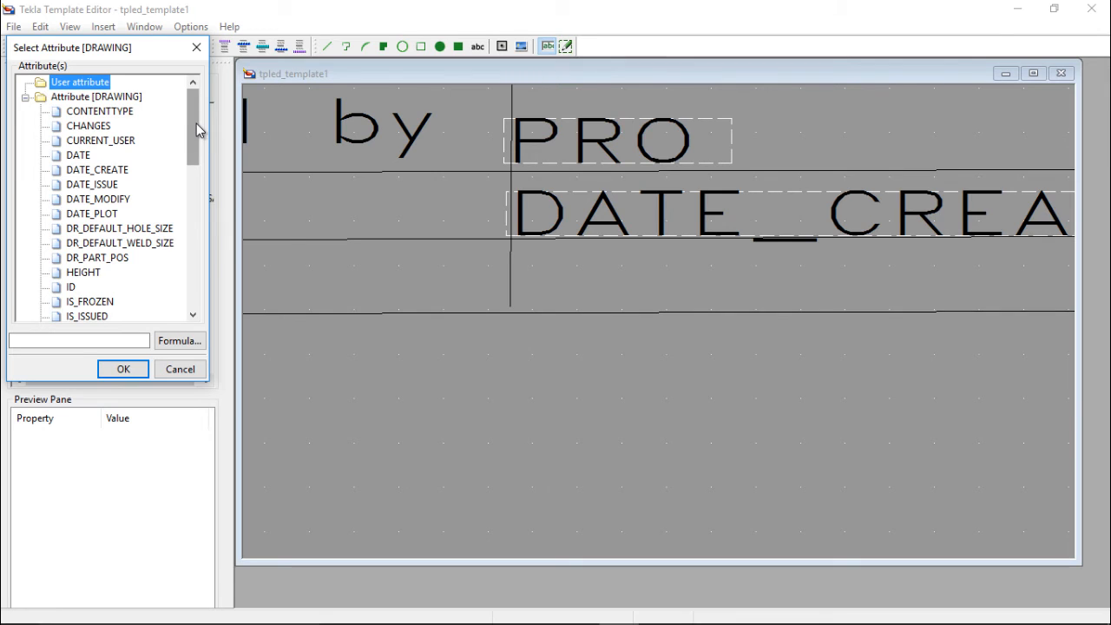
left_click_drag(196, 128, 183, 271)
left_click(39, 244)
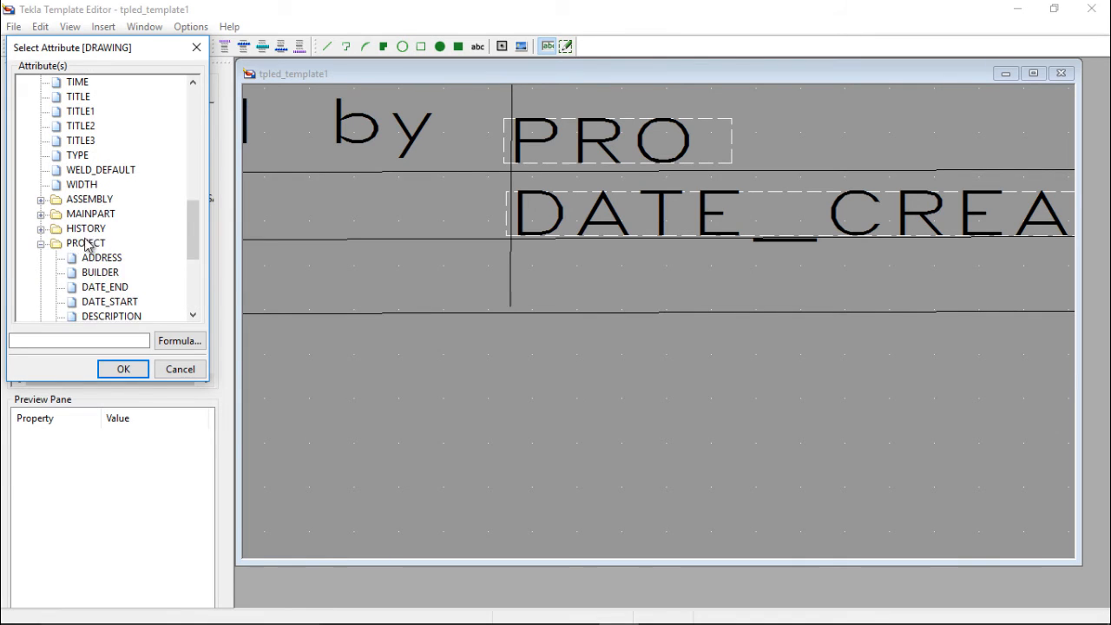
scroll(115, 238, "down", 2)
scroll(113, 238, "down", 1)
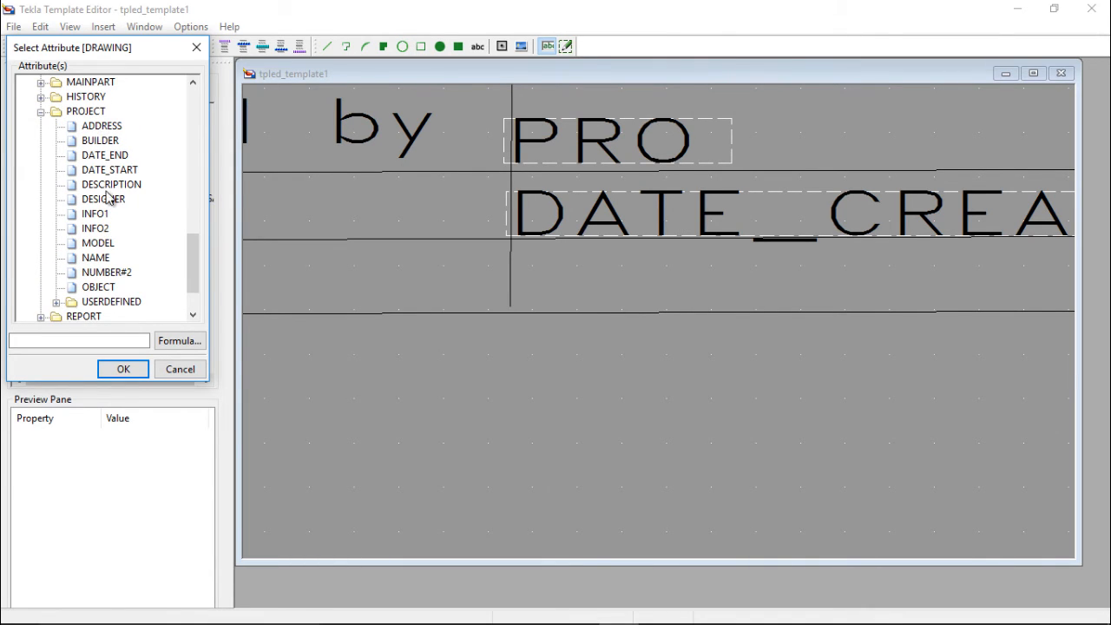
scroll(121, 208, "down", 2)
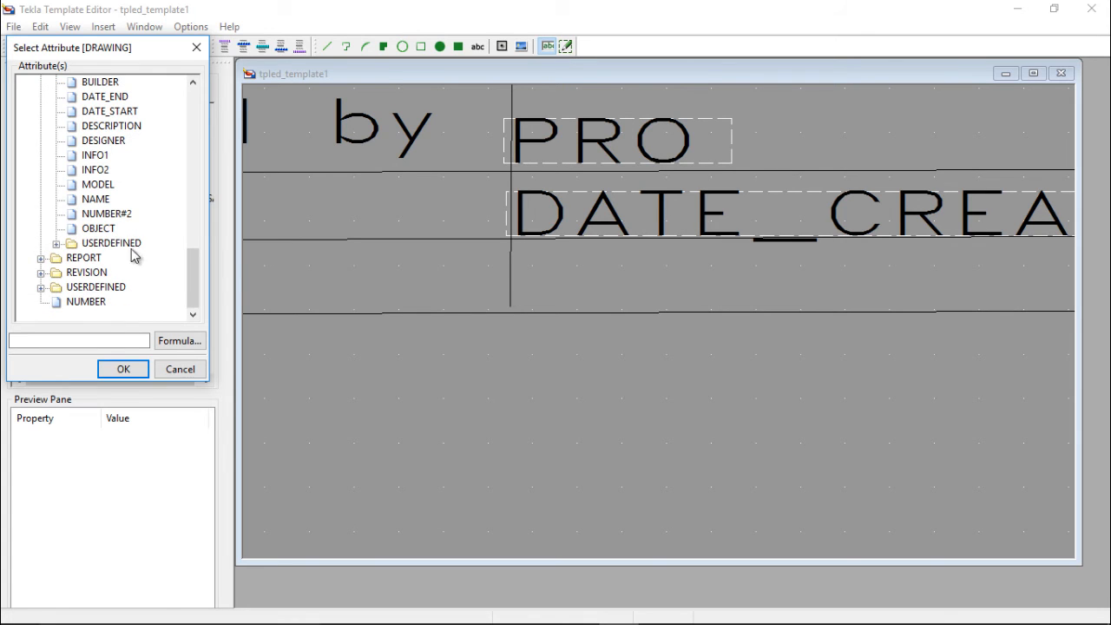
scroll(110, 256, "up", 4)
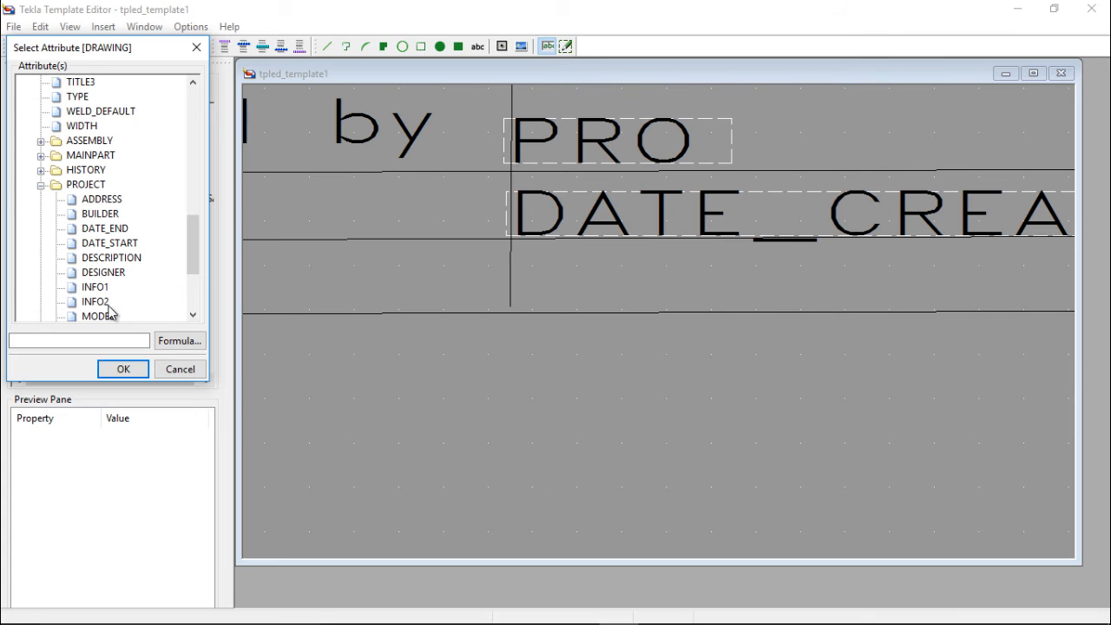
scroll(120, 276, "up", 4)
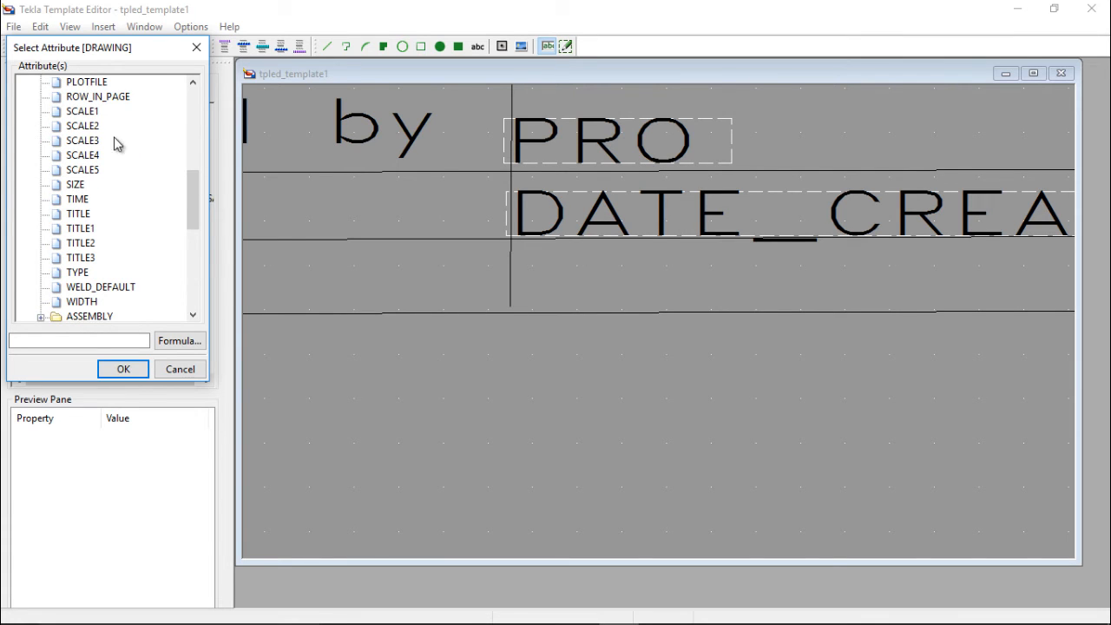
scroll(78, 113, "up", 2)
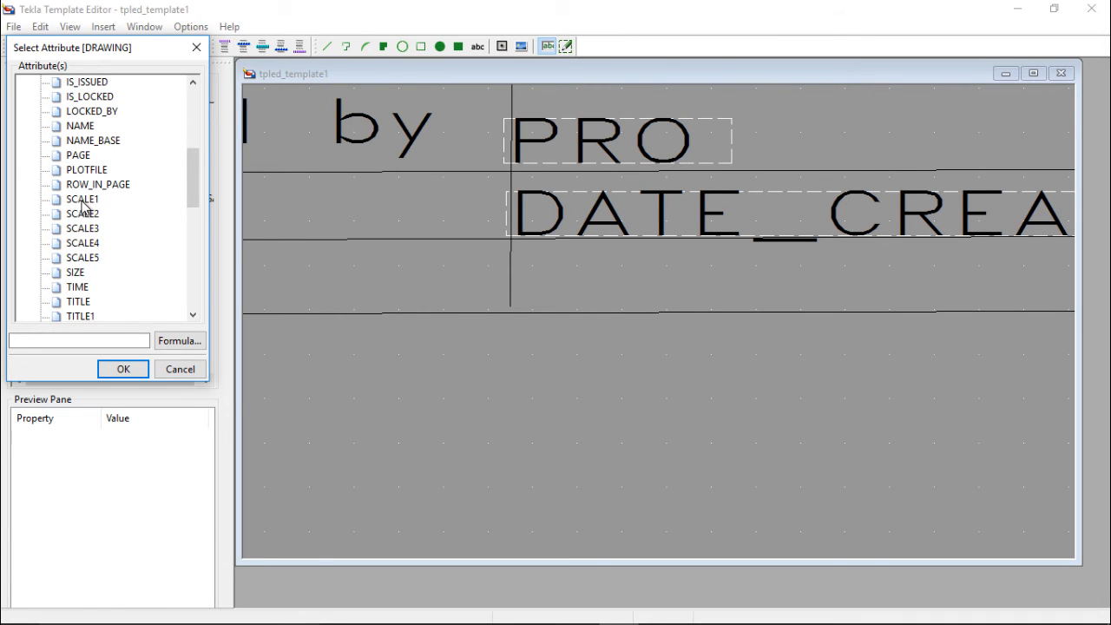
left_click(82, 200)
left_click(122, 369)
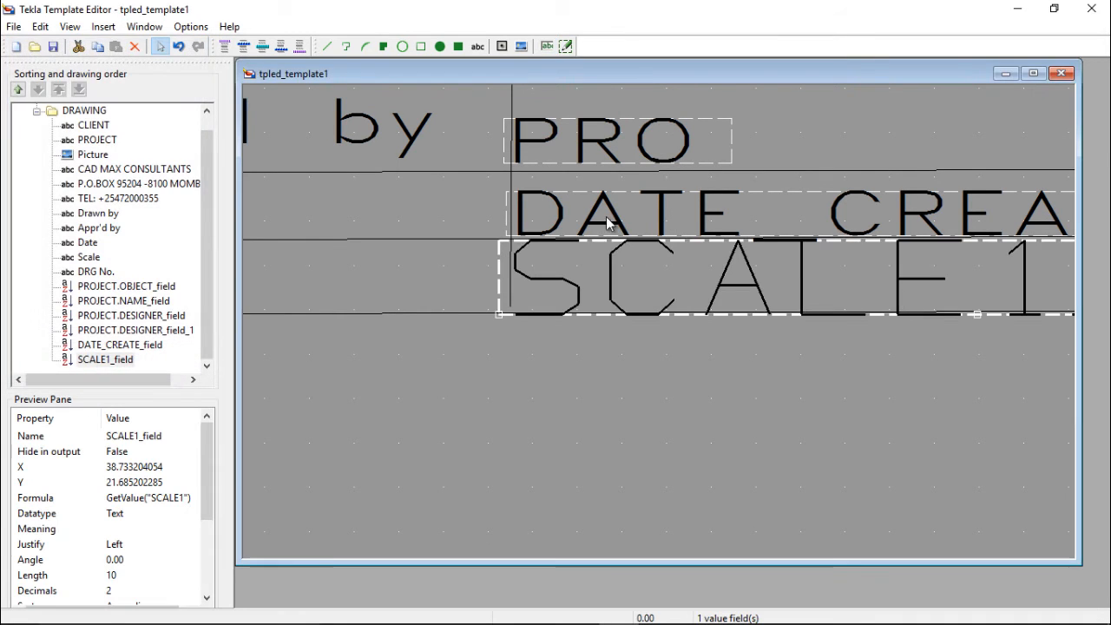
Set the SCALE1 field's length to 4 and its font to RomanD size 3.
double_click(608, 272)
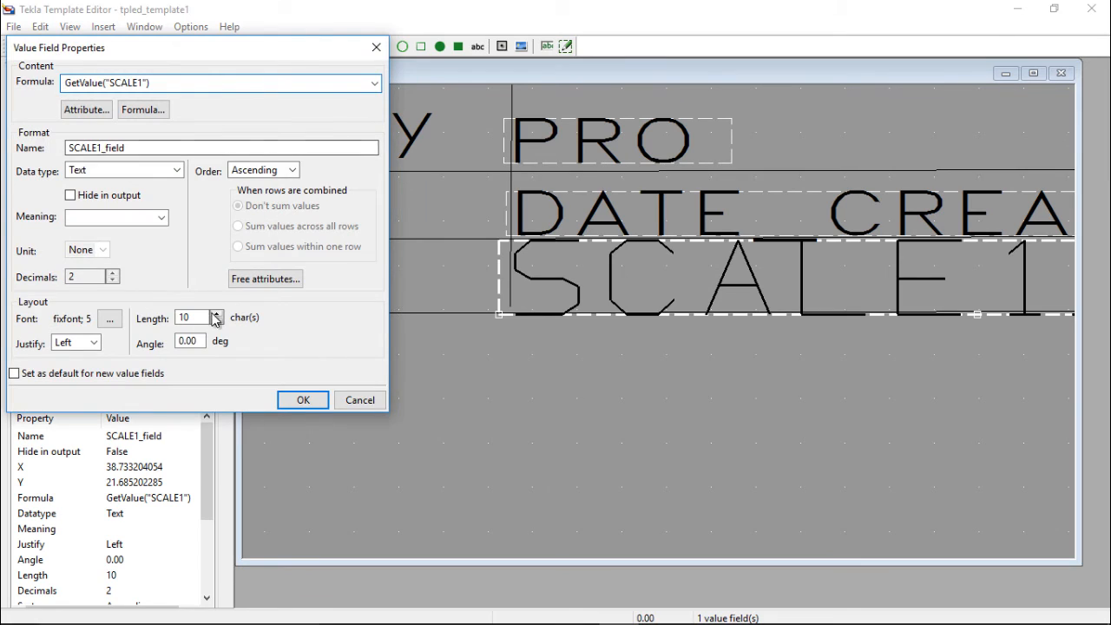
left_click_drag(199, 319, 175, 322)
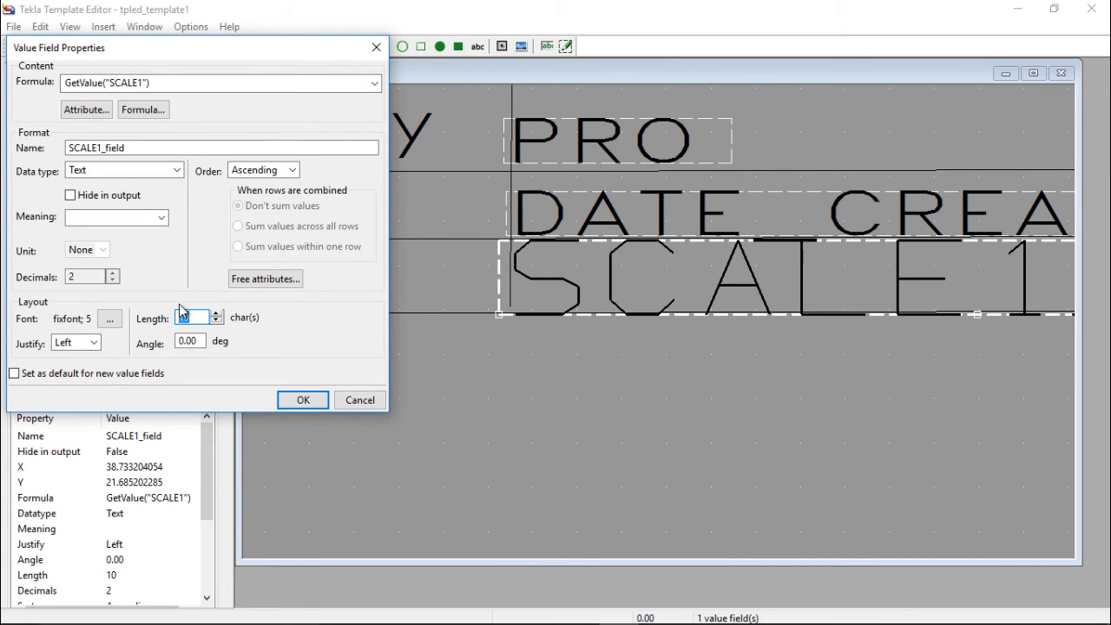
type("4")
left_click(109, 319)
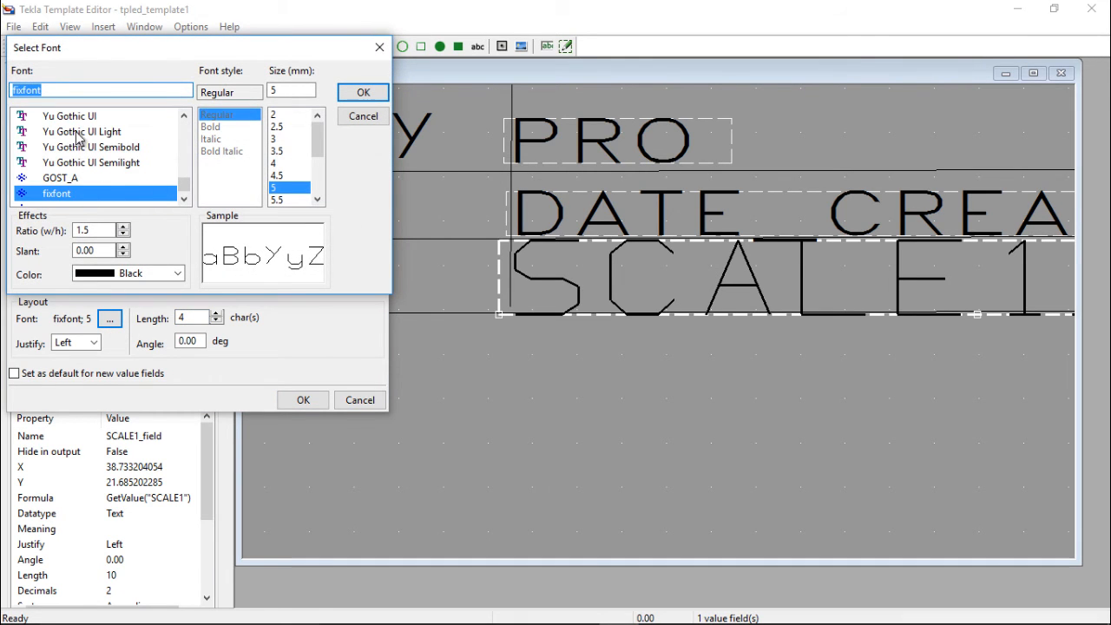
type("ro")
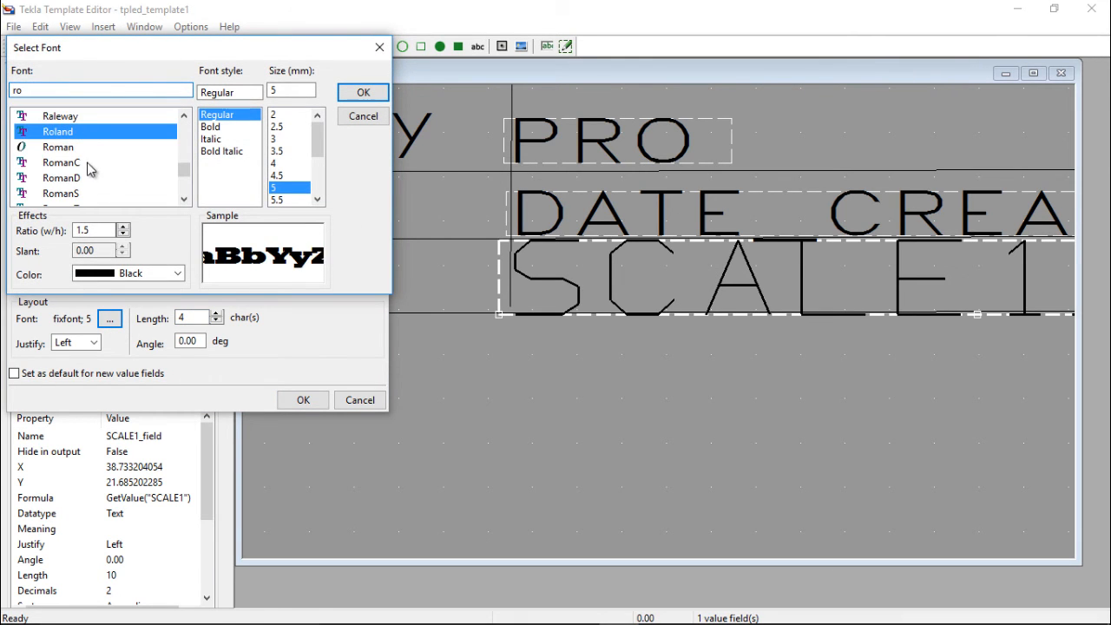
left_click(75, 177)
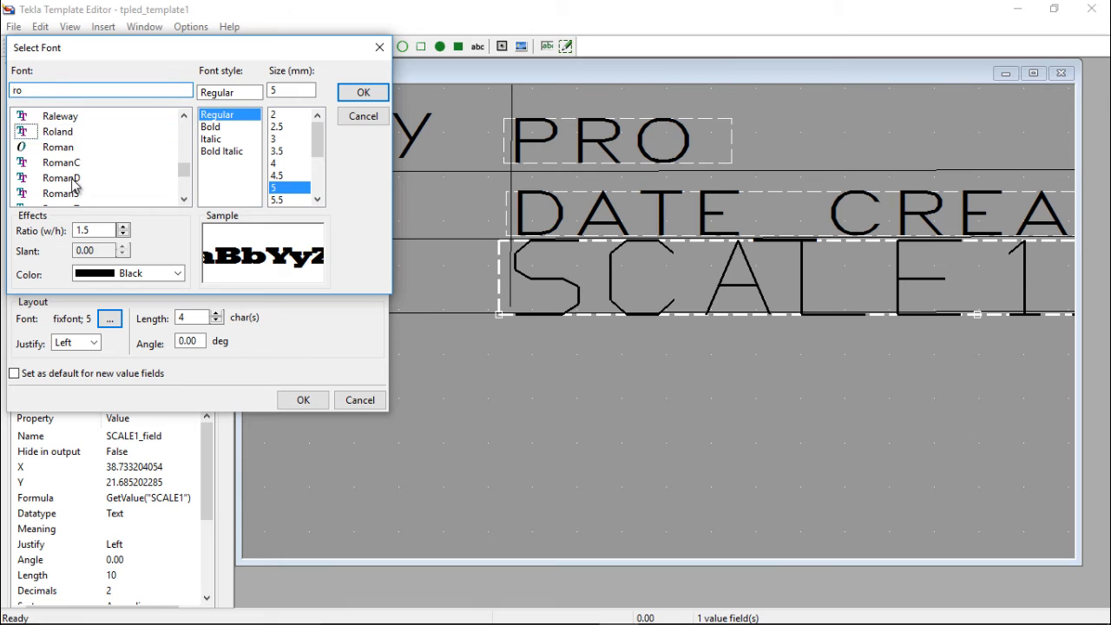
left_click(276, 140)
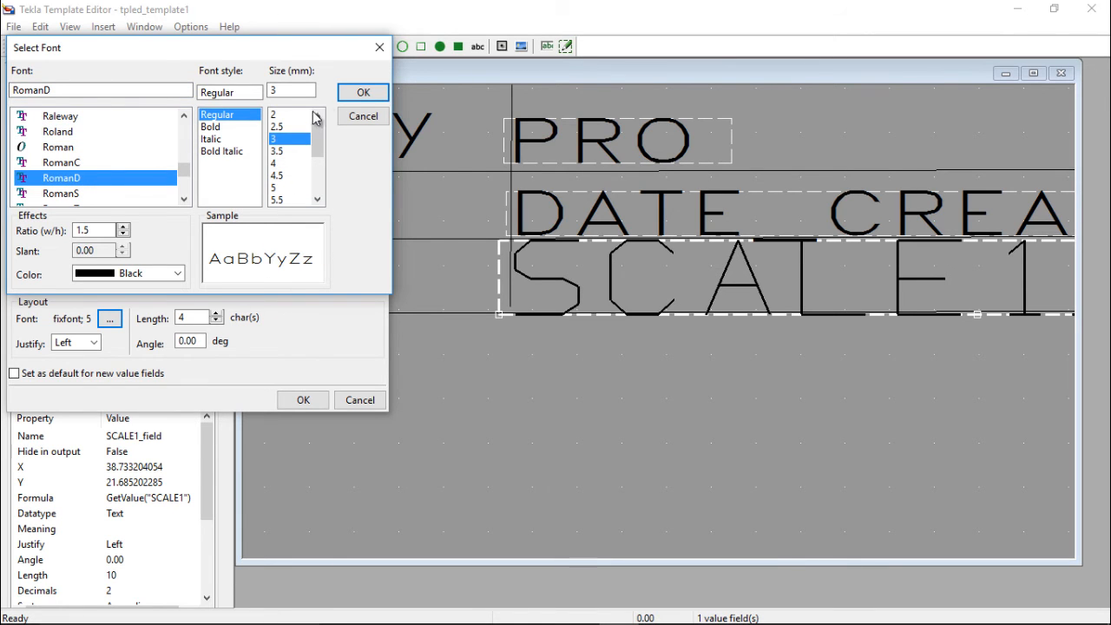
left_click(355, 96)
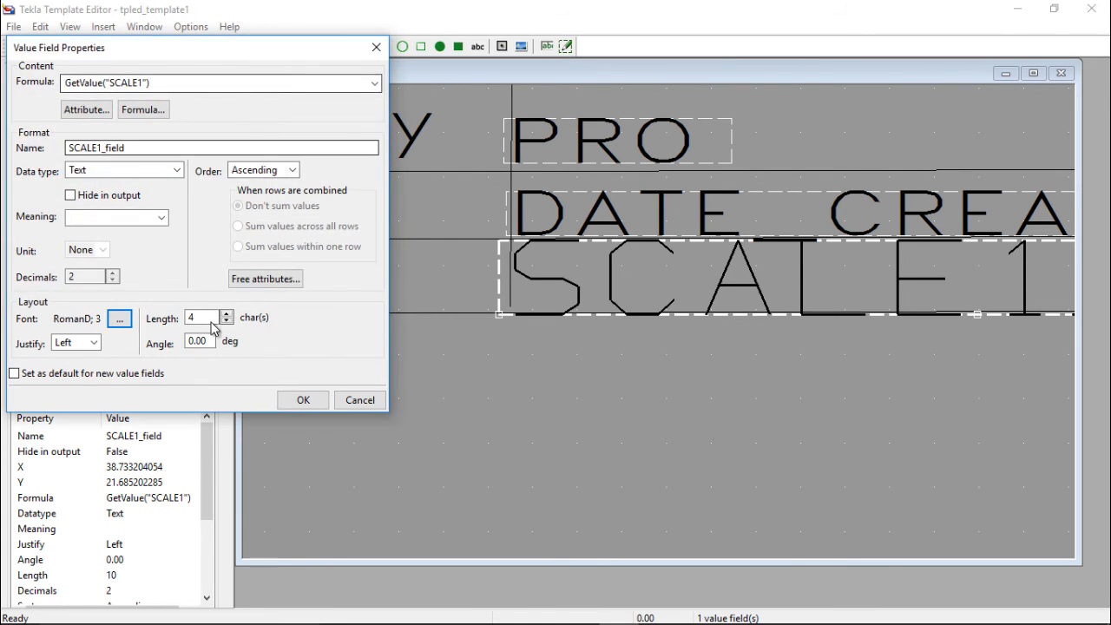
left_click(301, 400)
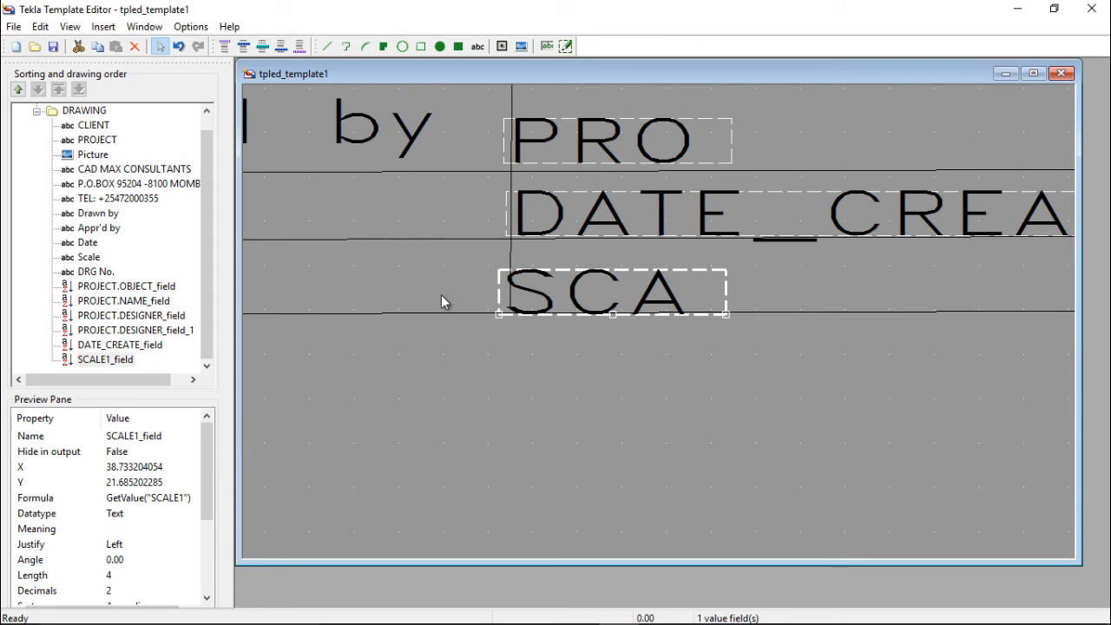
Nudge the SCA field slightly up and right within the Scale row.
double_click(584, 286)
left_click(303, 400)
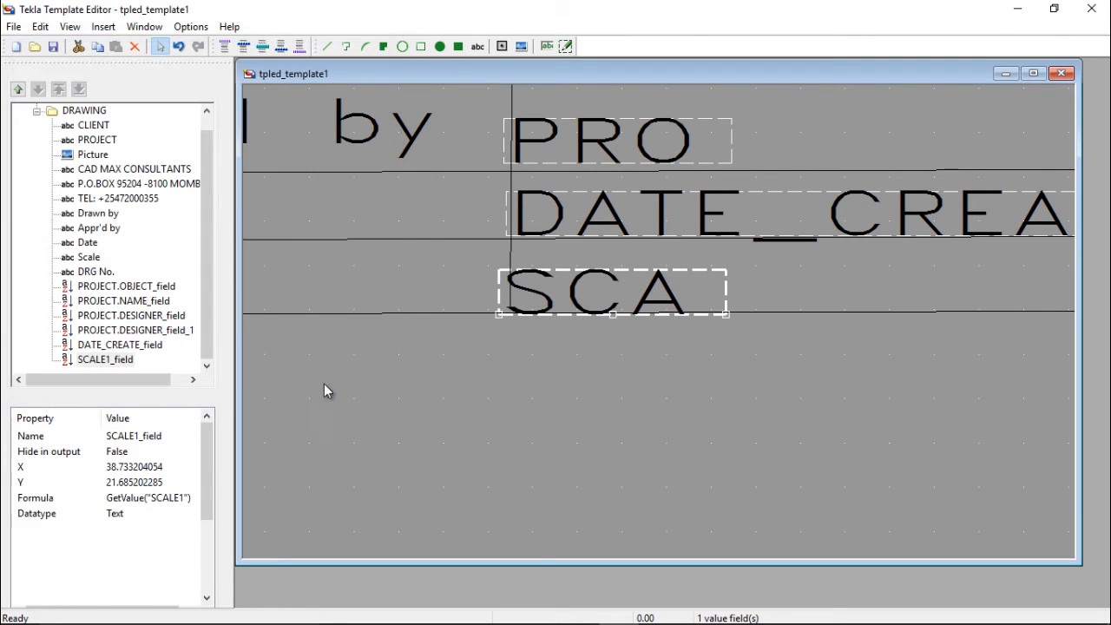
left_click(701, 340)
left_click_drag(675, 278, 687, 259)
left_click(615, 341)
scroll(589, 302, "down", 3)
scroll(716, 282, "down", 2)
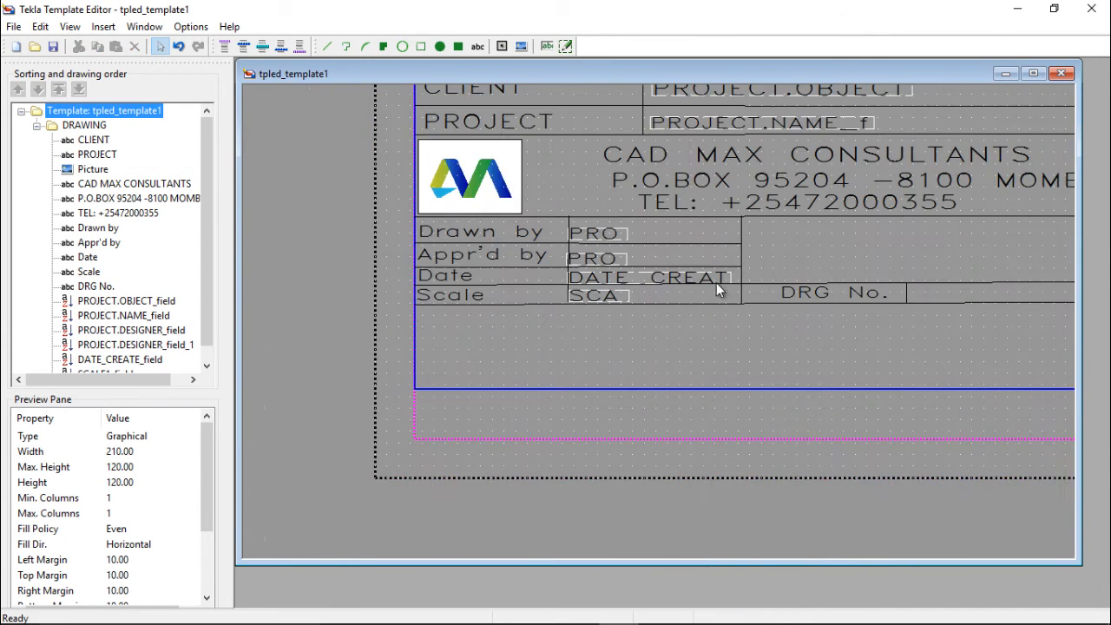
scroll(796, 288, "up", 4)
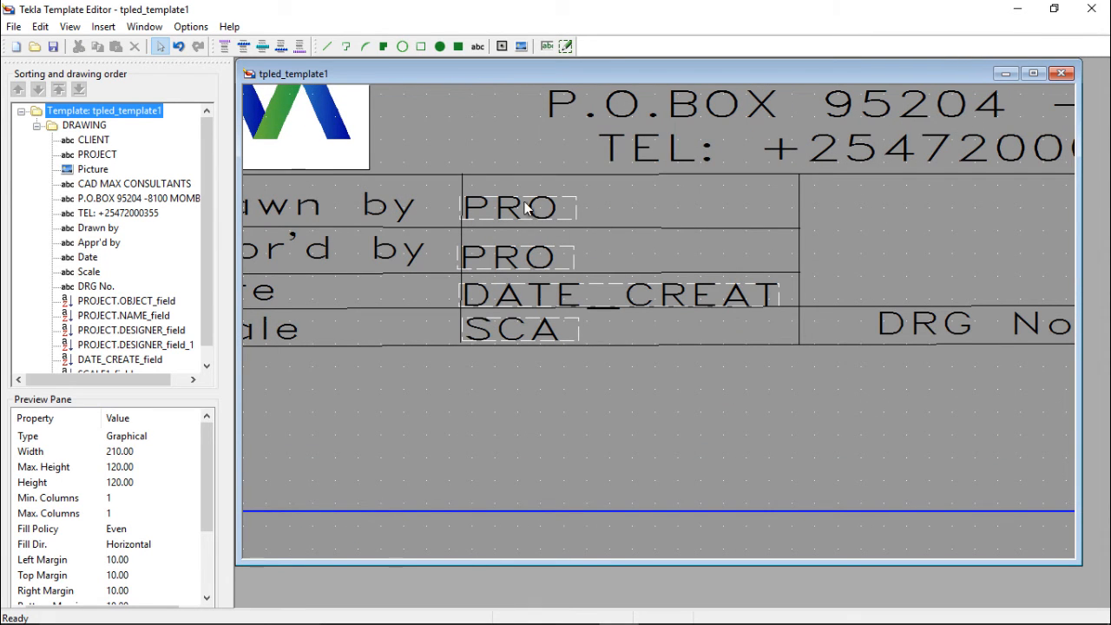
scroll(878, 302, "down", 2)
scroll(905, 302, "up", 2)
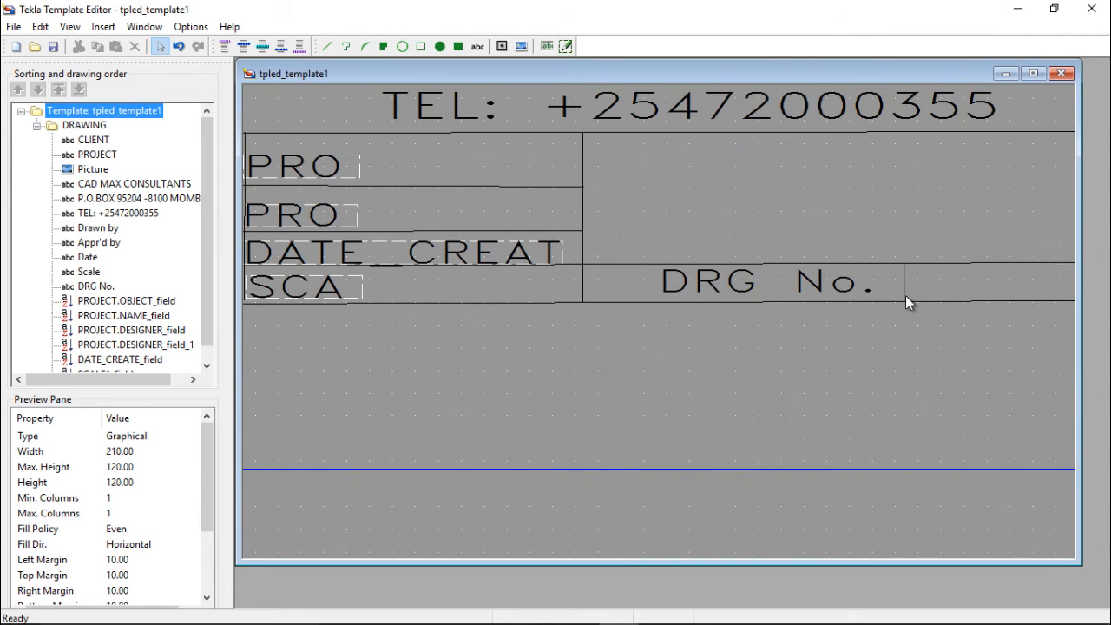
left_click(541, 613)
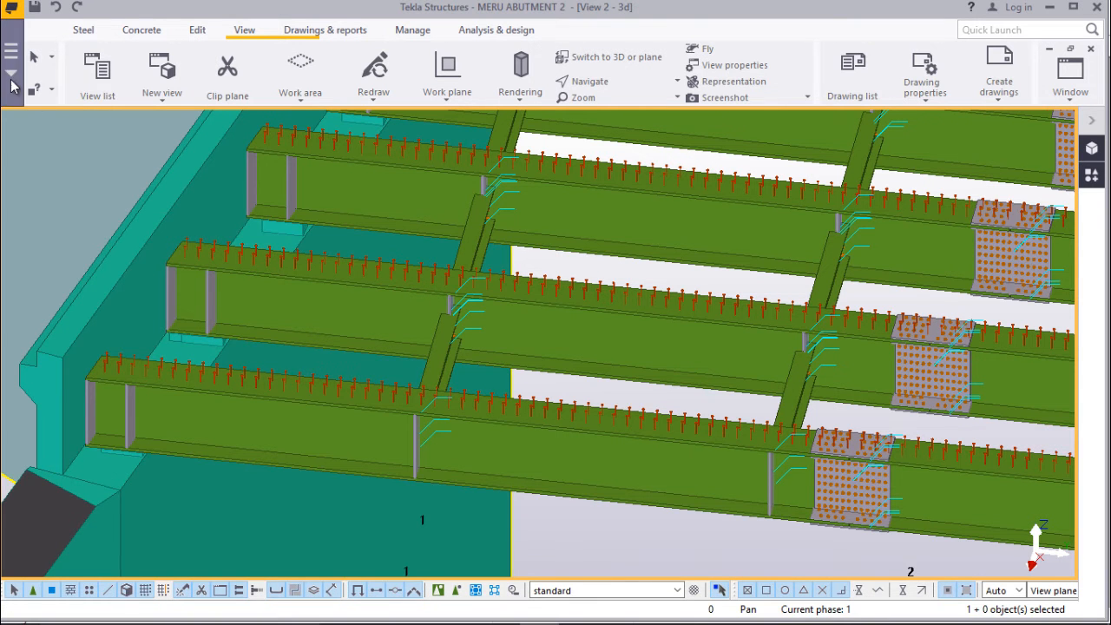
Check the model's General fields under File > Project properties, then close the panel.
left_click(10, 52)
left_click(81, 369)
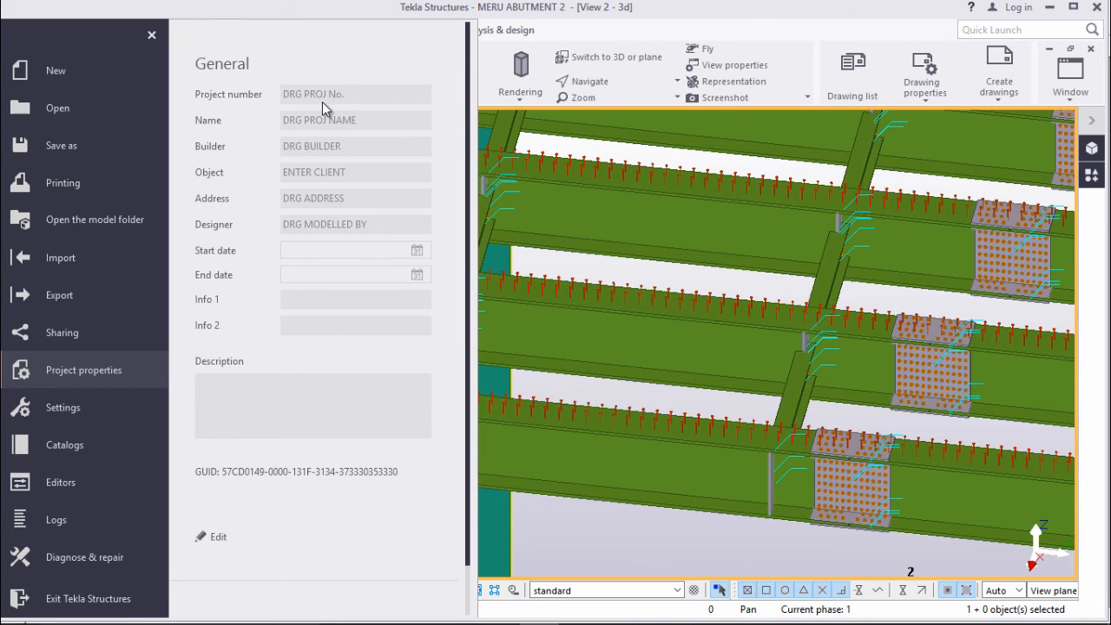
left_click(590, 535)
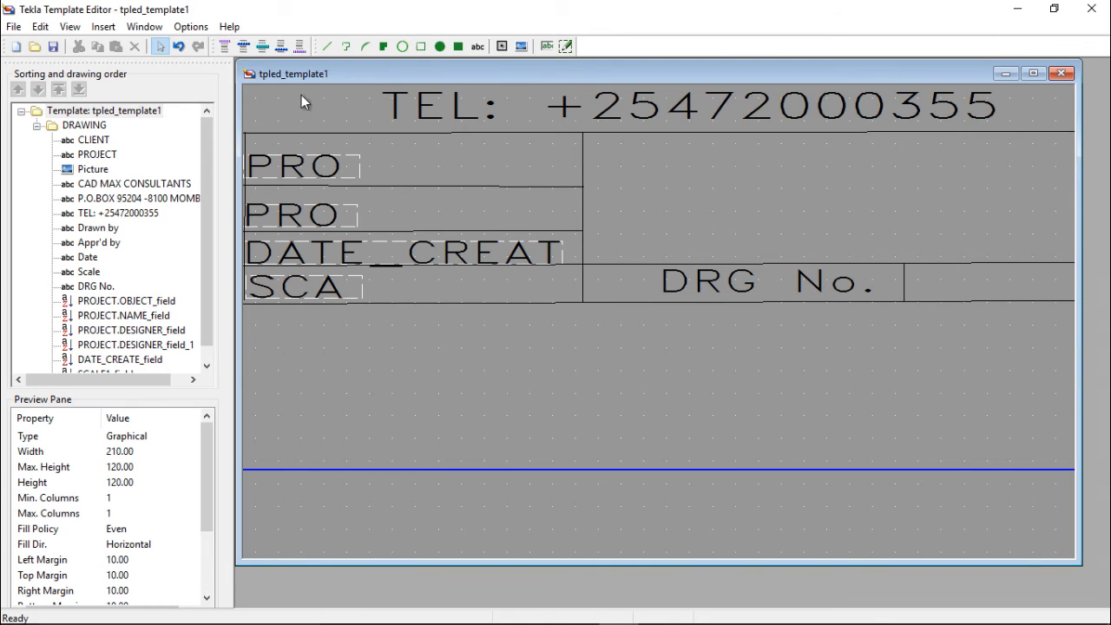
Place a value field in the DRG No. cell using the PROJECT > NUMBER attribute.
left_click(548, 46)
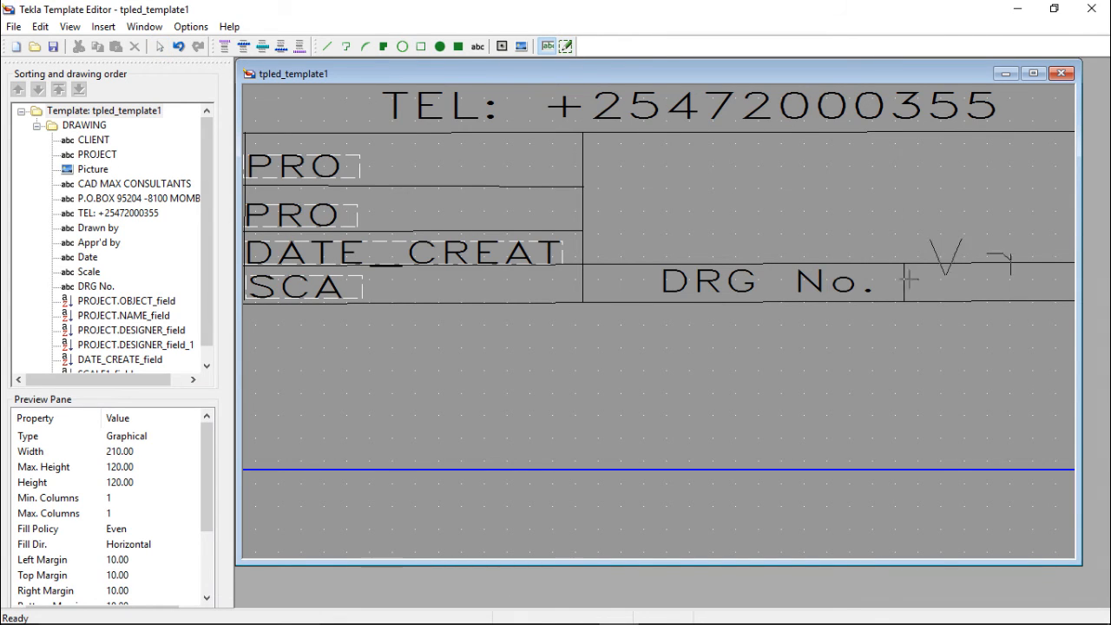
scroll(937, 278, "down", 2)
scroll(817, 286, "up", 2)
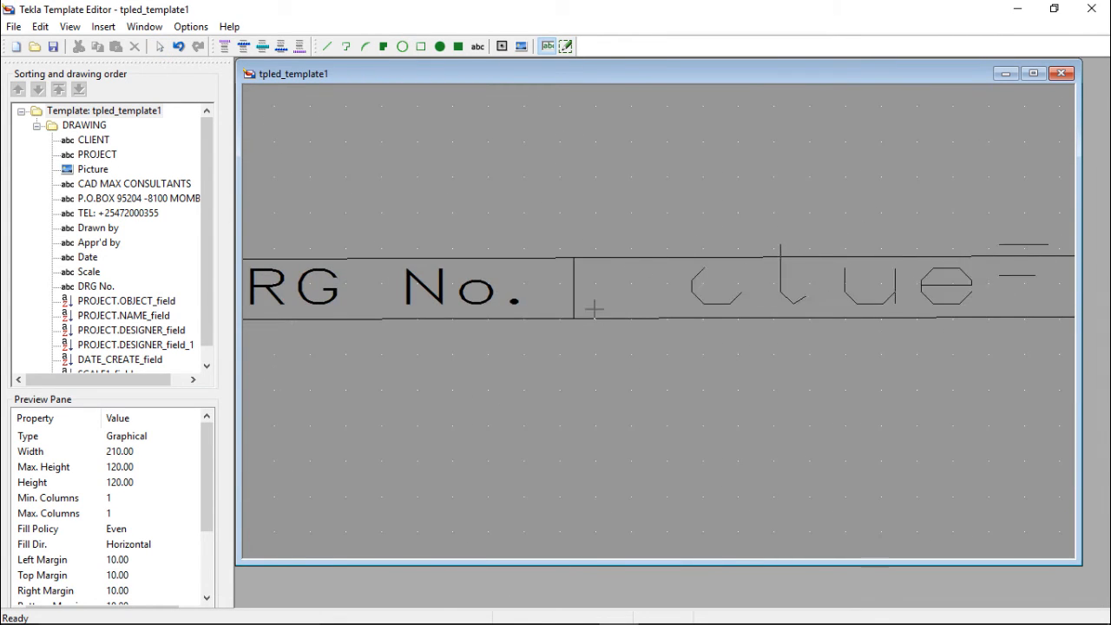
left_click(561, 292)
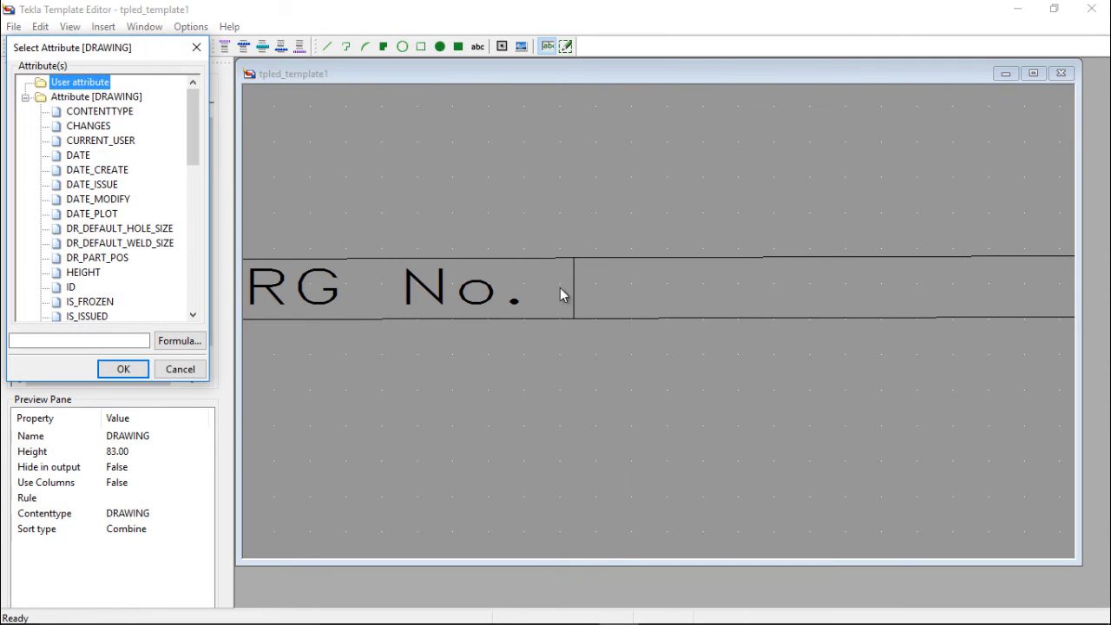
left_click_drag(196, 106, 172, 265)
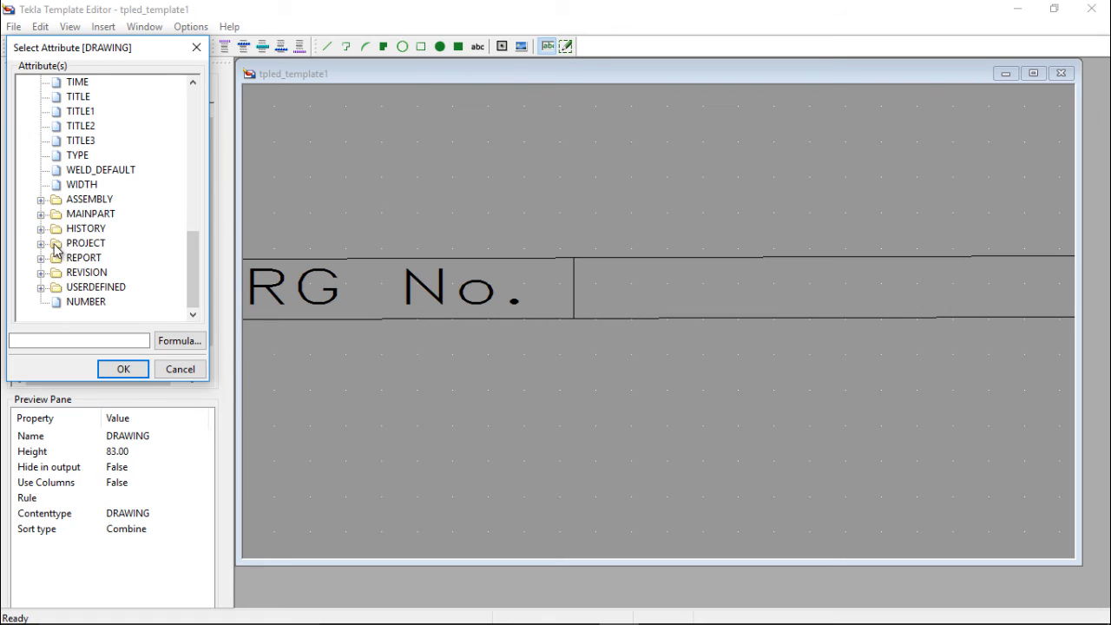
left_click(40, 244)
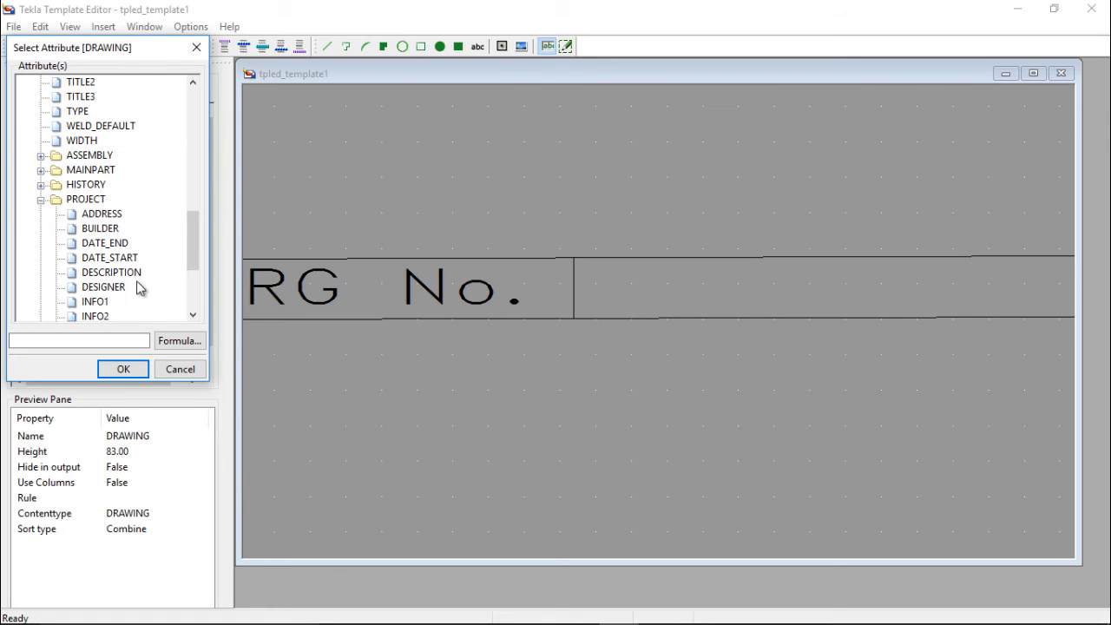
scroll(139, 290, "down", 1)
scroll(115, 198, "down", 1)
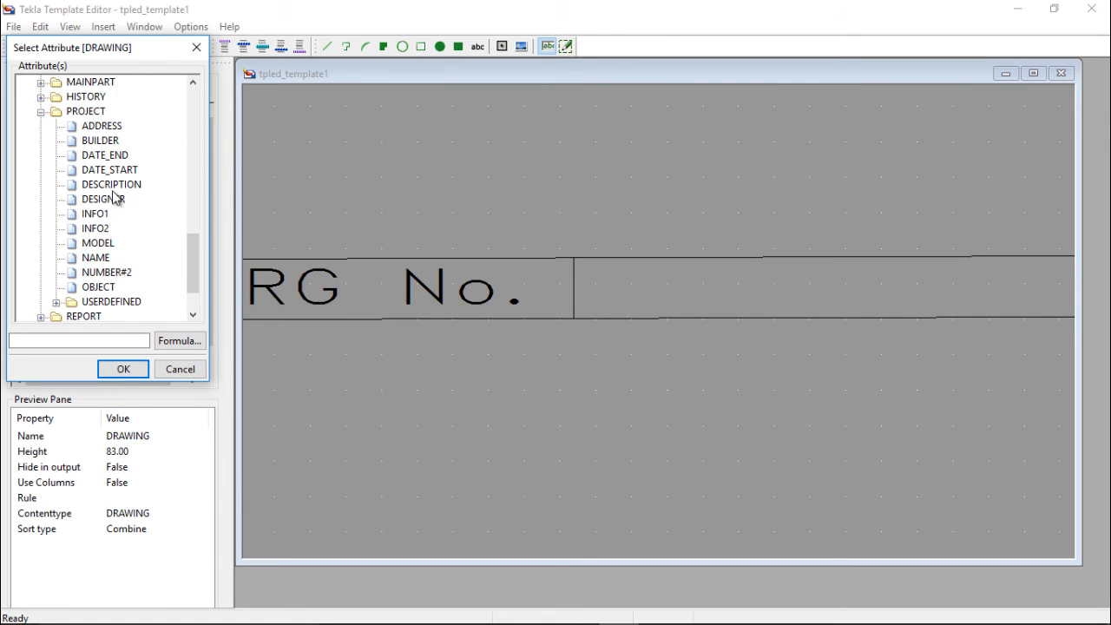
left_click(119, 274)
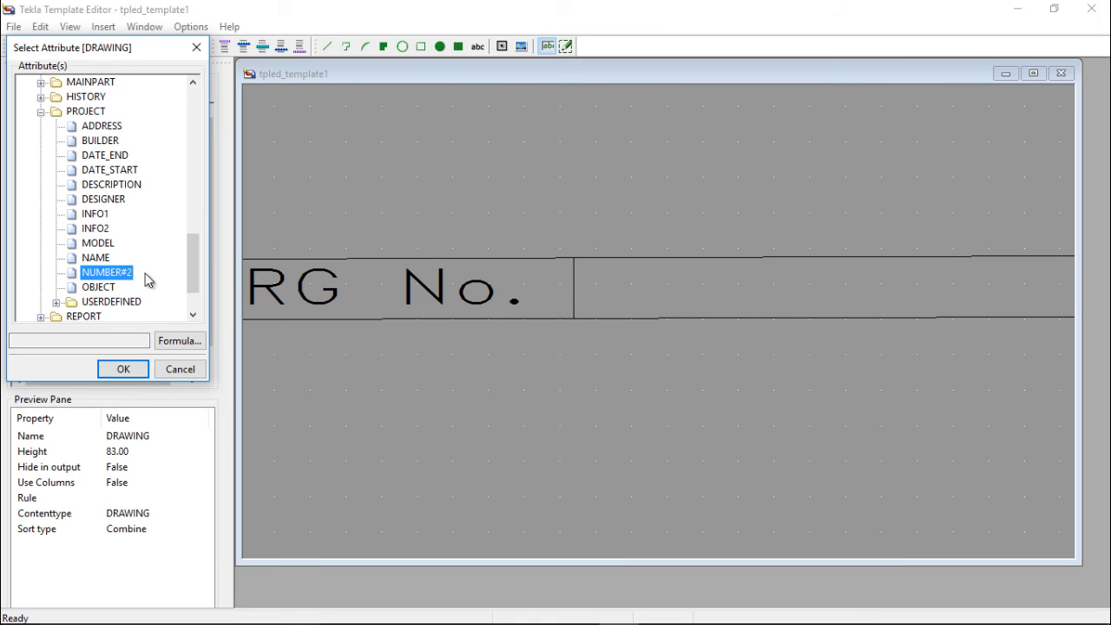
left_click(131, 371)
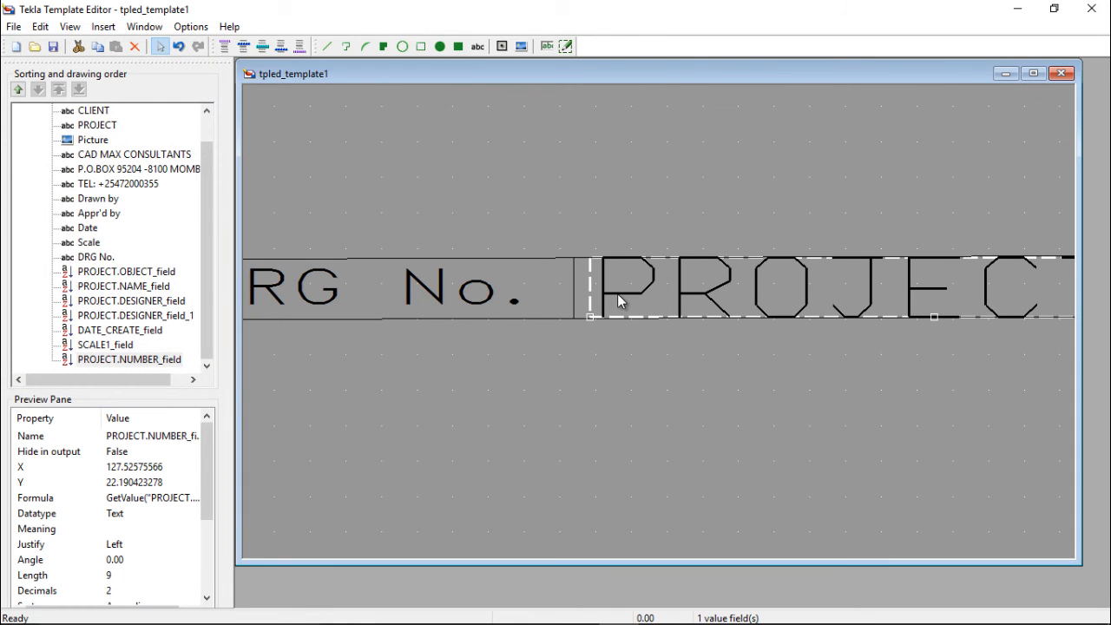
Change the project number field's length from 9 to 4 and font to RomanD size 3.
double_click(619, 300)
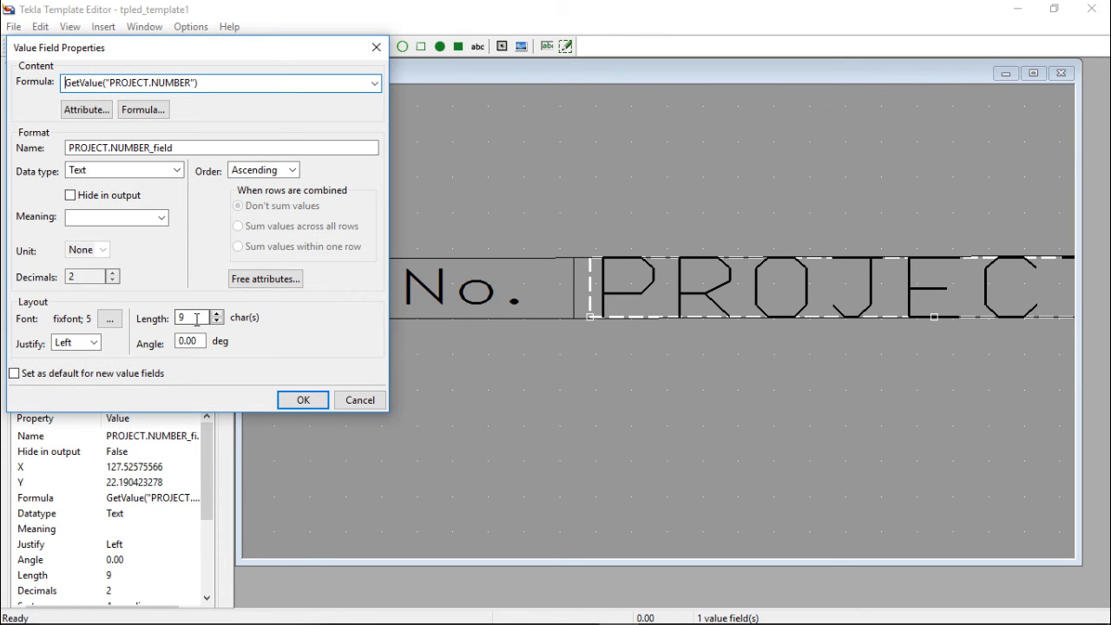
left_click(185, 318)
double_click(181, 319)
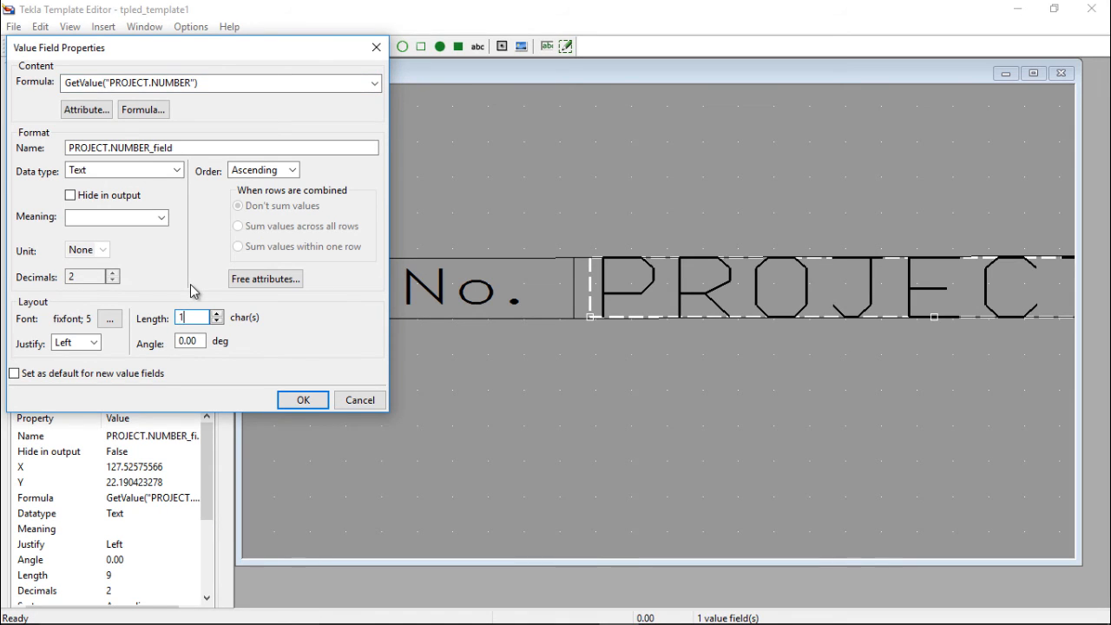
type("4")
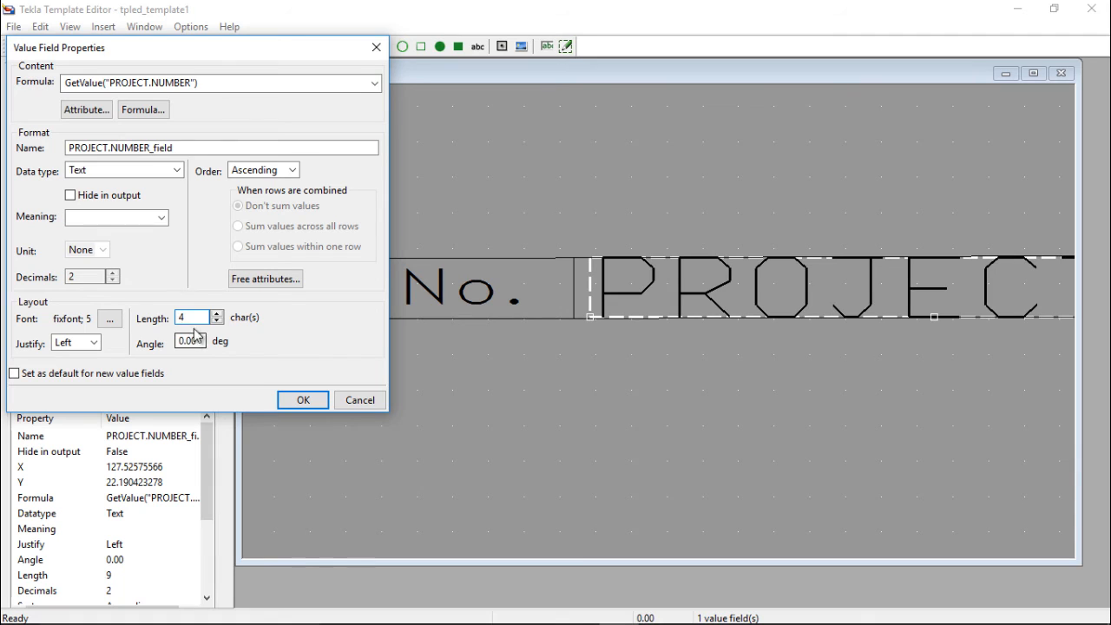
left_click(109, 318)
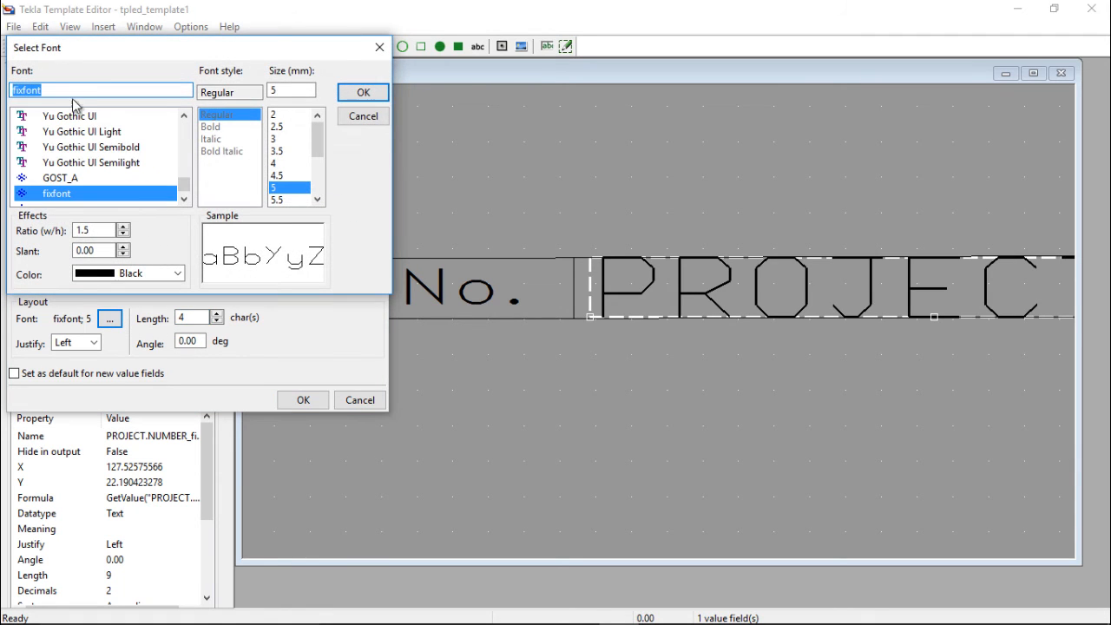
type("ro")
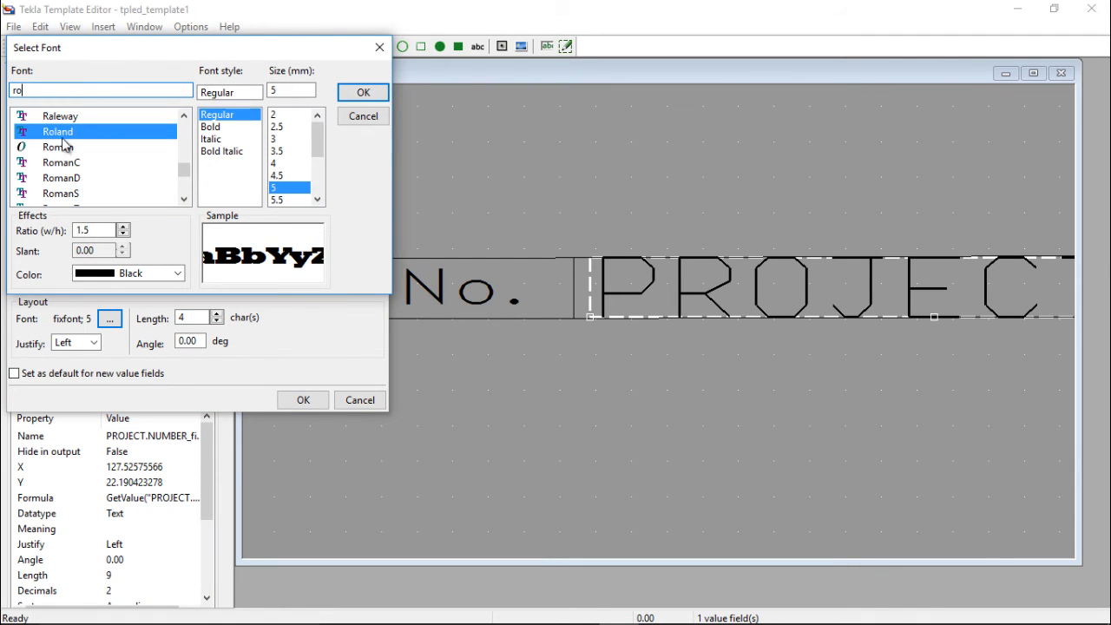
left_click(66, 180)
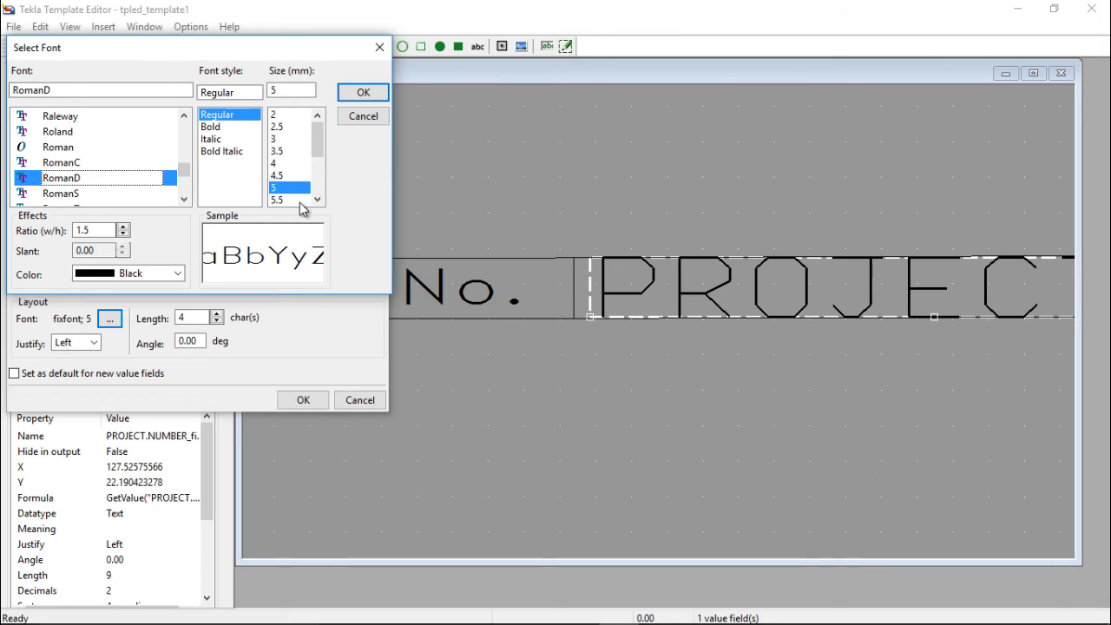
left_click(275, 140)
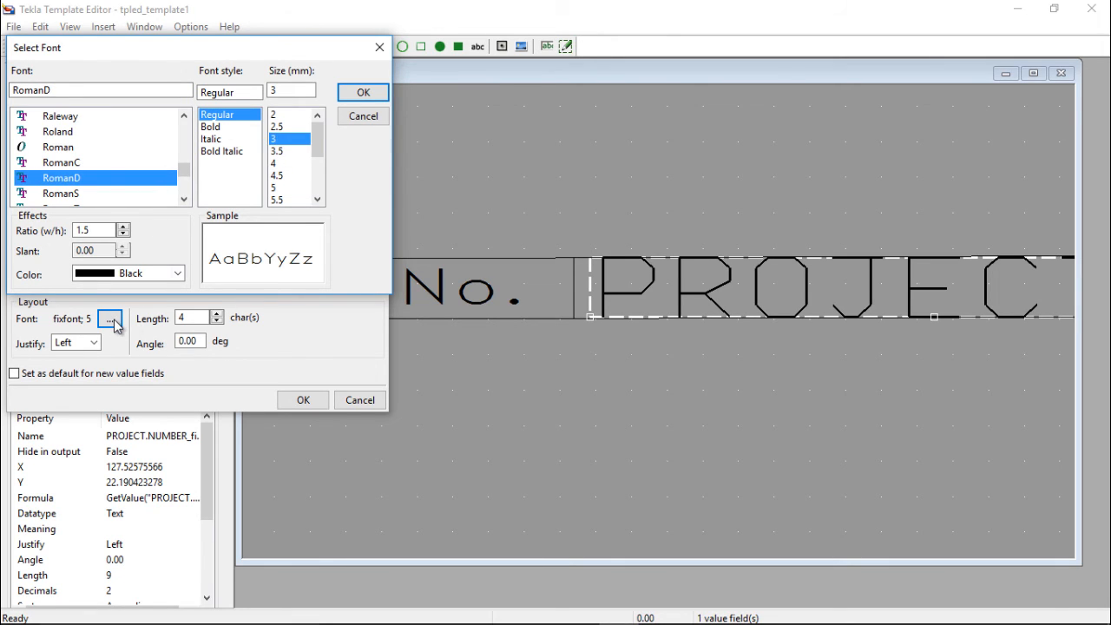
left_click(356, 96)
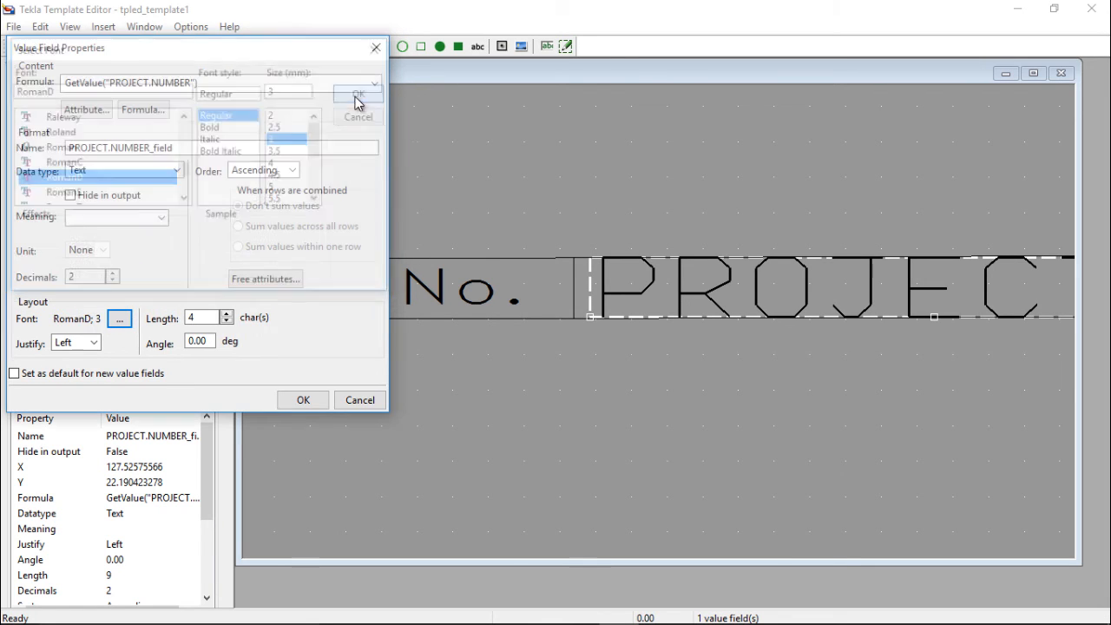
left_click(302, 400)
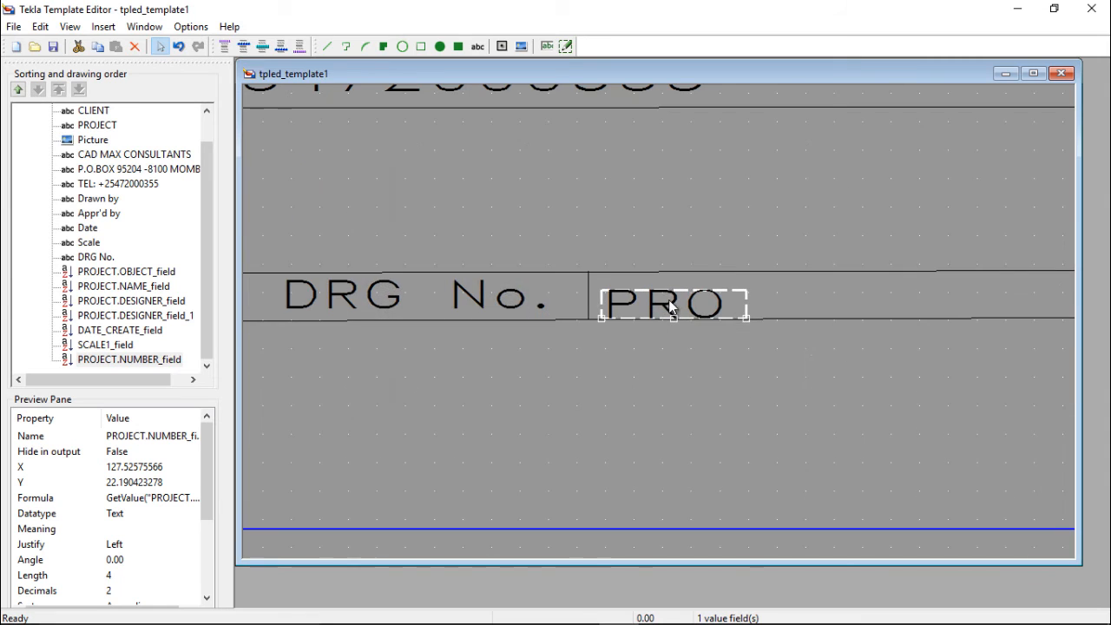
Nudge the PRO field slightly up and right beside DRG No.
left_click_drag(674, 299, 679, 276)
left_click(695, 222)
scroll(719, 302, "down", 5)
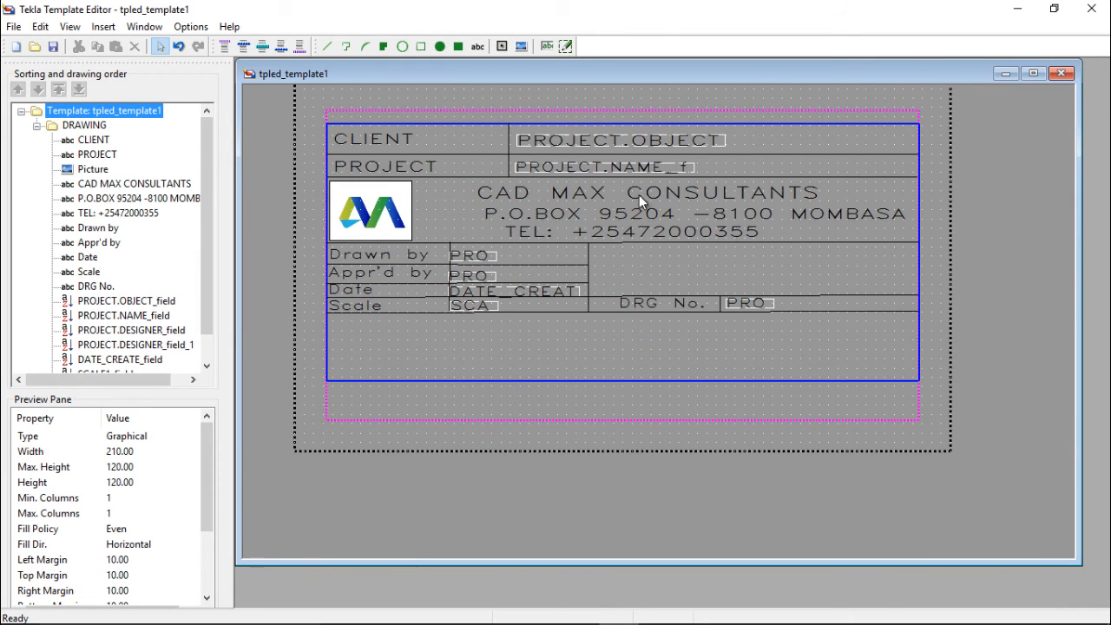
Change Rectangle_1 framing the title block's fields from green to black.
left_click(421, 46)
scroll(329, 157, "up", 5)
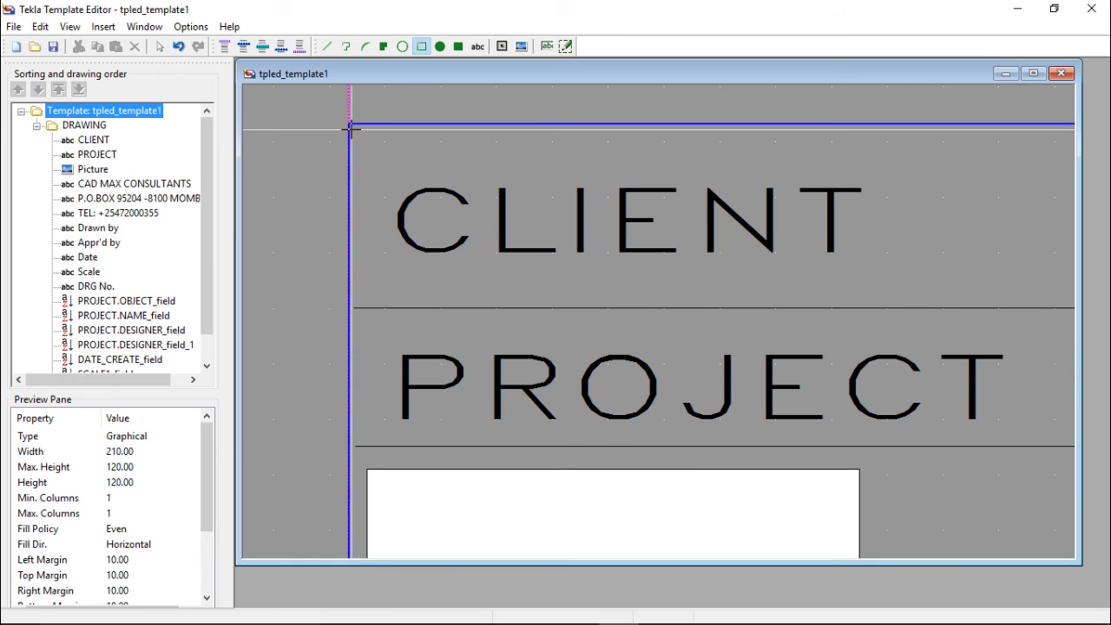
left_click(348, 125)
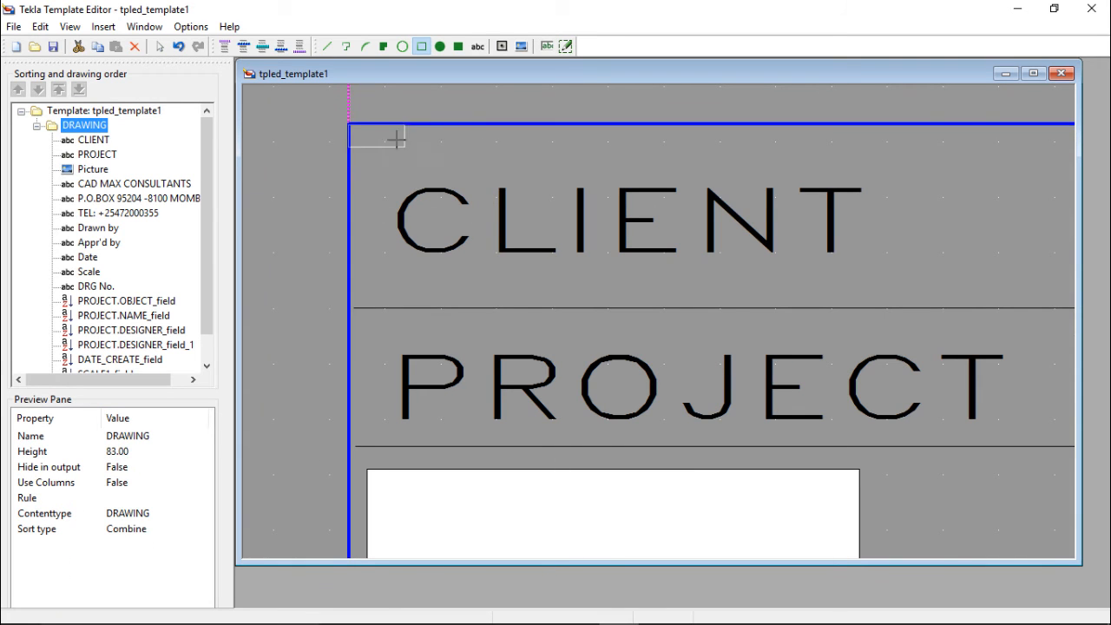
scroll(397, 136, "down", 3)
scroll(414, 136, "down", 1)
scroll(291, 115, "up", 3)
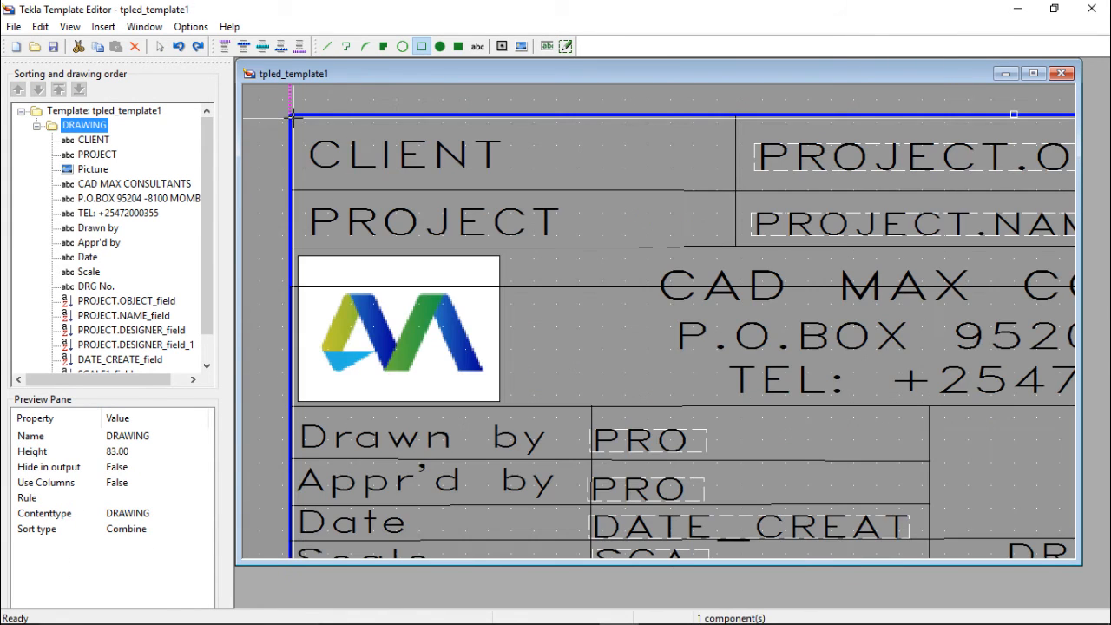
scroll(291, 115, "down", 3)
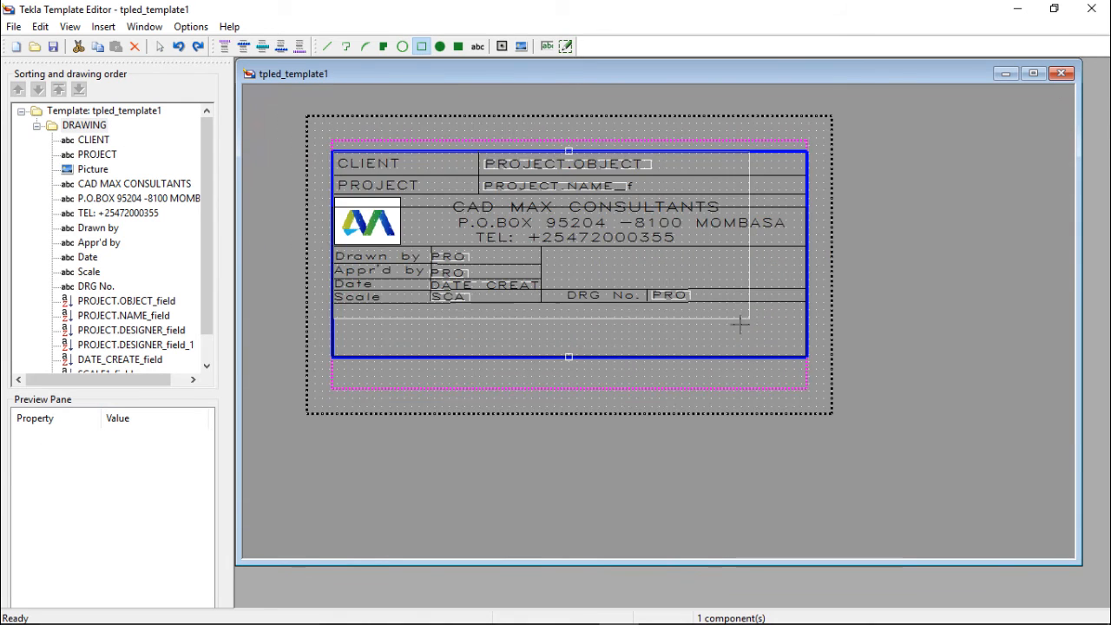
scroll(816, 358, "up", 2)
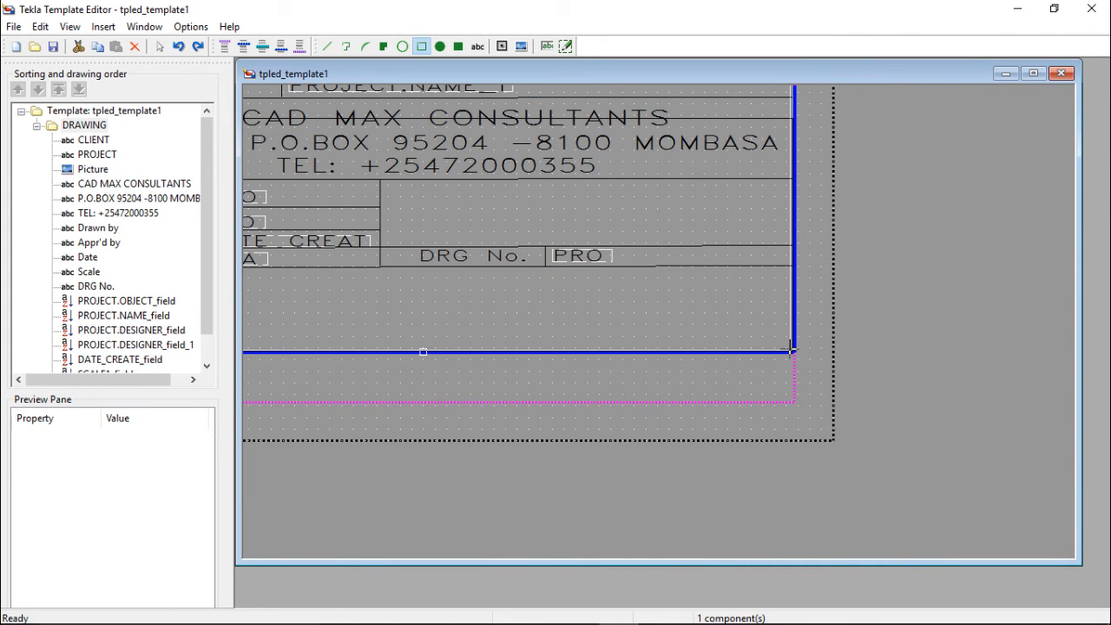
left_click_drag(791, 349, 791, 266)
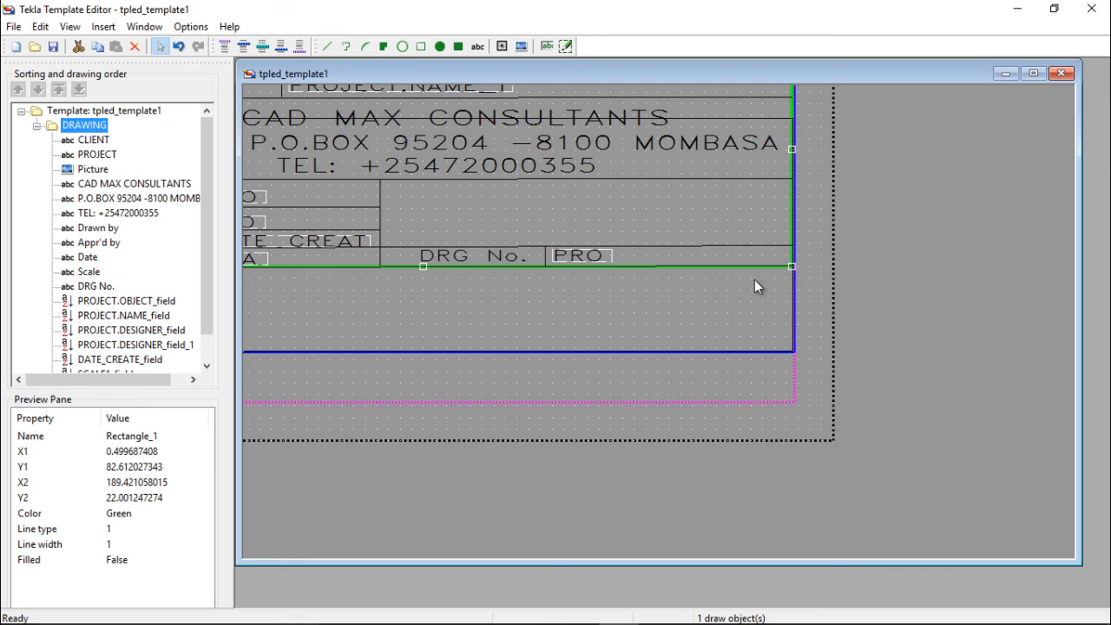
double_click(746, 266)
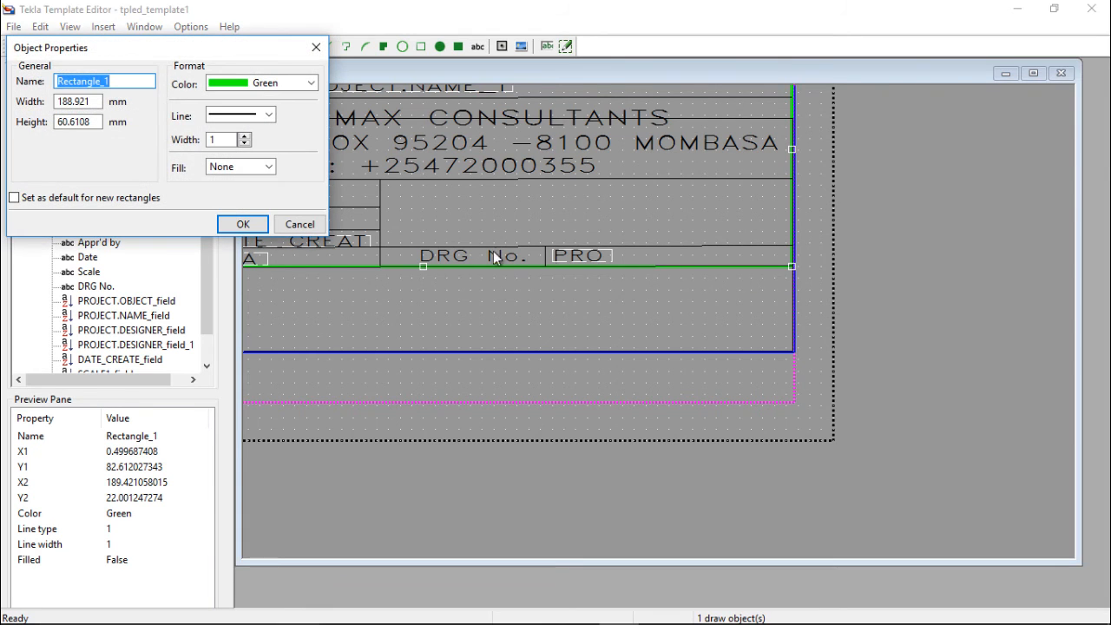
left_click(292, 83)
left_click(273, 100)
left_click(246, 223)
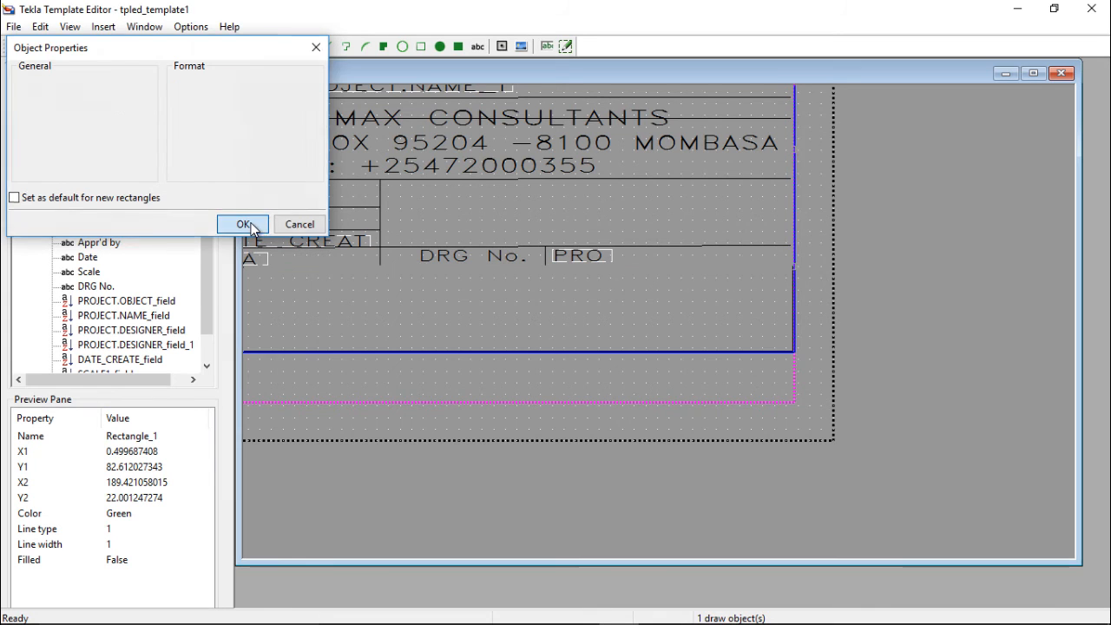
scroll(777, 323, "down", 3)
scroll(458, 272, "up", 2)
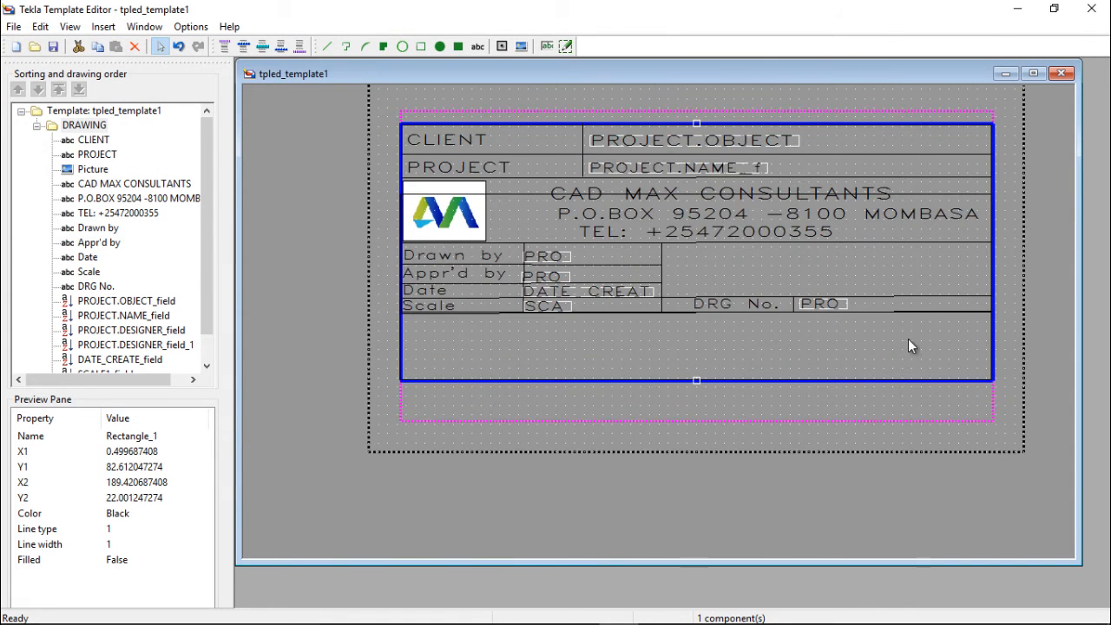
scroll(982, 314, "up", 1)
scroll(972, 319, "up", 1)
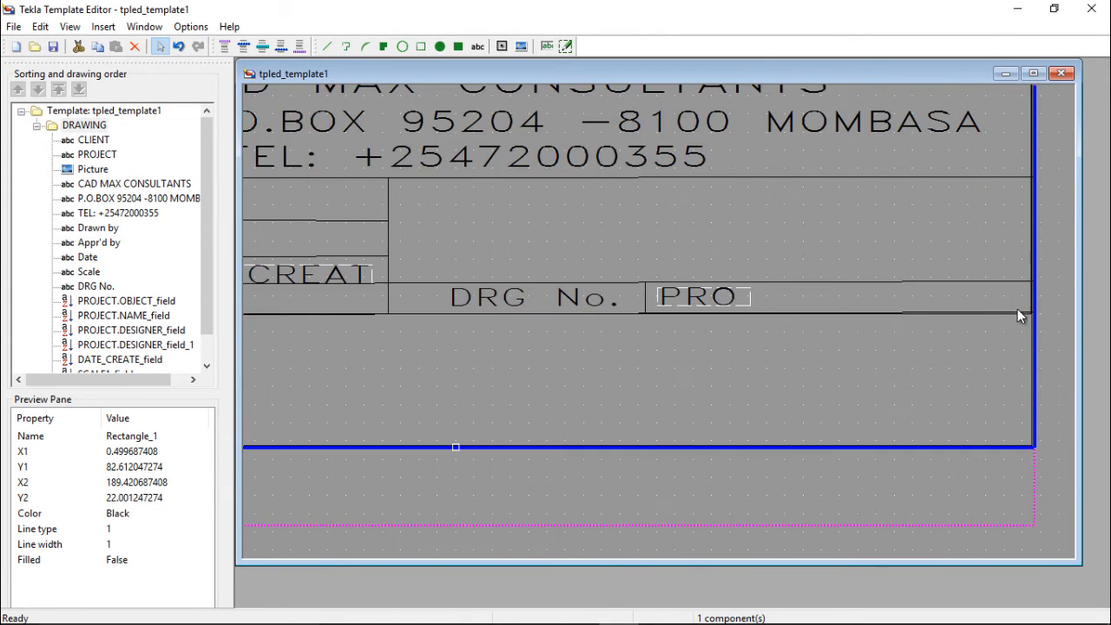
Inspect the line under DRG No. and the 189.44 × 60 mm outer rectangle properties.
double_click(1022, 313)
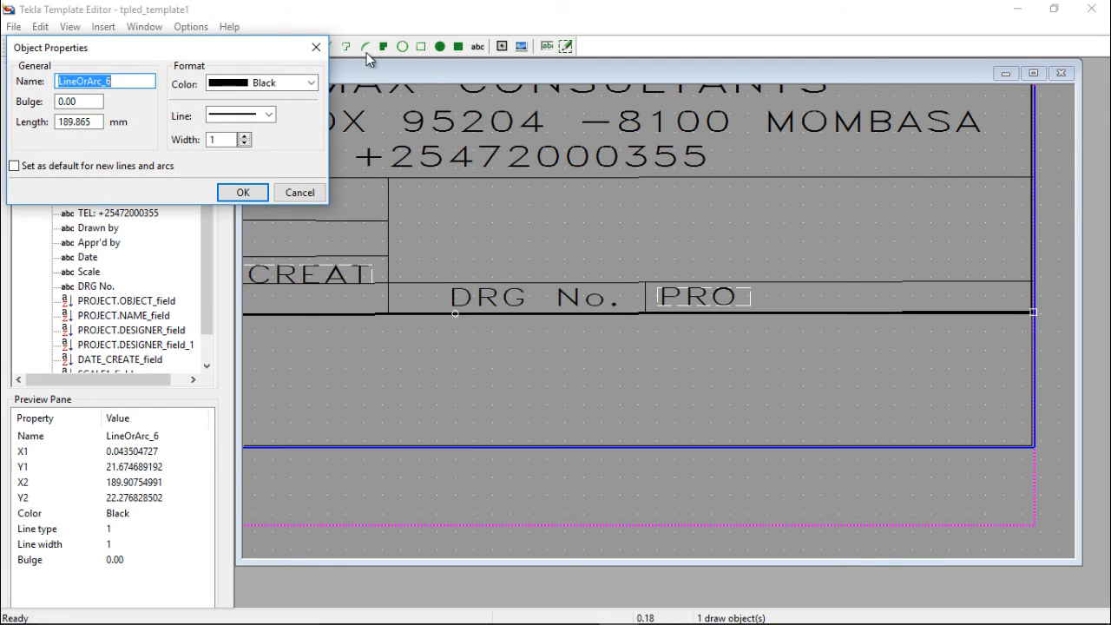
left_click(316, 47)
double_click(907, 446)
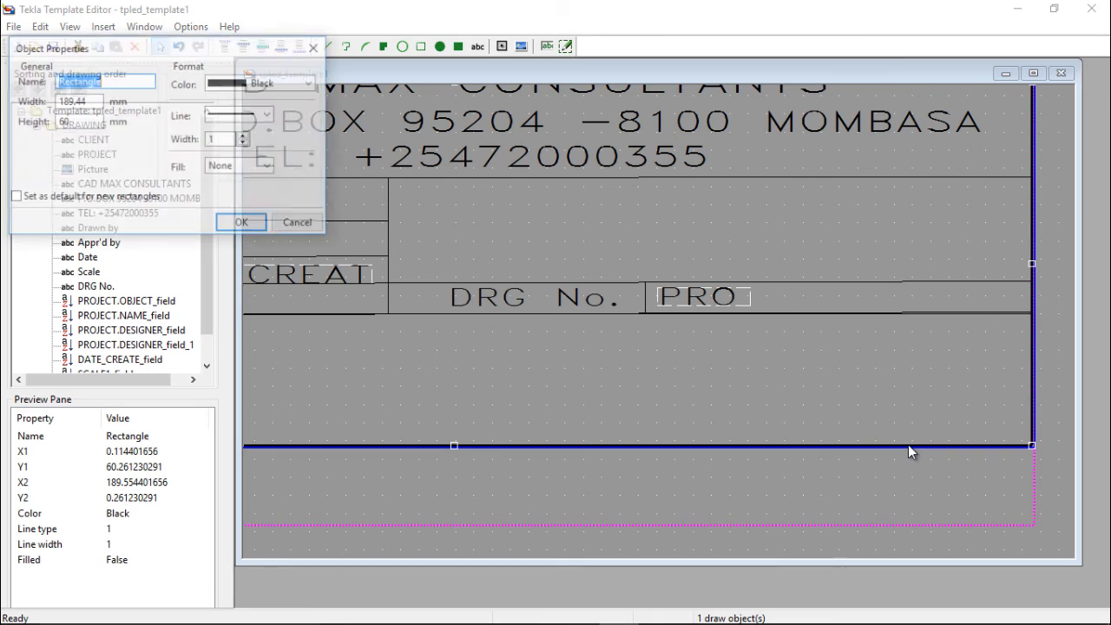
left_click(84, 124)
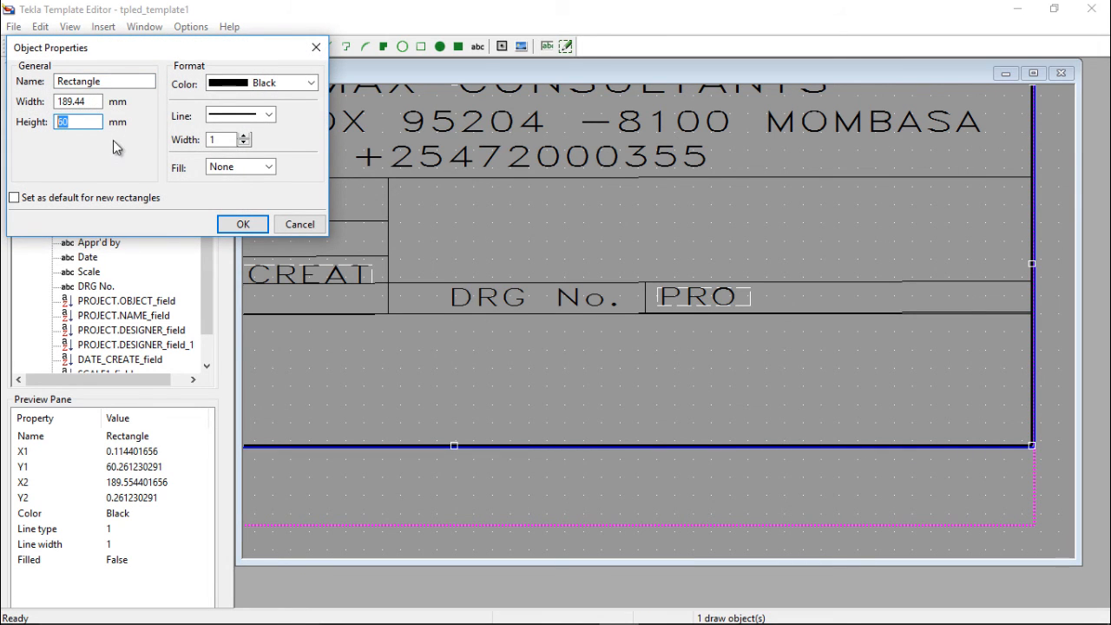
left_click(235, 224)
scroll(815, 335, "down", 3)
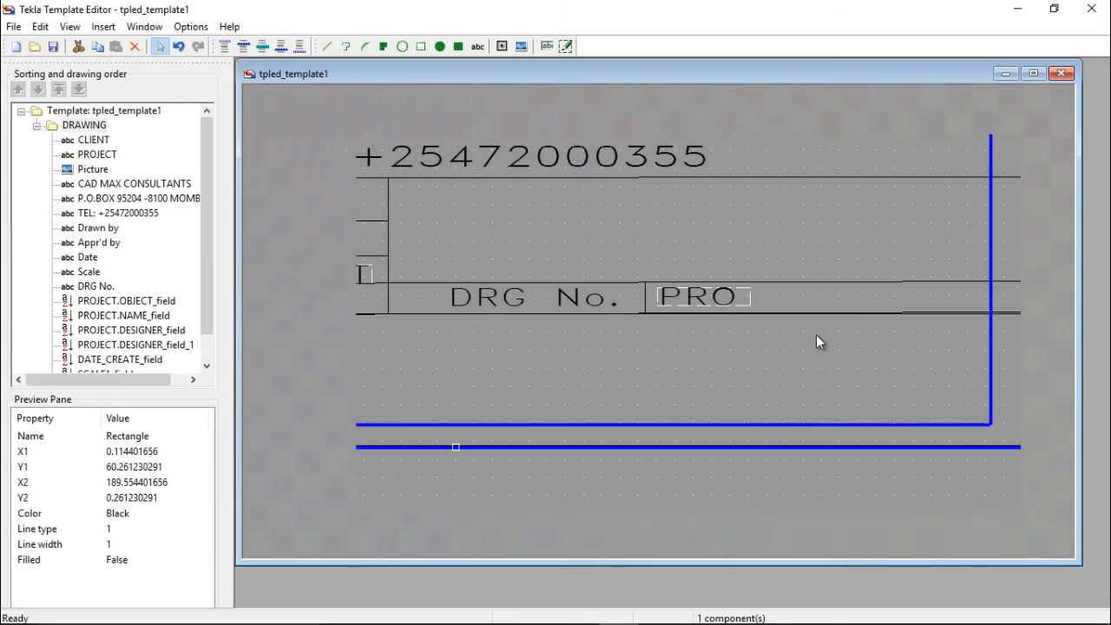
Set page Height and View height to 60, accepting the 103 mm minimum.
double_click(893, 183)
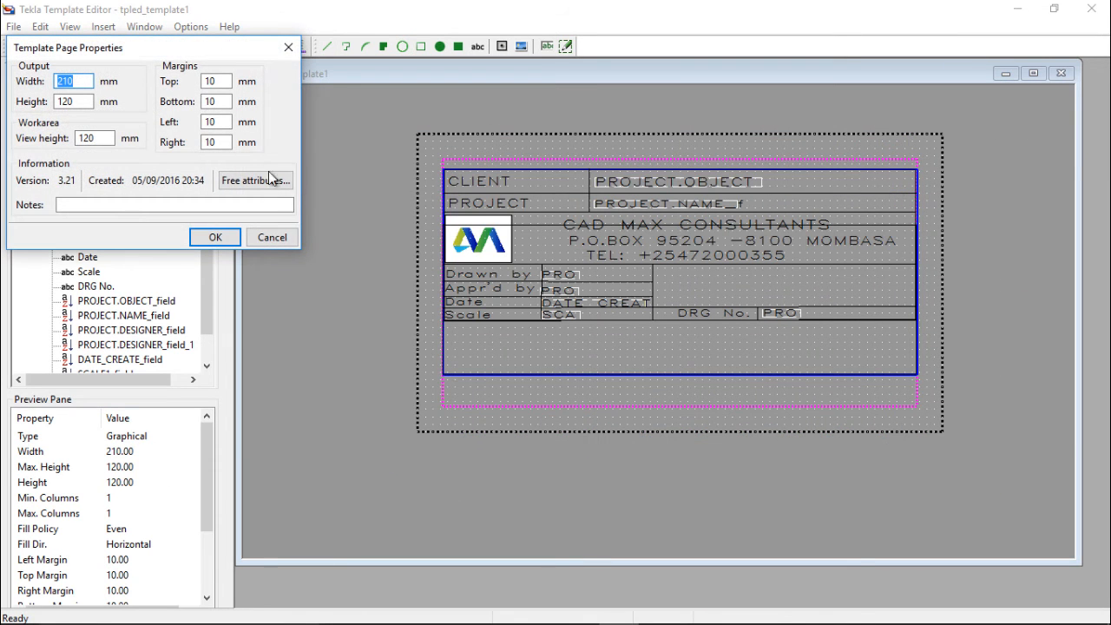
left_click_drag(82, 104, 56, 104)
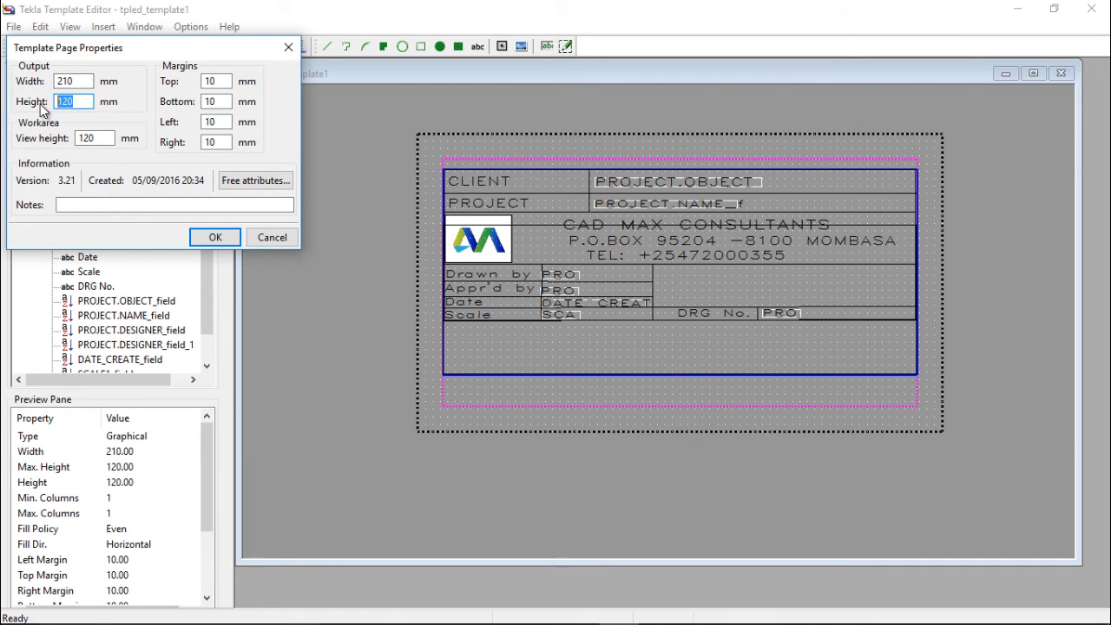
type("60")
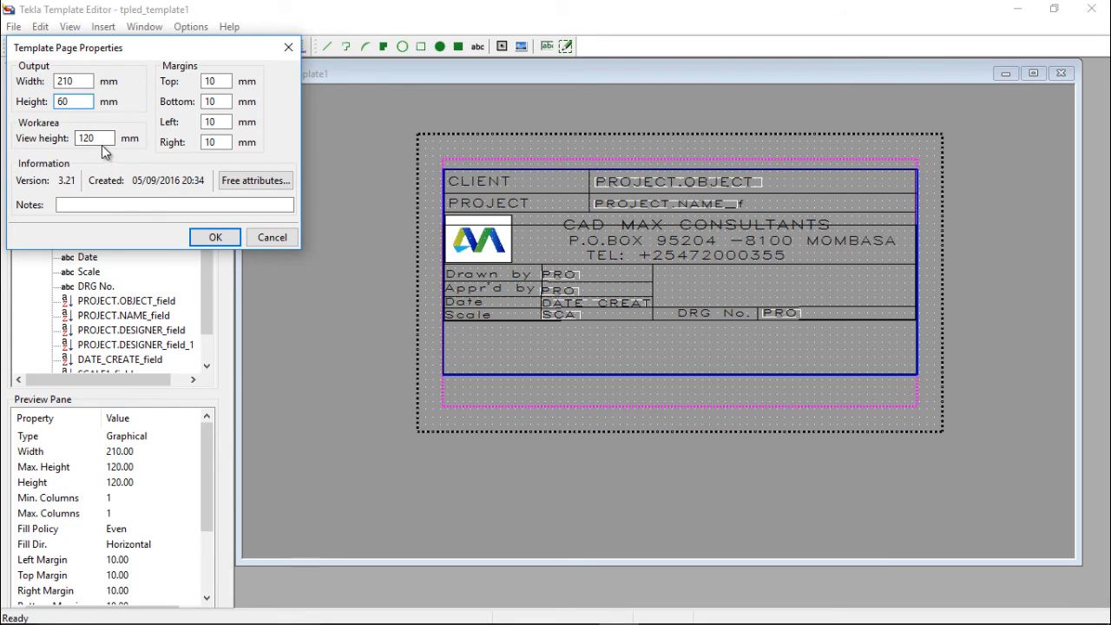
left_click_drag(102, 142, 68, 148)
type("60")
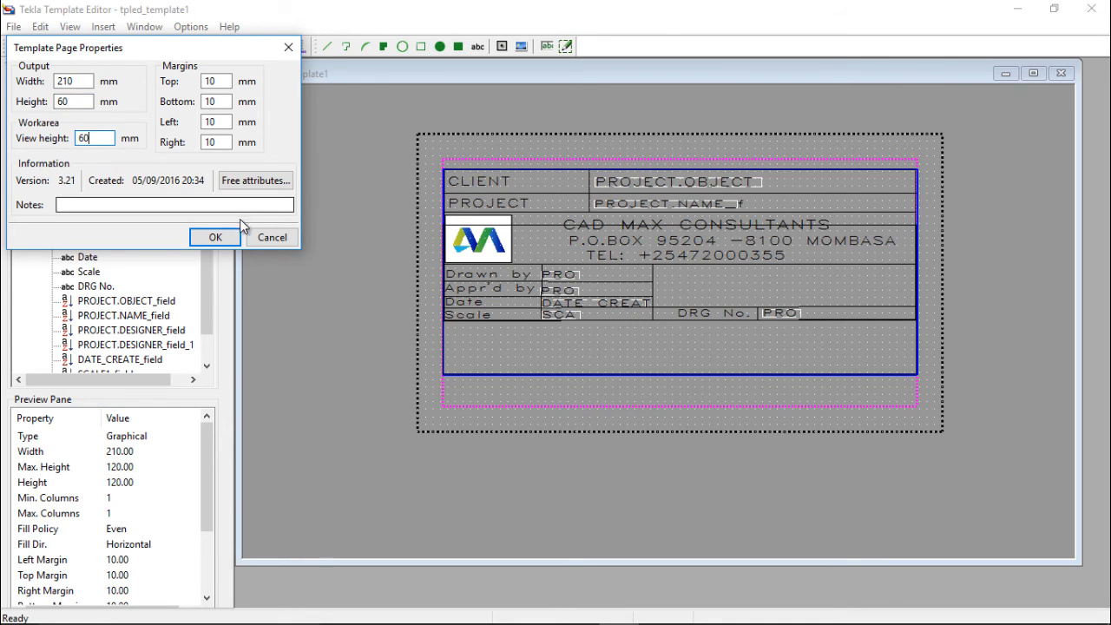
left_click(215, 237)
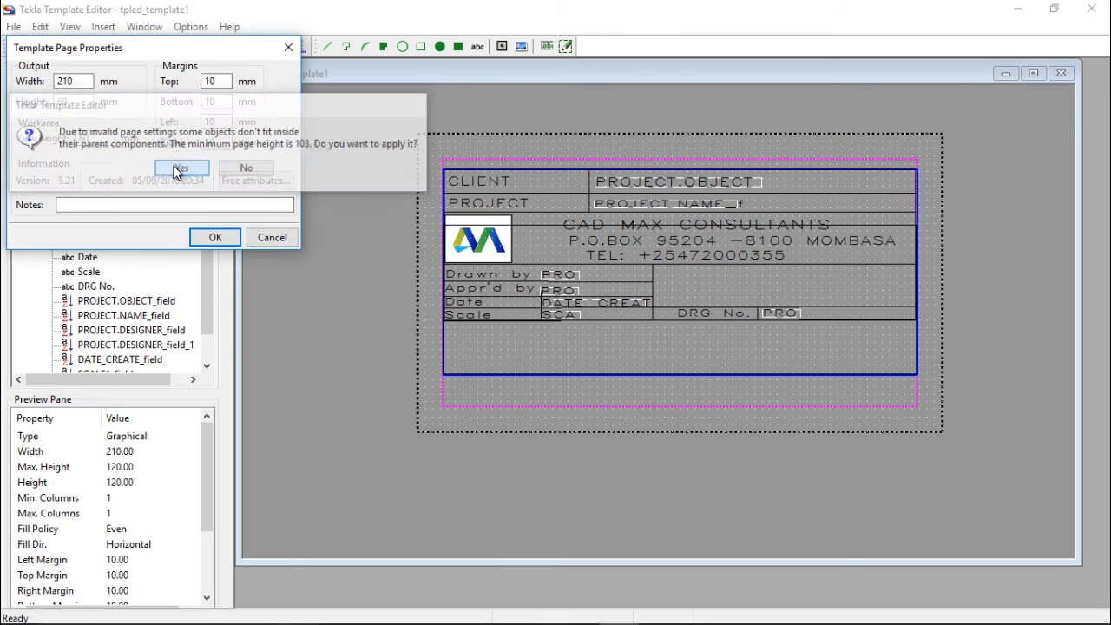
left_click(182, 167)
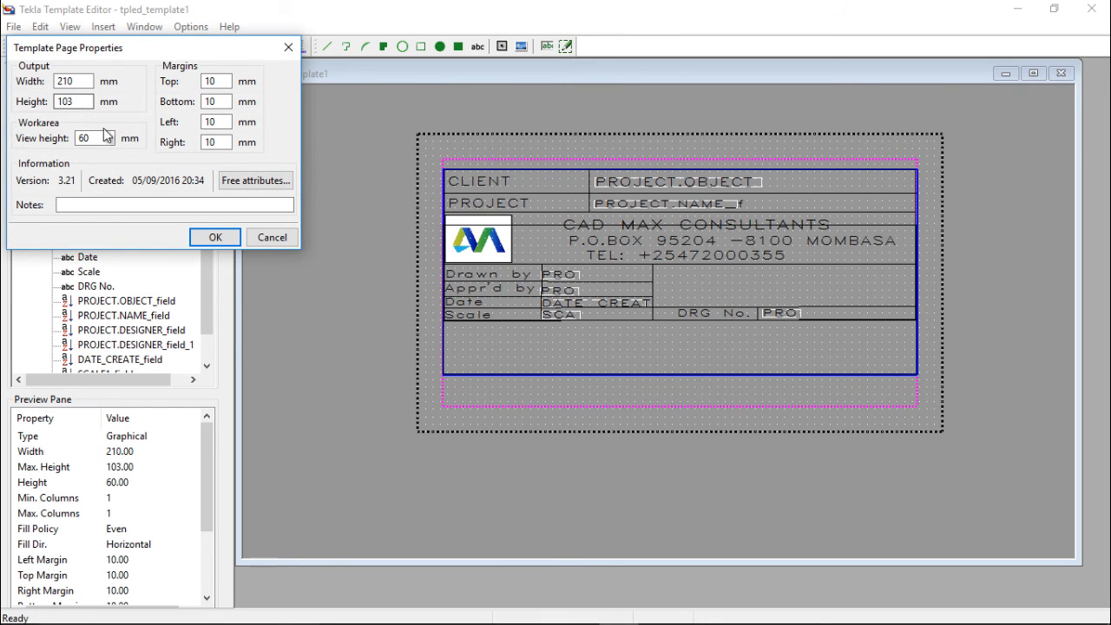
left_click(212, 236)
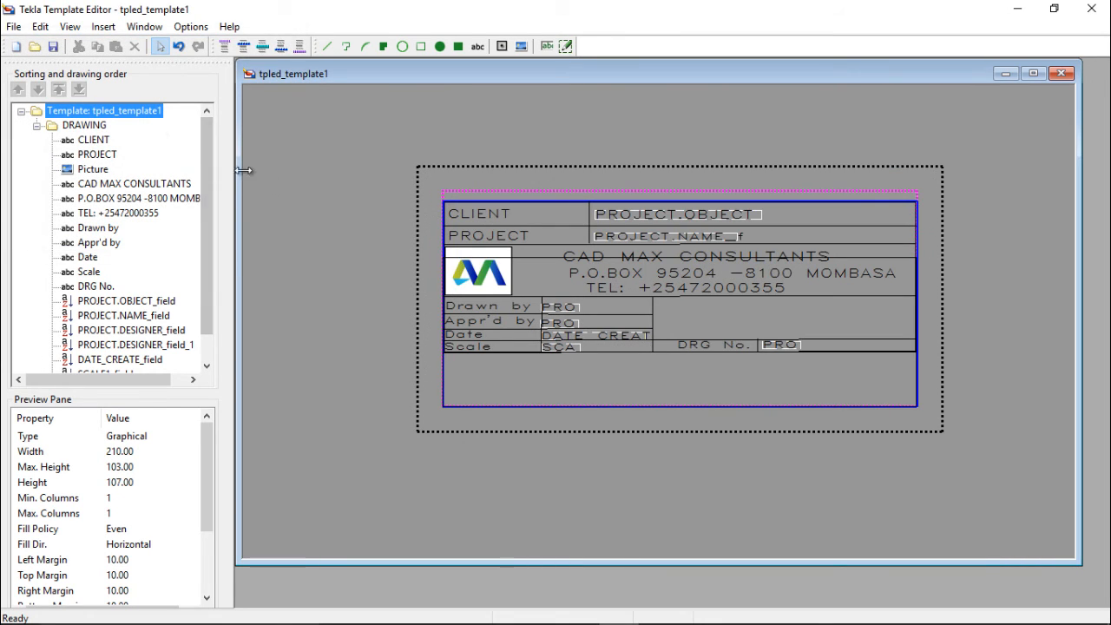
Glance at the DRAWING section properties, then reopen page properties showing 103 mm height.
double_click(917, 396)
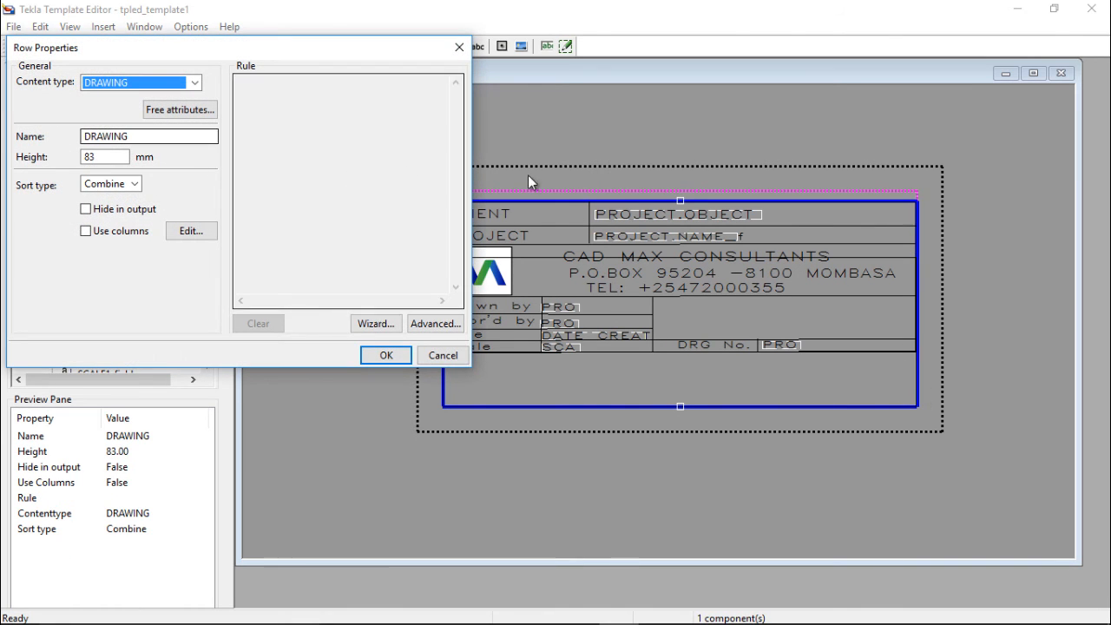
left_click(459, 46)
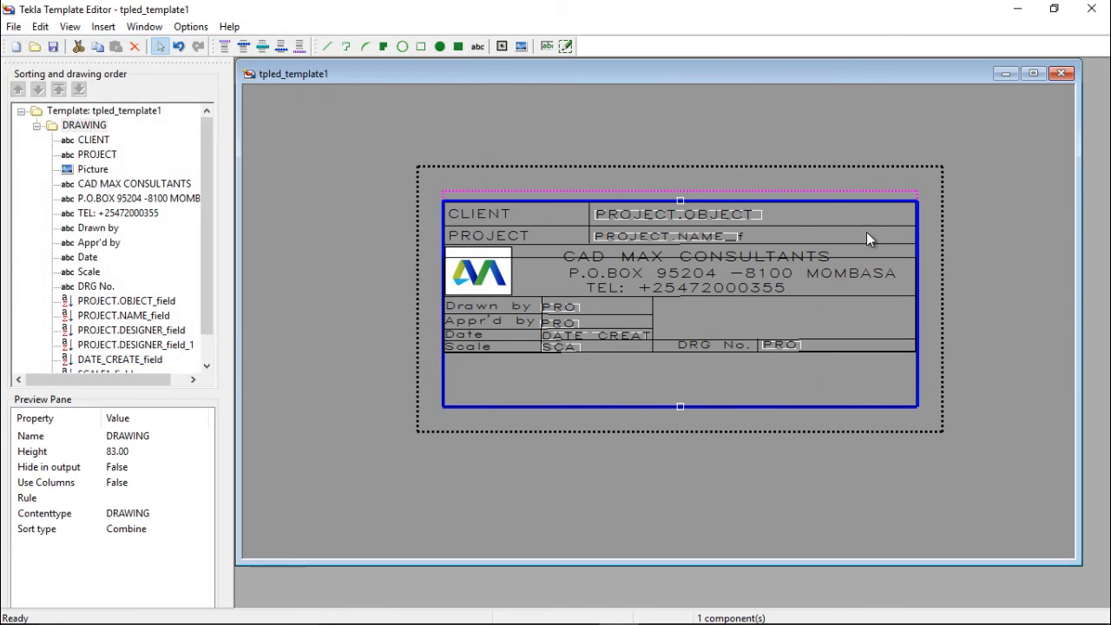
double_click(867, 212)
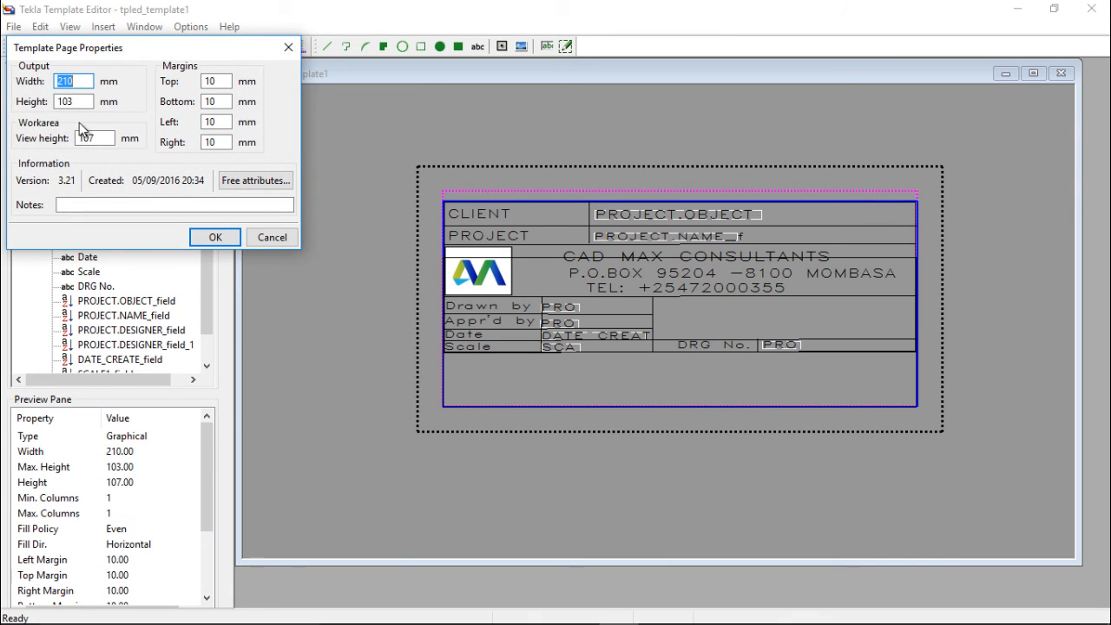
double_click(78, 102)
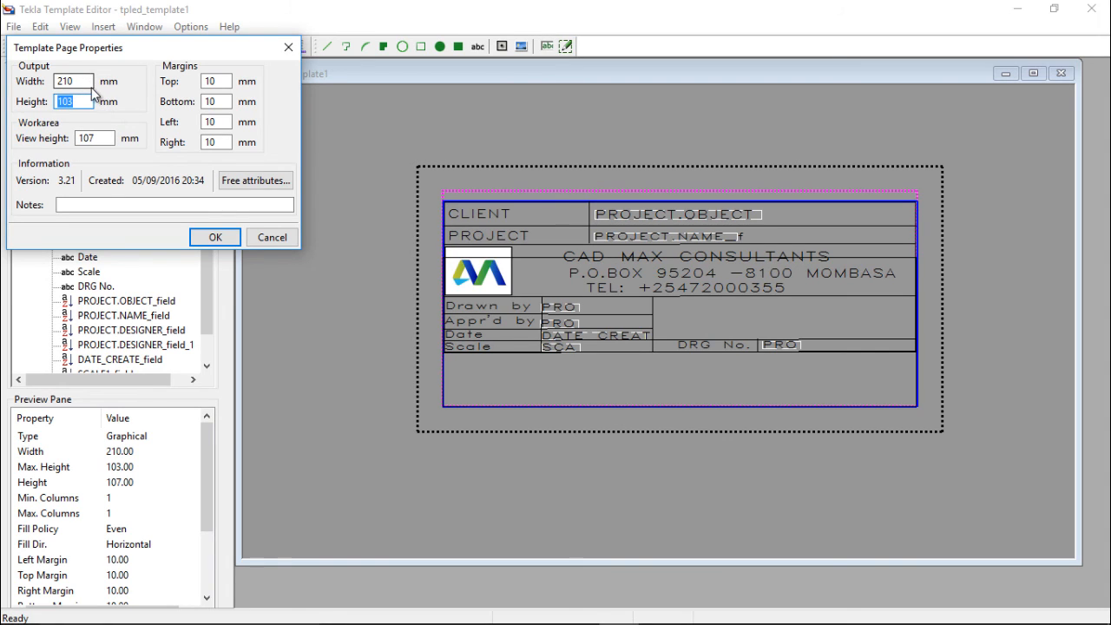
Enter page Height and View height of 60 and set top, bottom, left and right margins to 0.
type("60")
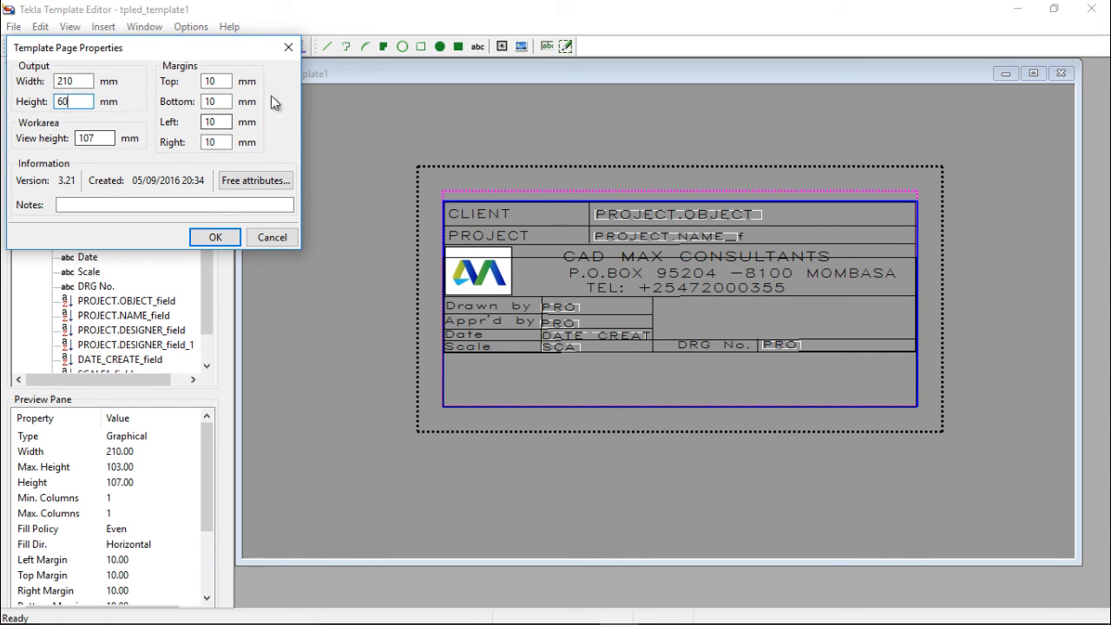
key("Tab")
type("60")
double_click(225, 81)
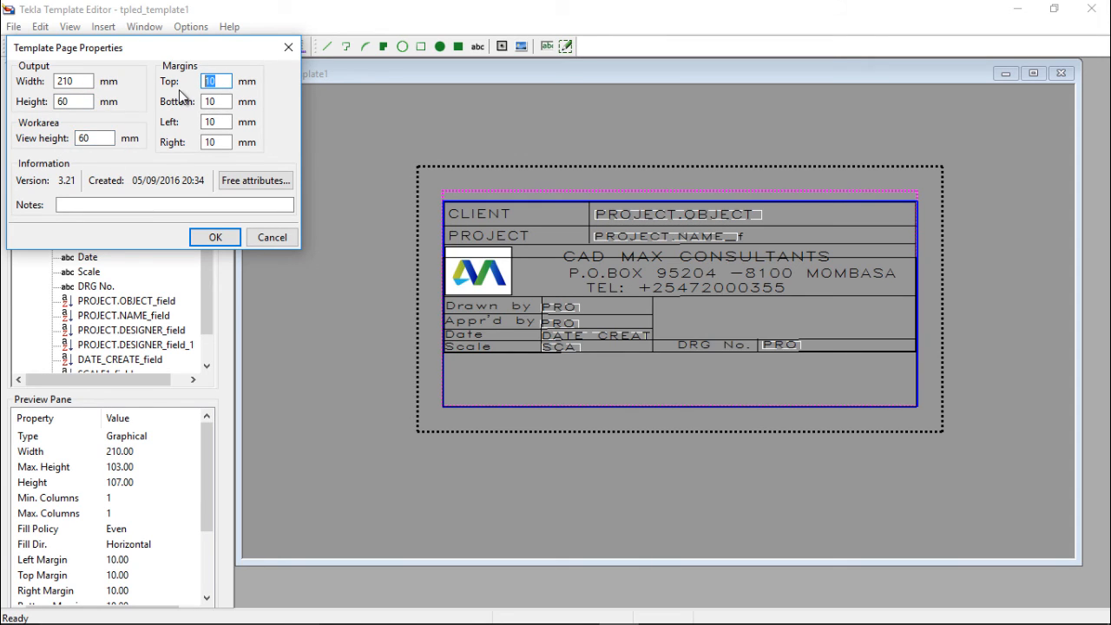
type("0")
key("Tab")
type("0")
key("Tab")
type("0")
key("Tab")
type("0")
Apply the page settings, accepting the 83 mm minimum page height.
left_click(210, 240)
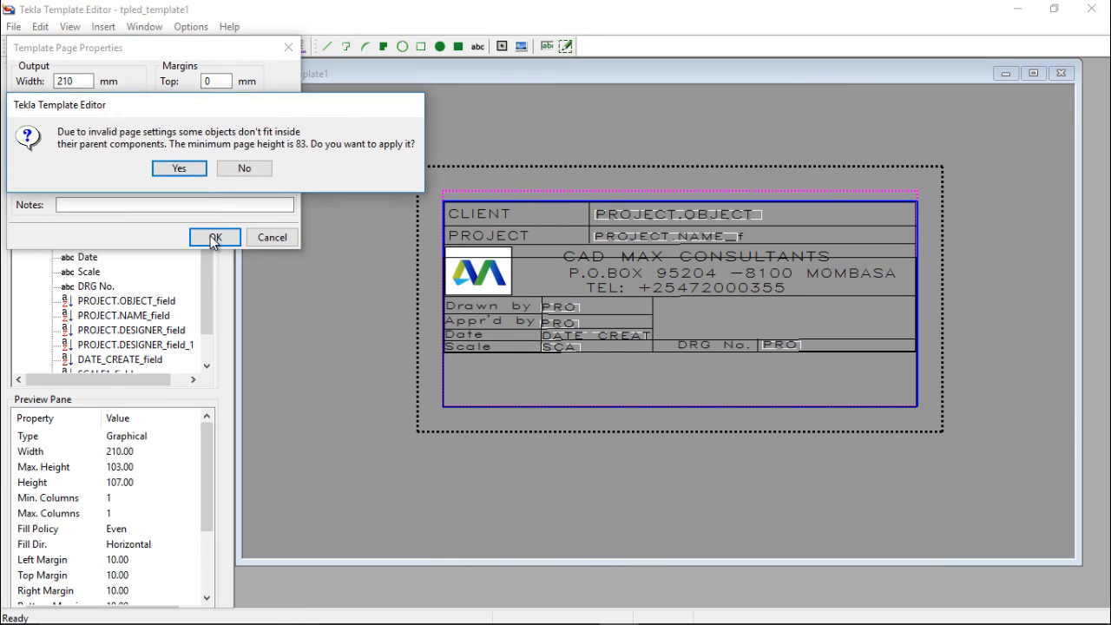
left_click(180, 168)
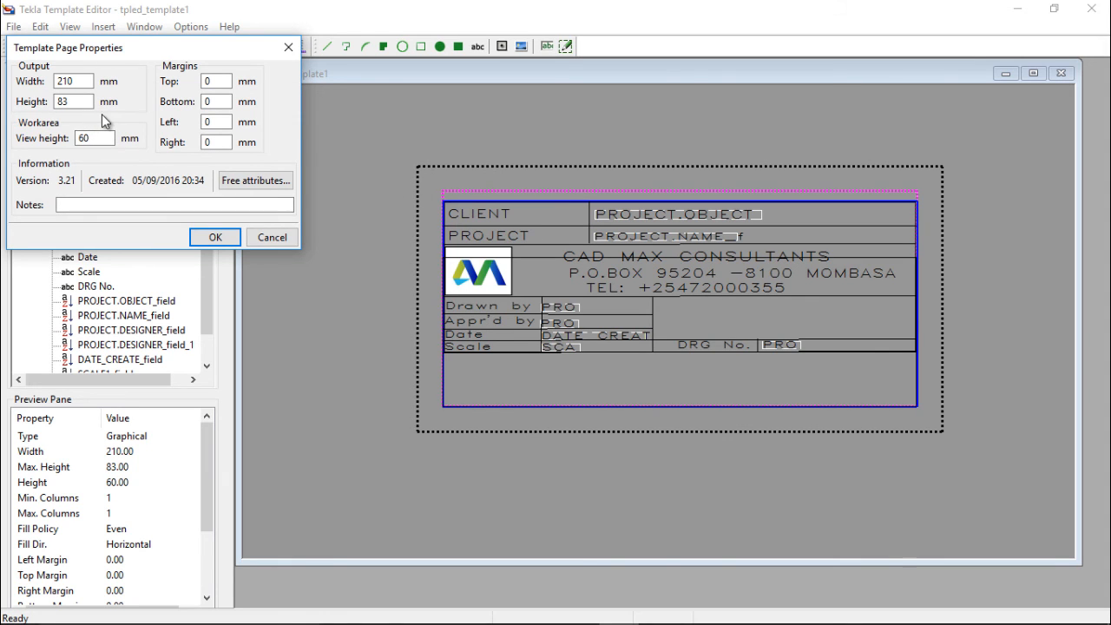
left_click(216, 239)
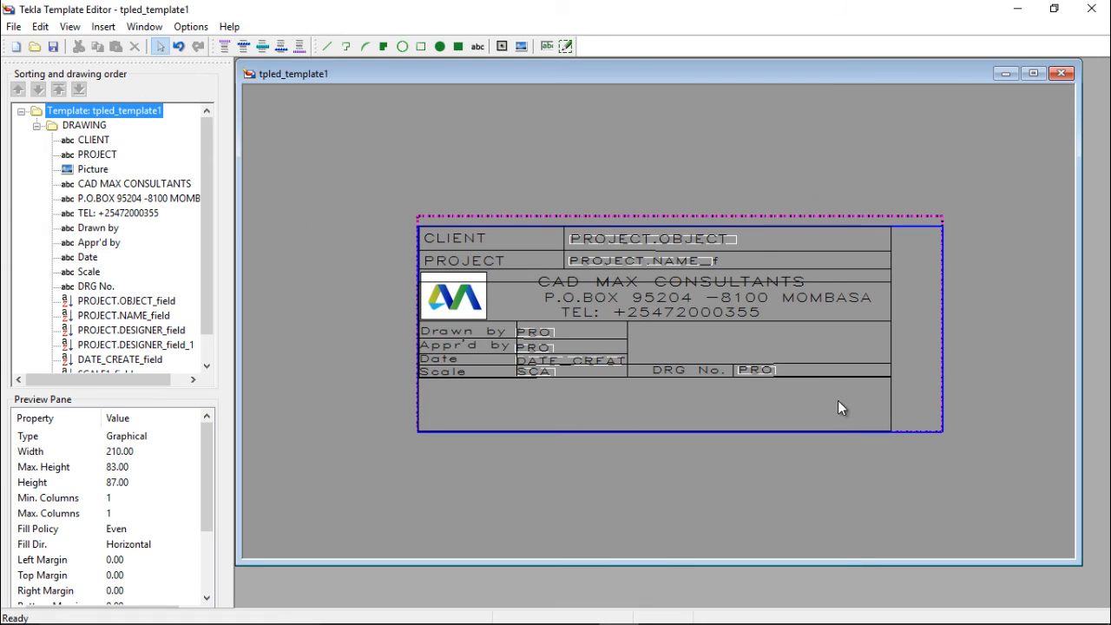
Zoom in to inspect the block's horizontal border line, selecting and then deselecting it.
scroll(837, 400, "up", 1)
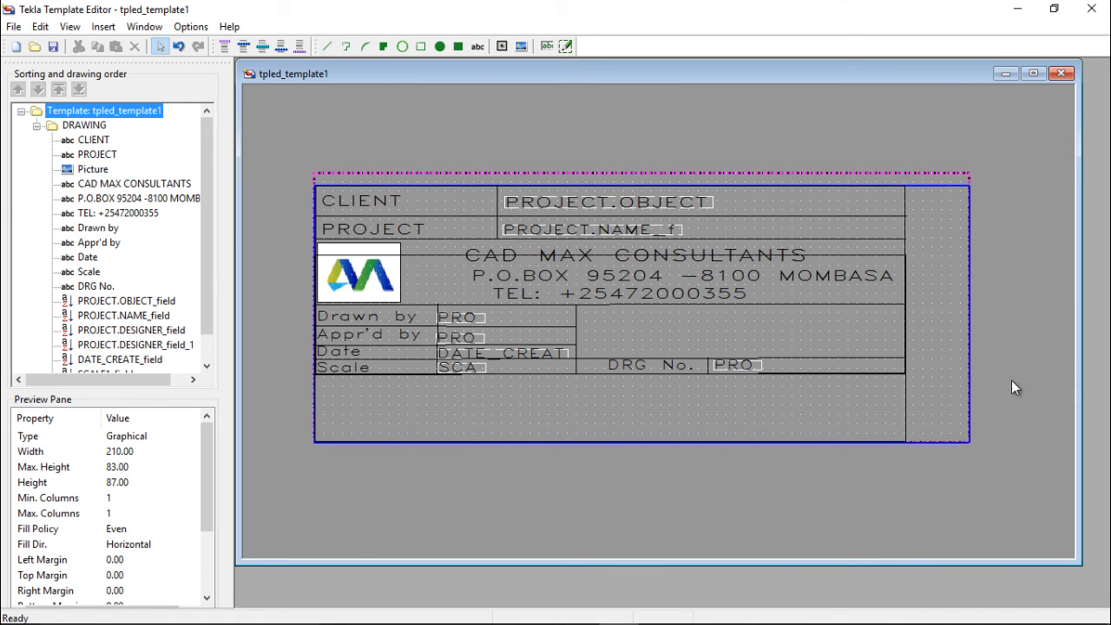
scroll(929, 291, "up", 4)
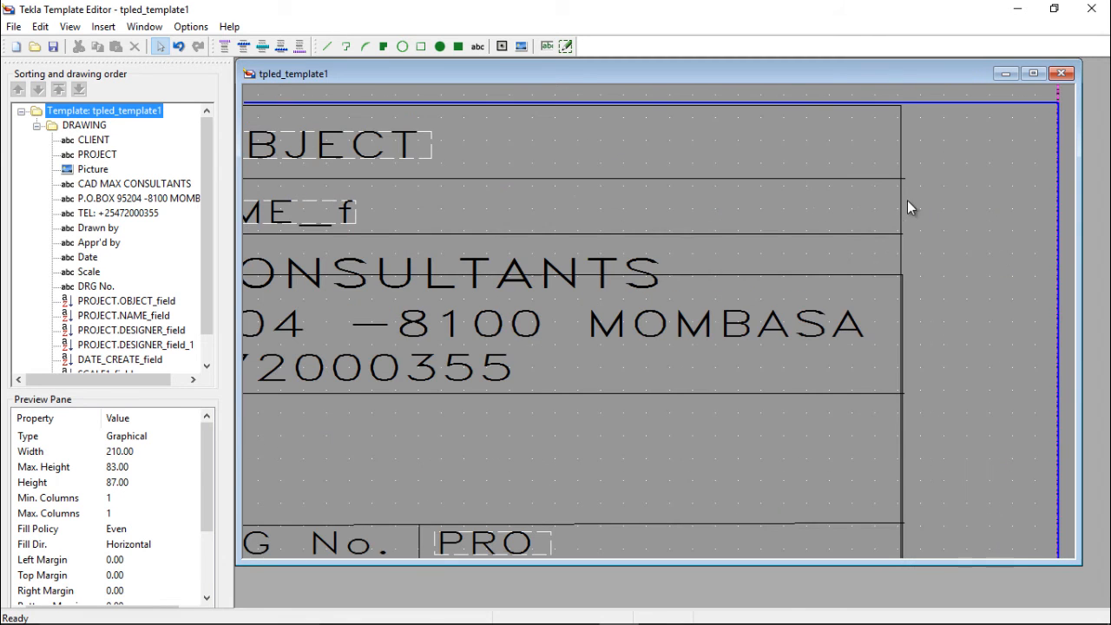
left_click(894, 179)
scroll(897, 180, "up", 3)
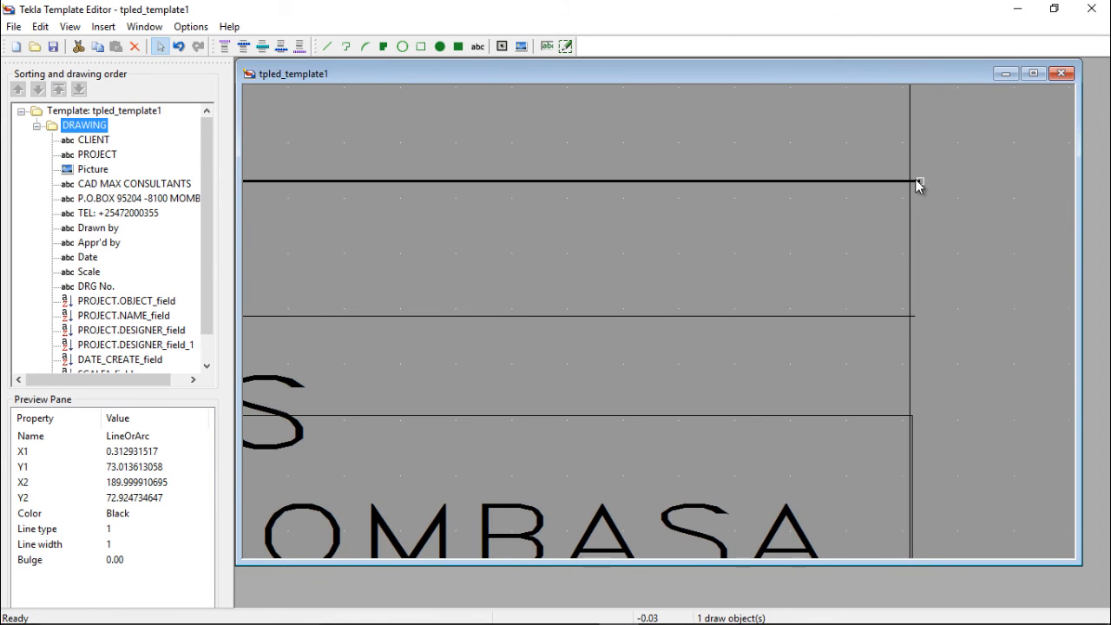
left_click(934, 189)
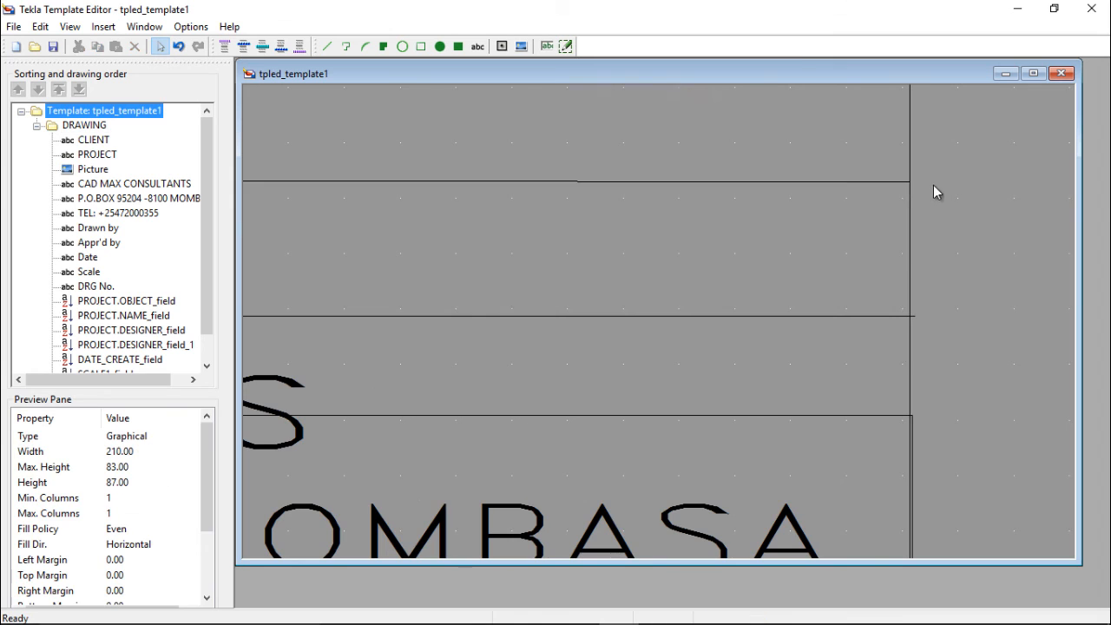
scroll(850, 178, "down", 3)
scroll(851, 175, "down", 6)
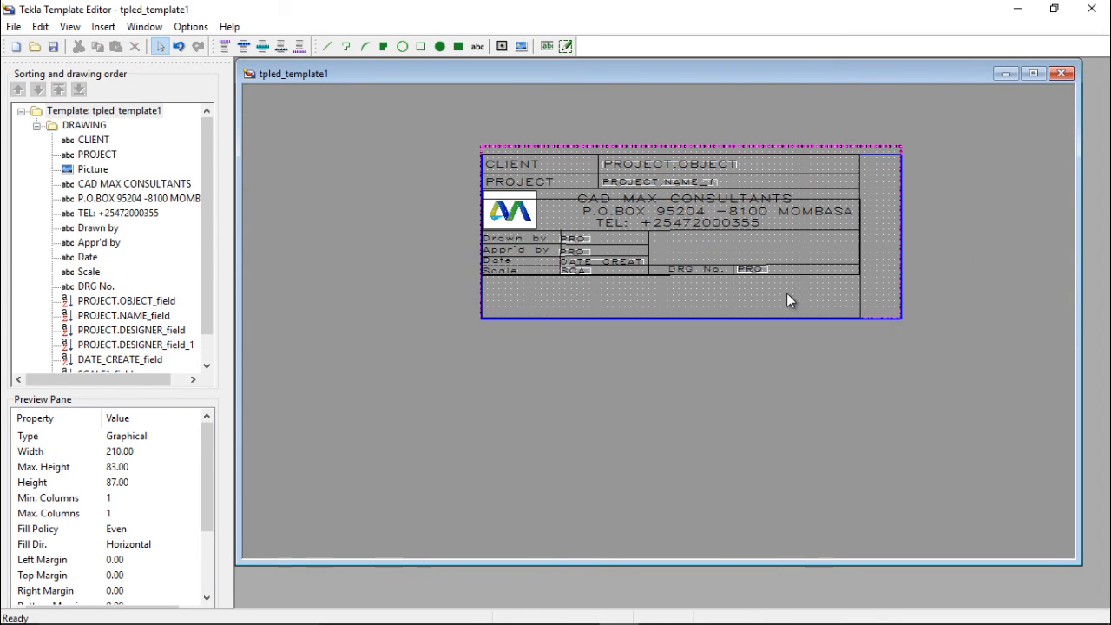
Set the page View height to 60 and accept the 83 mm minimum height.
double_click(654, 235)
double_click(59, 106)
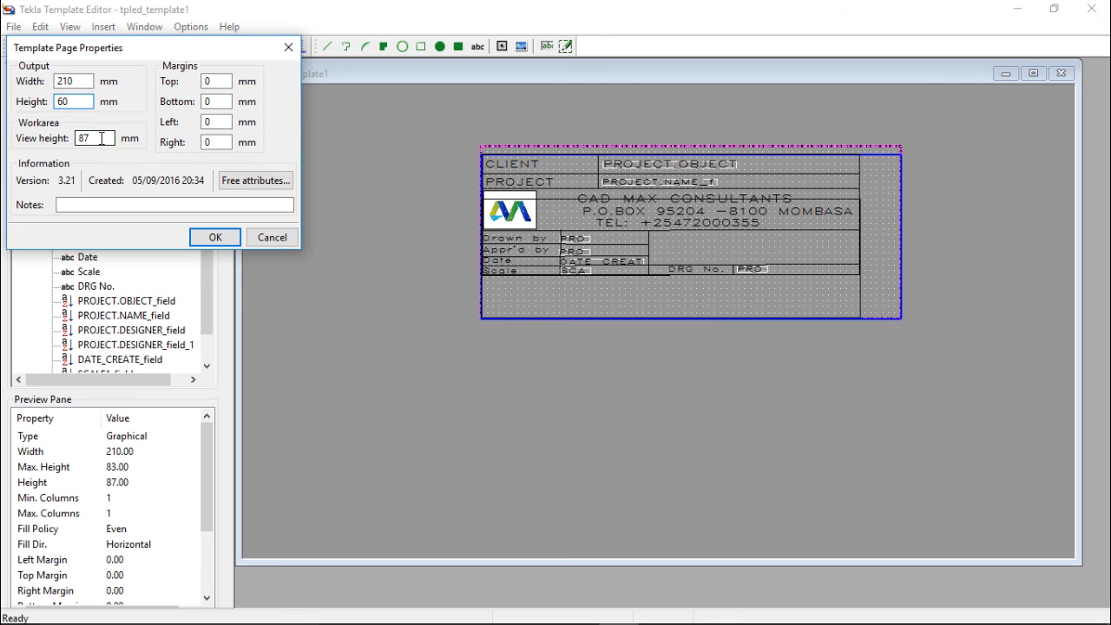
double_click(102, 138)
type("60")
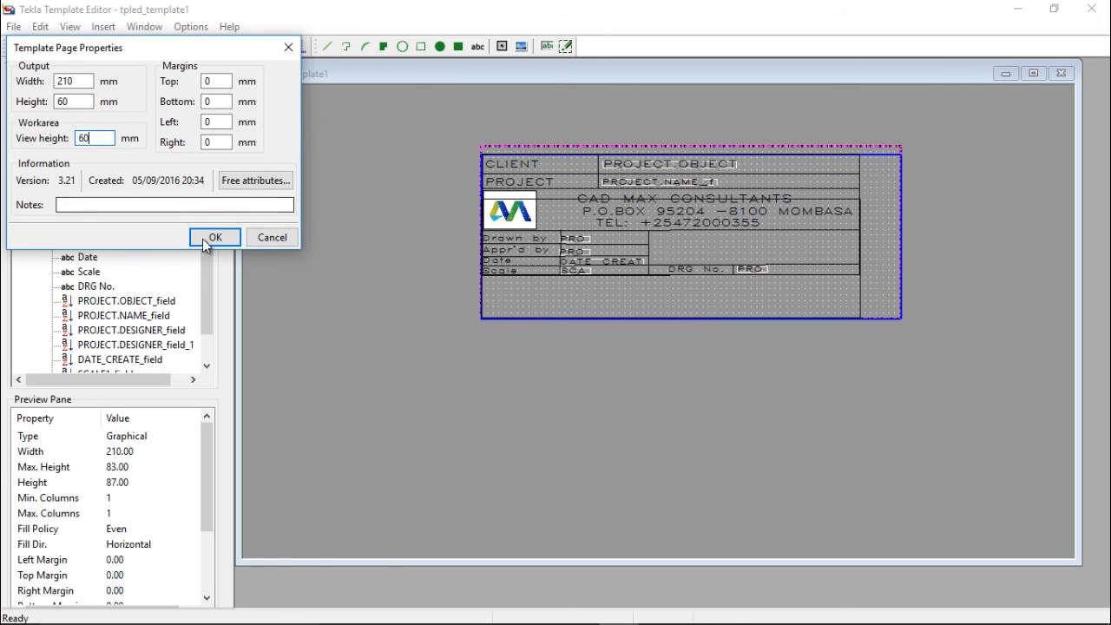
left_click(208, 239)
left_click(179, 170)
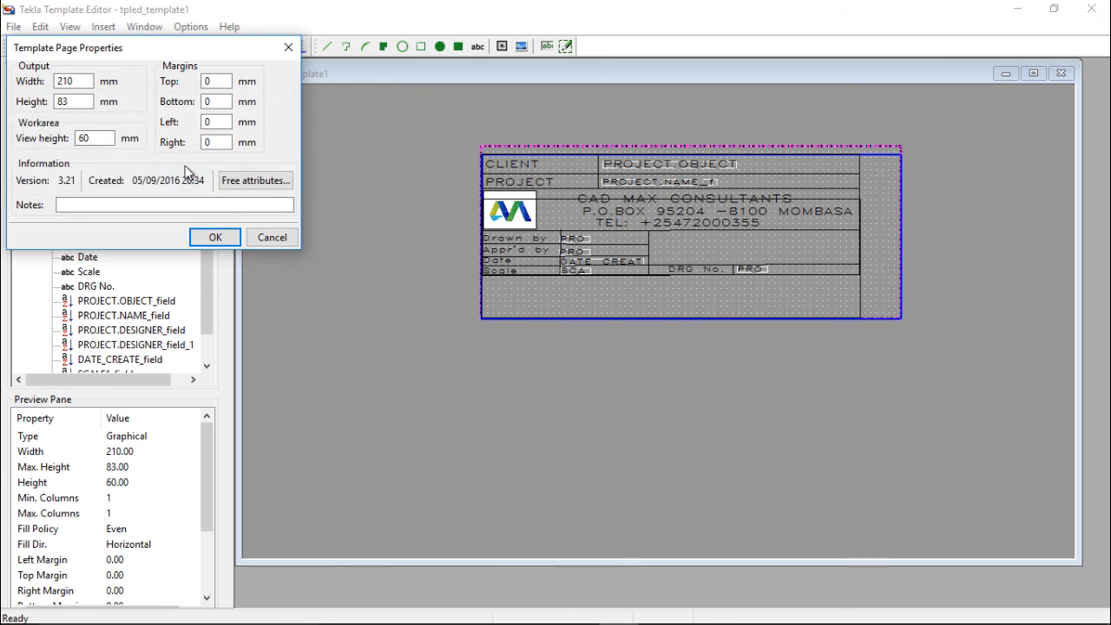
Shrink the page Width to 1, accepting the 189.909 mm minimum width.
double_click(78, 81)
type("178")
left_click(214, 236)
left_click(200, 169)
left_click(214, 237)
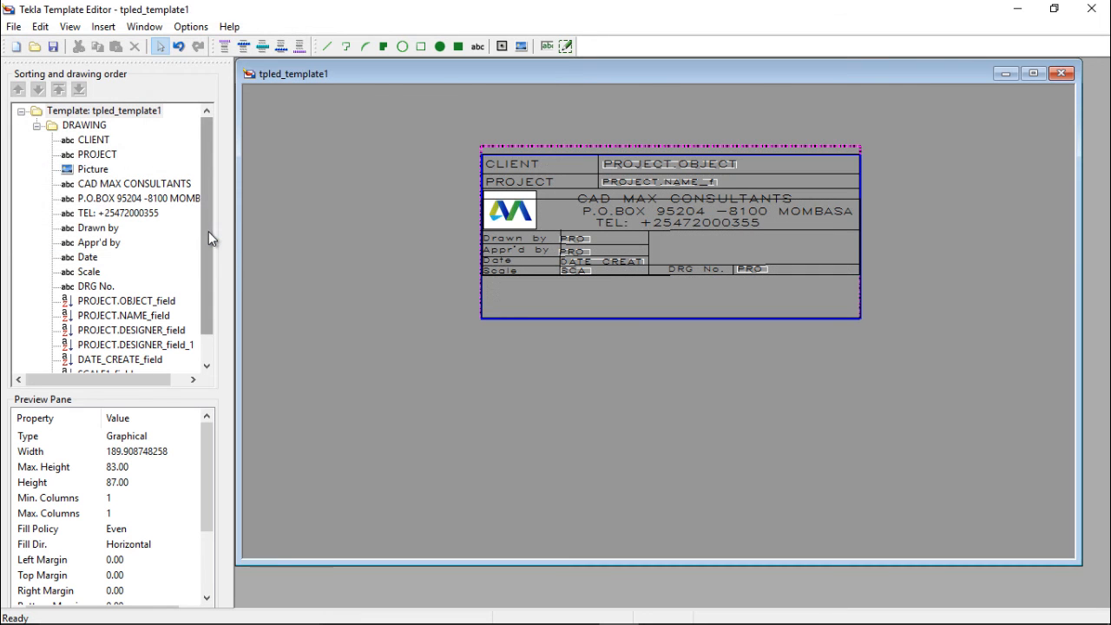
Check the DRAWING row properties and close them without changes.
scroll(765, 275, "up", 3)
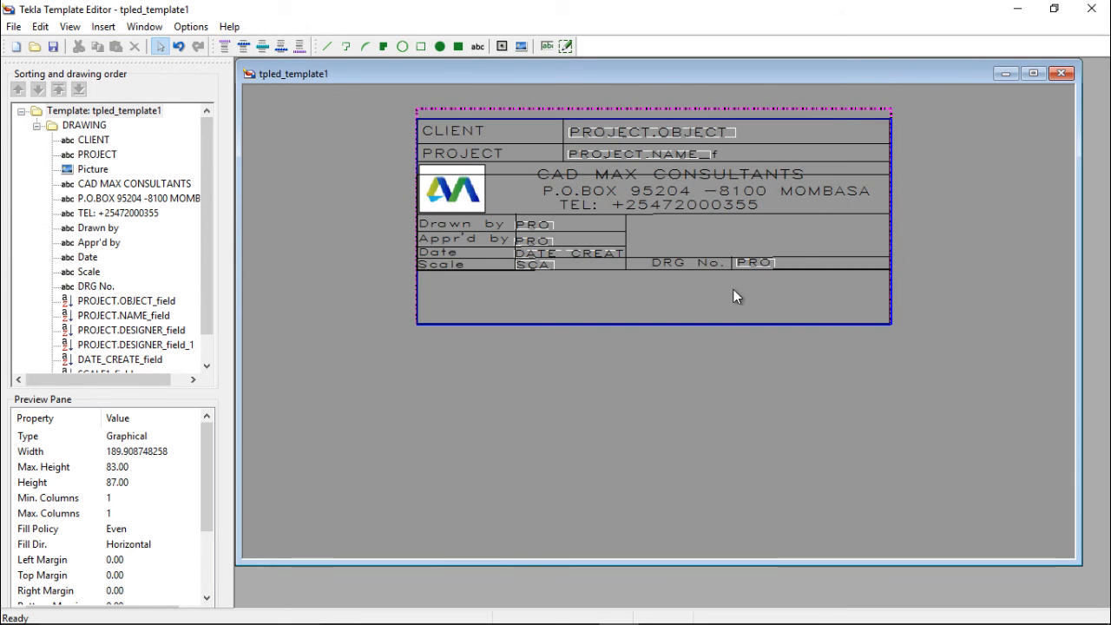
scroll(663, 339, "down", 2)
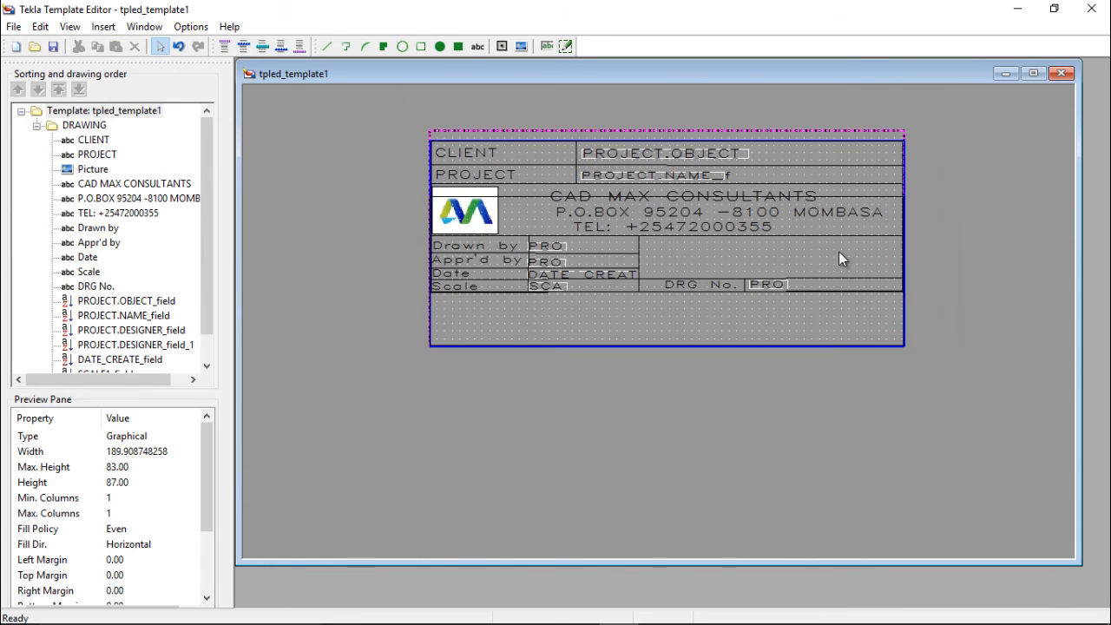
scroll(838, 255, "up", 1)
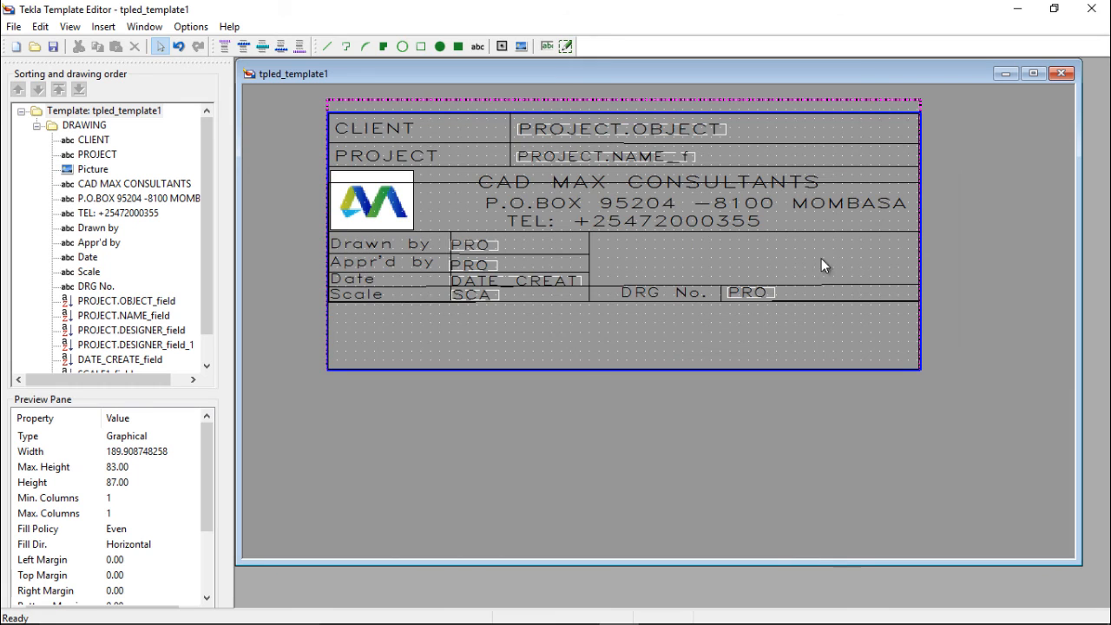
double_click(655, 369)
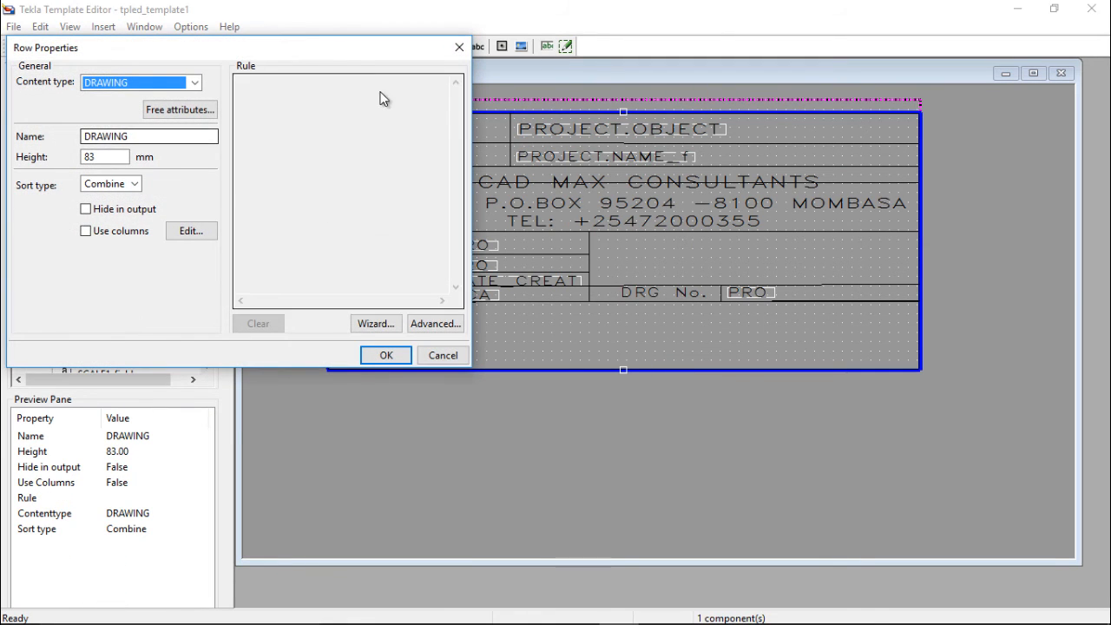
left_click(459, 47)
Retry page Height 6 and View height 60, accepting the 83 mm minimum again.
double_click(843, 255)
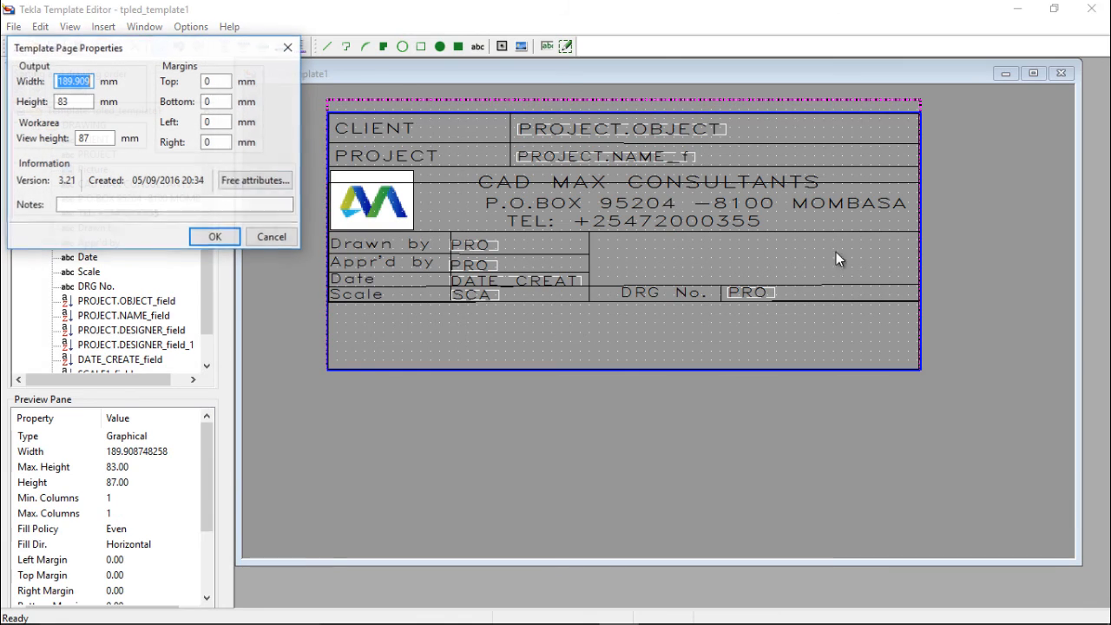
double_click(73, 103)
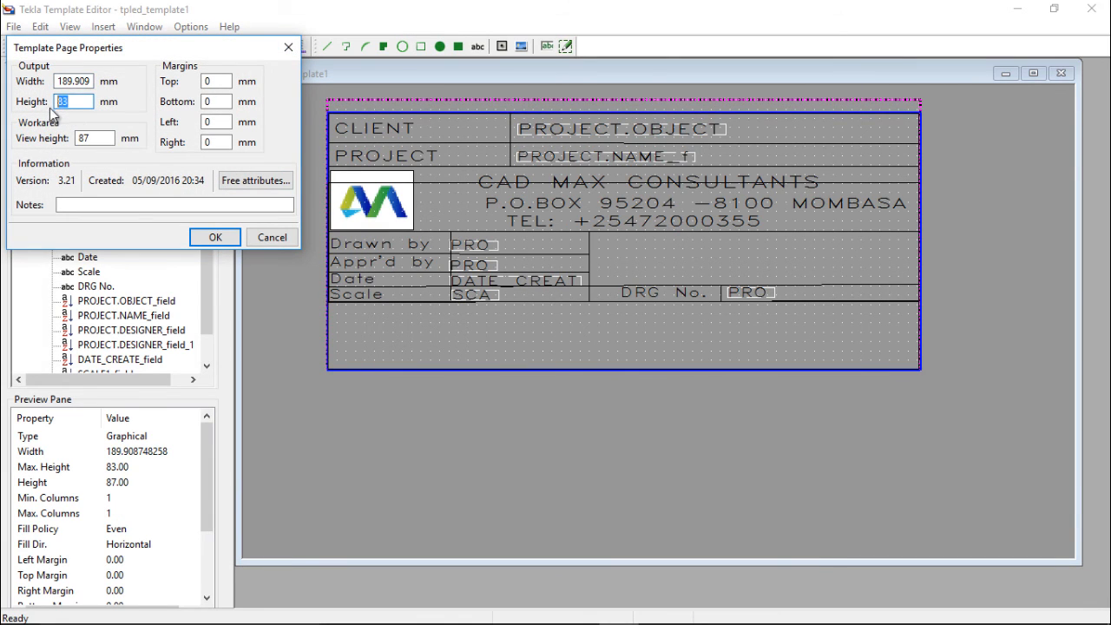
type("60")
double_click(104, 139)
type("60")
left_click(208, 237)
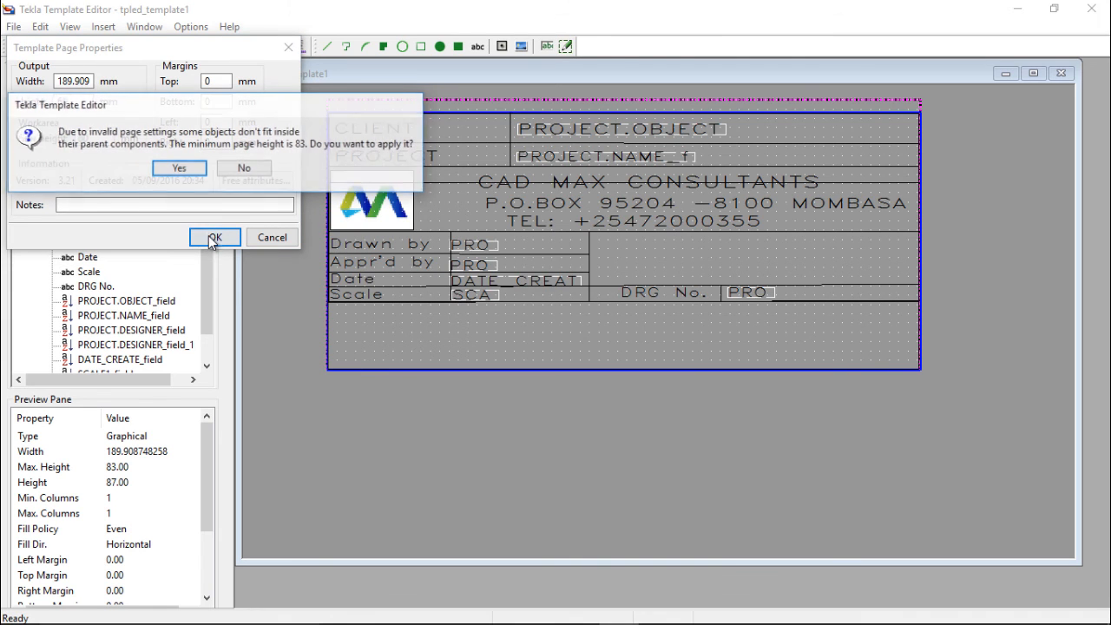
left_click(178, 168)
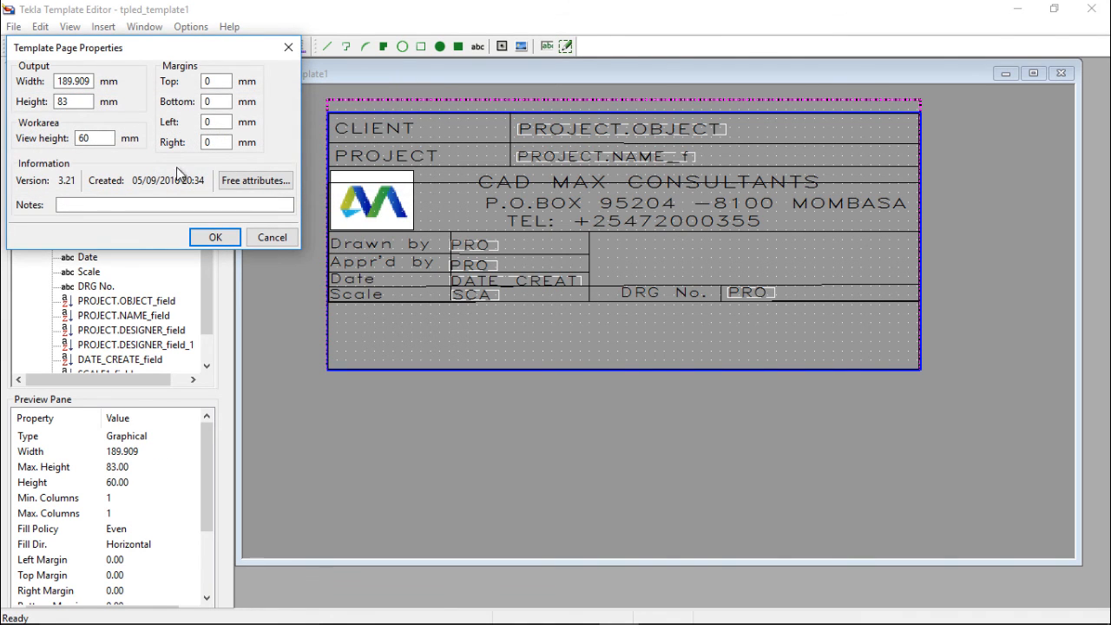
left_click(214, 237)
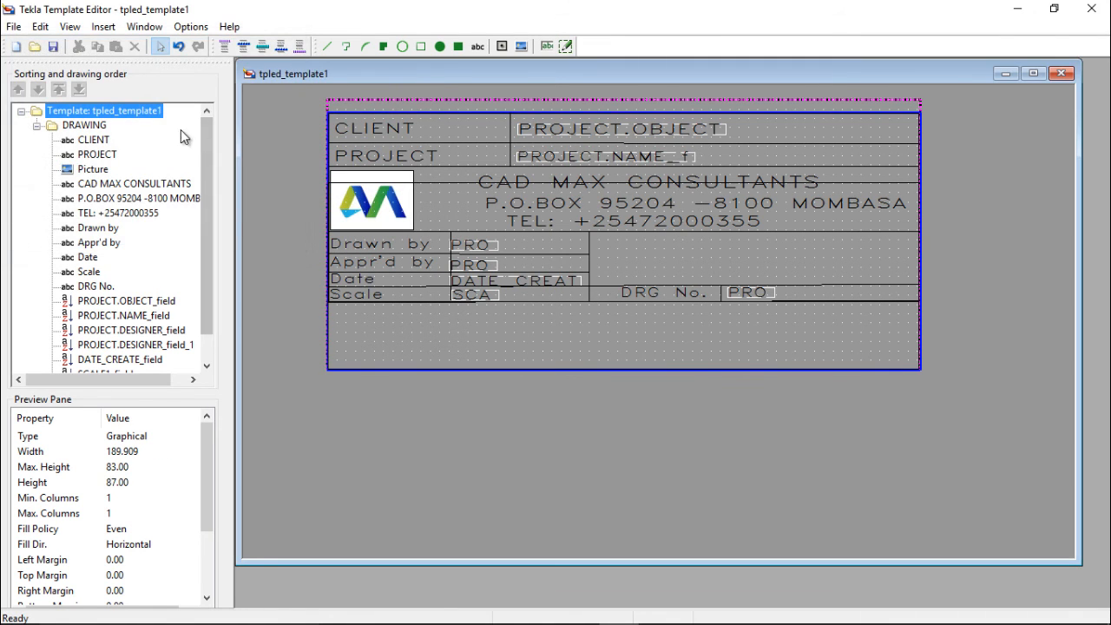
Stretch the drawing border rectangle's top edge up to the block's top at 82.83.
scroll(428, 304, "up", 2)
scroll(495, 326, "down", 2)
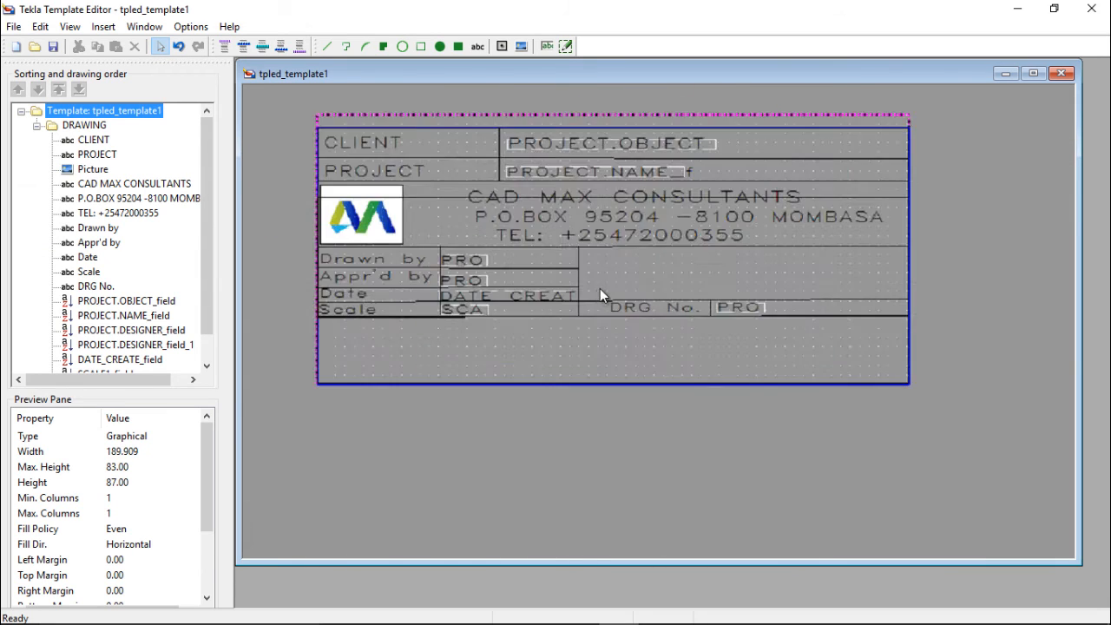
scroll(599, 293, "up", 2)
scroll(681, 260, "down", 1)
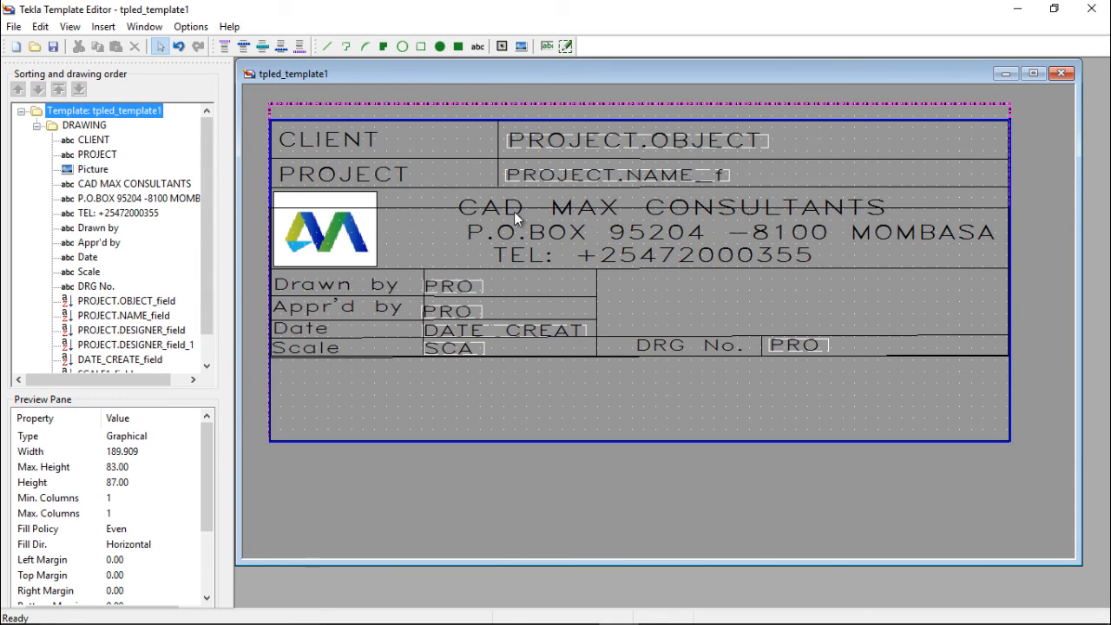
scroll(433, 206, "up", 2)
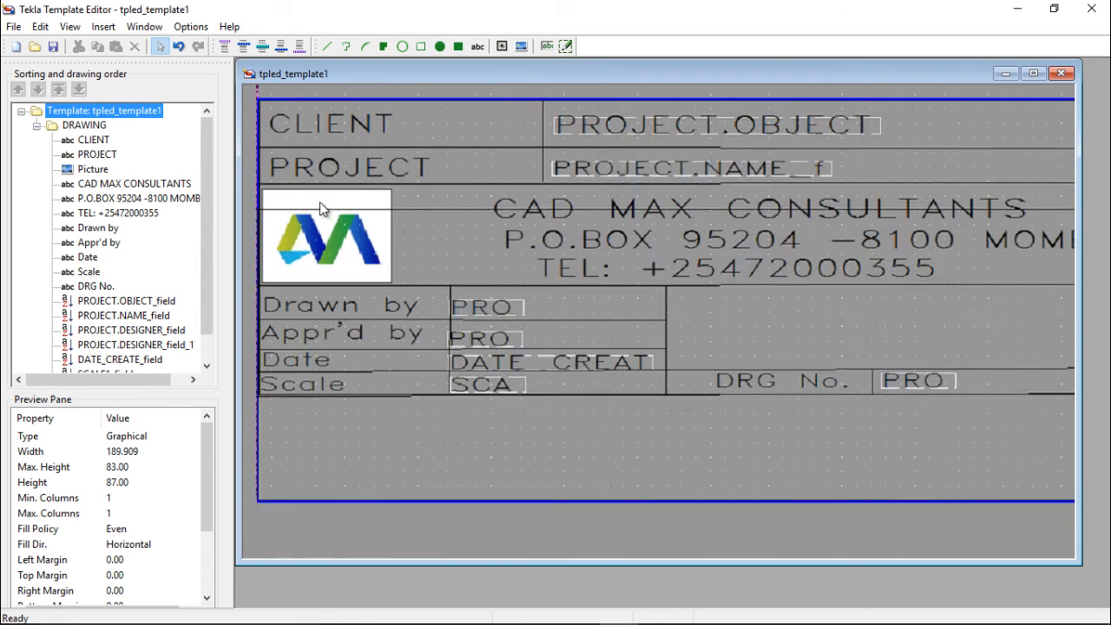
left_click(445, 207)
scroll(417, 226, "down", 2)
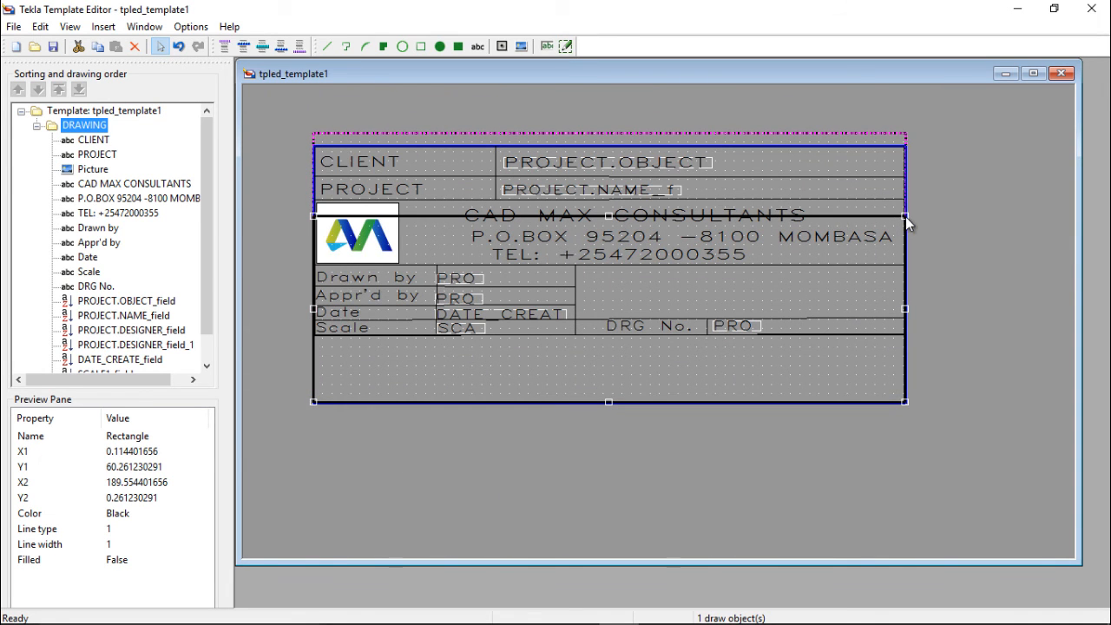
left_click_drag(902, 214, 903, 147)
left_click_drag(905, 145, 905, 145)
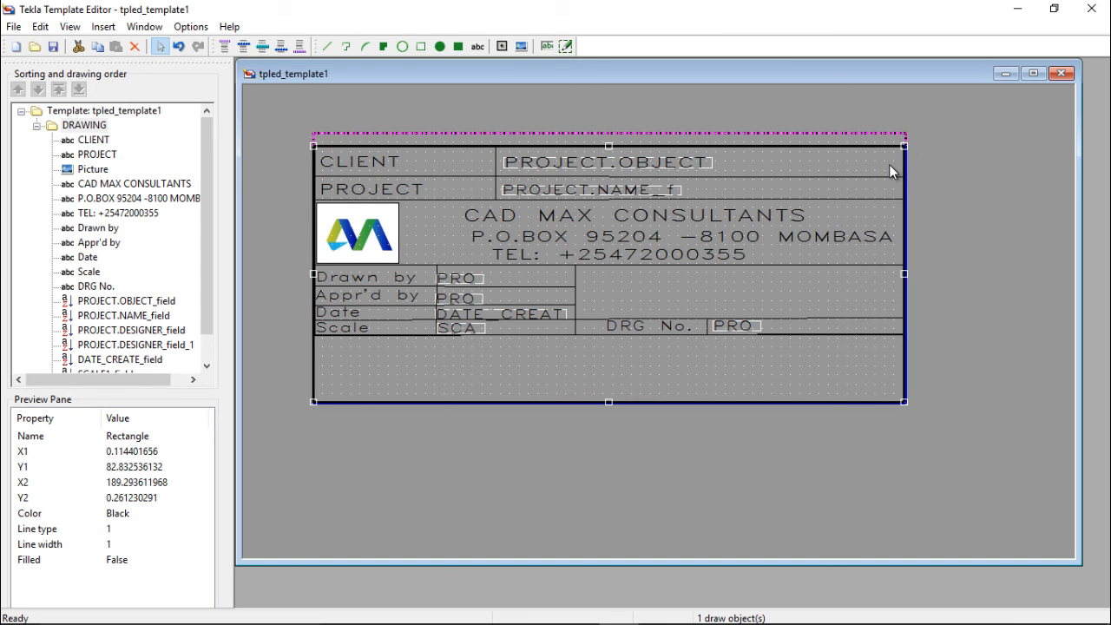
Verify the rectangle measures 189.179 × 82.5713 mm in its properties.
left_click(858, 164)
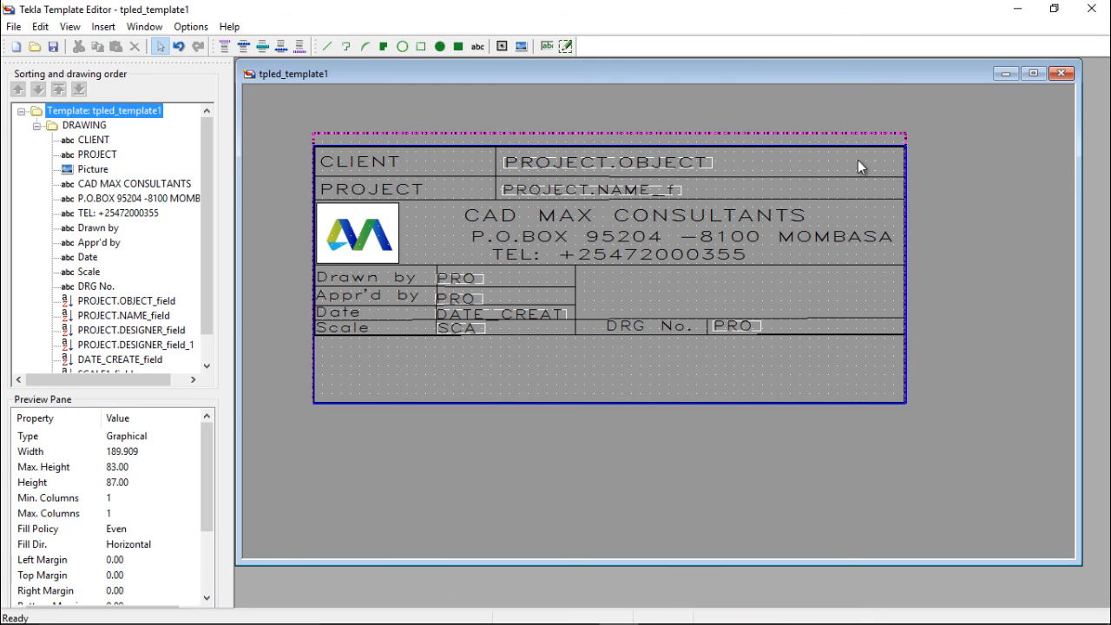
double_click(903, 154)
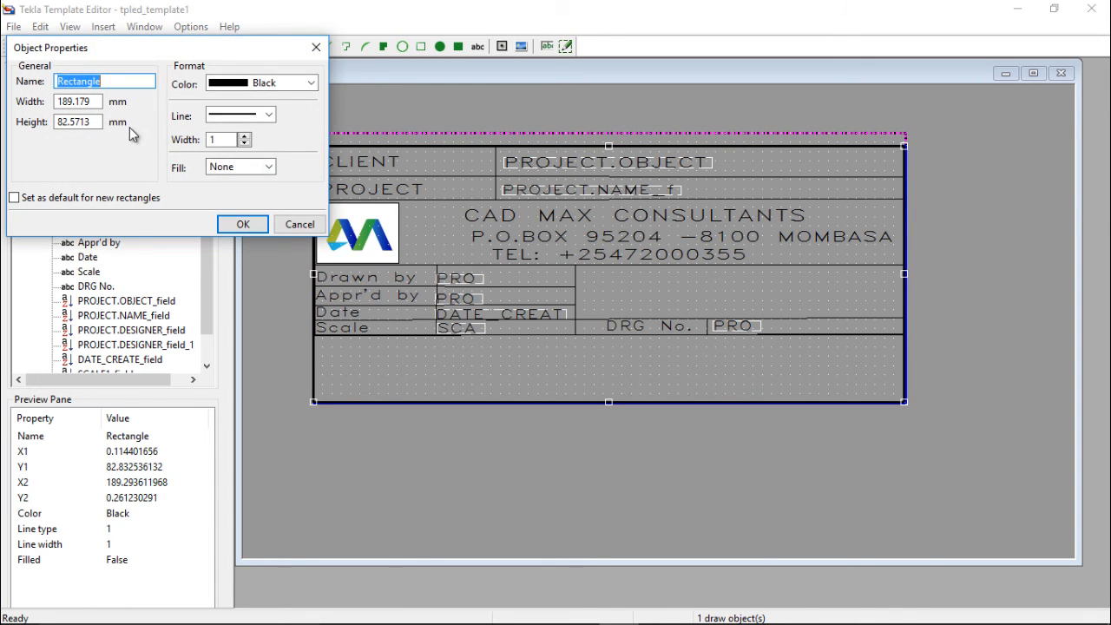
left_click(244, 225)
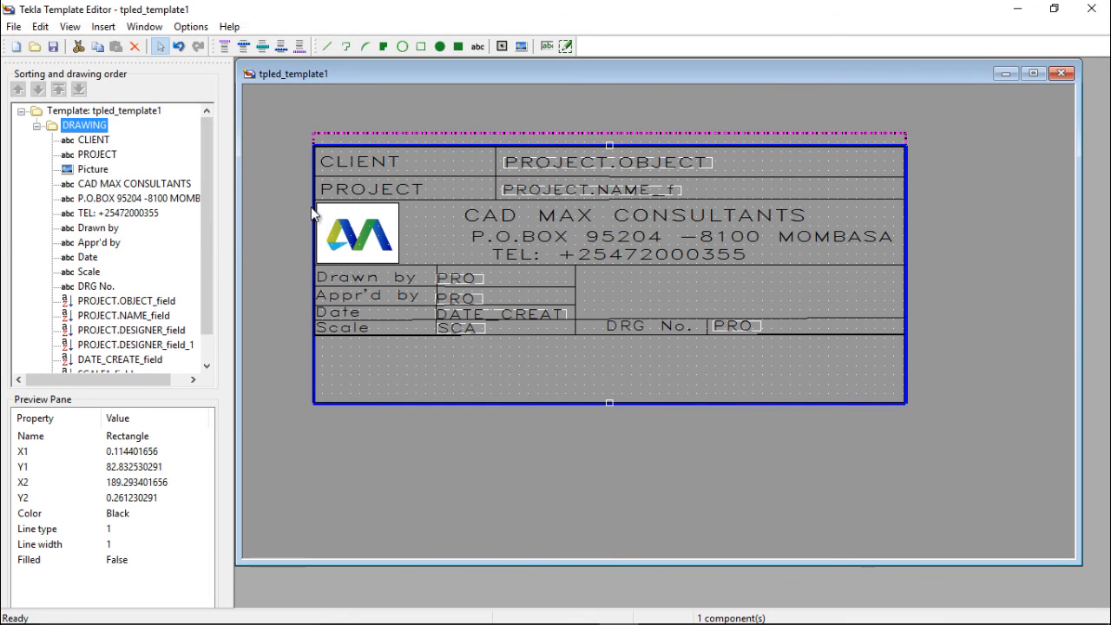
Zoom in and out over the finished title block, then bring up the File menu.
scroll(556, 332, "up", 1)
scroll(346, 299, "up", 1)
scroll(630, 318, "down", 2)
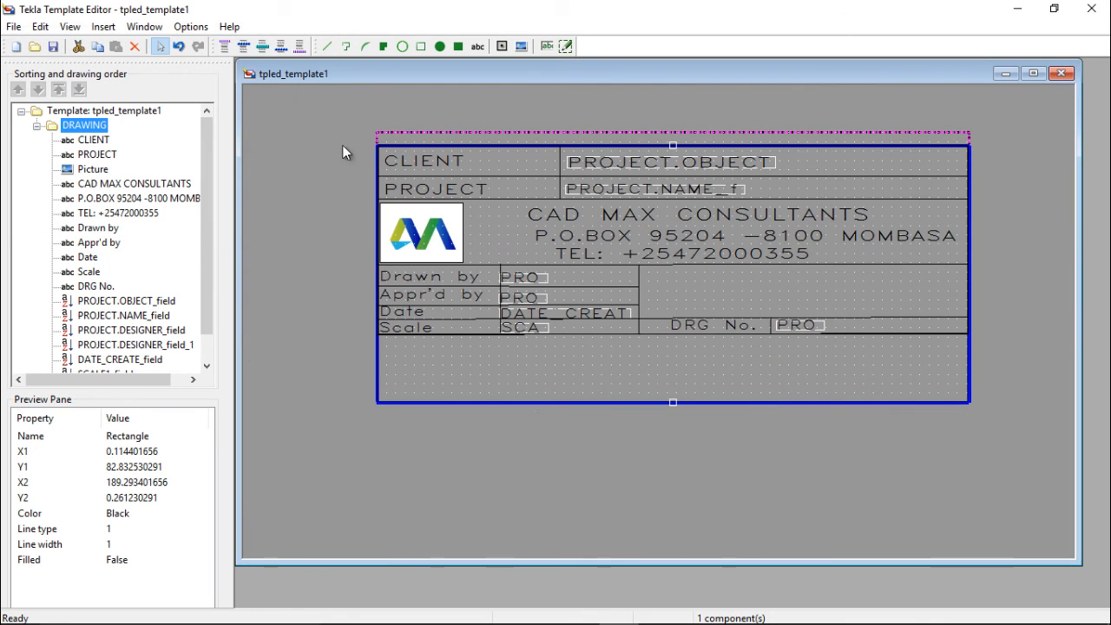
scroll(639, 292, "up", 1)
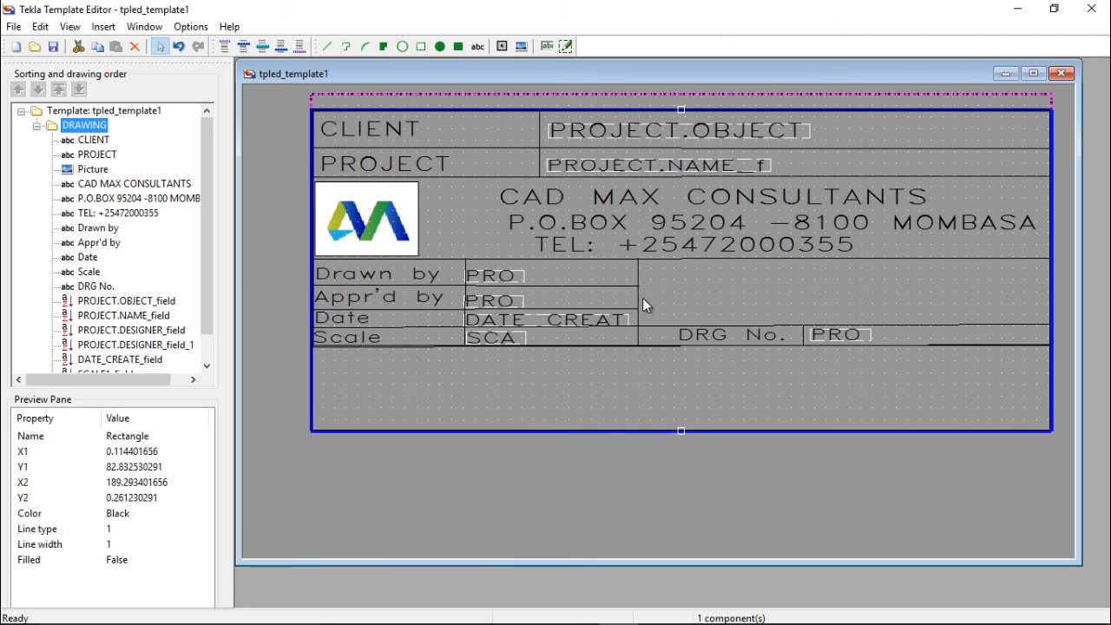
scroll(639, 302, "down", 1)
scroll(599, 208, "up", 1)
scroll(593, 198, "up", 1)
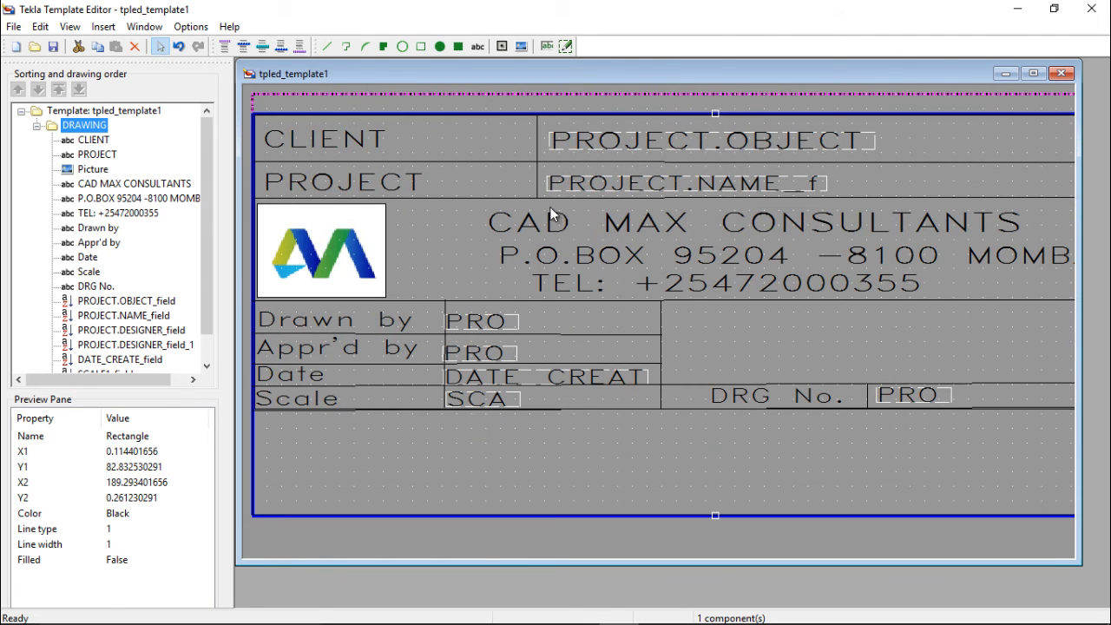
scroll(552, 228, "down", 1)
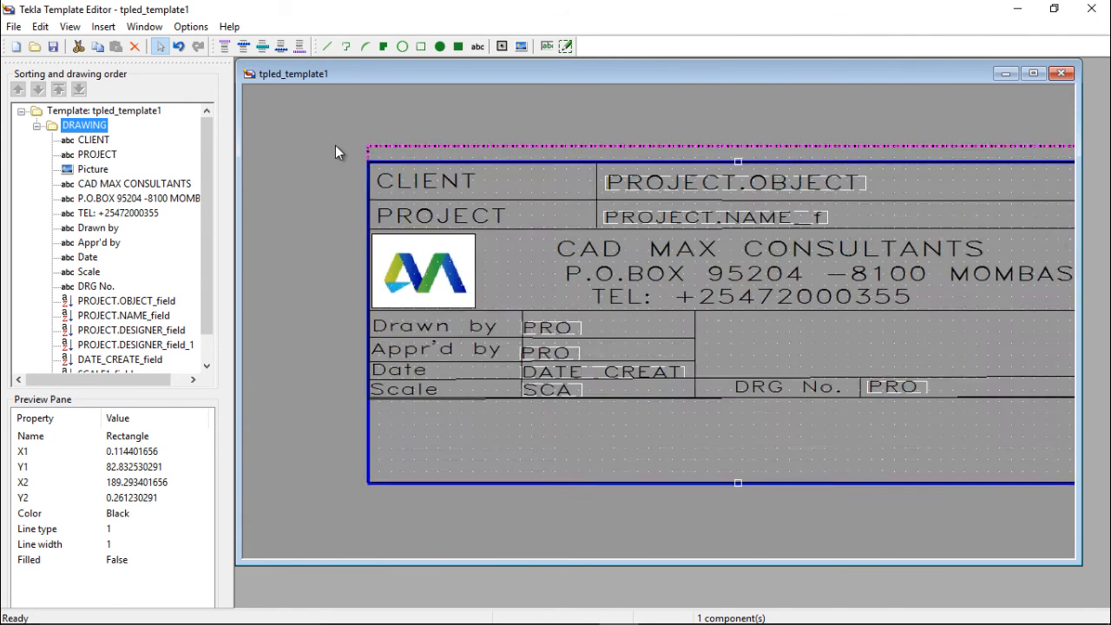
scroll(555, 251, "up", 1)
scroll(553, 260, "down", 1)
scroll(682, 310, "down", 1)
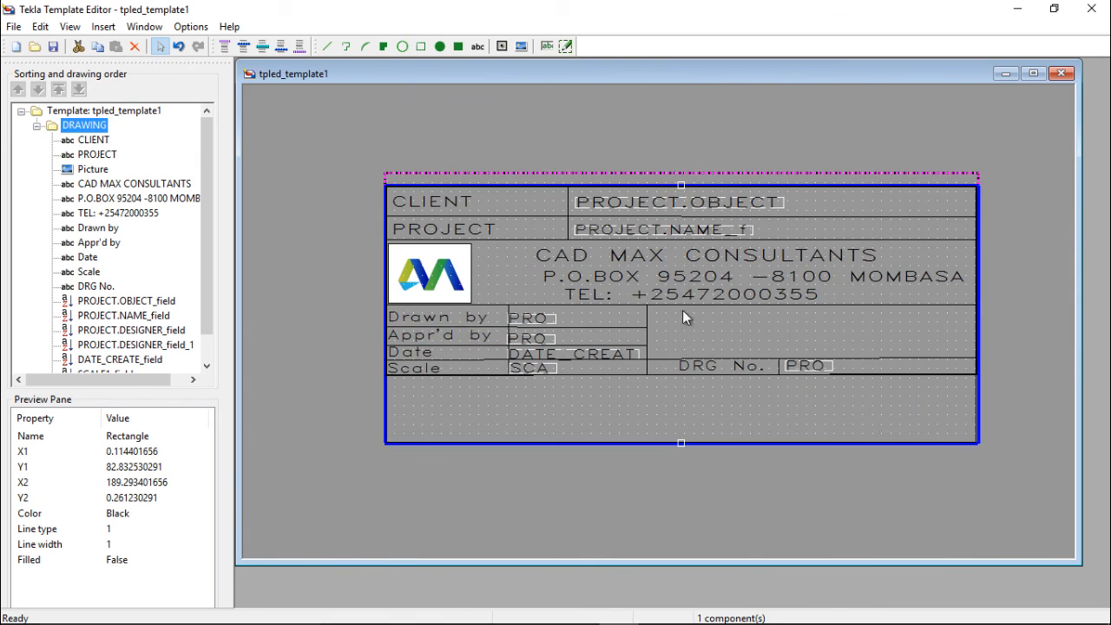
scroll(694, 316, "up", 1)
scroll(759, 355, "down", 1)
scroll(763, 356, "up", 1)
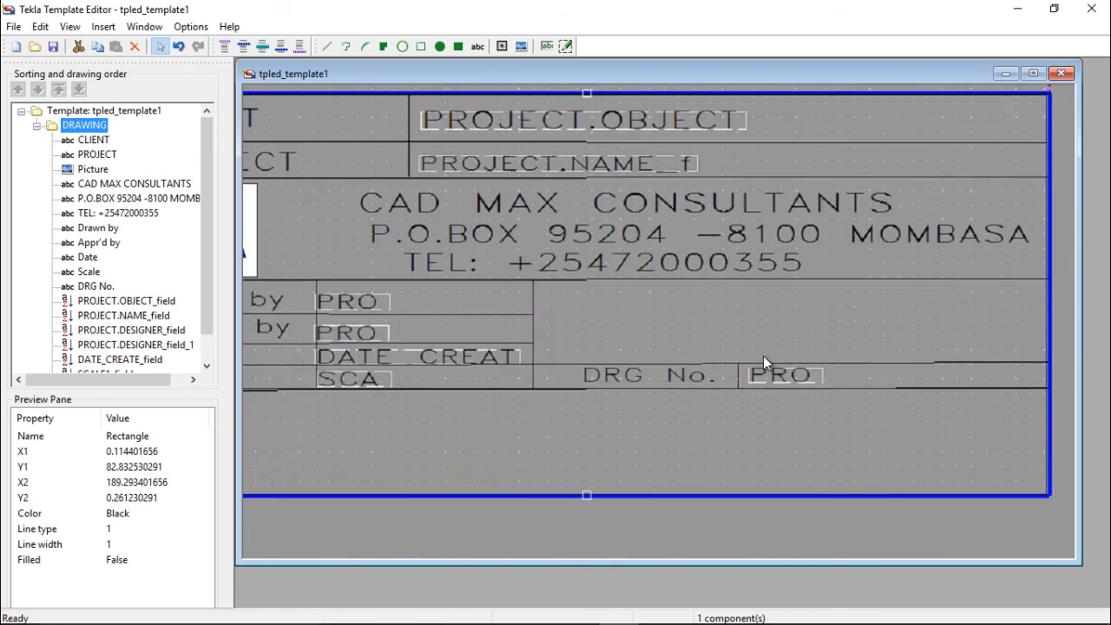
scroll(755, 349, "down", 1)
scroll(537, 343, "up", 1)
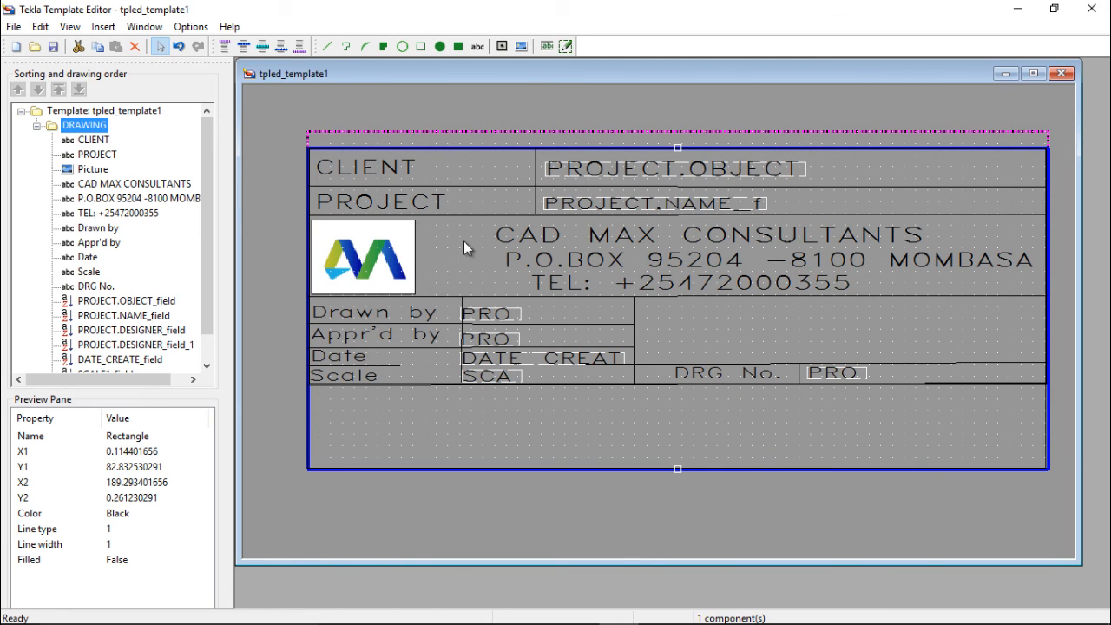
scroll(344, 394, "up", 1)
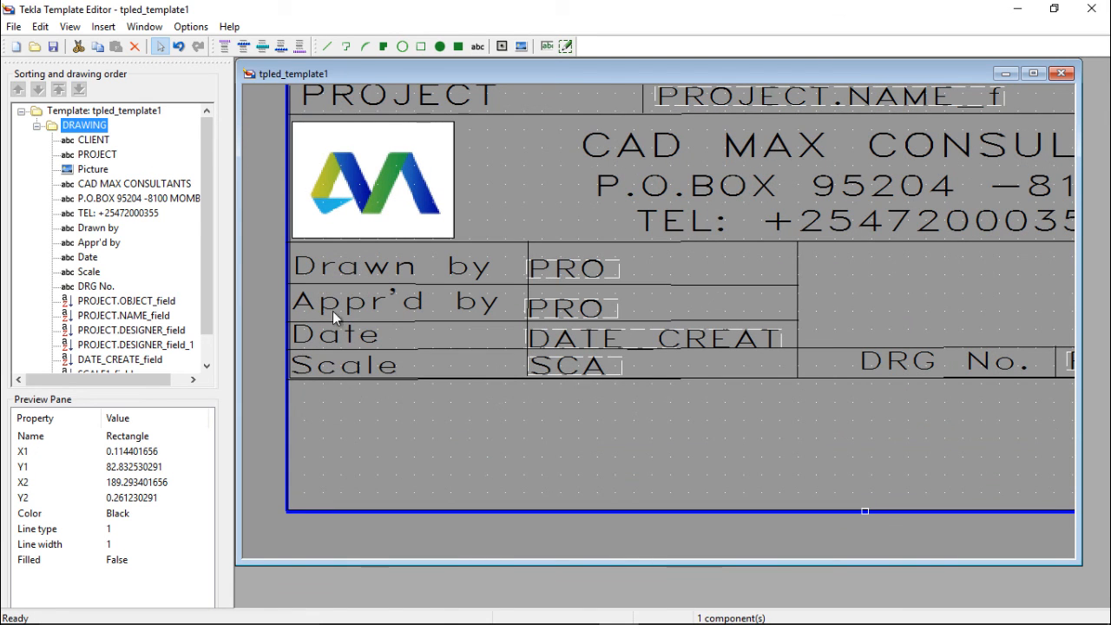
left_click(13, 27)
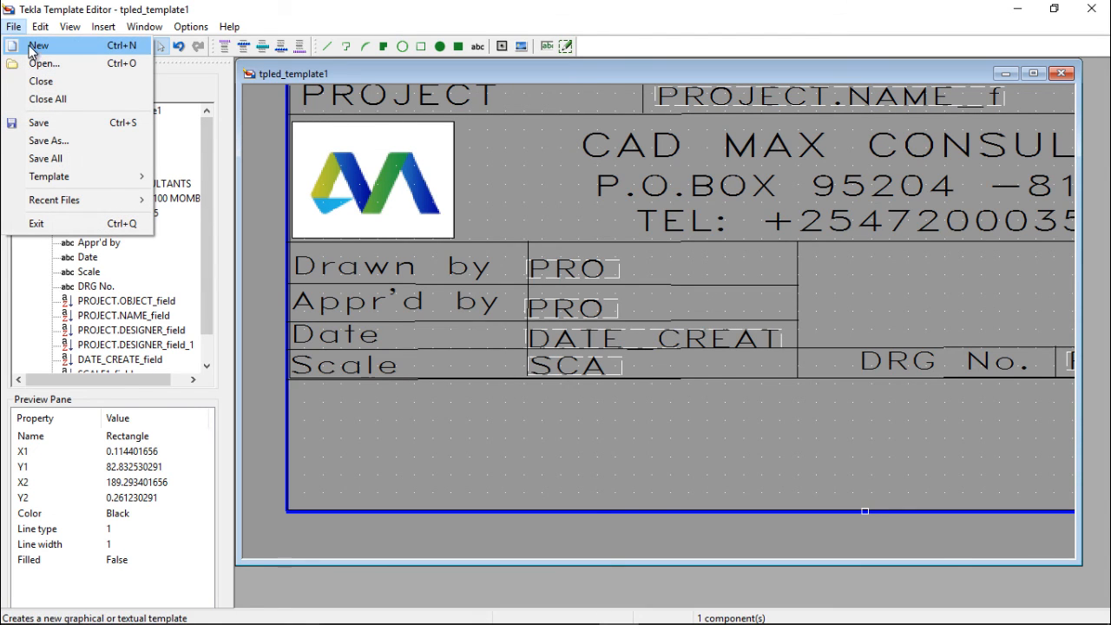
Save the template to the Desktop under the name 'Main tpl.'.
left_click(50, 122)
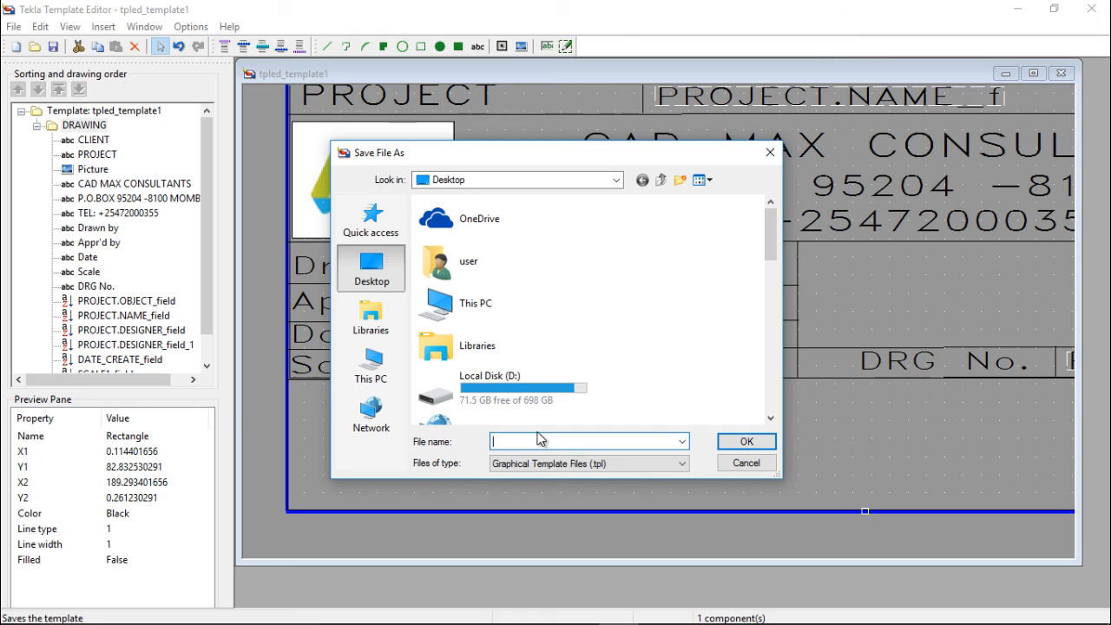
type("M")
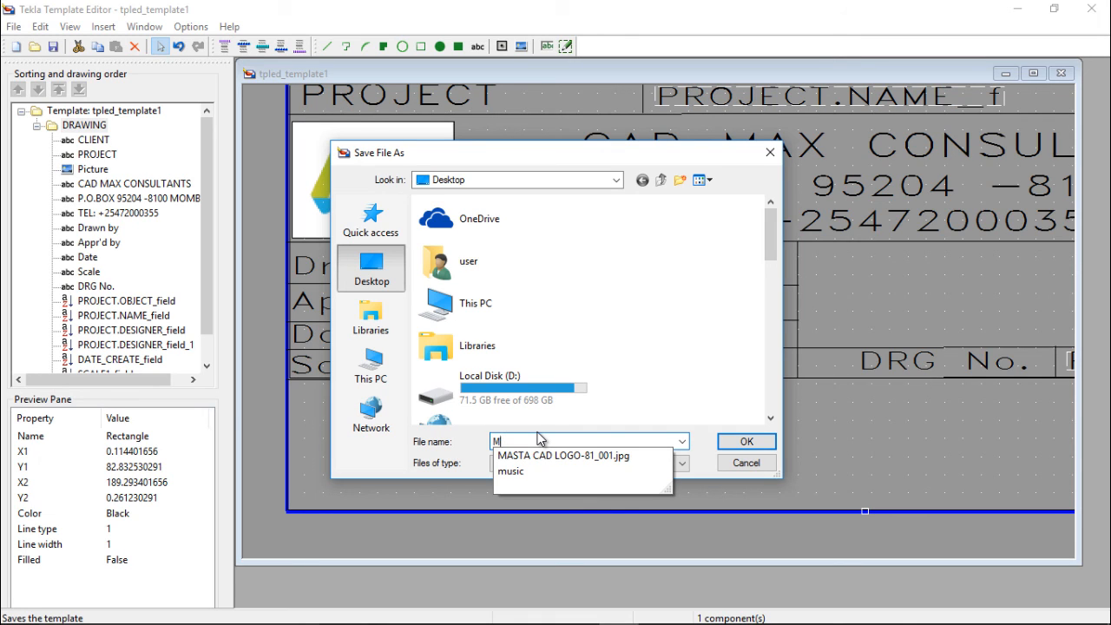
type("ai")
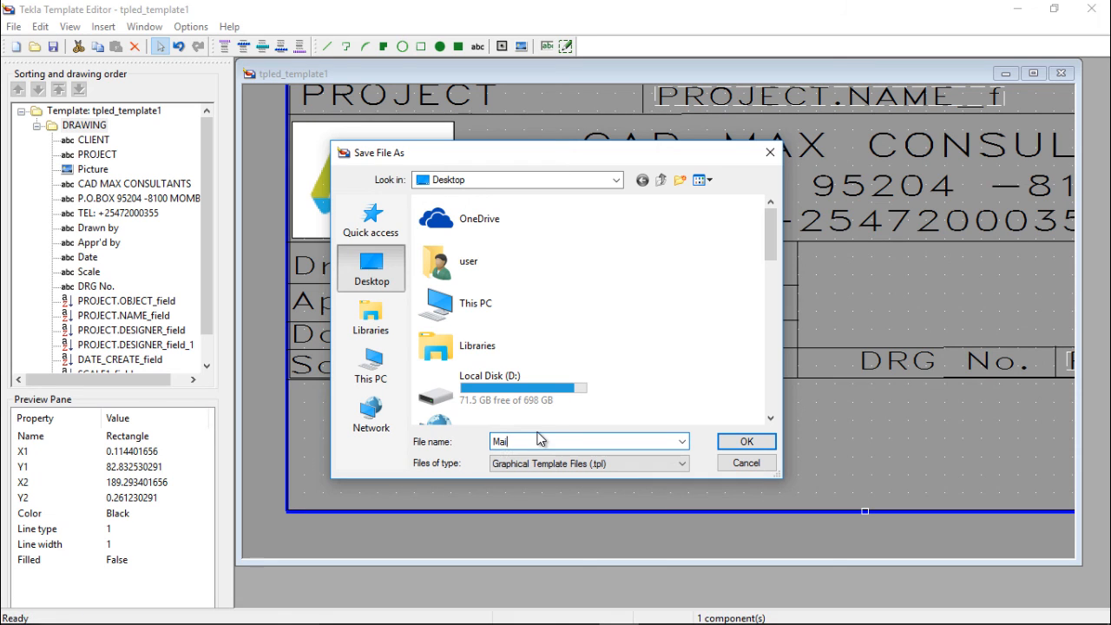
type("n")
type("tpl.")
left_click(748, 442)
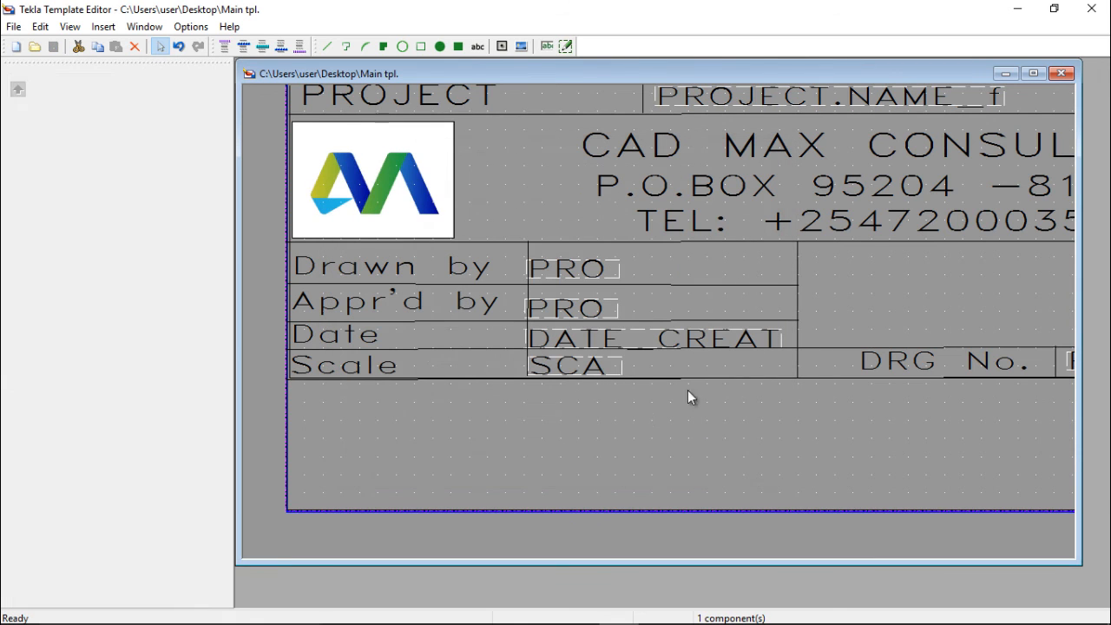
scroll(439, 301, "down", 2)
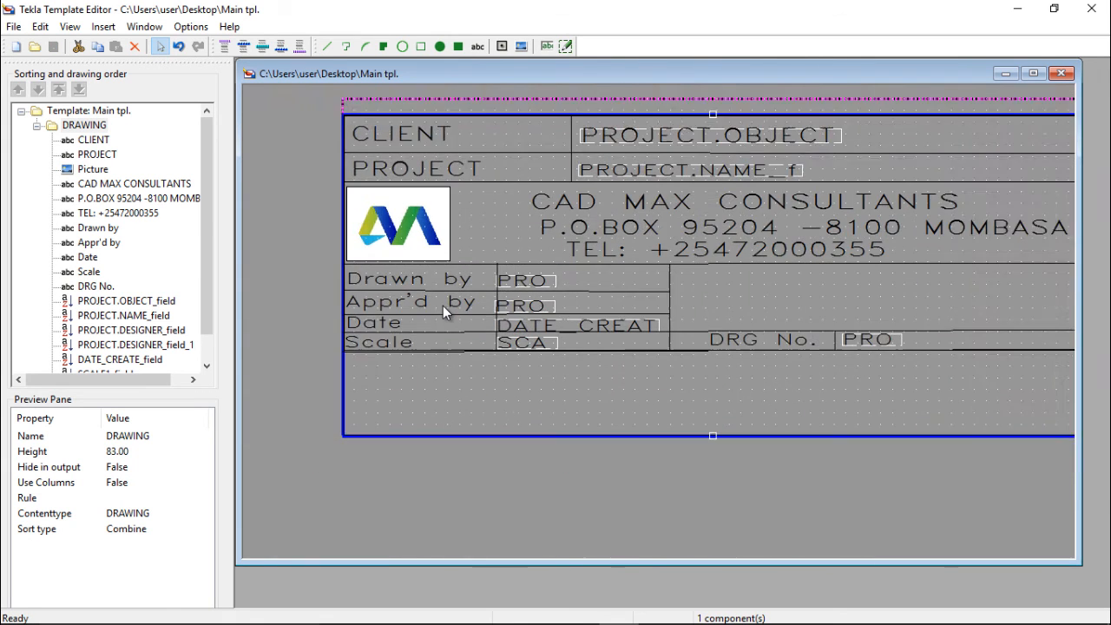
scroll(771, 261, "up", 2)
scroll(770, 305, "down", 2)
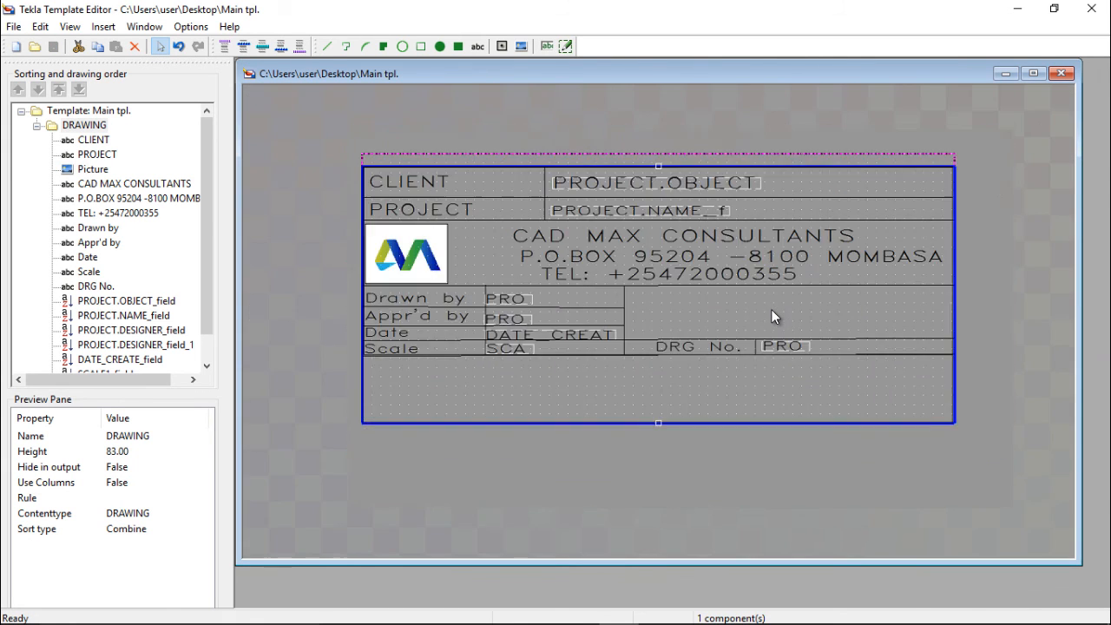